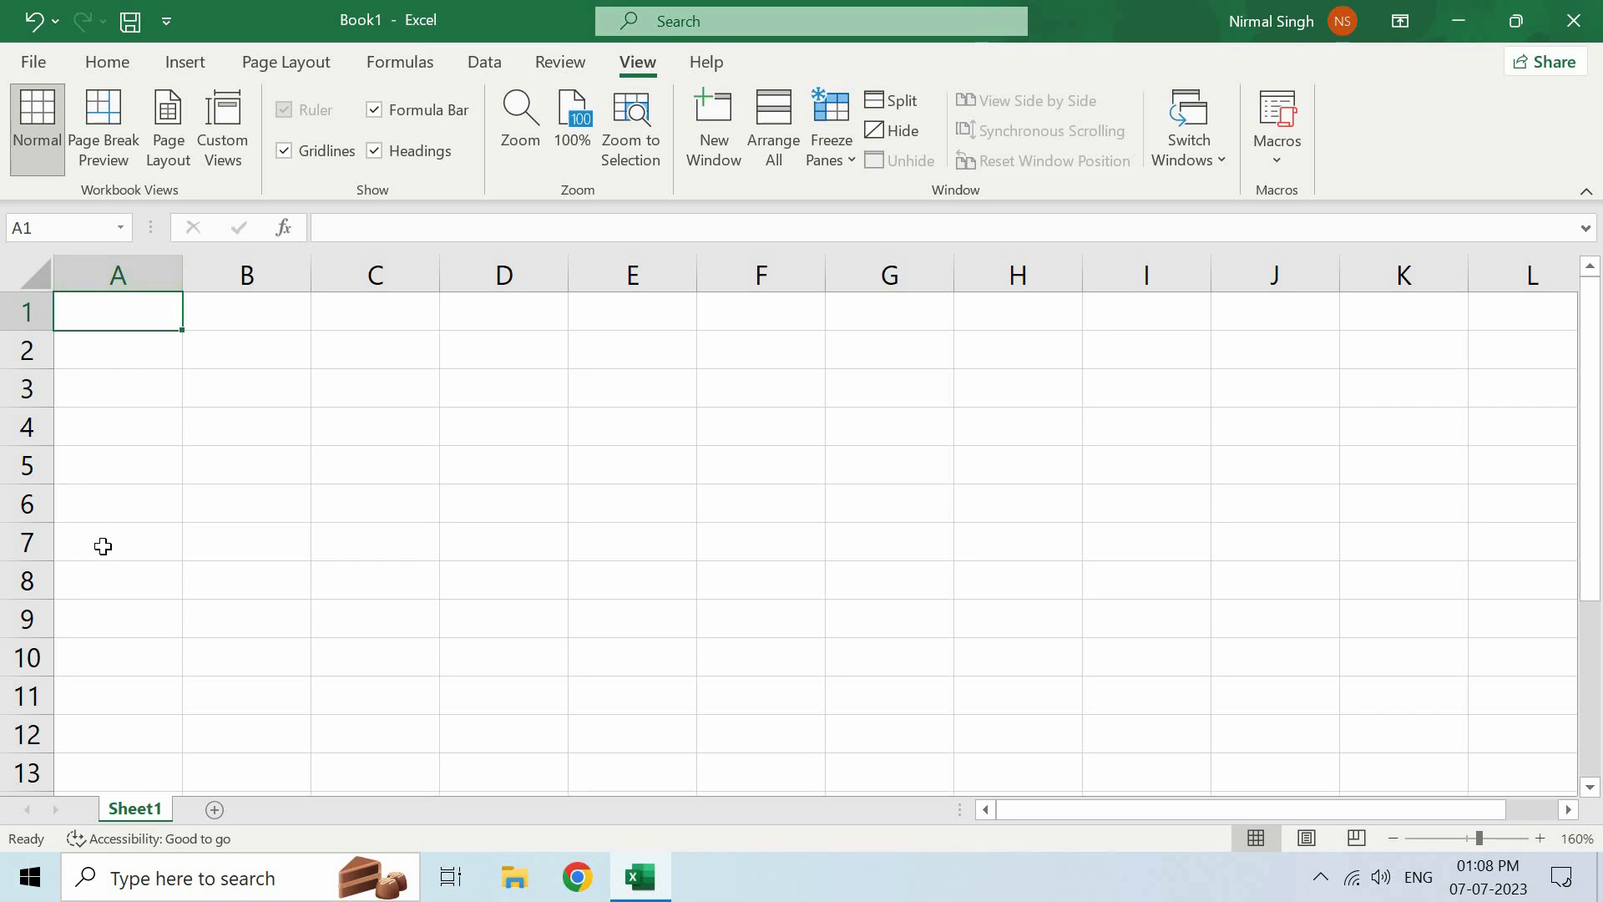
Enter the heading "S. No." in cell A7.
click(104, 544)
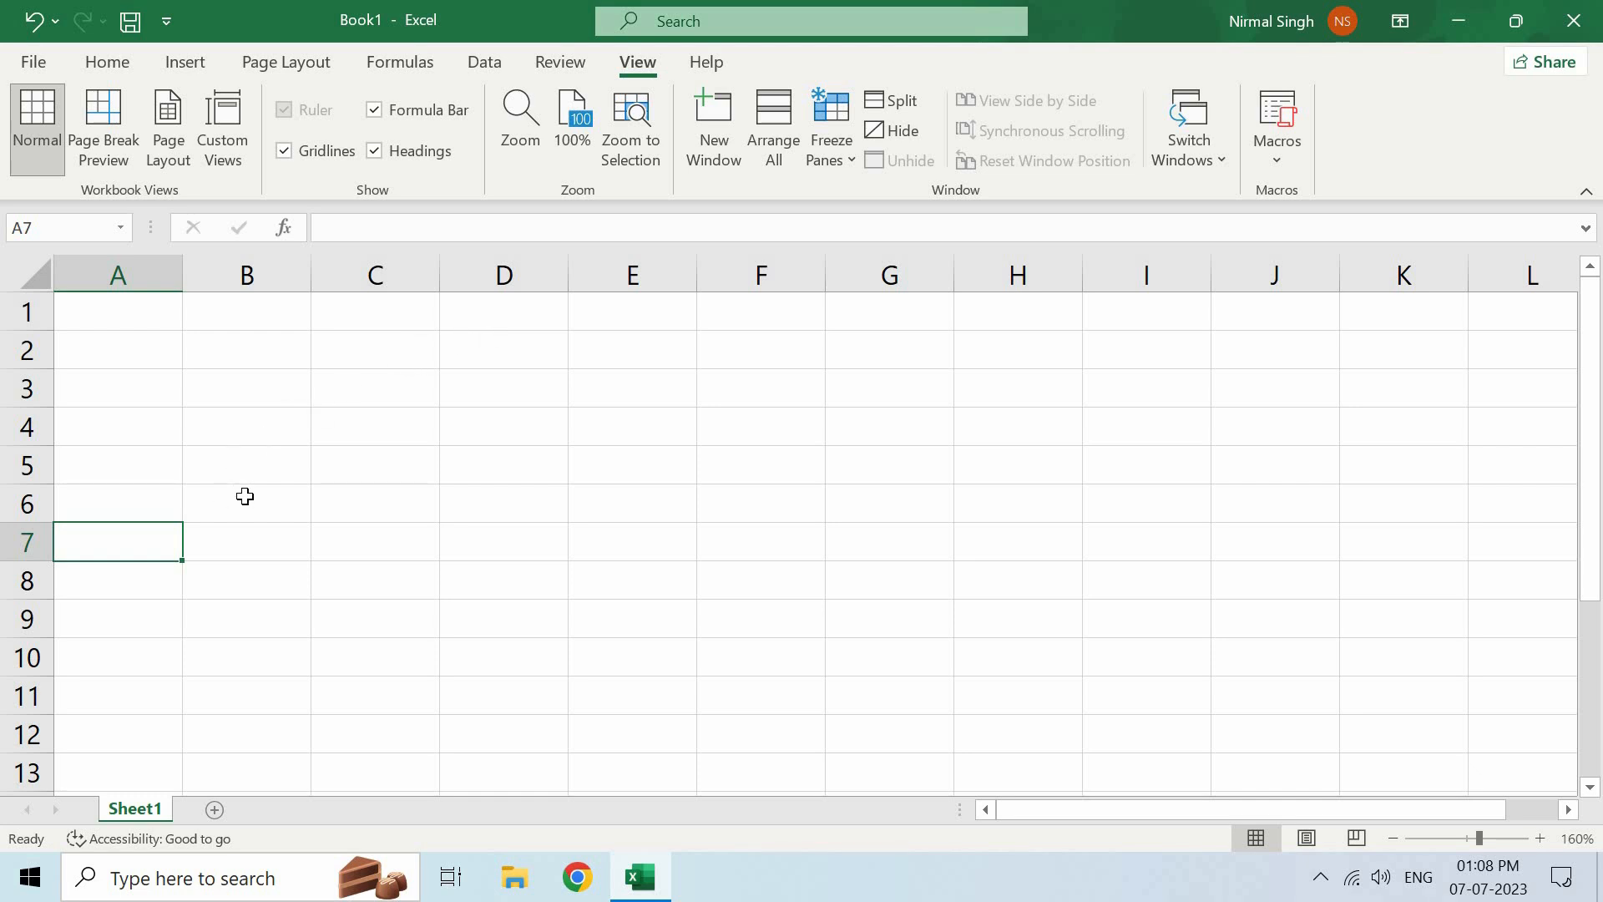
scroll(244, 496, down, 1)
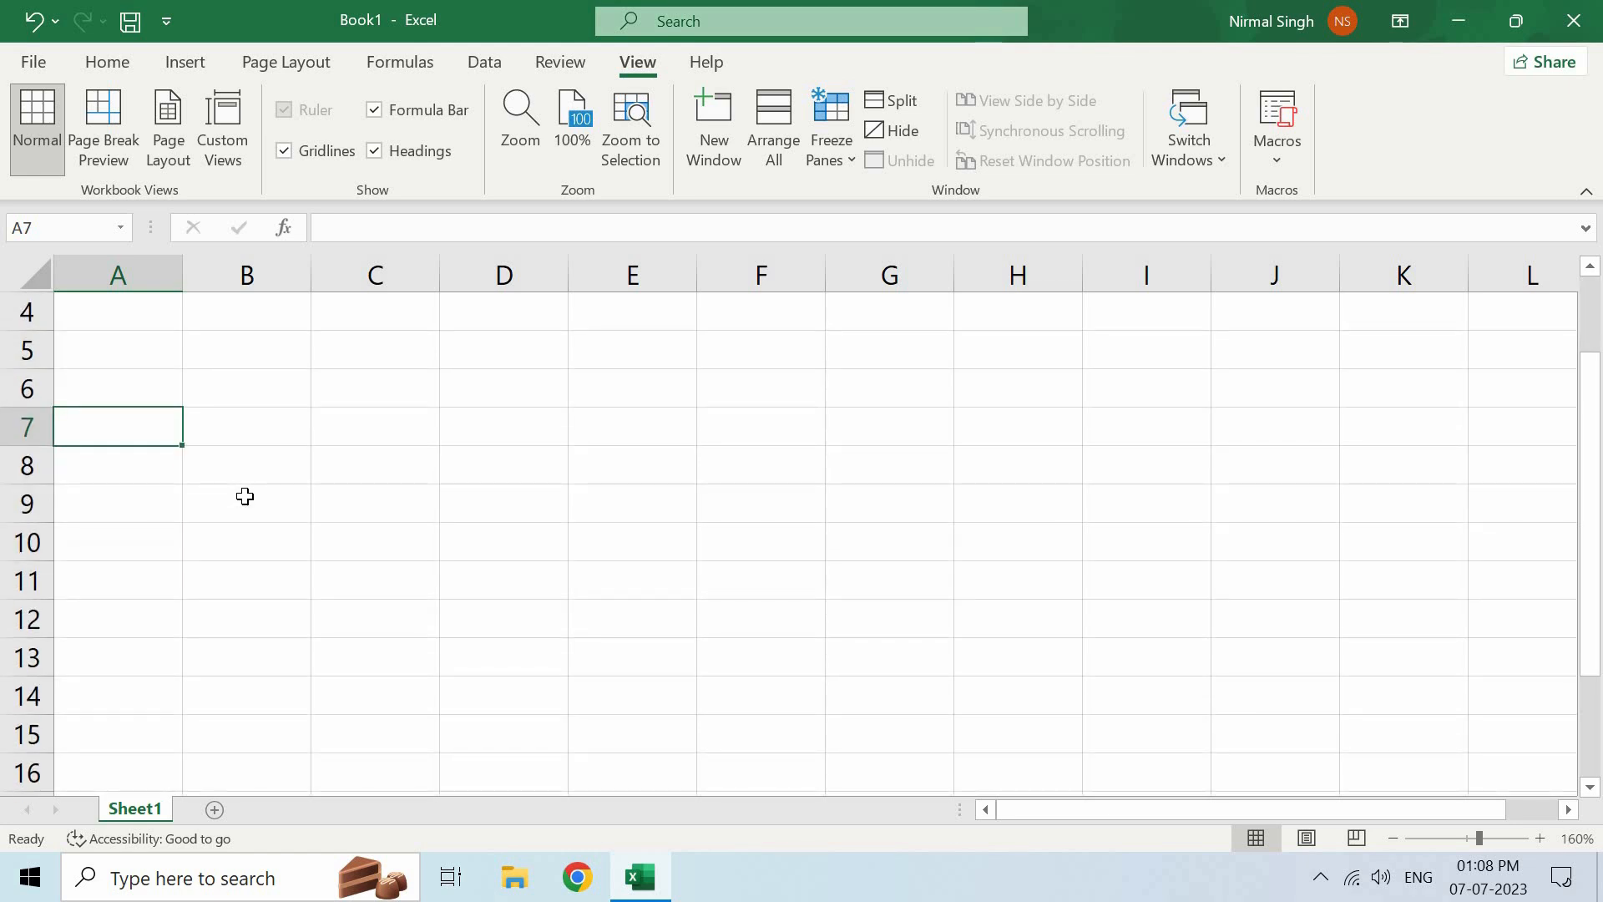
scroll(245, 496, down, 1)
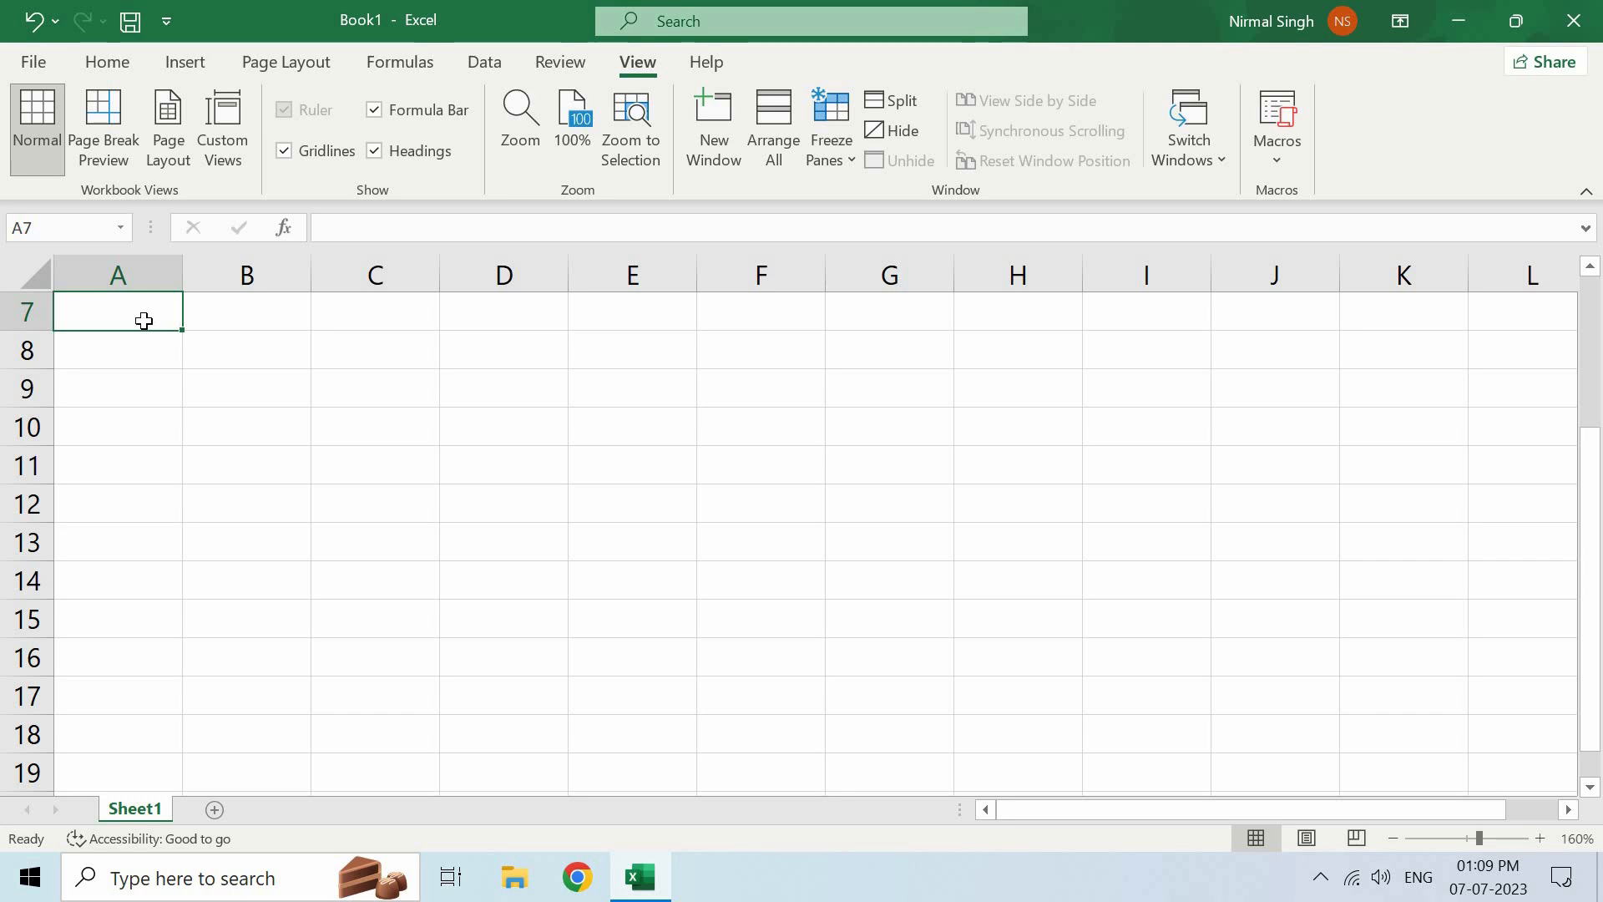
text(S. No.)
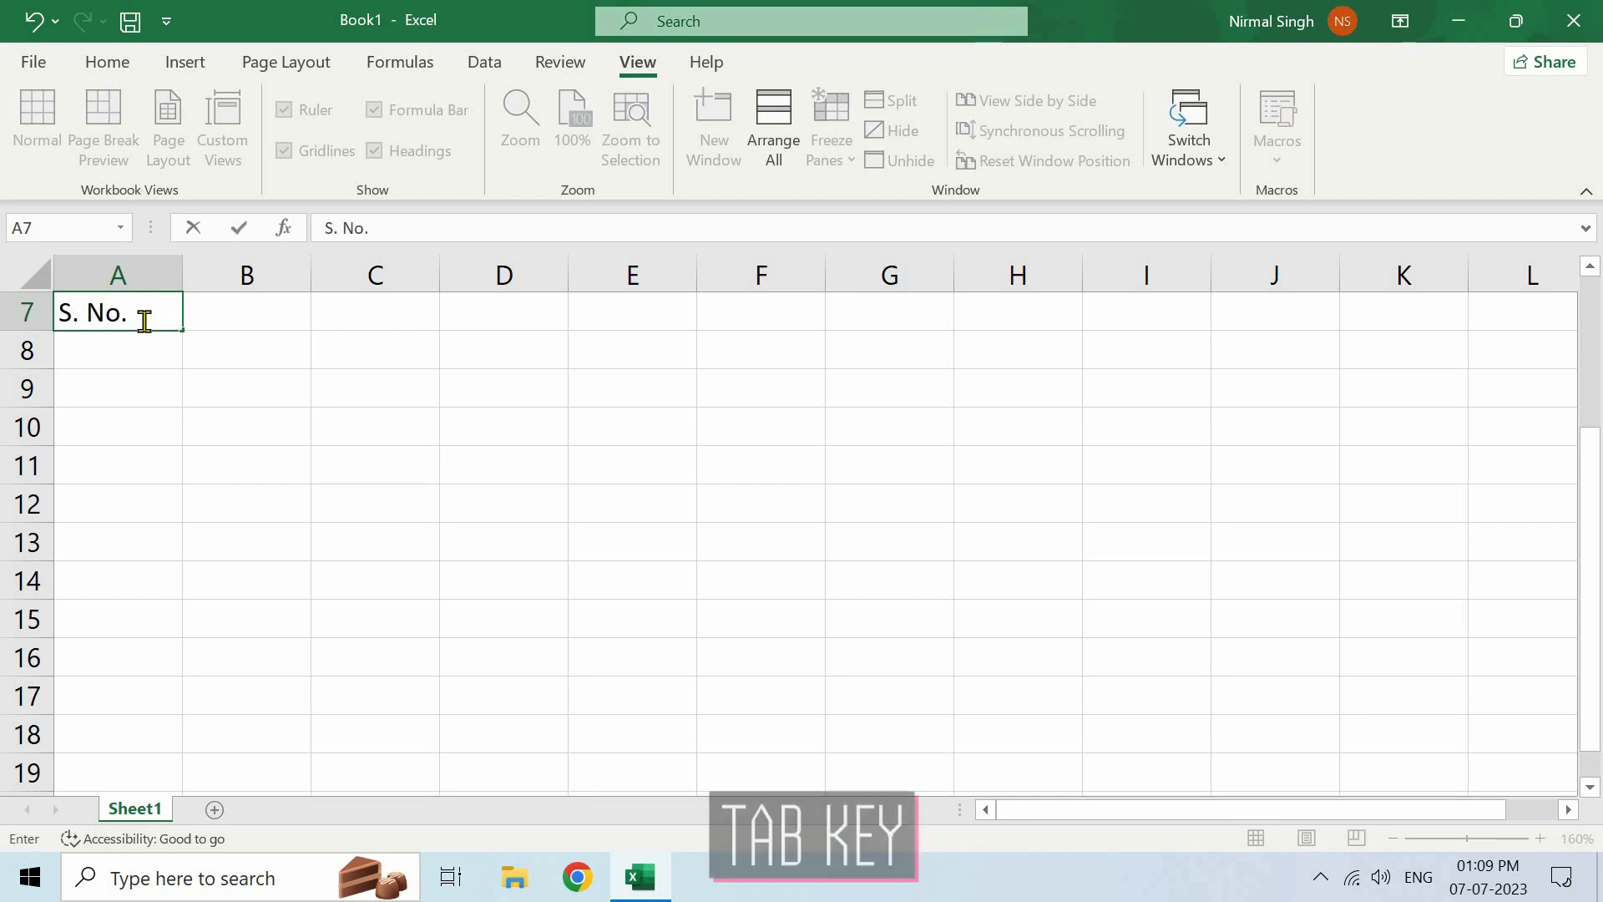
key(Tab)
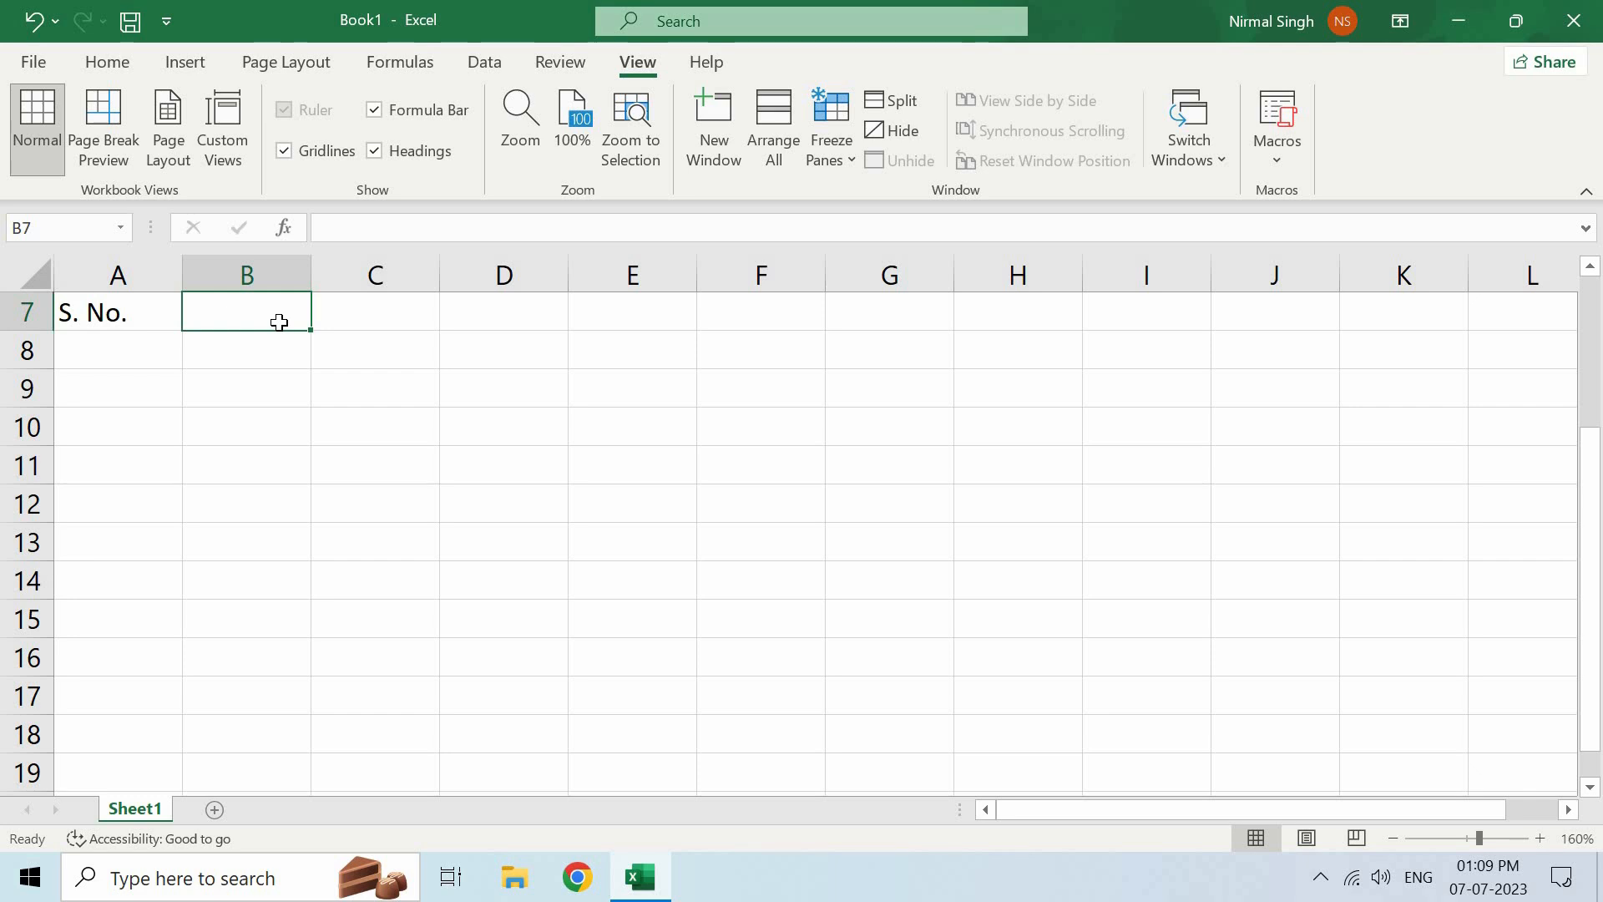
Enter the heading "Product Number" in cell B7, beside the serial number heading.
click(406, 318)
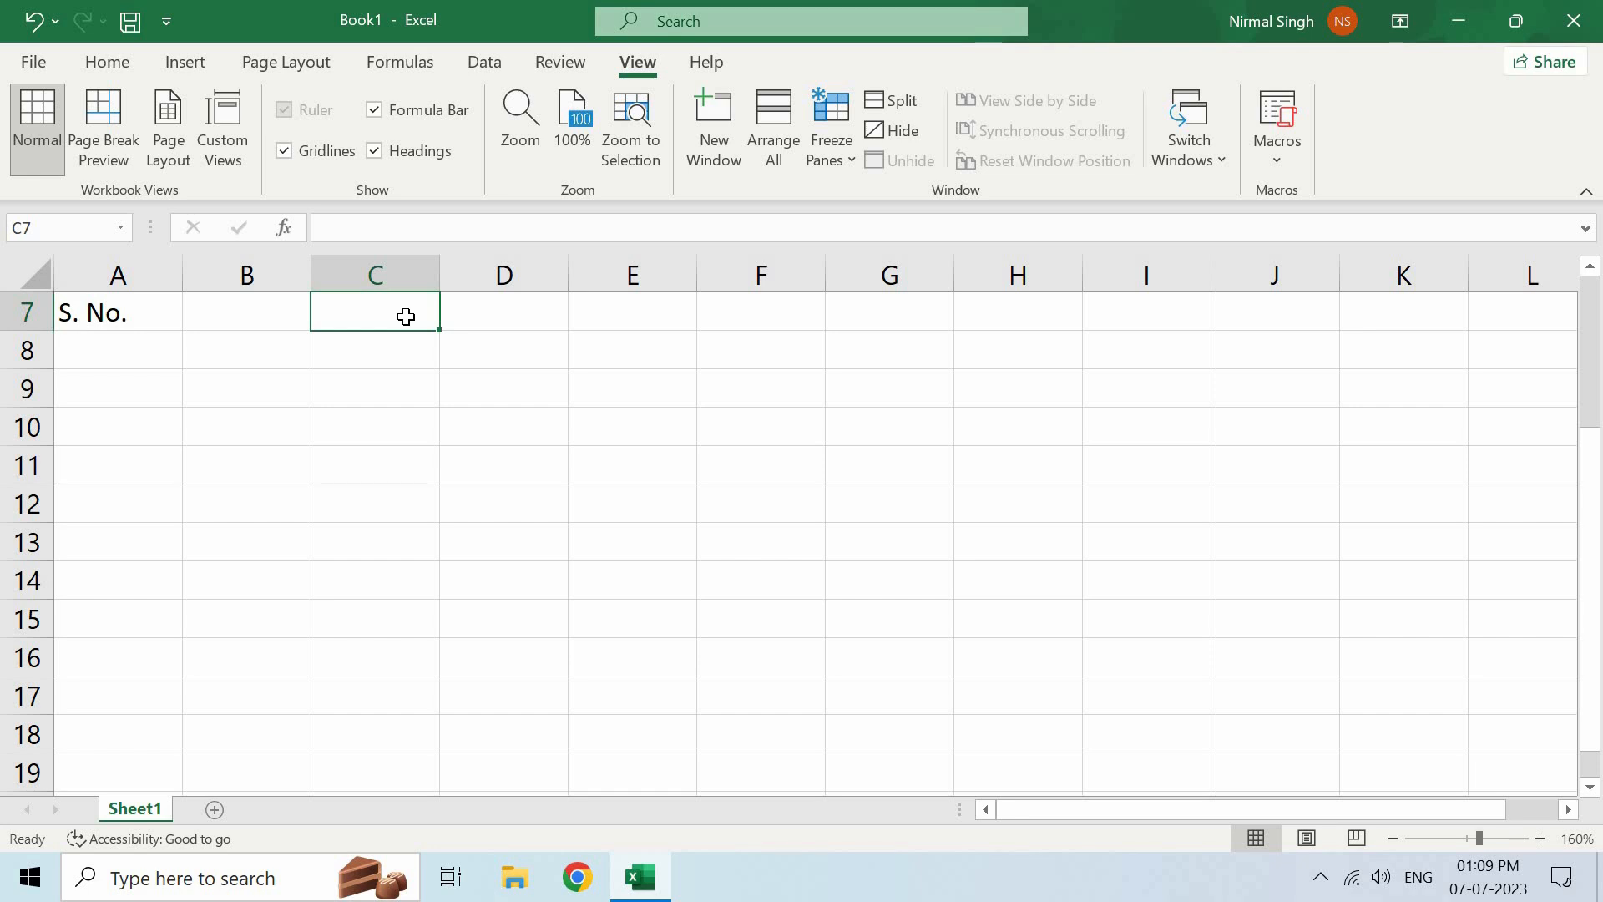
key(Right)
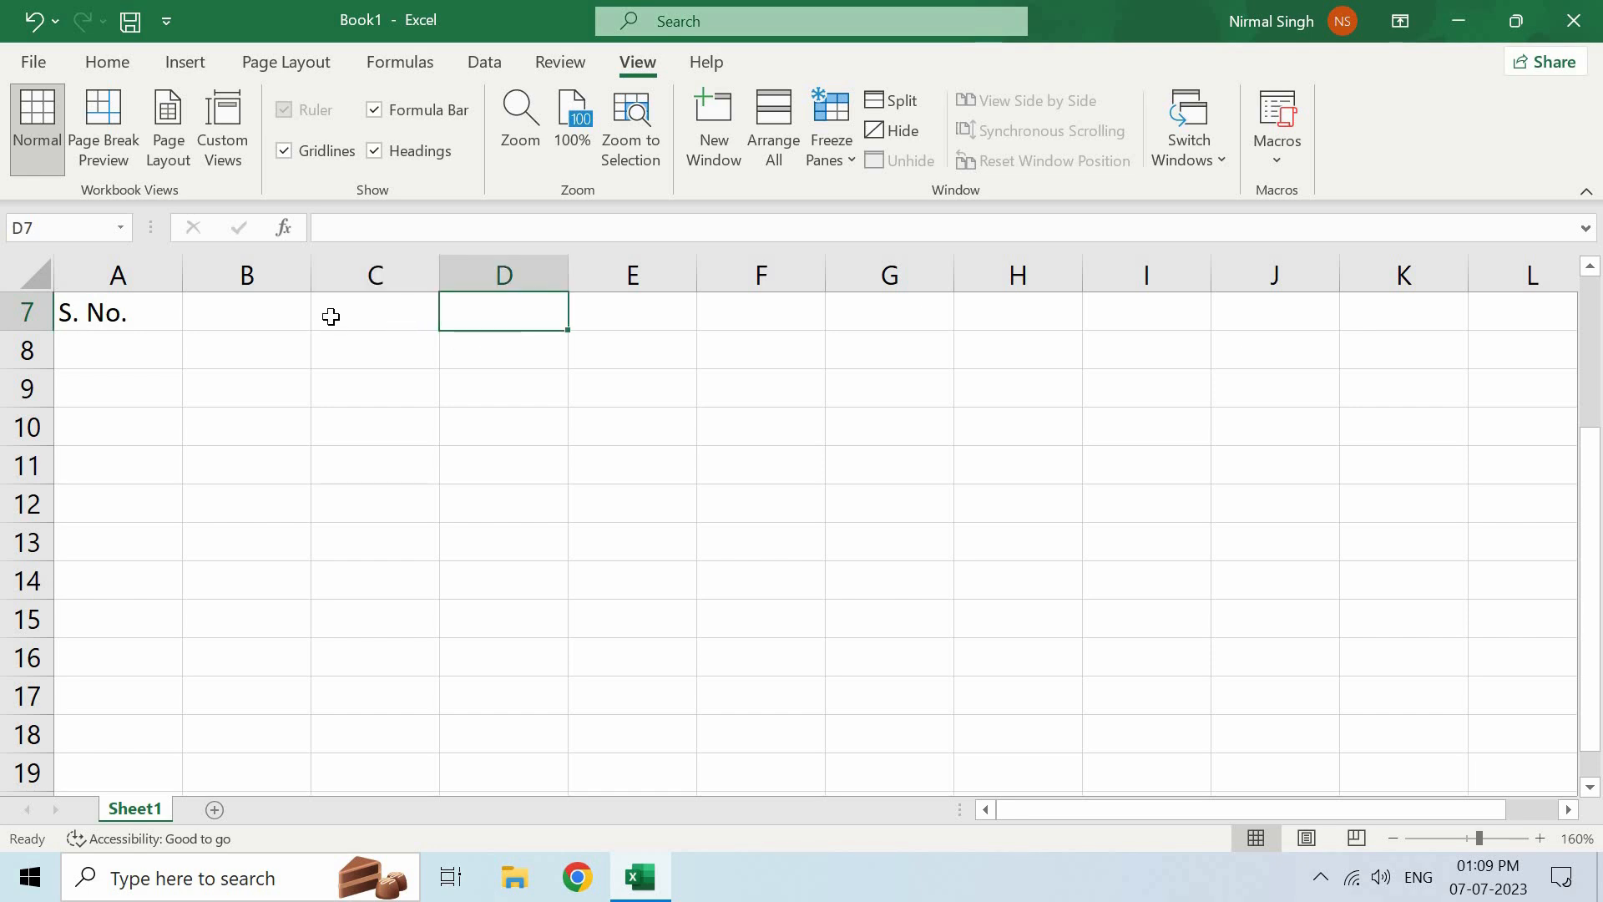
click(259, 317)
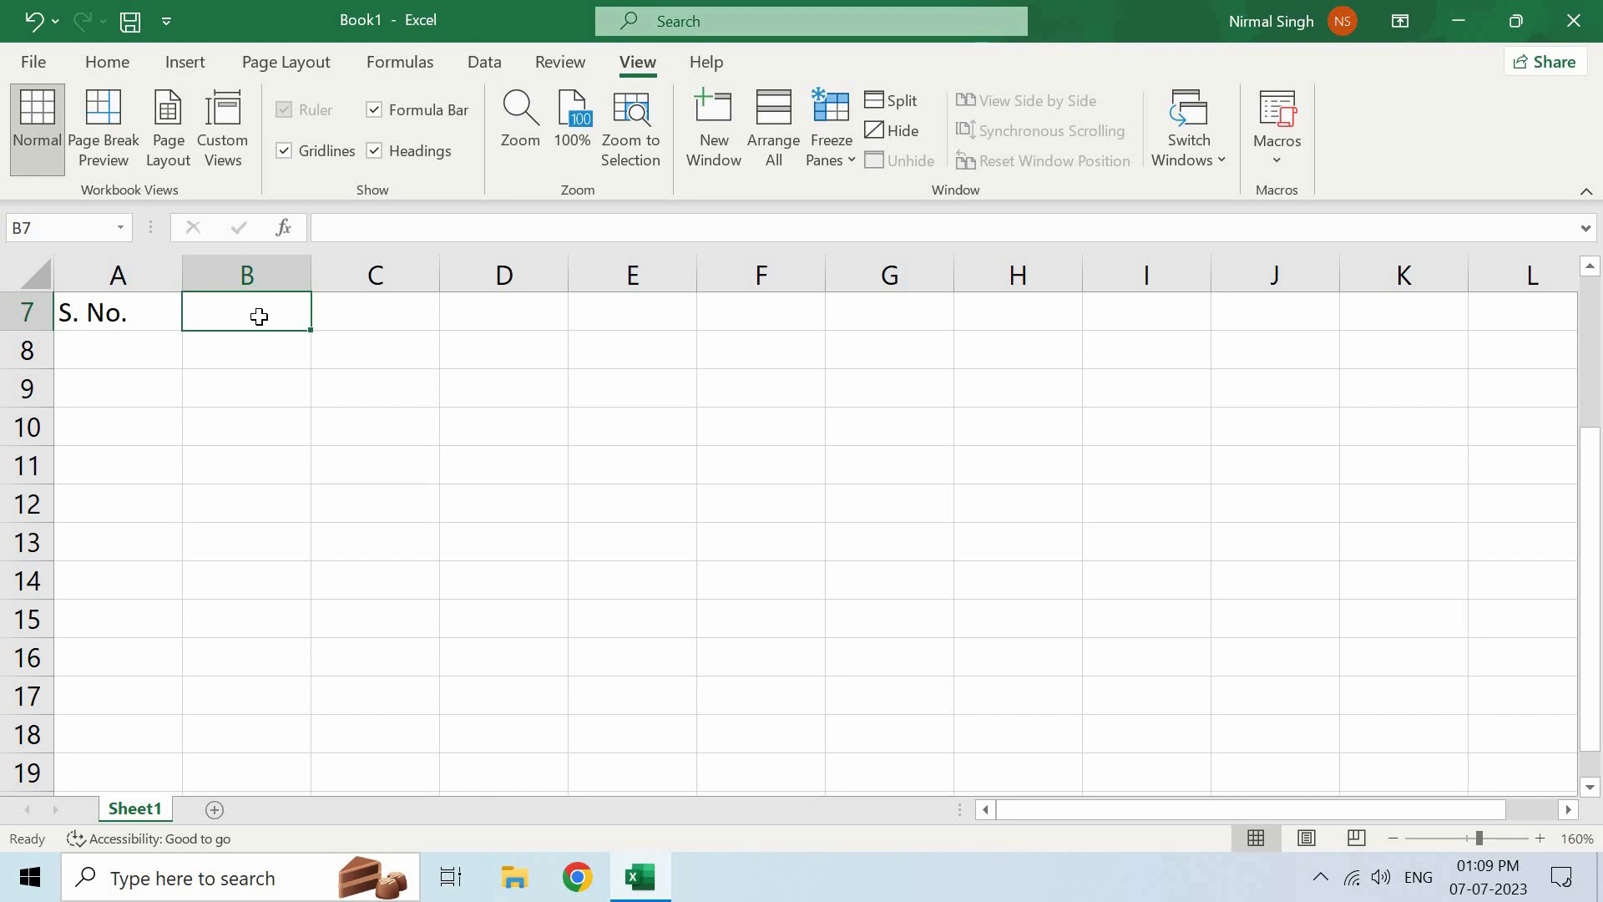
text(P)
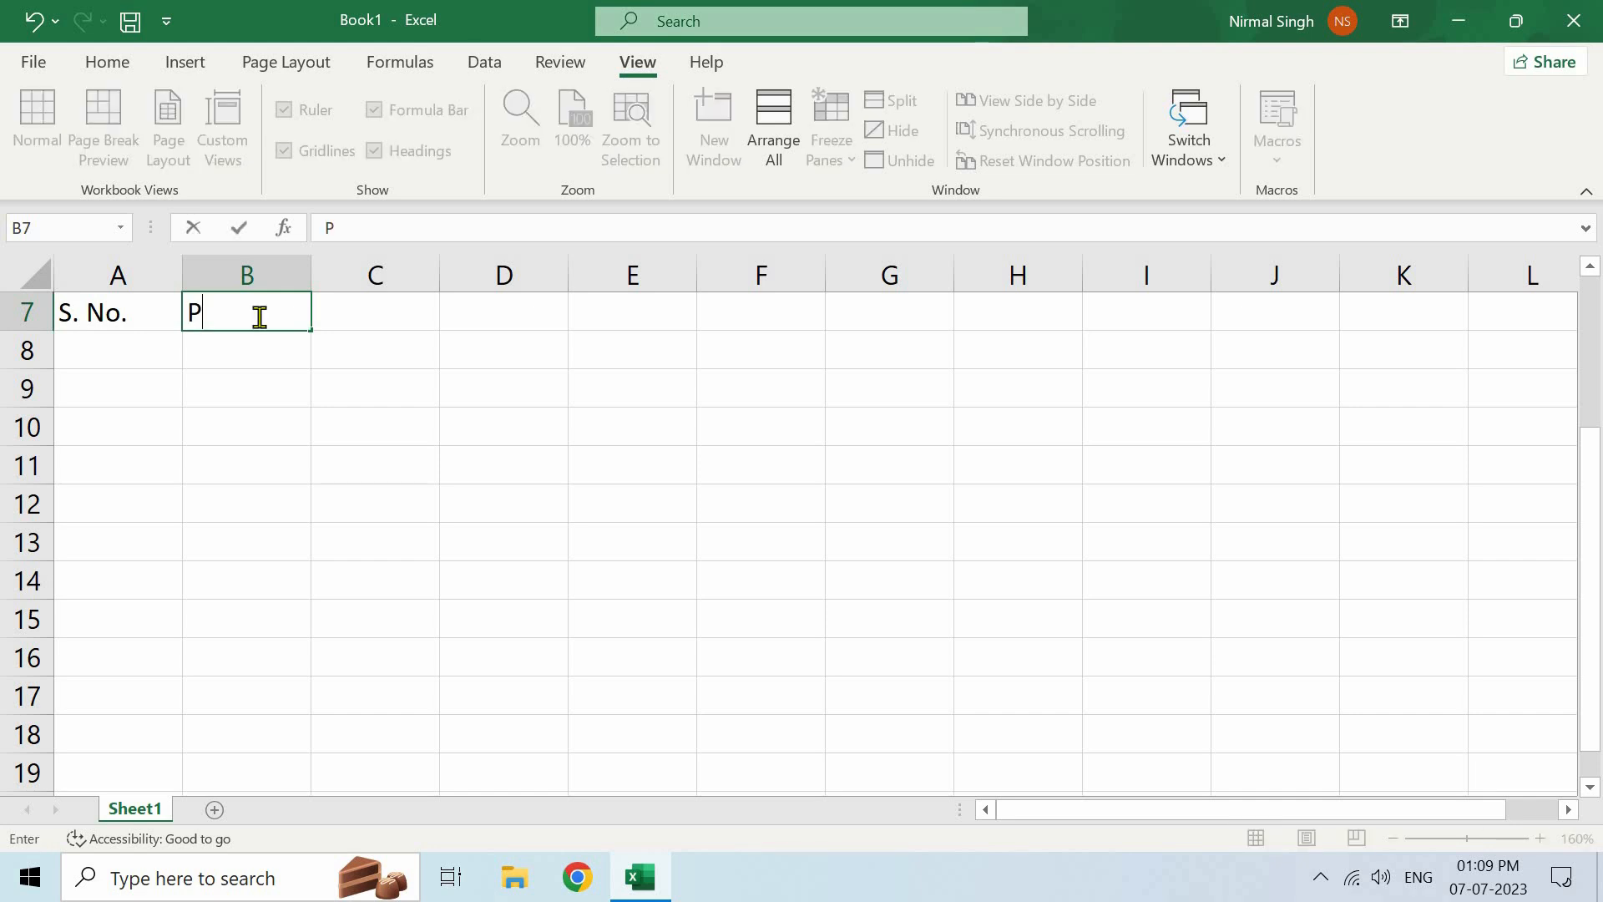
text(roduct Number)
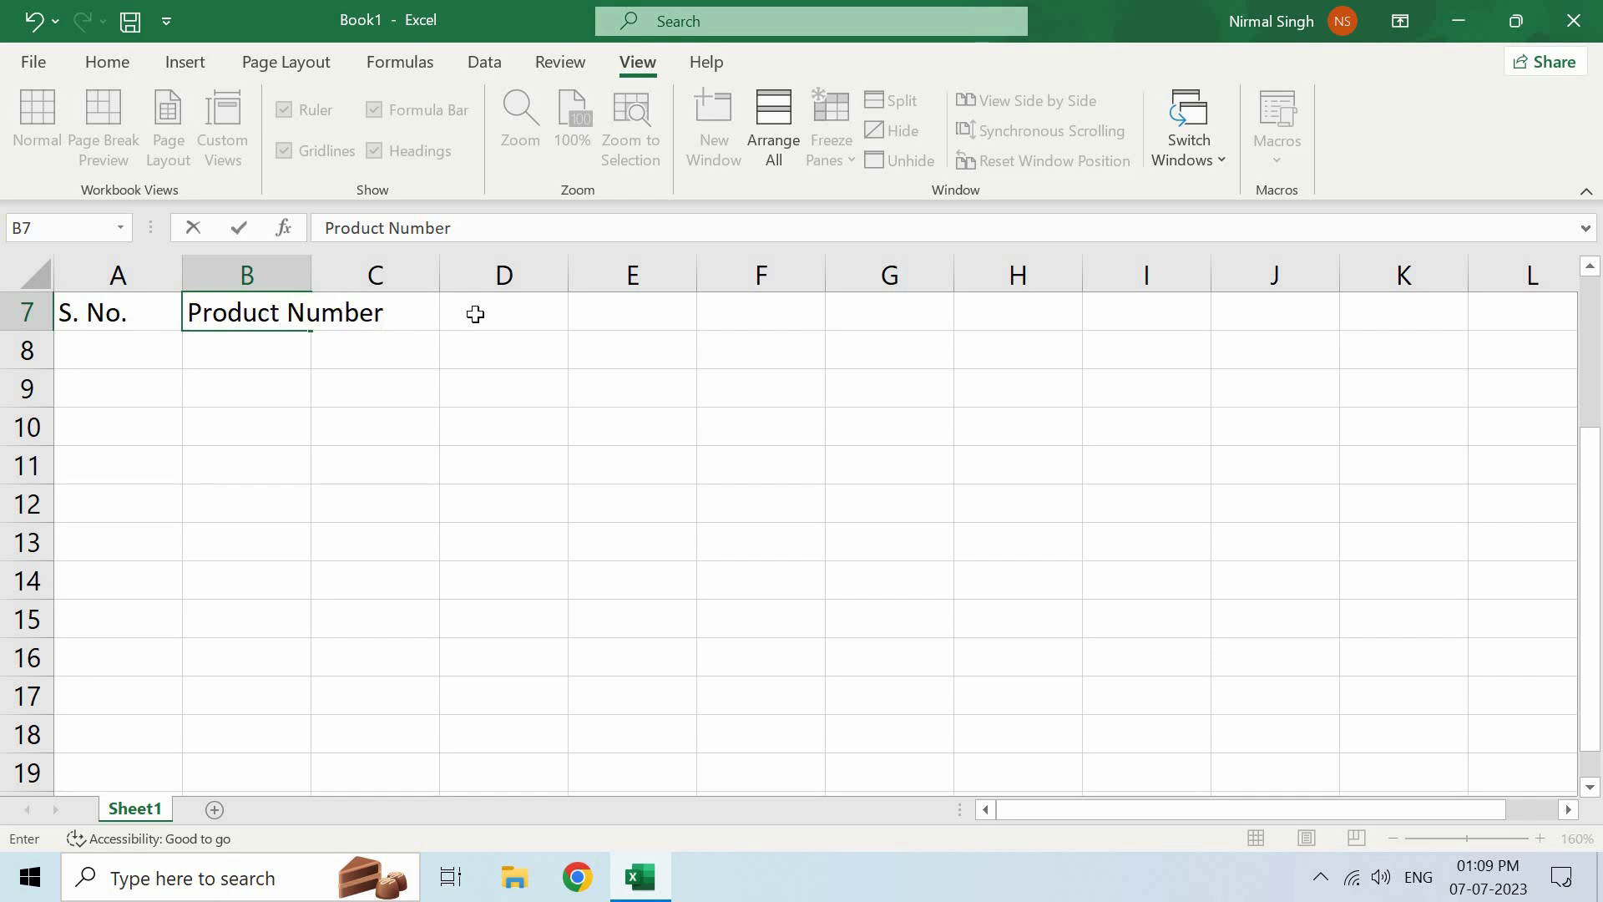
AutoFit the width of column B to its "Product Number" heading.
click(444, 314)
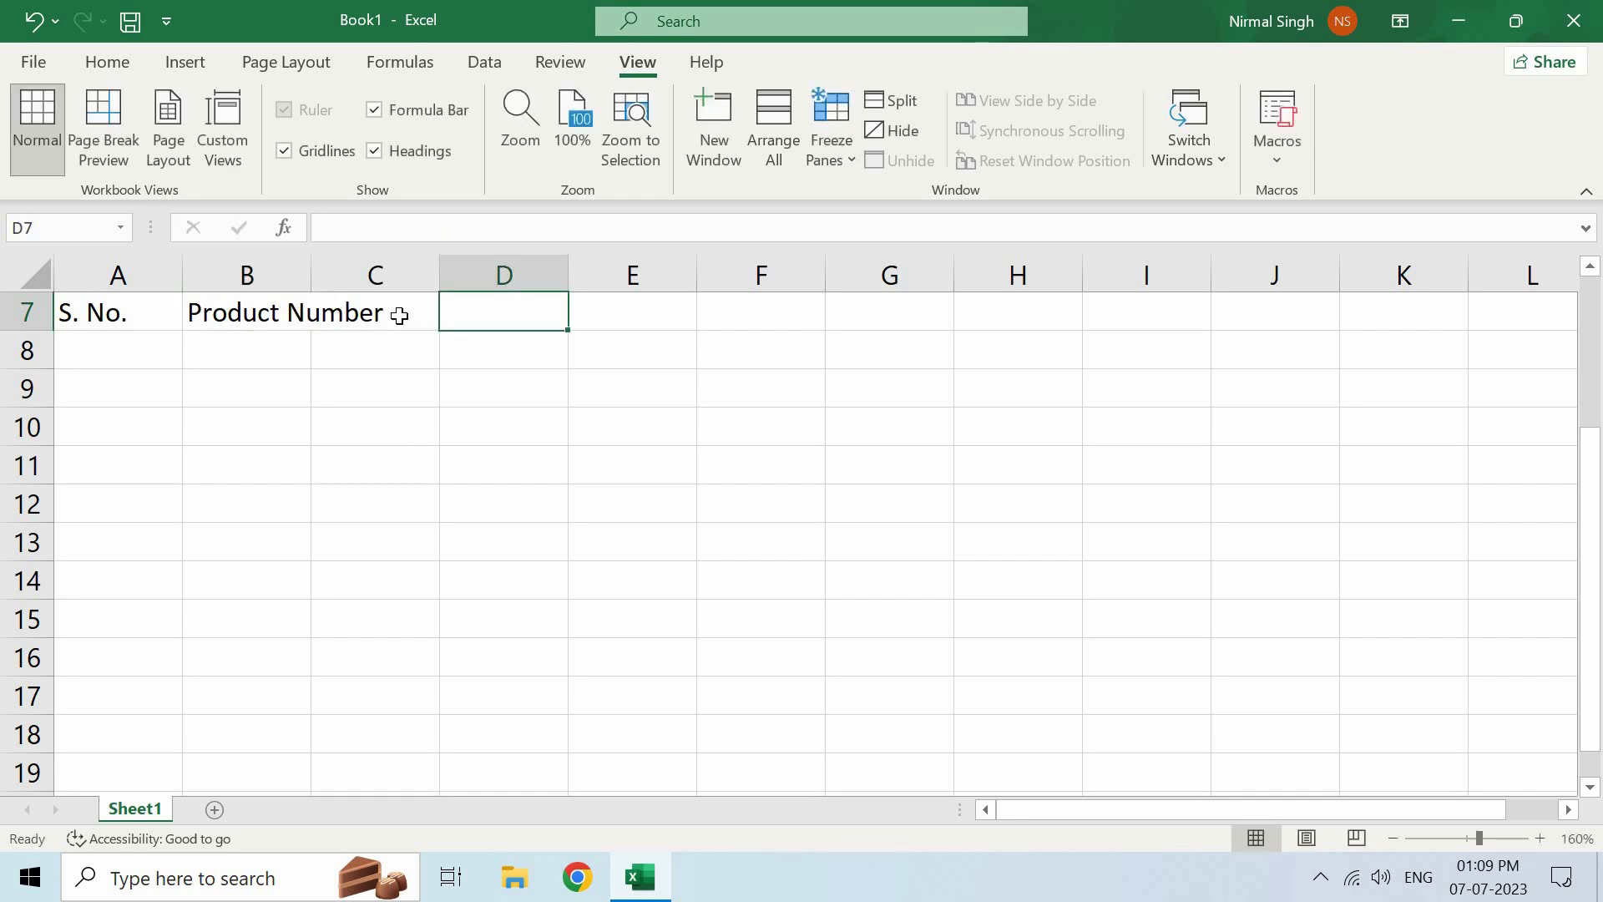
click(349, 314)
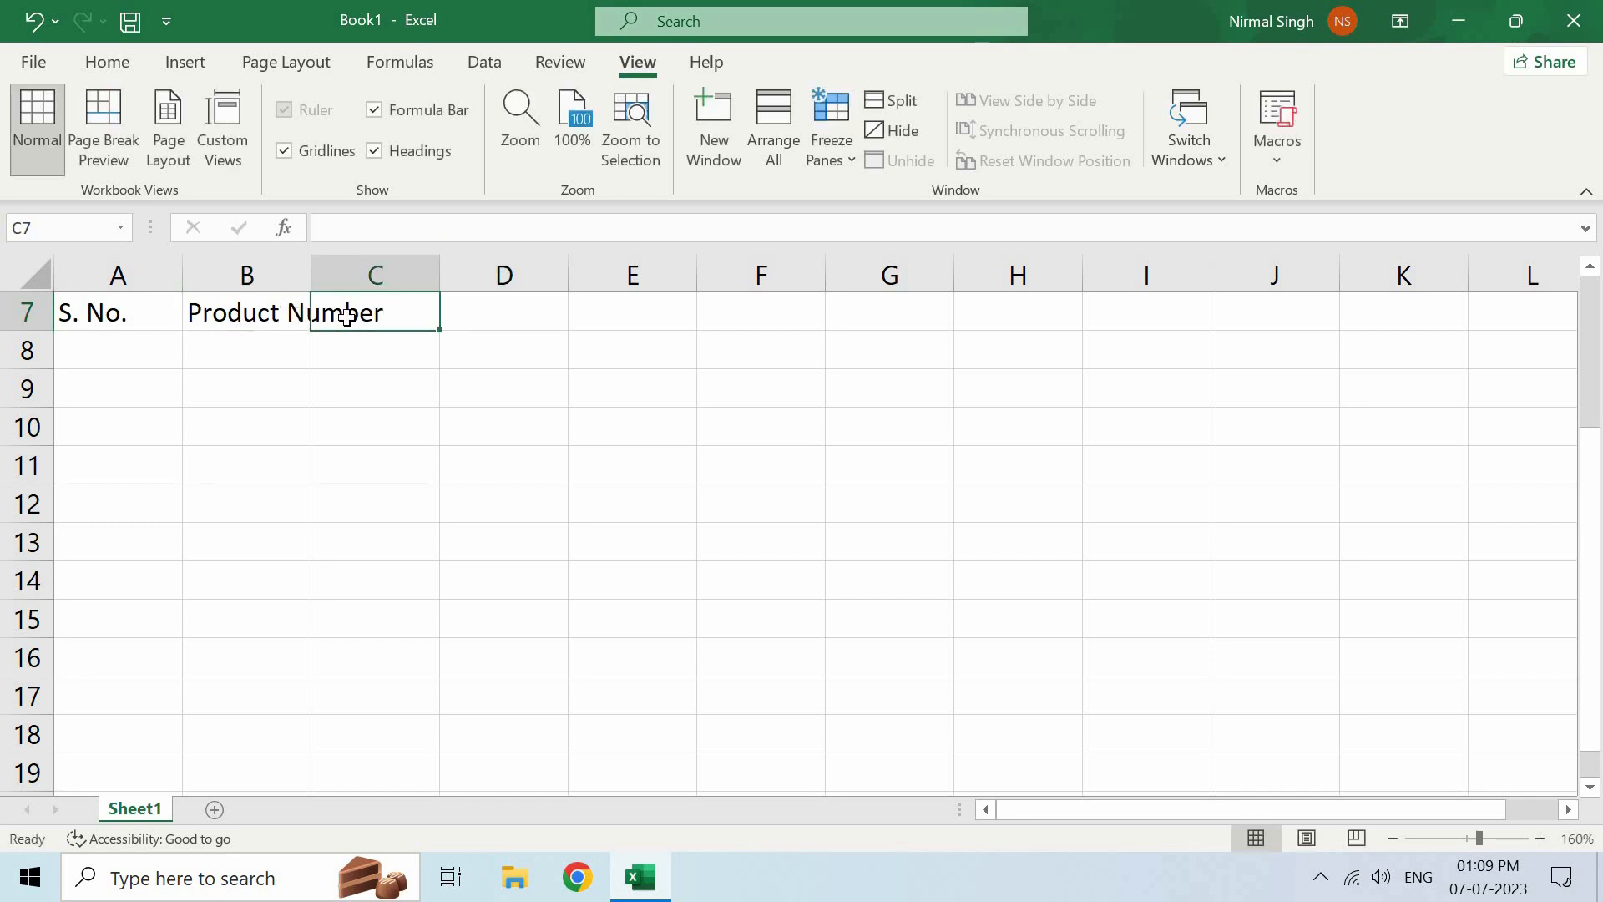
click(341, 227)
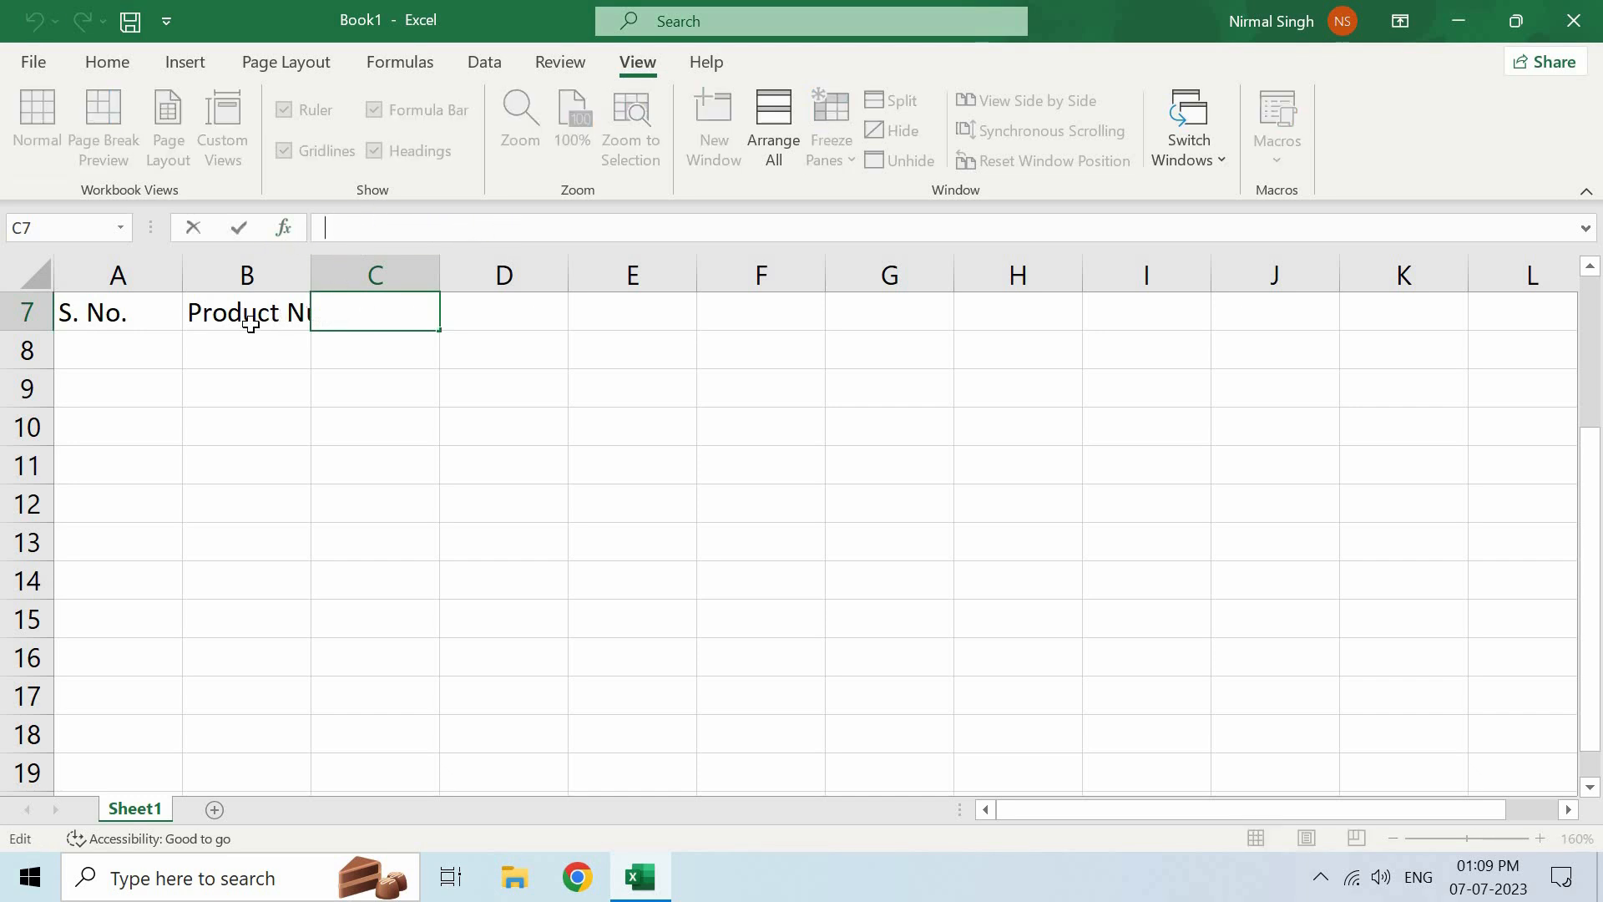
click(246, 316)
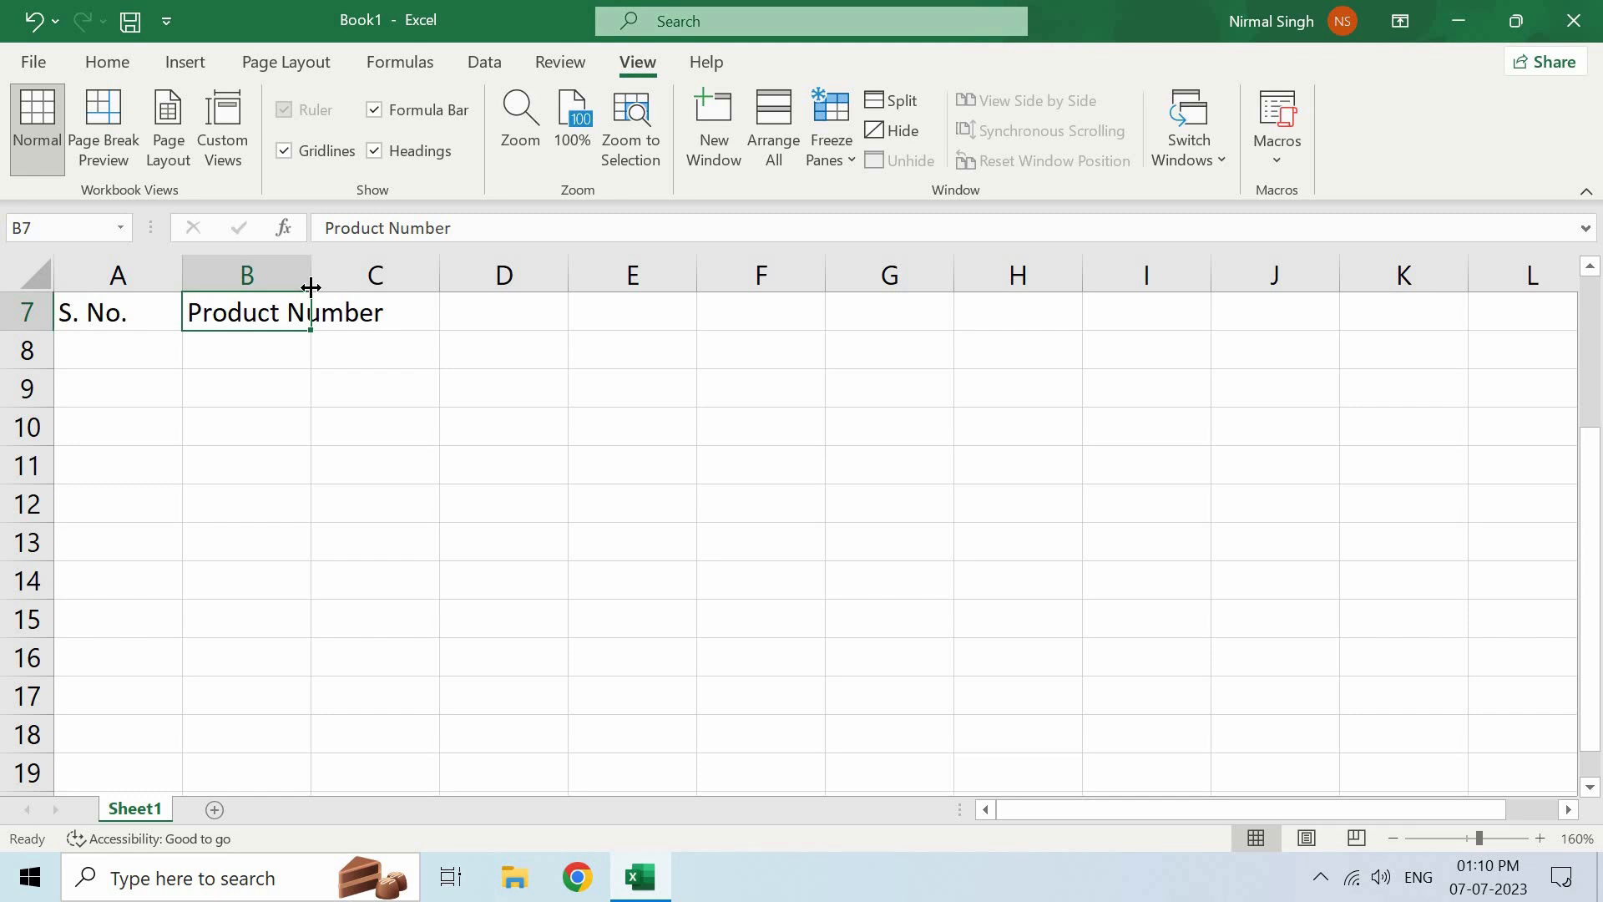
double_click(311, 287)
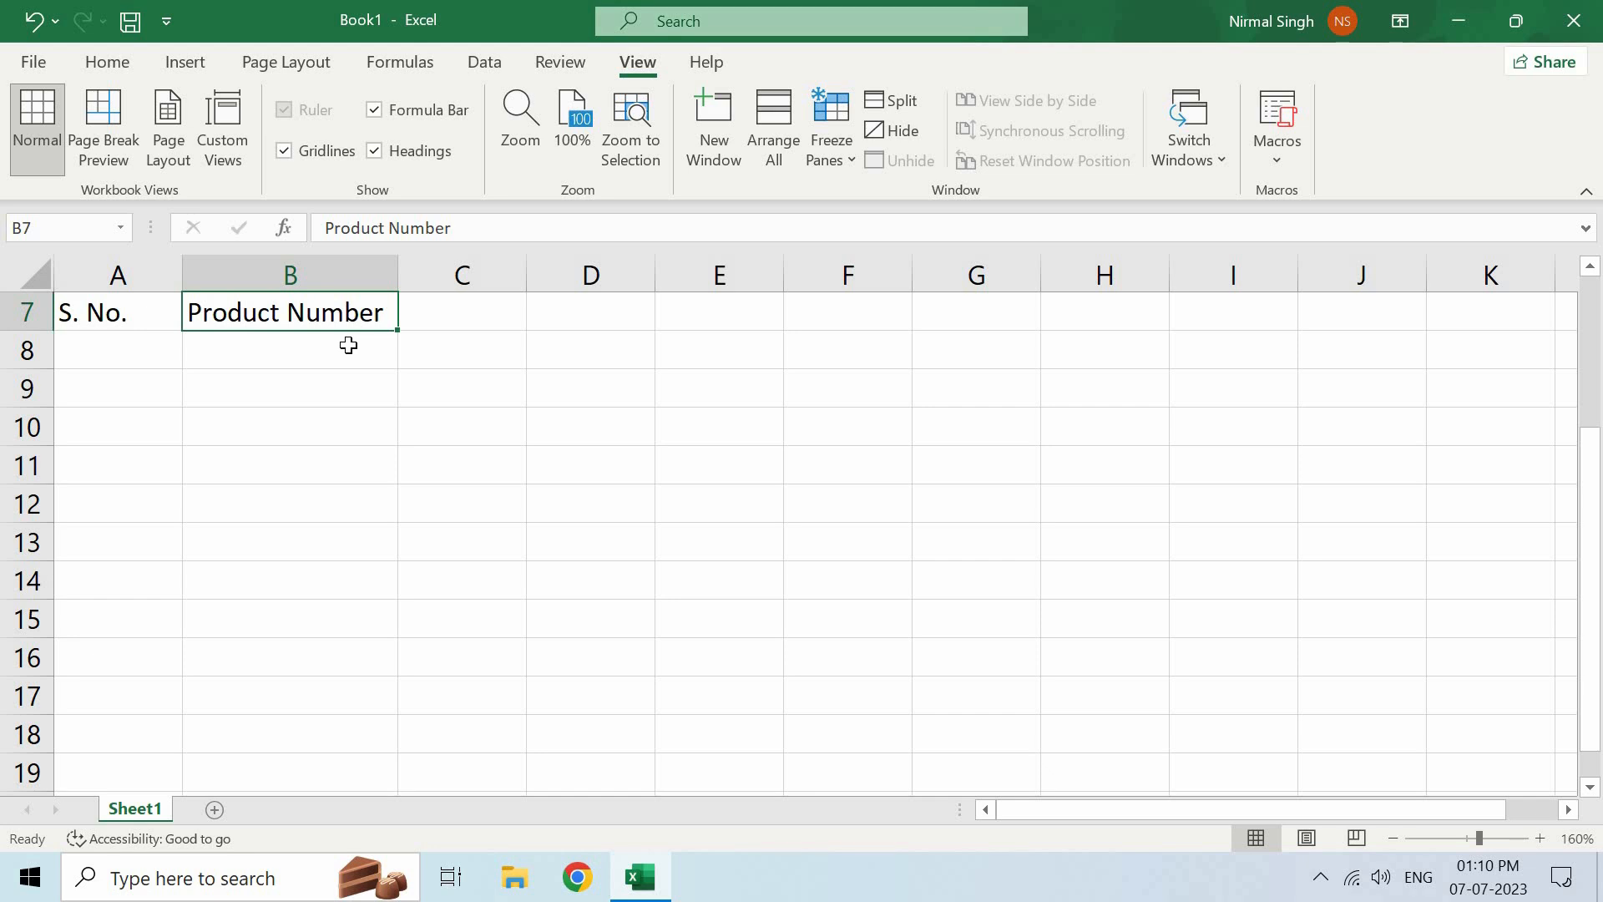
Enter the heading "Description" in cell C7 and AutoFit the width of column C.
key(Right)
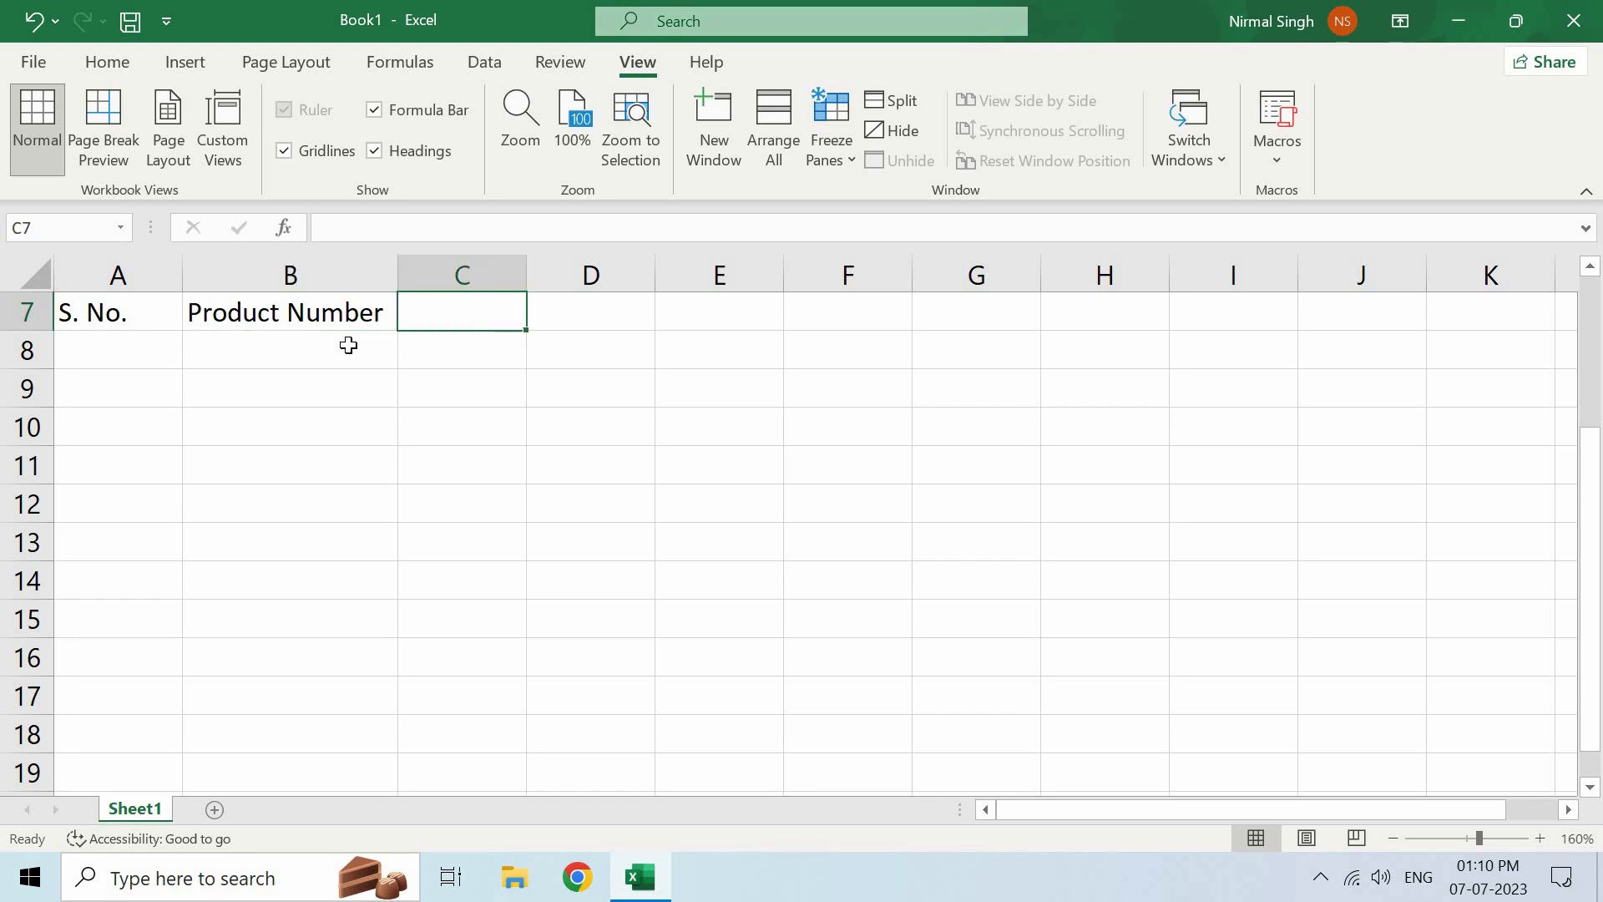
text(Description)
key(Tab)
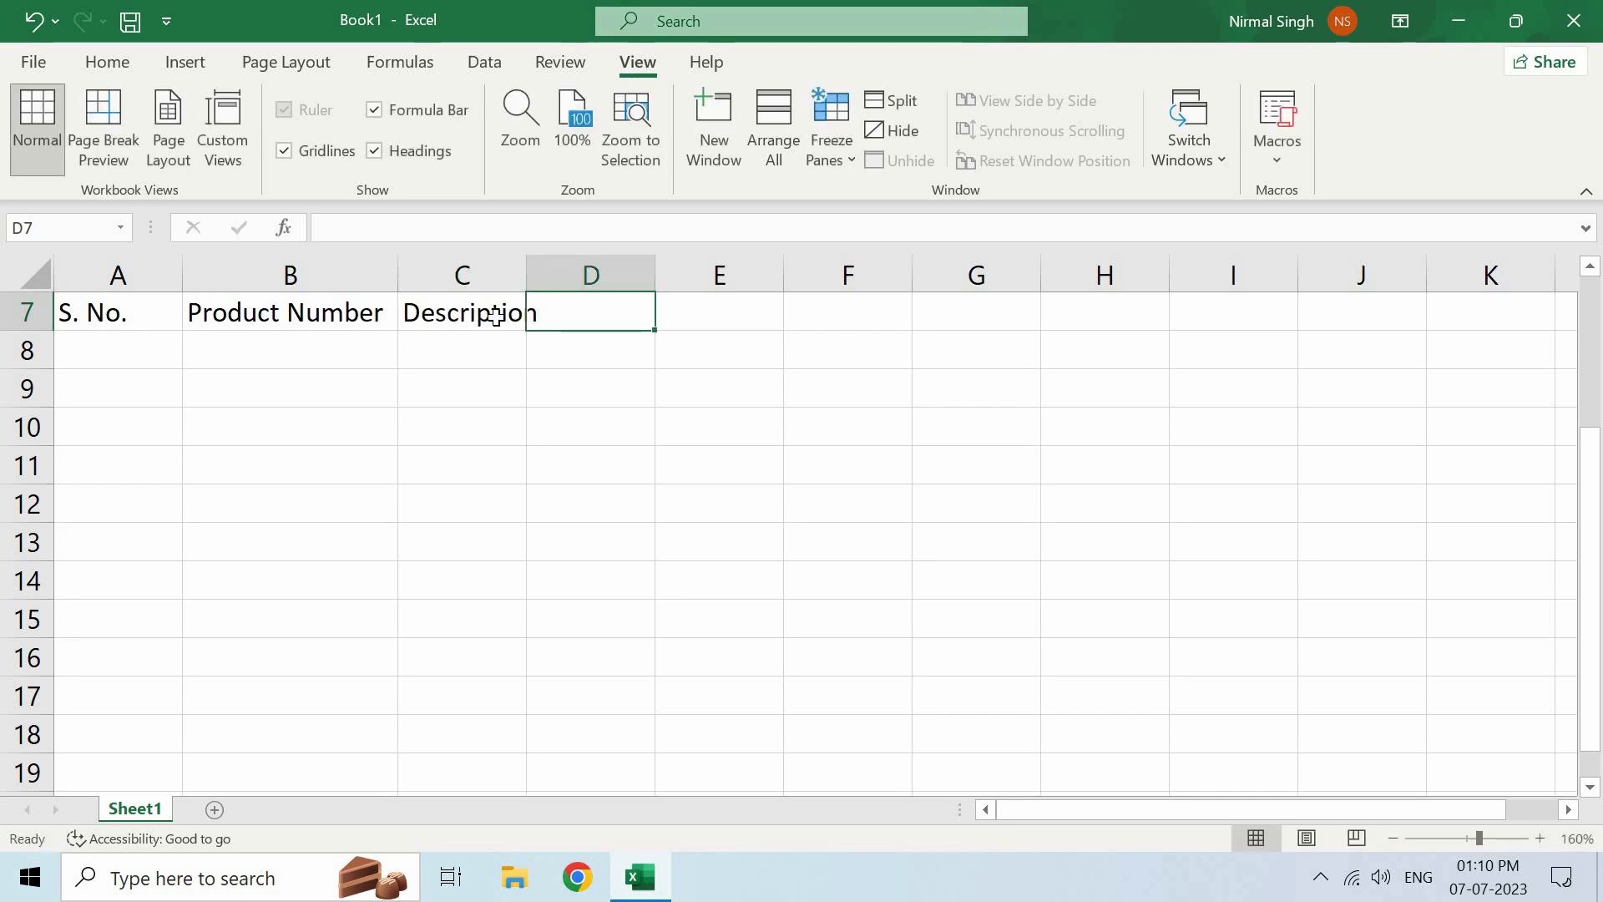
click(430, 314)
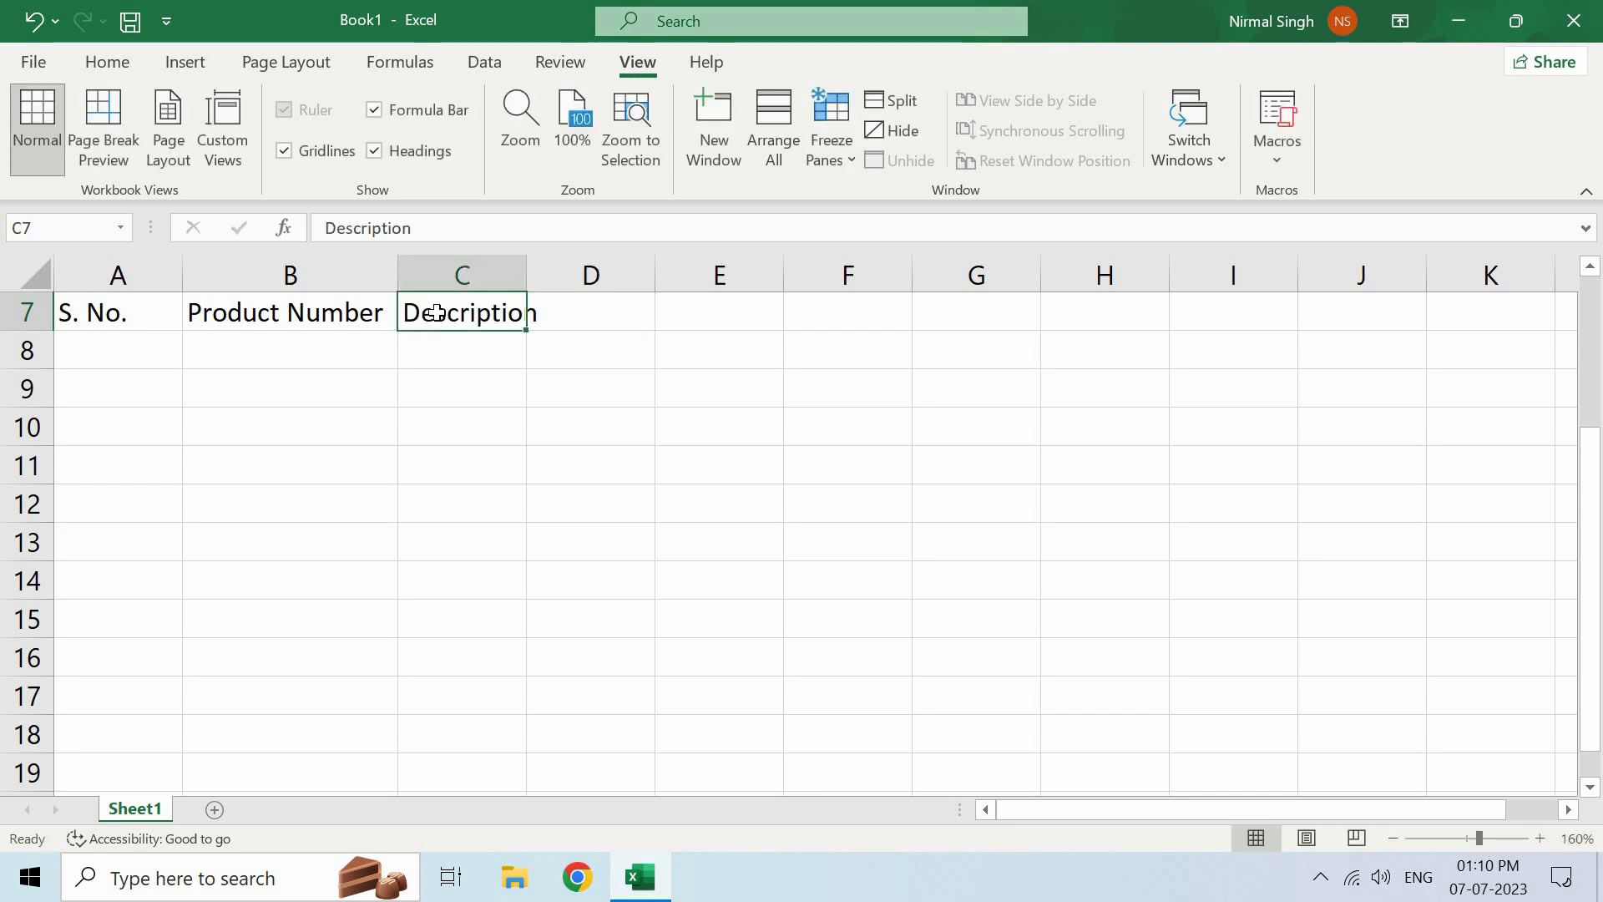
double_click(526, 285)
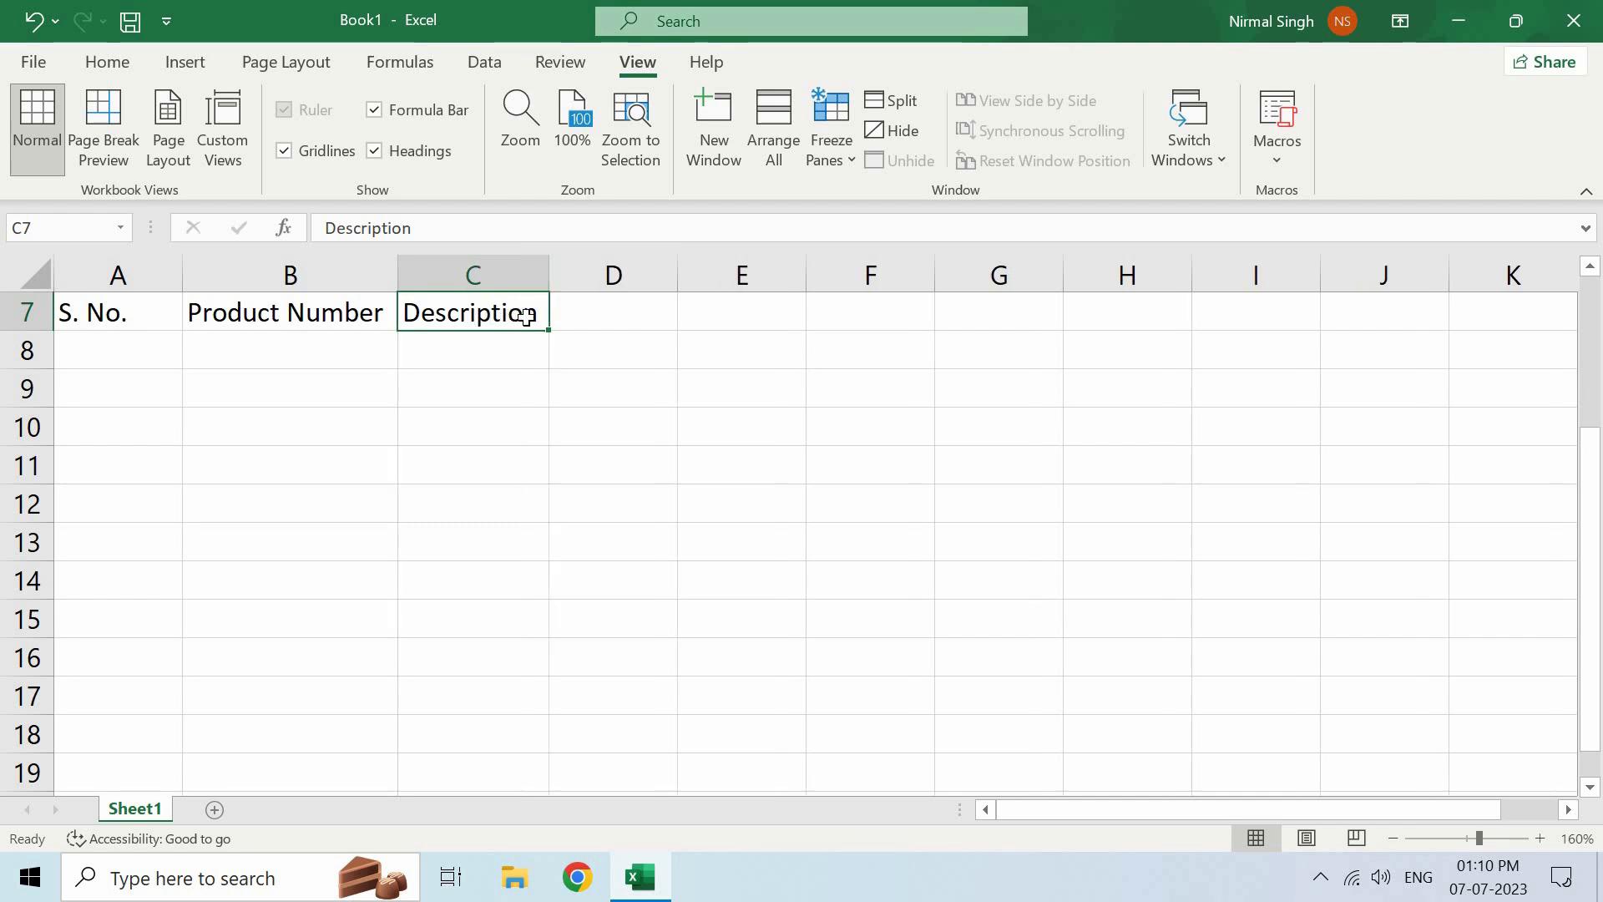
Fill cells D7 to G7 with the filler texts "gdjhsddfsdgs", "dsbfdsgsgfsg", "dsfdshfjkdshgjsh" and "dsfjksdhfdgh".
key(Tab)
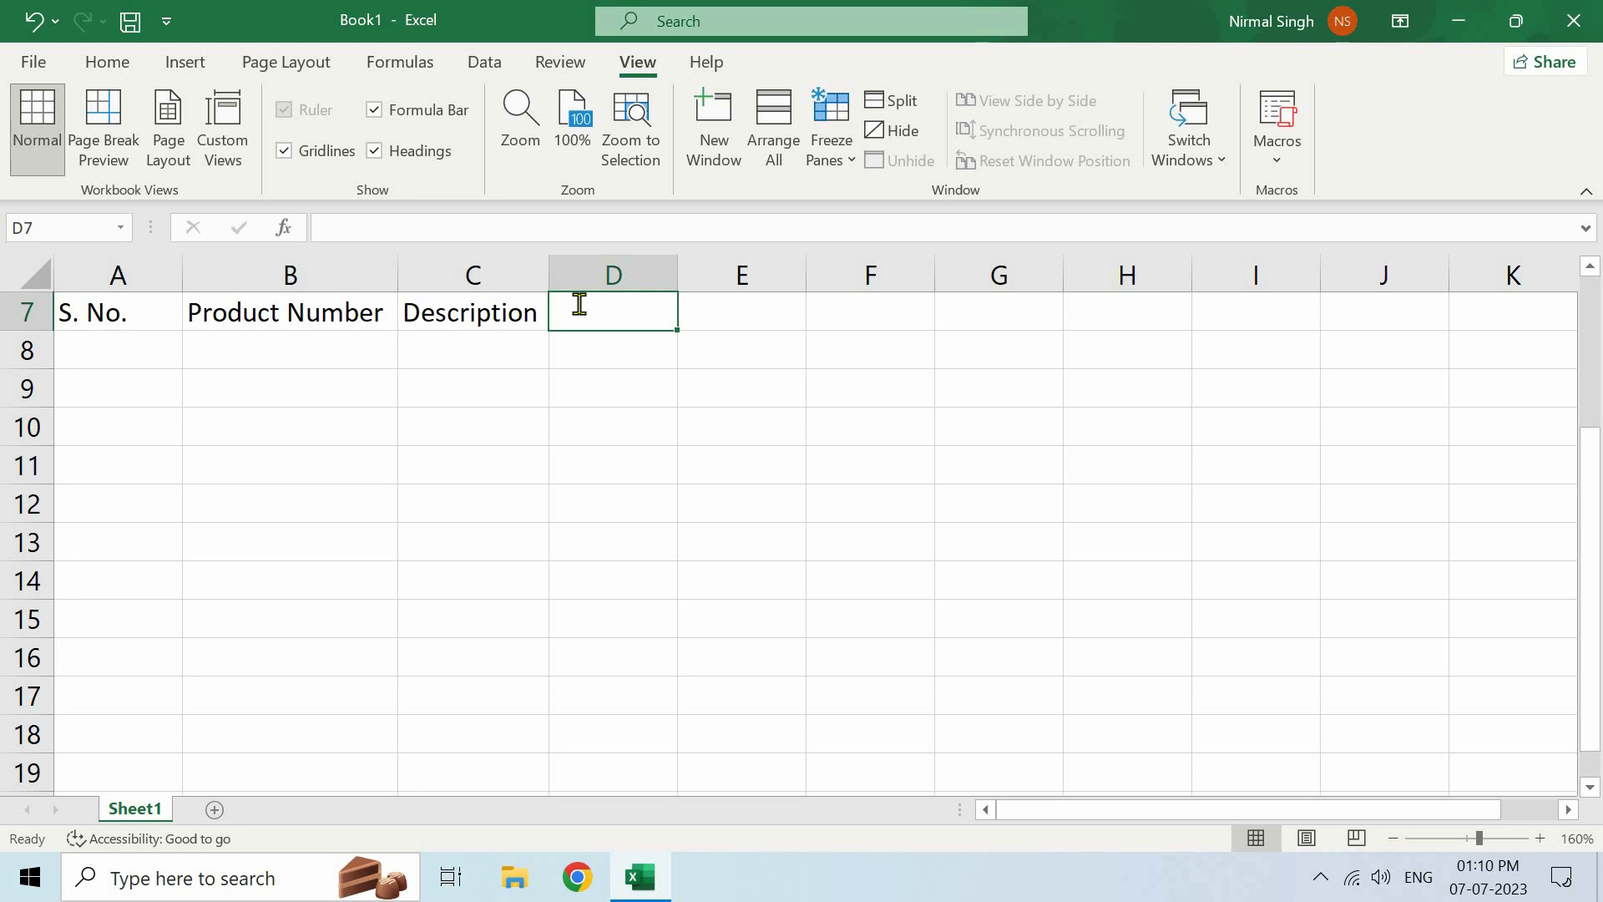
text(gdjhsddfsdgs)
key(Tab)
text(dsbfdsgsgfsg)
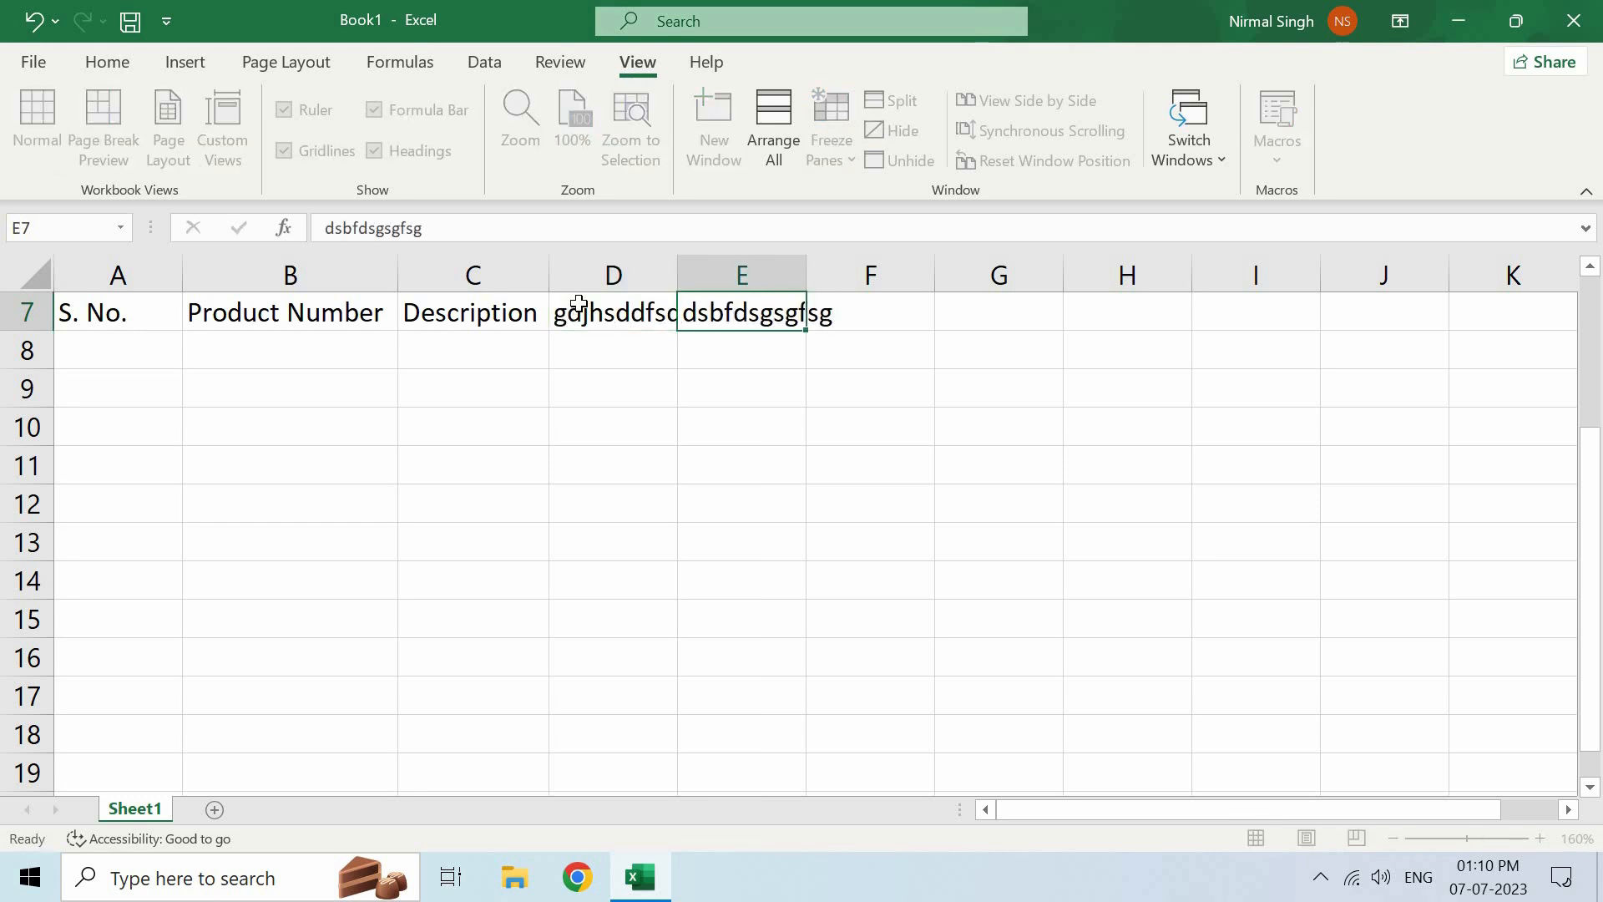
key(Tab)
text(dsfdshfjkd)
key(Tab)
text(dsfjksdhfdgh)
AutoFit the widths of columns A to H to the row 7 entries, then check the widened cells.
drag(156, 299, 1069, 316)
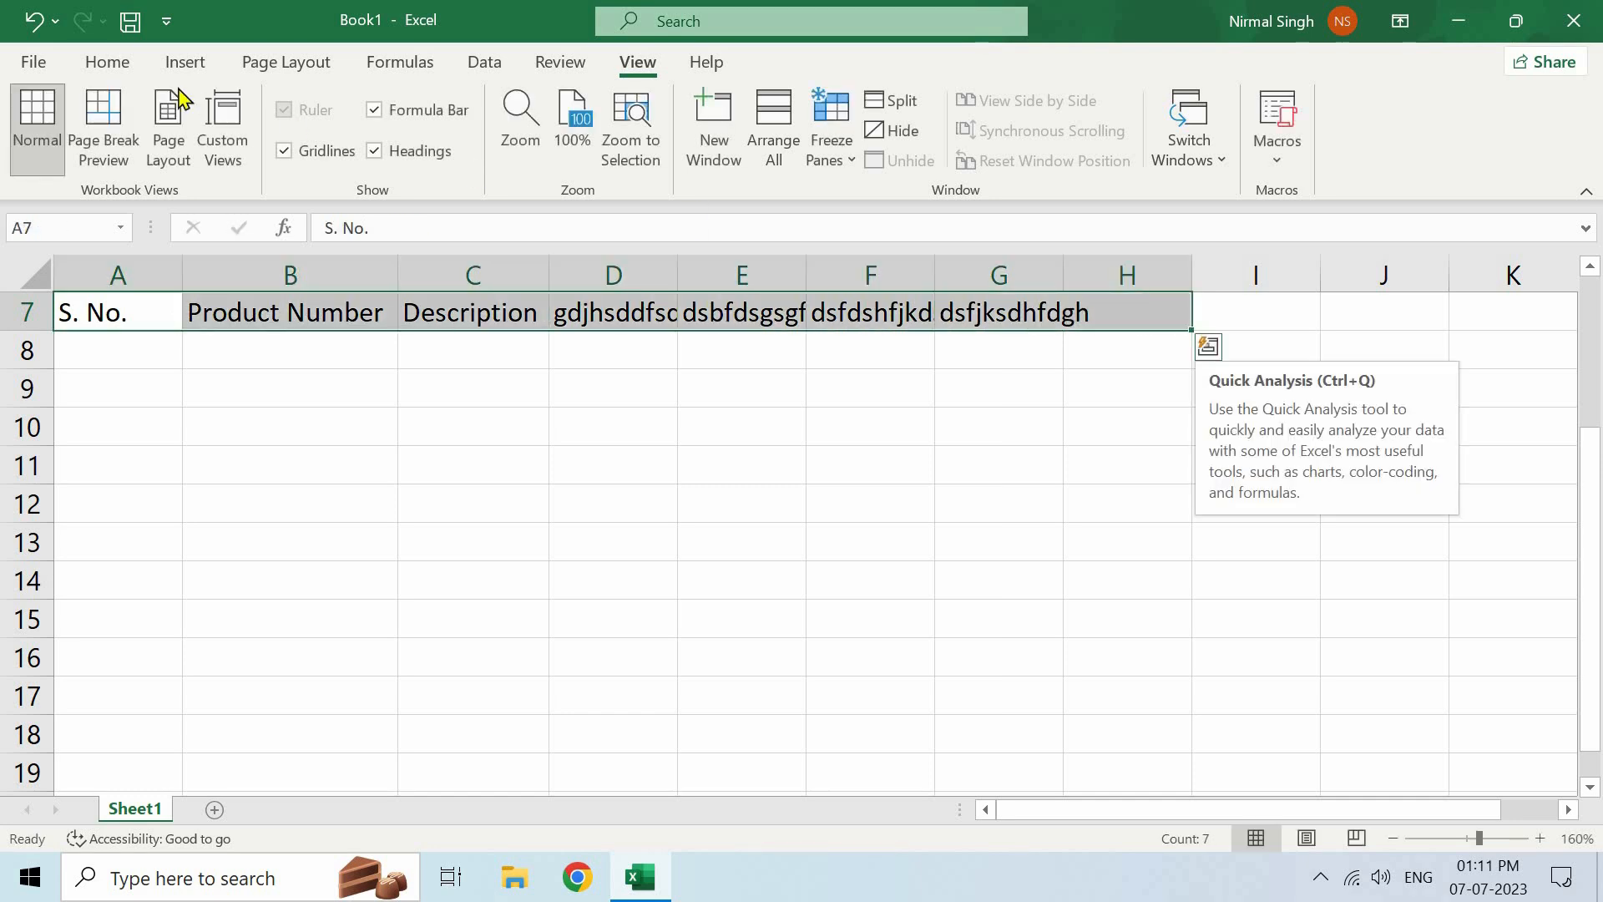
click(138, 68)
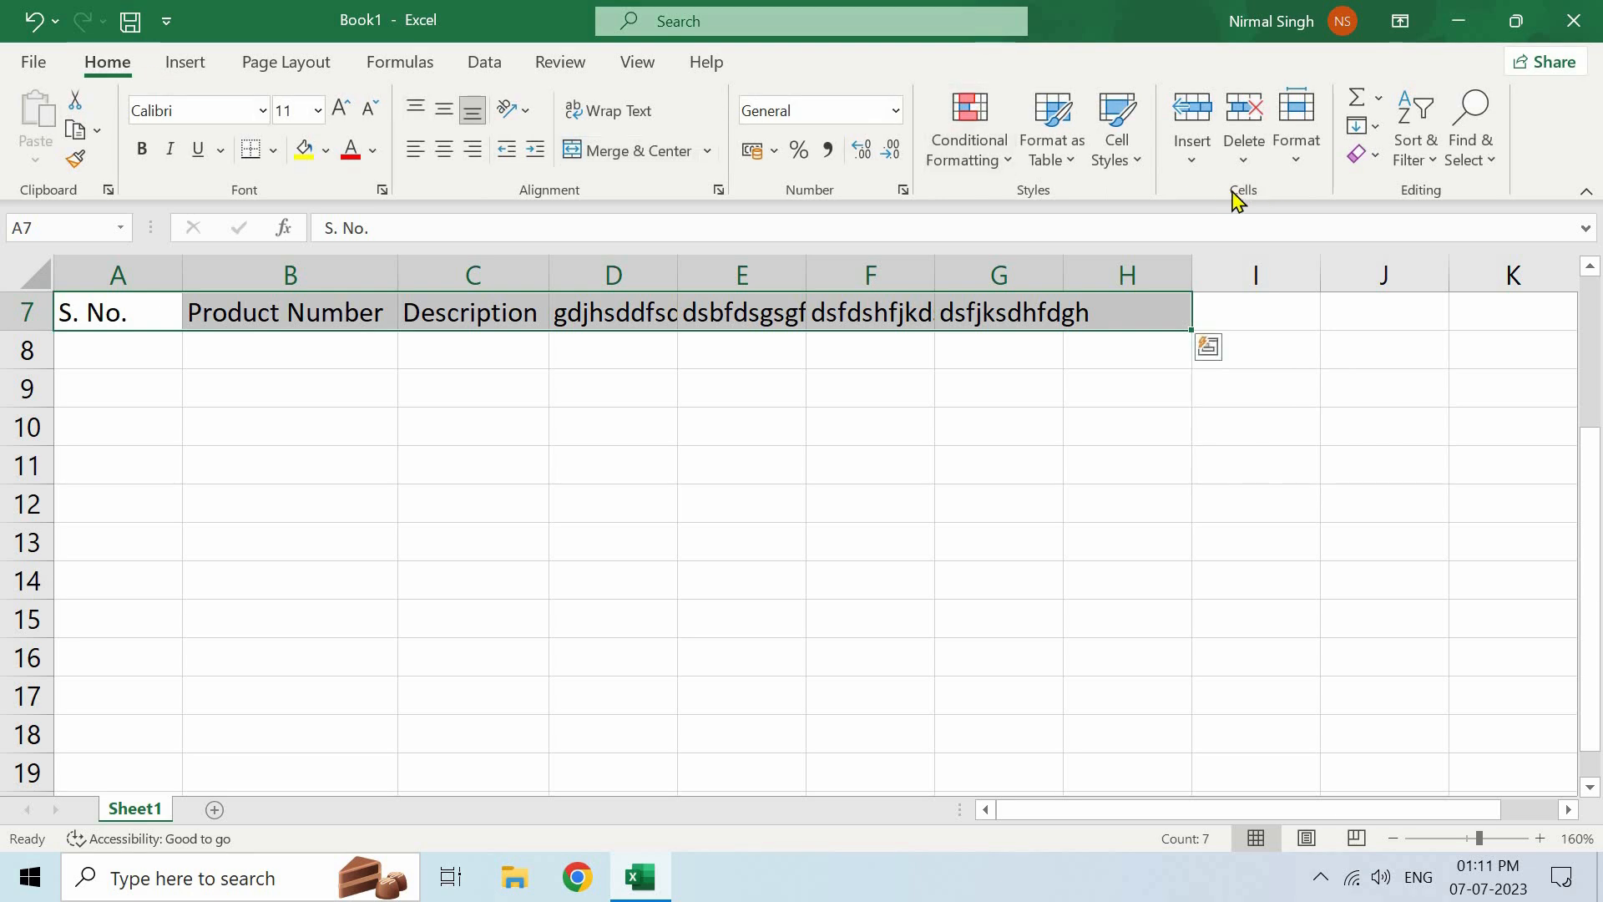
click(1309, 164)
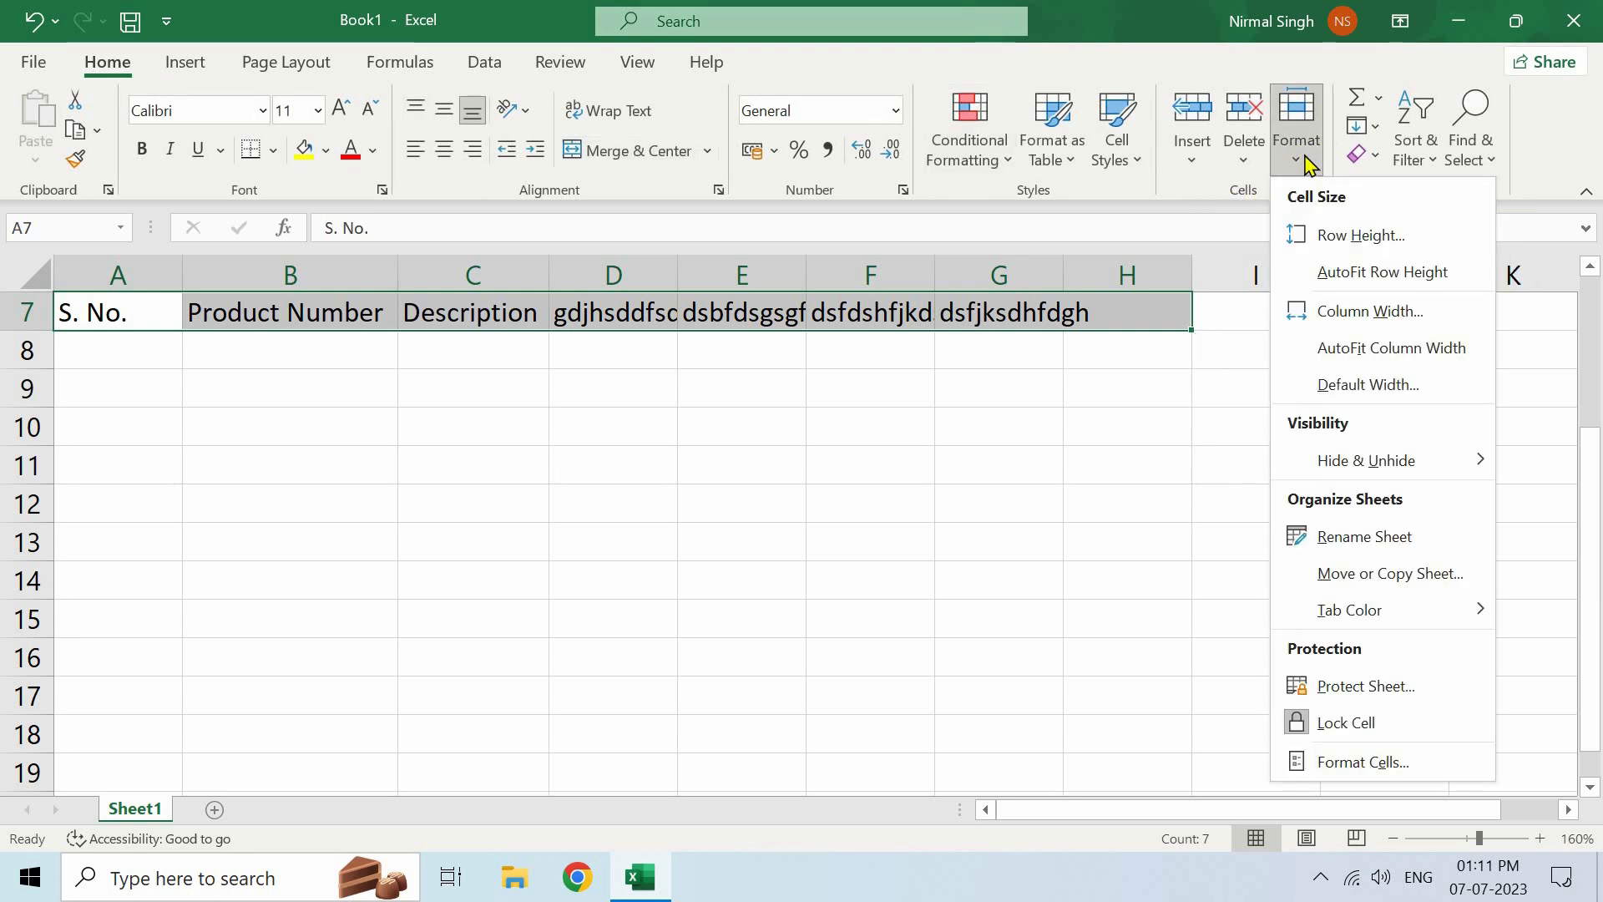
click(1356, 349)
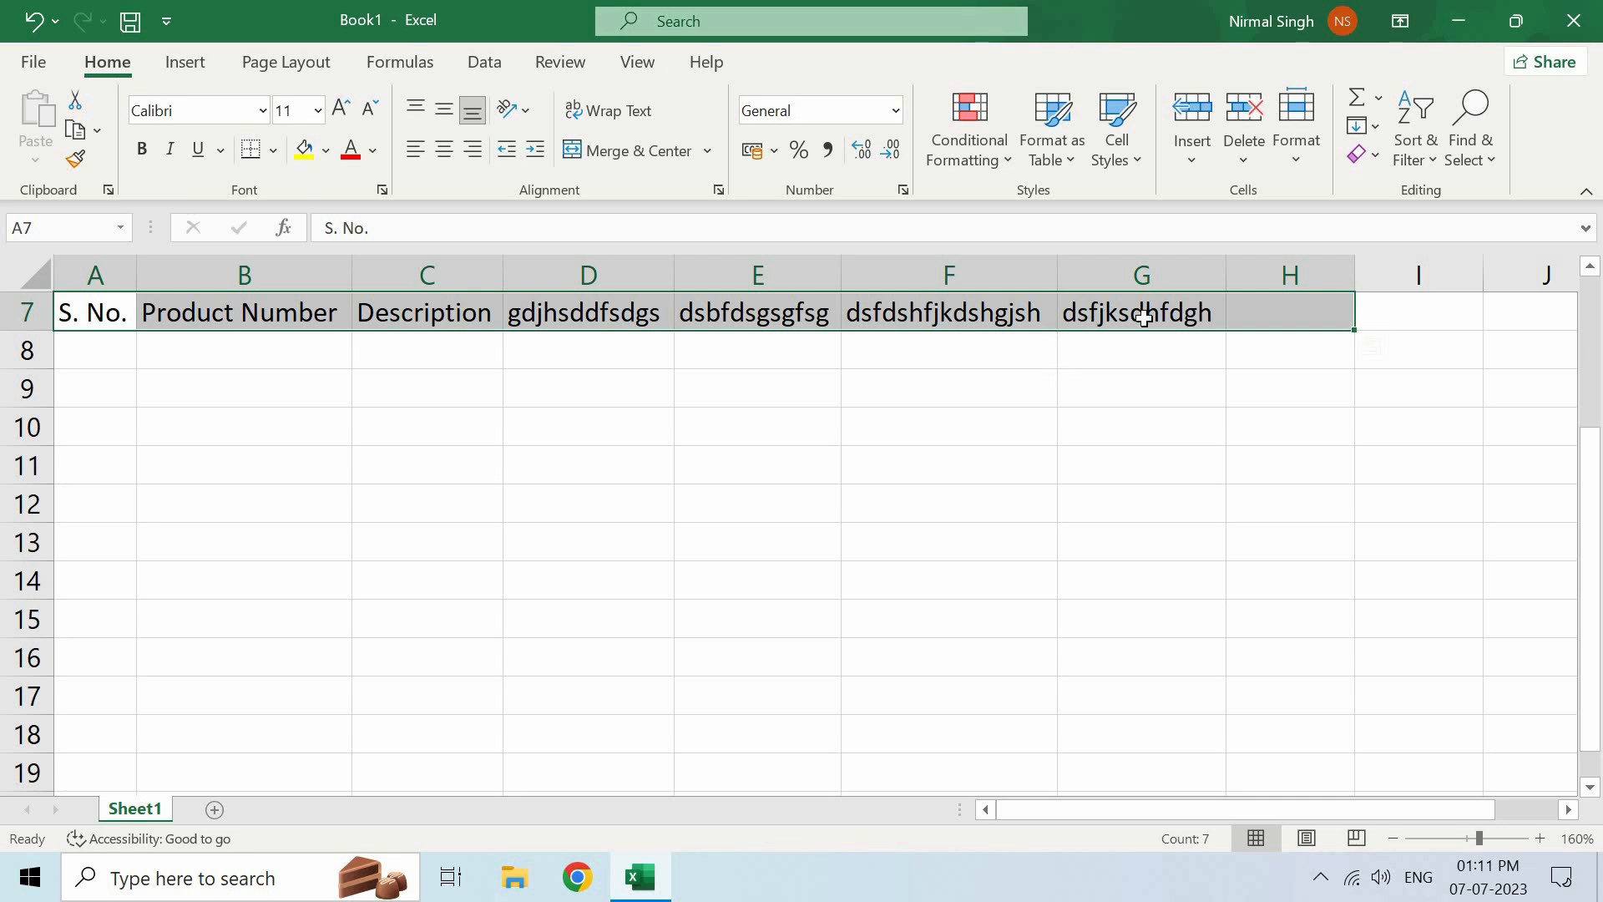
click(1044, 344)
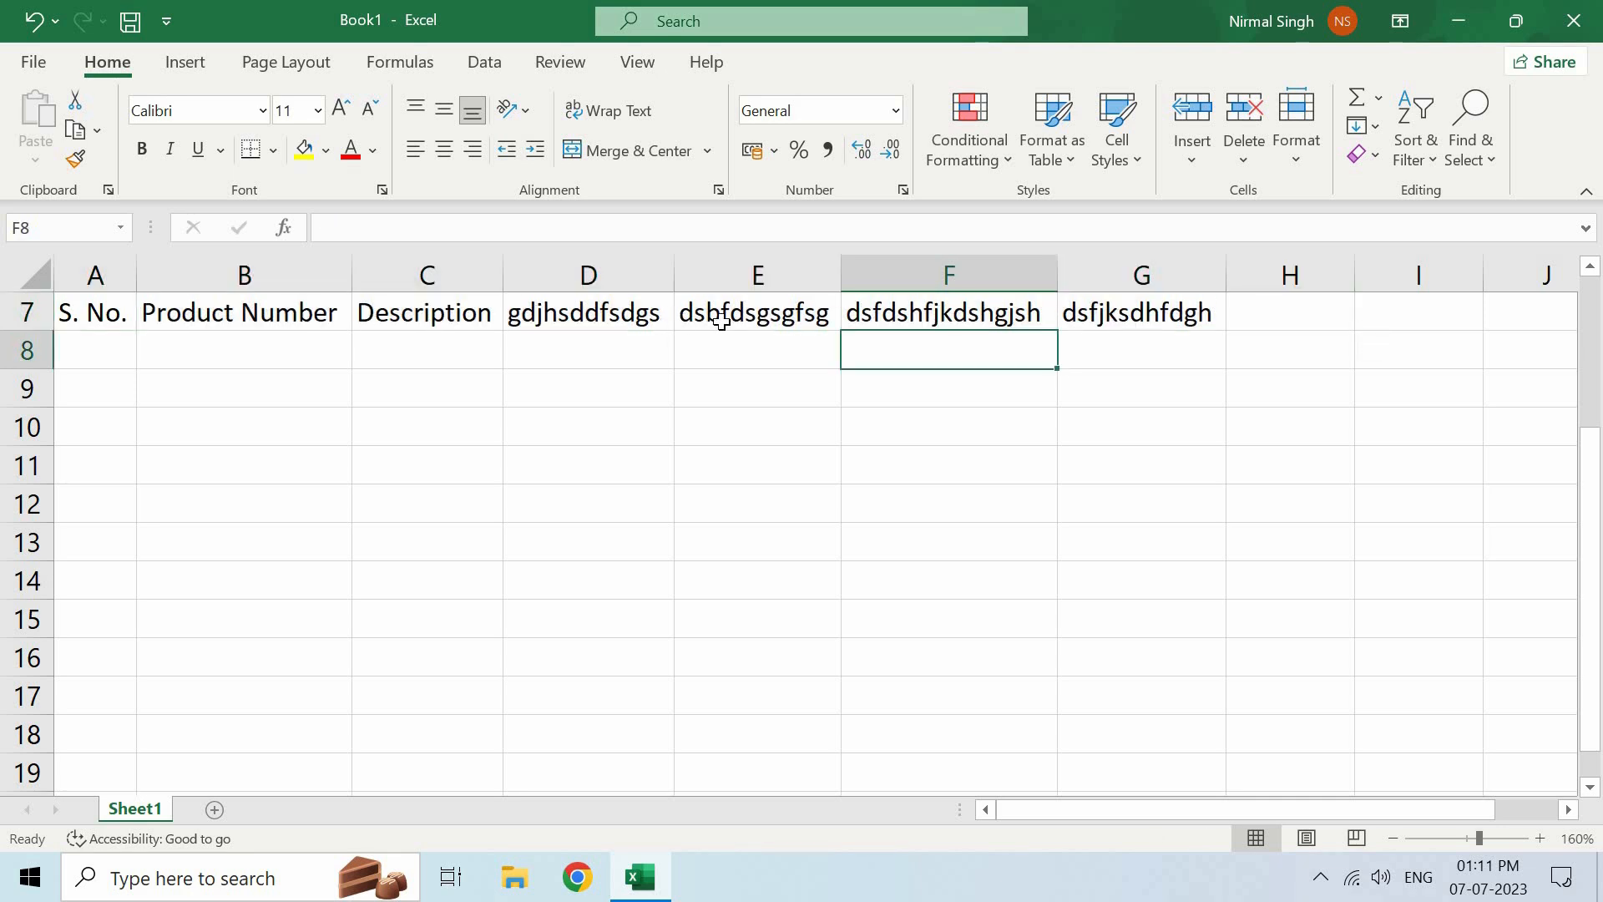
click(668, 317)
click(823, 315)
click(895, 316)
click(1106, 324)
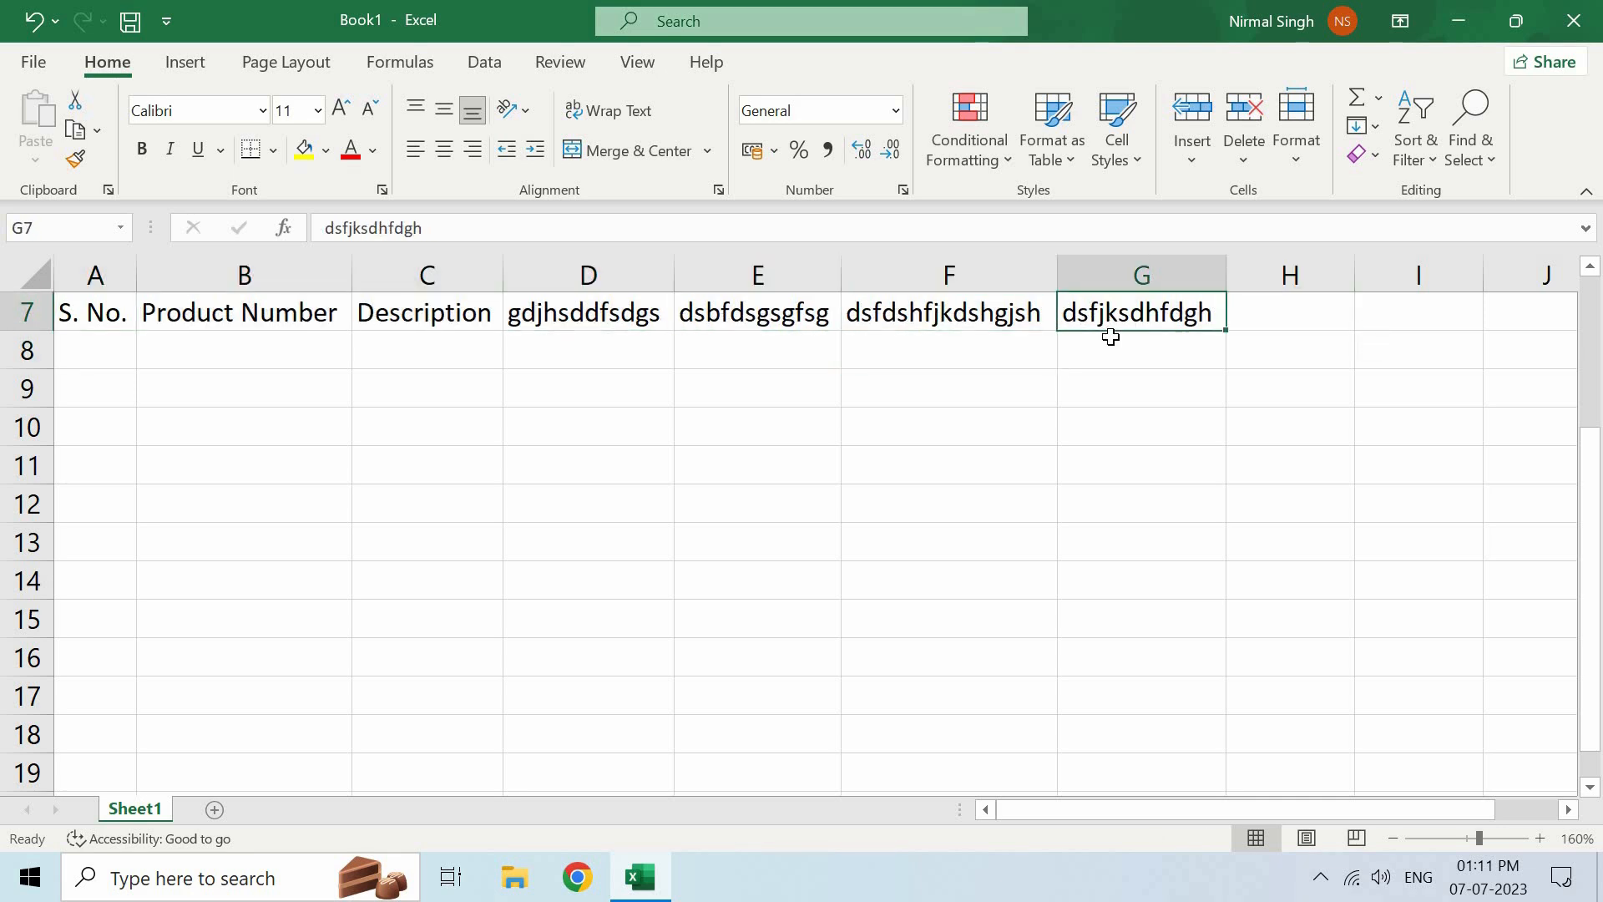
Undo the AutoFit of the columns and the filler entries in cells D7 to G7.
key(ctrl+z)
key(ctrl+z)
key(ctrl+z)
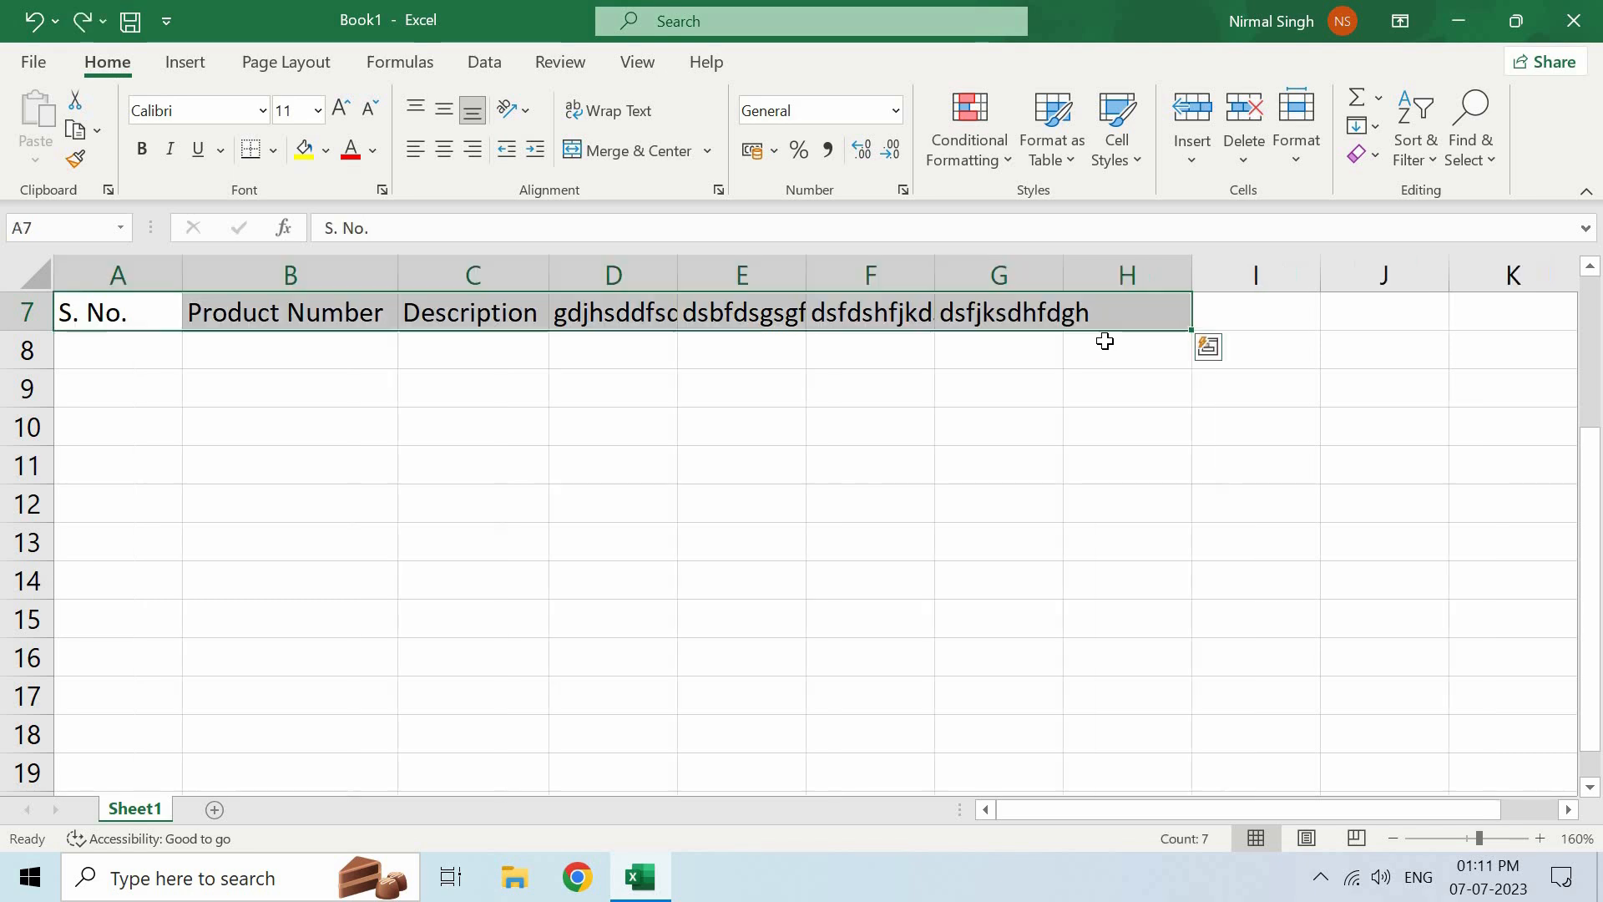
key(ctrl+z)
key(ctrl+z)
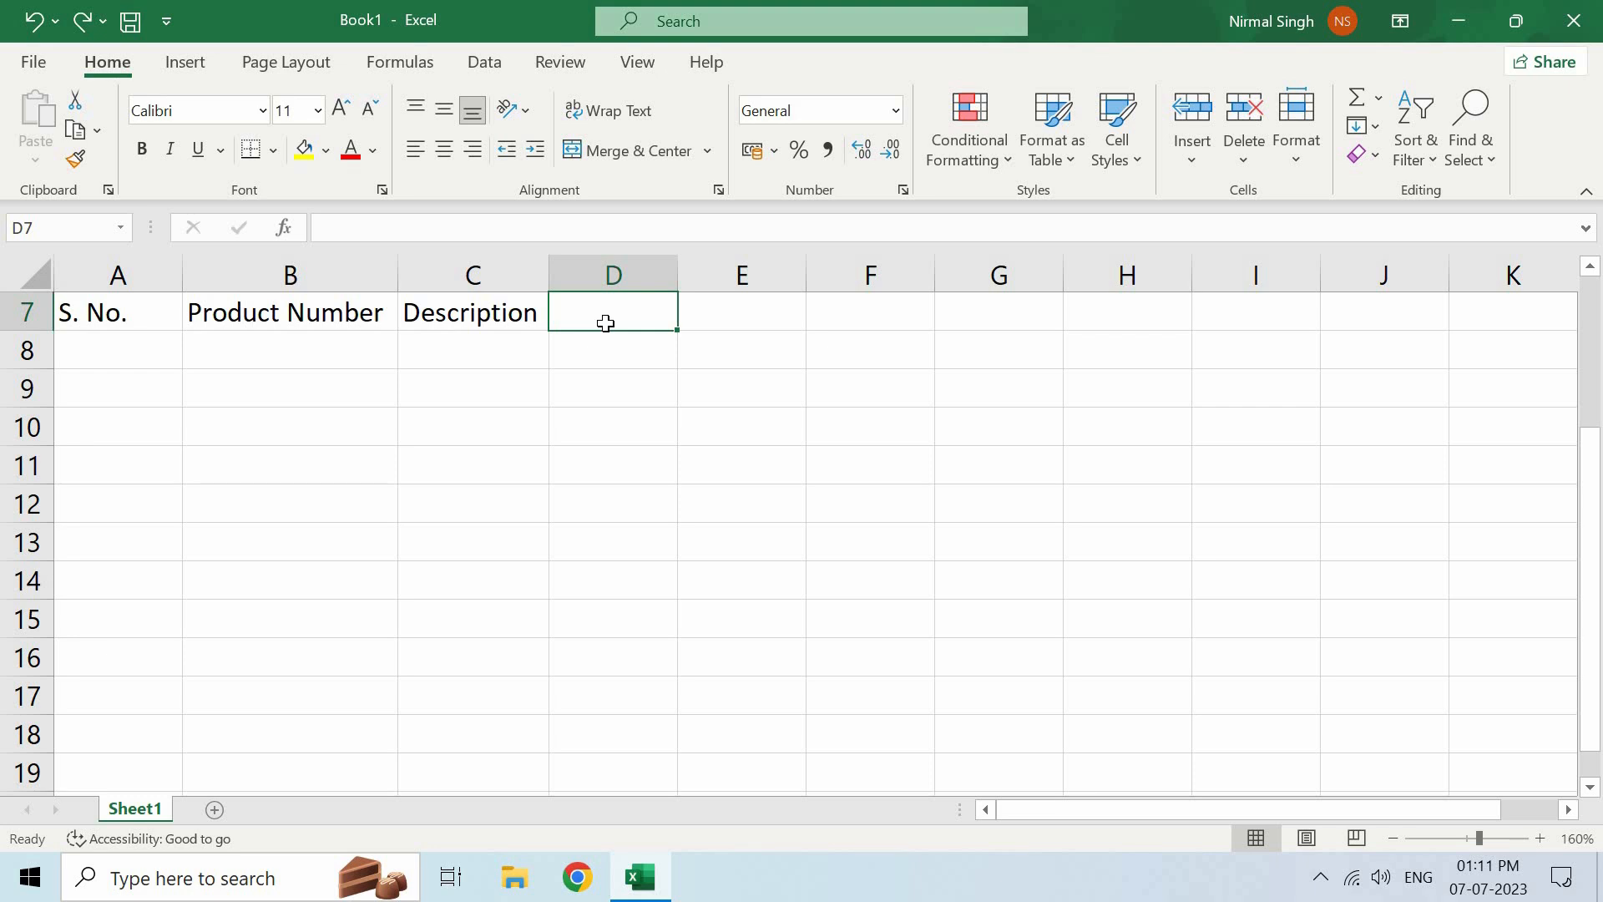
Restore the four filler entries in cells D7 to G7.
text(gdjhsddfsc)
key(Tab)
text(dsbfdsgsgfsg)
key(Tab)
text(dsfdshfjkd)
key(Tab)
text(dsfjksdhfdgh)
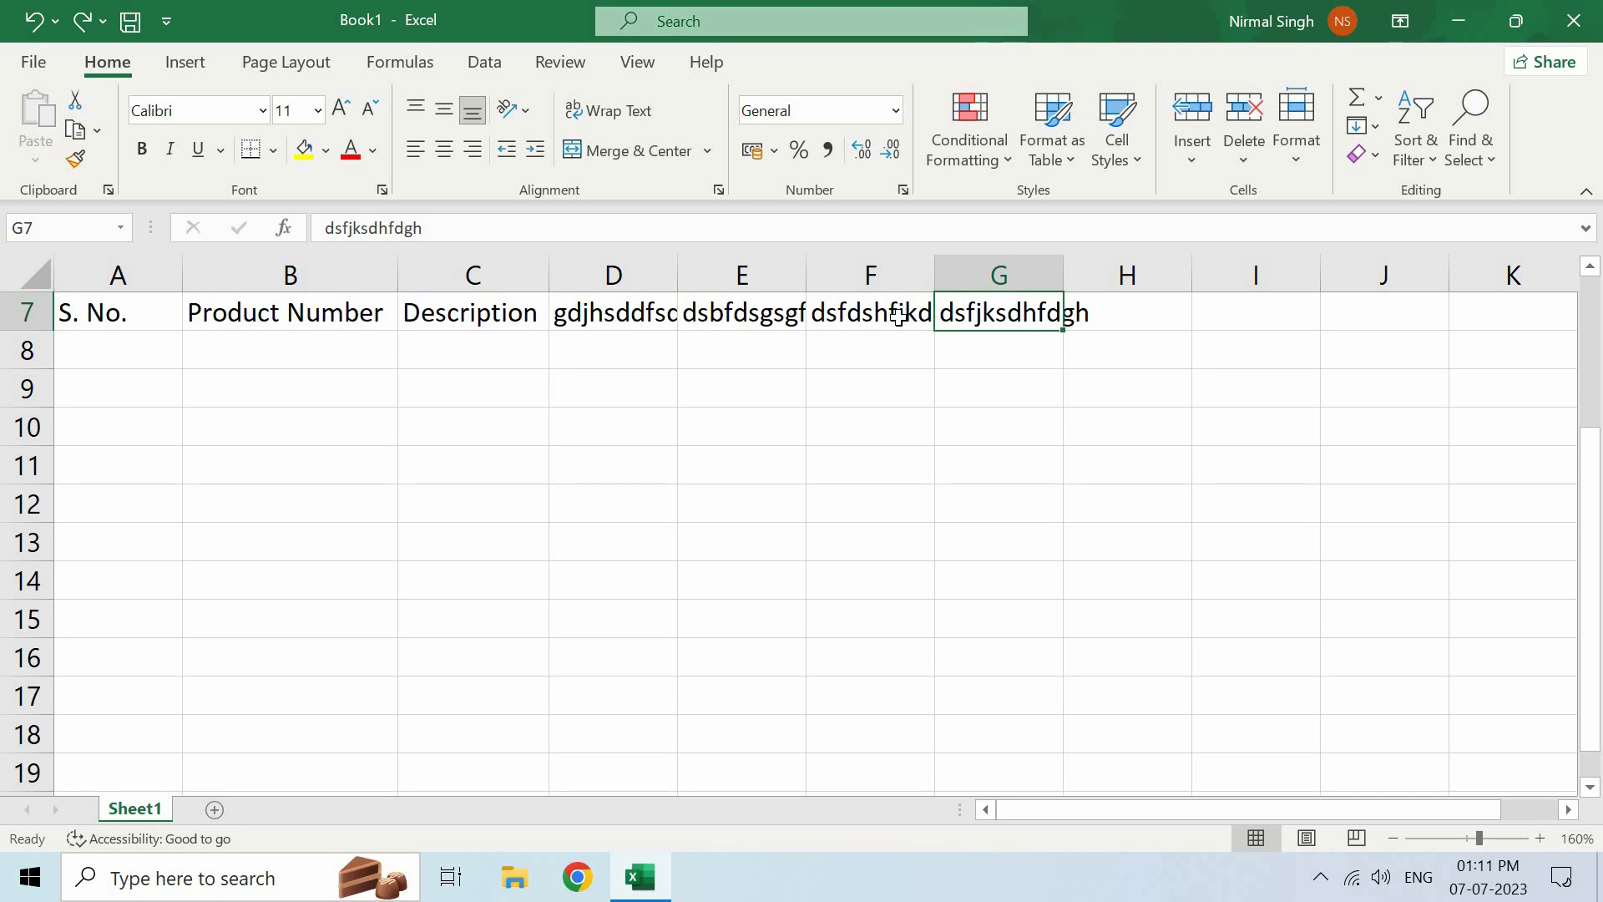
Undo the filler entries again, clearing cells D7 to G7.
key(ctrl+z)
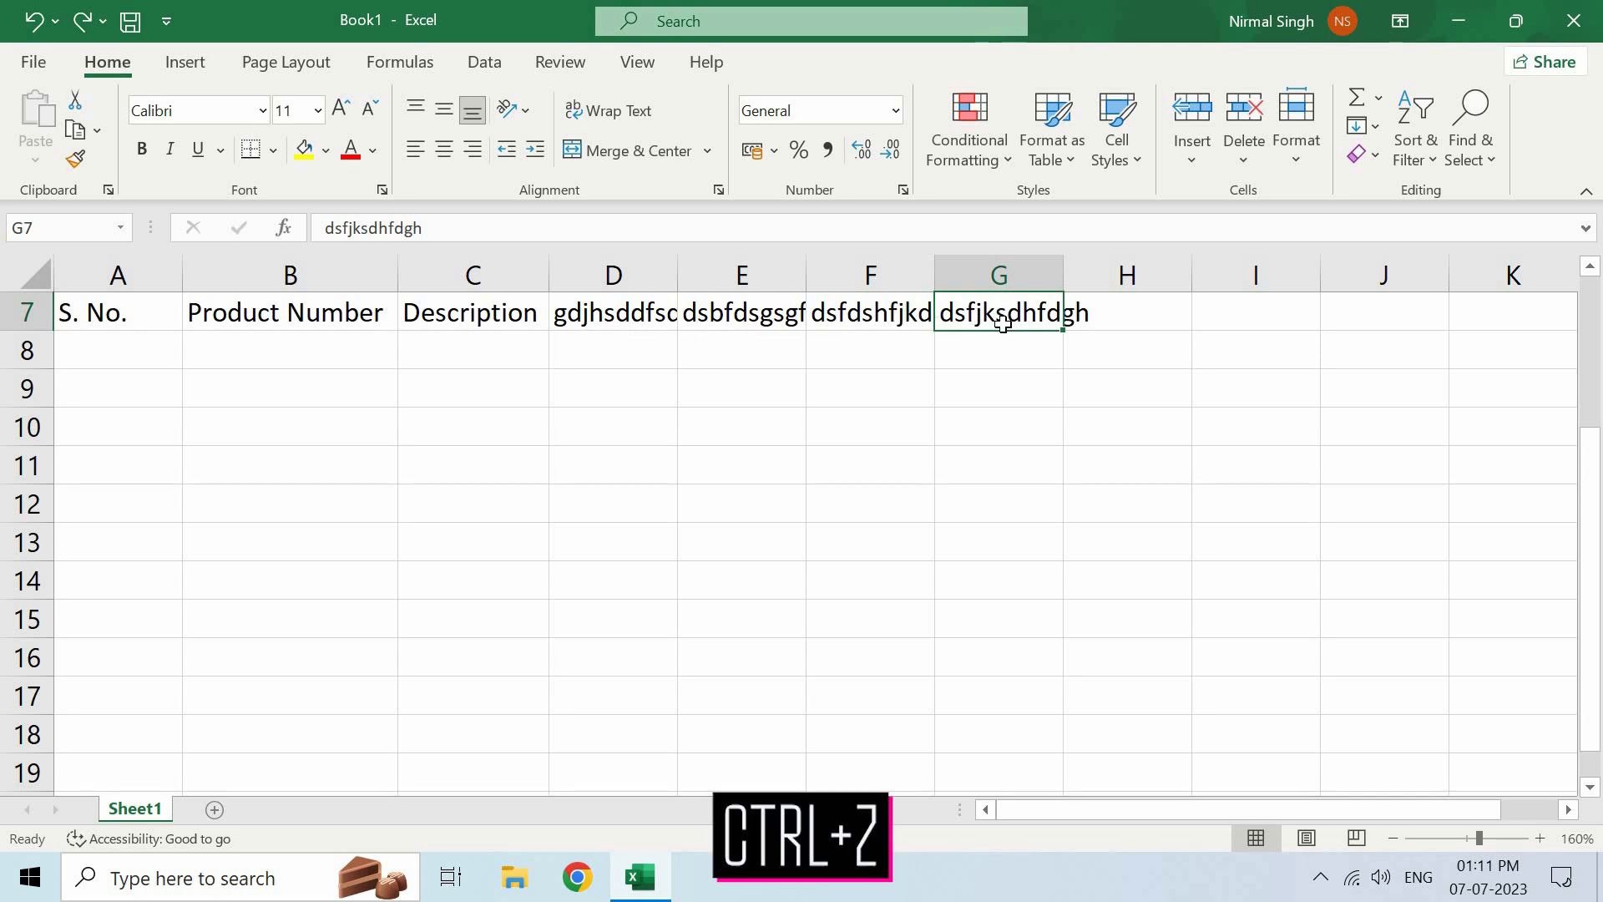
key(ctrl+z)
key(ctrl+z)
key(ctrl+z)
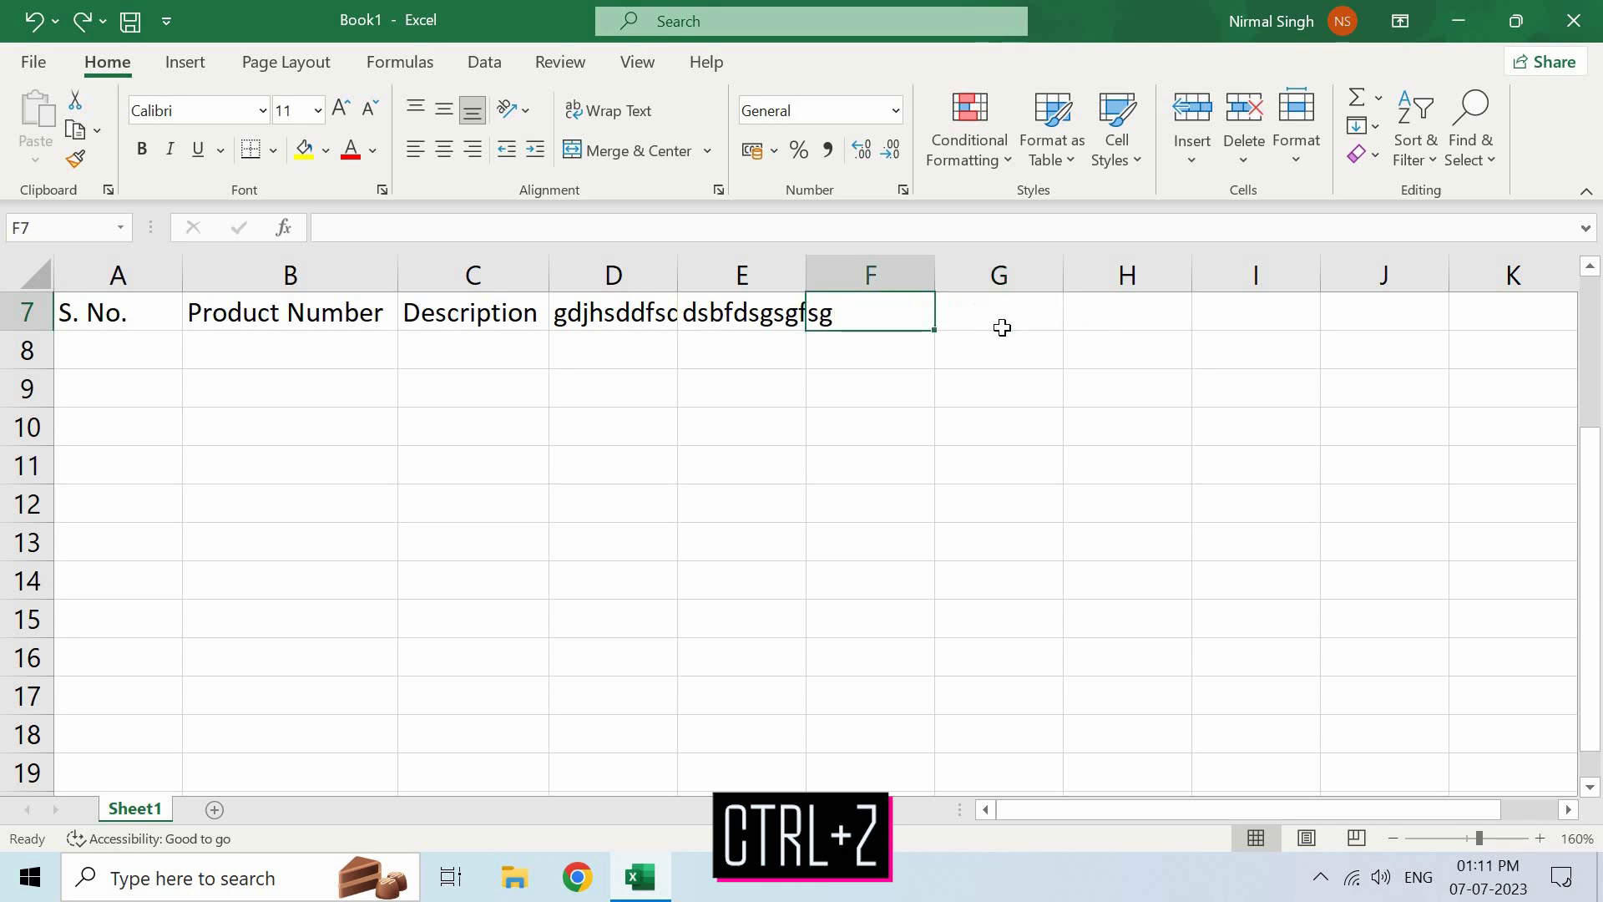
key(ctrl+z)
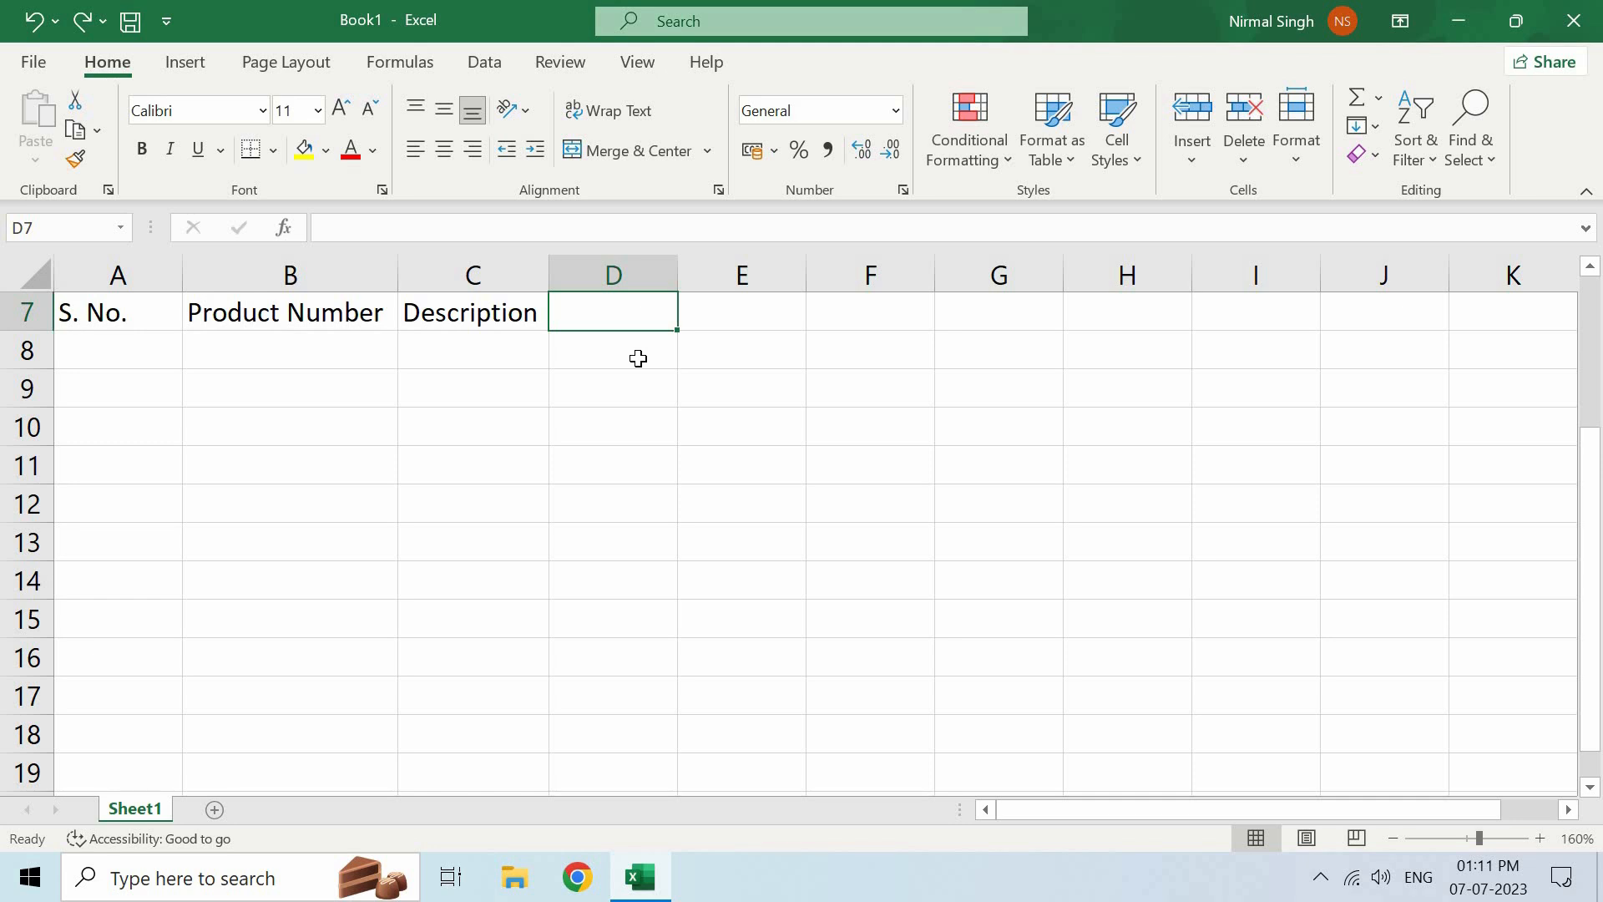
Redo the filler entries in cells D7 to G7 and the column AutoFit, then check the restored cells.
key(ctrl+y)
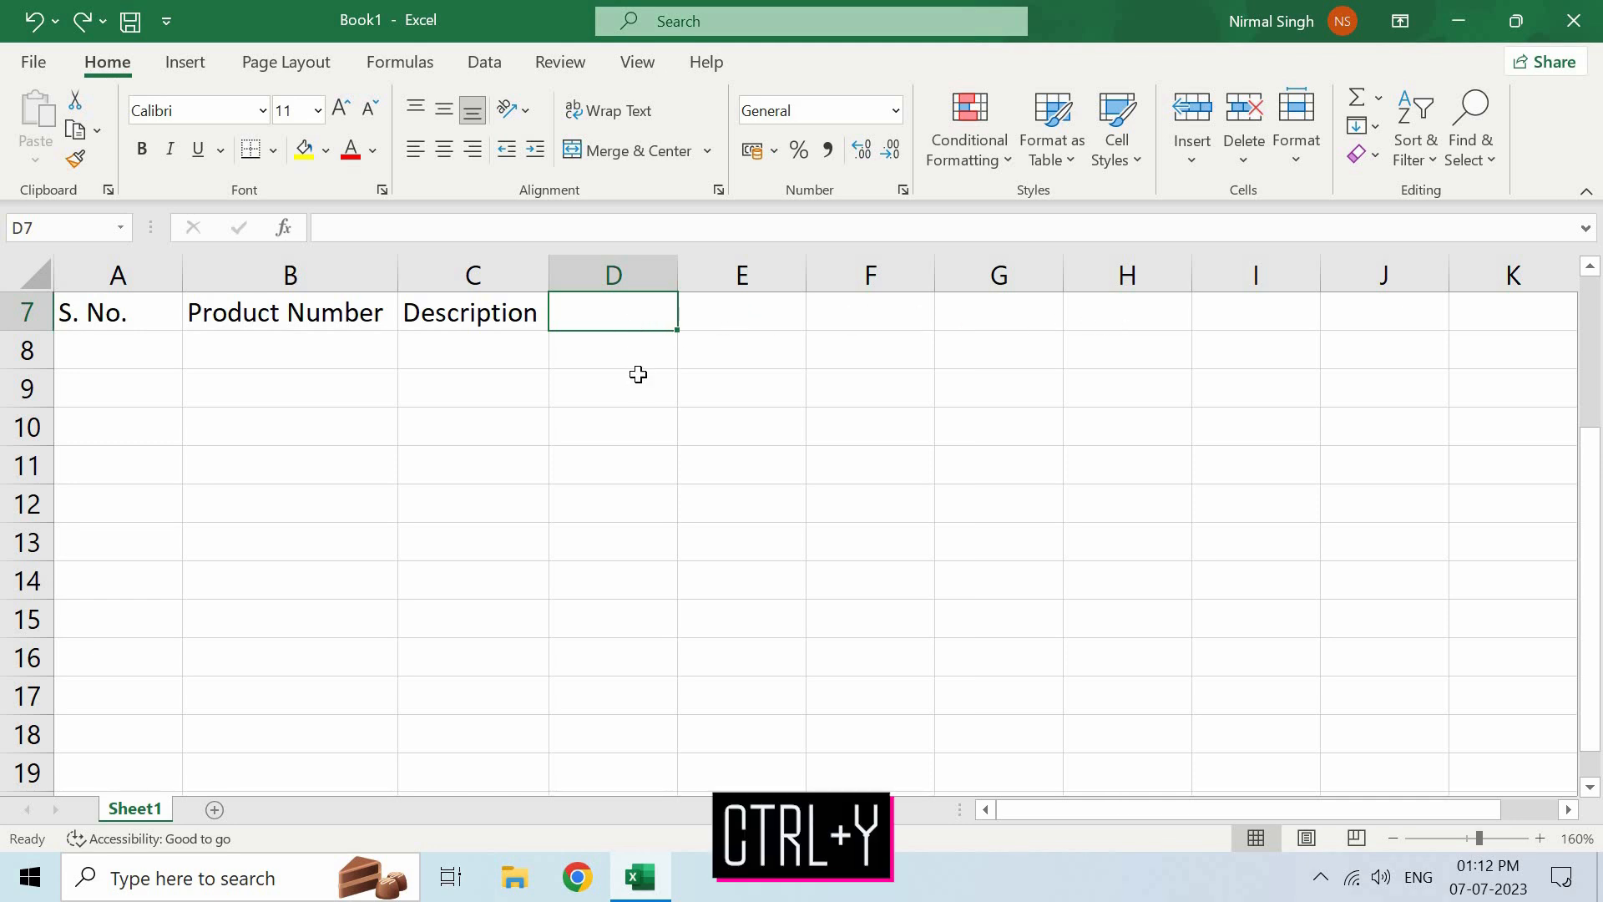
text(gdjhsddfsdgs)
key(Tab)
text(dsbfdsgsgfsg)
key(ctrl+Return)
key(ctrl+y)
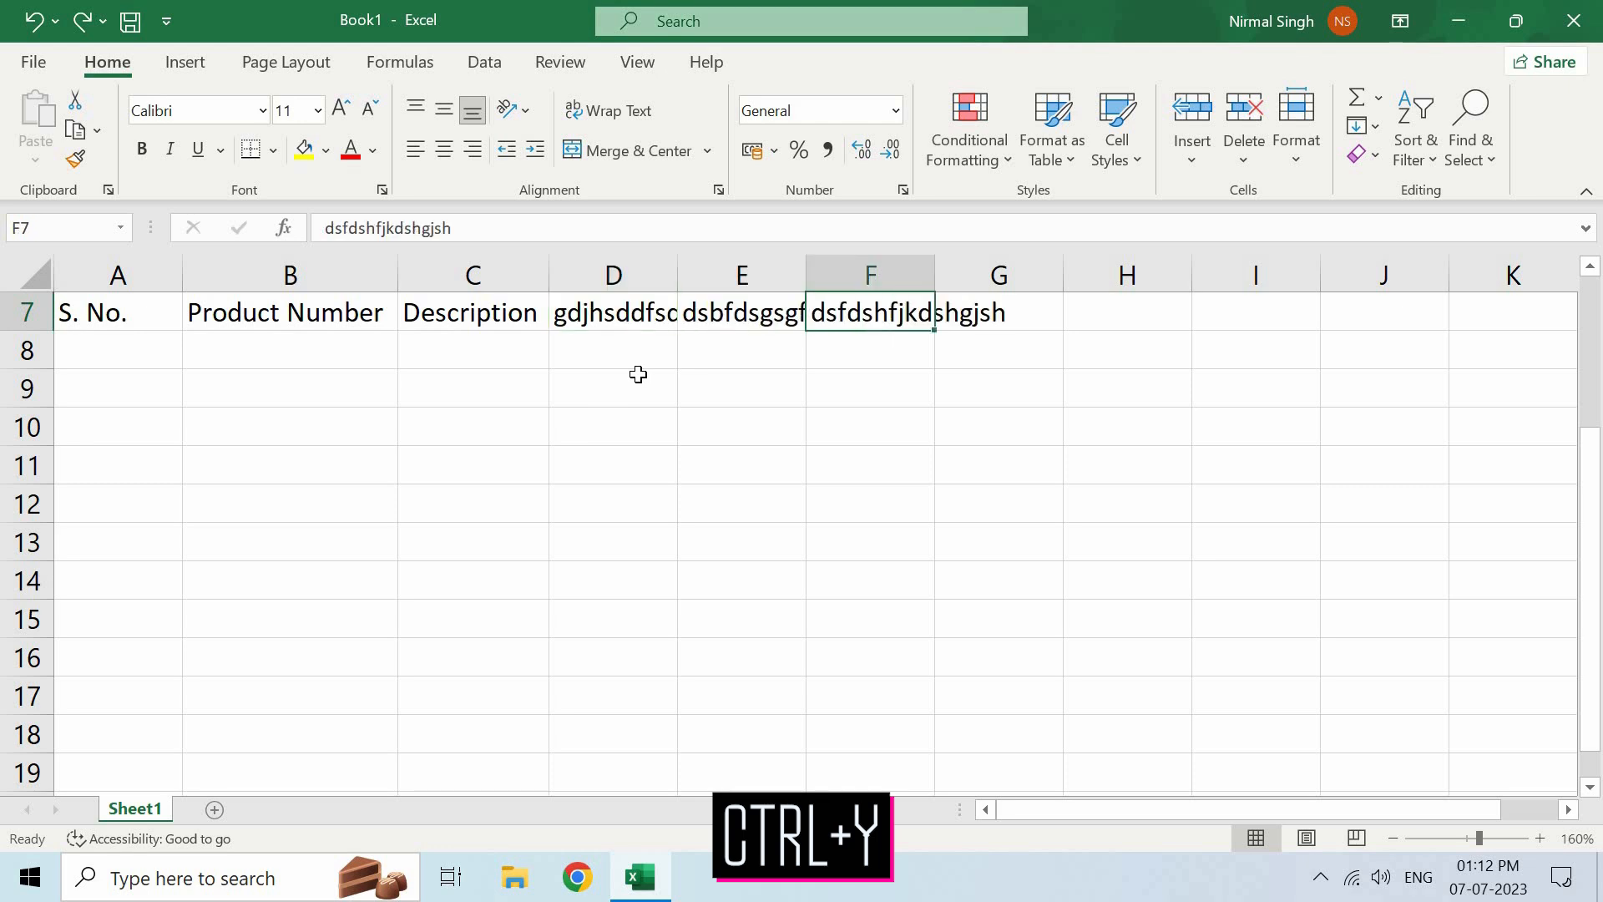
key(ctrl+y)
key(ctrl+y)
key(ctrl+y)
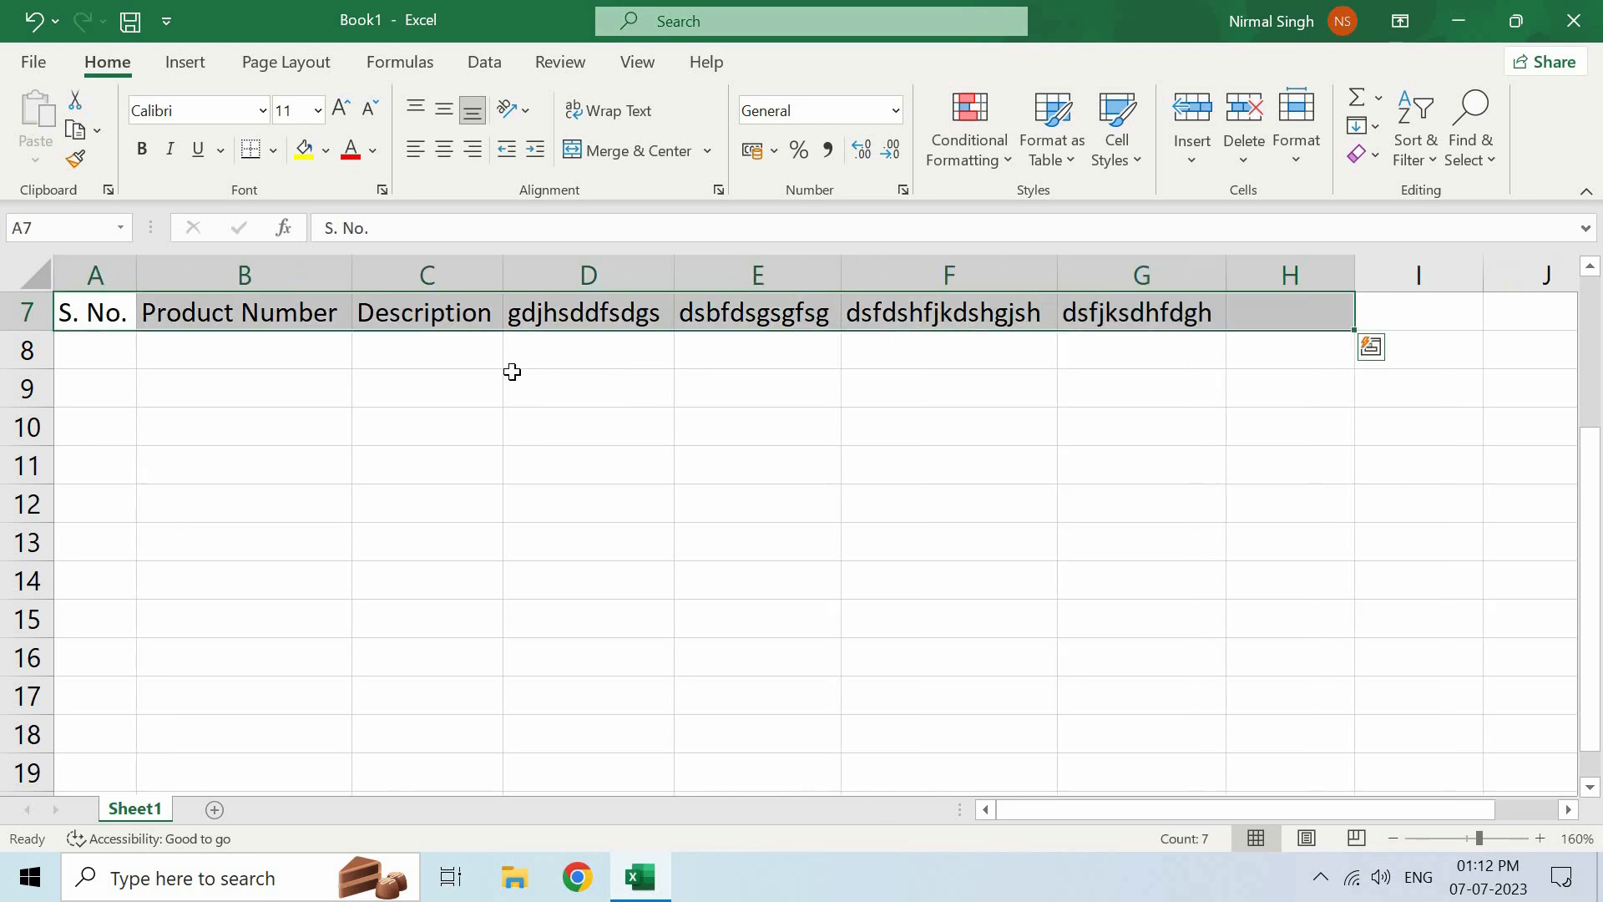
click(514, 373)
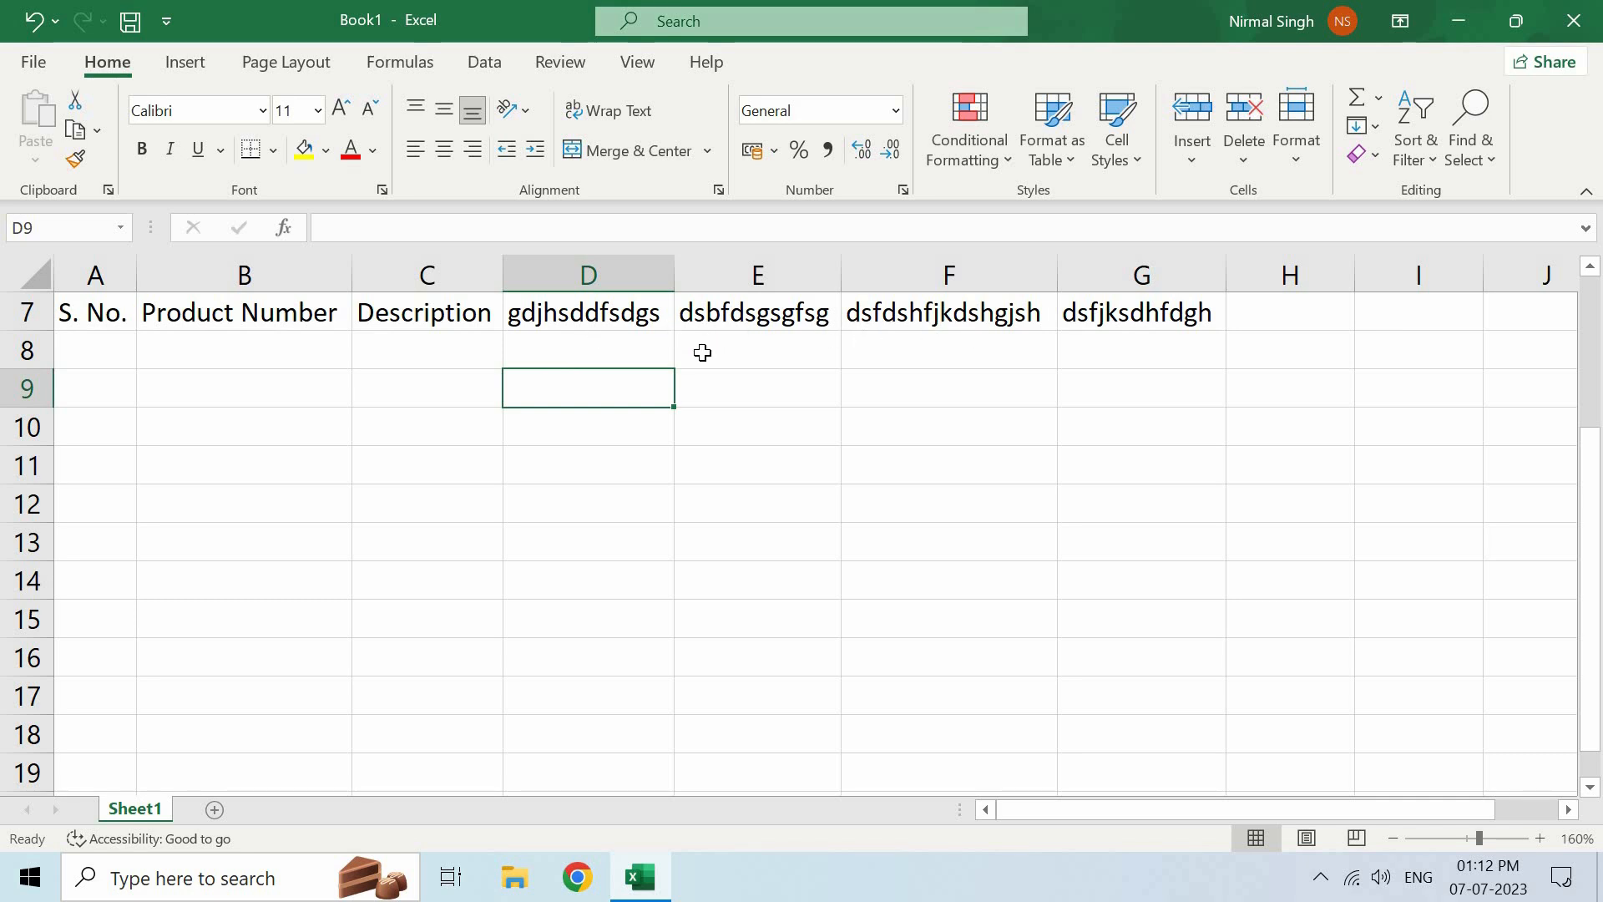
click(803, 326)
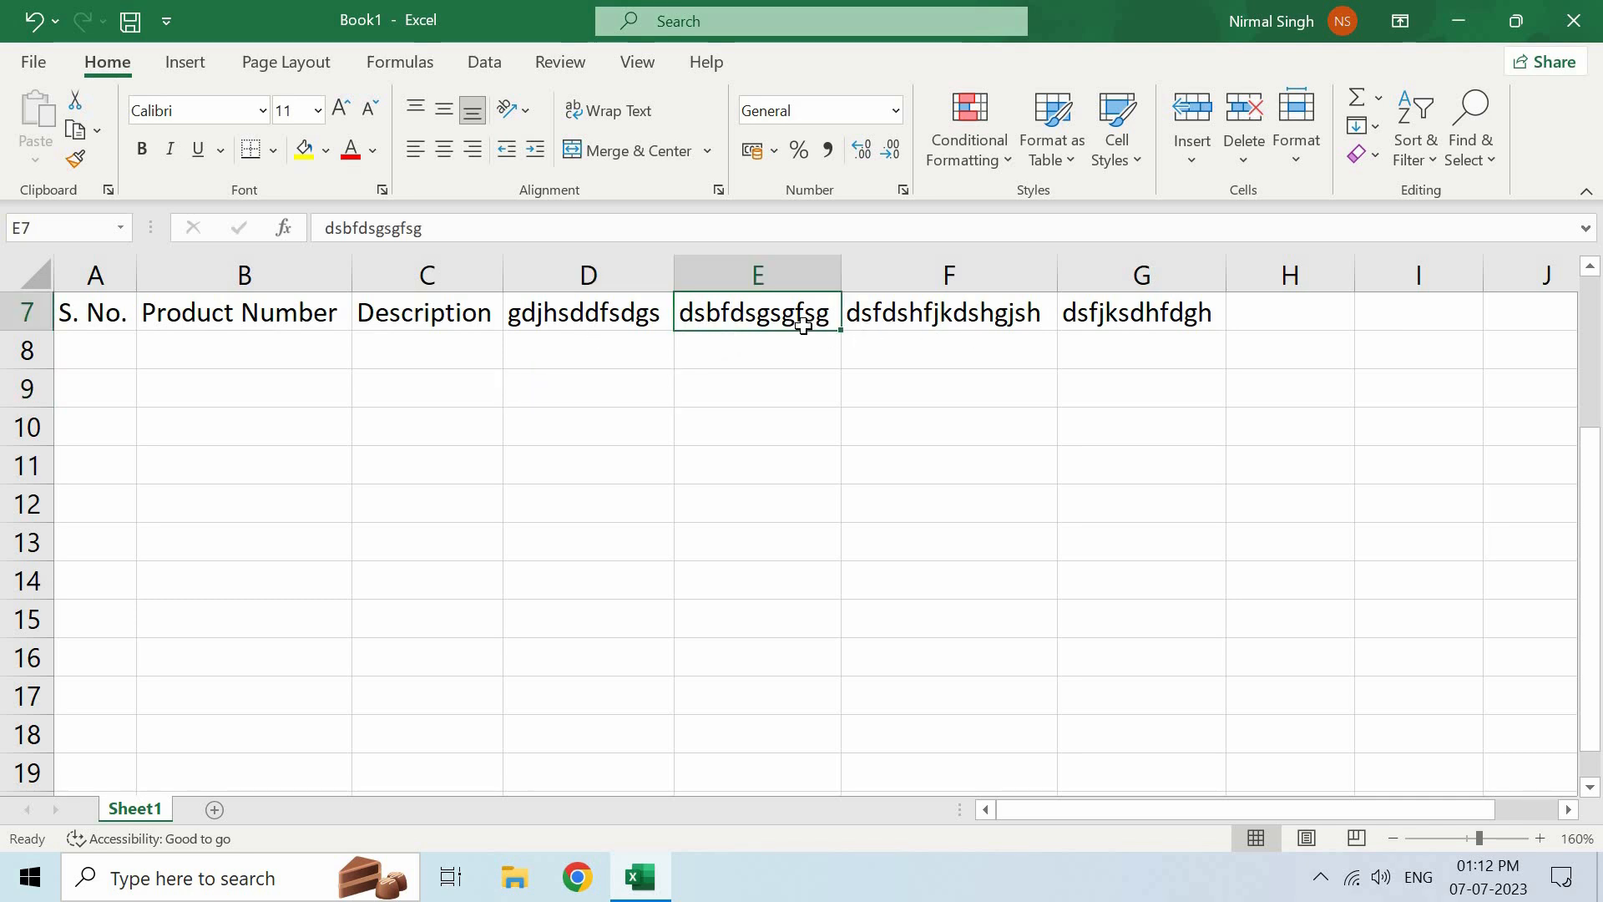
Undo the column AutoFit and the filler entries once more, emptying cells D7 to G7.
key(ctrl+z)
key(ctrl+z)
key(ctrl+z)
key(ctrl+z)
key(ctrl+z)
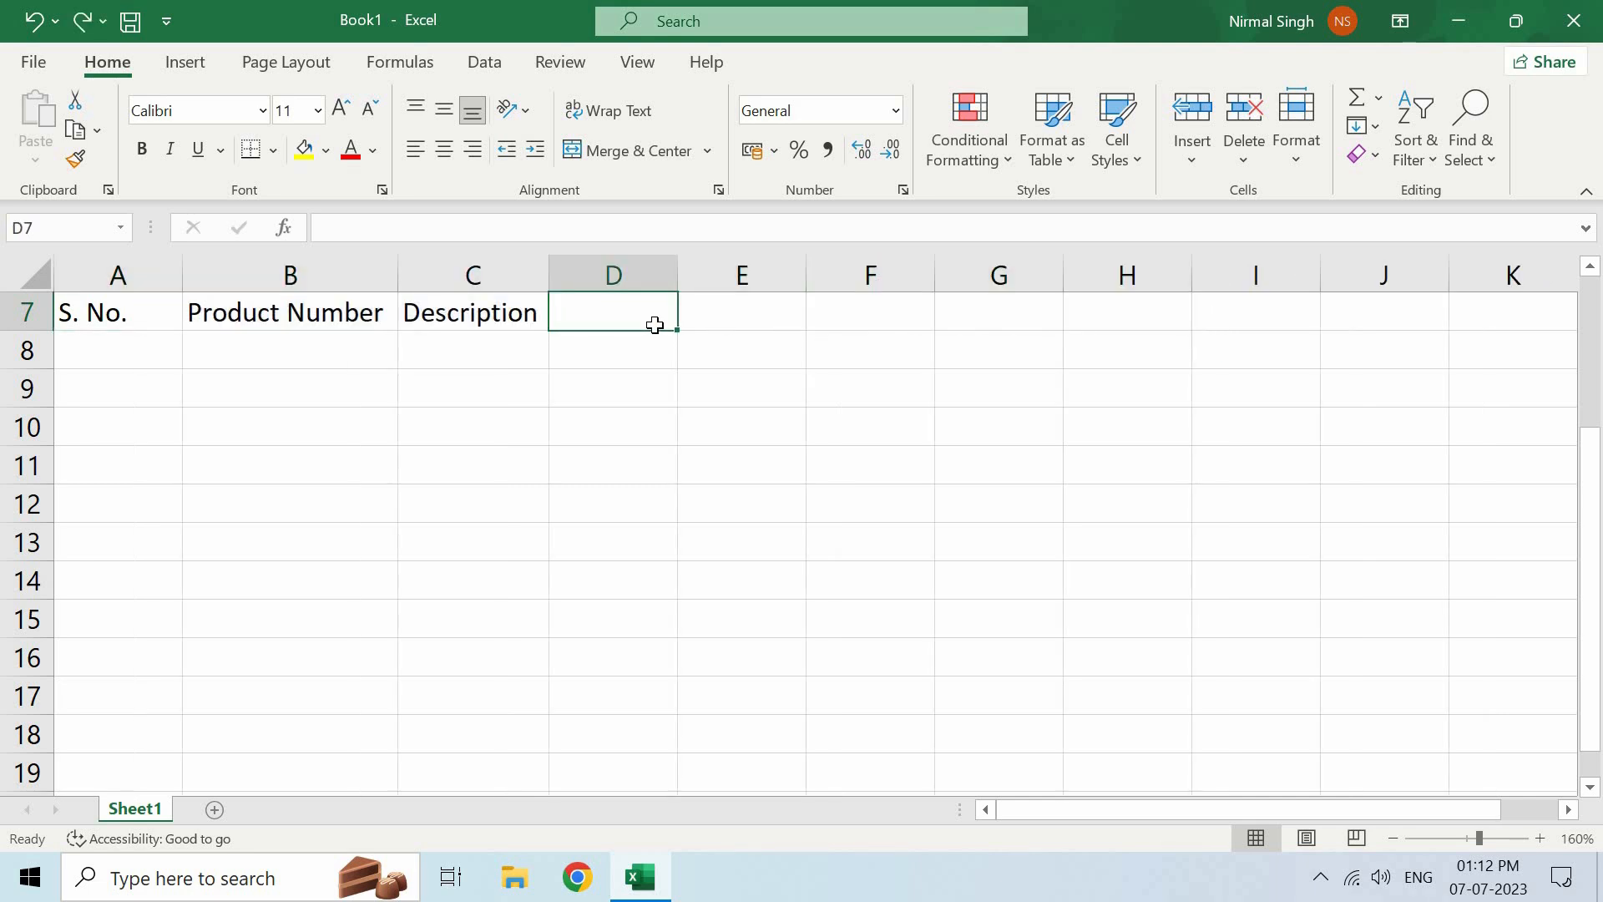
Enter the headings Quantity, Unit Price, Discount and Price in cells D7 to G7.
text(Quantity)
key(Tab)
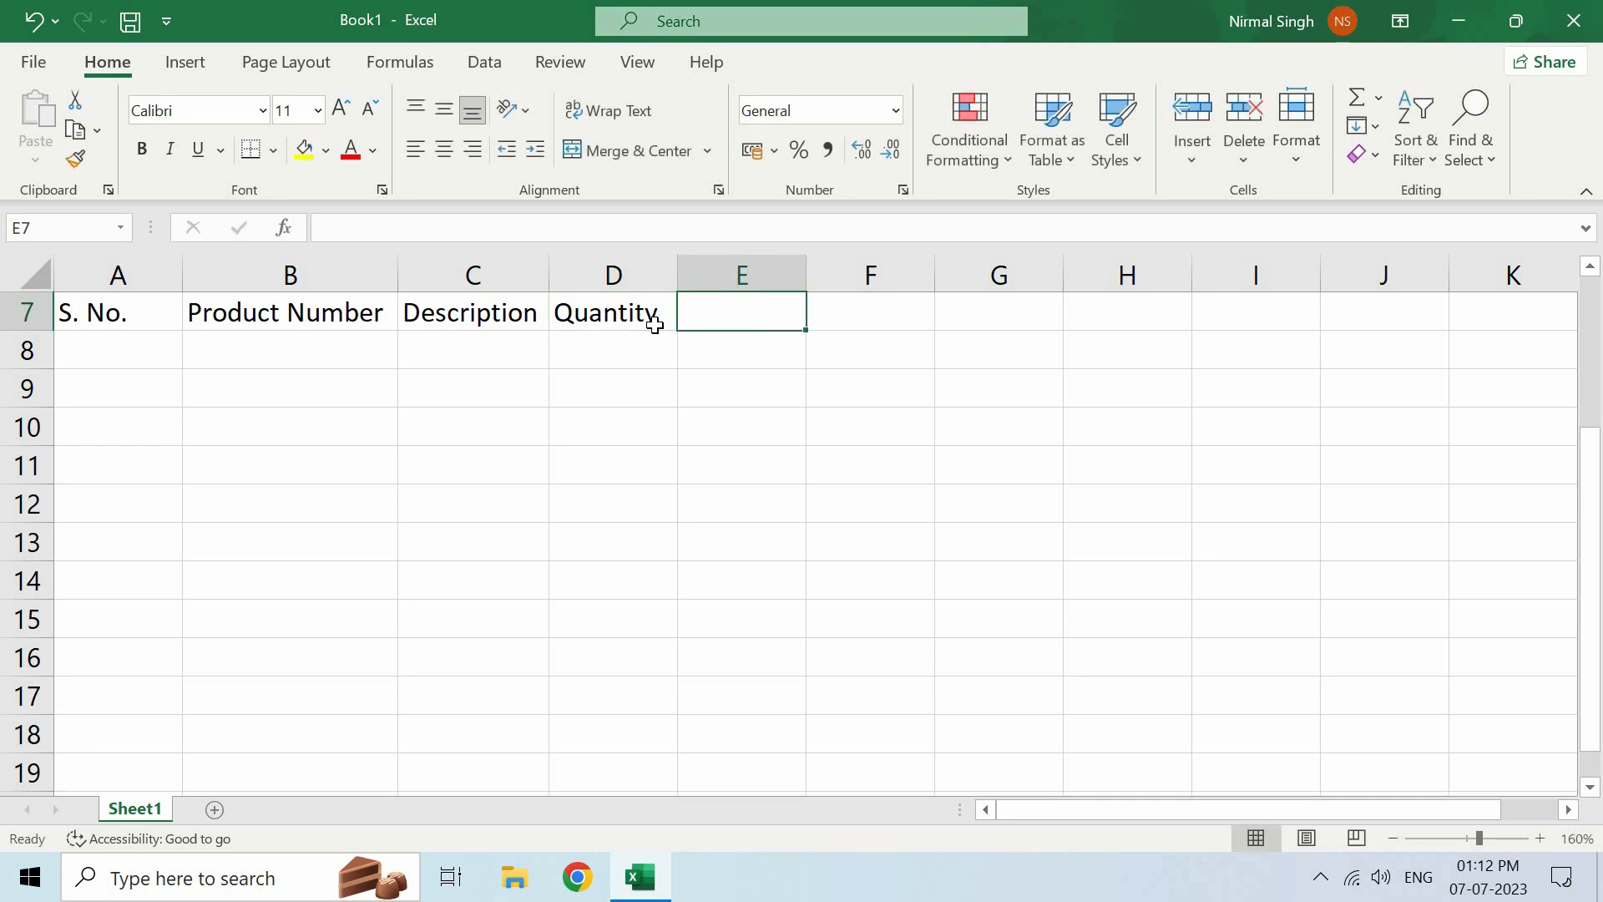
text(Un)
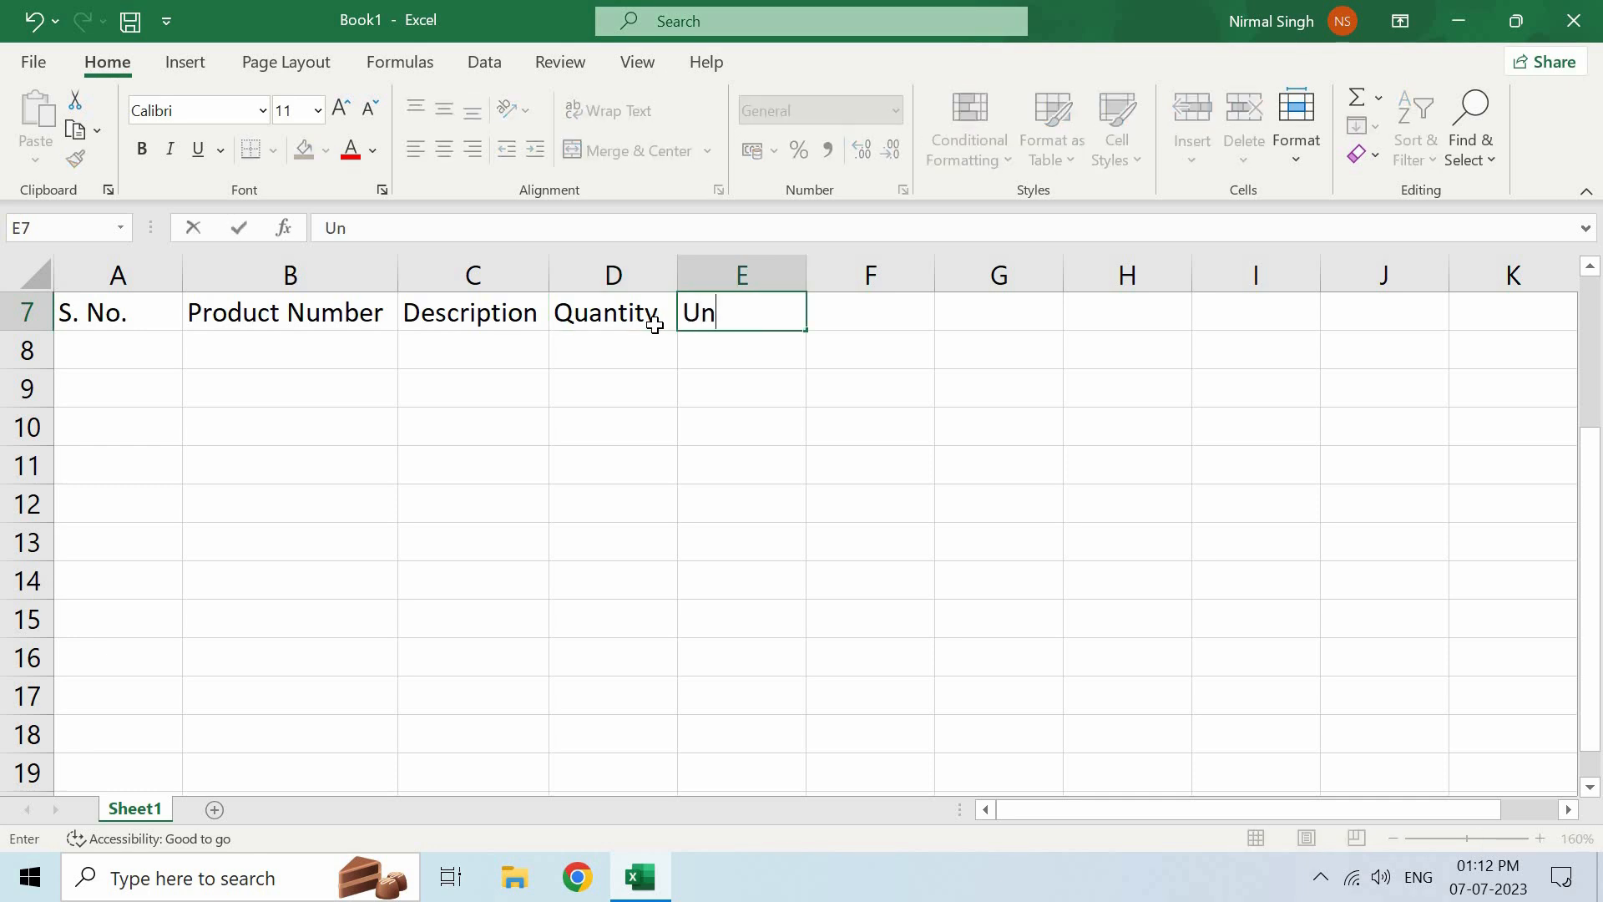
text(it Pric)
key(BackSpace)
text(ice)
key(Tab)
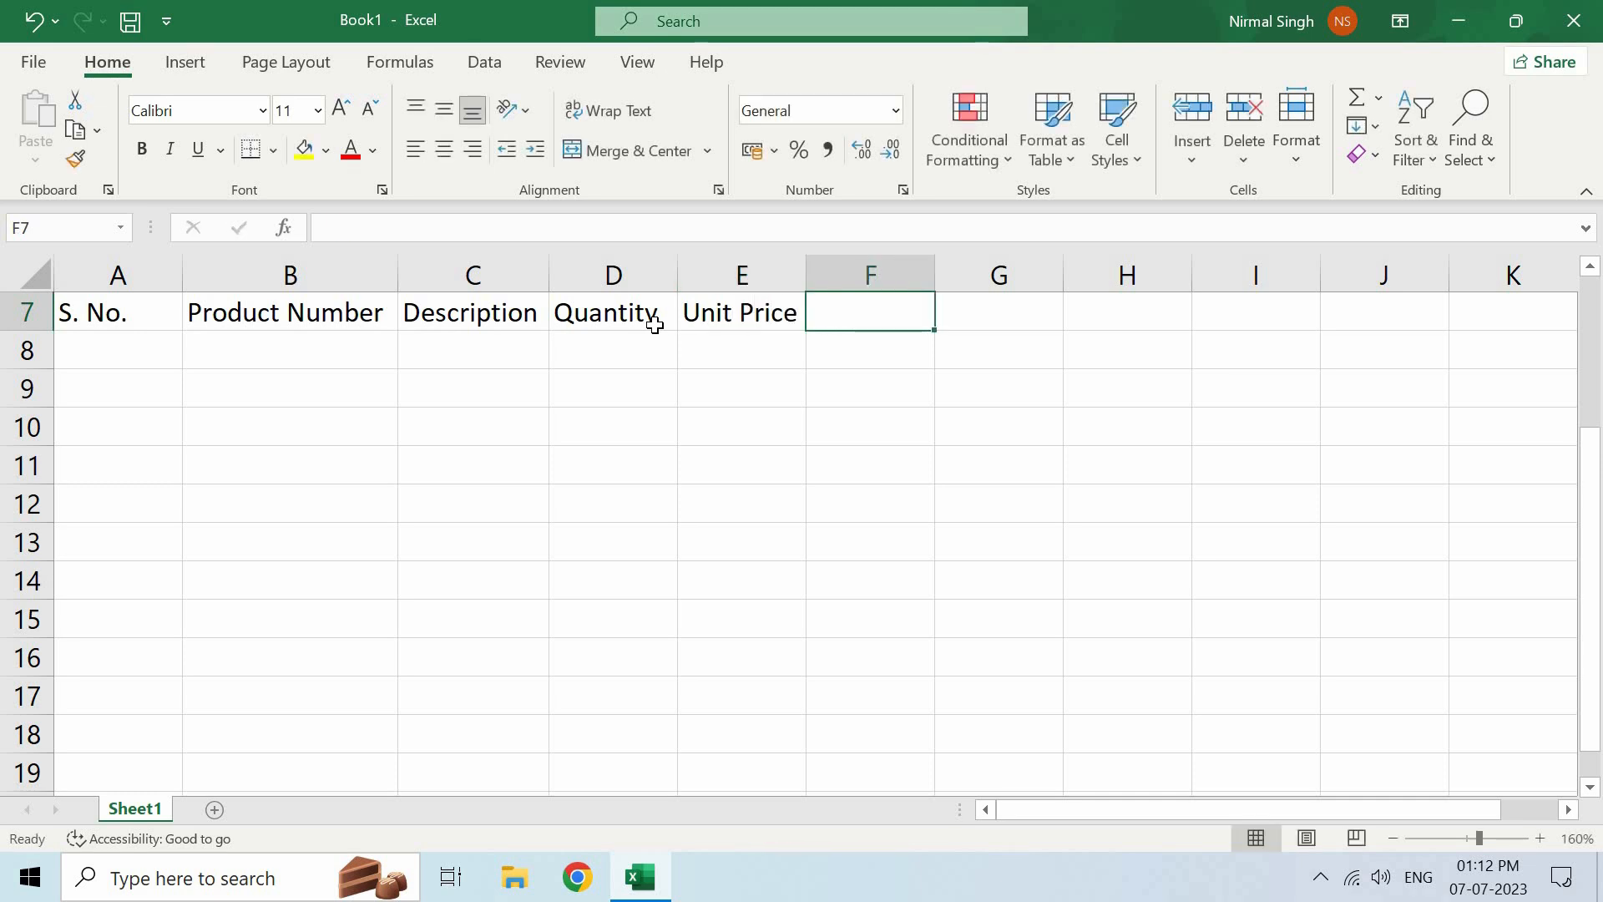
text(Discount)
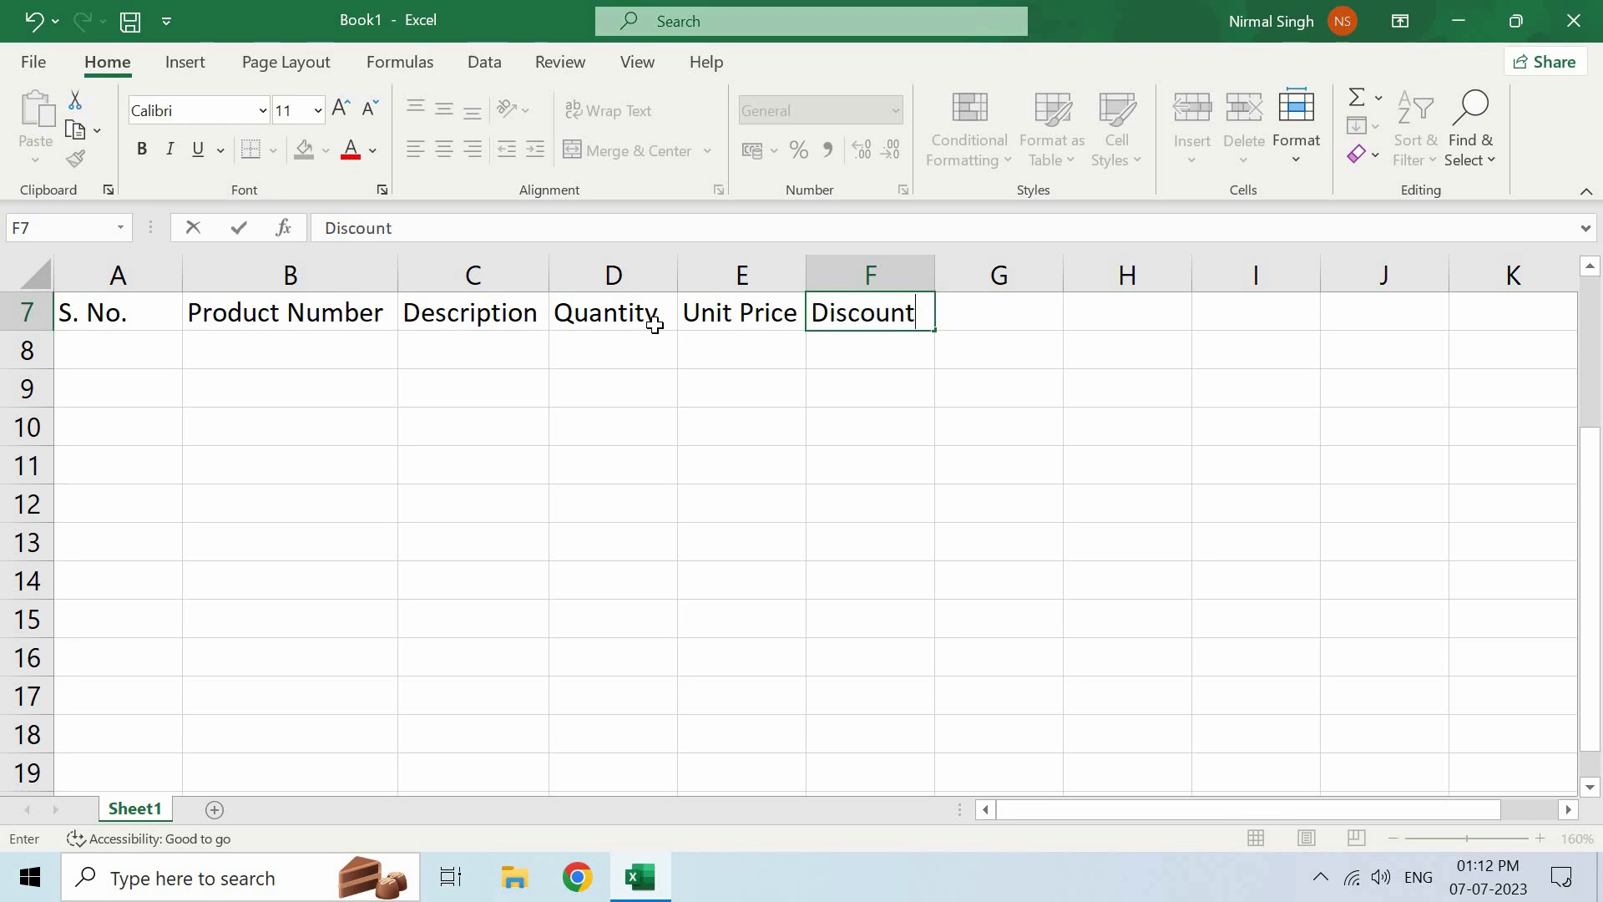
key(Tab)
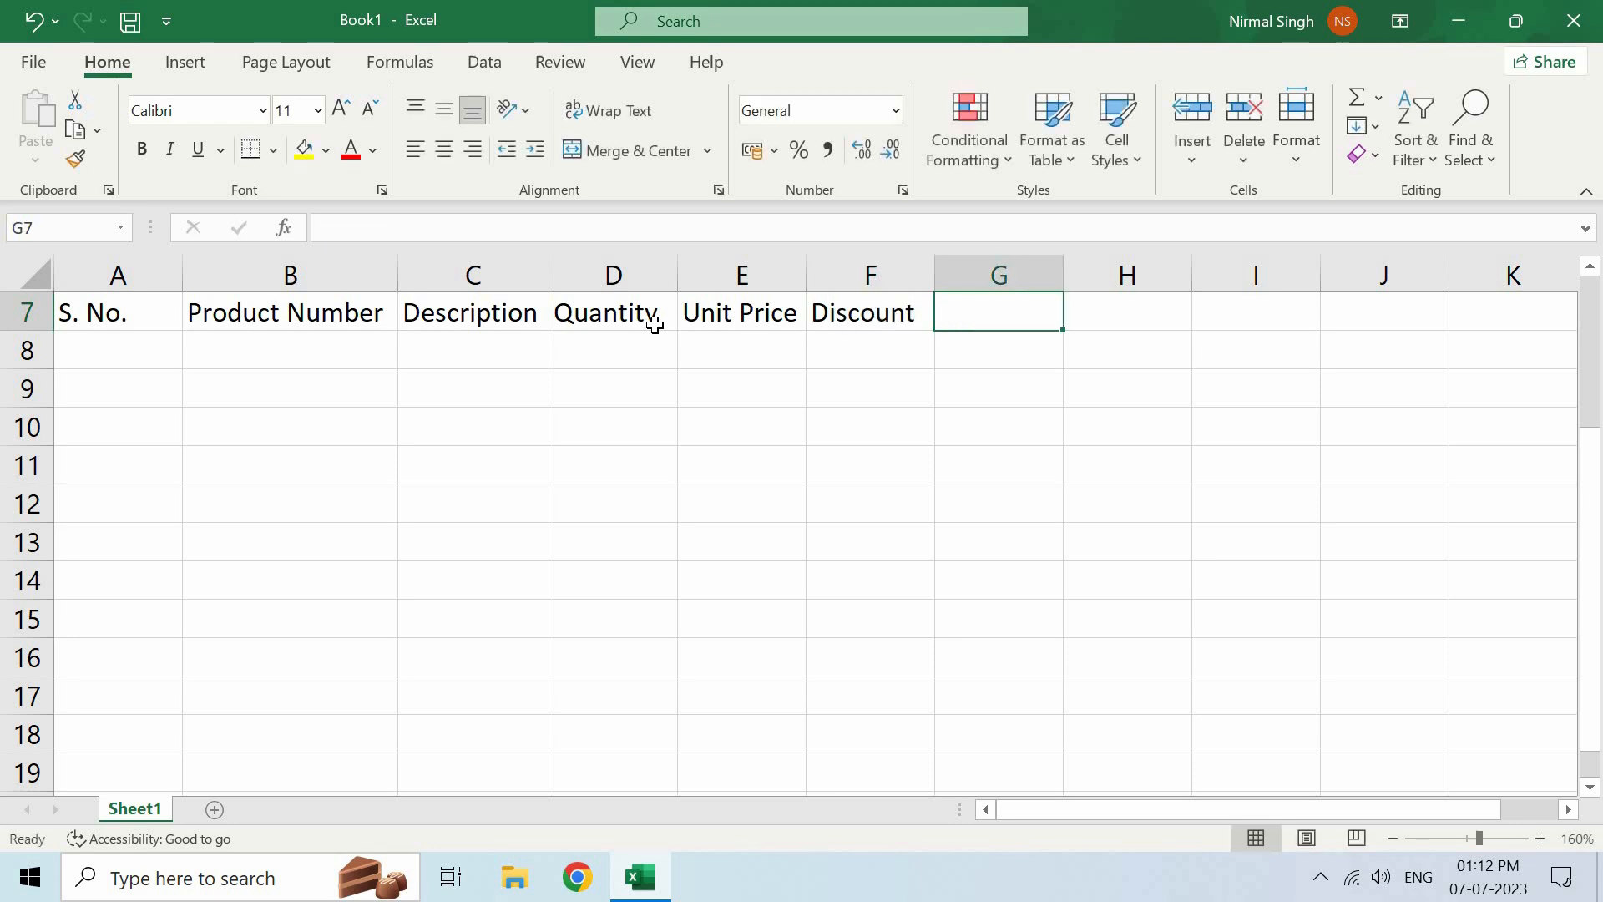
text(Price)
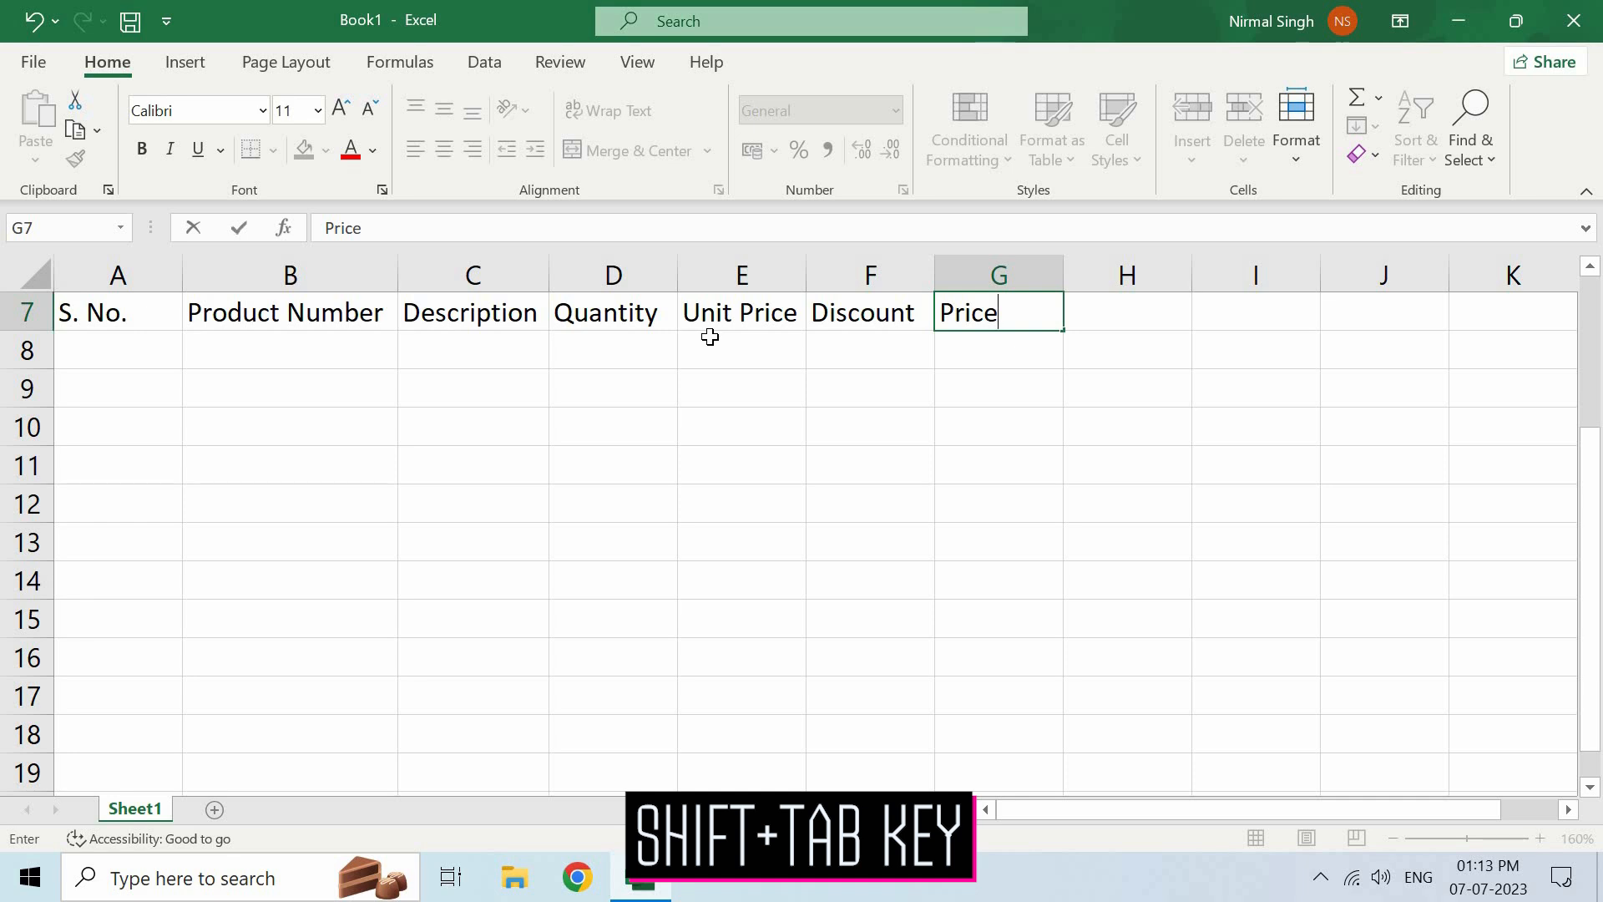
key(shift+Tab)
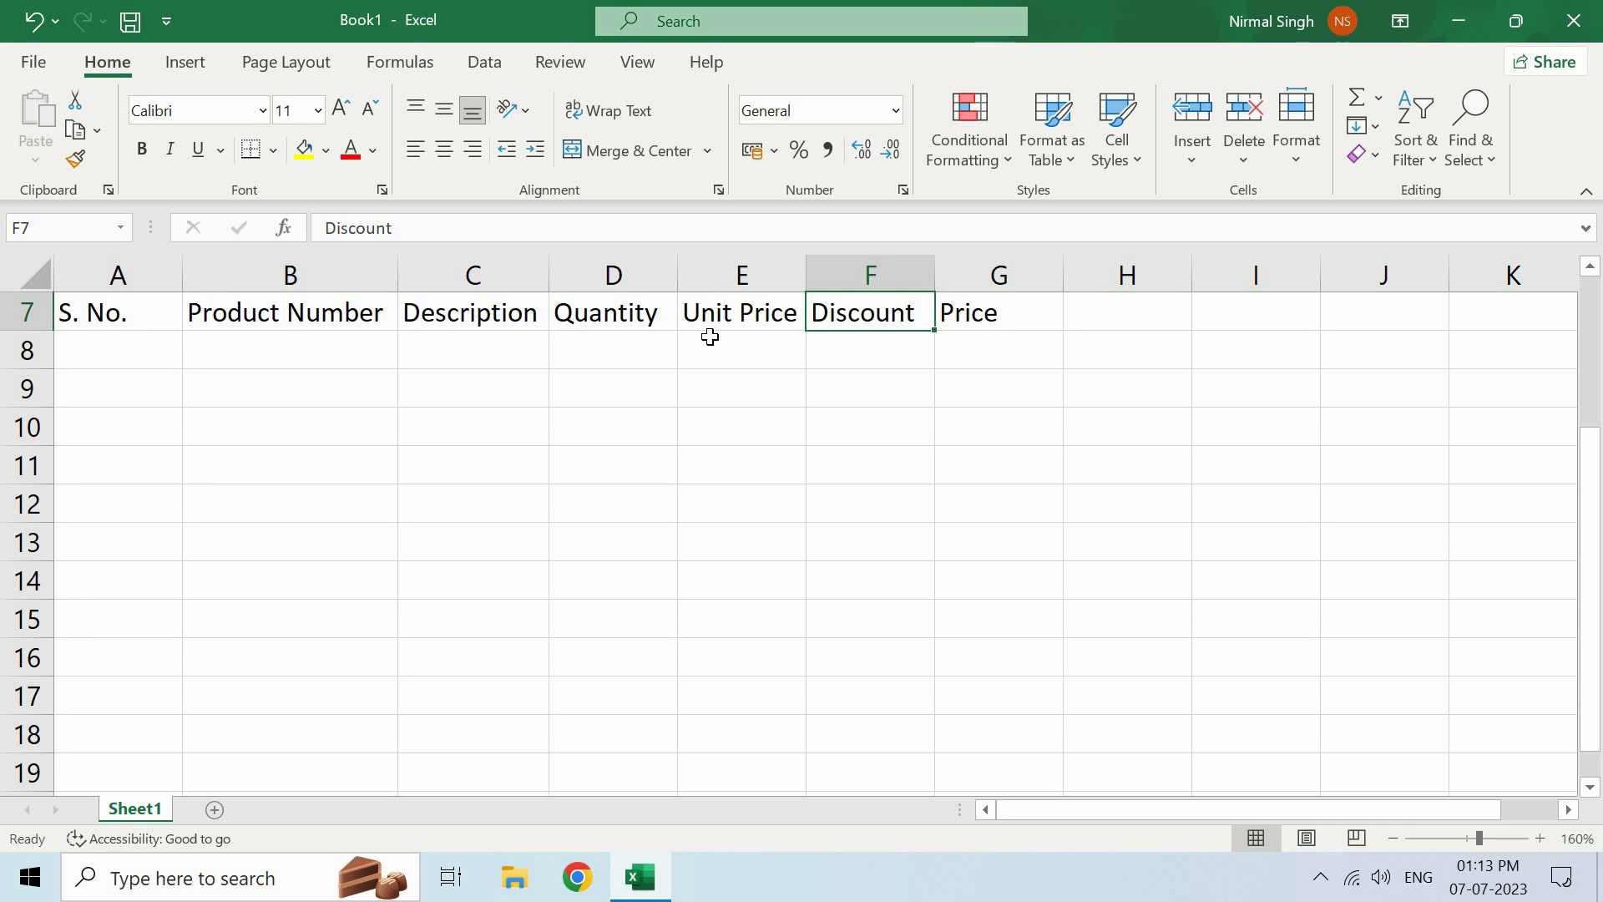
Move the cell selection forward and back along row 7, then down to row 8 and back up.
key(Tab)
key(shift+Tab)
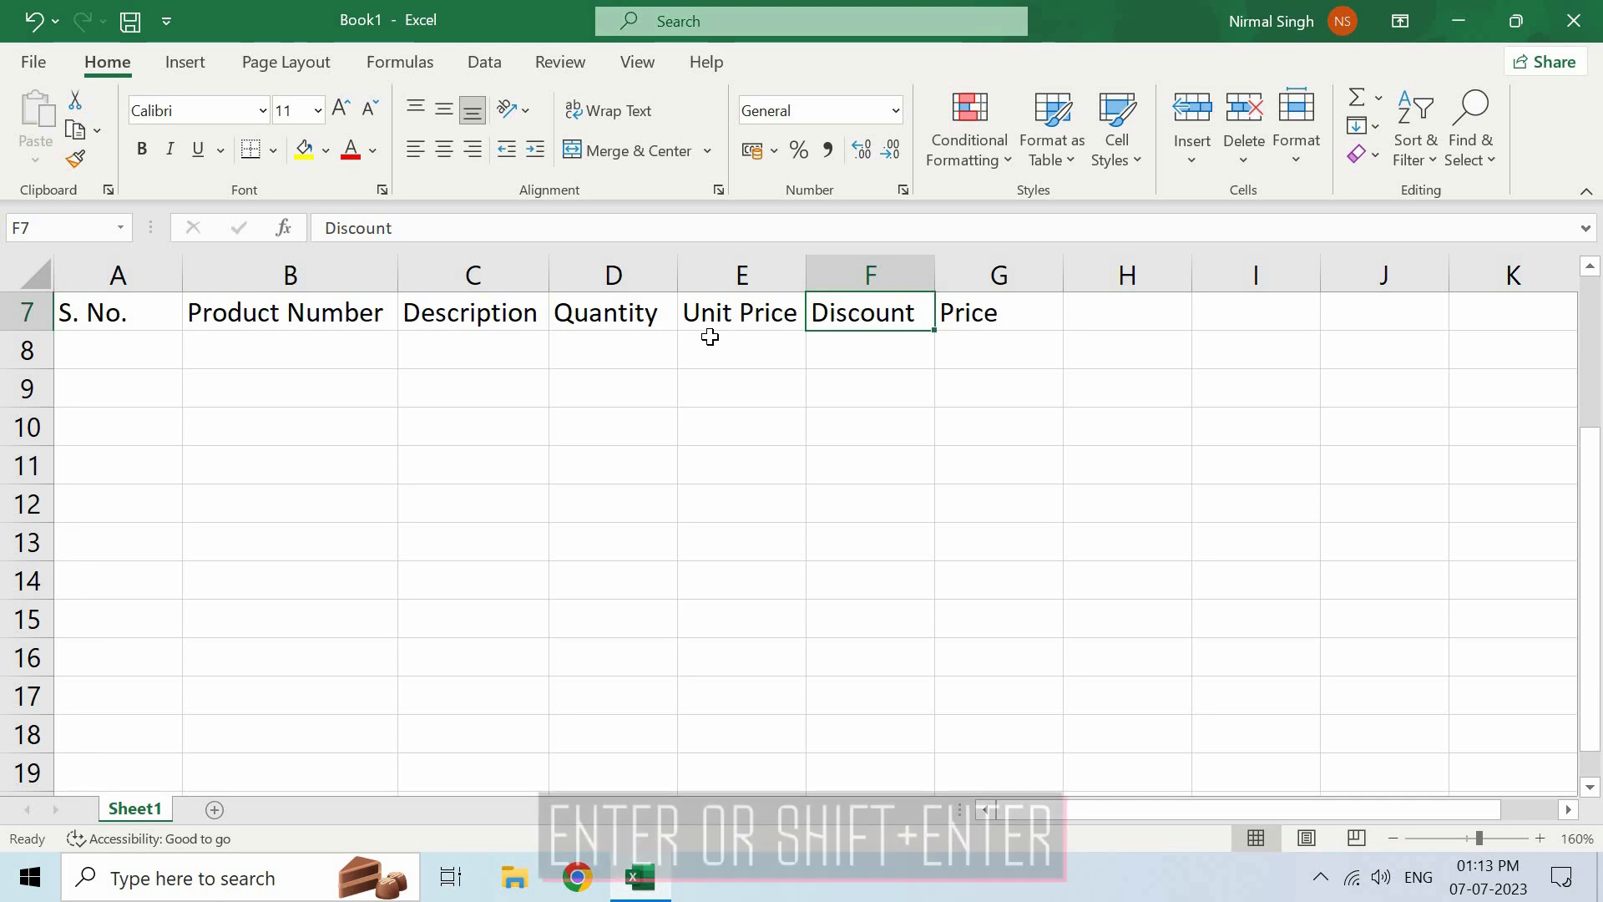
key(Return)
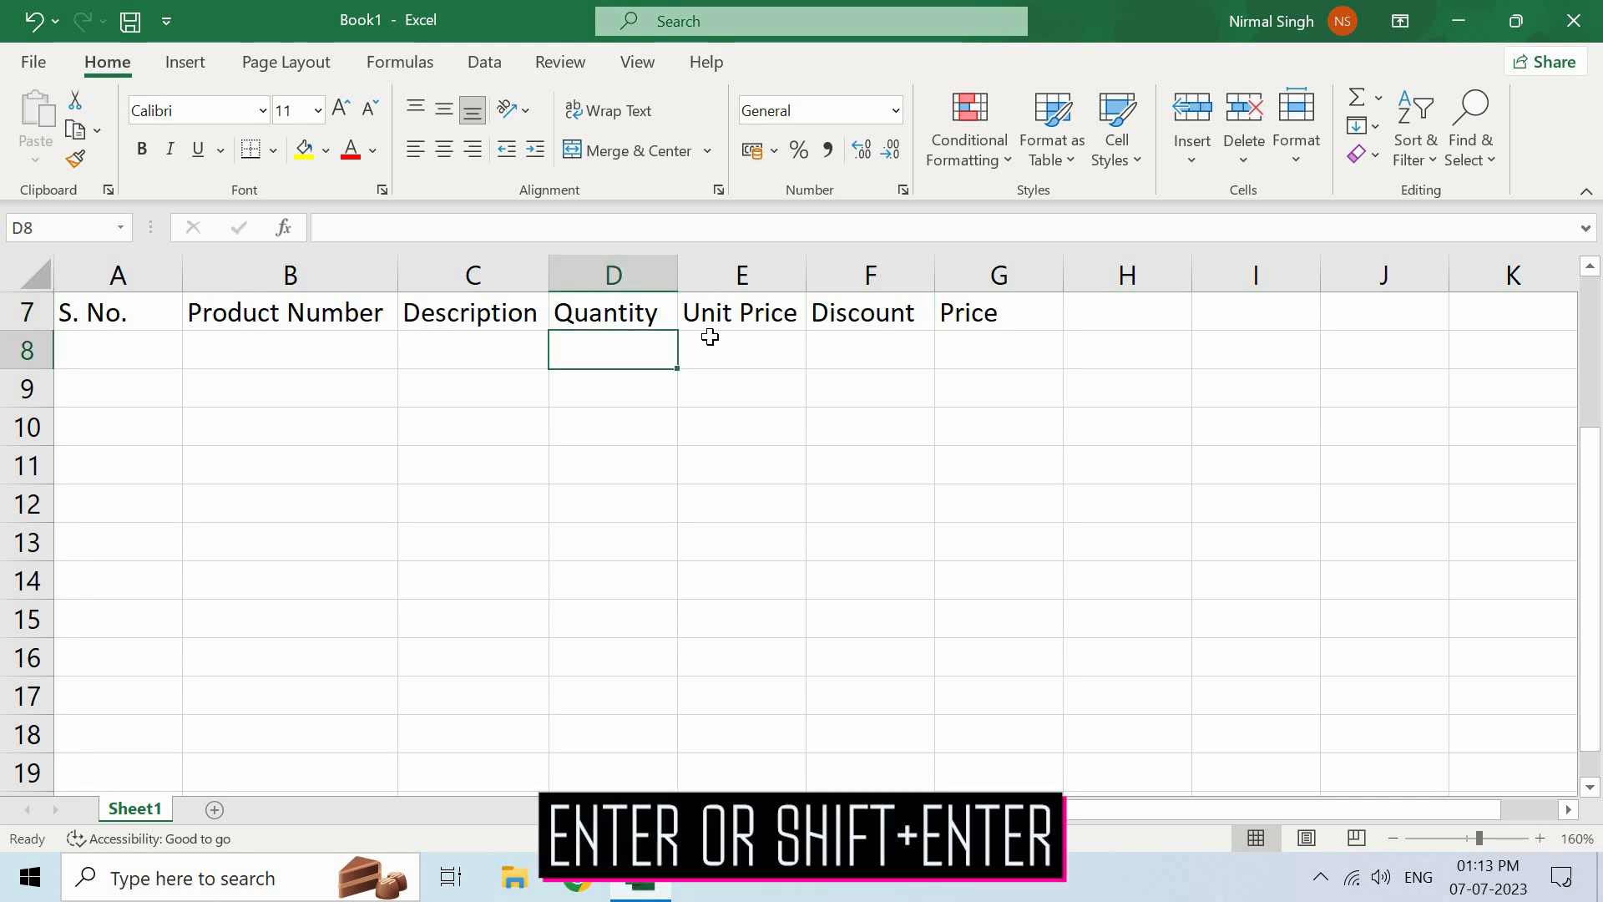
key(shift+Return)
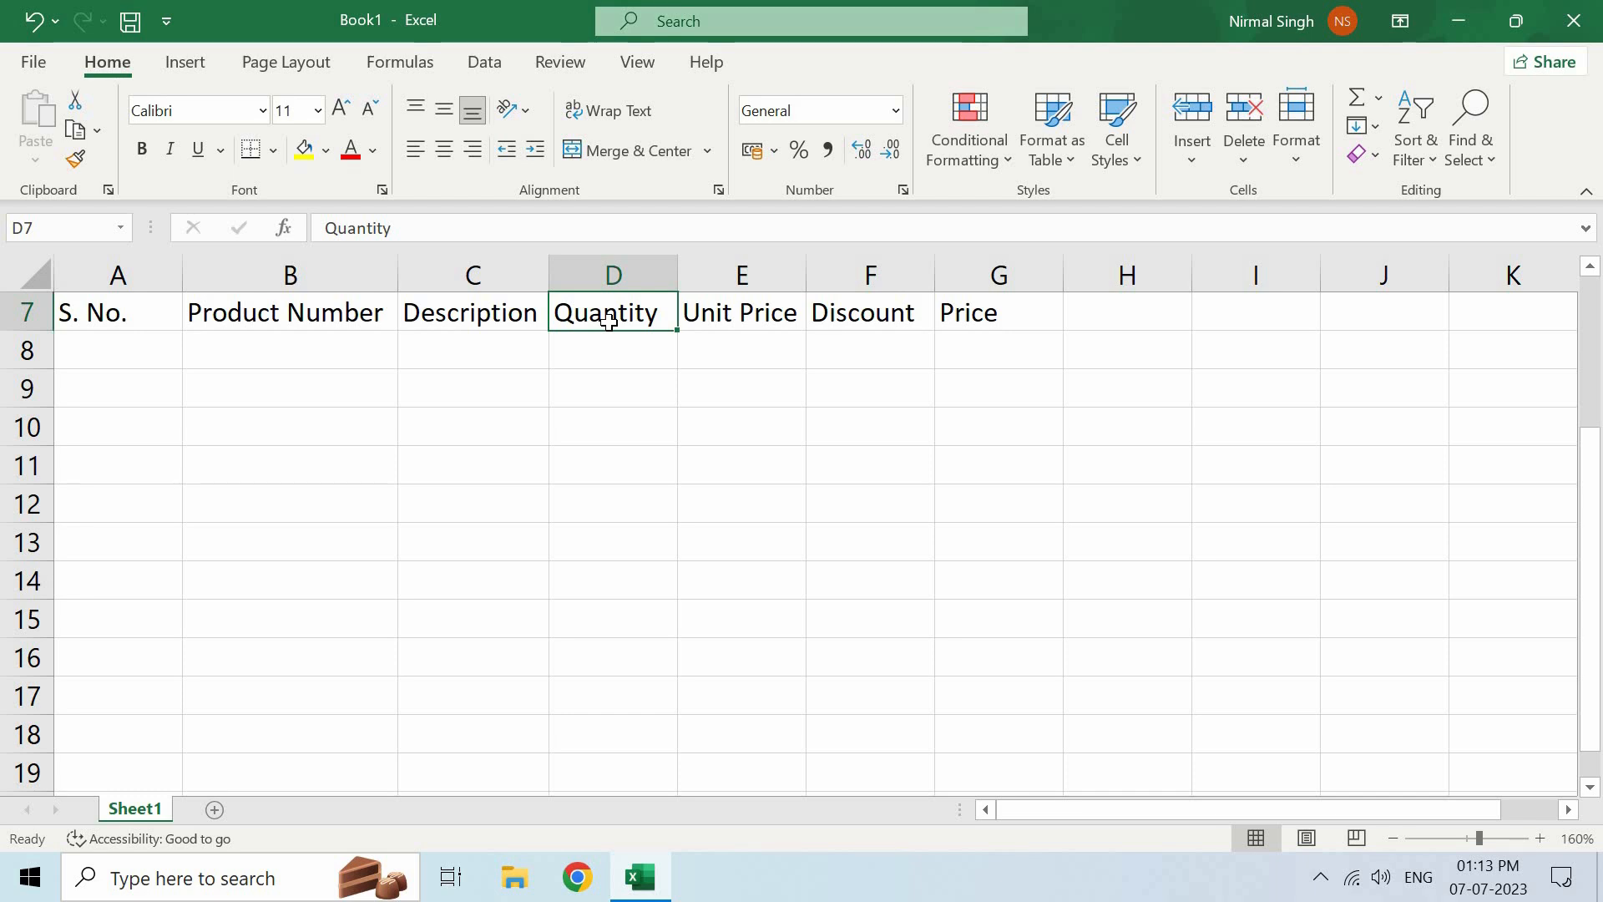
Try overwriting the Quantity heading in D7 with Amount, and undo the replacement.
text(Amount)
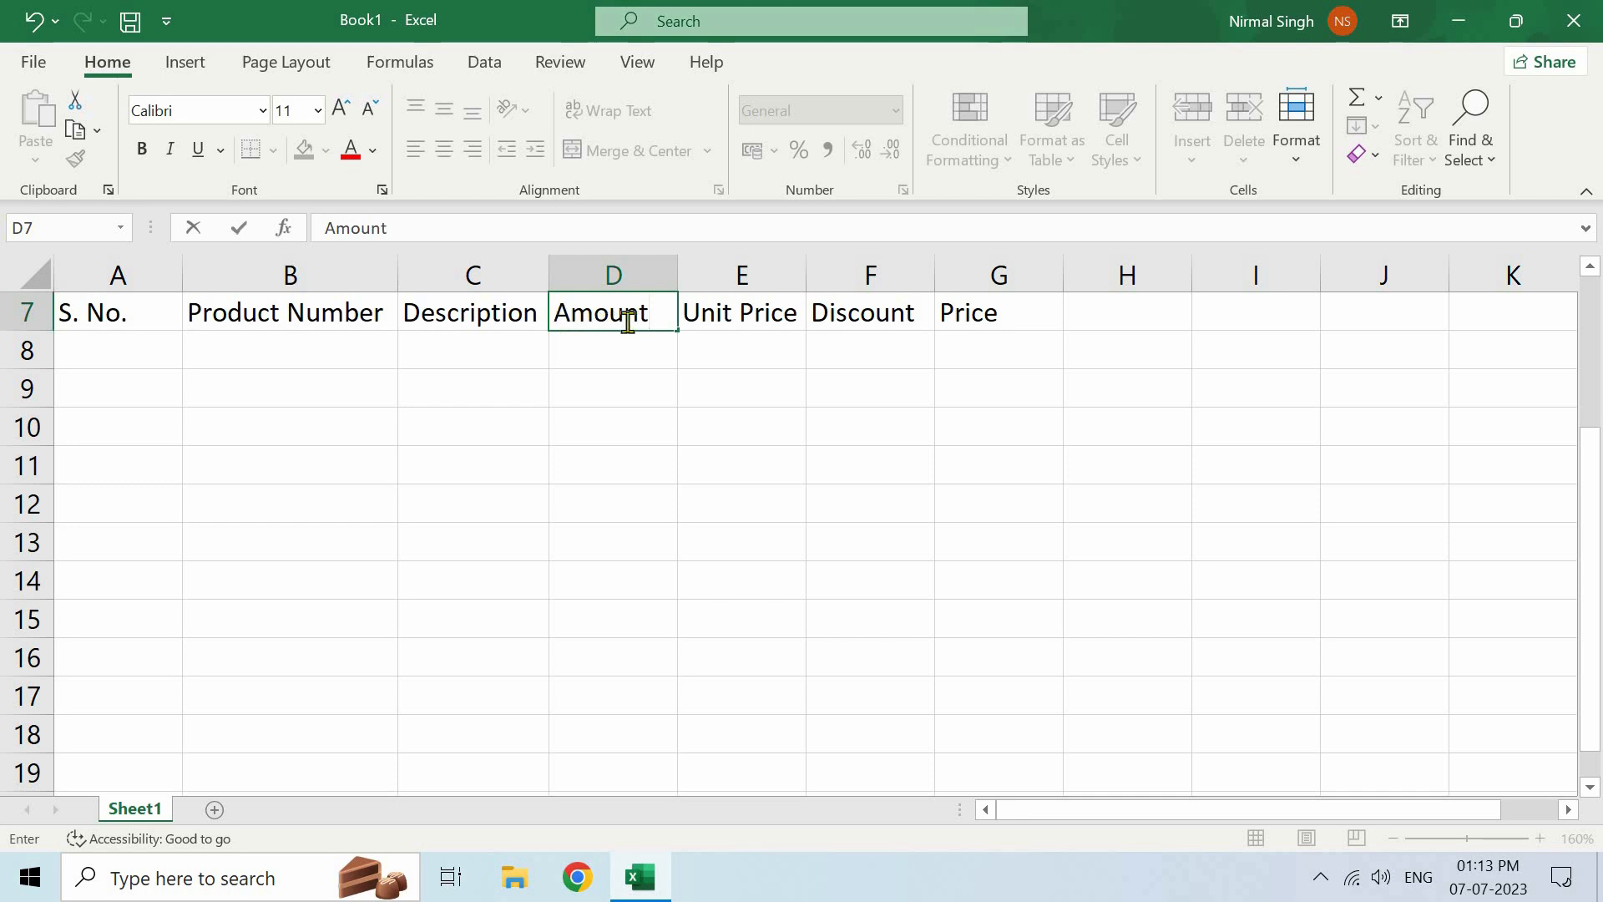
key(ctrl+z)
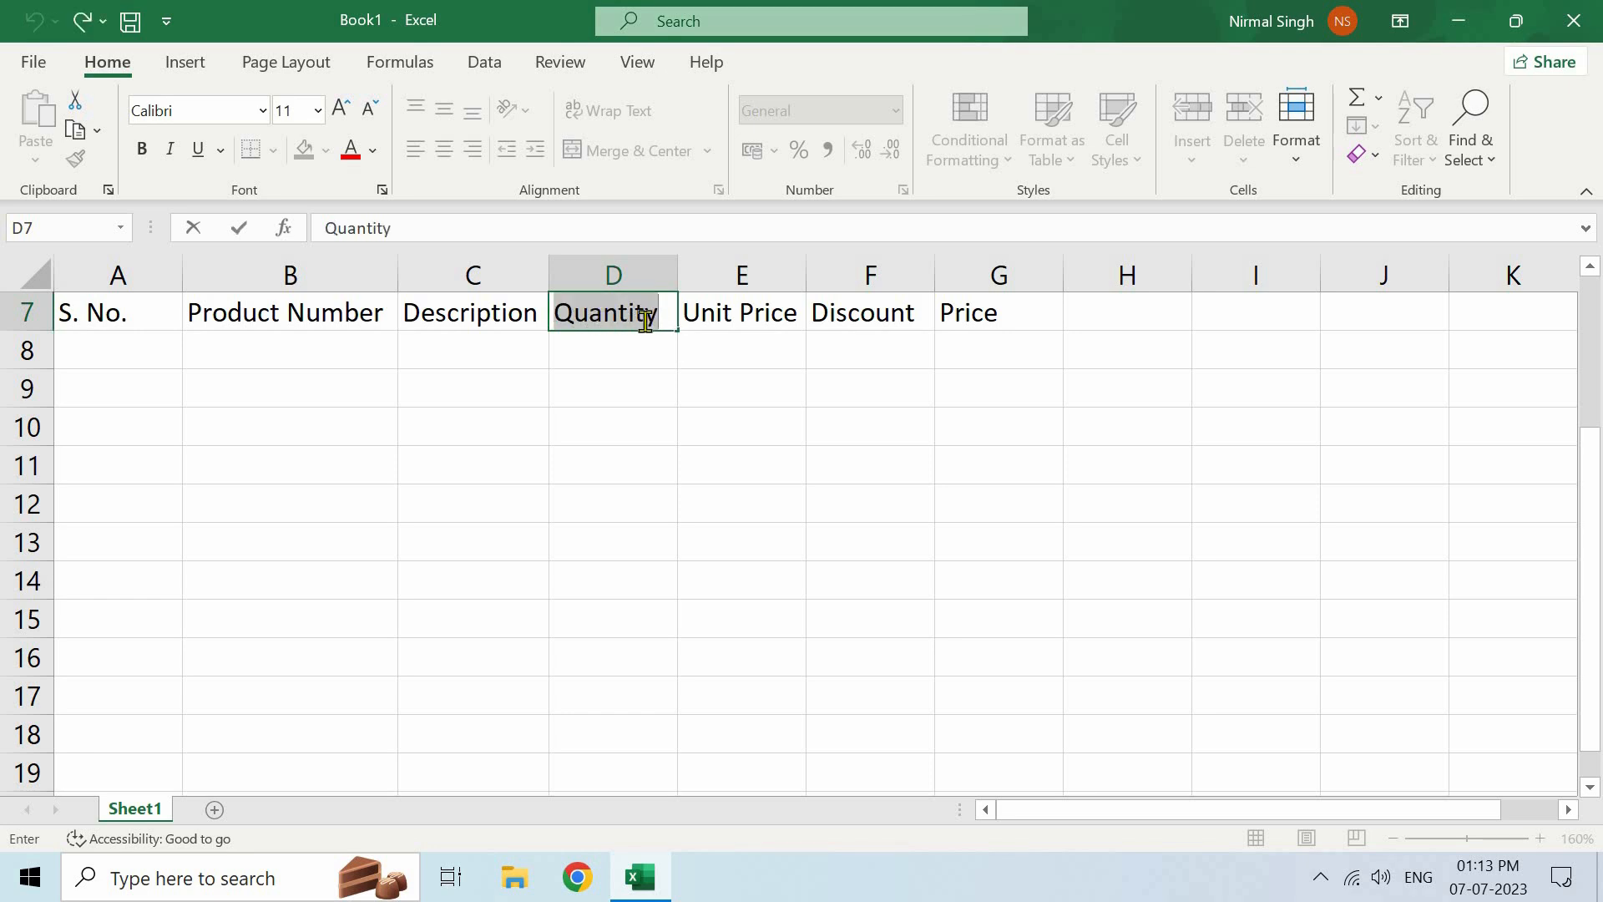
Edit the heading in cell D7 to read Qty.
double_click(664, 319)
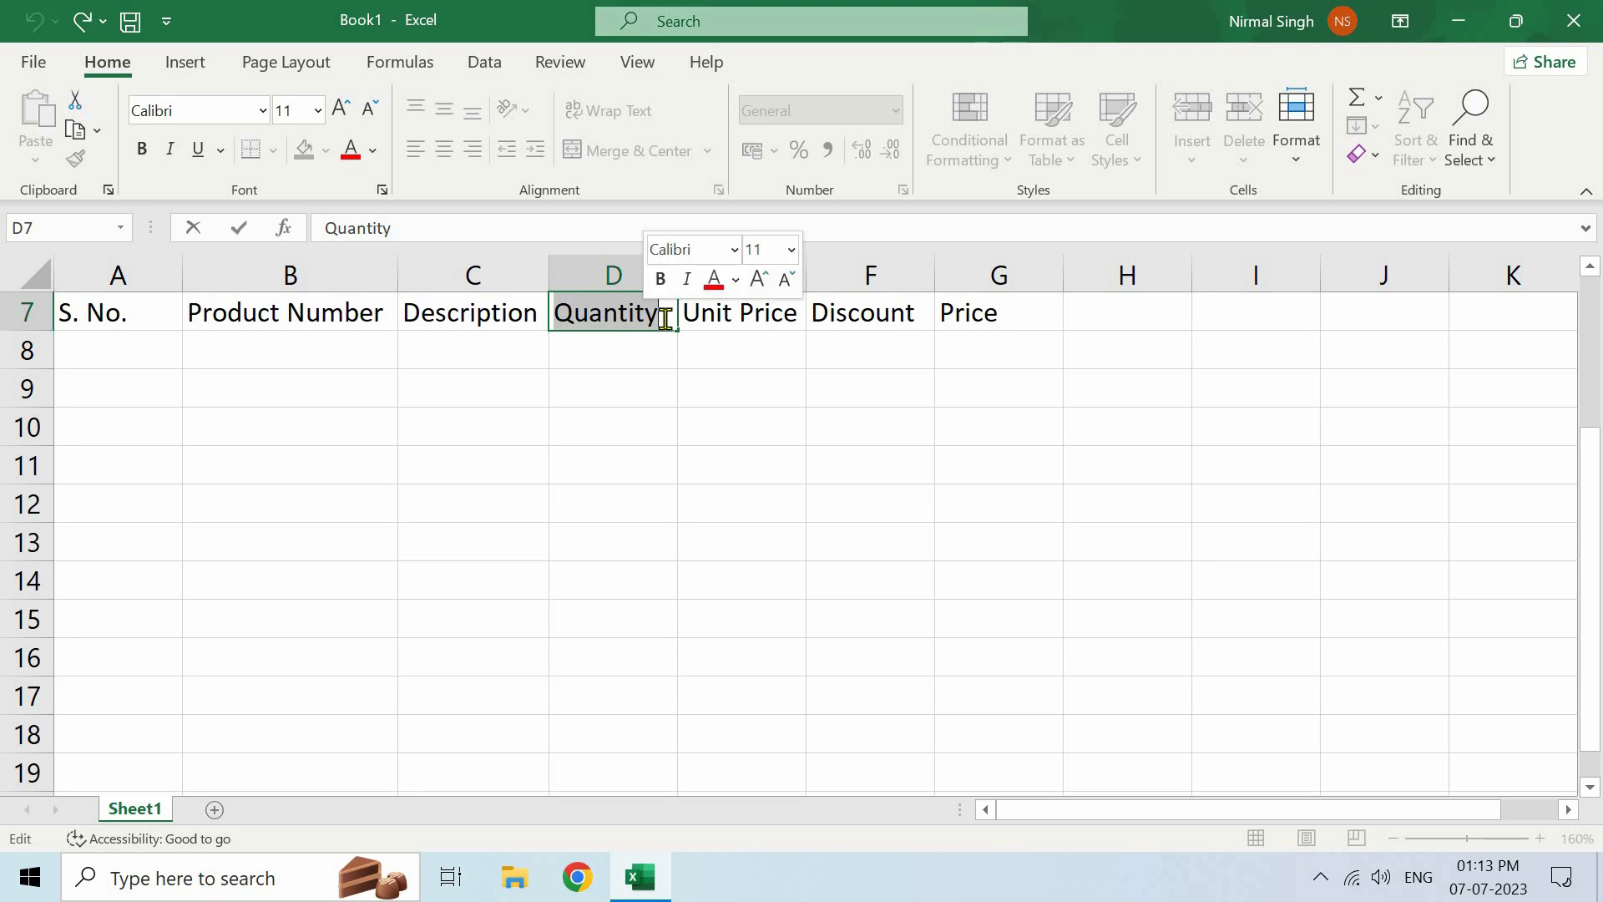
click(665, 319)
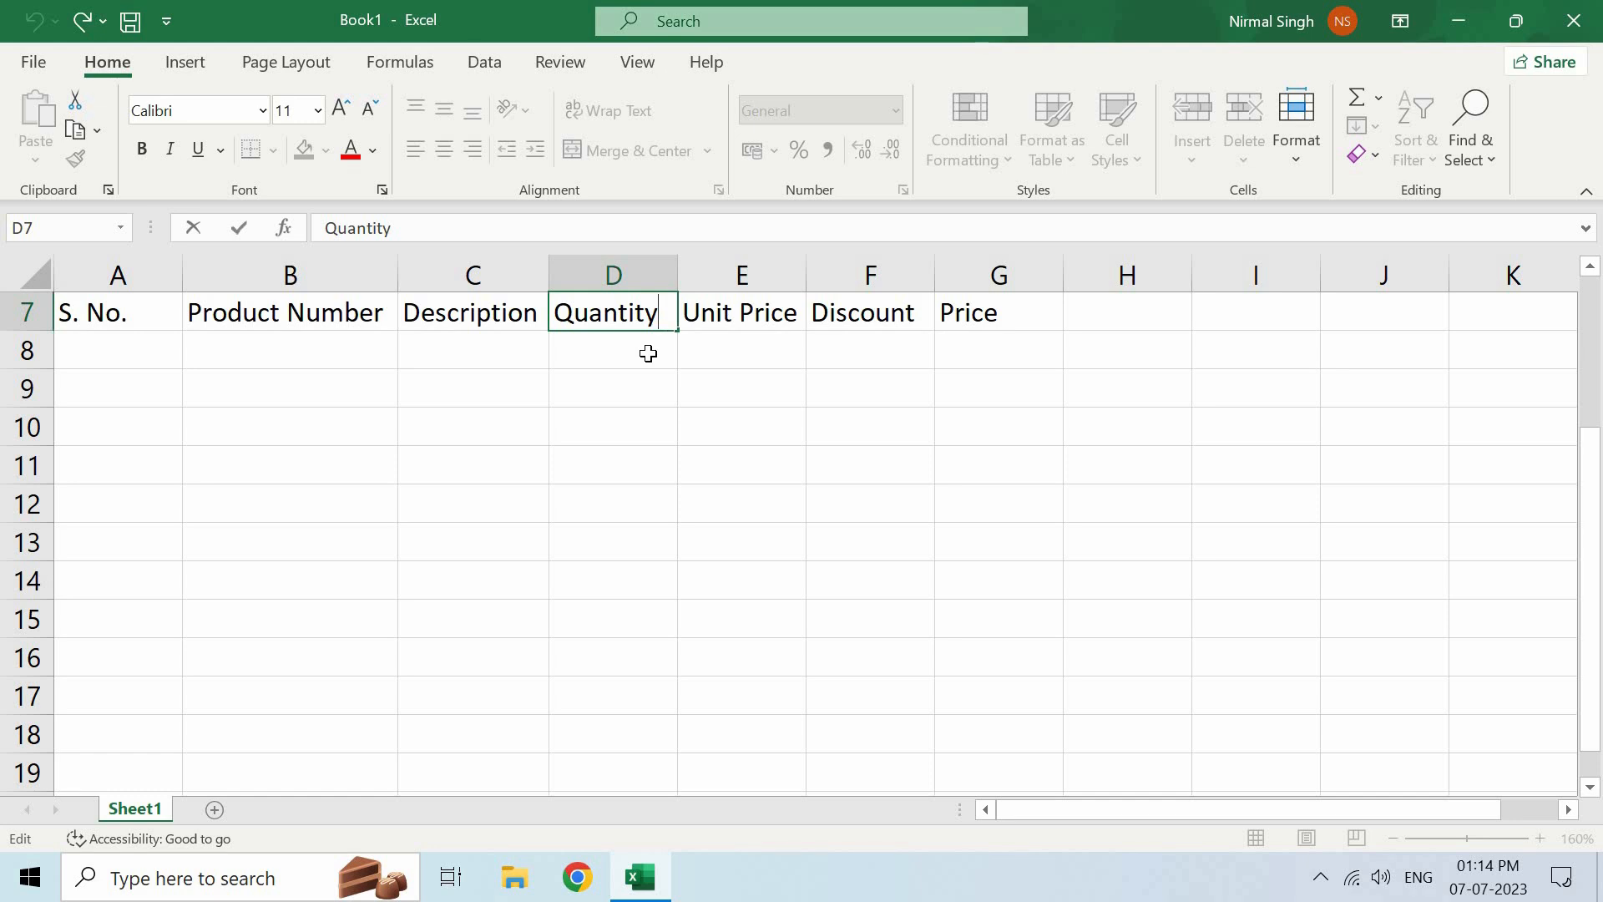
key(BackSpace)
key(BackSpace)
key(BackSpace)
key(BackSpace)
key(BackSpace)
key(BackSpace)
key(BackSpace)
key(BackSpace)
text(Q)
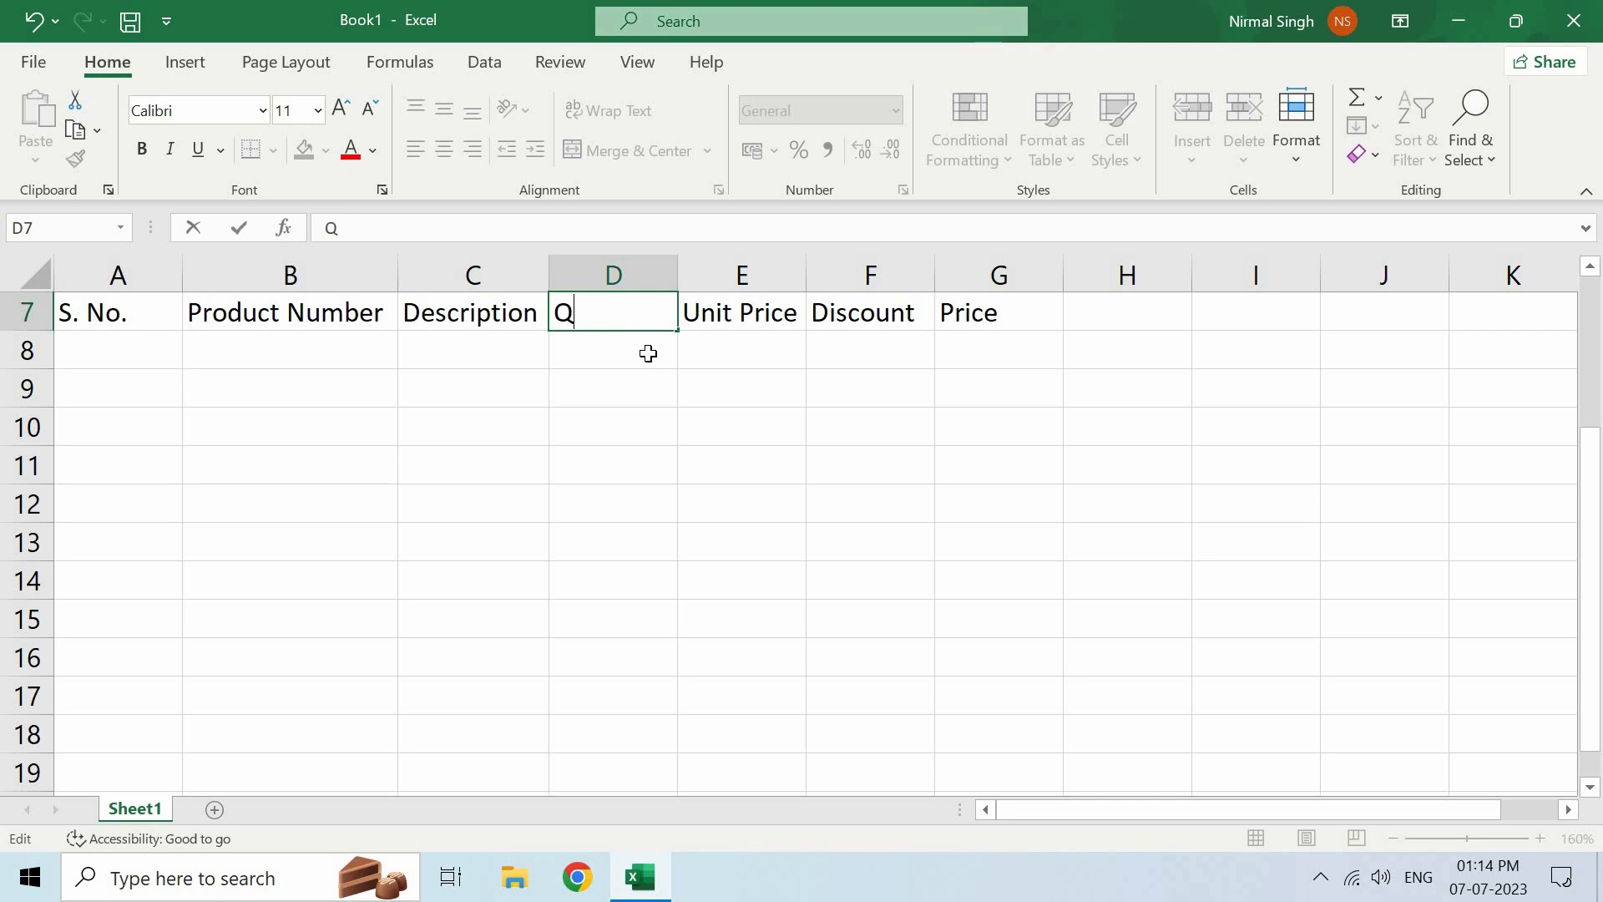
text(ty)
key(Return)
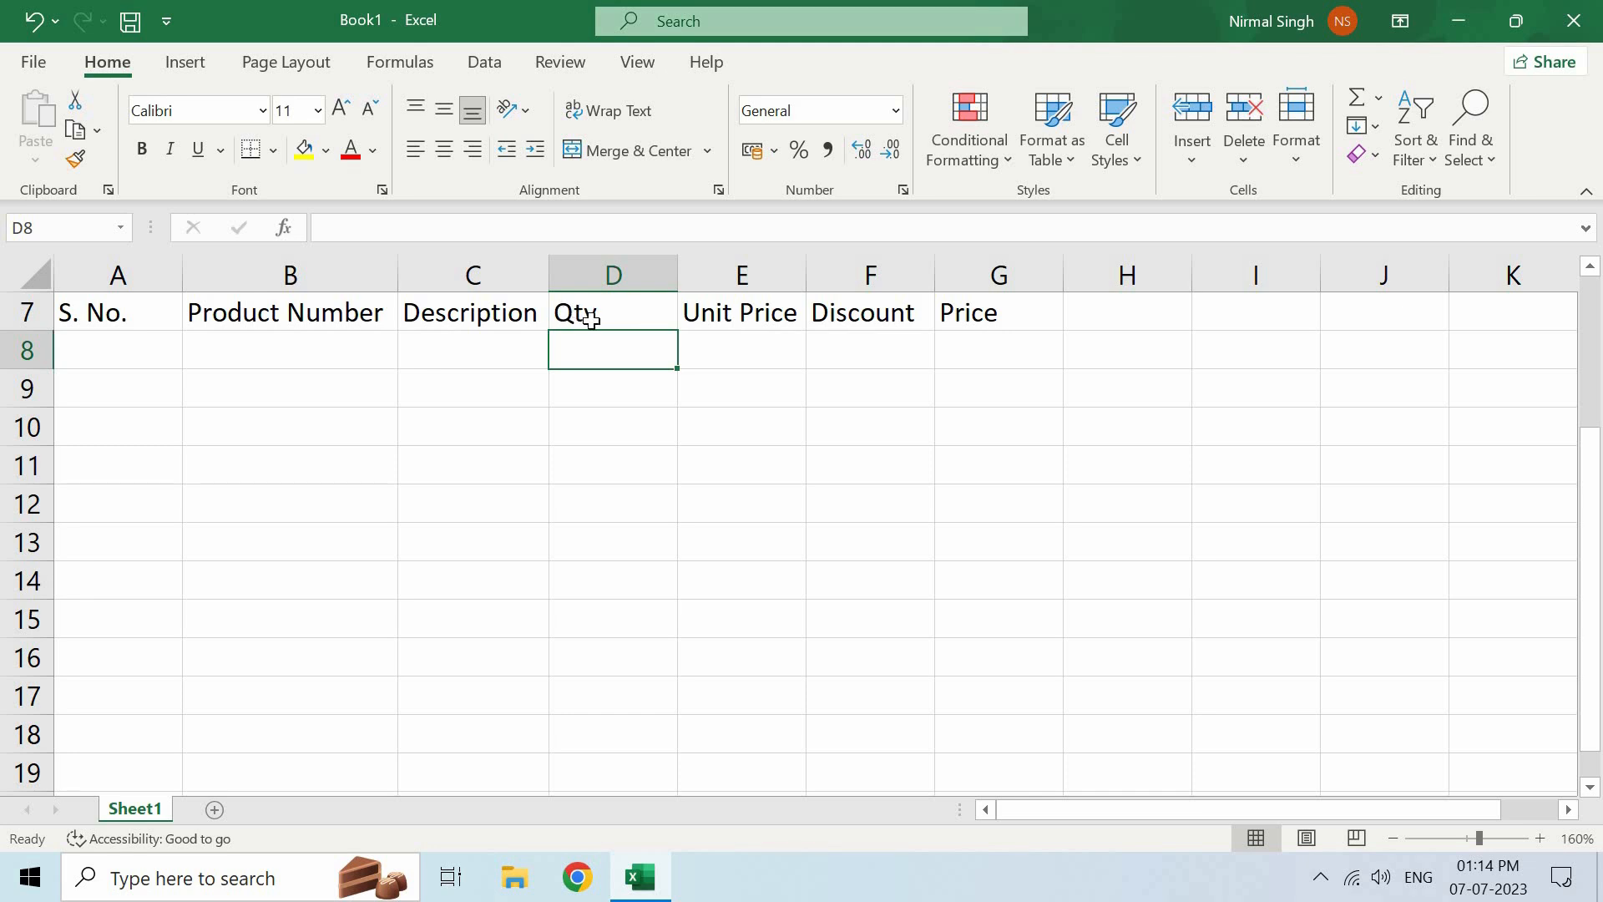
Reopen cell D7 for editing and commit the entry while keeping the same cell selected.
click(642, 320)
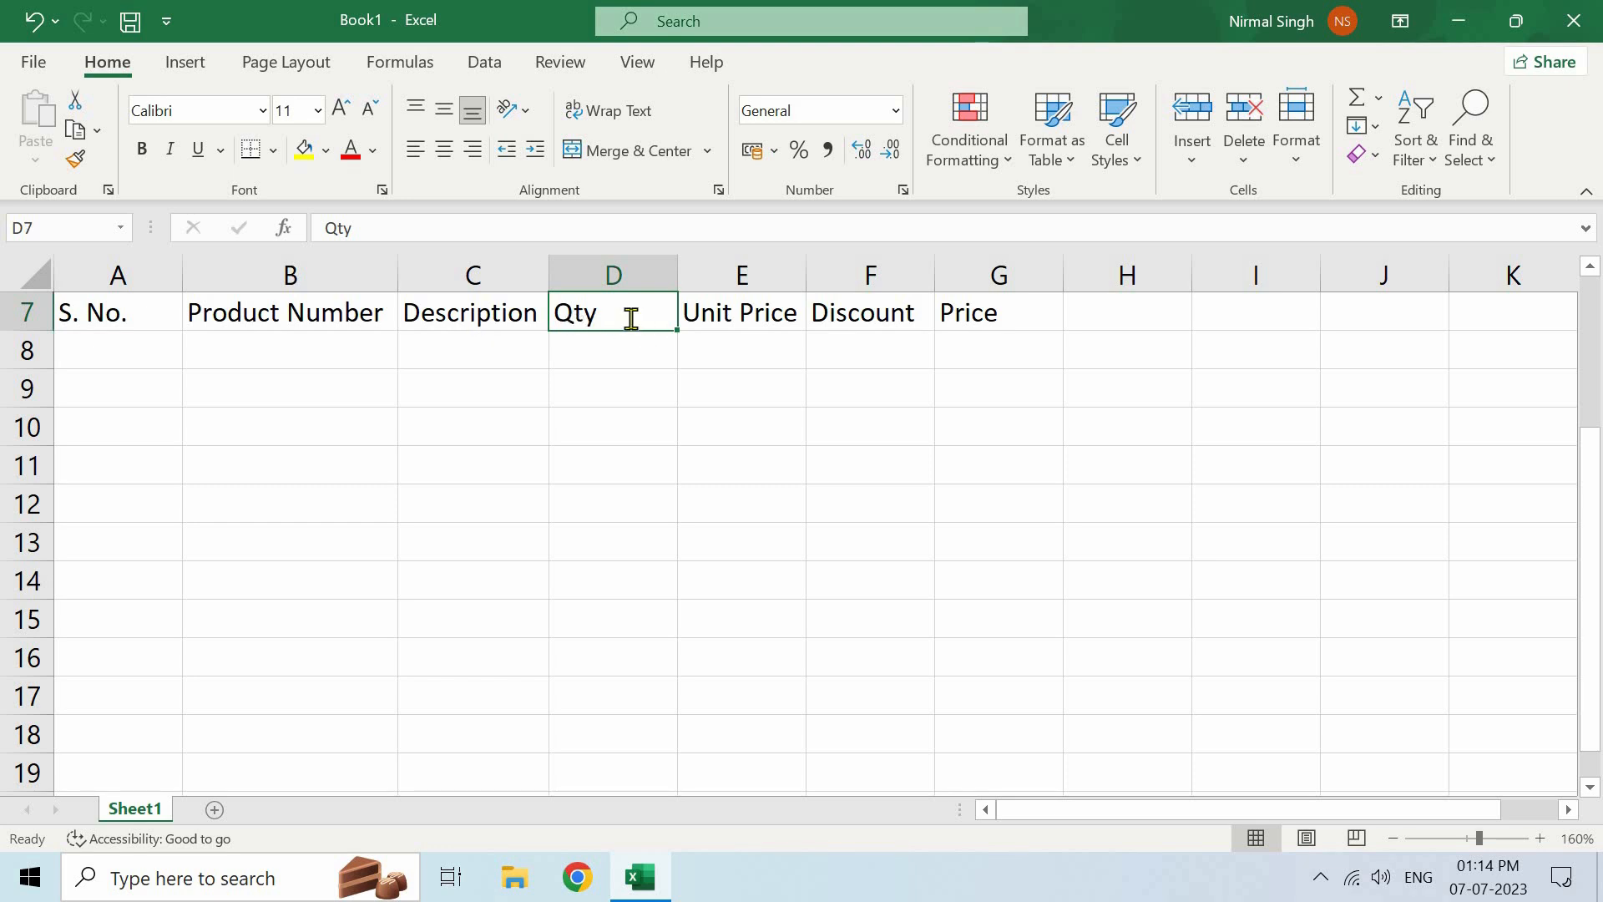
double_click(631, 319)
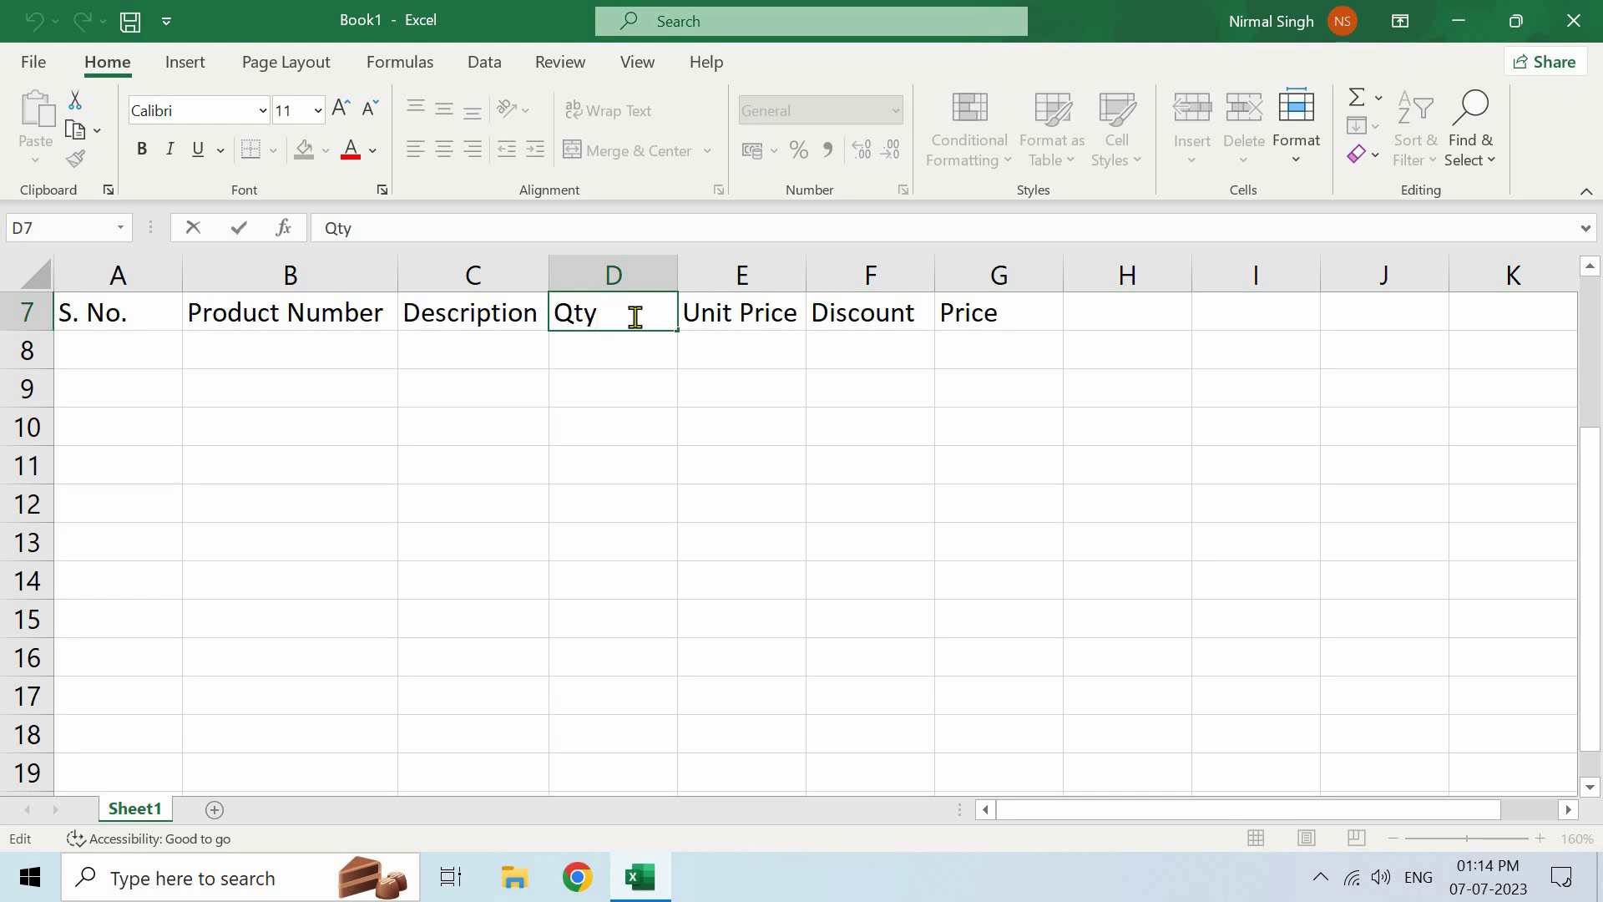
key(ctrl+Return)
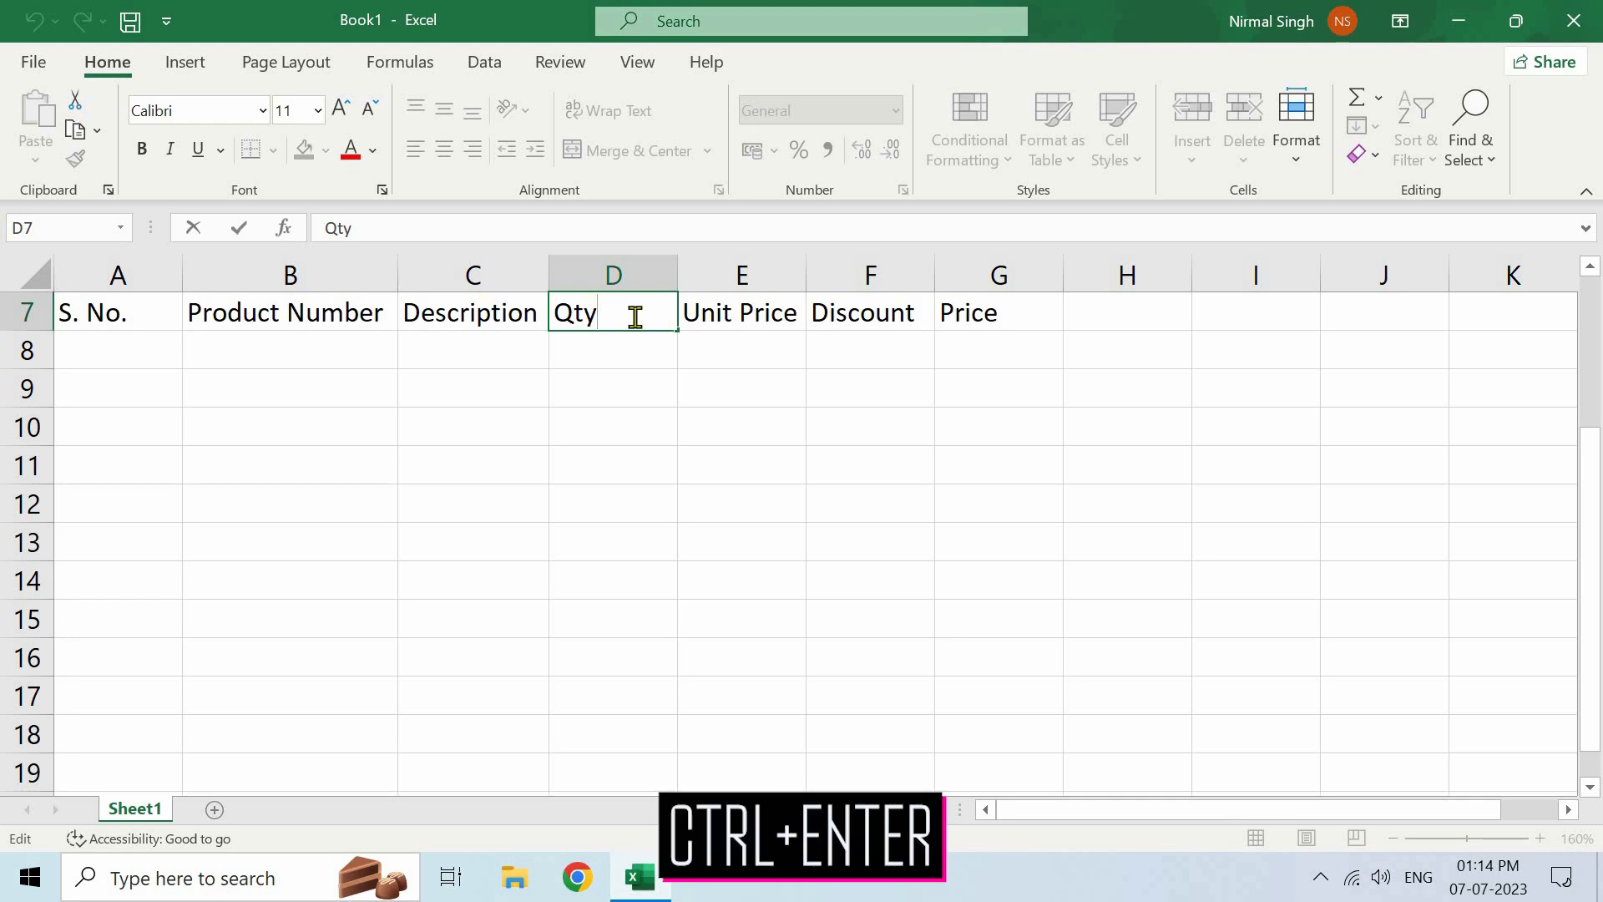
key(ctrl+Return)
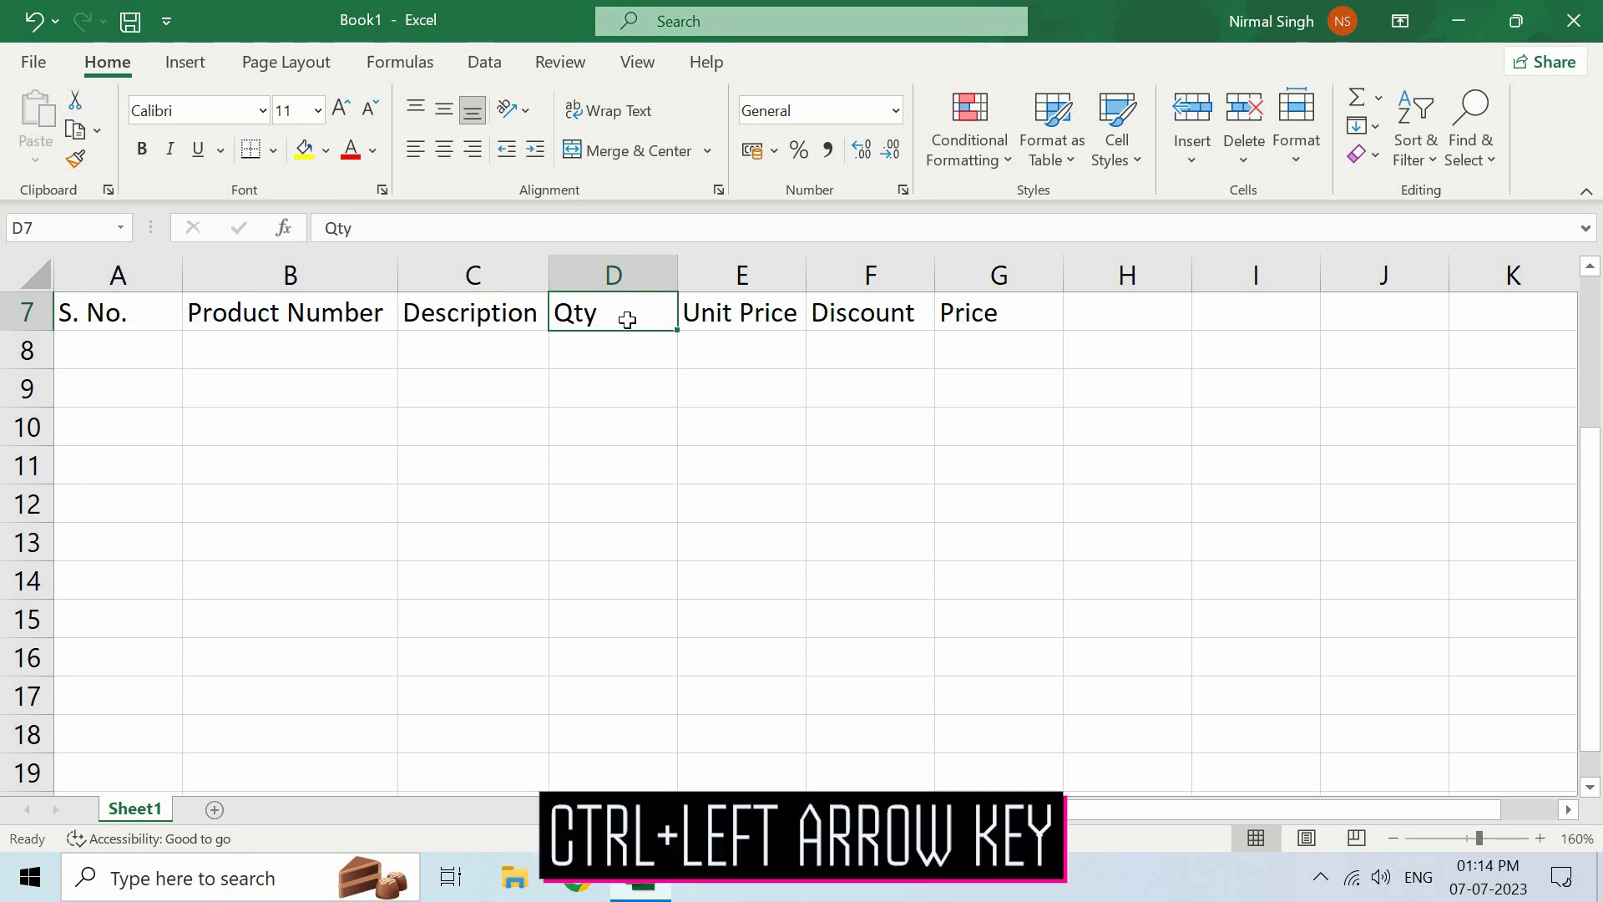
Enter the serial numbers 1 to 10 under the S. No. heading in cells A8 to A17.
key(ctrl+Left)
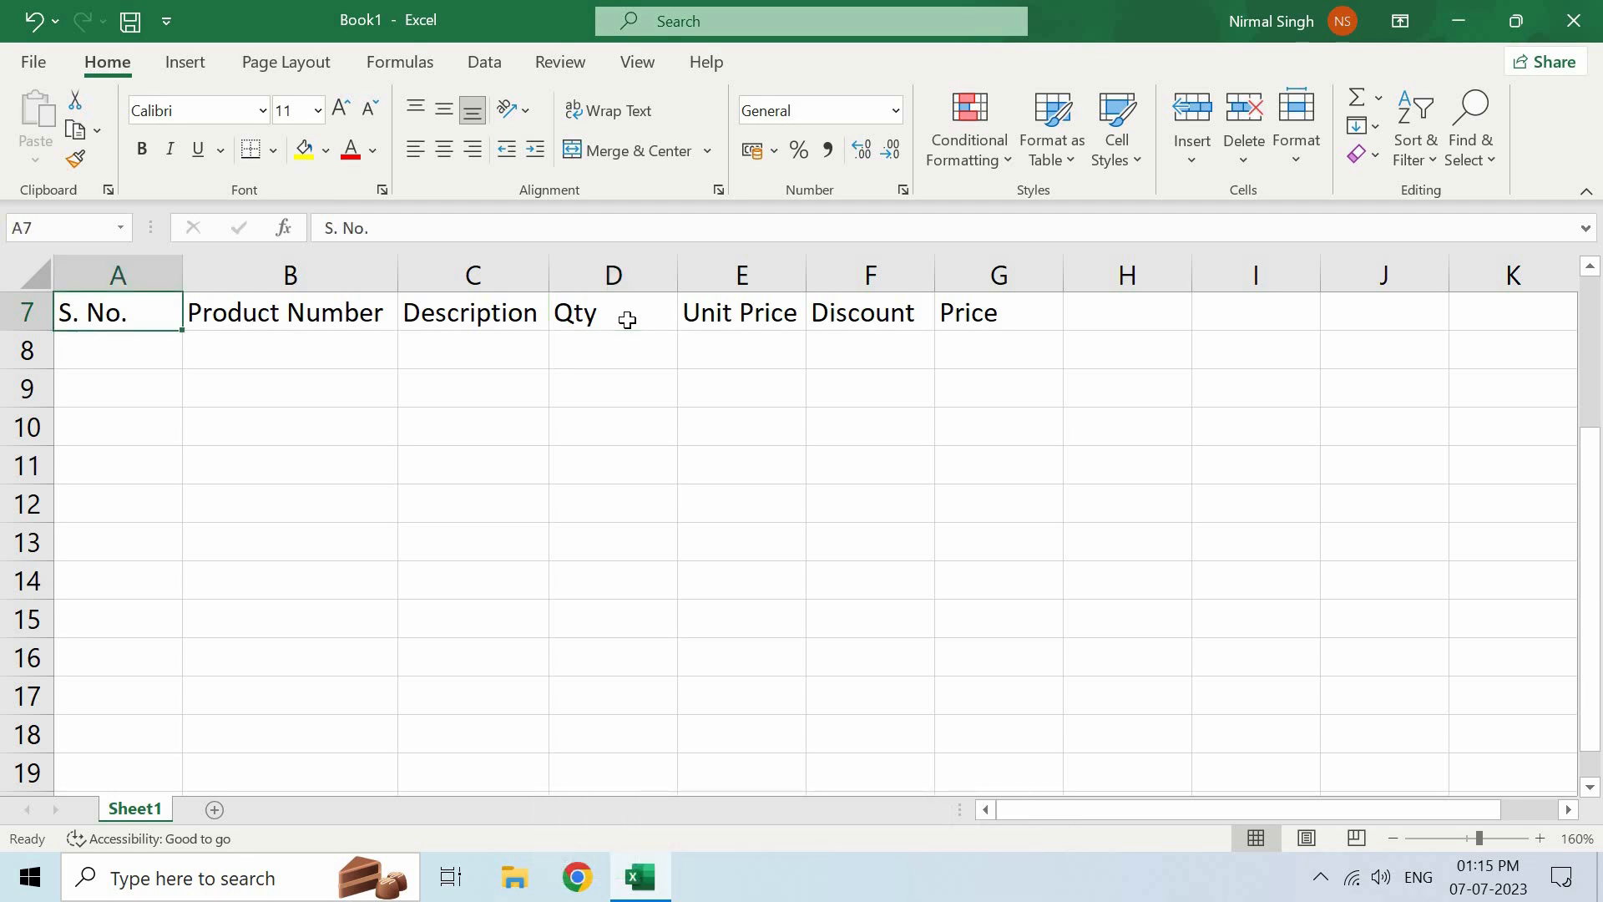
key(Down)
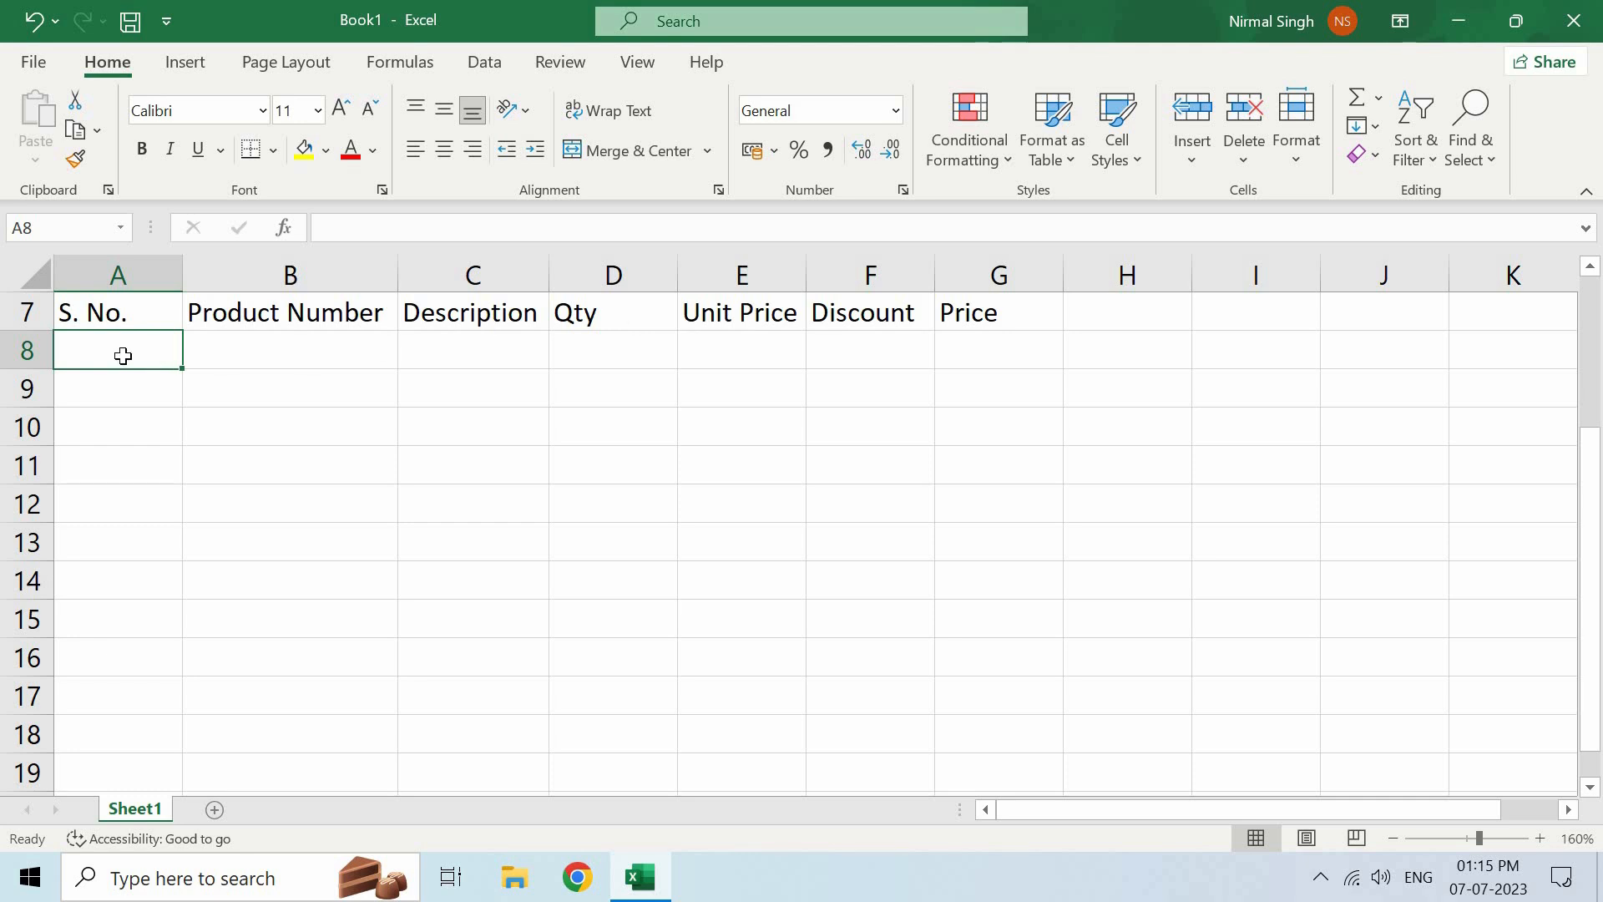
text(1)
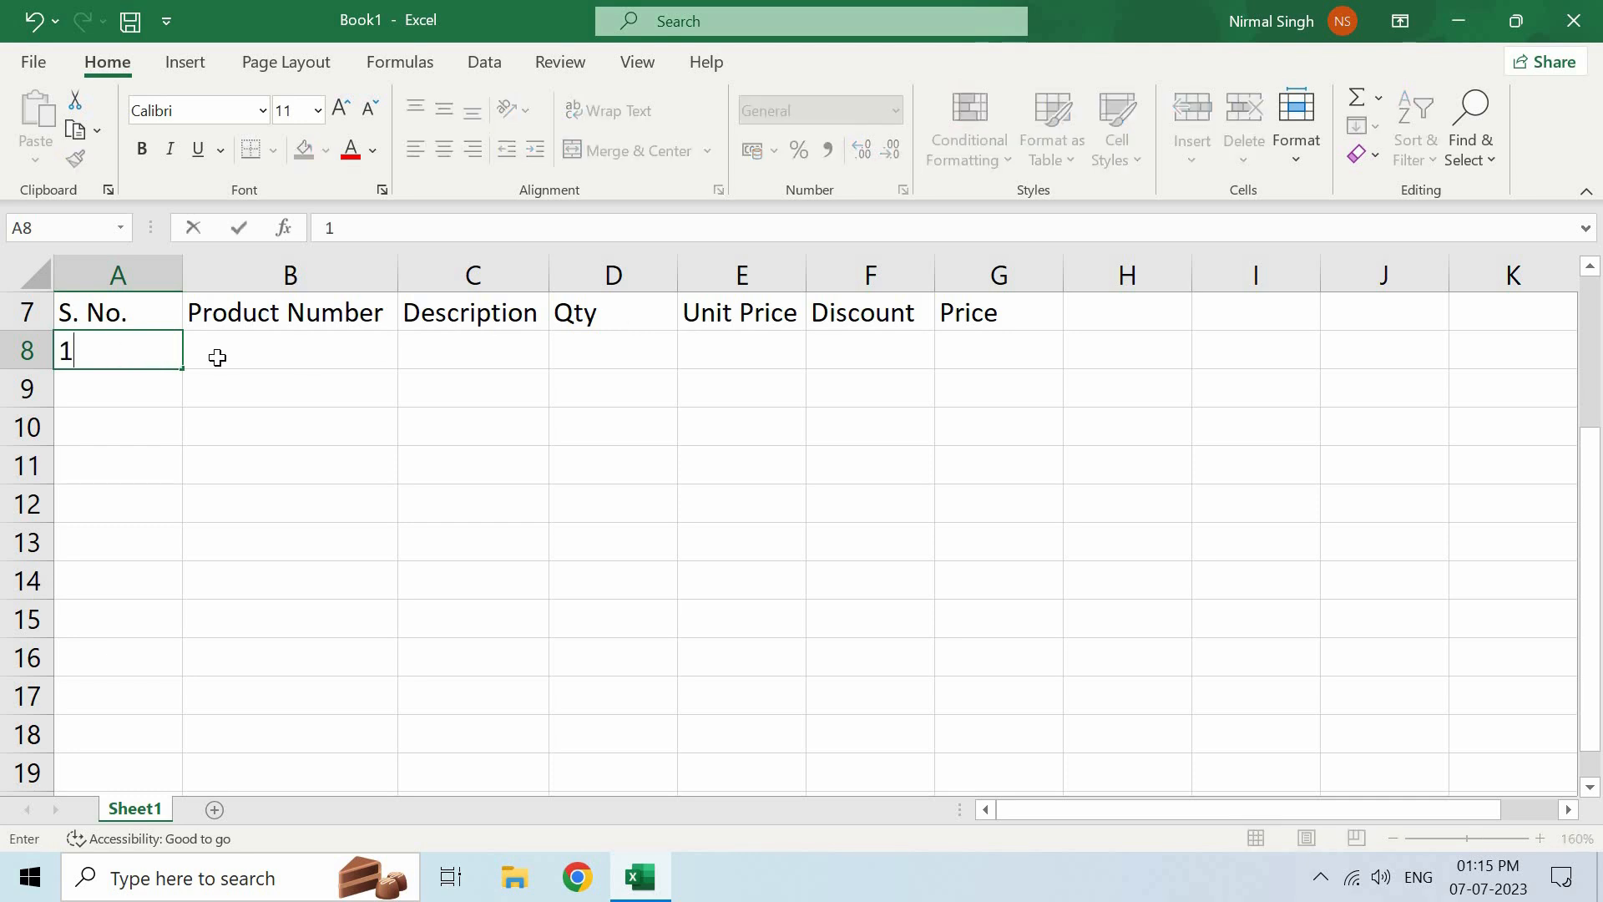
key(Return)
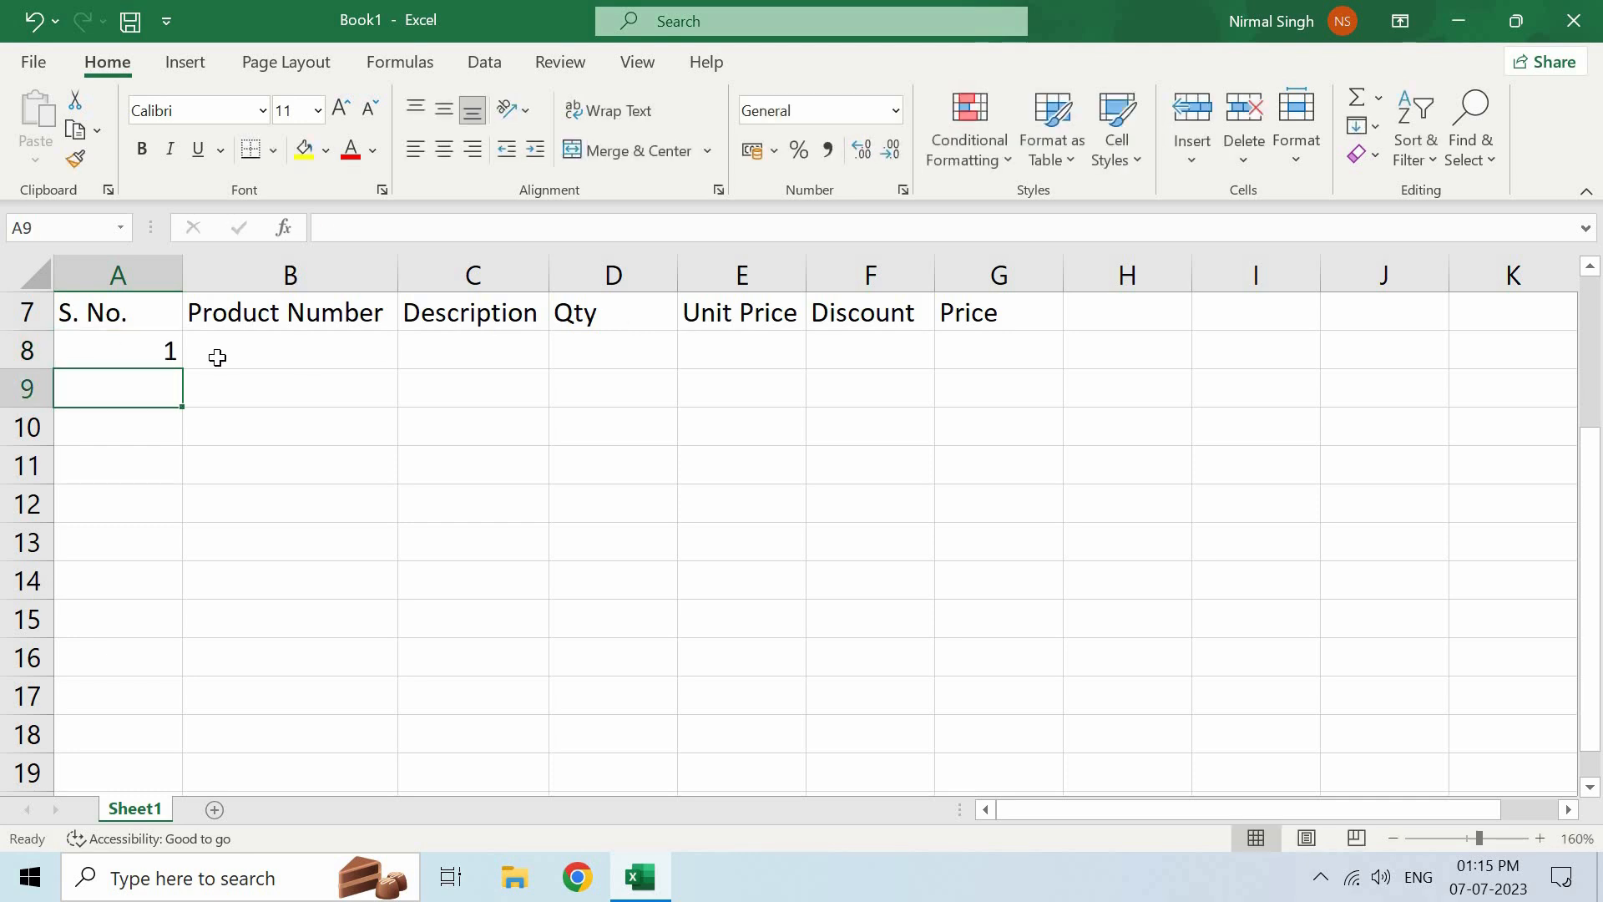
text(2)
key(Return)
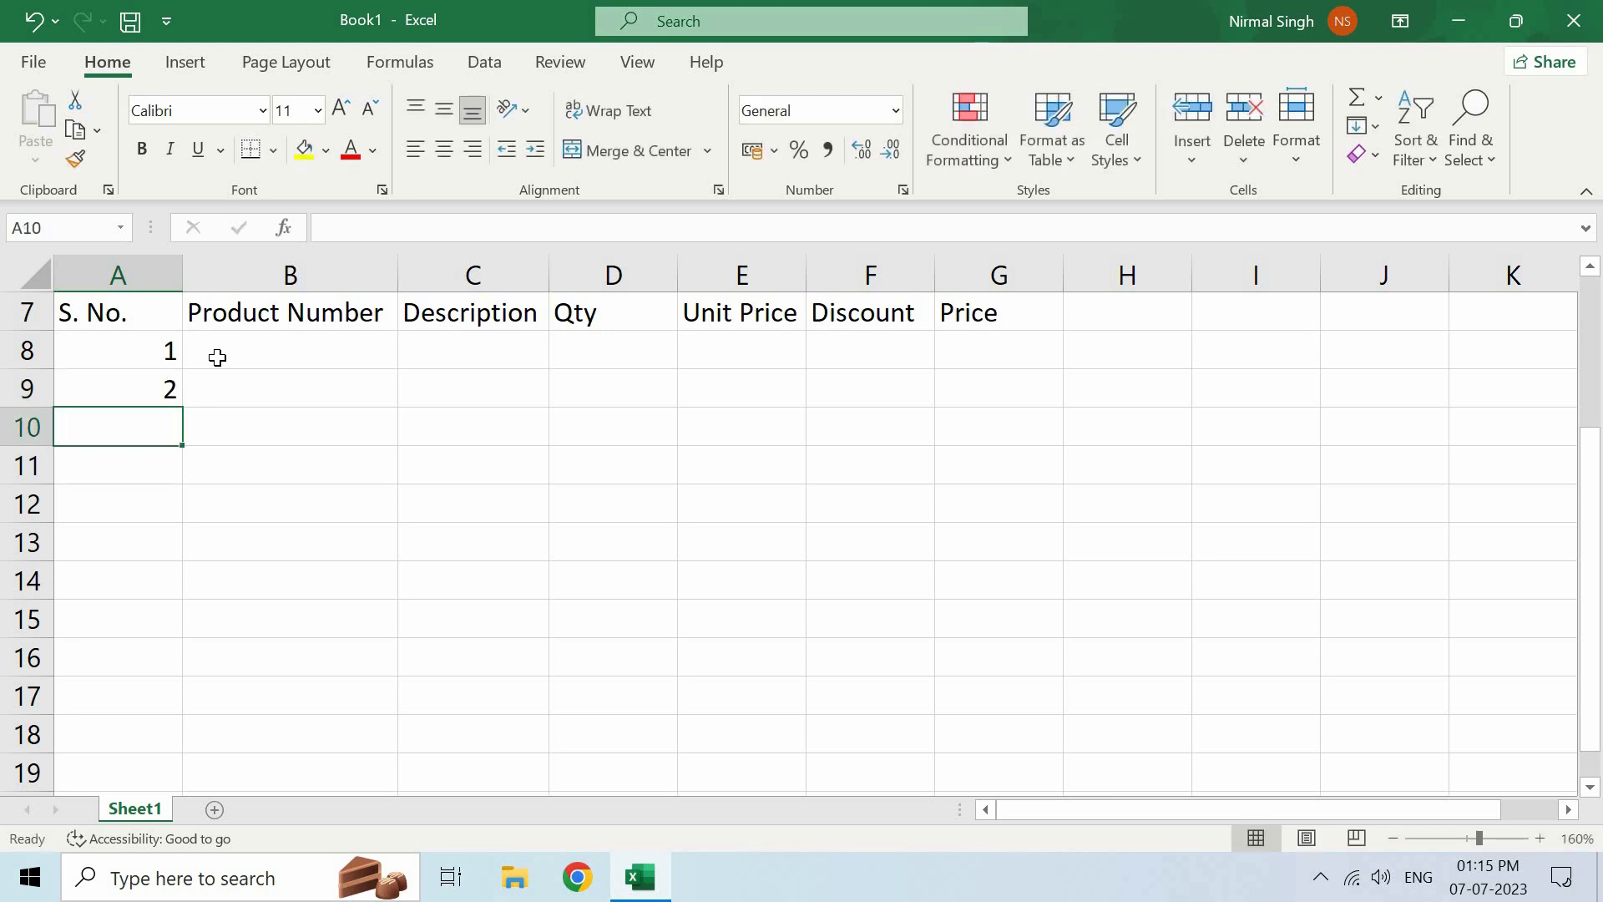
text(3)
key(Return)
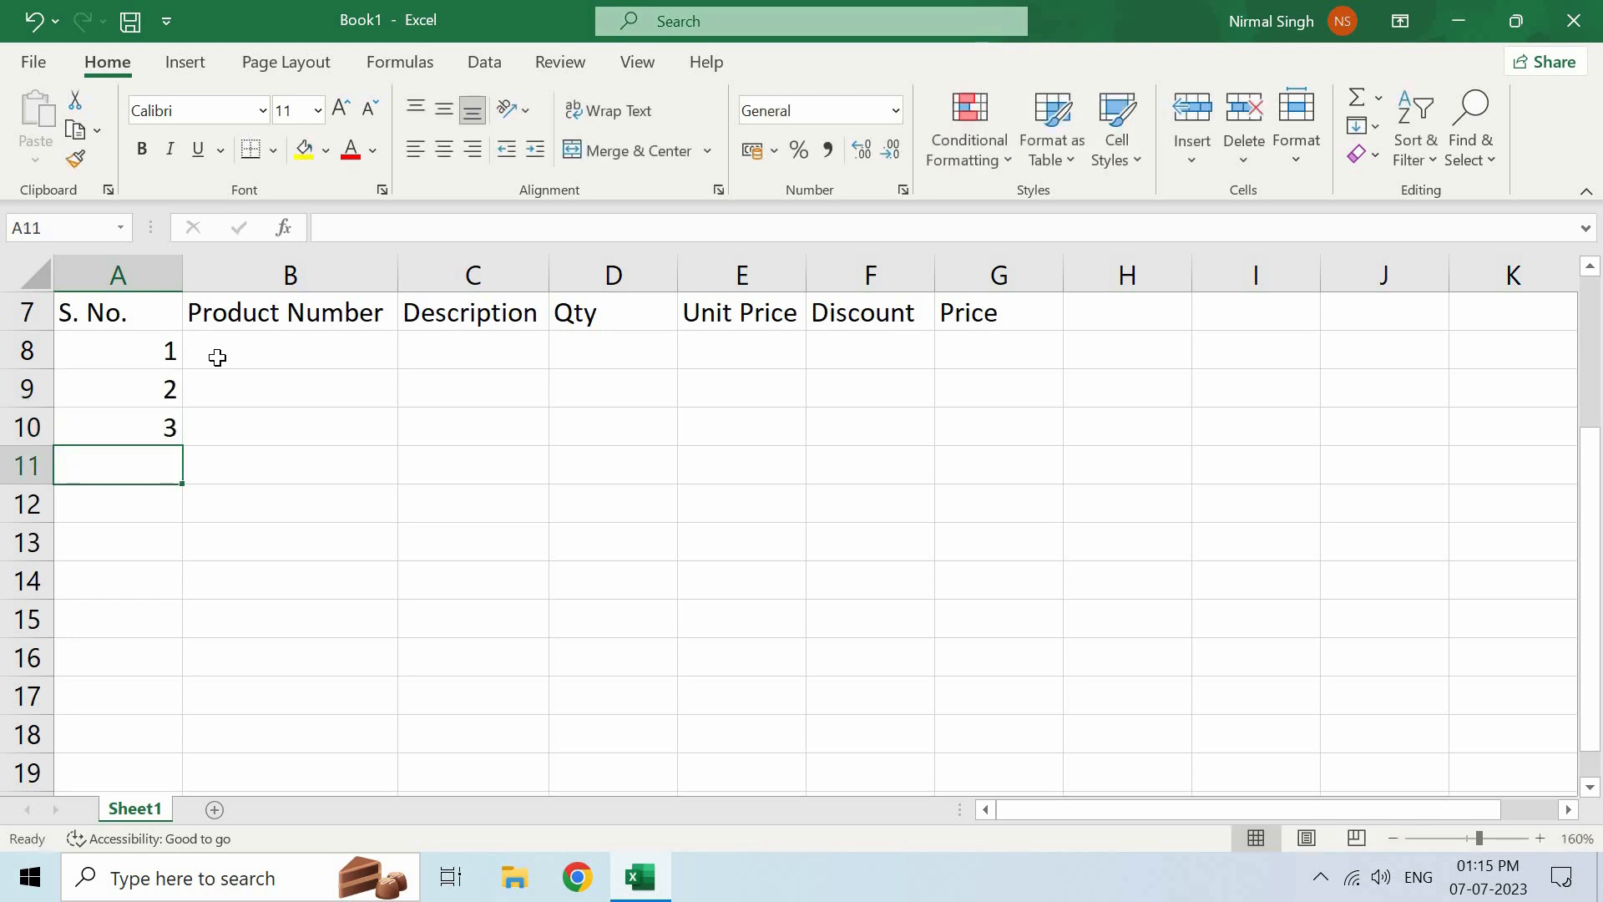
text(4)
key(Return)
text(5)
key(Return)
text(6)
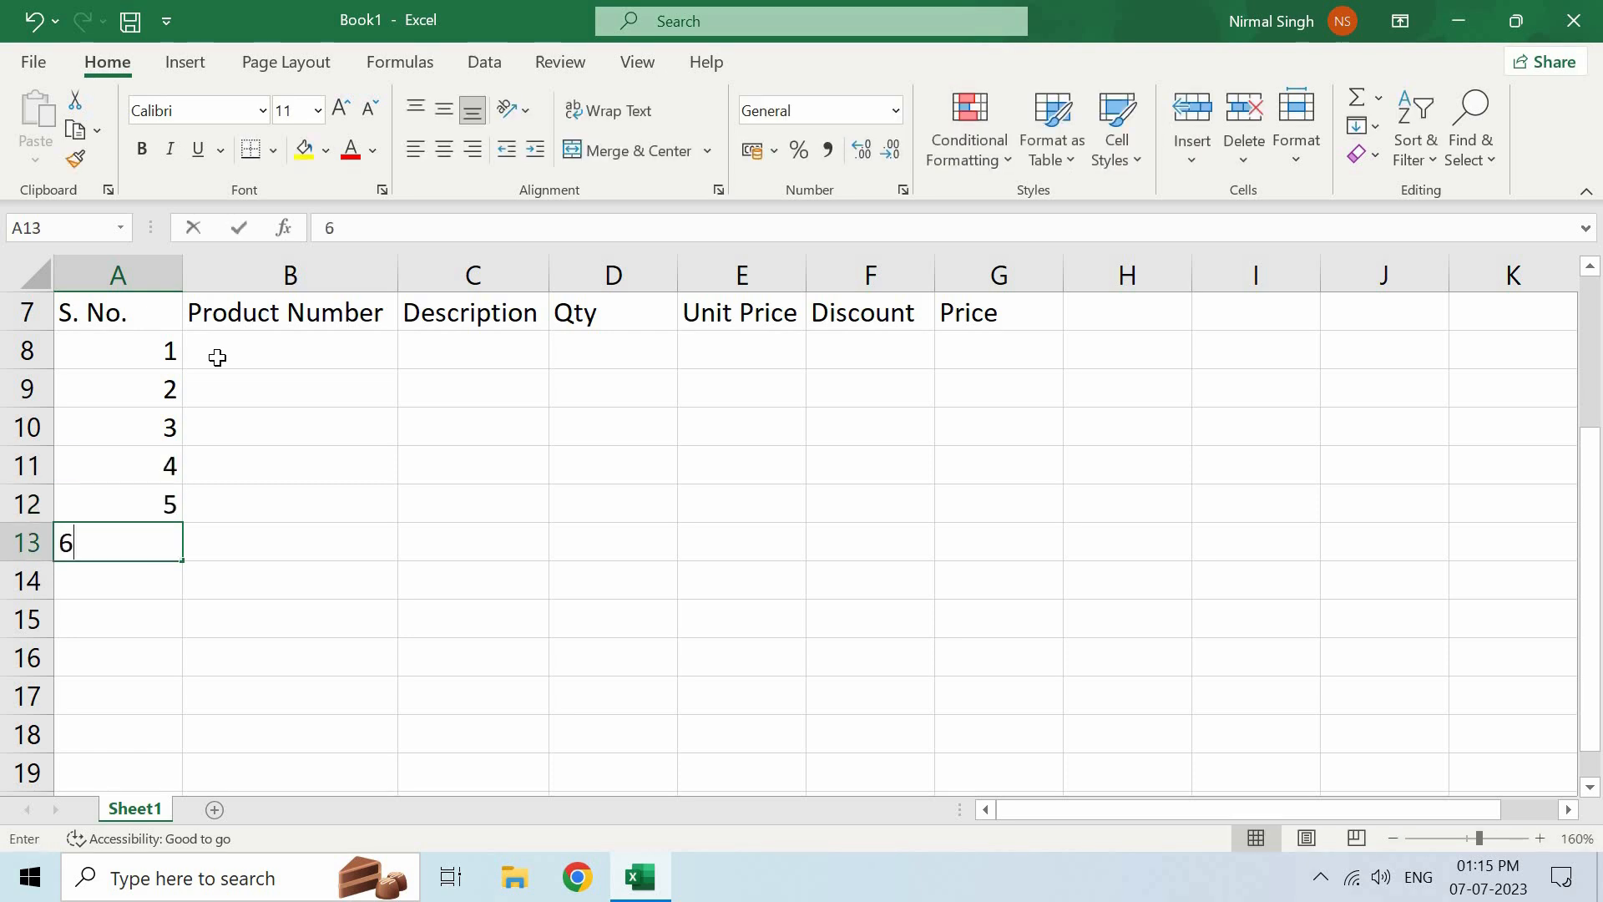
key(Return)
text(7)
key(Return)
text(8)
key(Return)
text(9)
key(Return)
text(10)
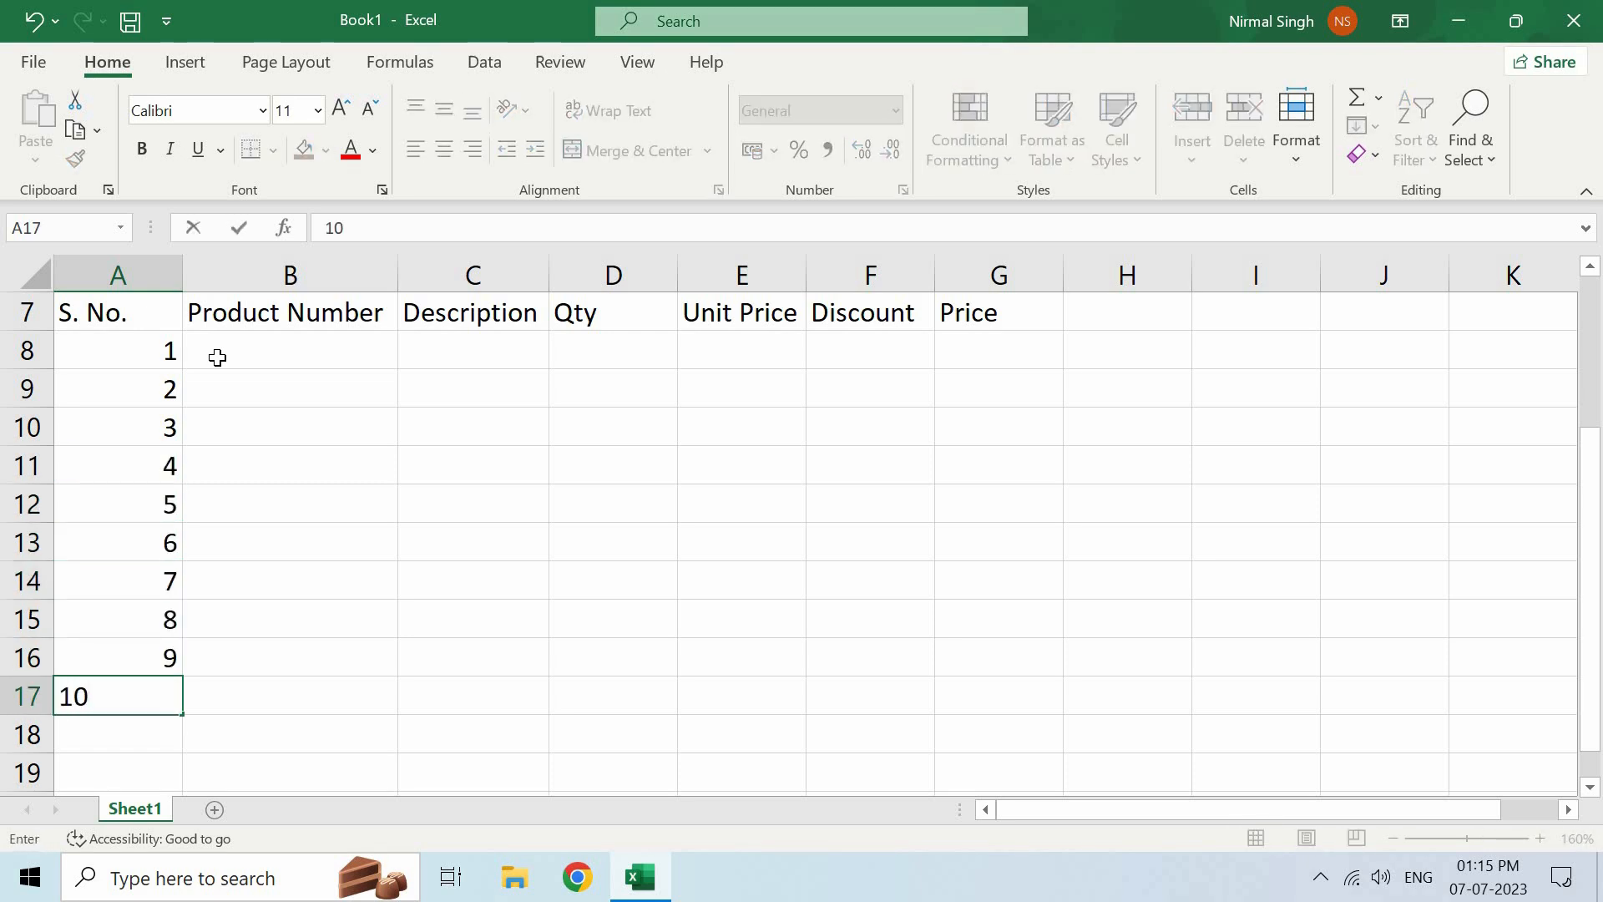
key(Return)
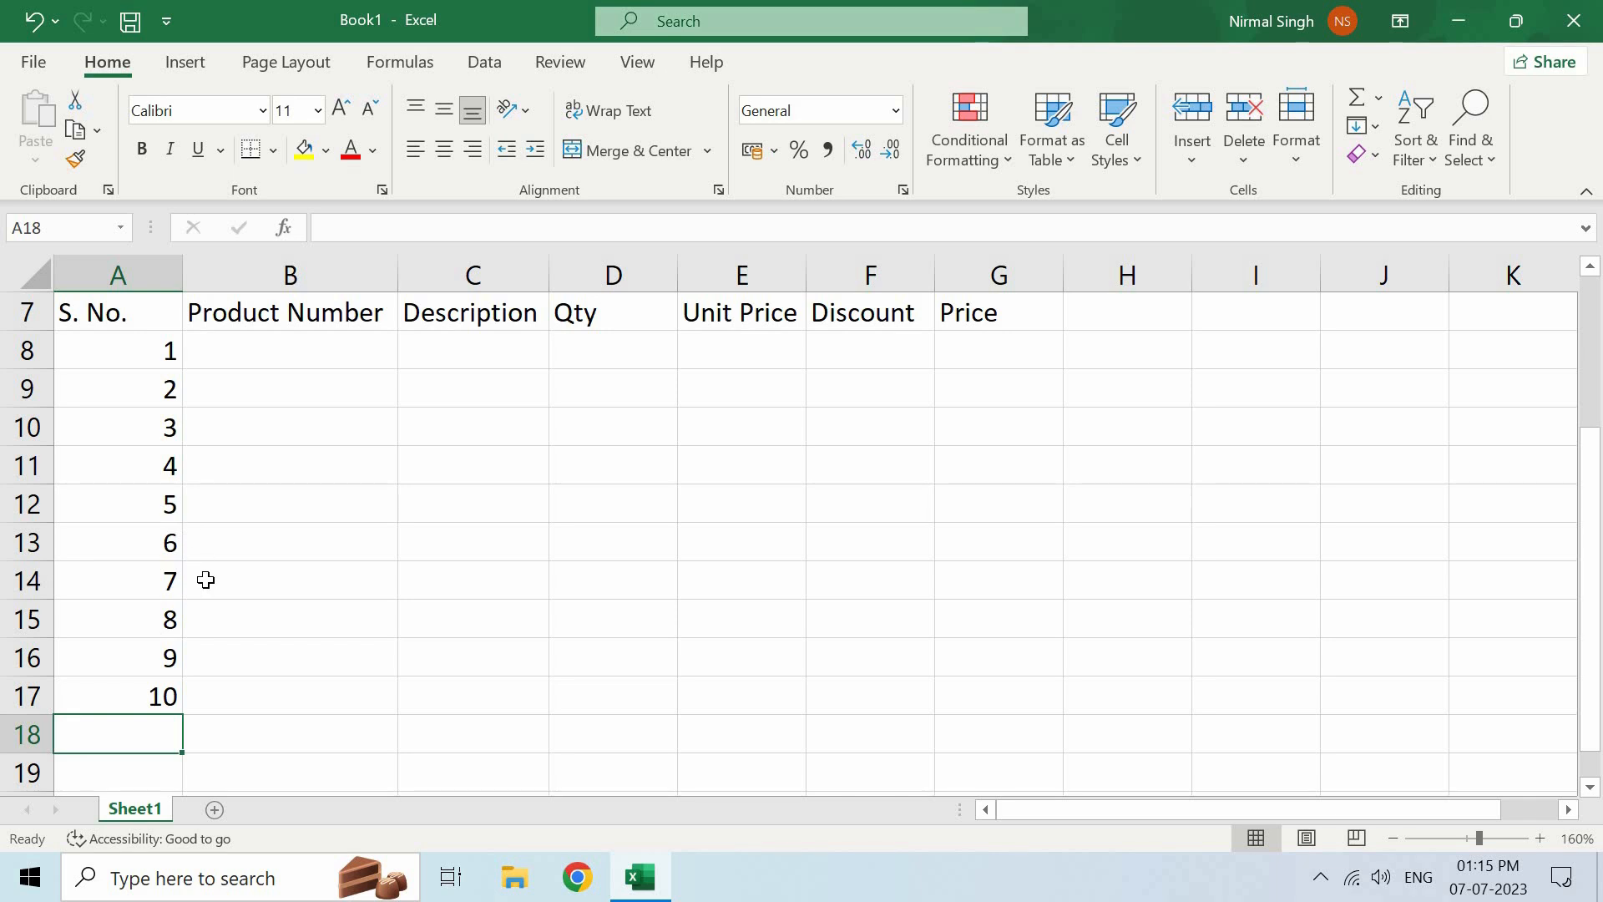
Undo the serial number entries in cells A8 to A17.
key(ctrl+z)
key(ctrl+z)
key(ctrl+z)
key(ctrl+z)
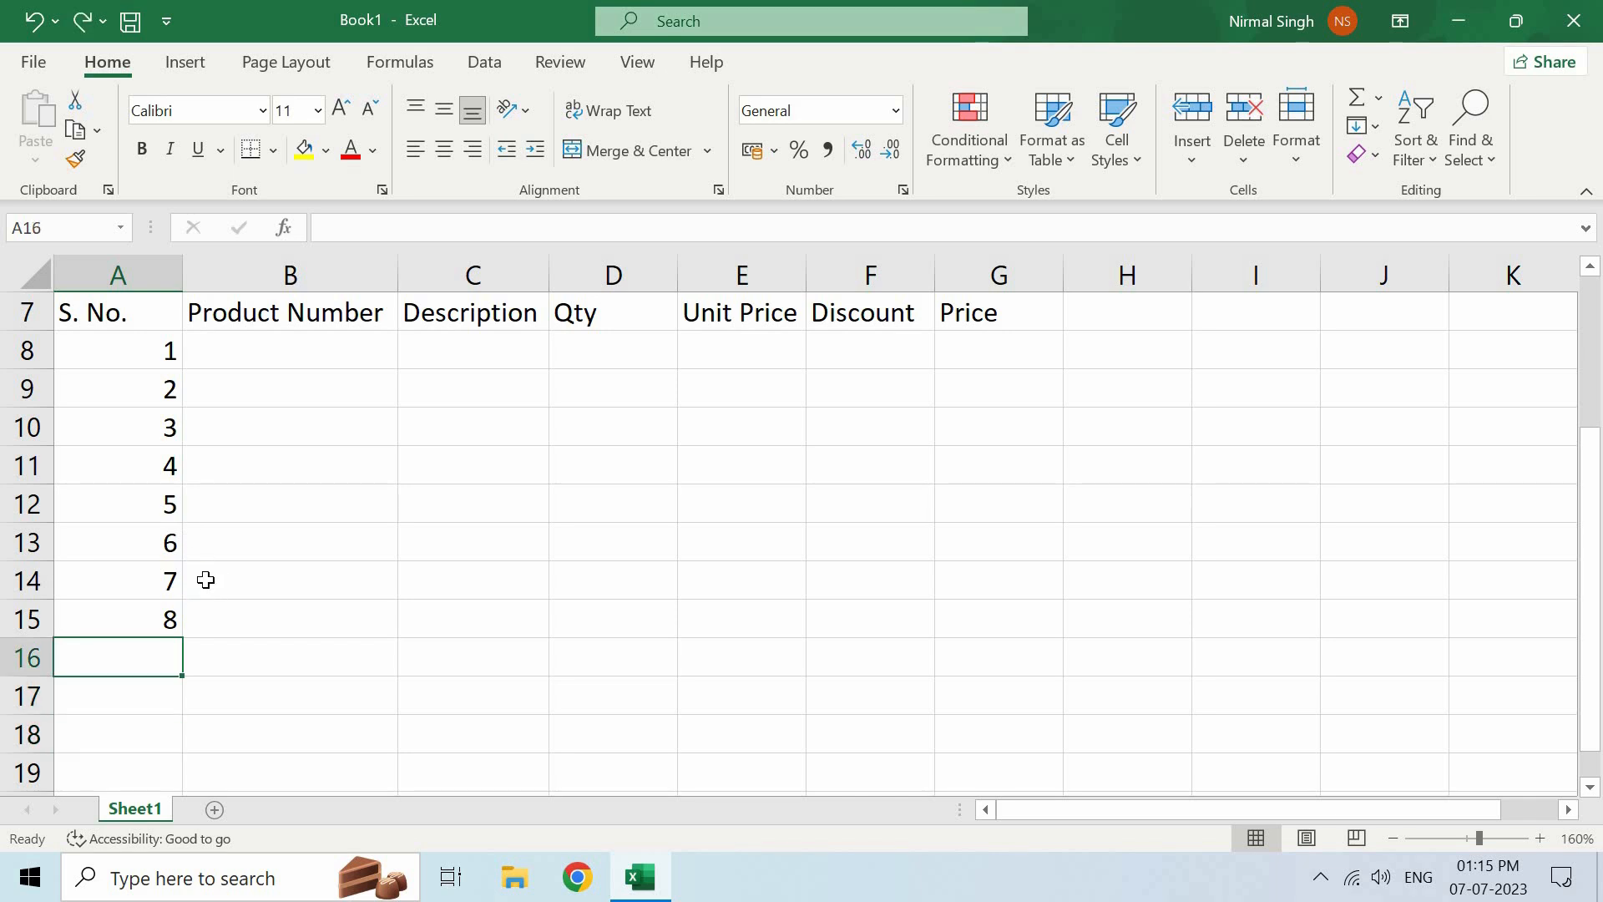
key(ctrl+z)
key(ctrl+z)
key(ctrl+z)
key(ctrl+z)
key(ctrl+z)
key(ctrl+z)
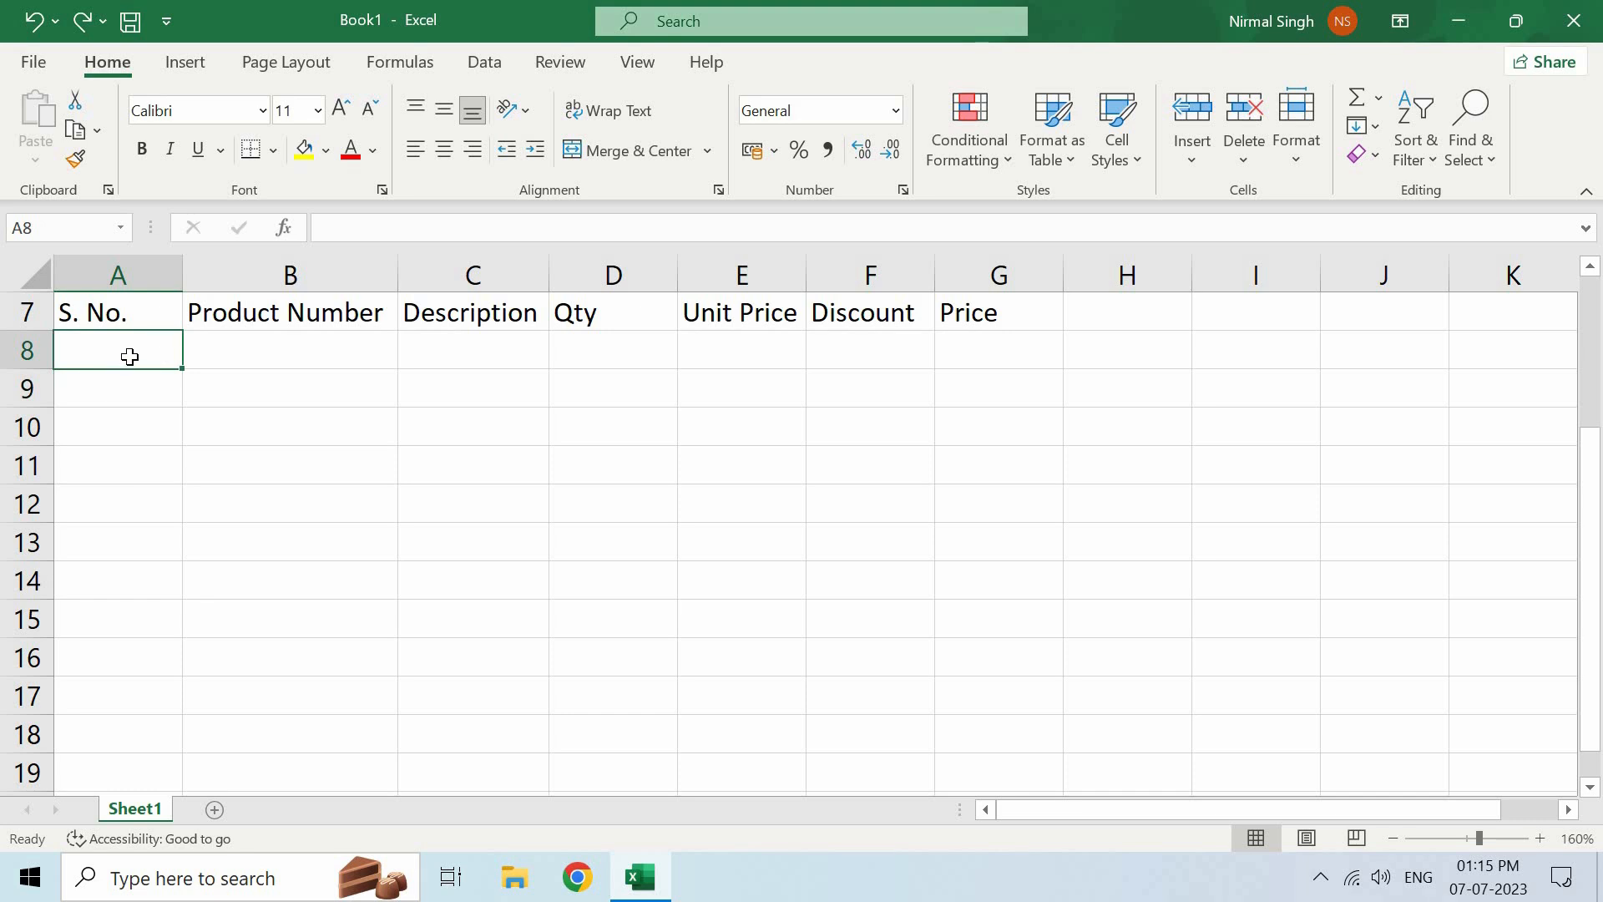
Enter 1 and 2 in cells A8 and A9, and extend the series down to A17 with the fill handle.
text(1)
key(Return)
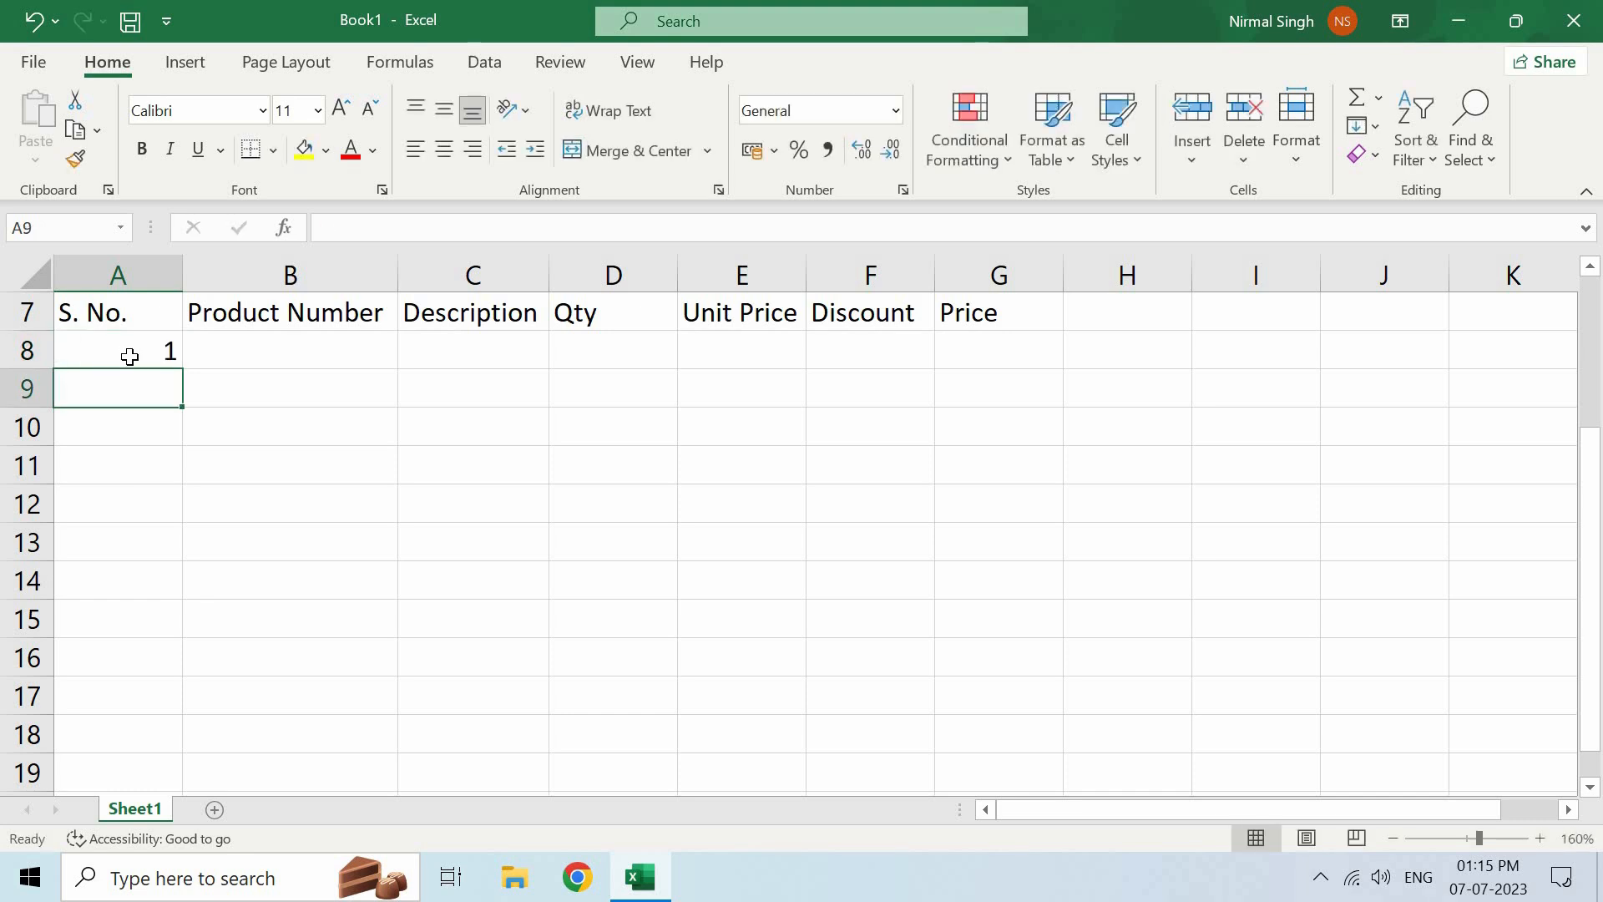
text(2)
key(Return)
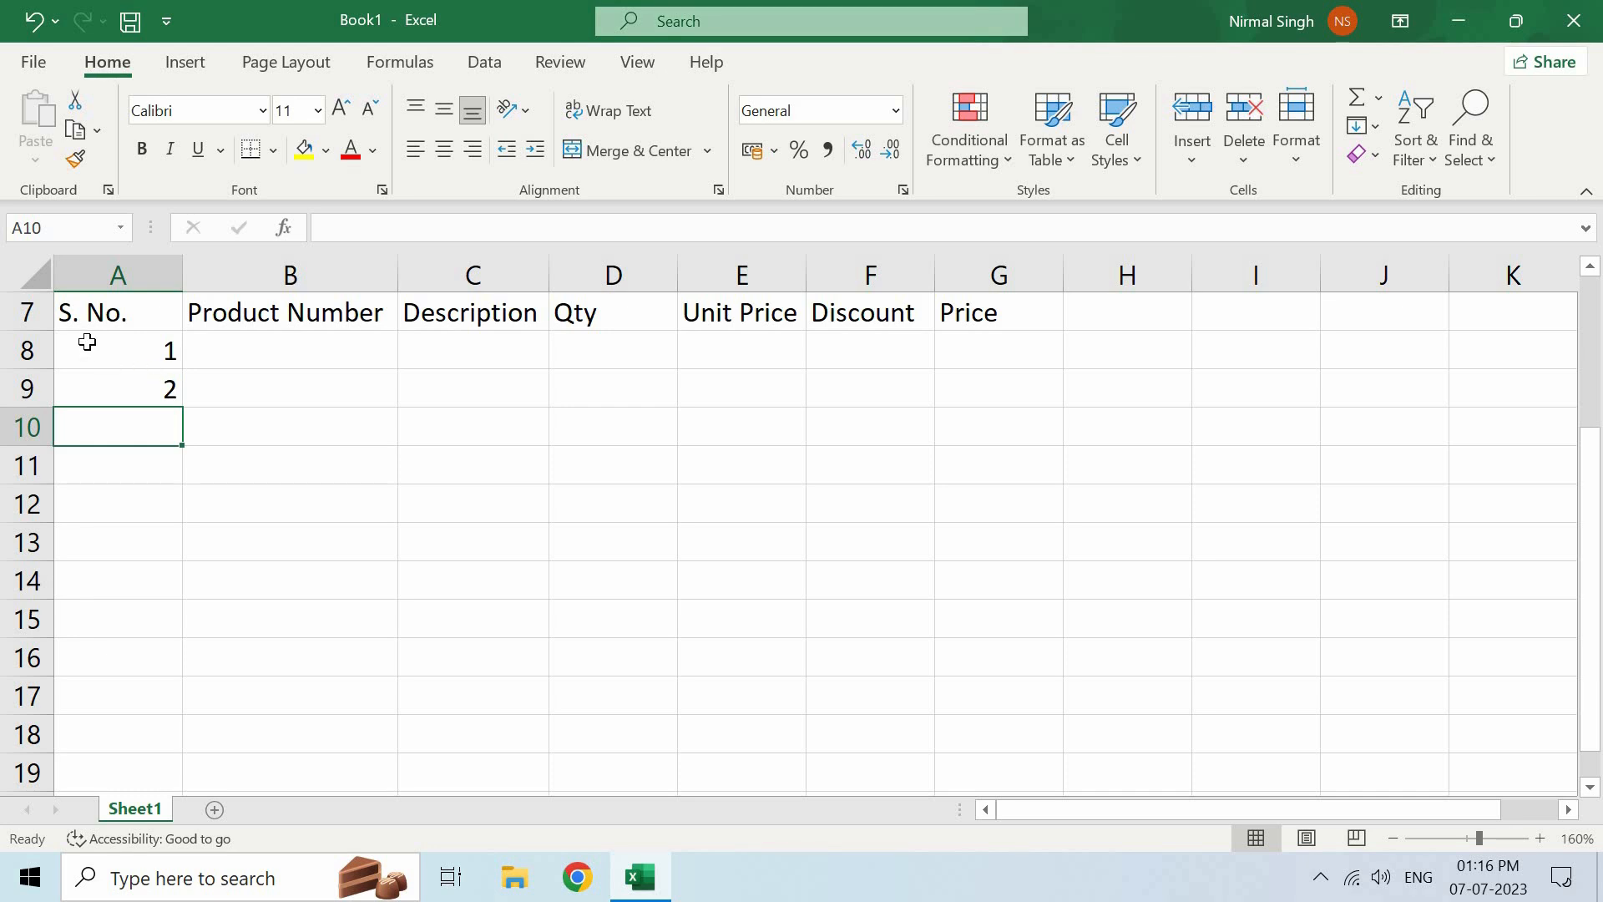
drag(87, 342, 152, 388)
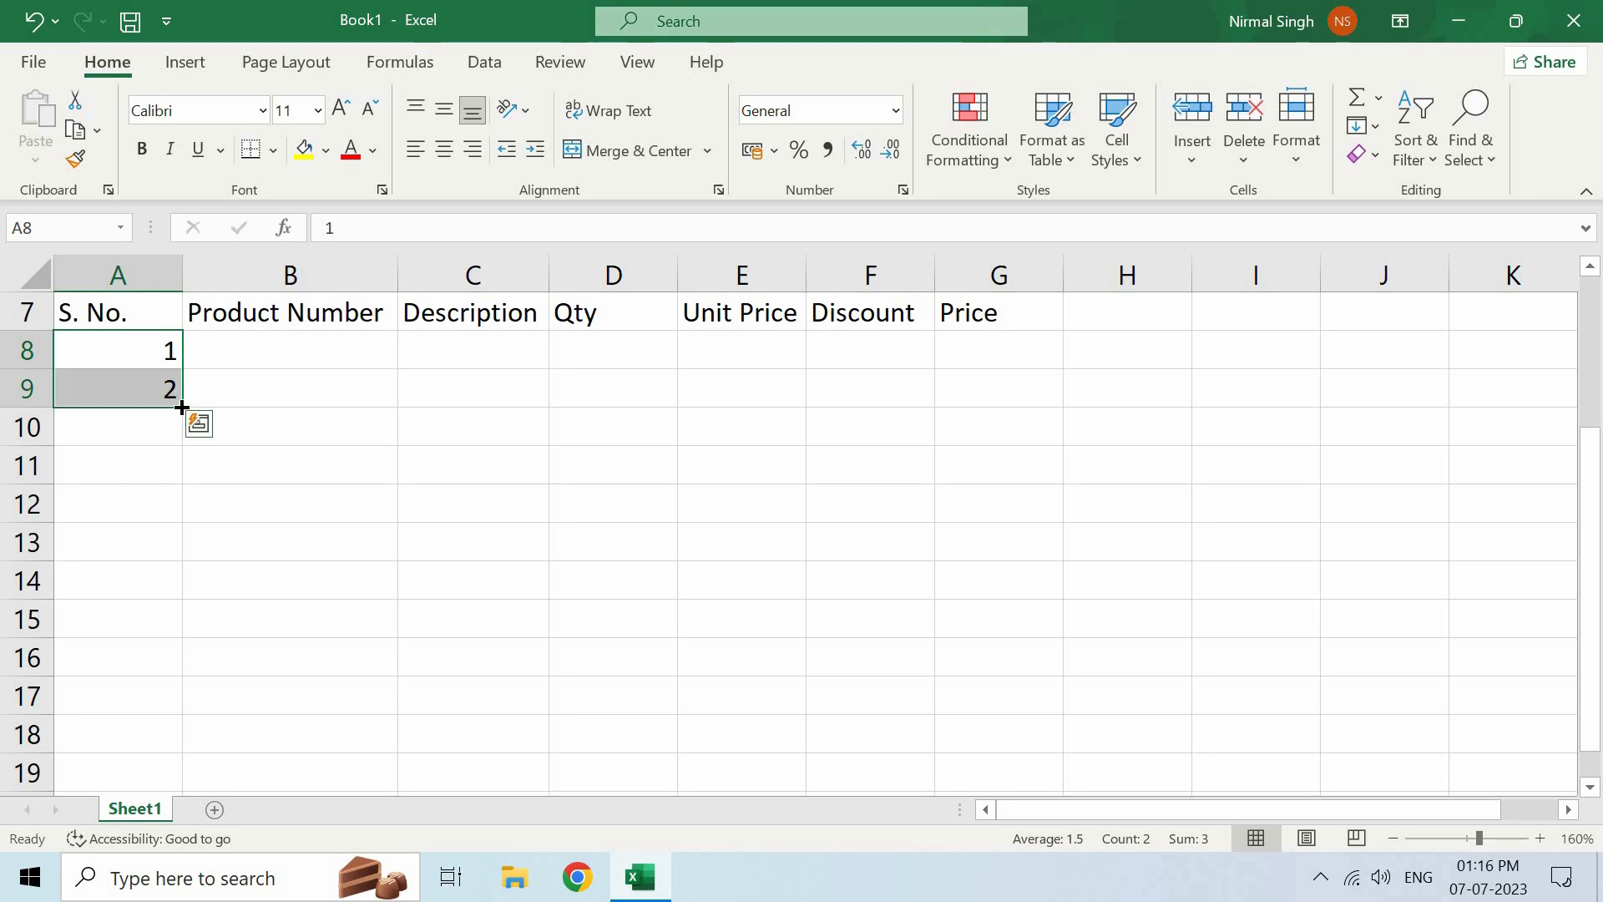
drag(182, 407, 173, 731)
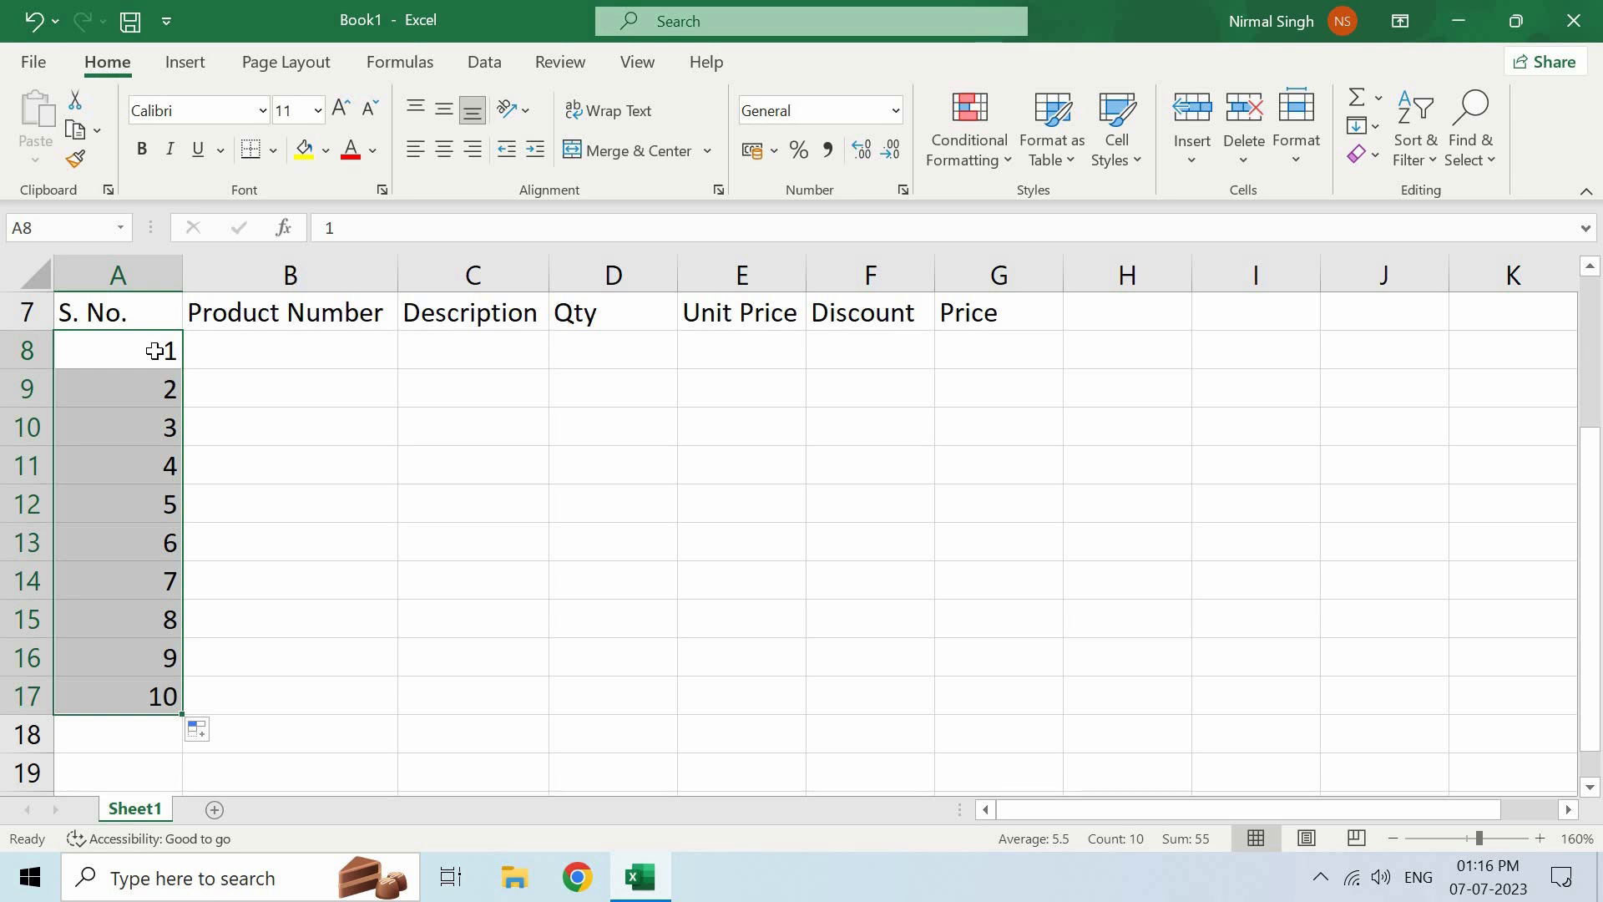
Enter the dates 01-07-2023 and 02-07-2023 in B8 and B9, and extend the date series down to B17.
key(Right)
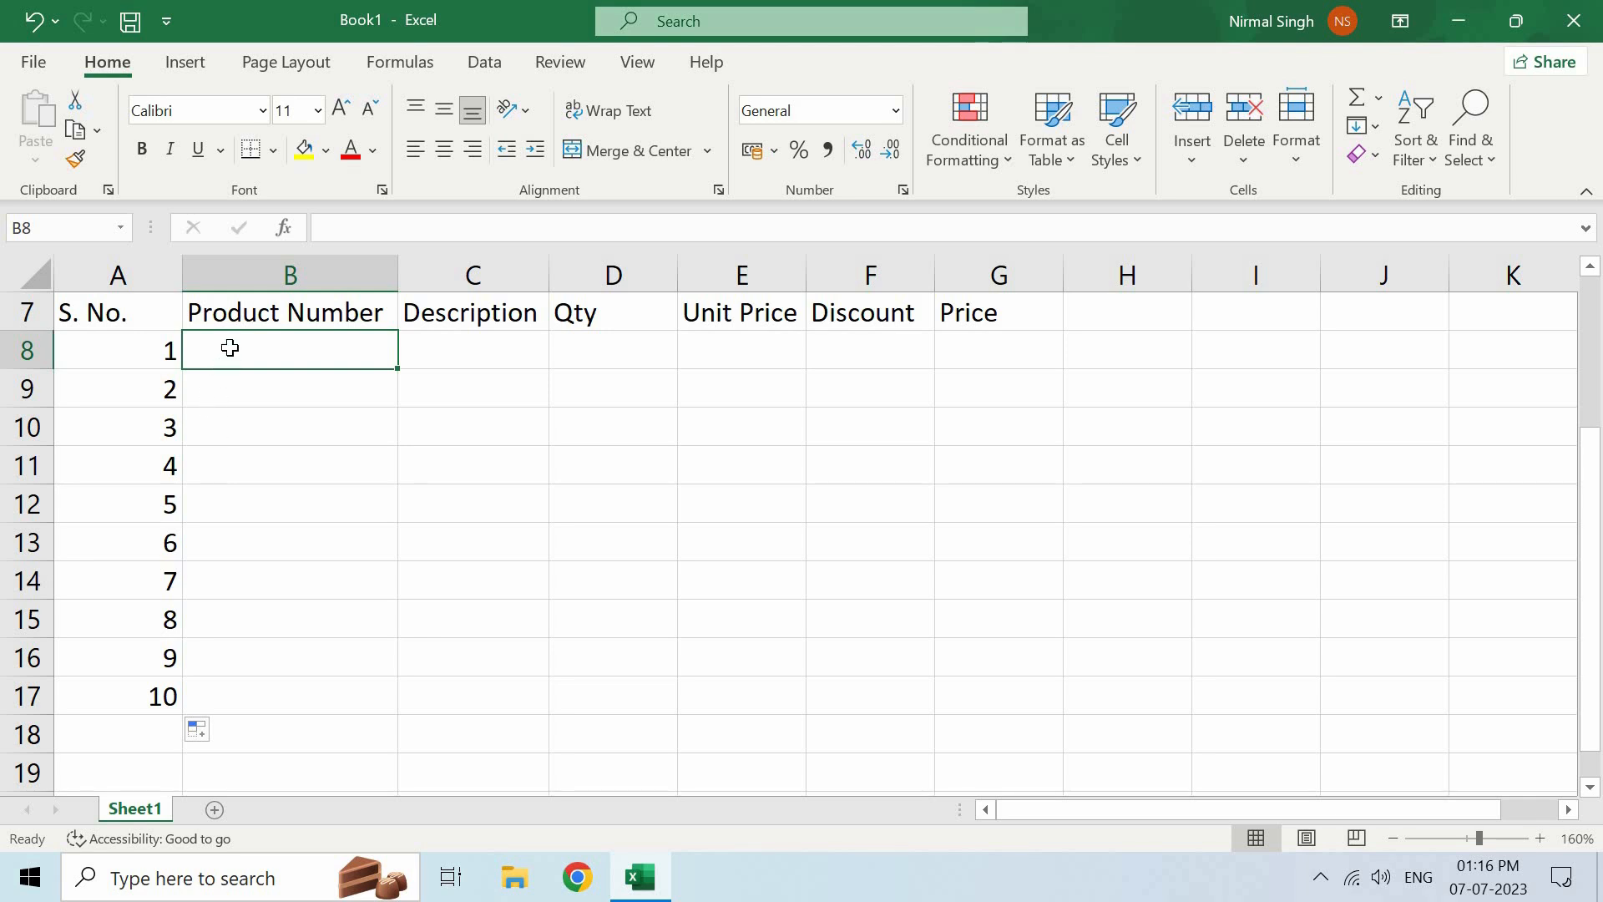
text(01-0)
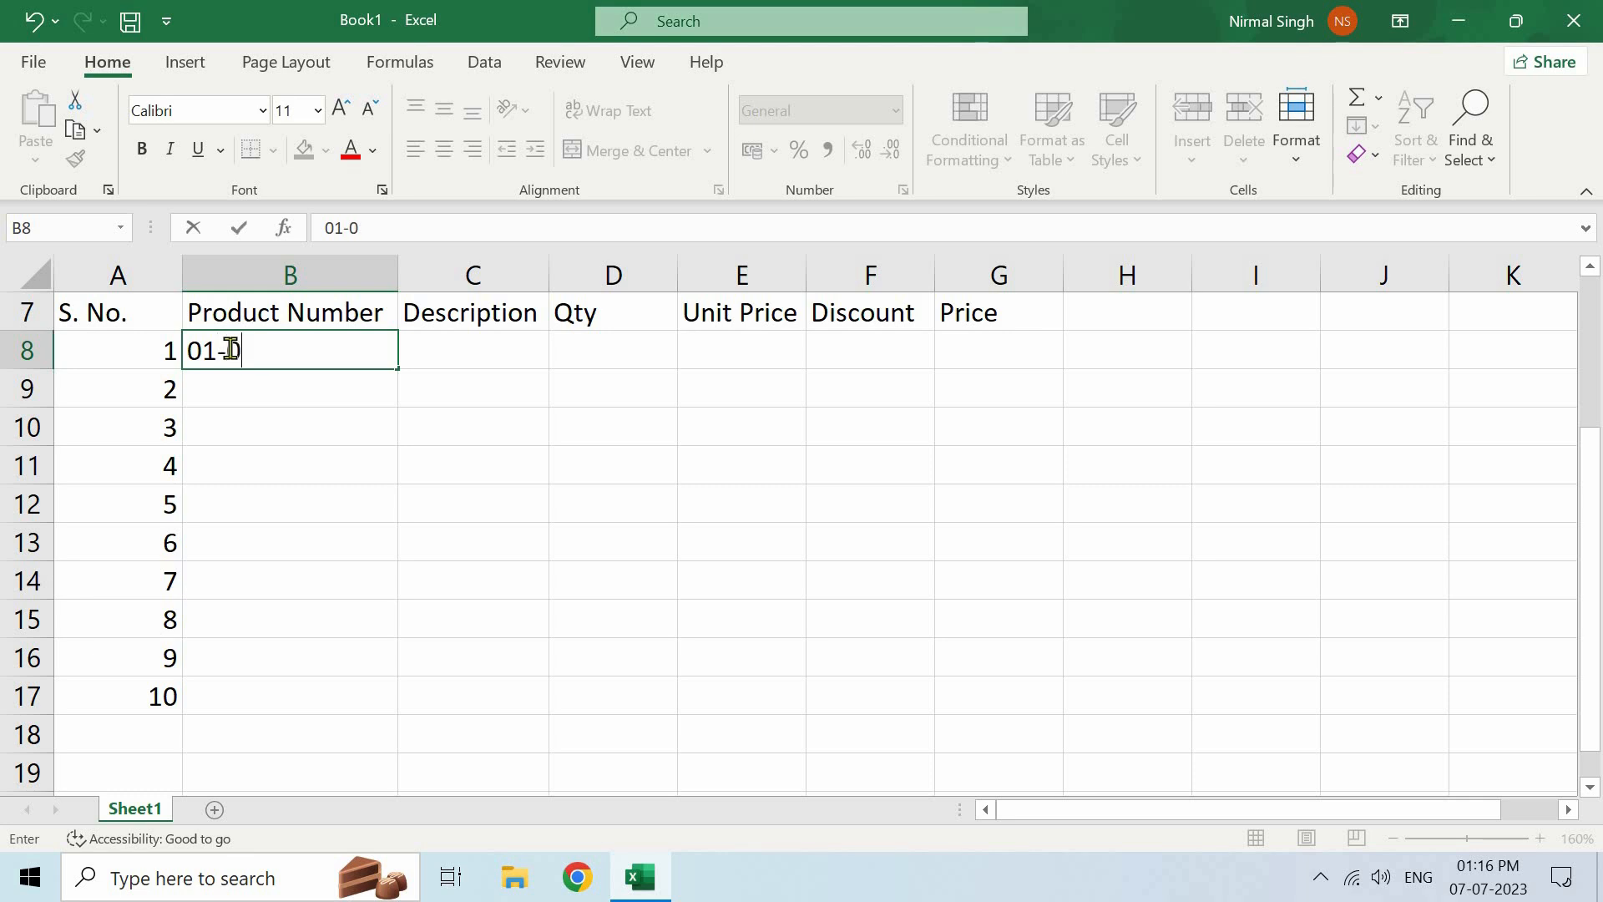
text(7-2023)
key(Return)
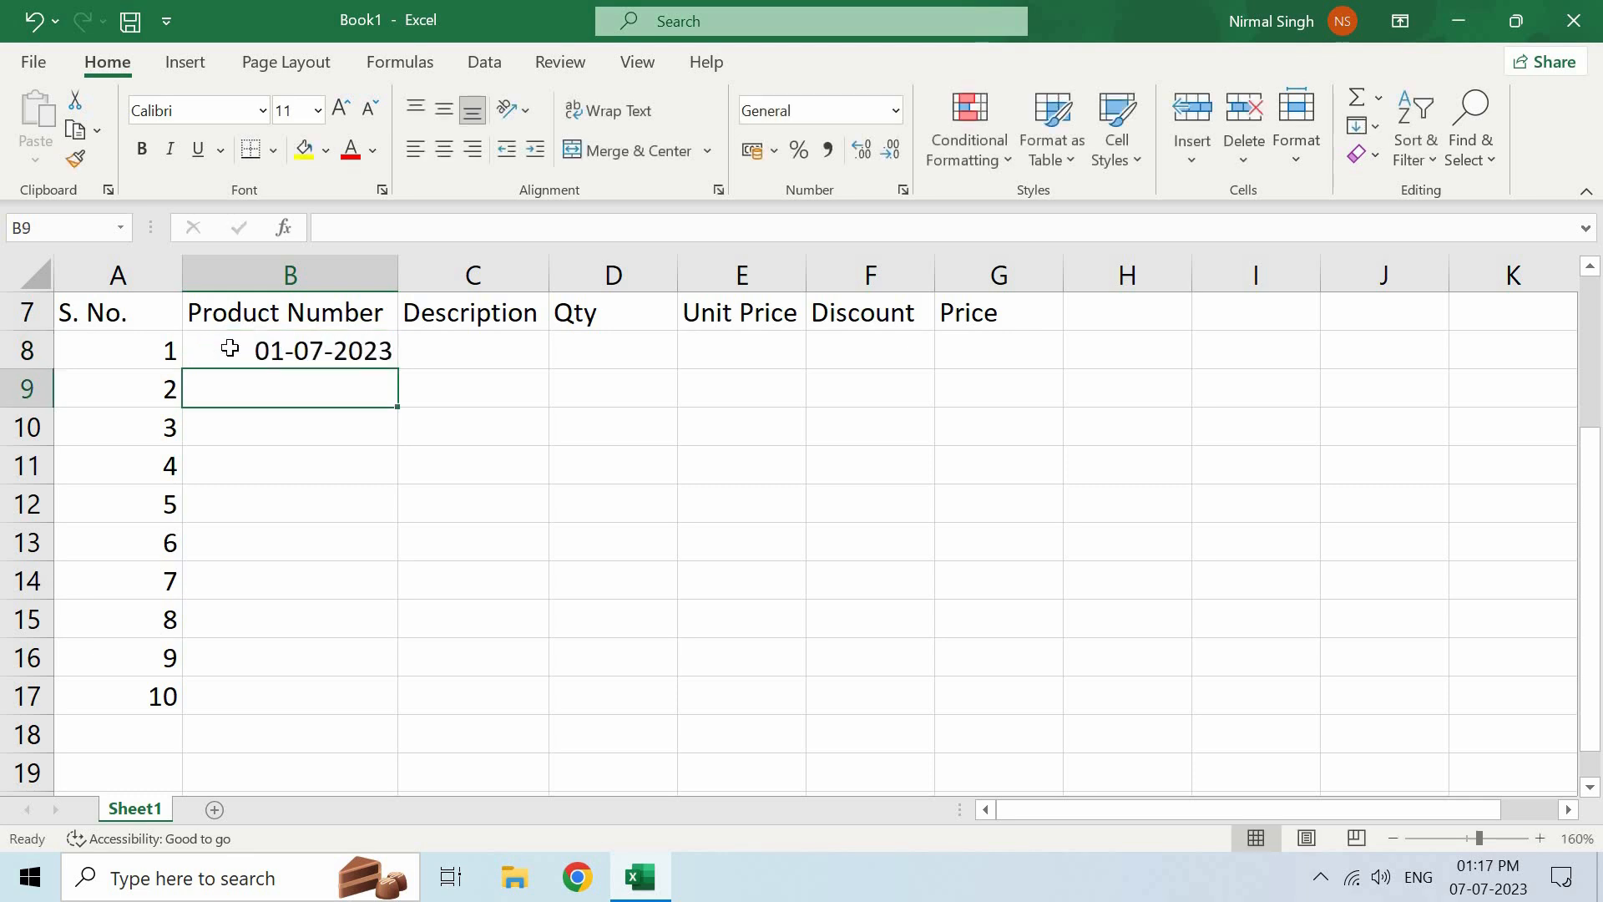
text(02-07-2023)
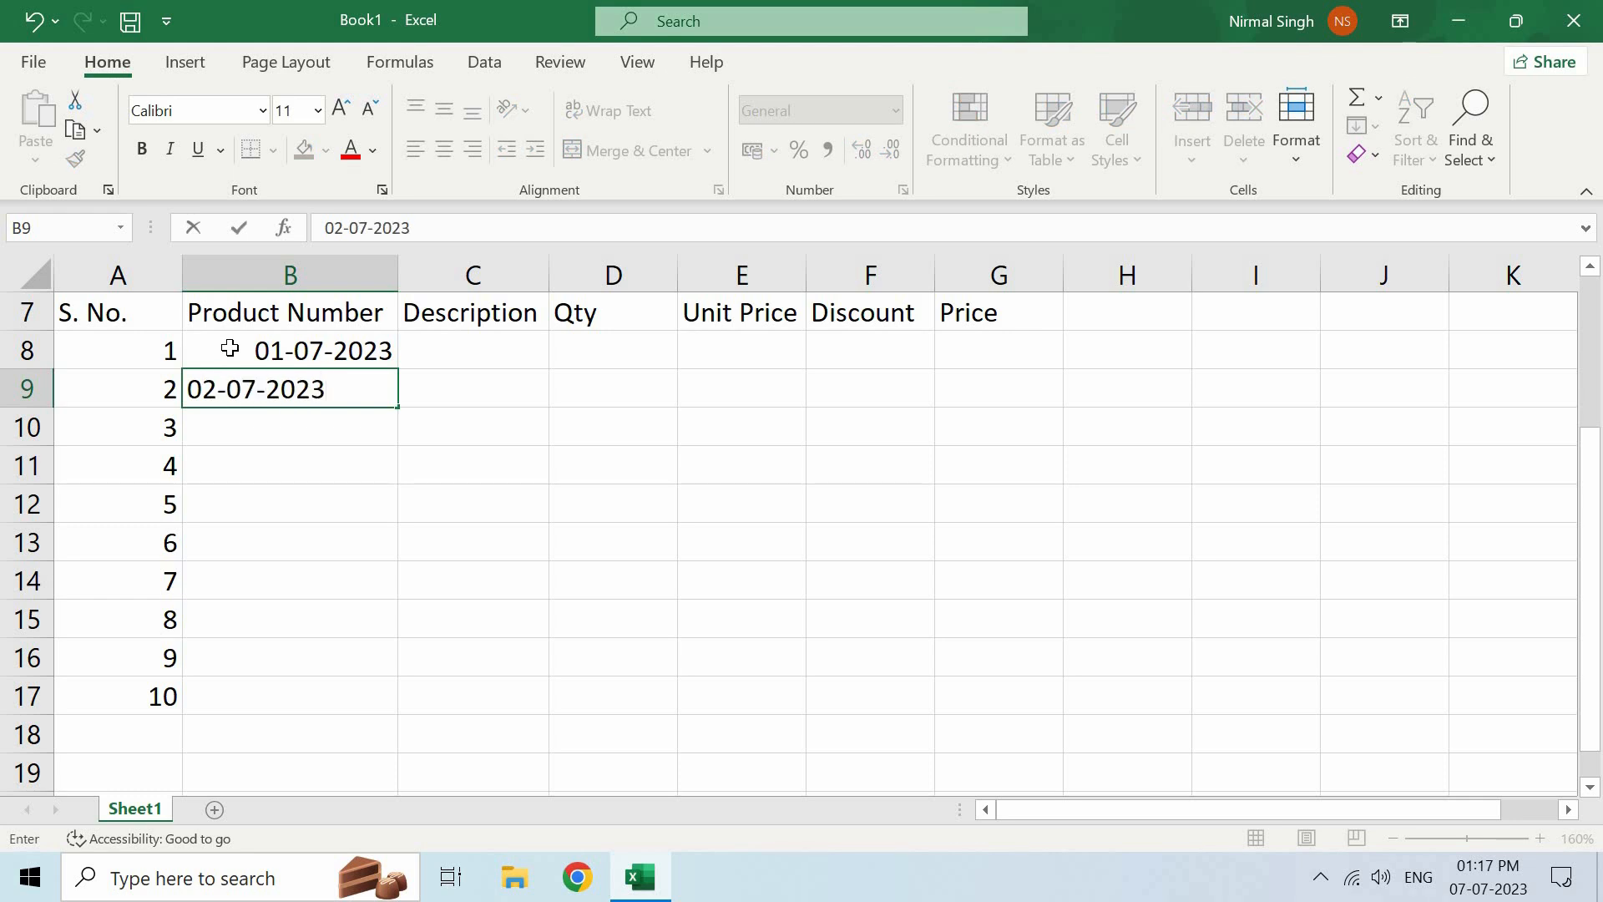
key(Return)
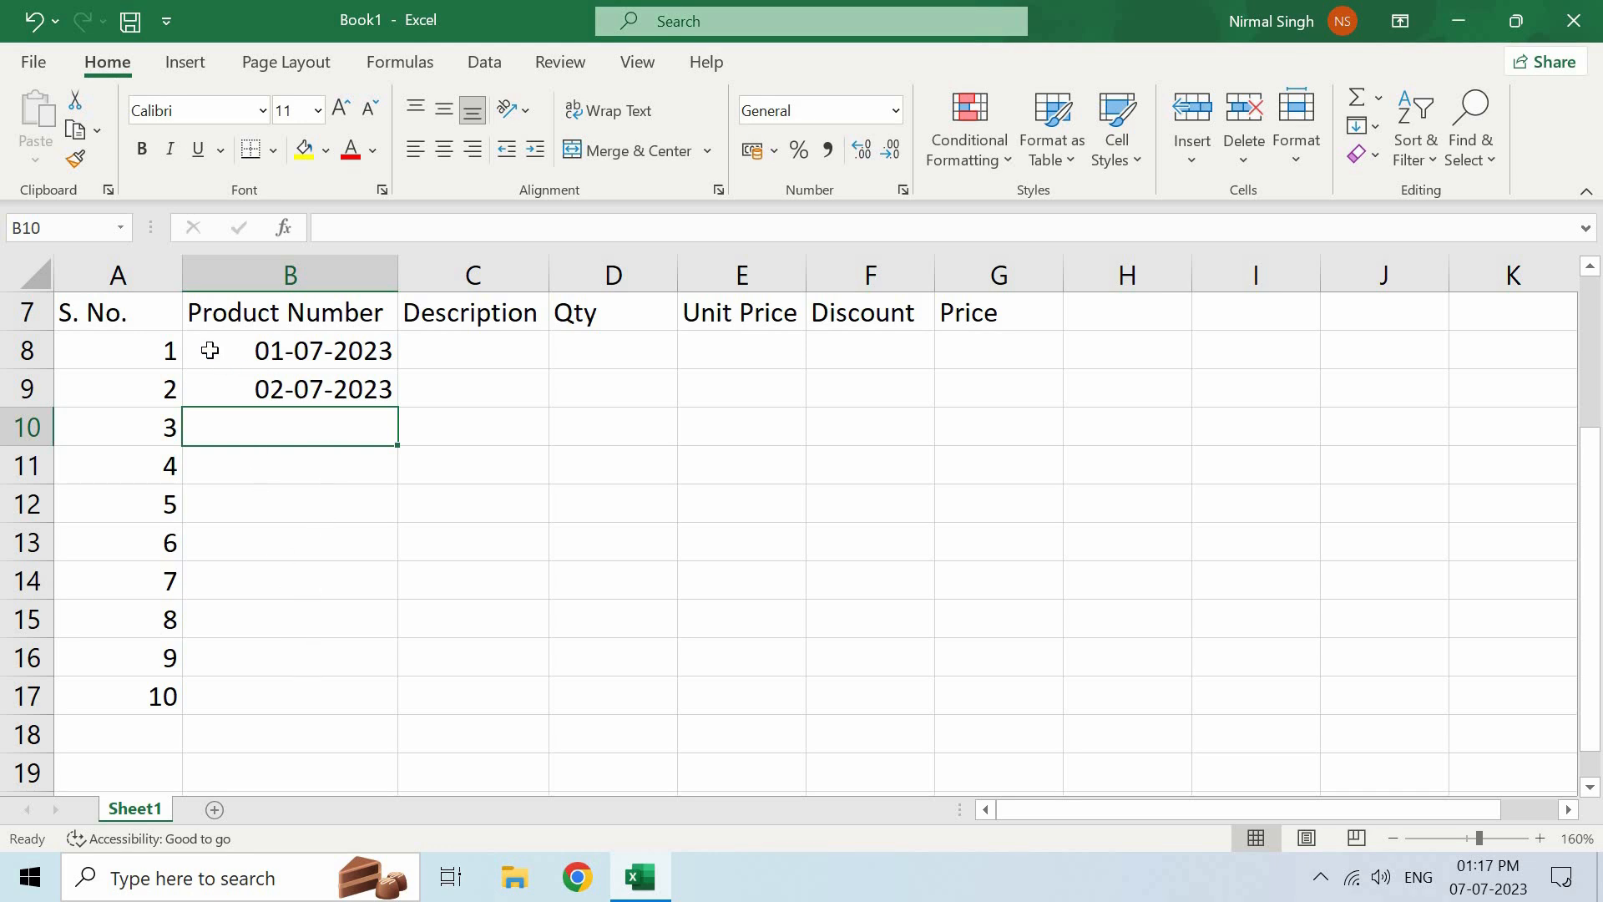
click(321, 358)
shift+click(338, 389)
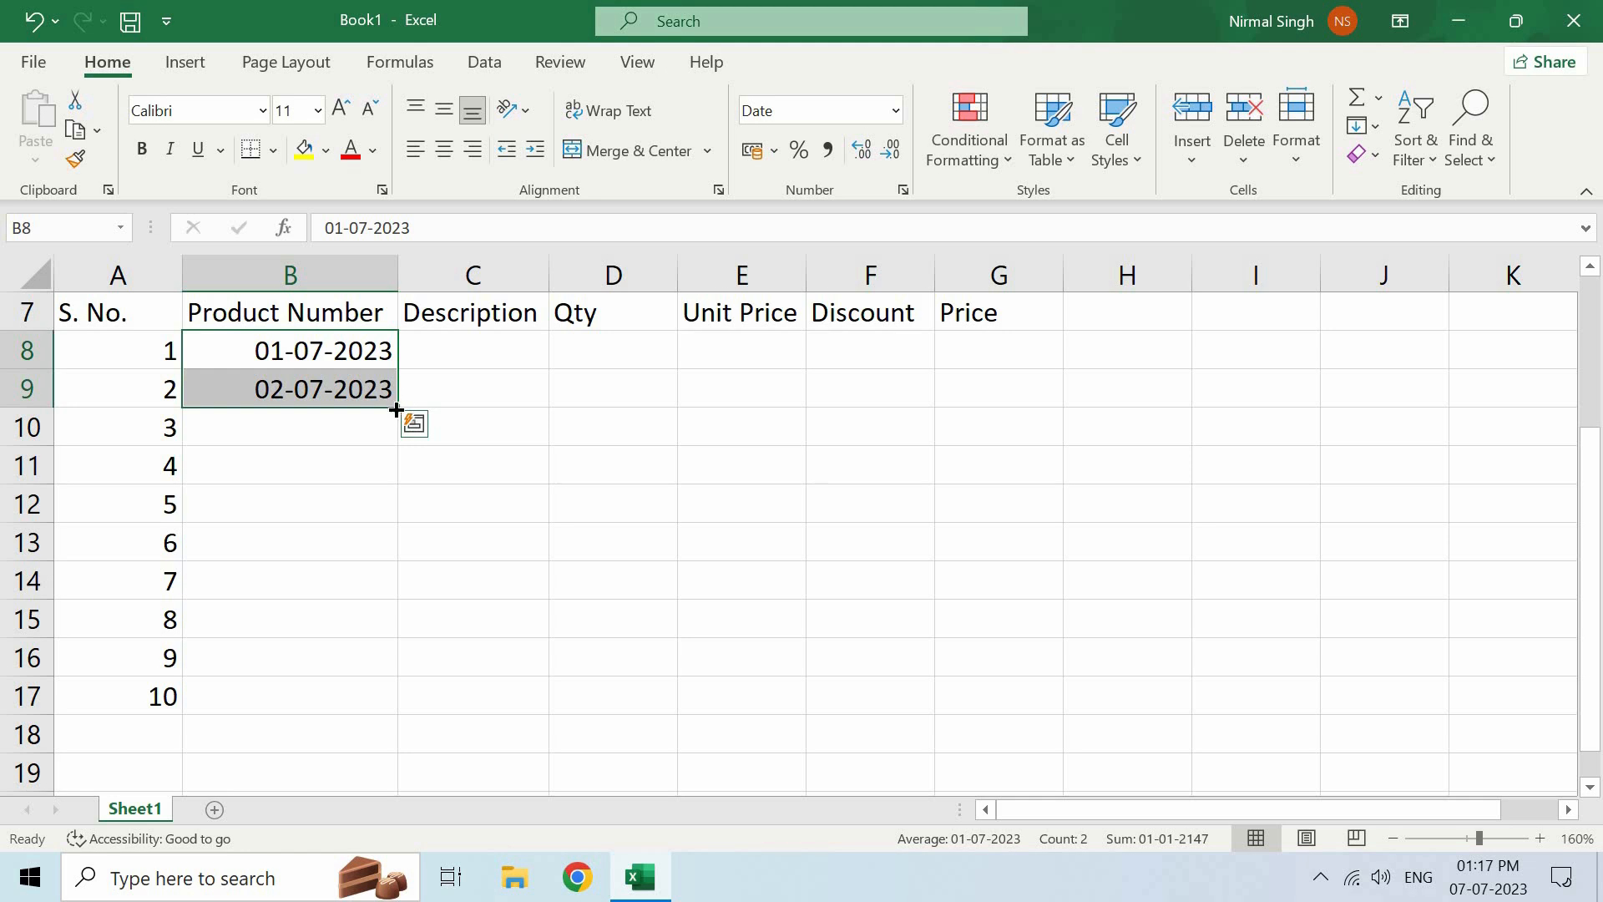
drag(396, 407, 389, 696)
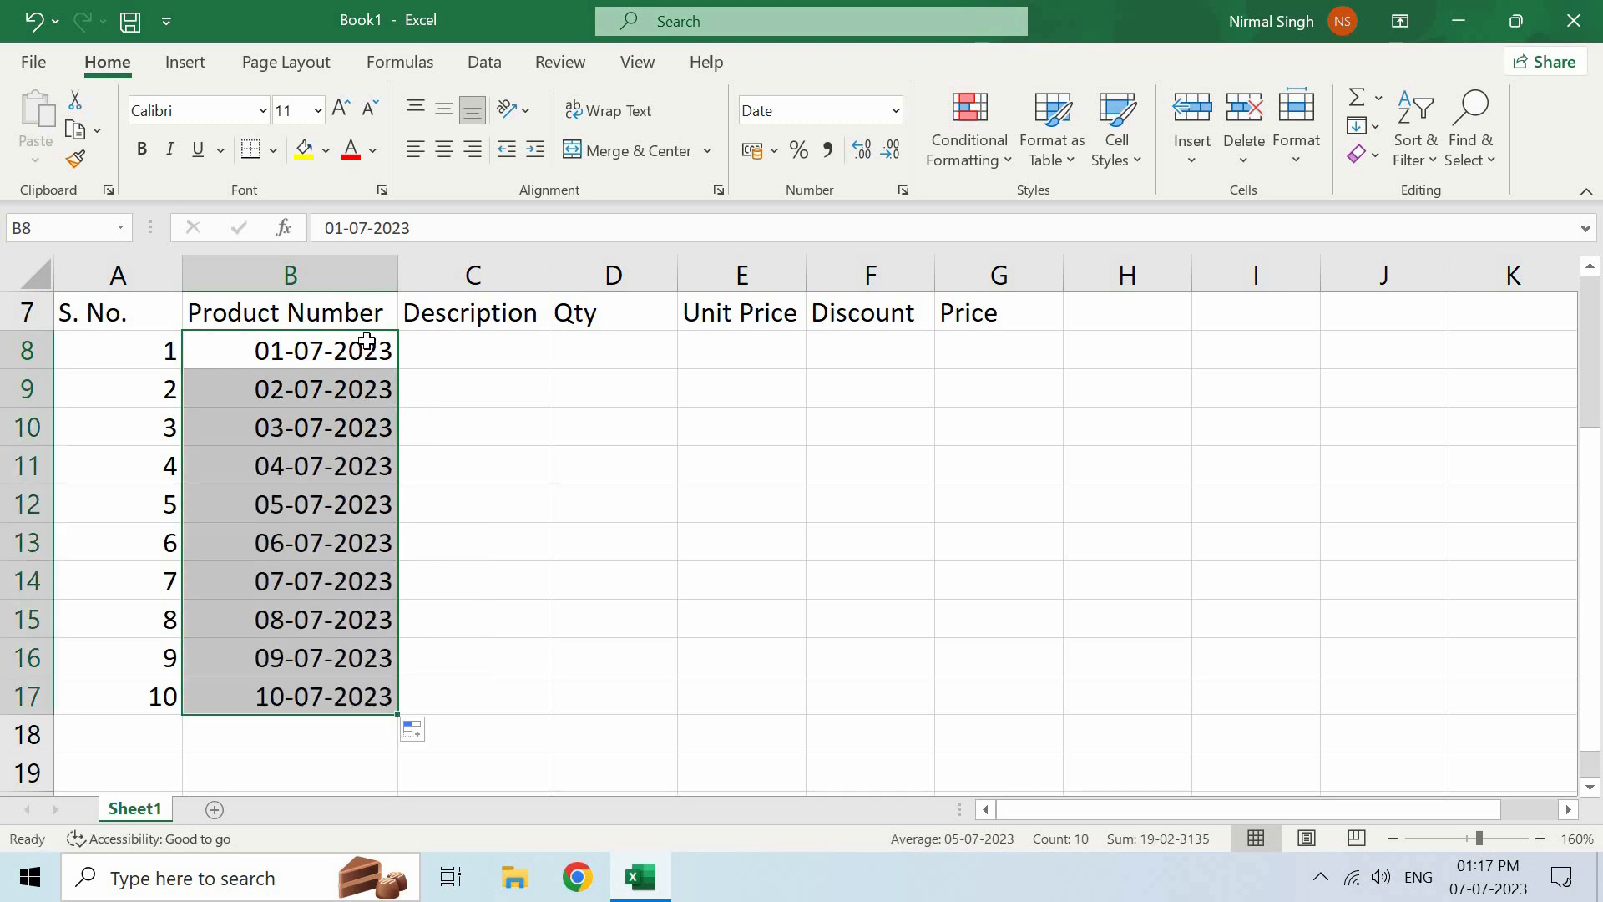
Copy the Description heading from C7 down to cell C17 with the fill handle.
click(432, 354)
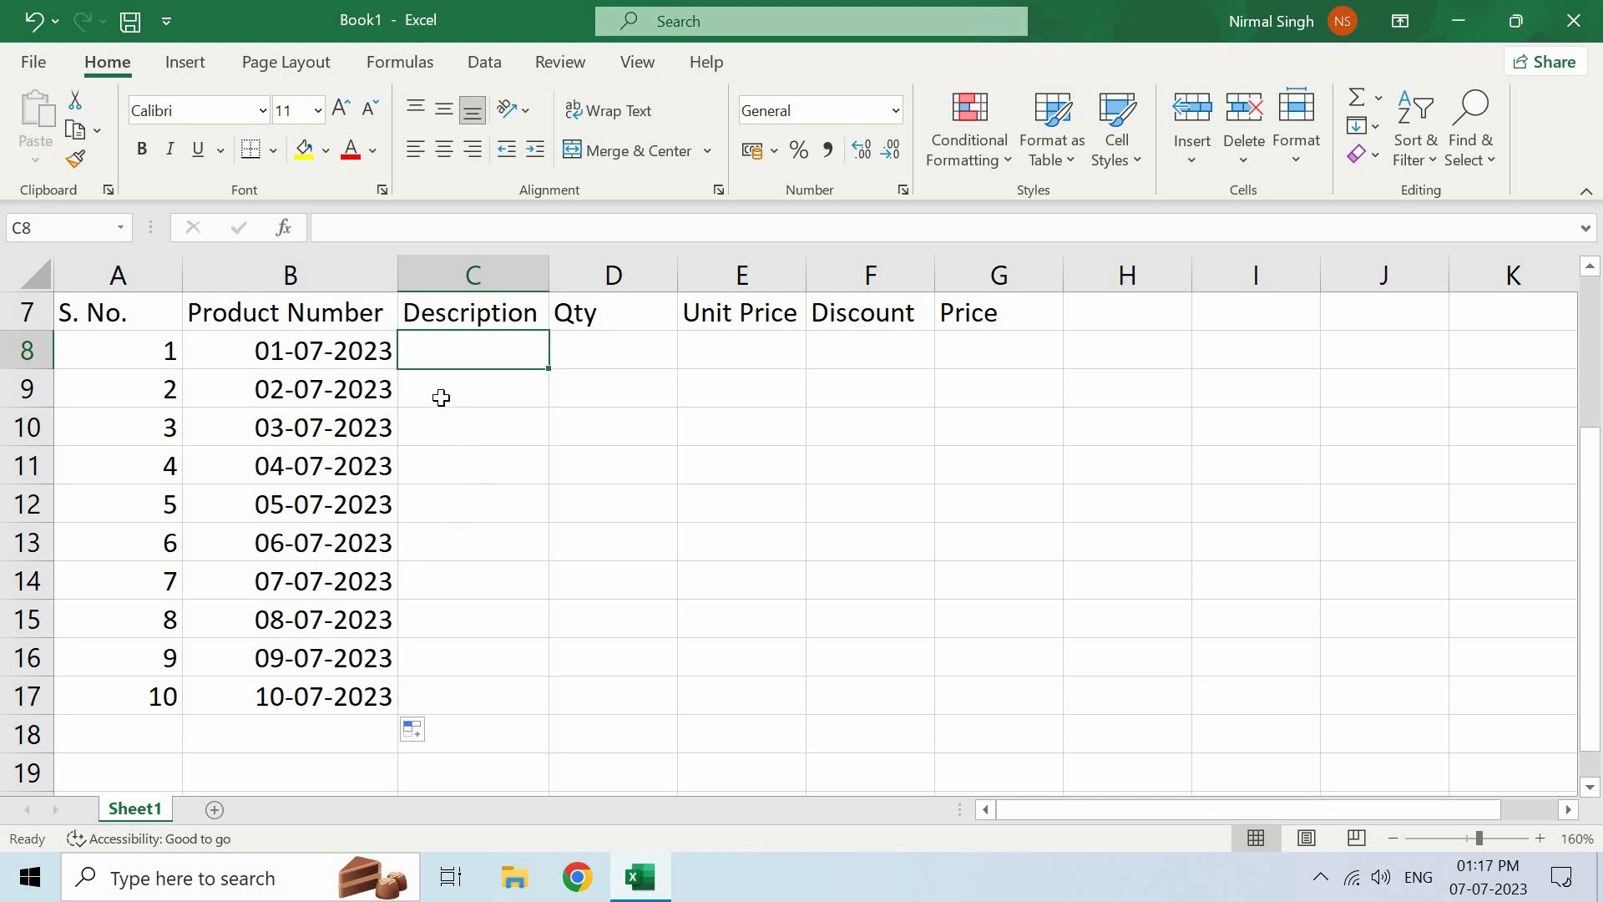
click(452, 315)
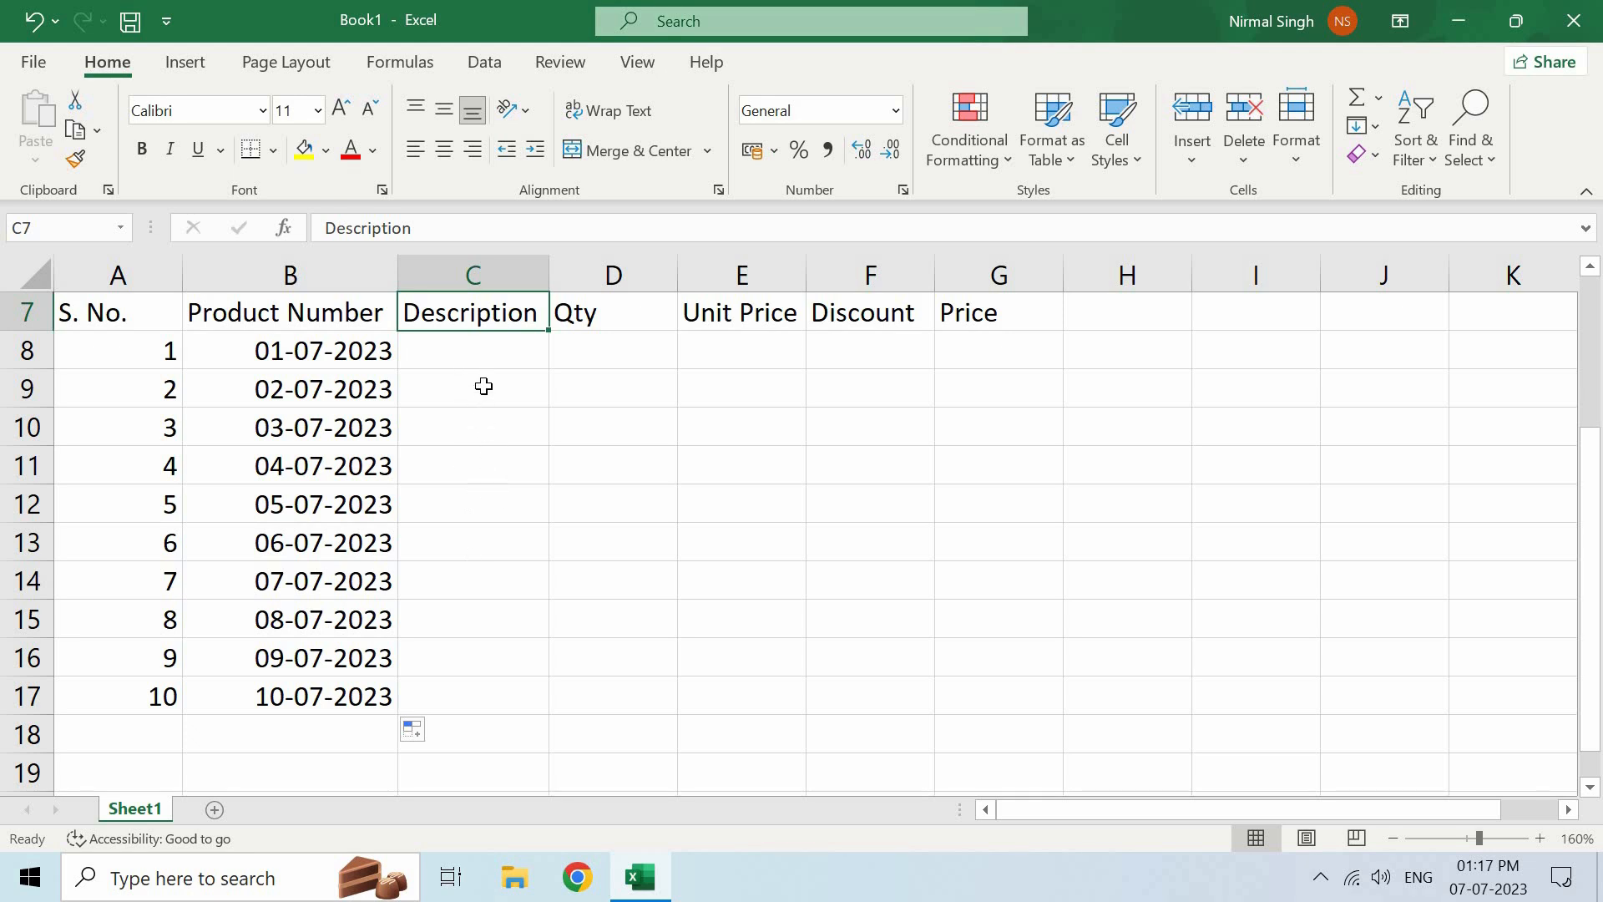
drag(548, 331, 544, 709)
click(571, 337)
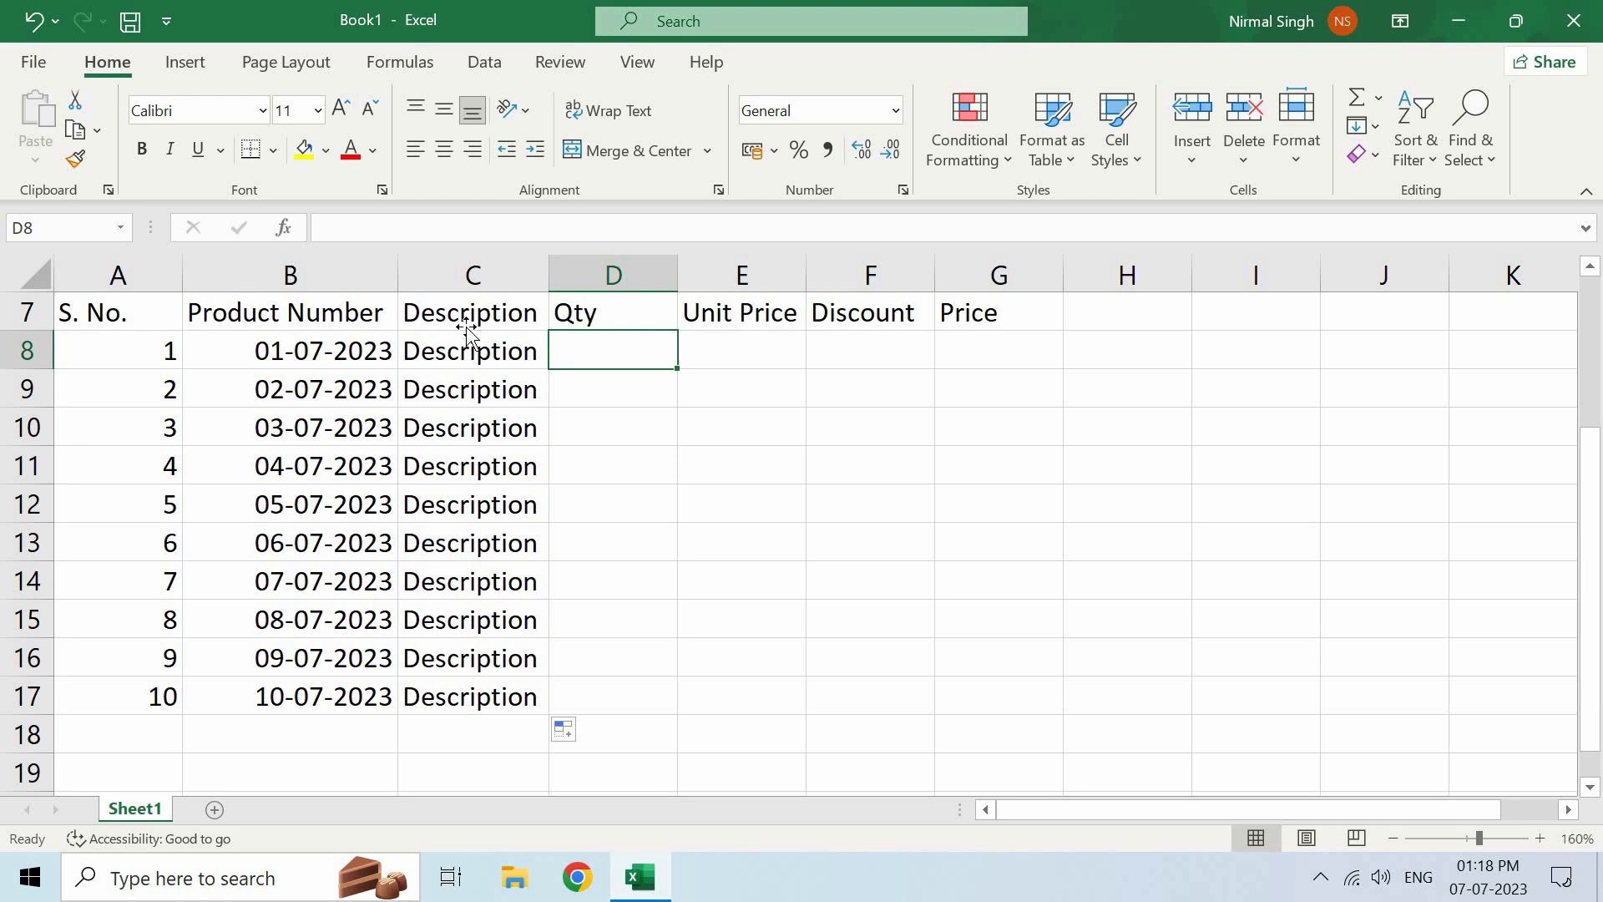
Undo the Description fill in column C and the date entries in column B.
key(ctrl+z)
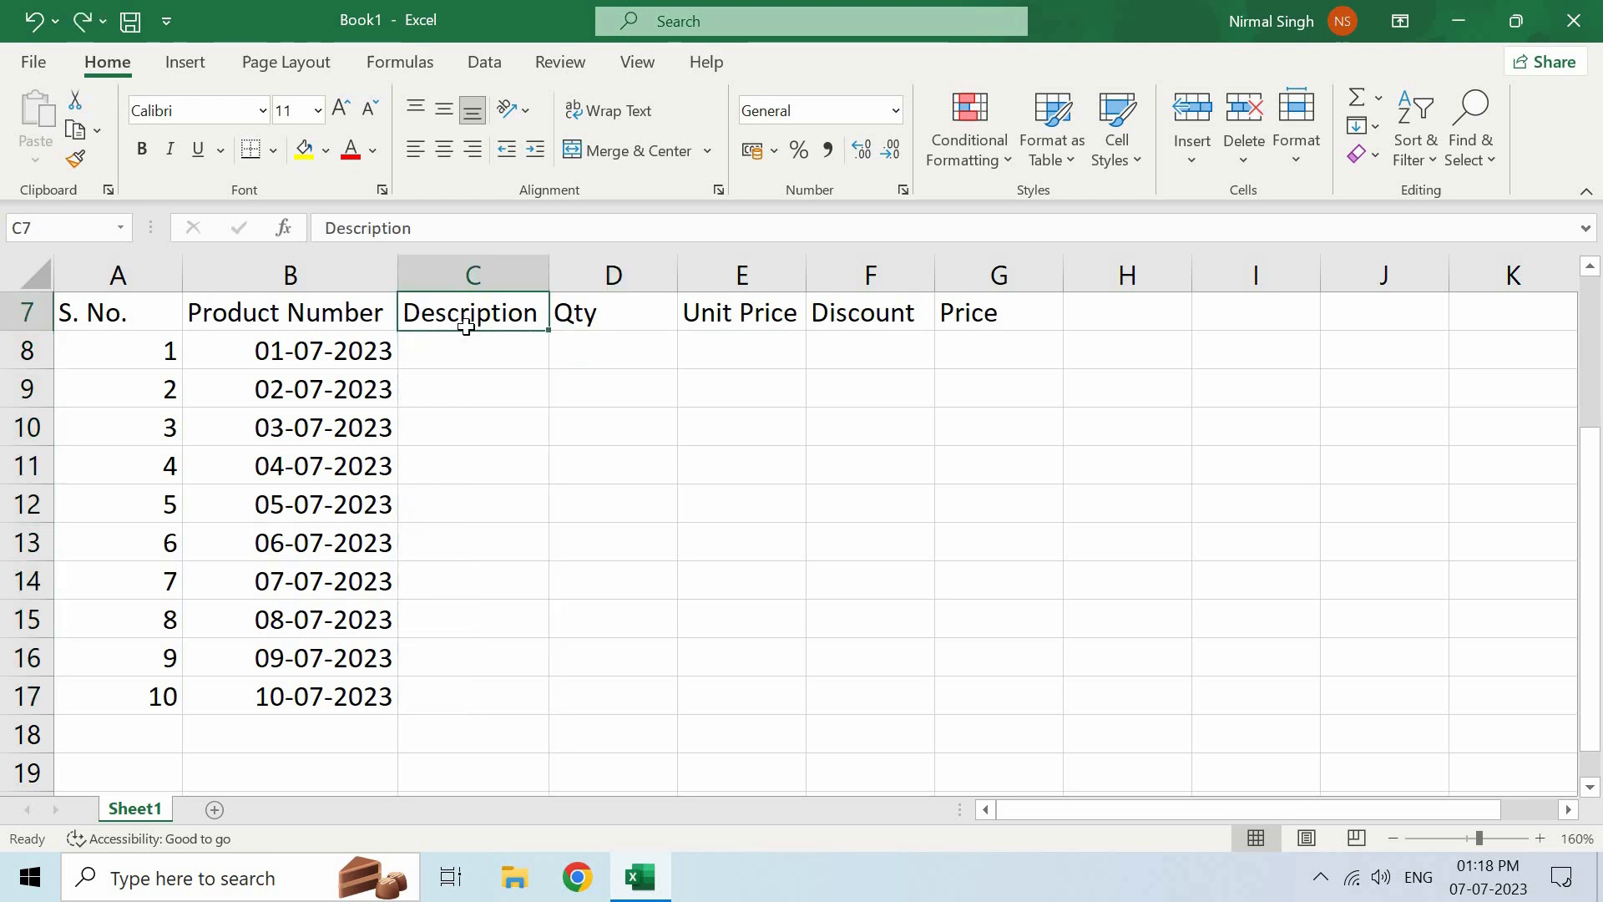
key(ctrl+z)
key(ctrl+z)
key(ctrl+z)
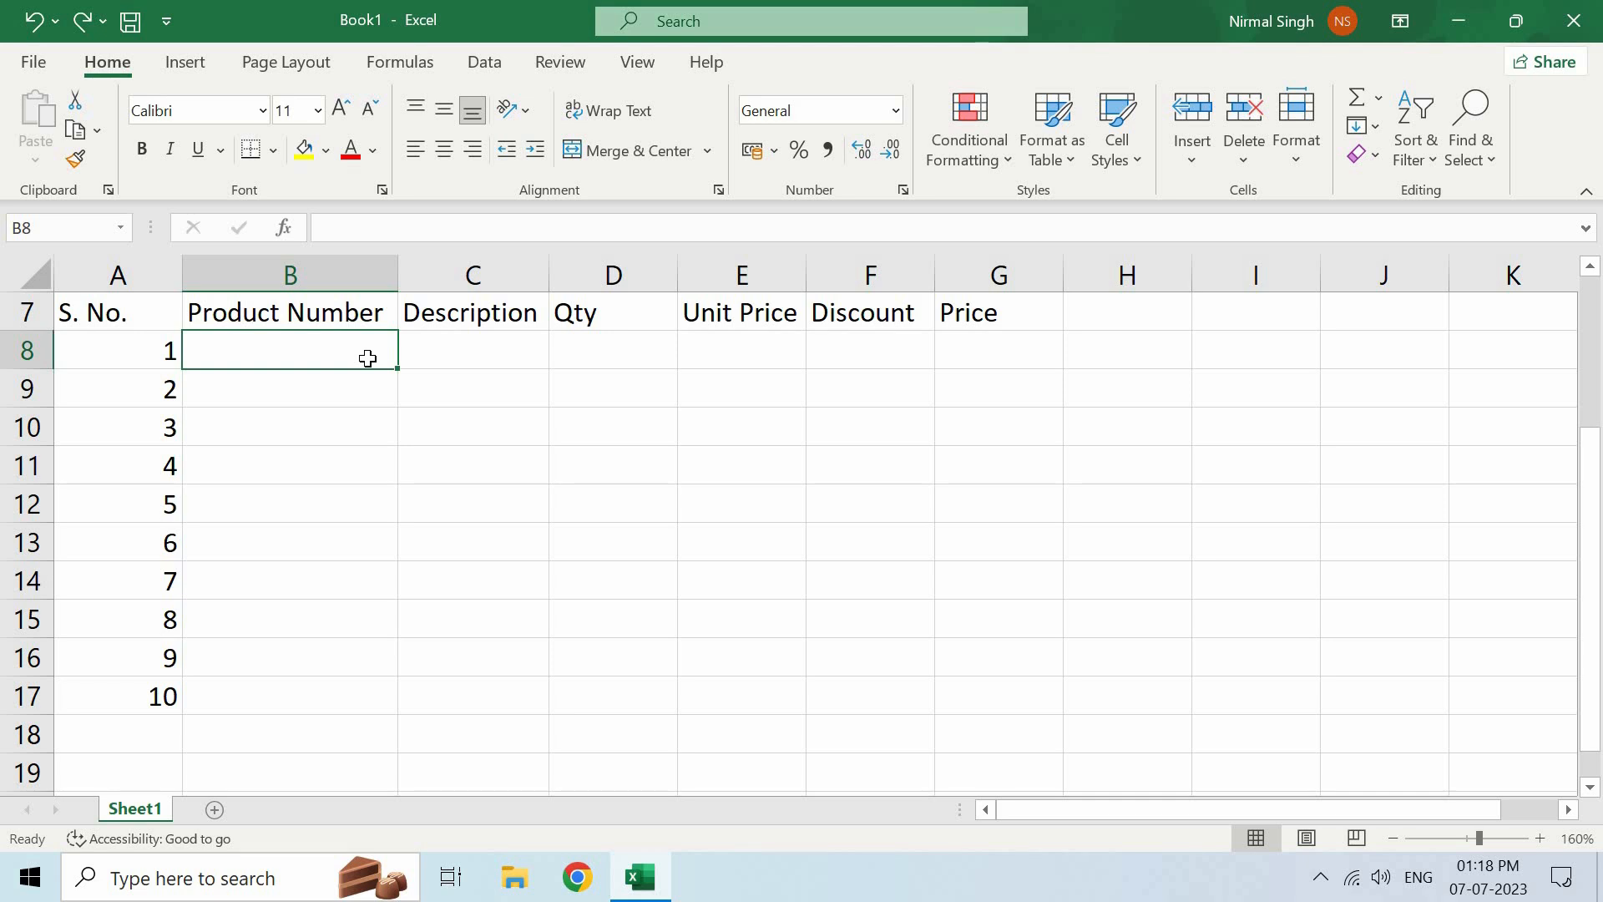
Enter the product numbers #001 and #002 in B8 and B9, and extend the series down to B17.
text(#001)
key(Return)
text(#002)
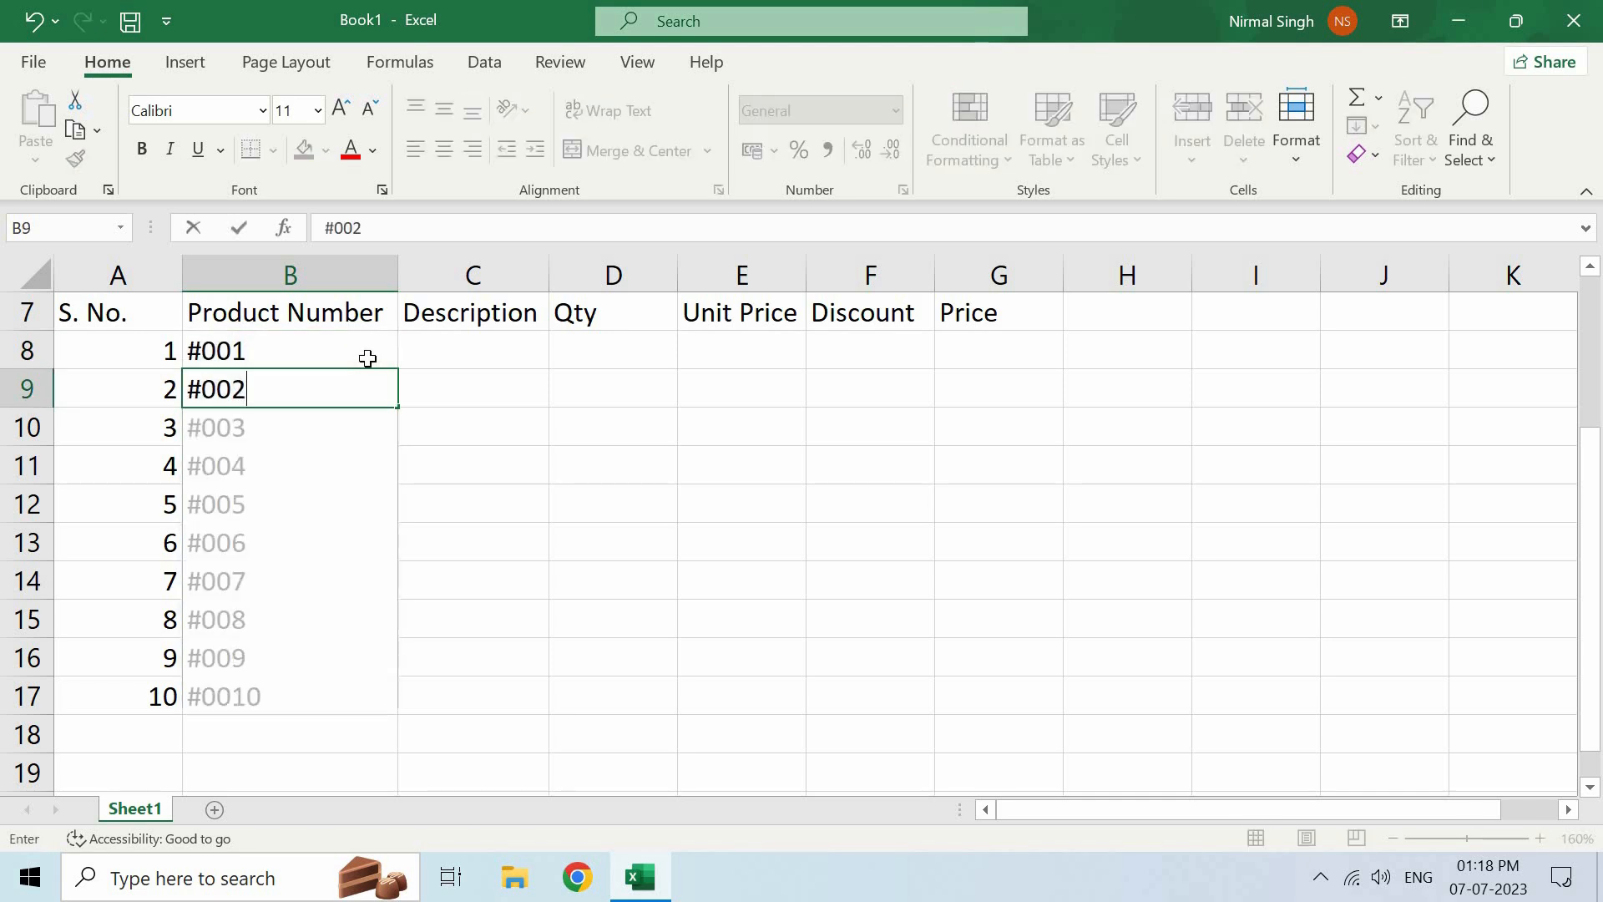
key(Return)
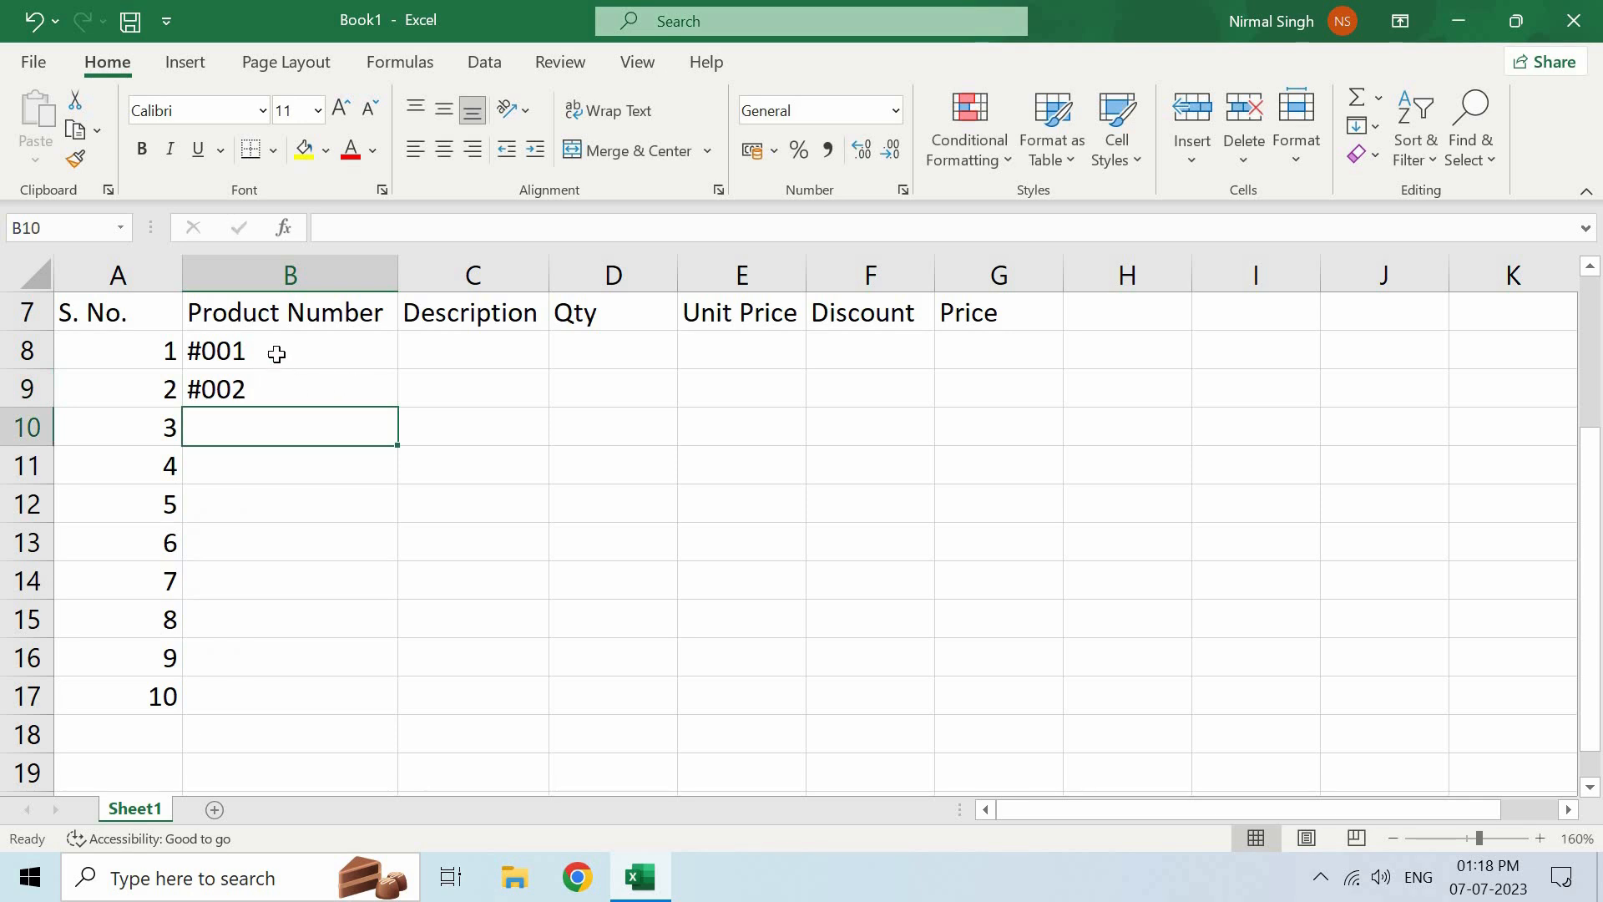
key(Up)
key(Up)
key(shift+Down)
drag(398, 407, 394, 704)
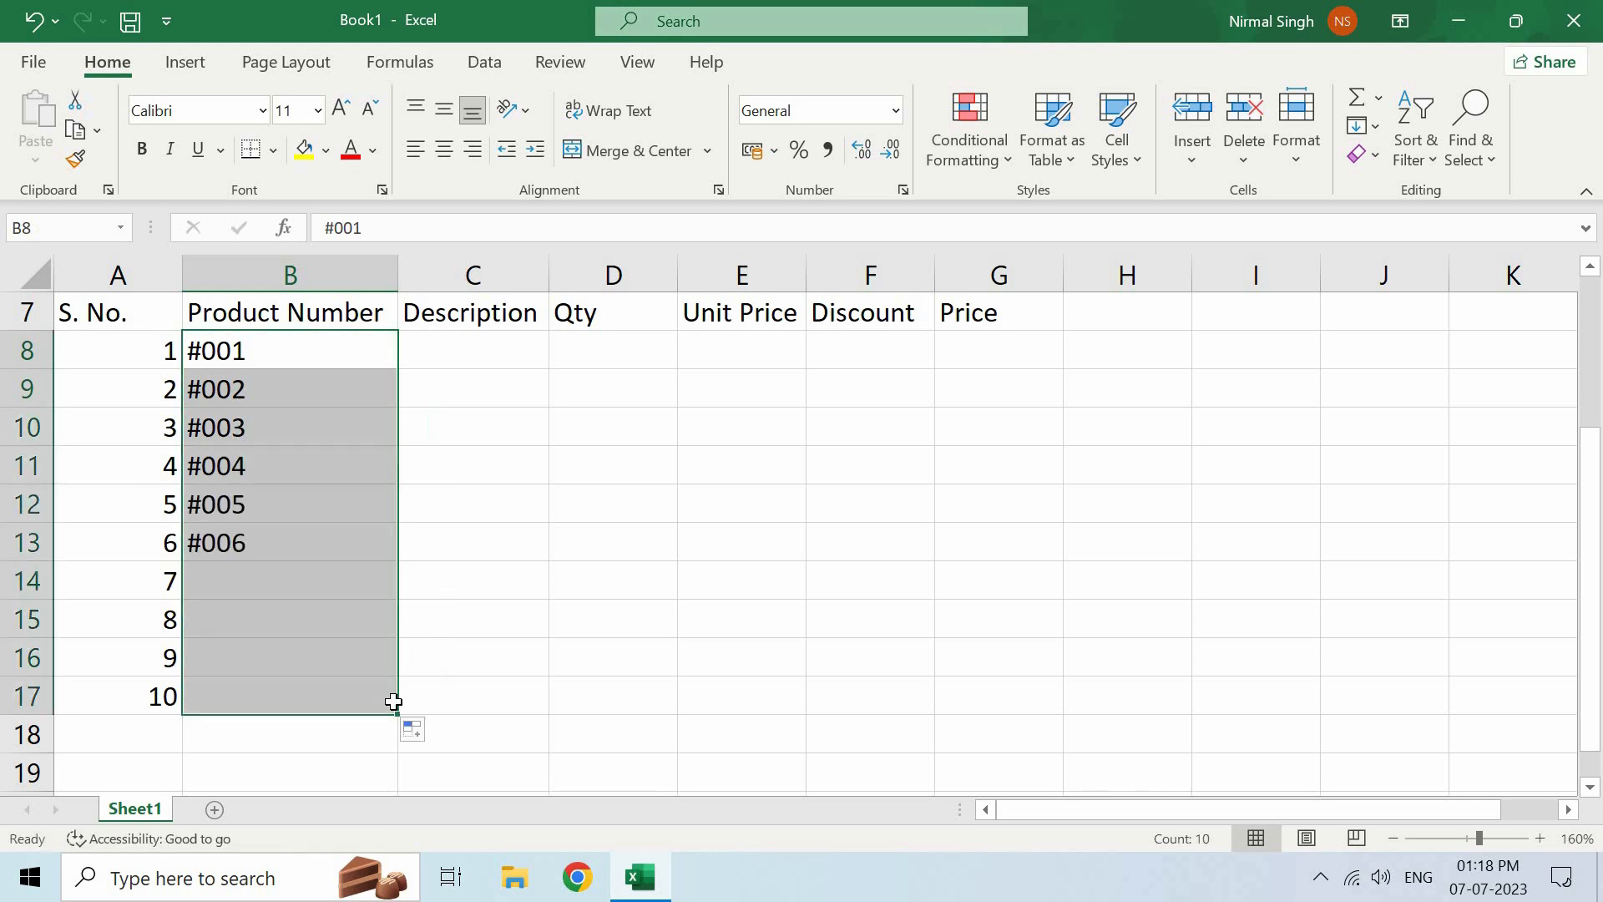
Enter the descriptions Jeans, Kurti, Jacket and Skirt in cells C8 to C11.
click(446, 348)
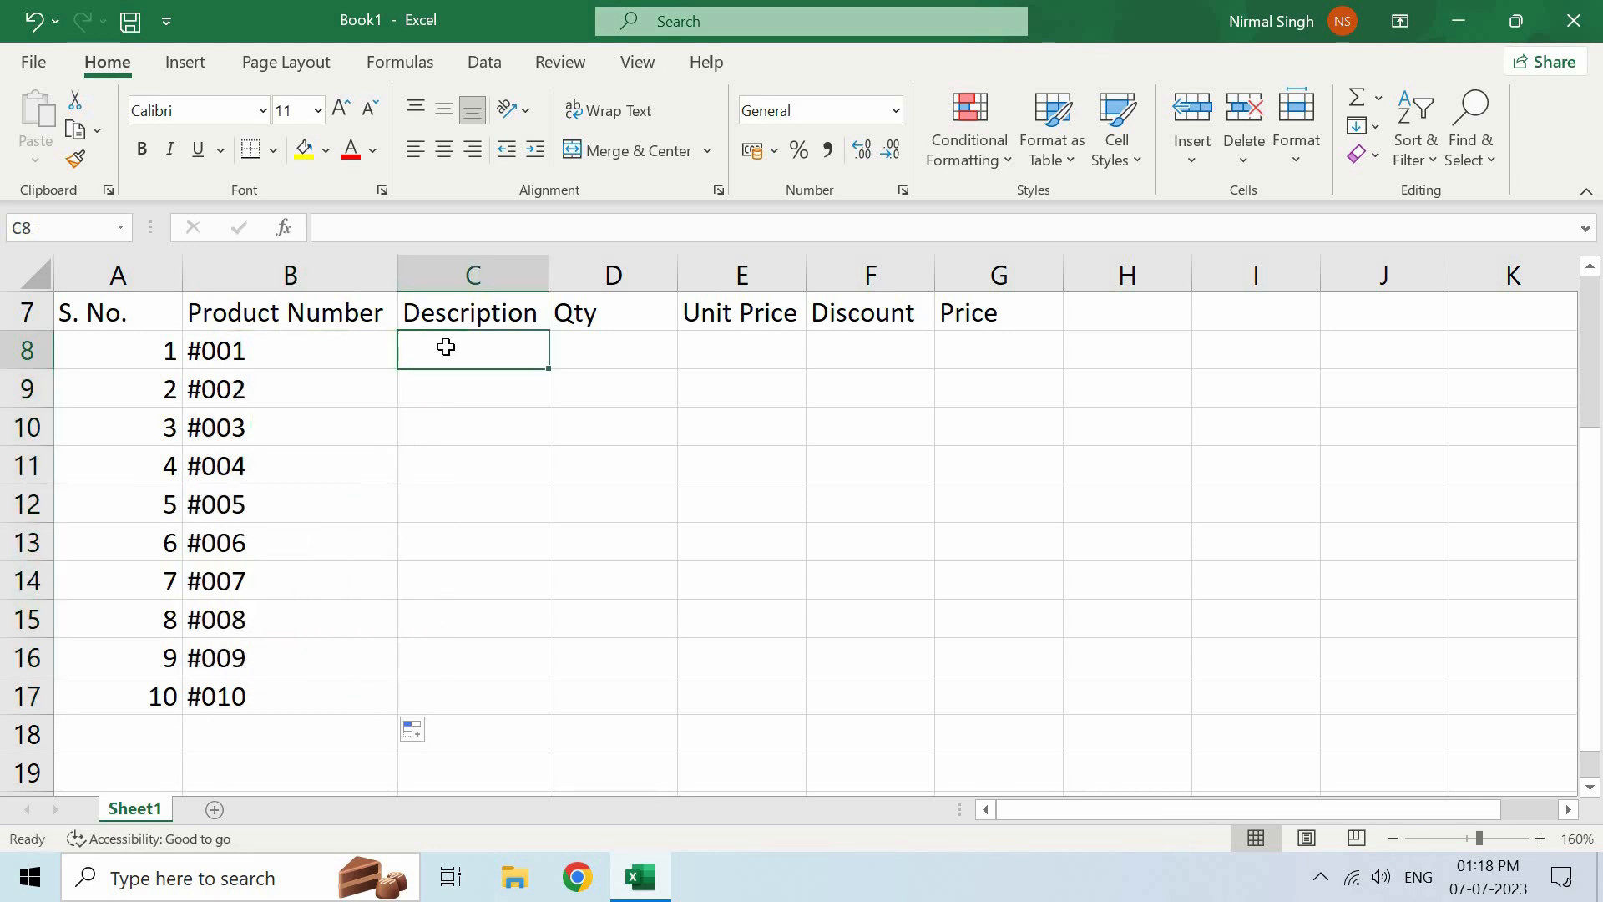
text(Jeans)
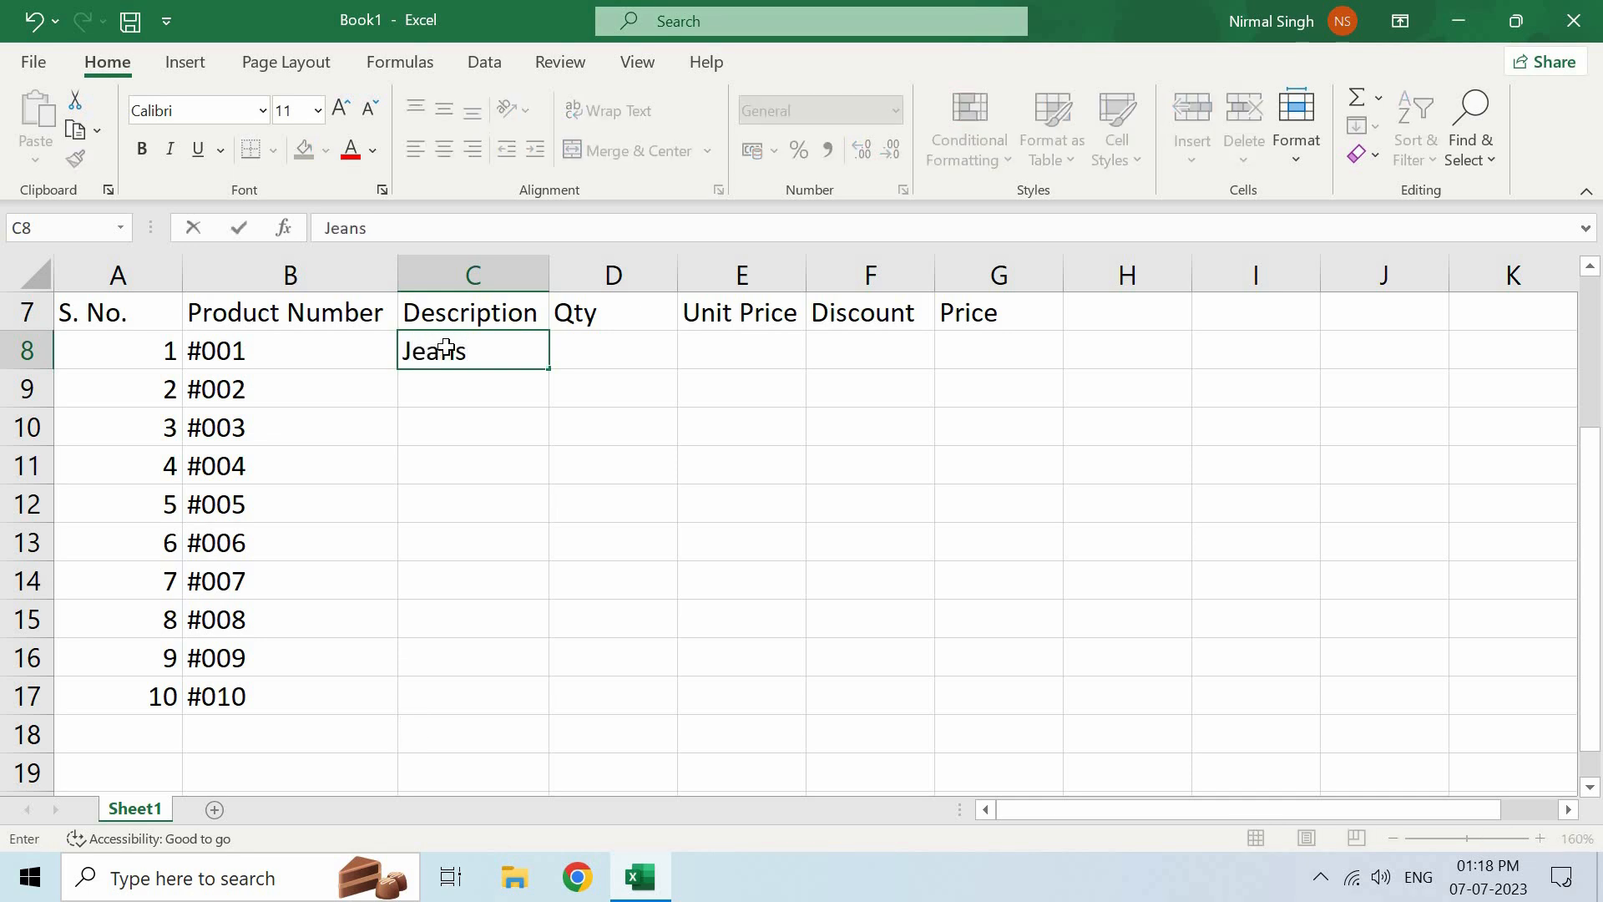
key(Return)
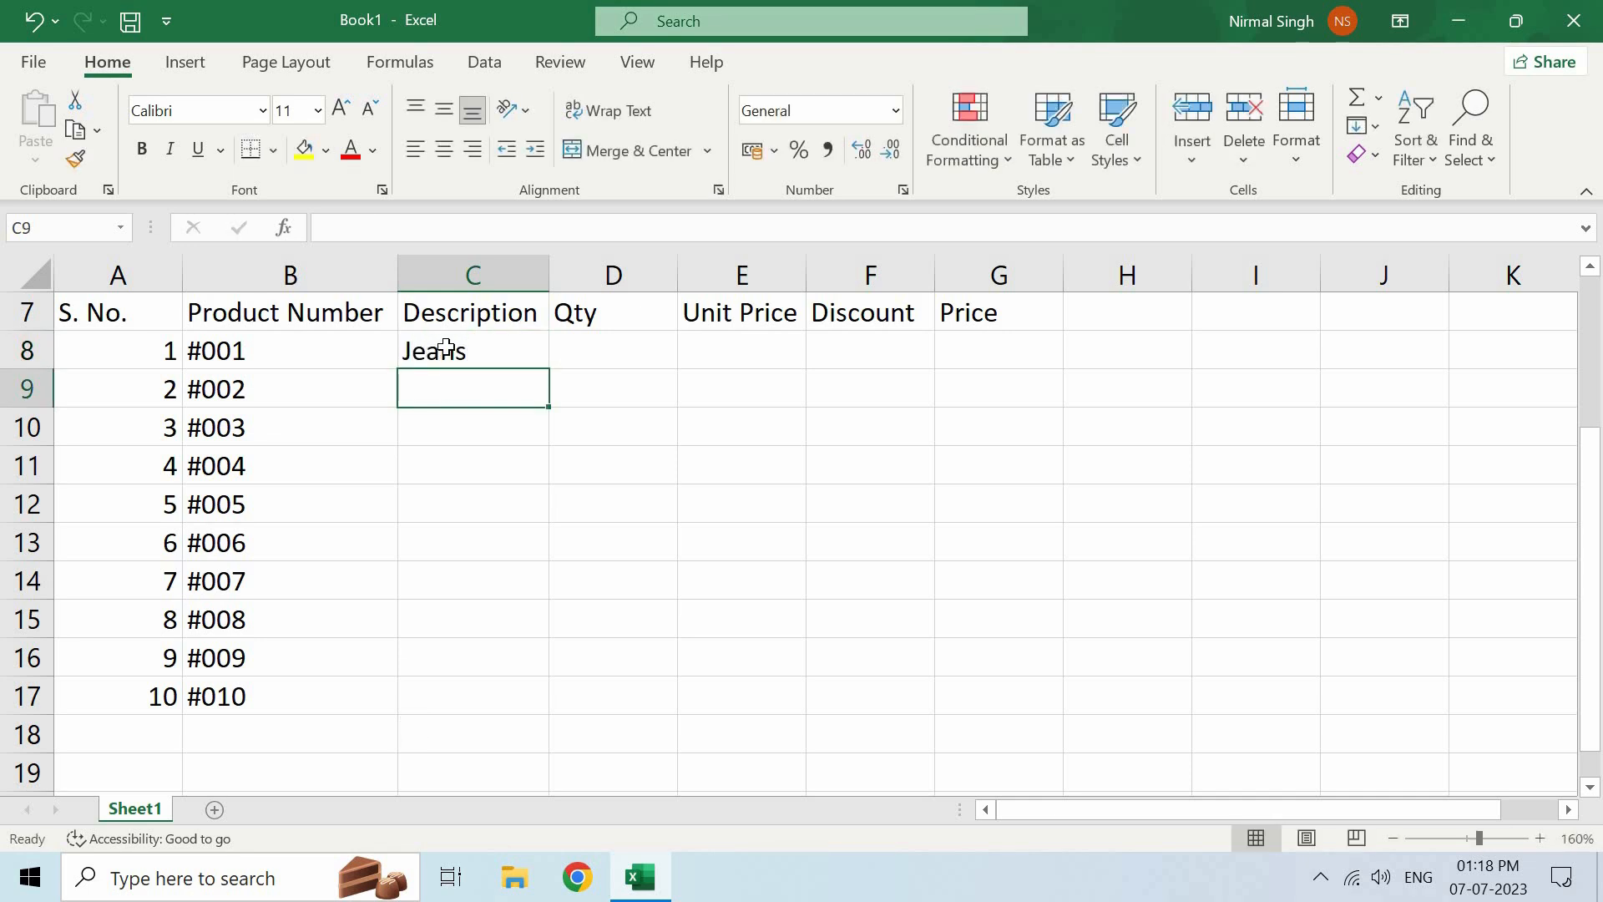
text(Kurti)
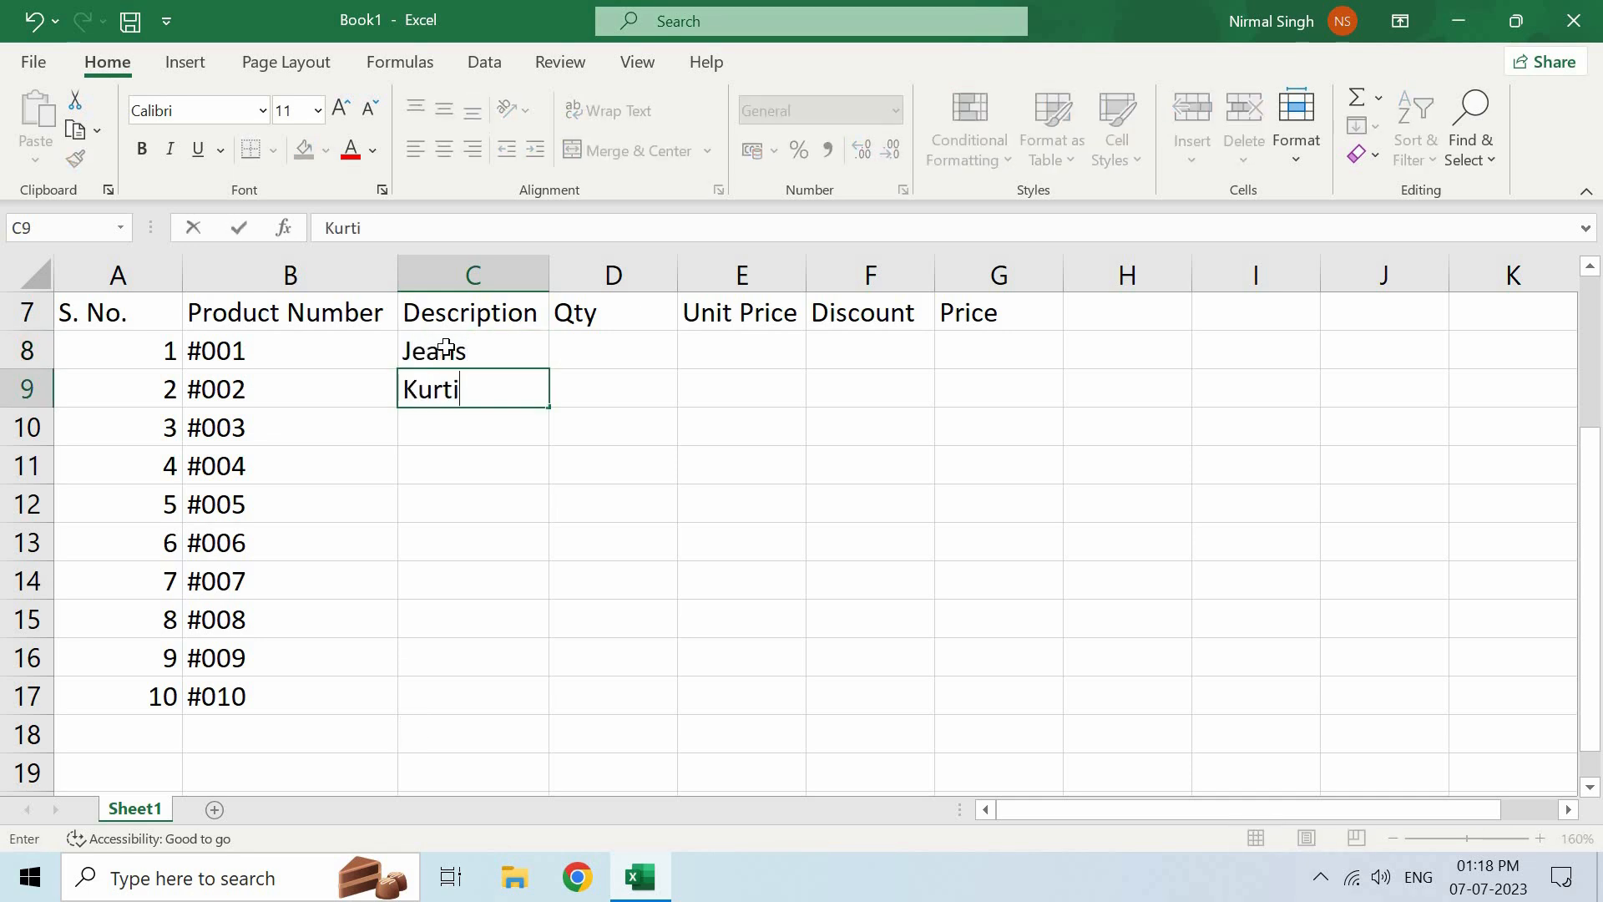
key(Return)
text(Jacket)
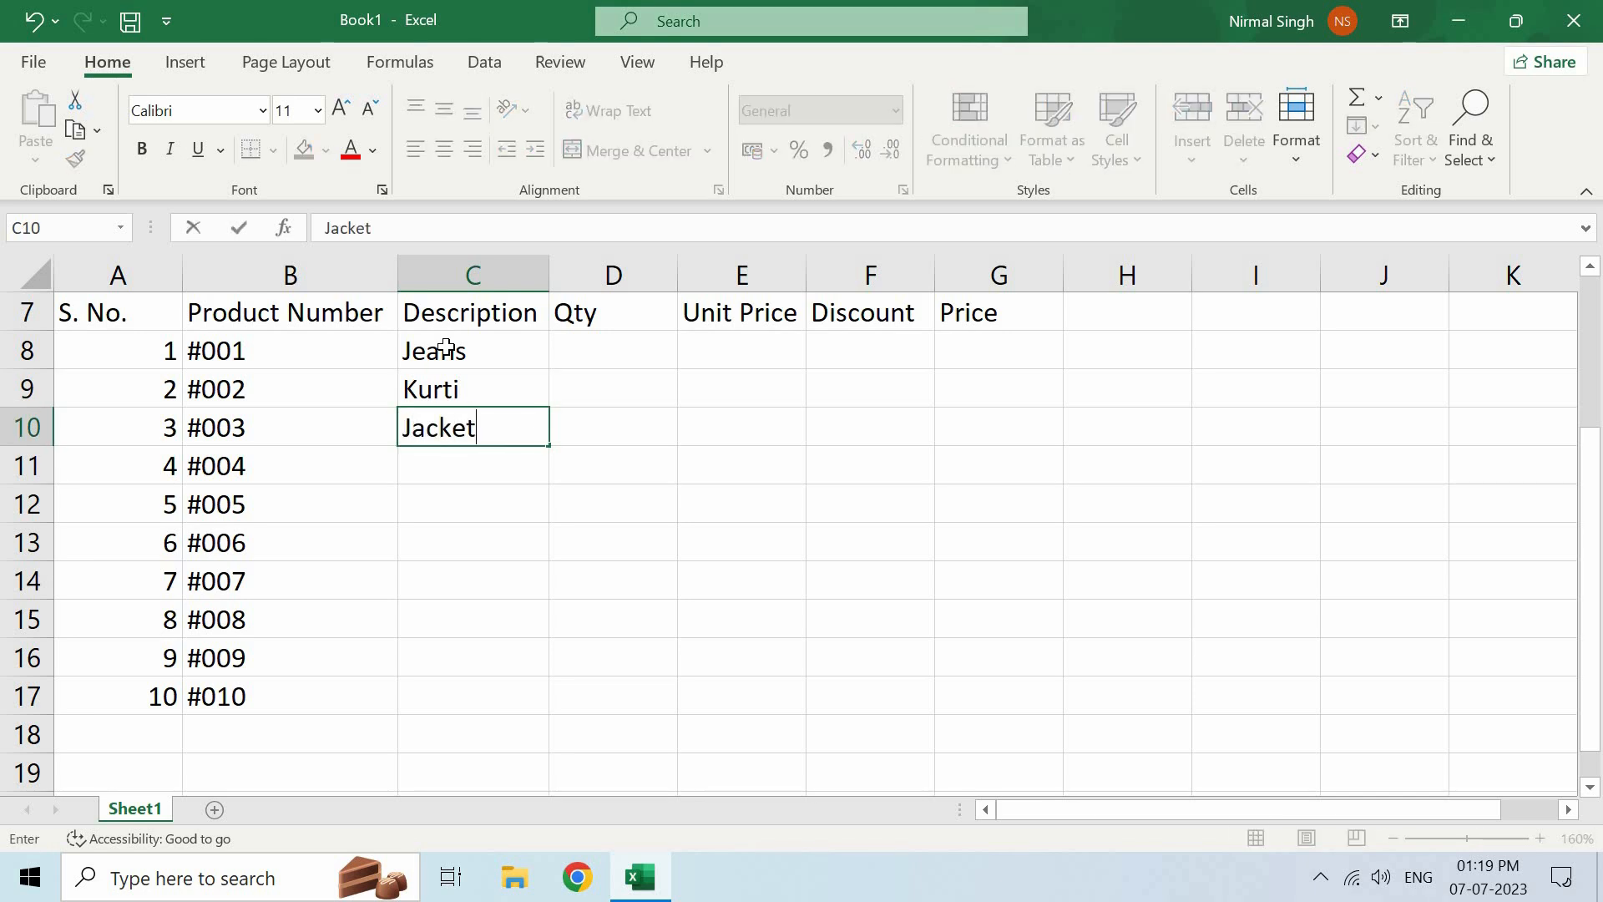
key(Return)
text(Skirt)
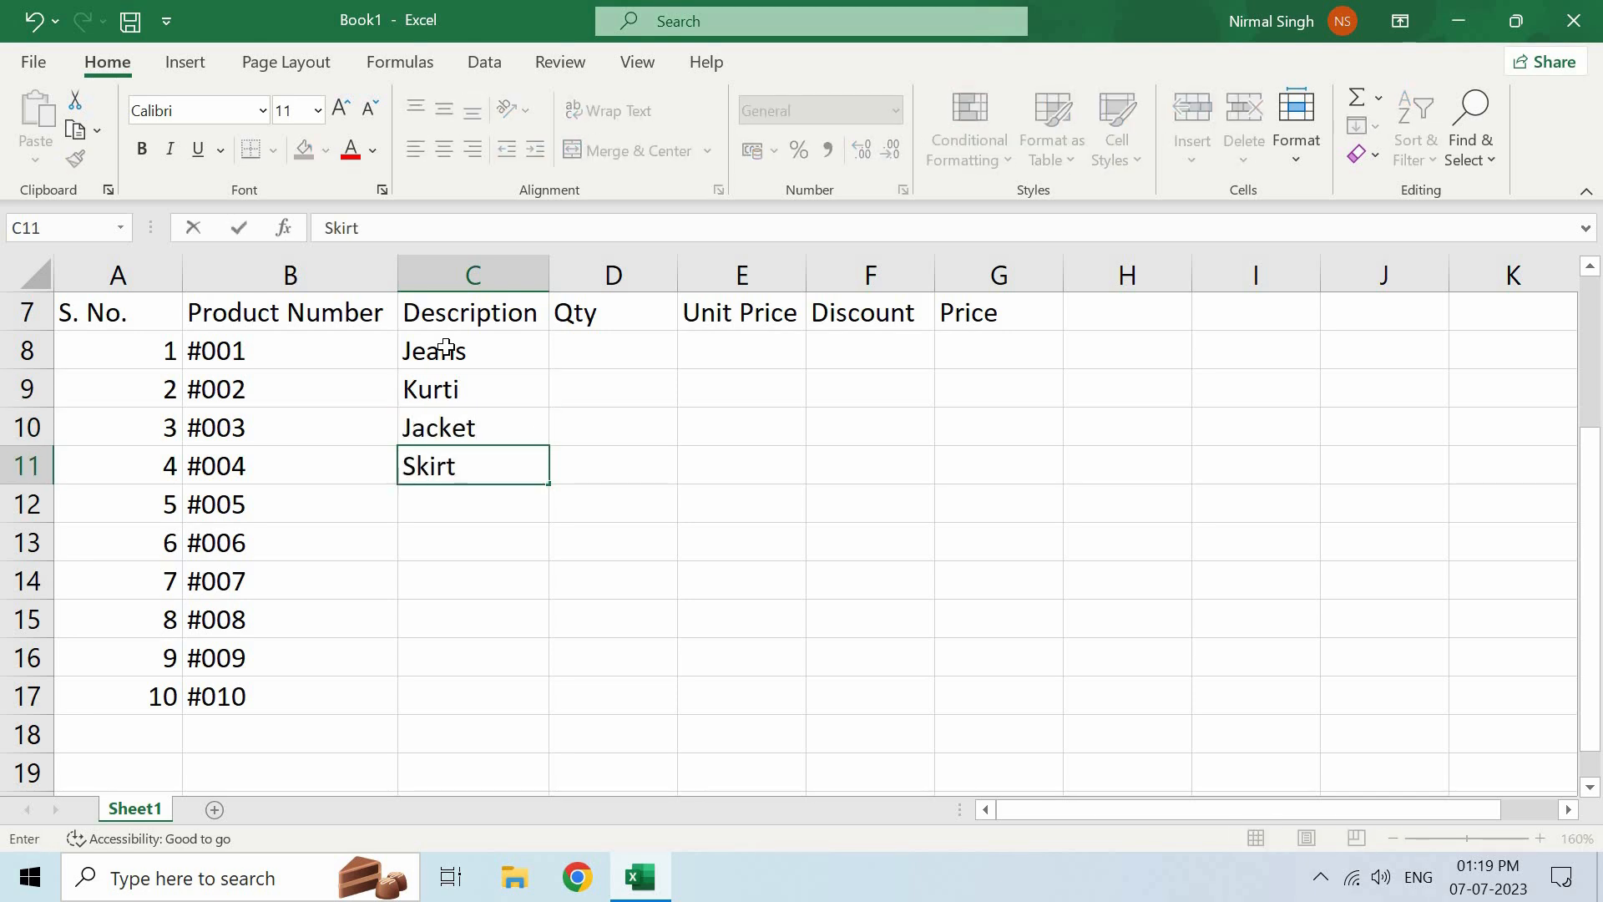
key(Return)
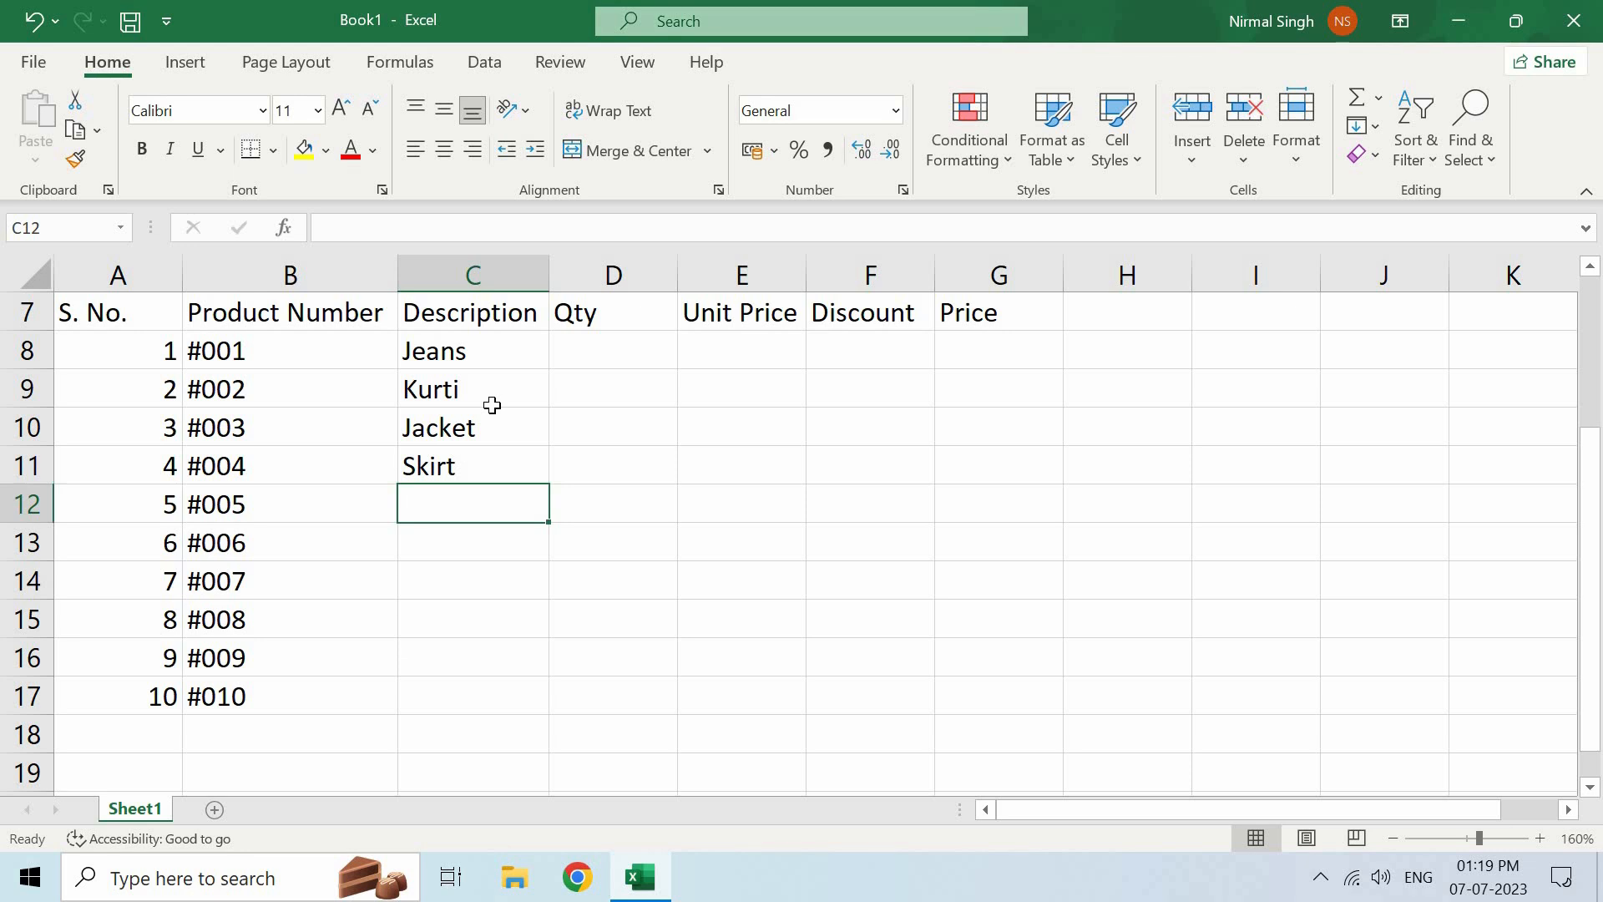
Enter Kurti in C12 using the autocomplete suggestion, and replace it with Knight wear.
text(K)
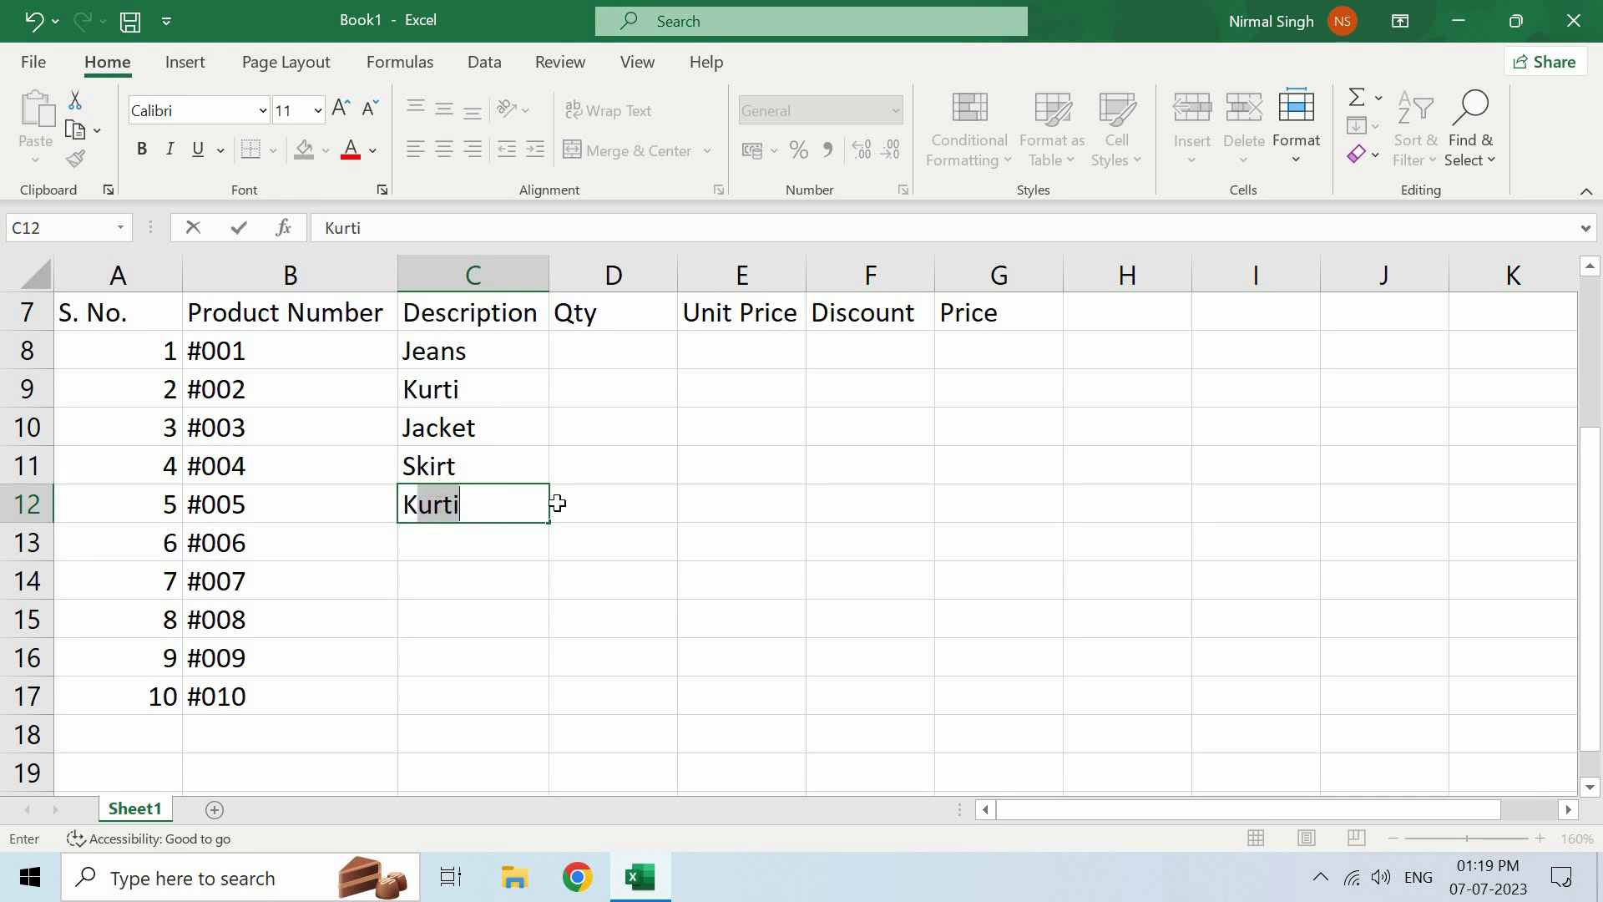
key(Return)
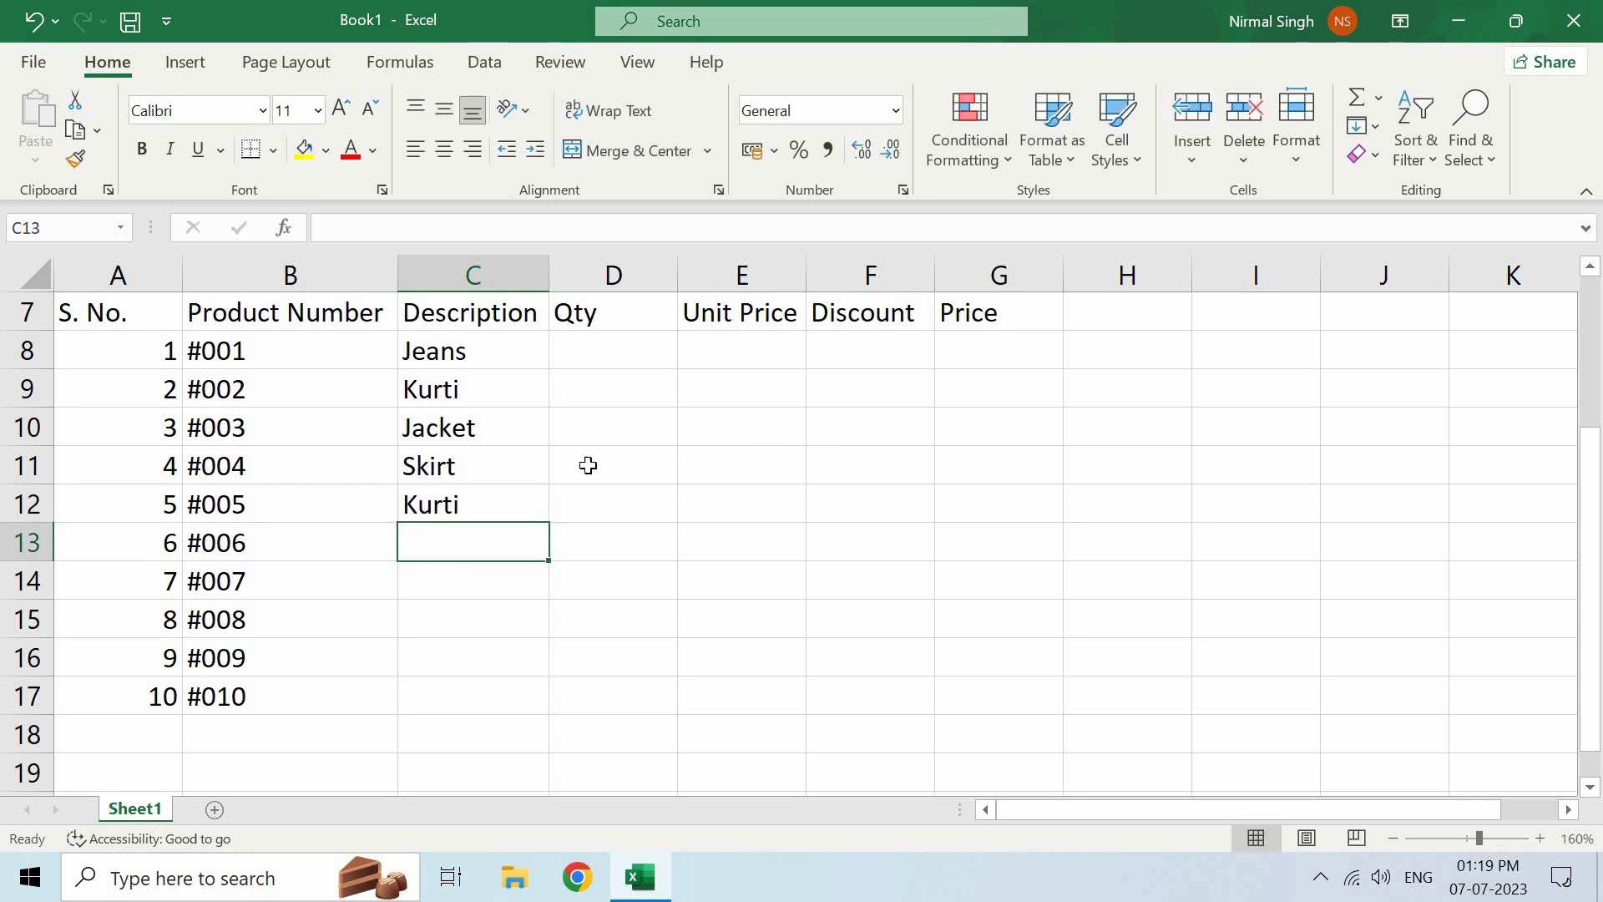
key(Left)
drag(476, 479, 476, 491)
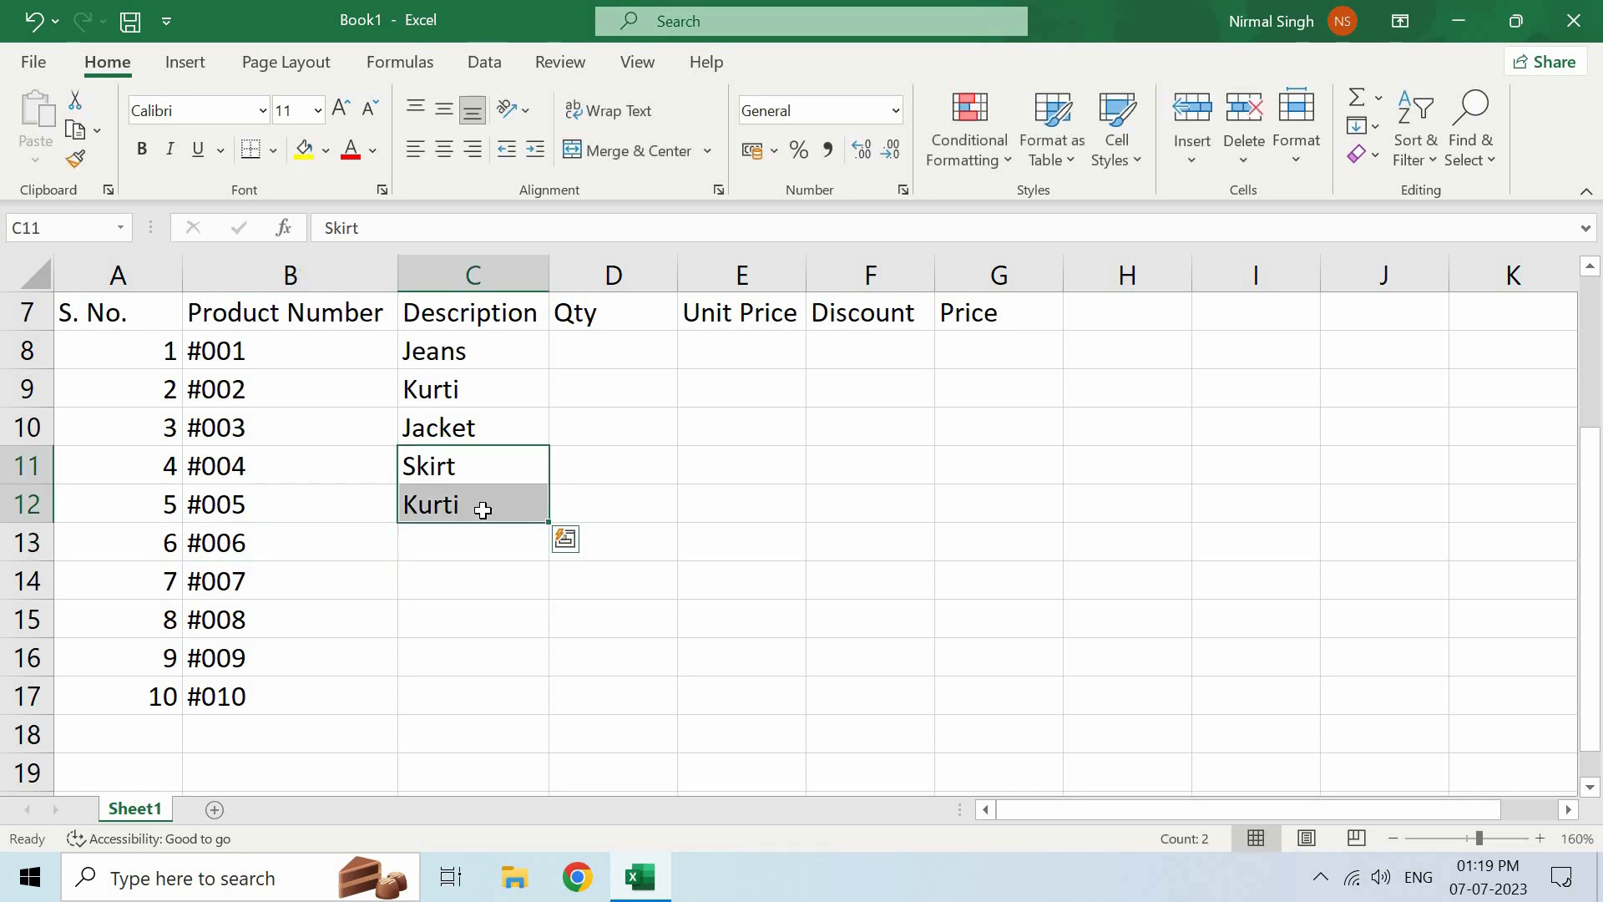
click(483, 506)
key(BackSpace)
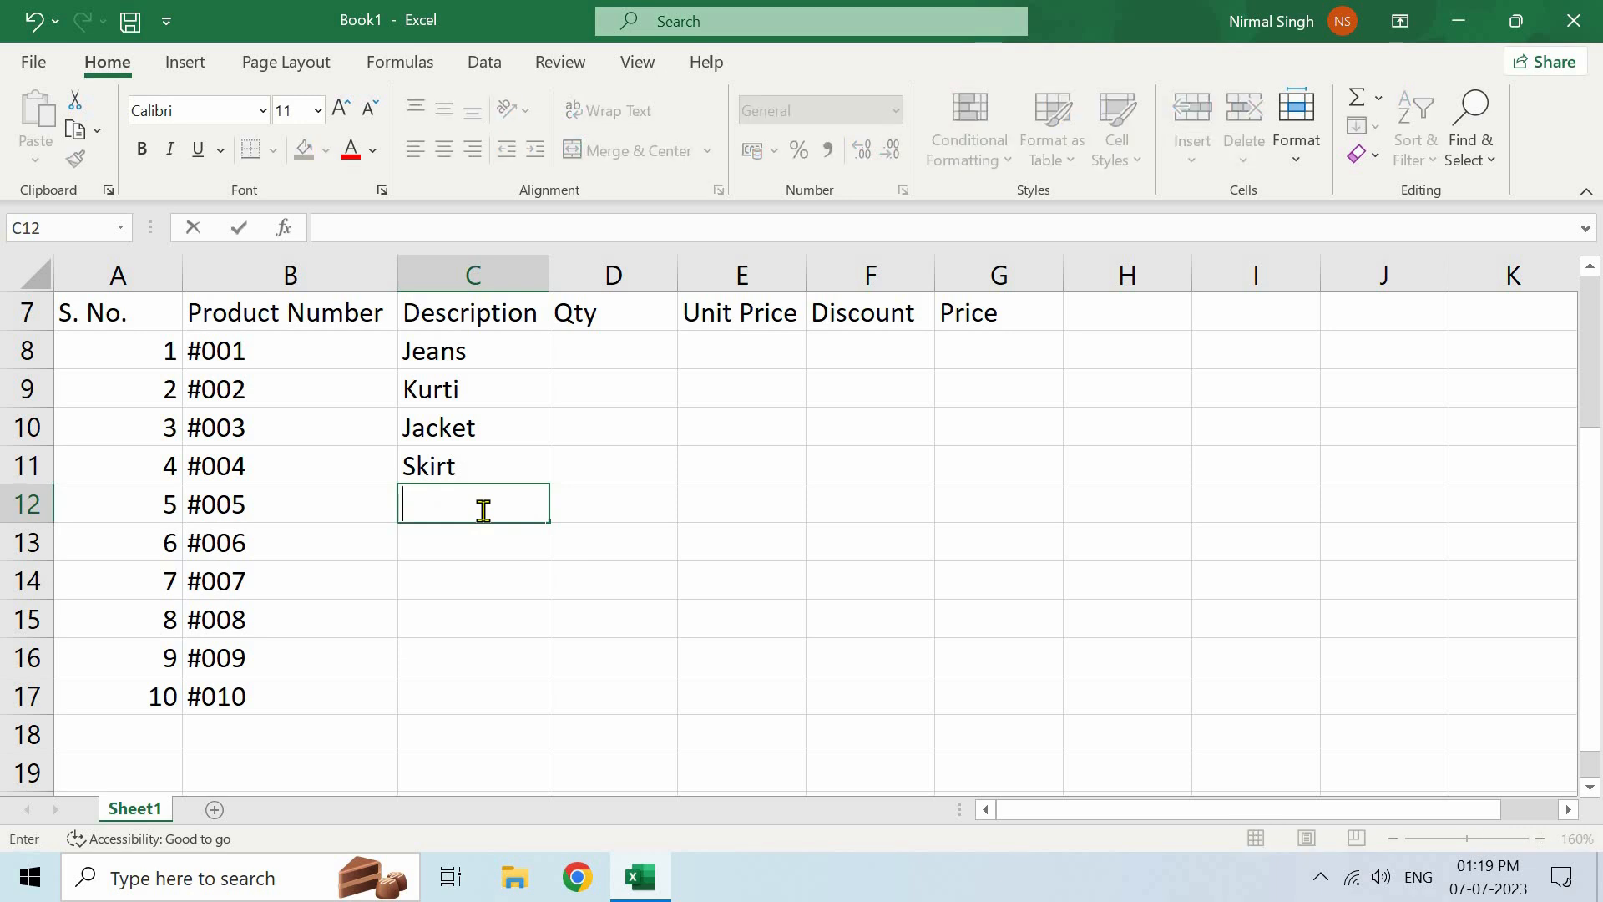
text(Knight)
text(wear)
key(Return)
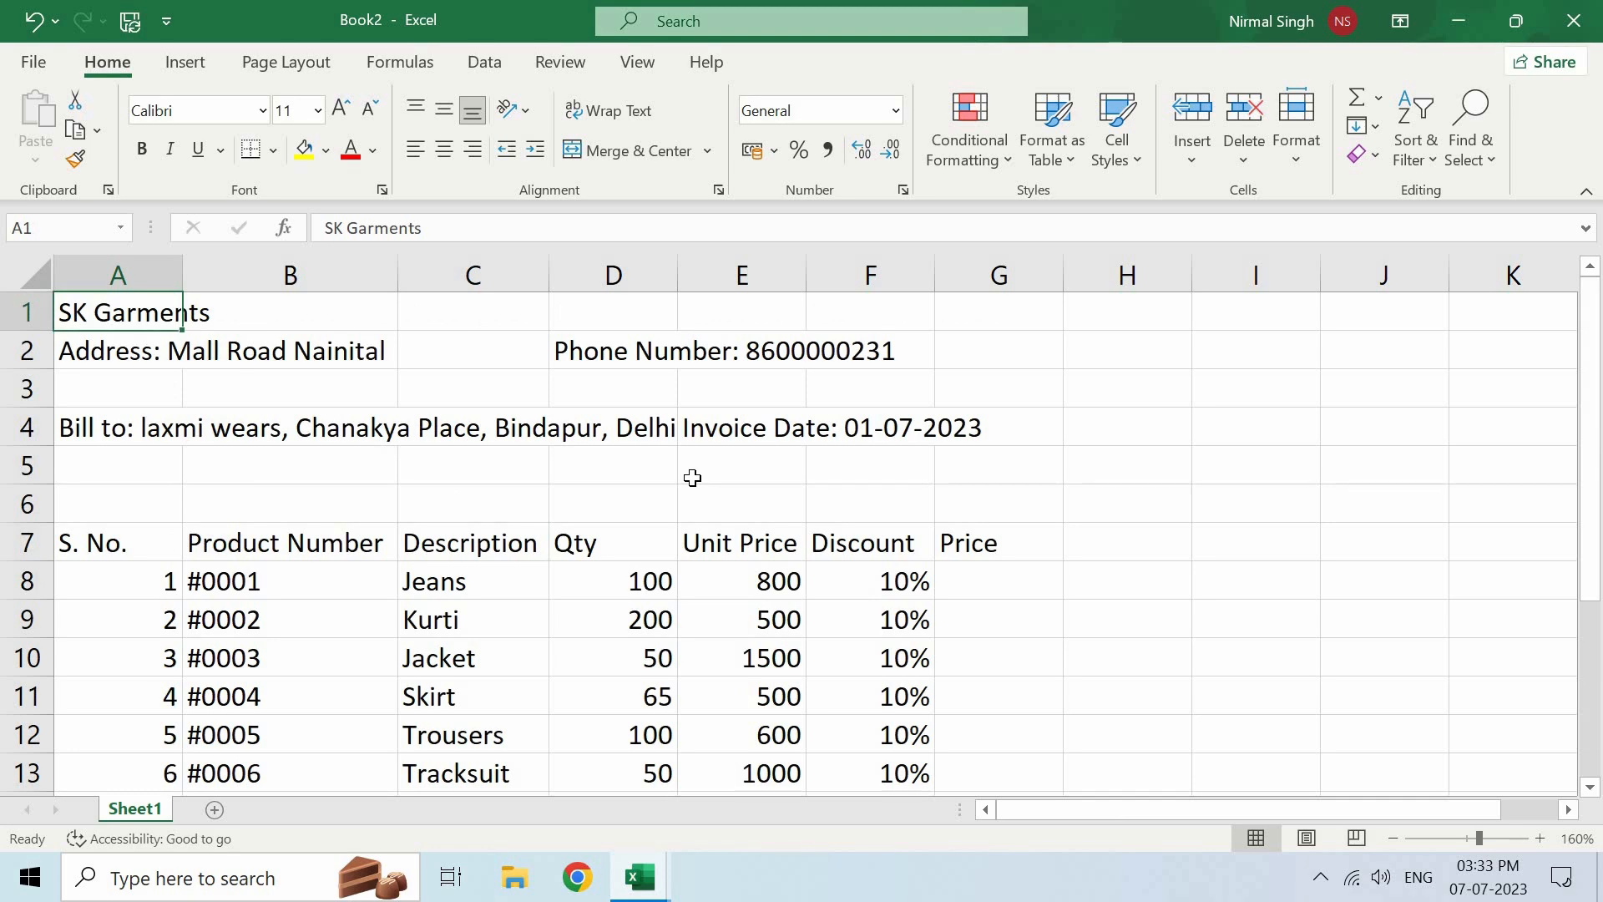
Look over the SK Garments invoice, check its print preview and return to the worksheet.
scroll(692, 478, down, 3)
scroll(693, 478, up, 3)
scroll(693, 477, up, 1)
key(ctrl+p)
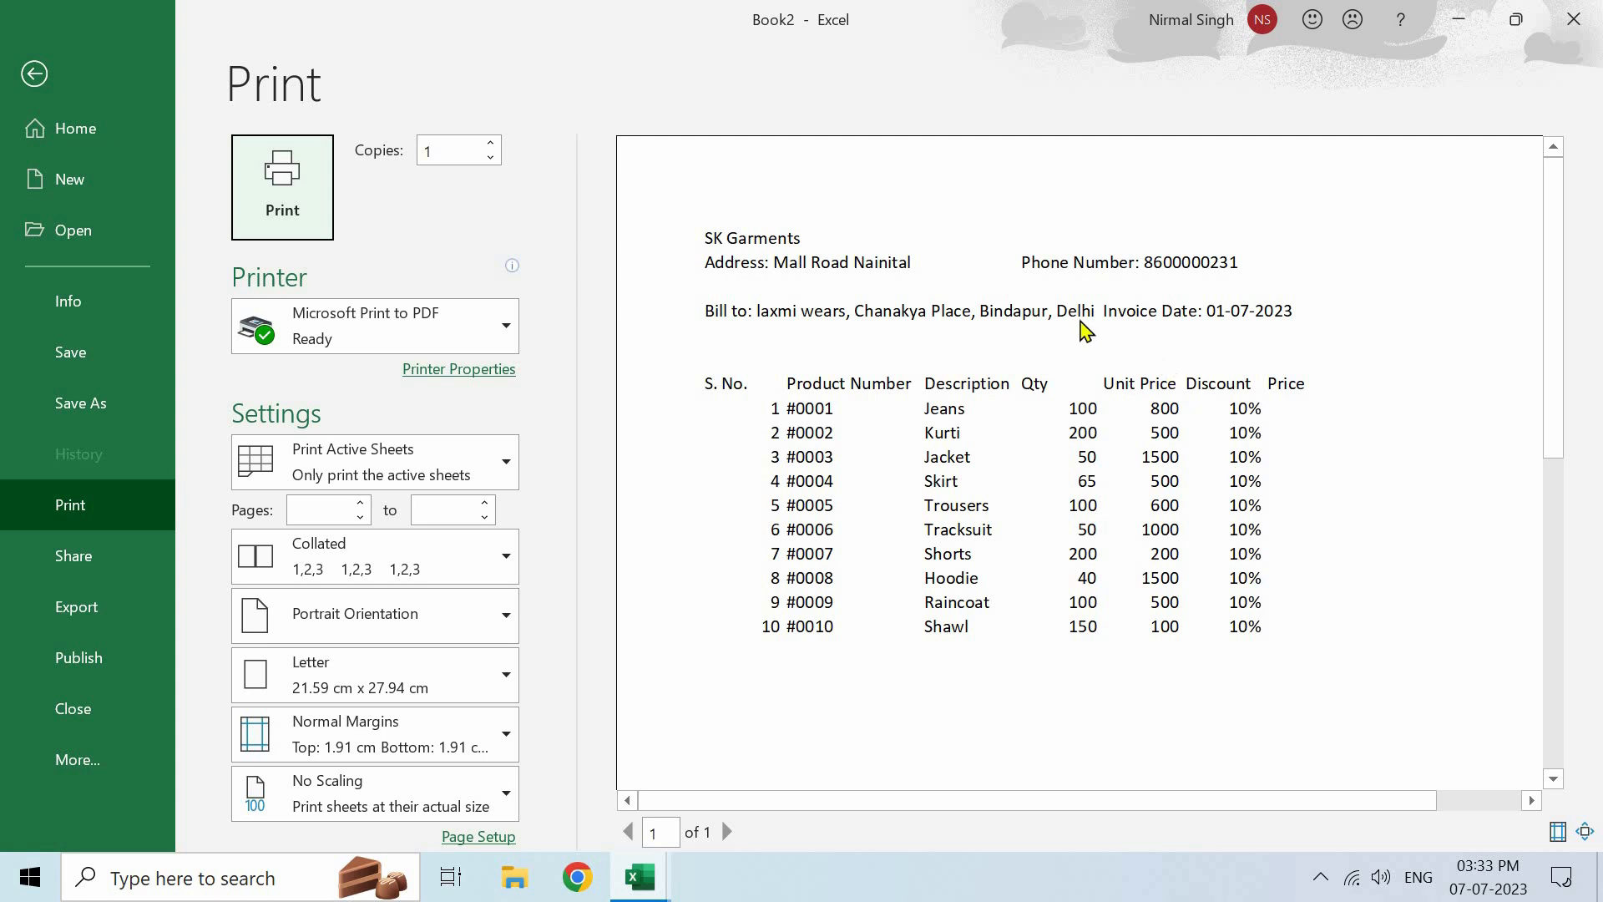
click(57, 90)
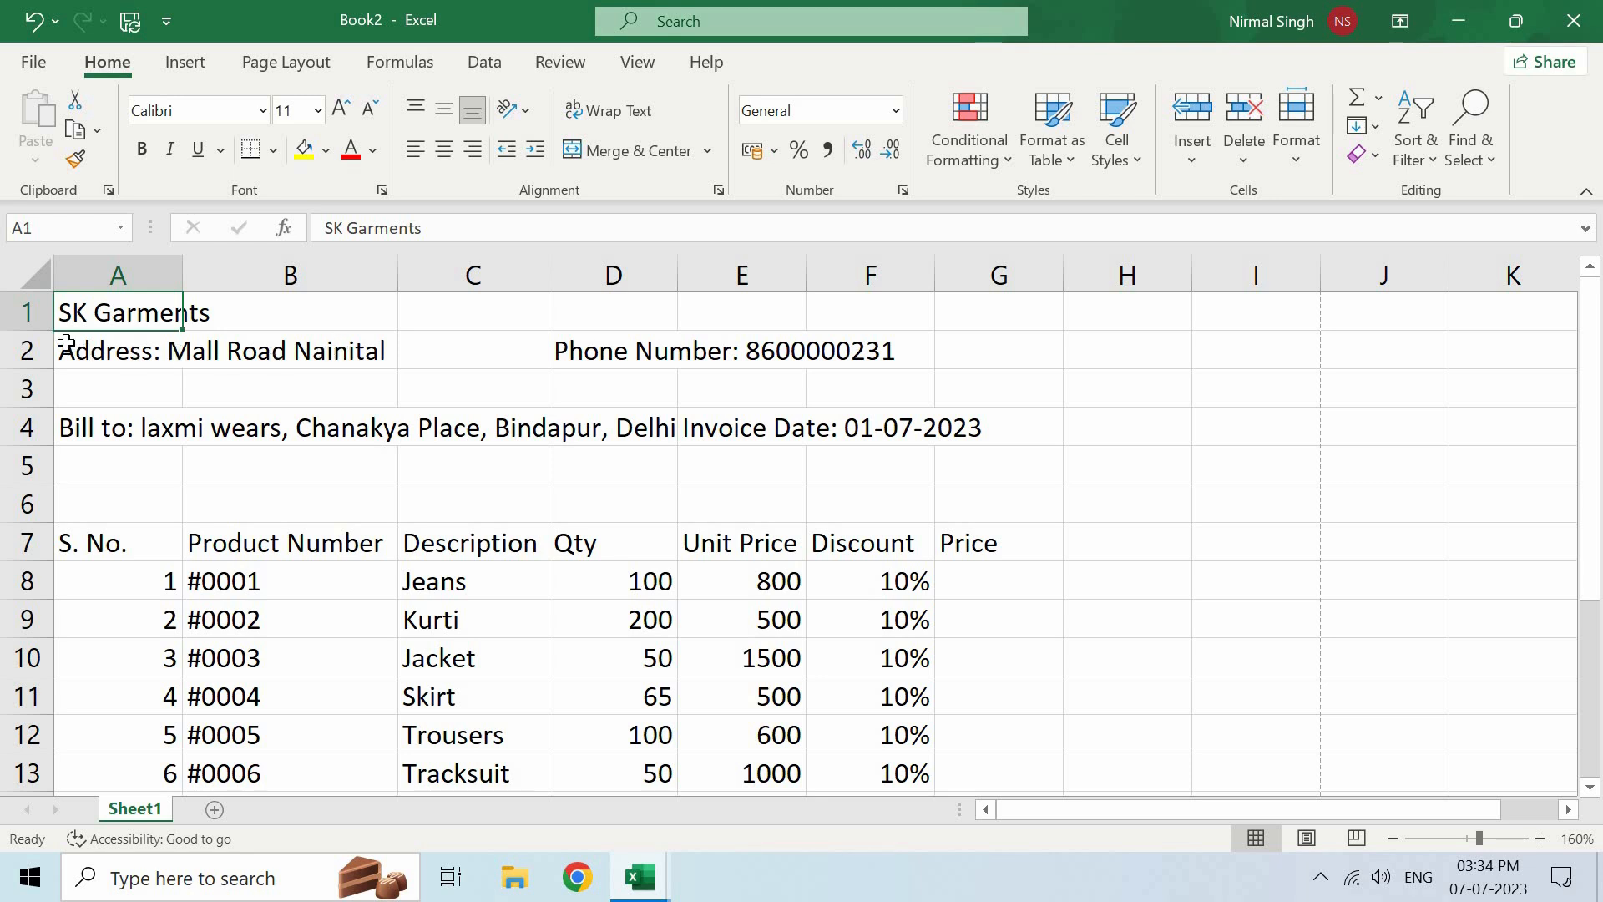
Move the address and billing block A2:G4 to G8, and move it back so that it starts at A3.
drag(116, 351, 1023, 431)
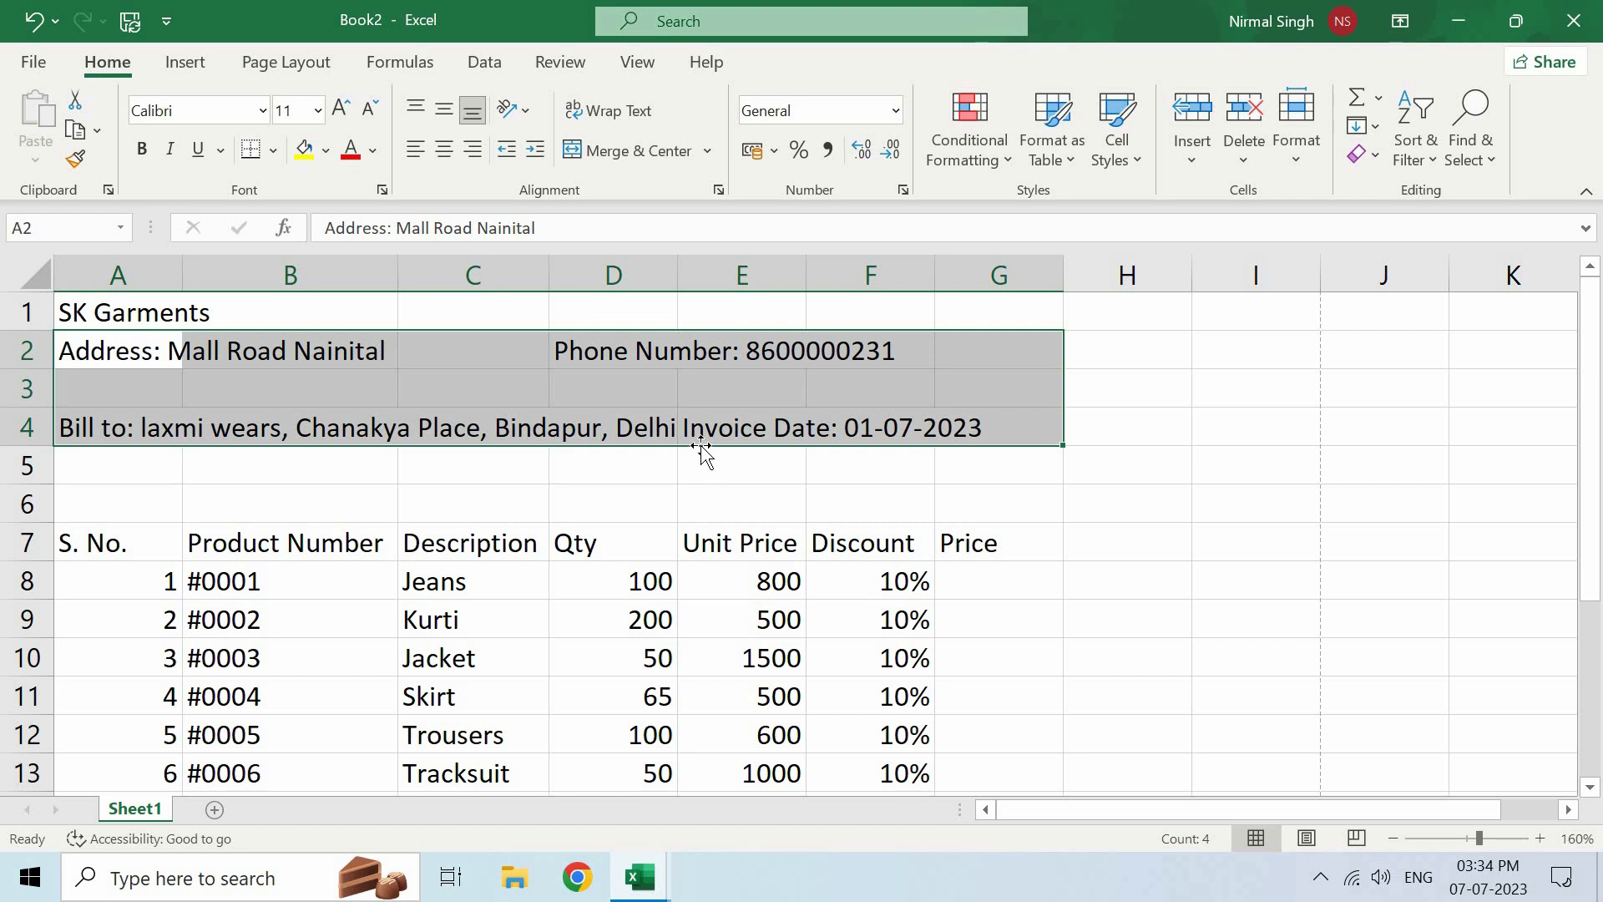
drag(701, 448, 1517, 668)
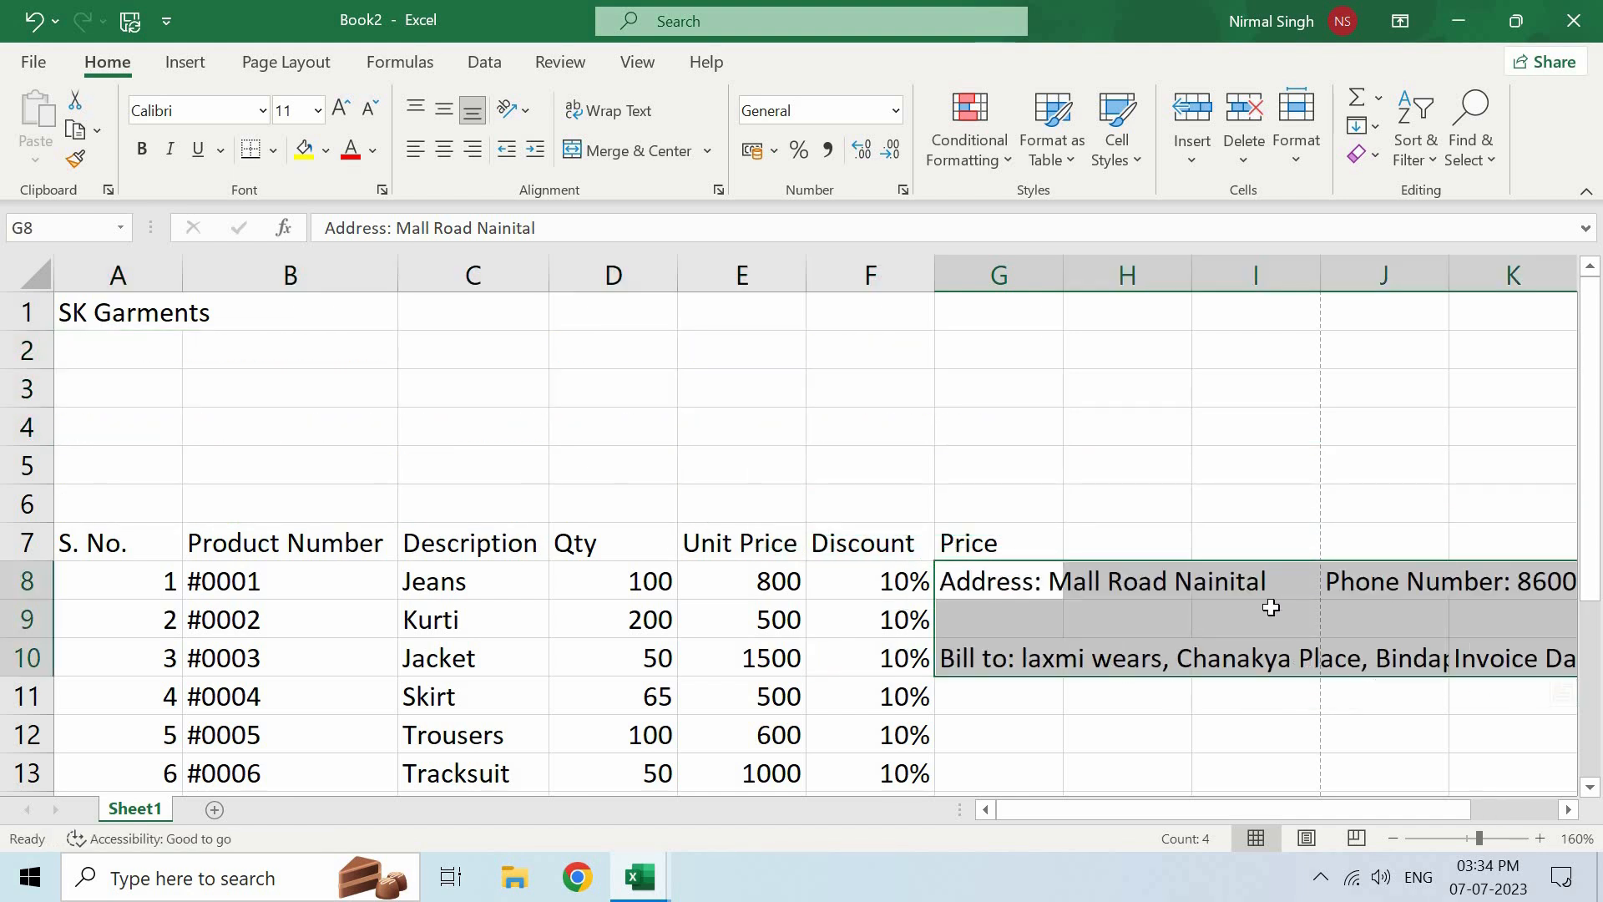
drag(1268, 566, 444, 386)
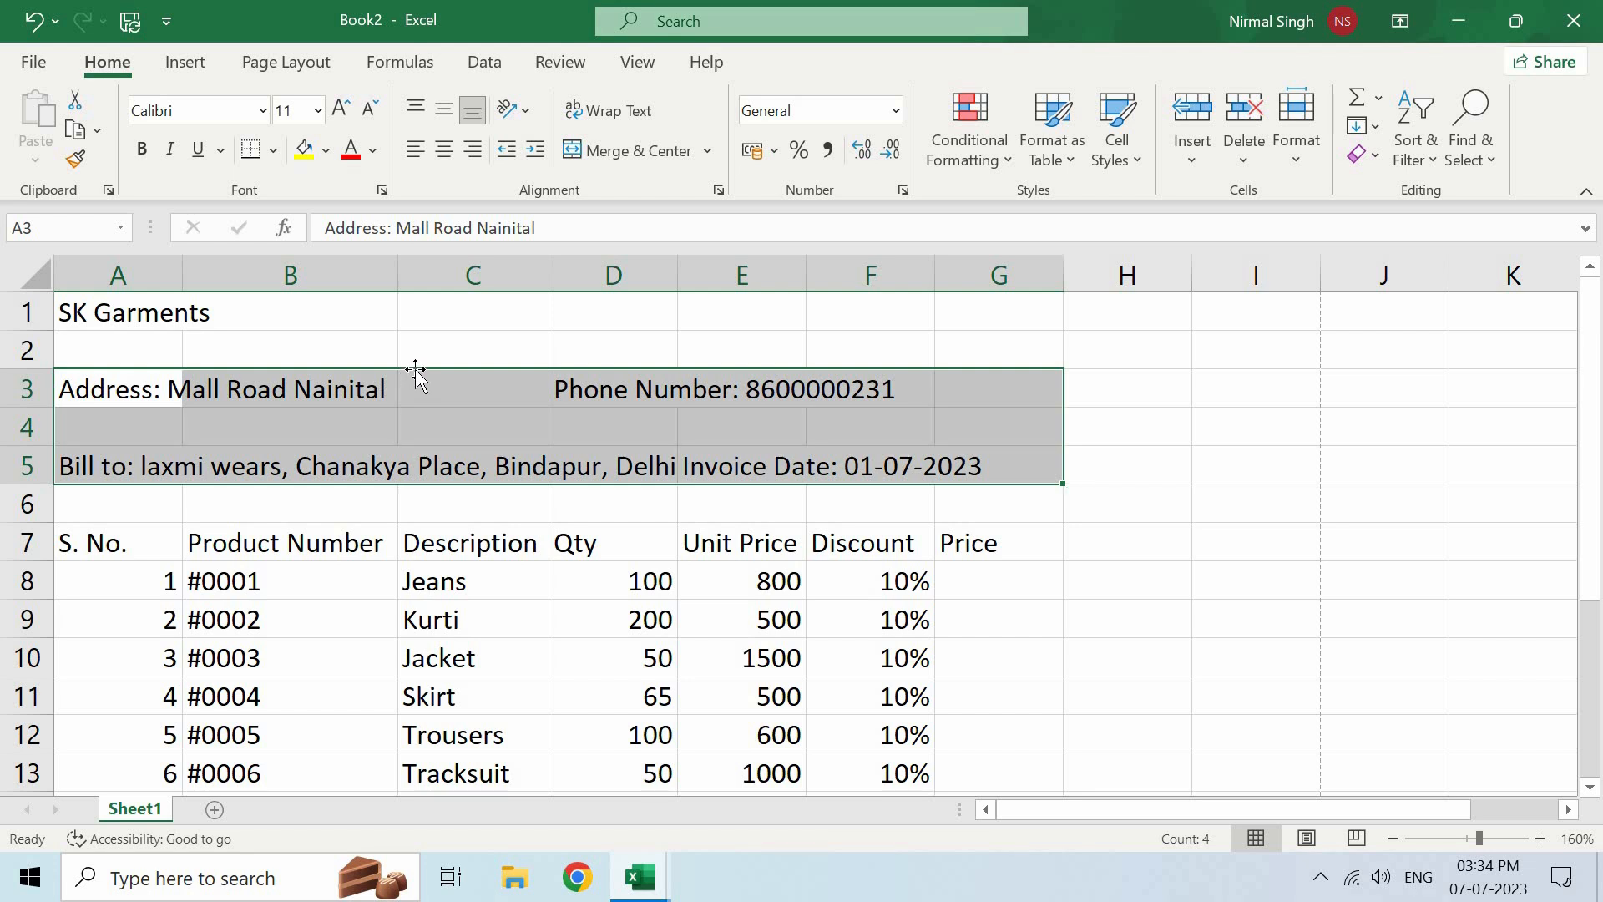
Try to move the address and billing block onto the product rows starting at A9, and cancel the replacement.
drag(417, 378, 427, 614)
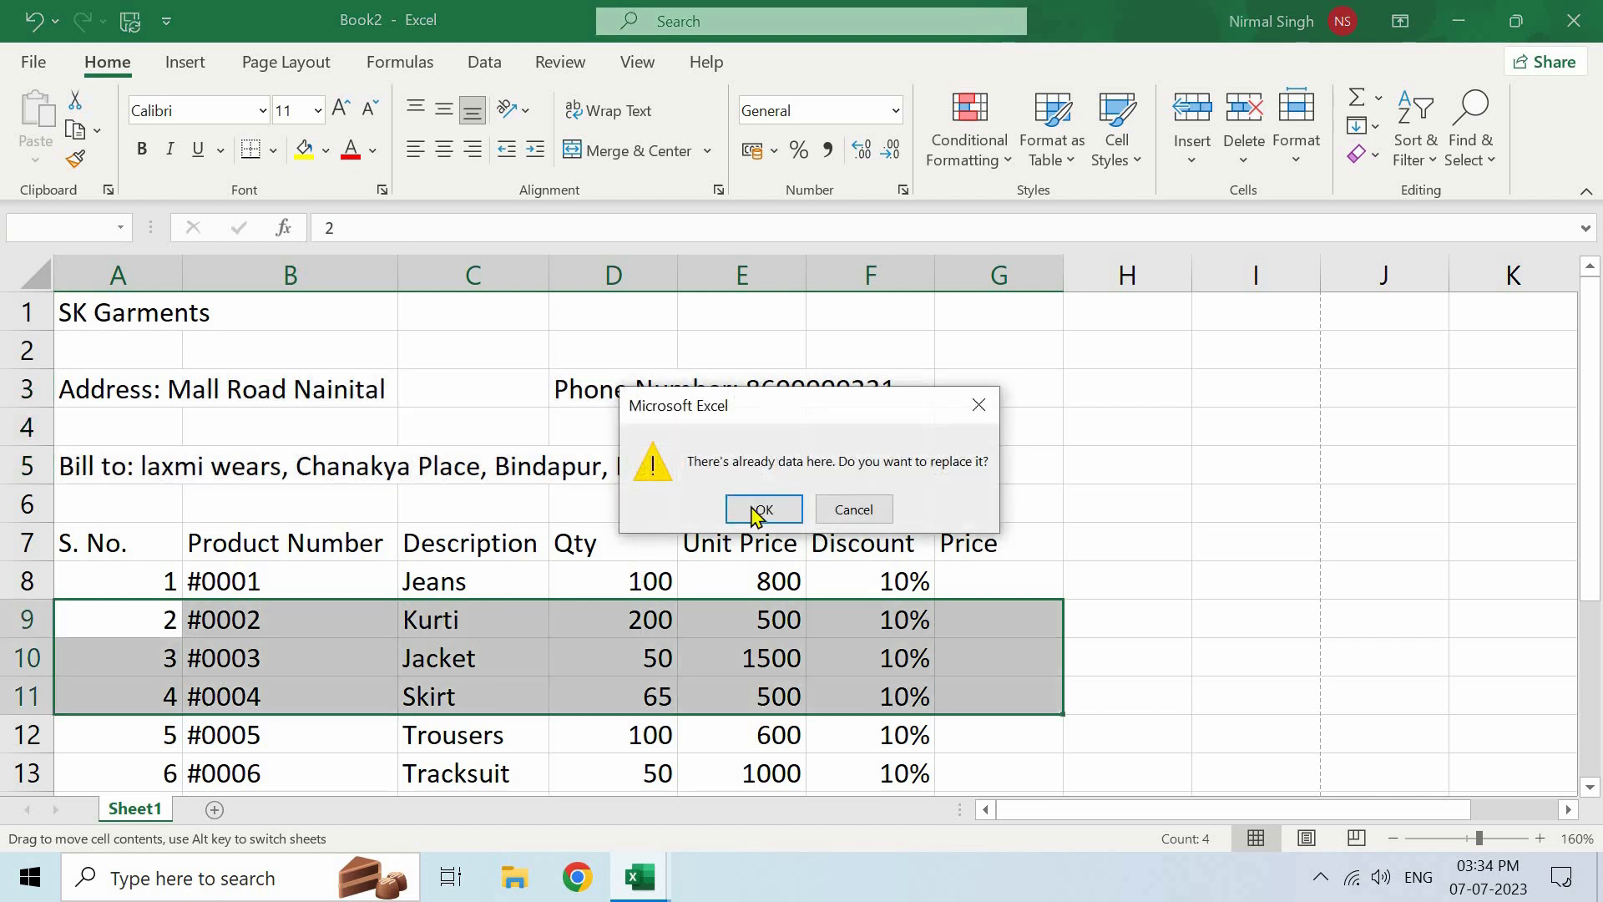
click(853, 509)
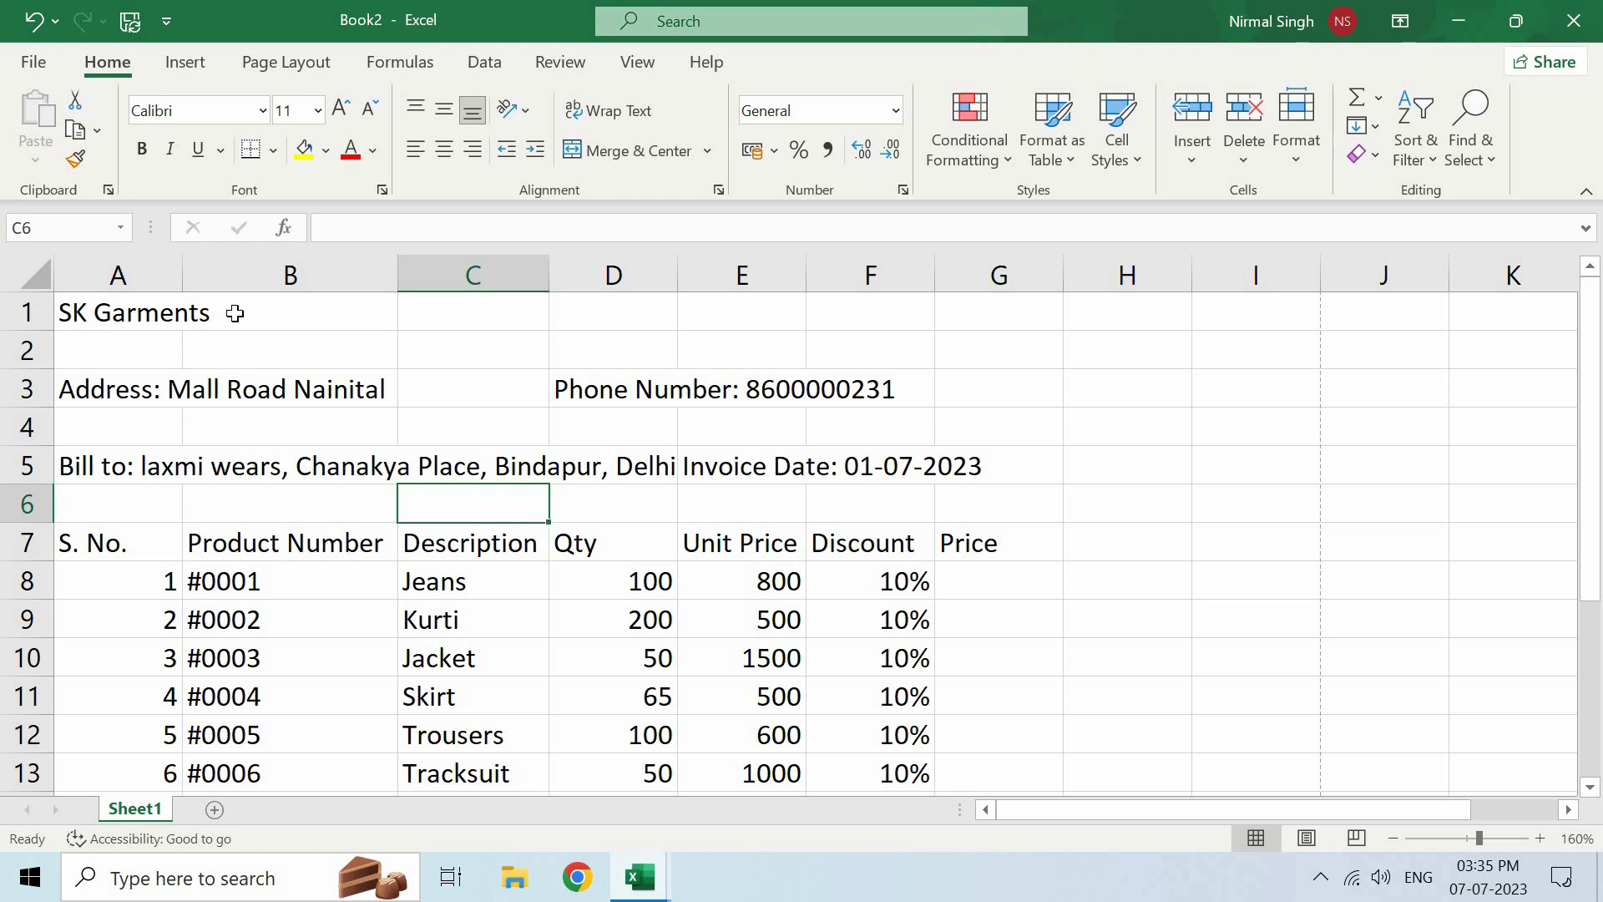
Merge and center the SK Garments title across A1:G2, and align it vertically to the middle.
drag(100, 313, 985, 355)
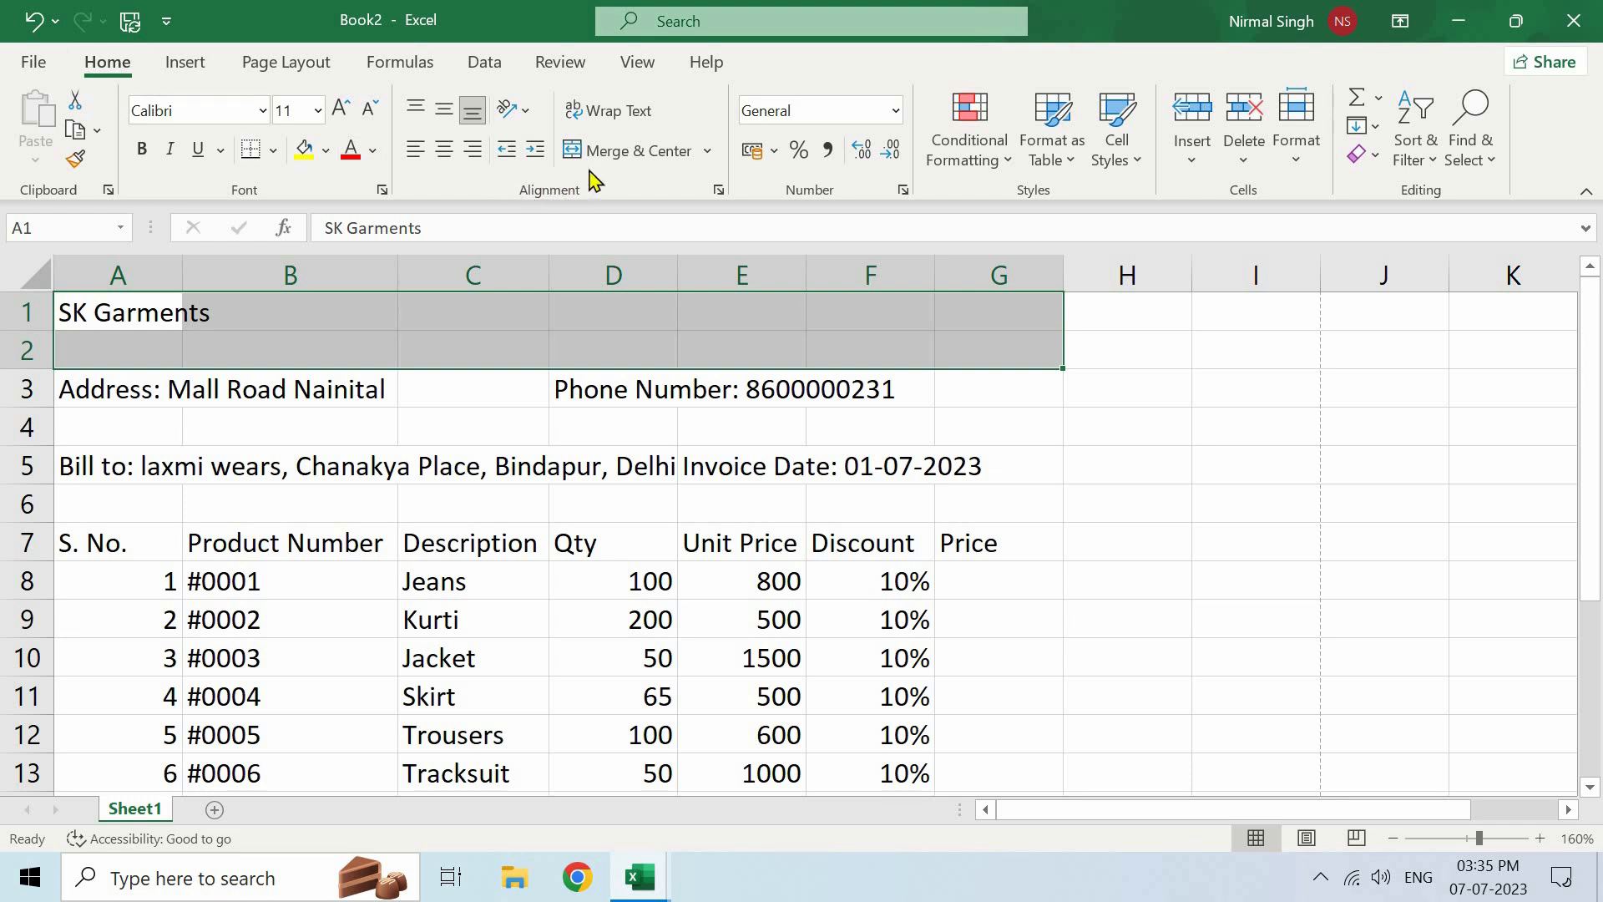
click(635, 163)
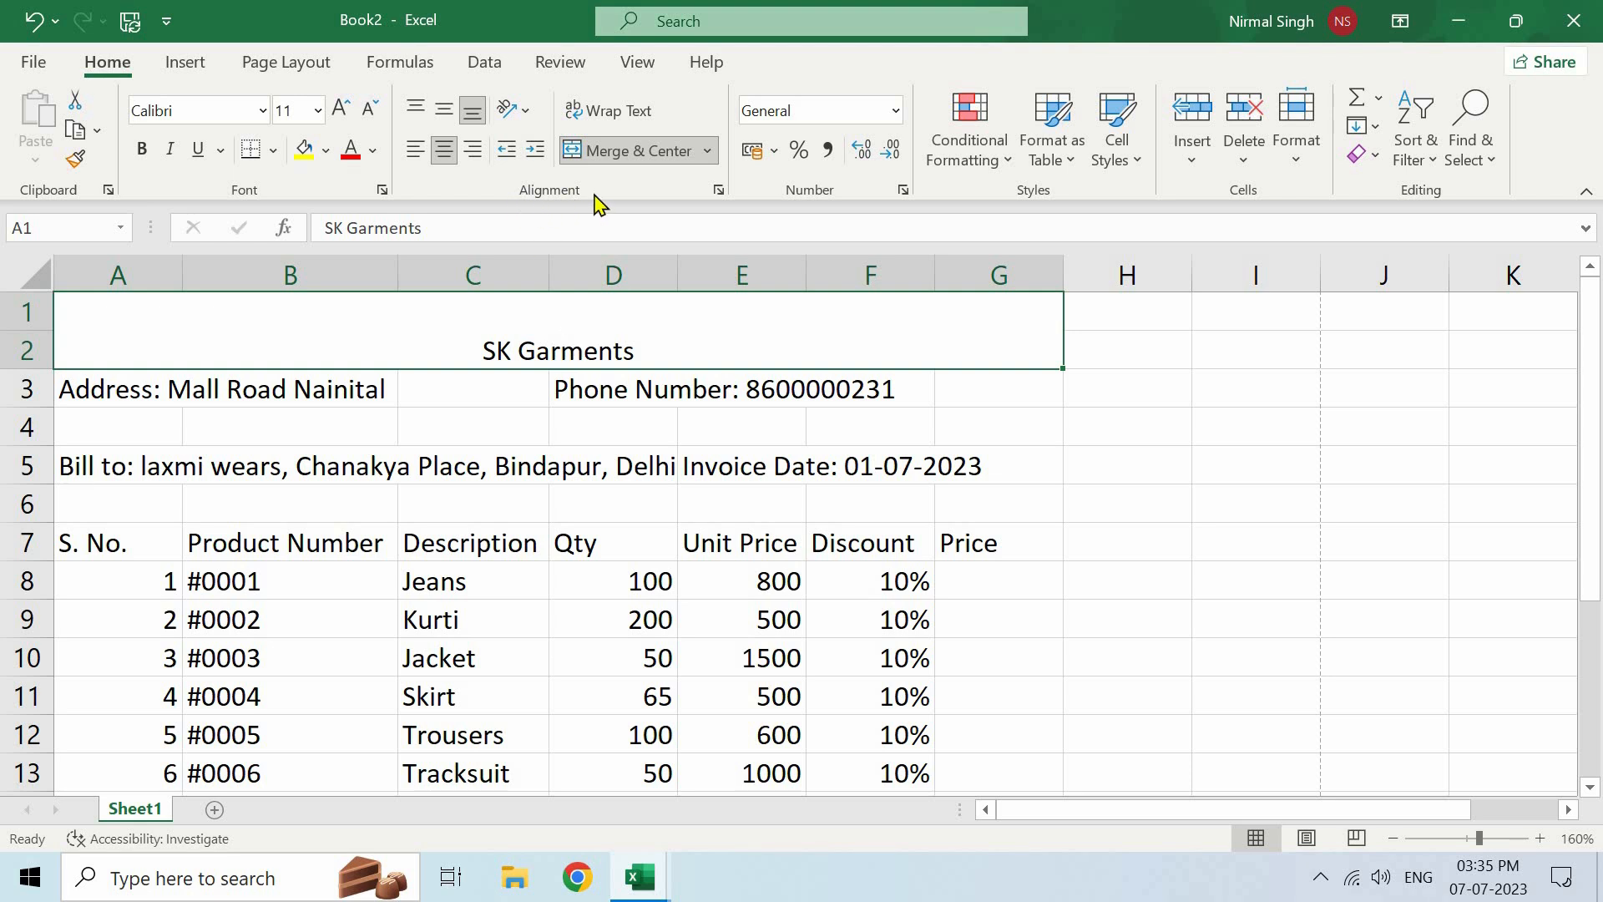
click(442, 117)
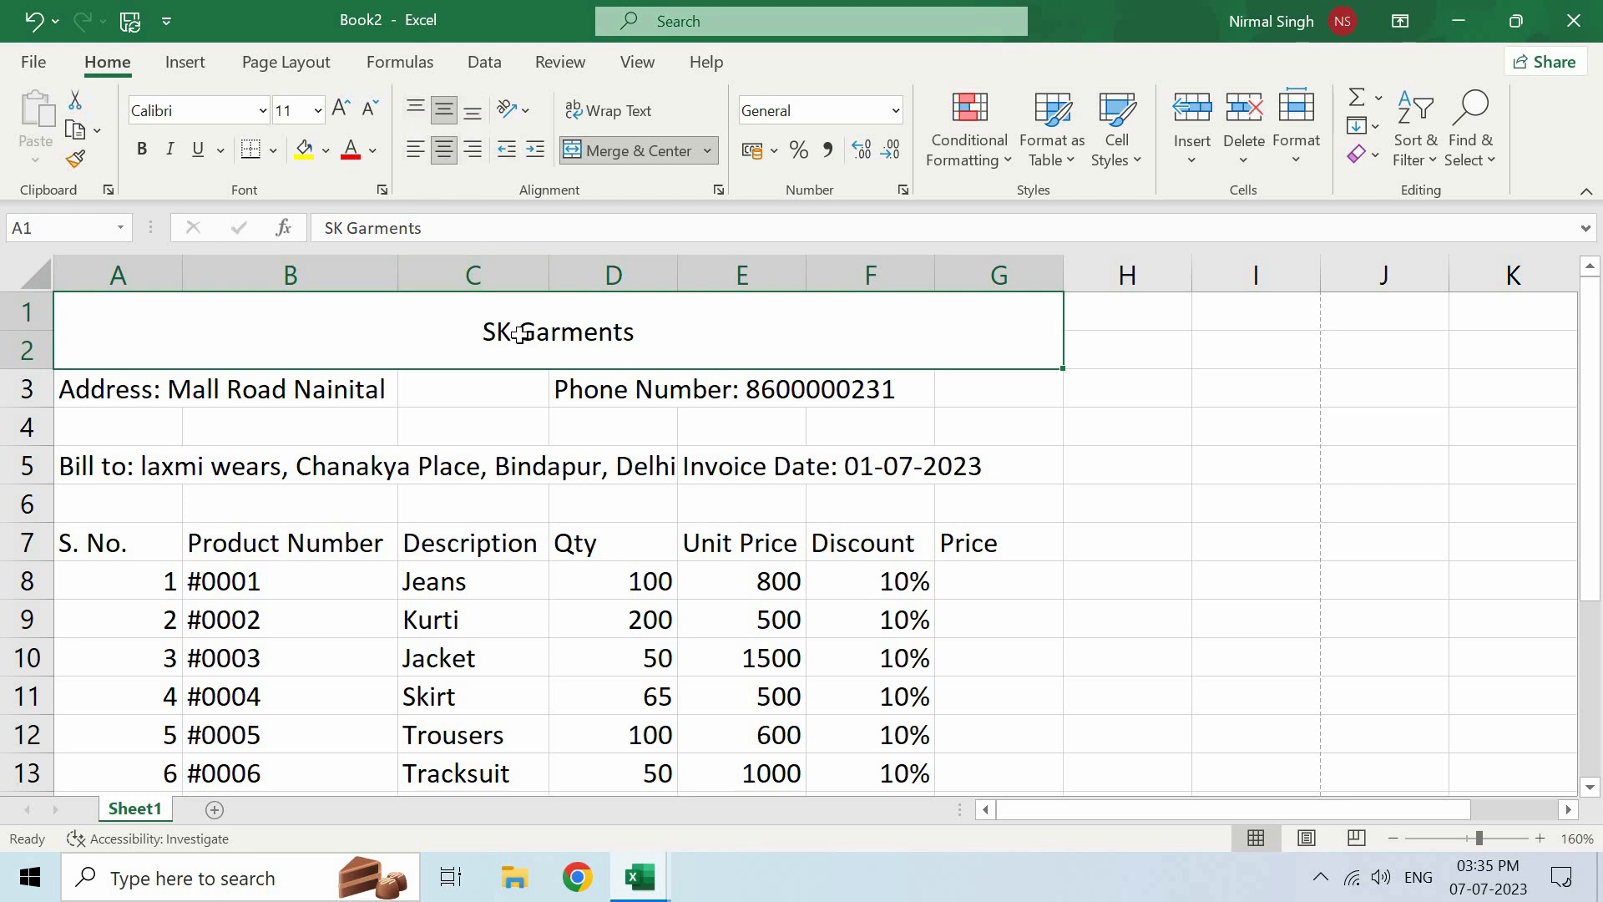
Merge the address cells A3:C4 without centering, and align the text to the top of the merged cell.
drag(180, 388, 219, 407)
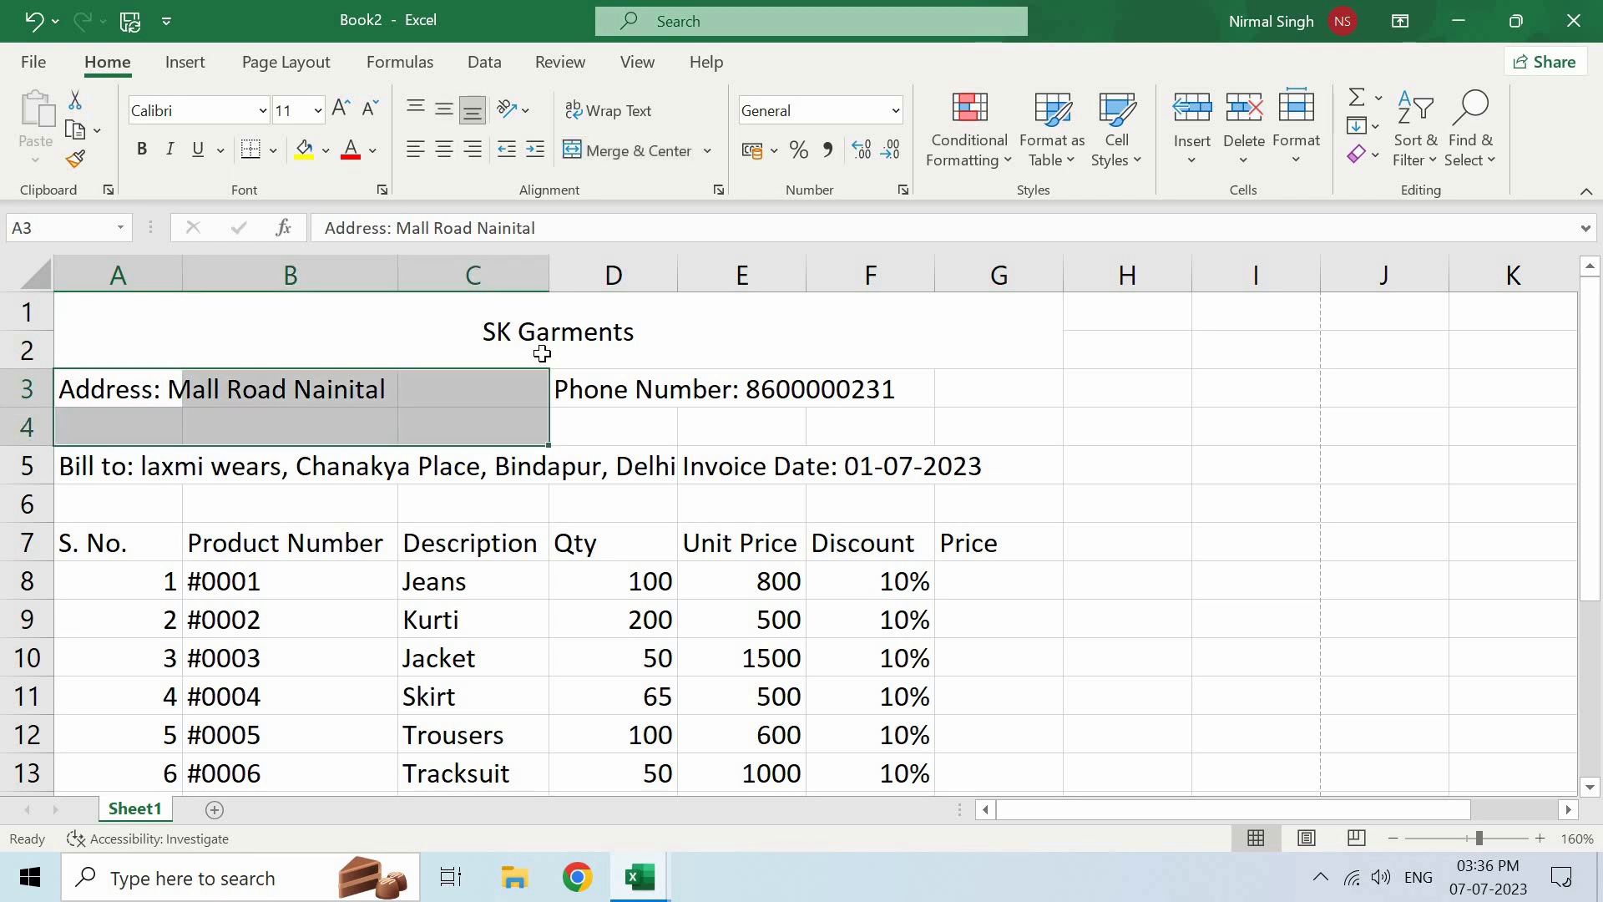
click(708, 152)
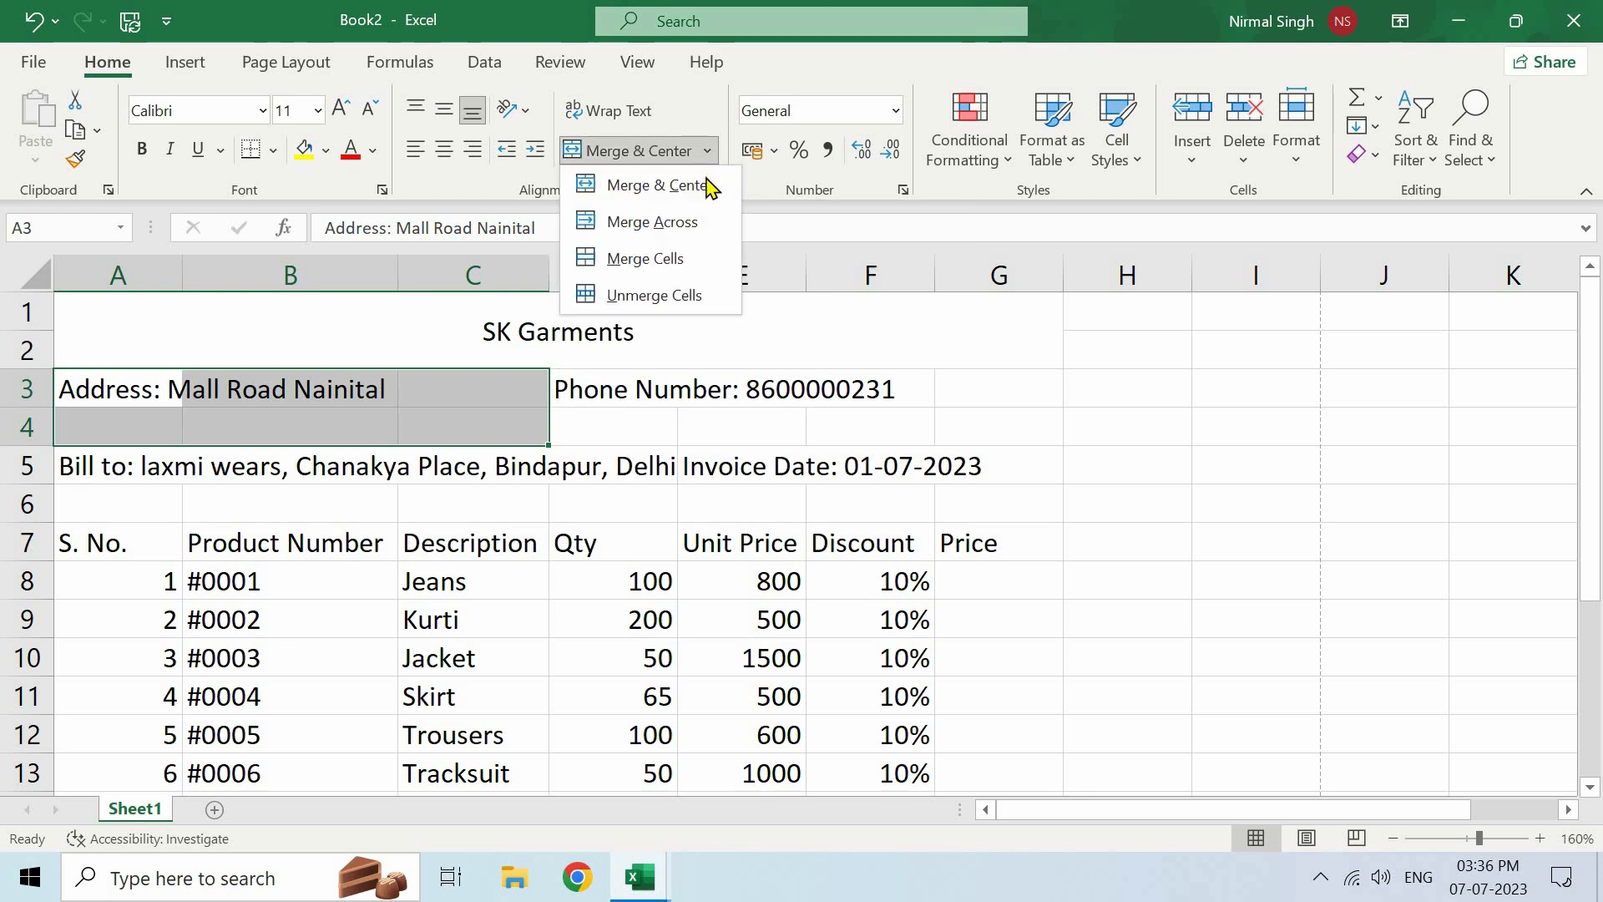
click(656, 255)
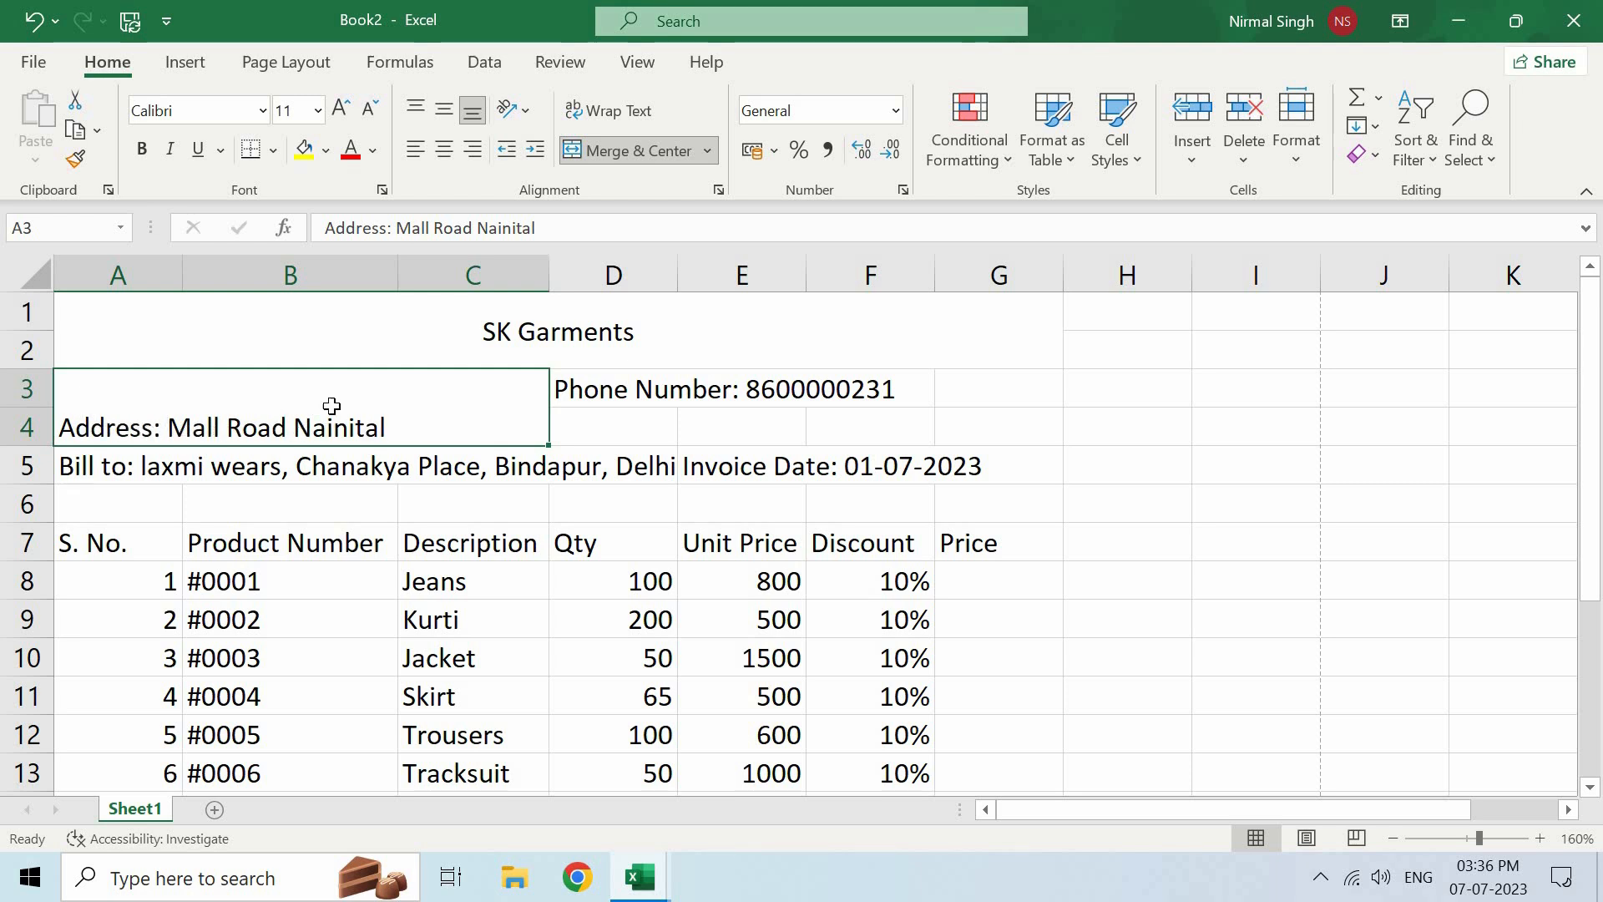
click(416, 111)
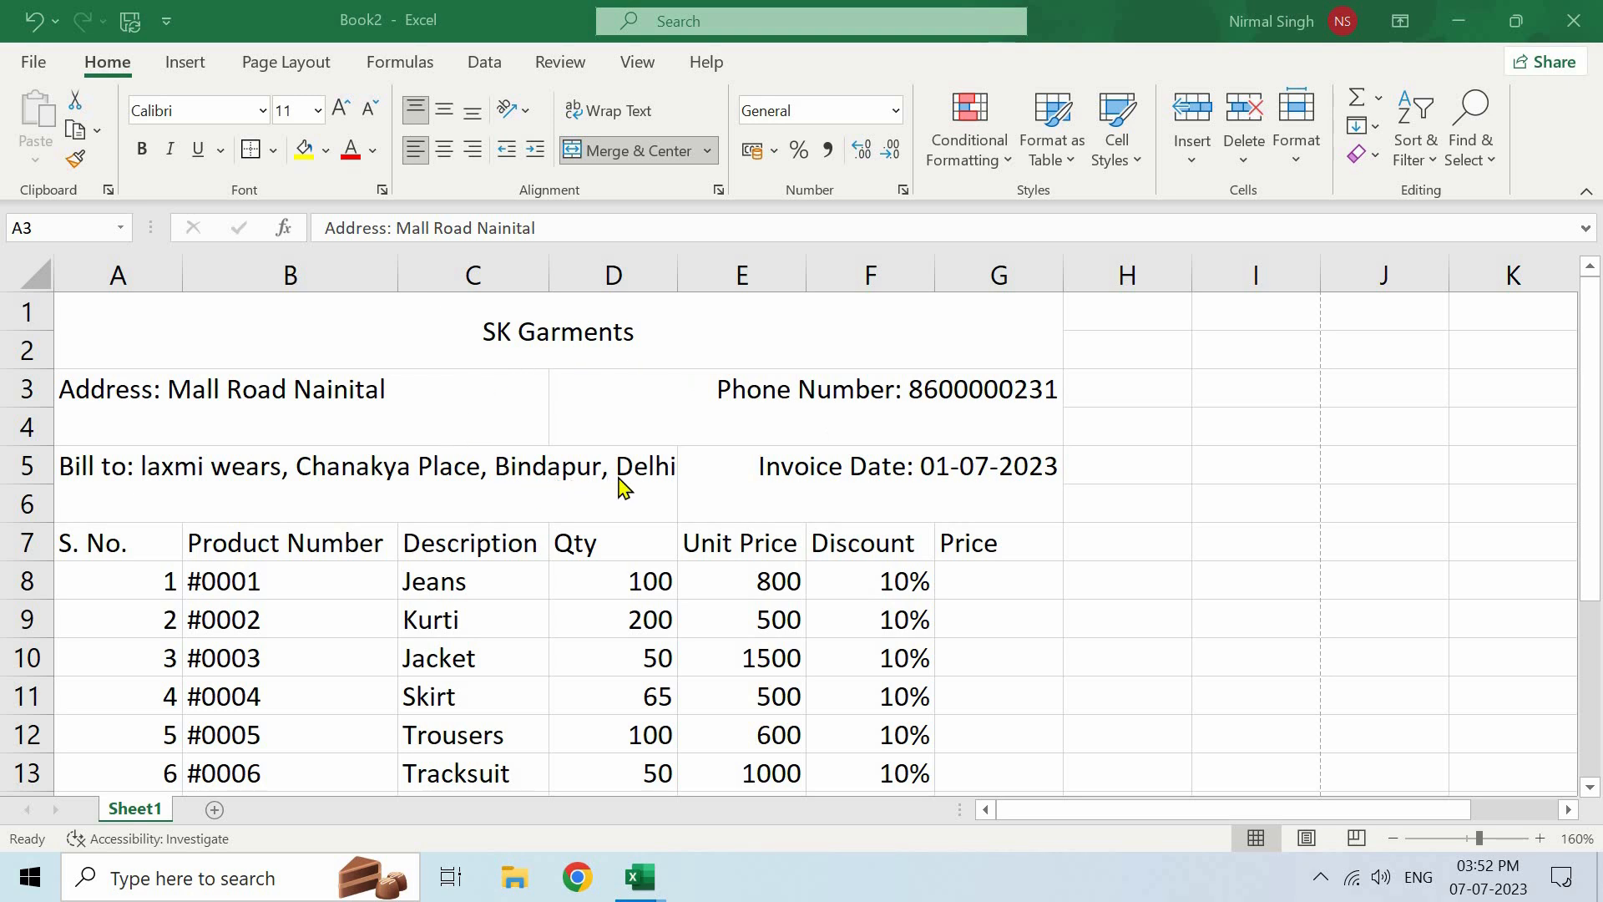
Unmerge the address cells A3:C4, and undo the unmerging.
click(460, 411)
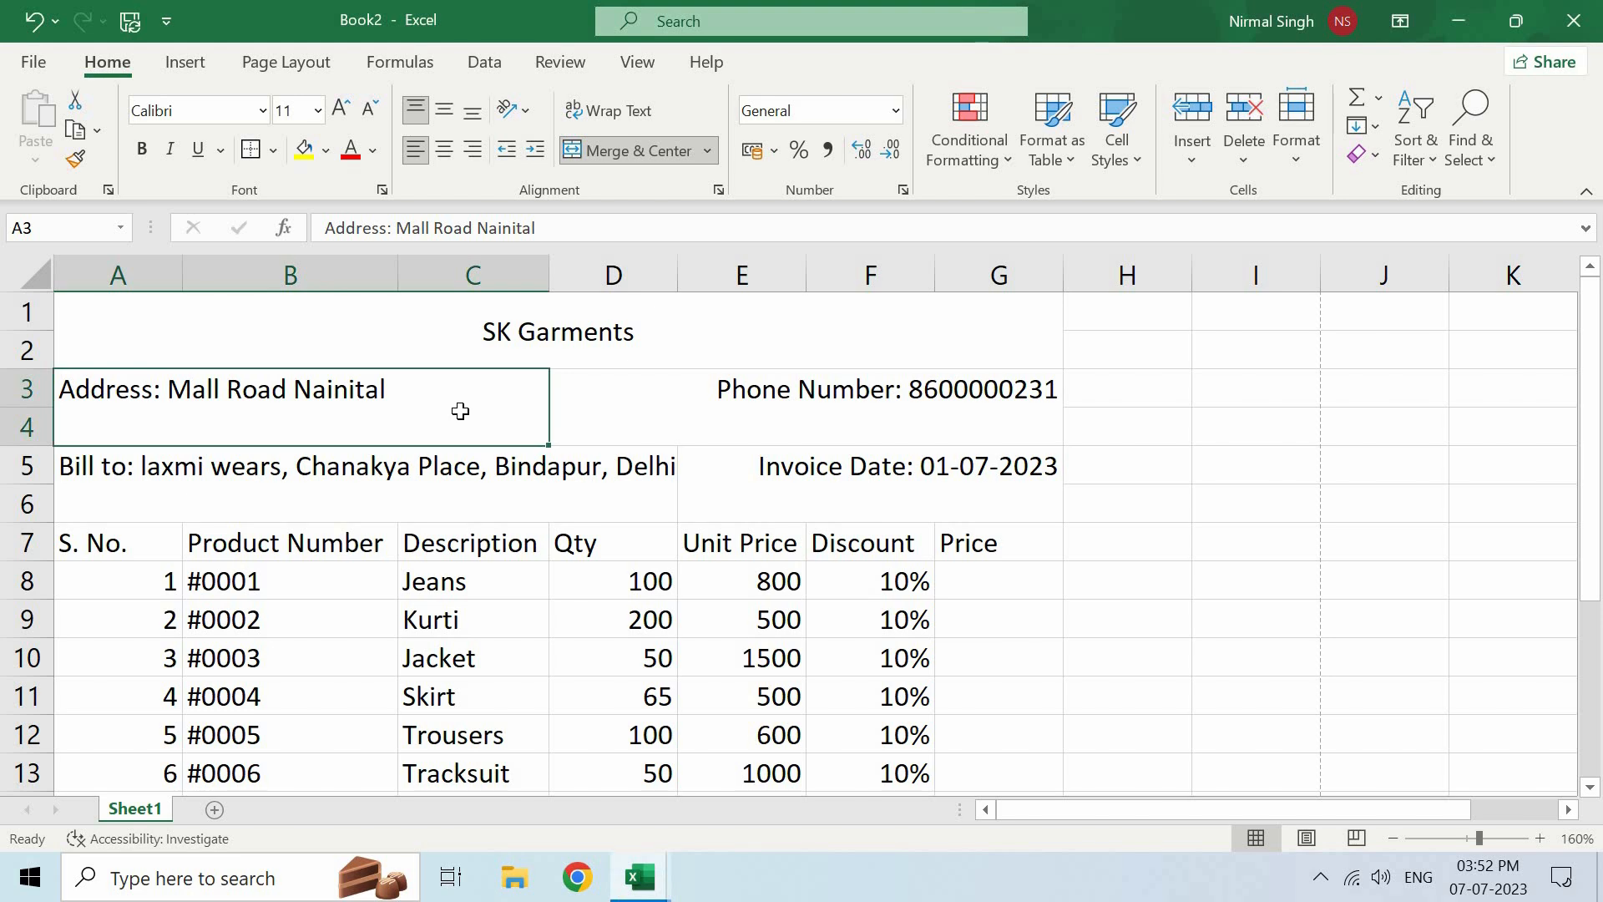
click(644, 159)
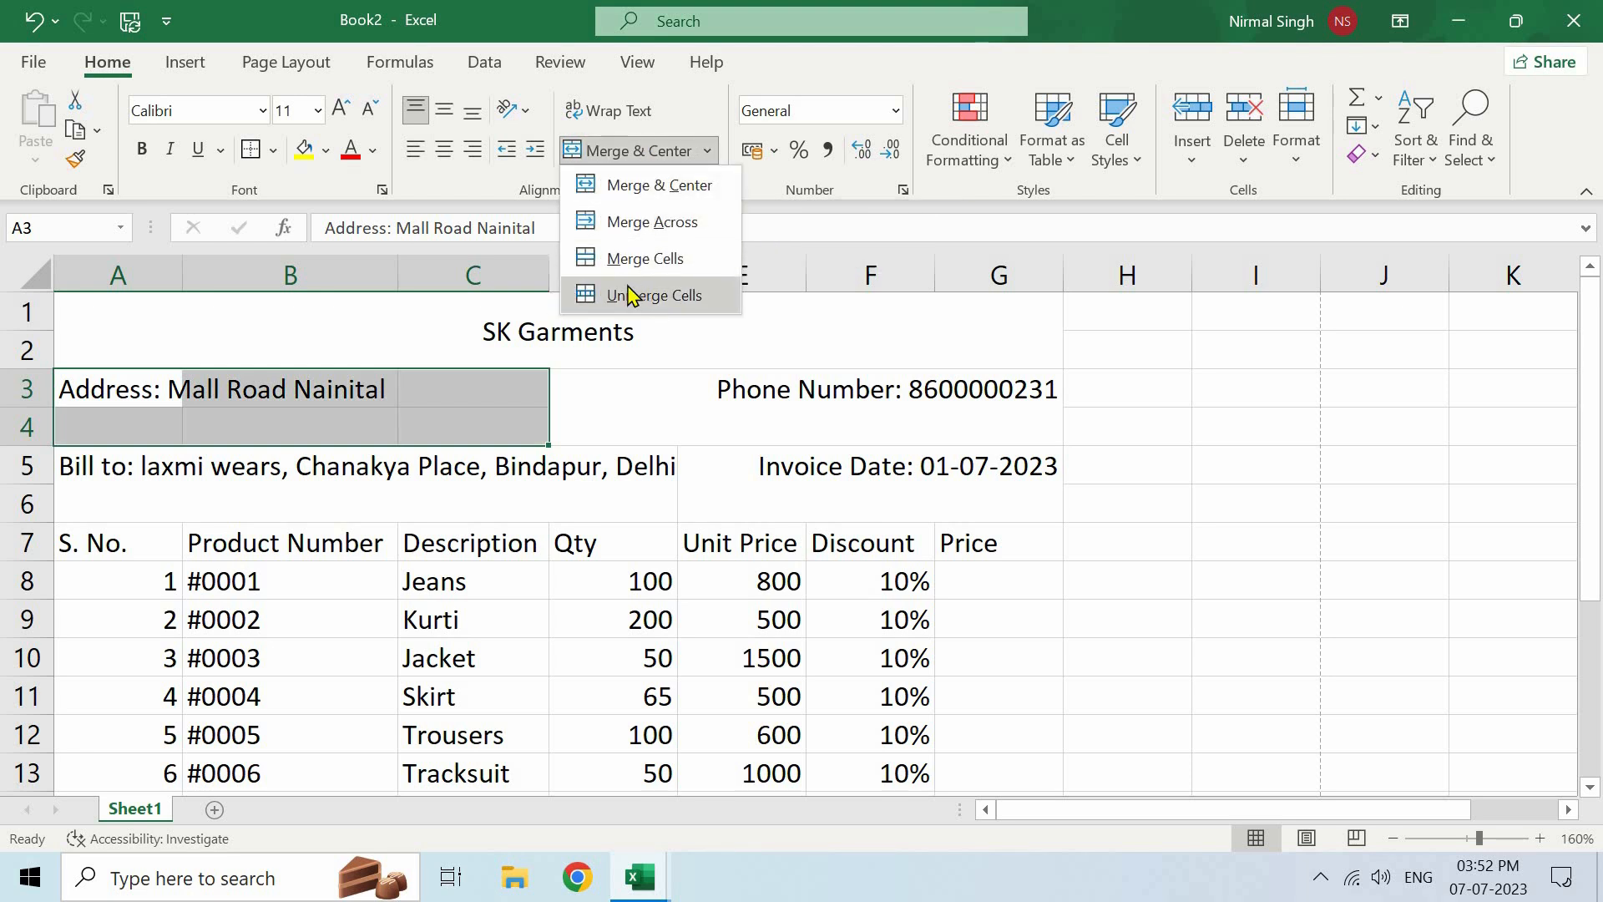
click(649, 289)
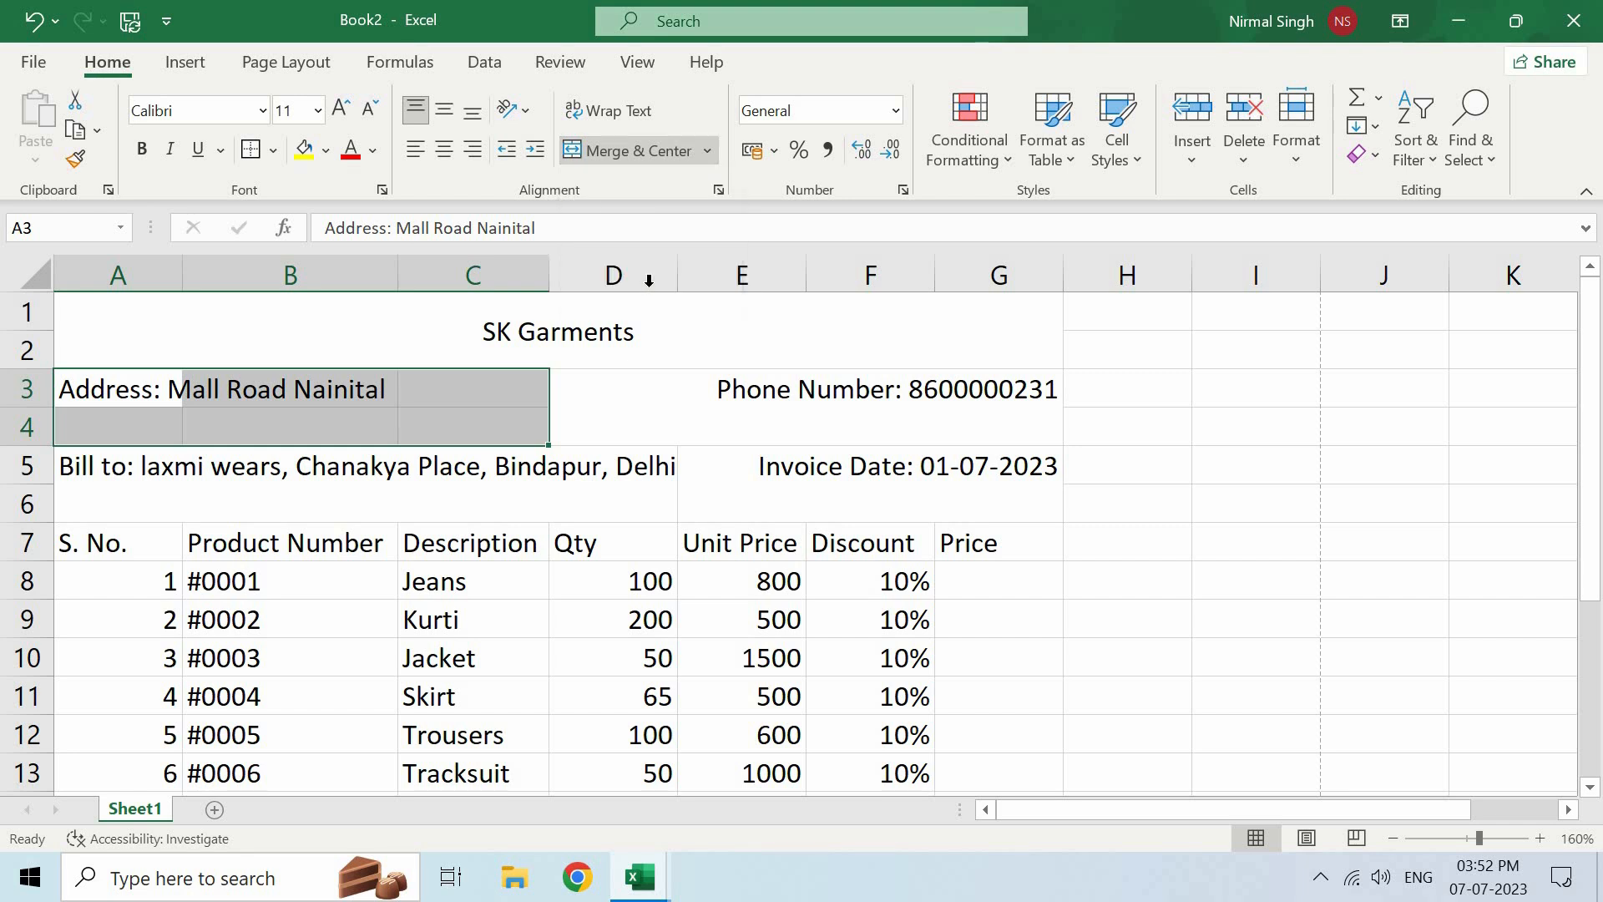
click(612, 412)
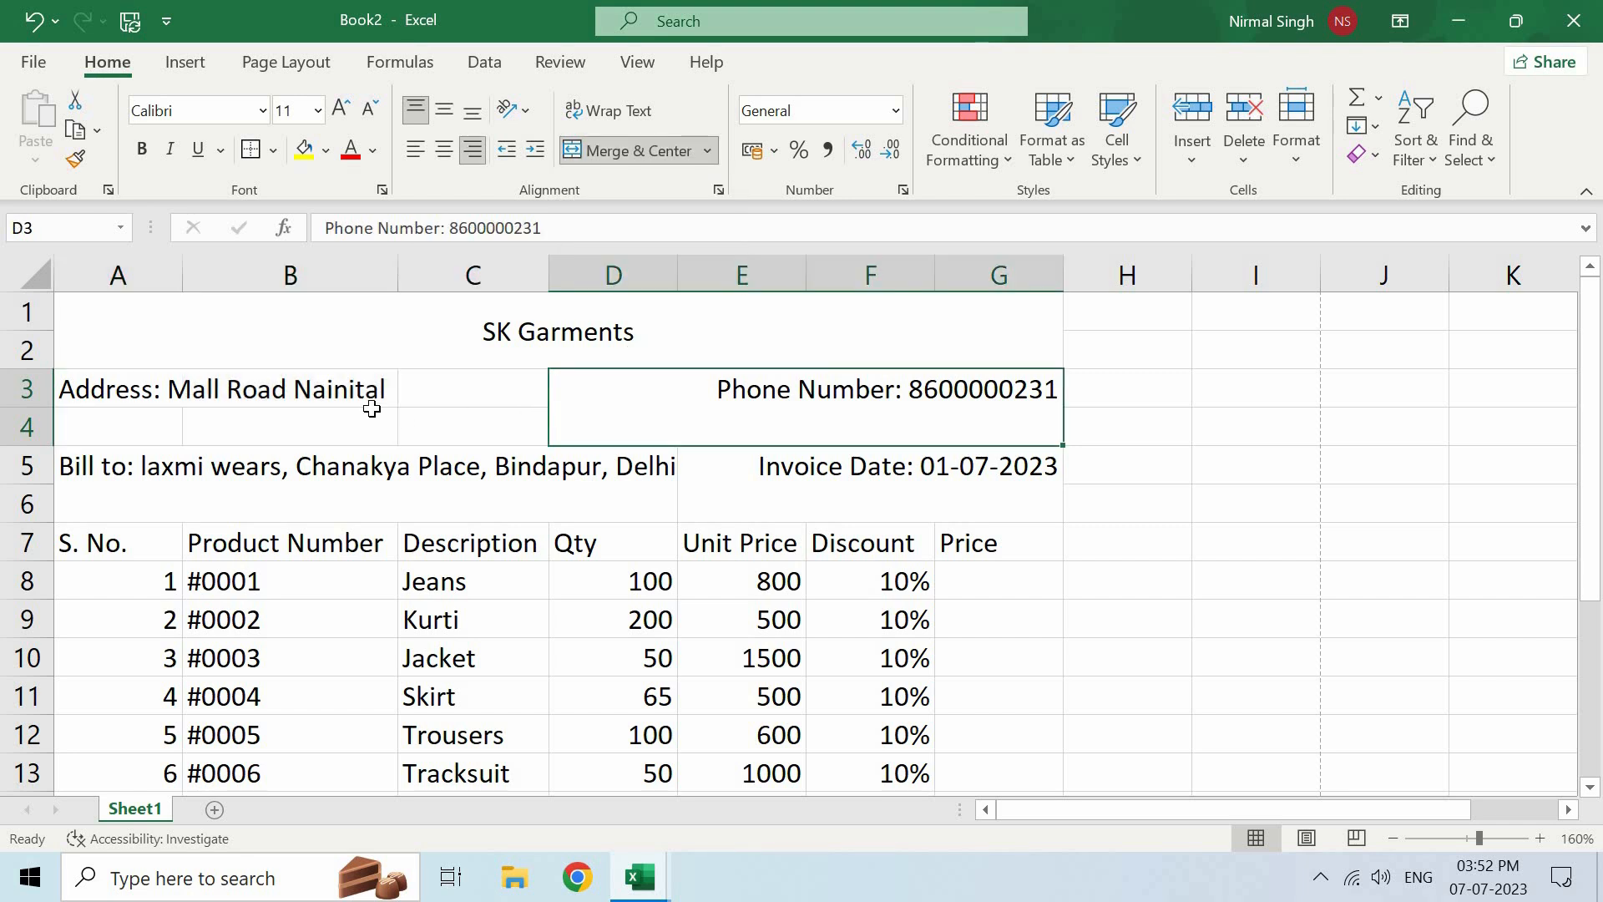
key(ctrl+z)
key(ctrl+z)
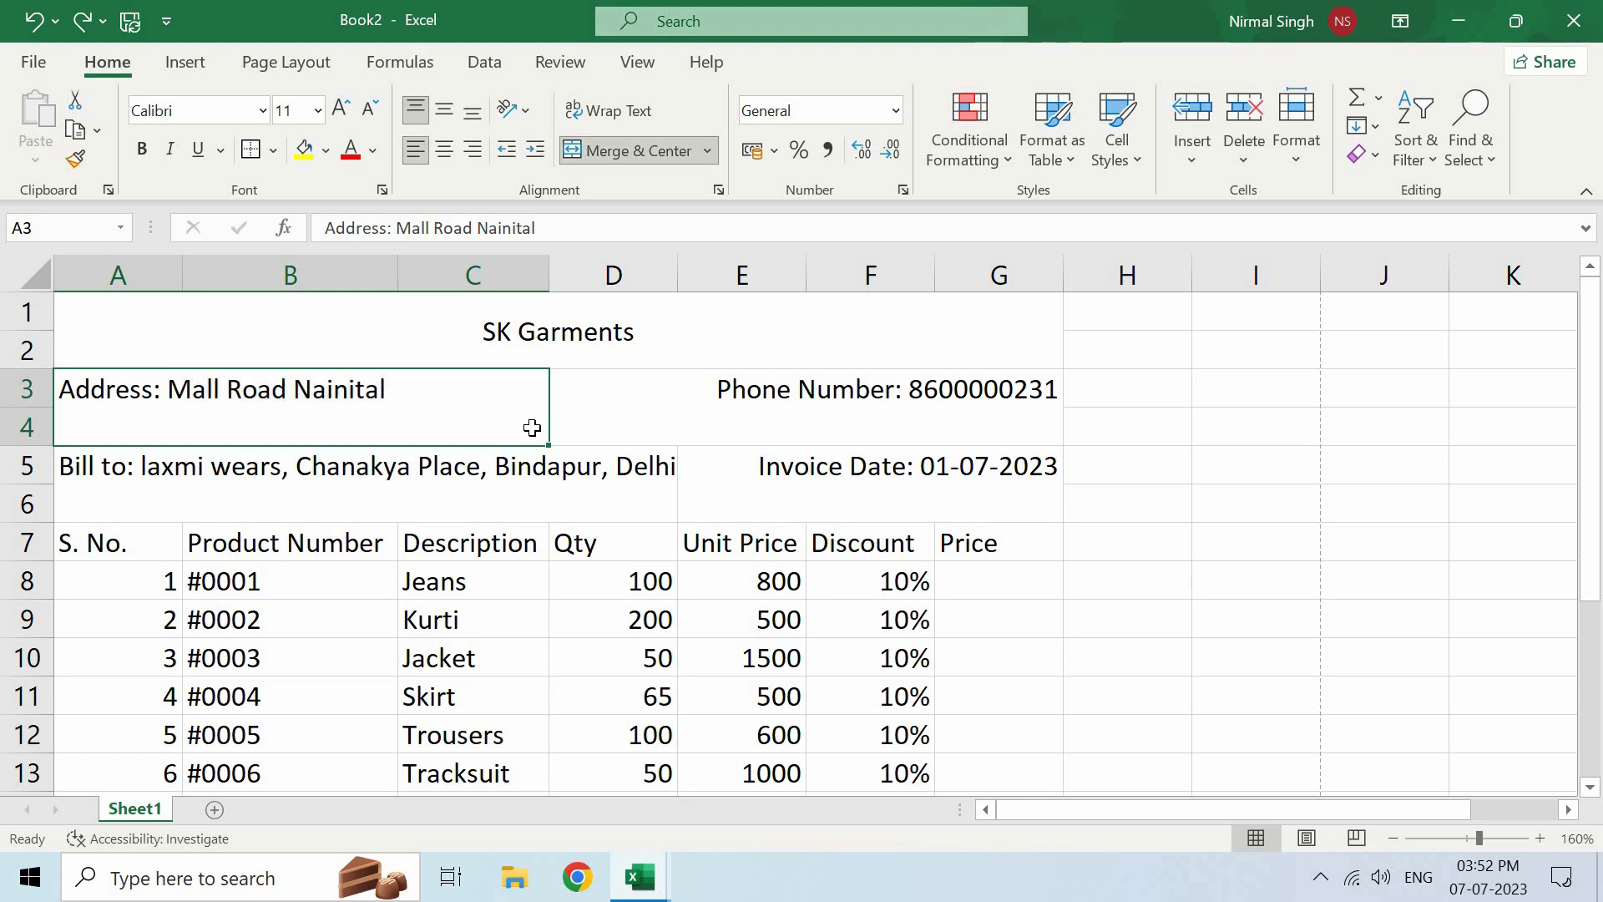
Check the invoice's print preview, return to the worksheet and look over the product table down to its last row.
key(ctrl+p)
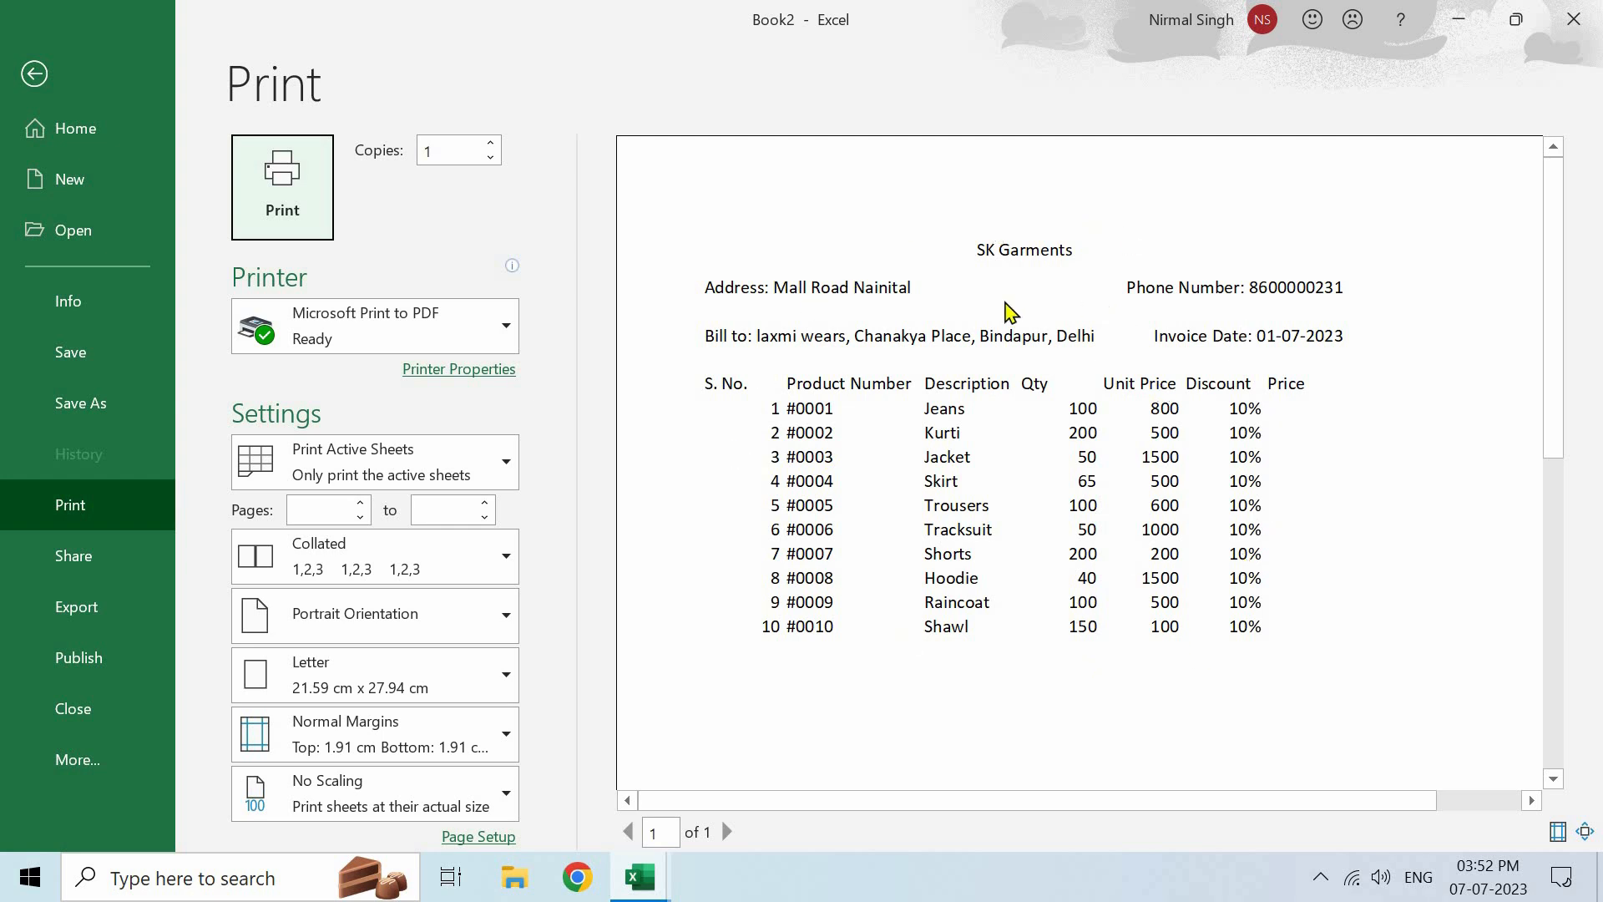
click(27, 77)
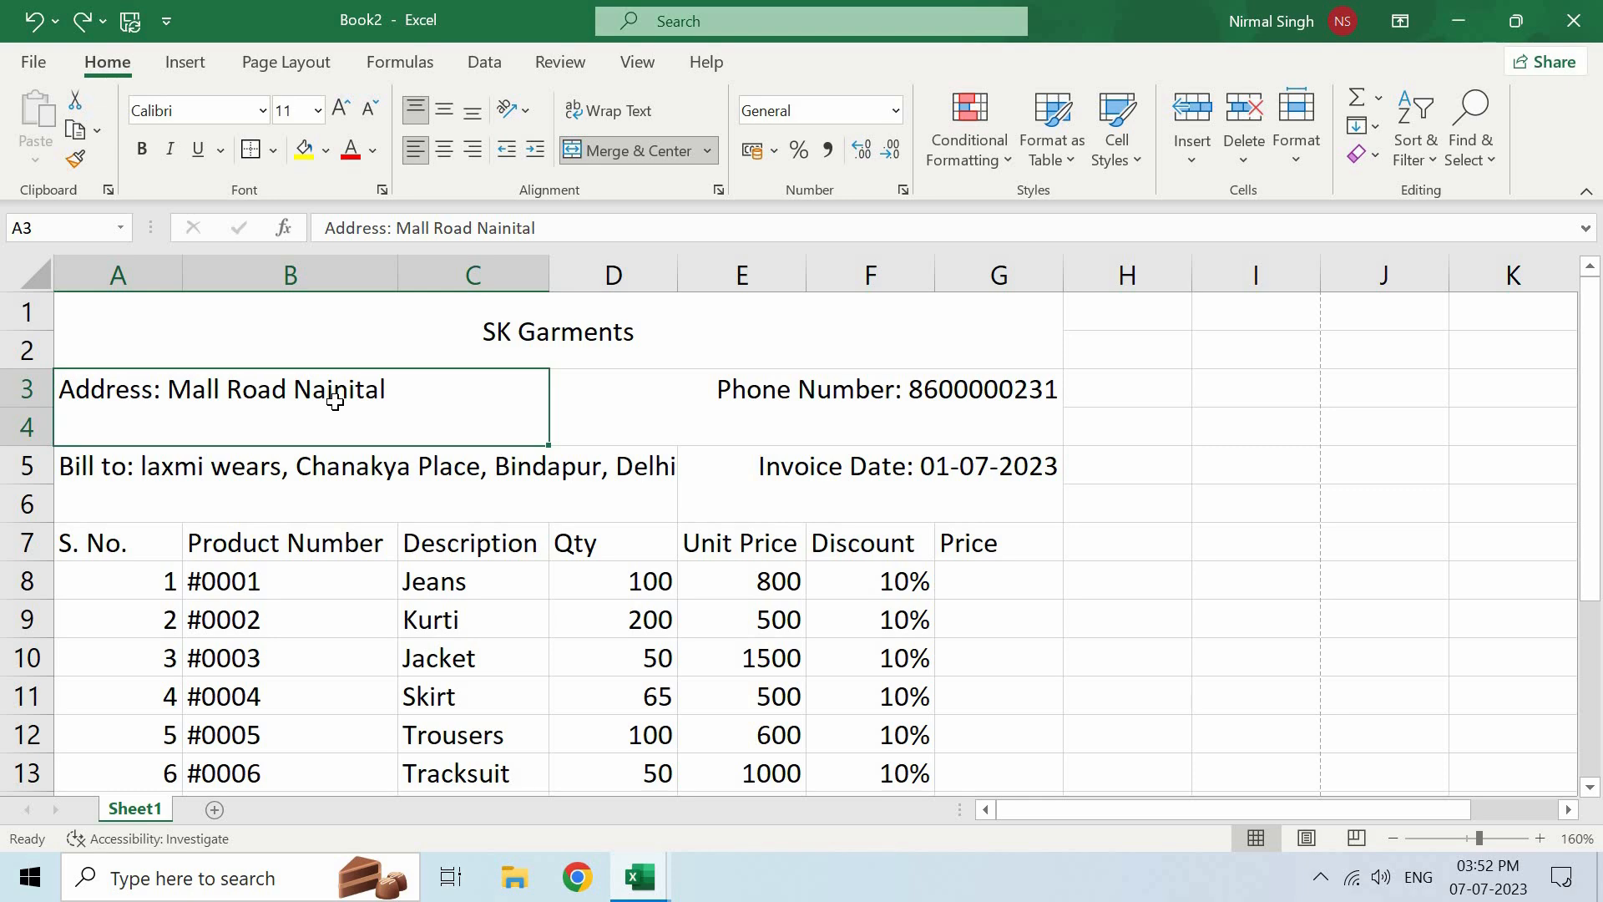
scroll(628, 468, down, 1)
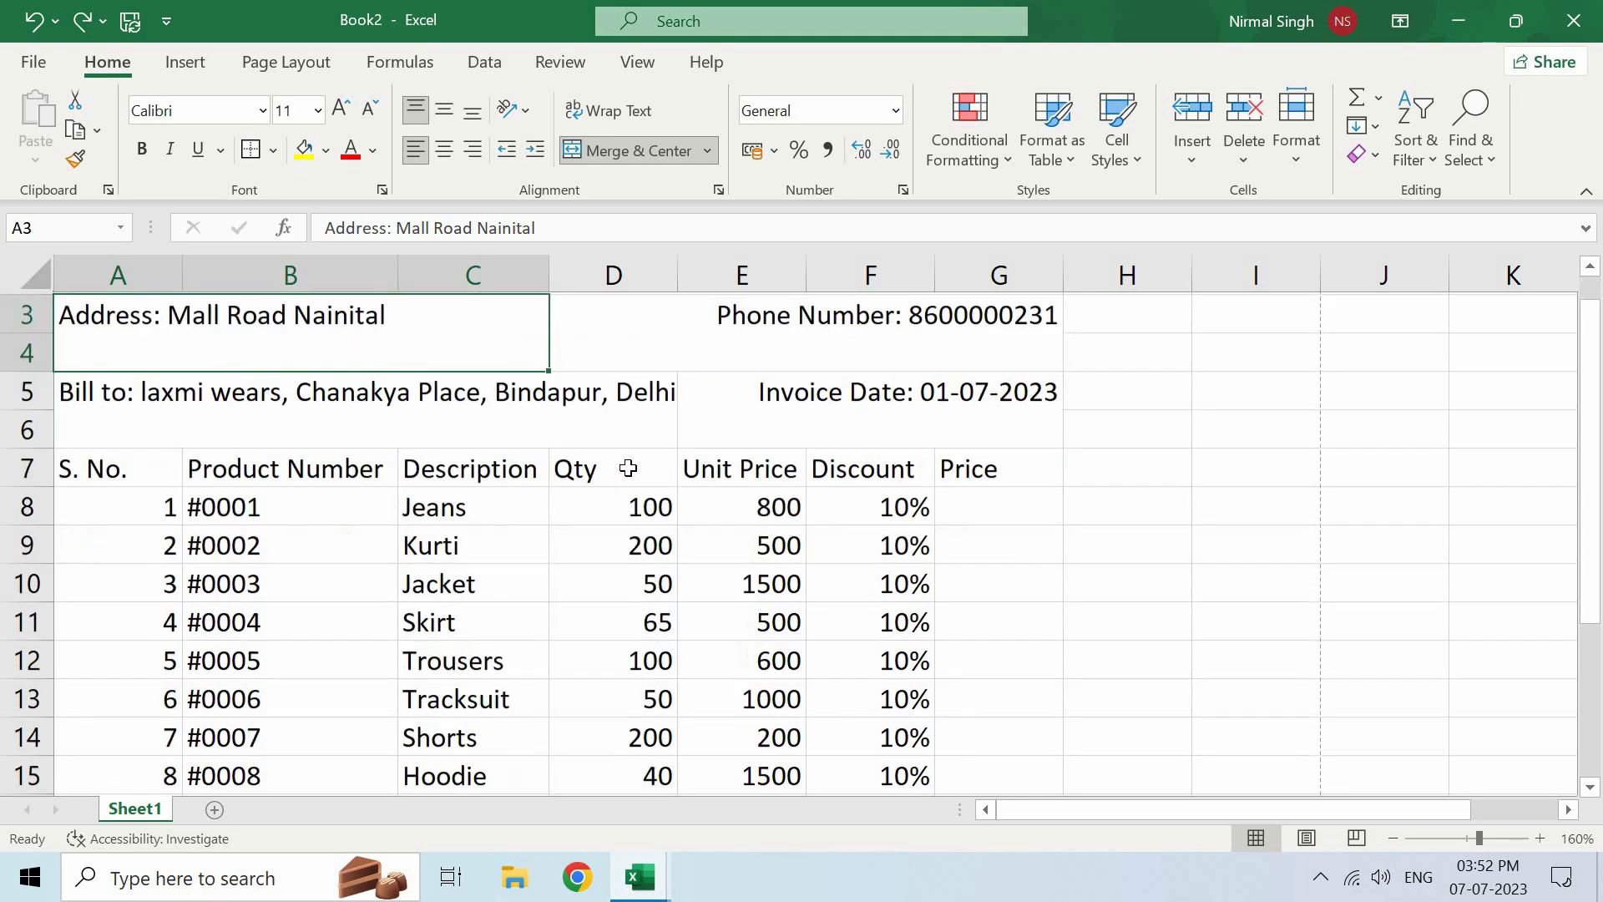
scroll(628, 468, down, 3)
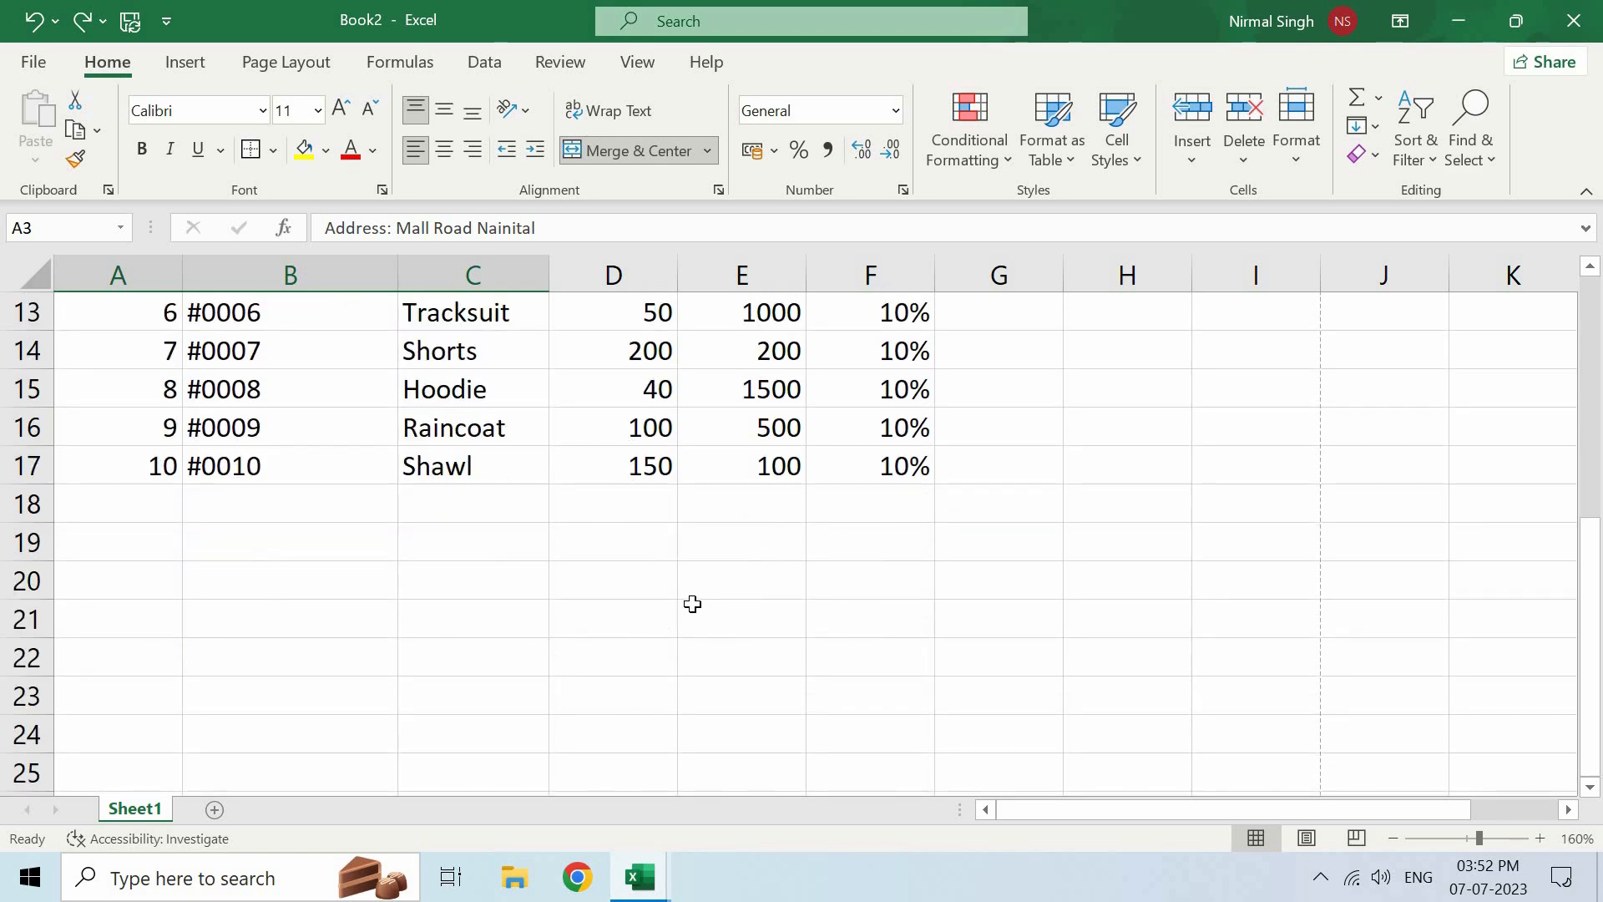
scroll(692, 604, up, 4)
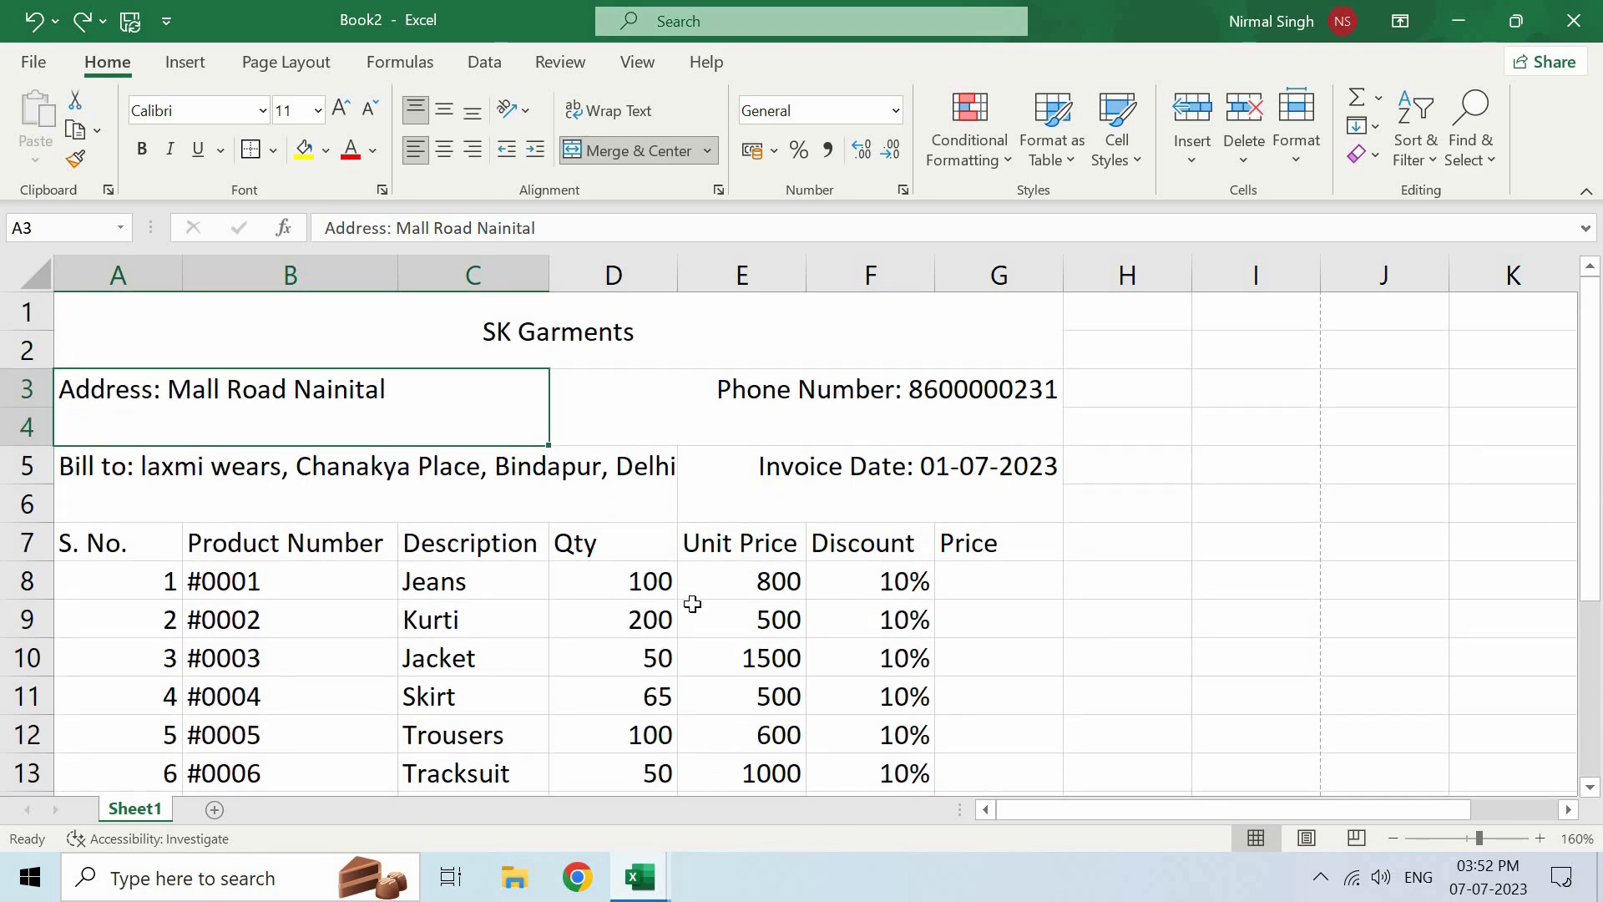
Turn off the display of gridlines on the invoice worksheet and look over the sheet.
click(309, 72)
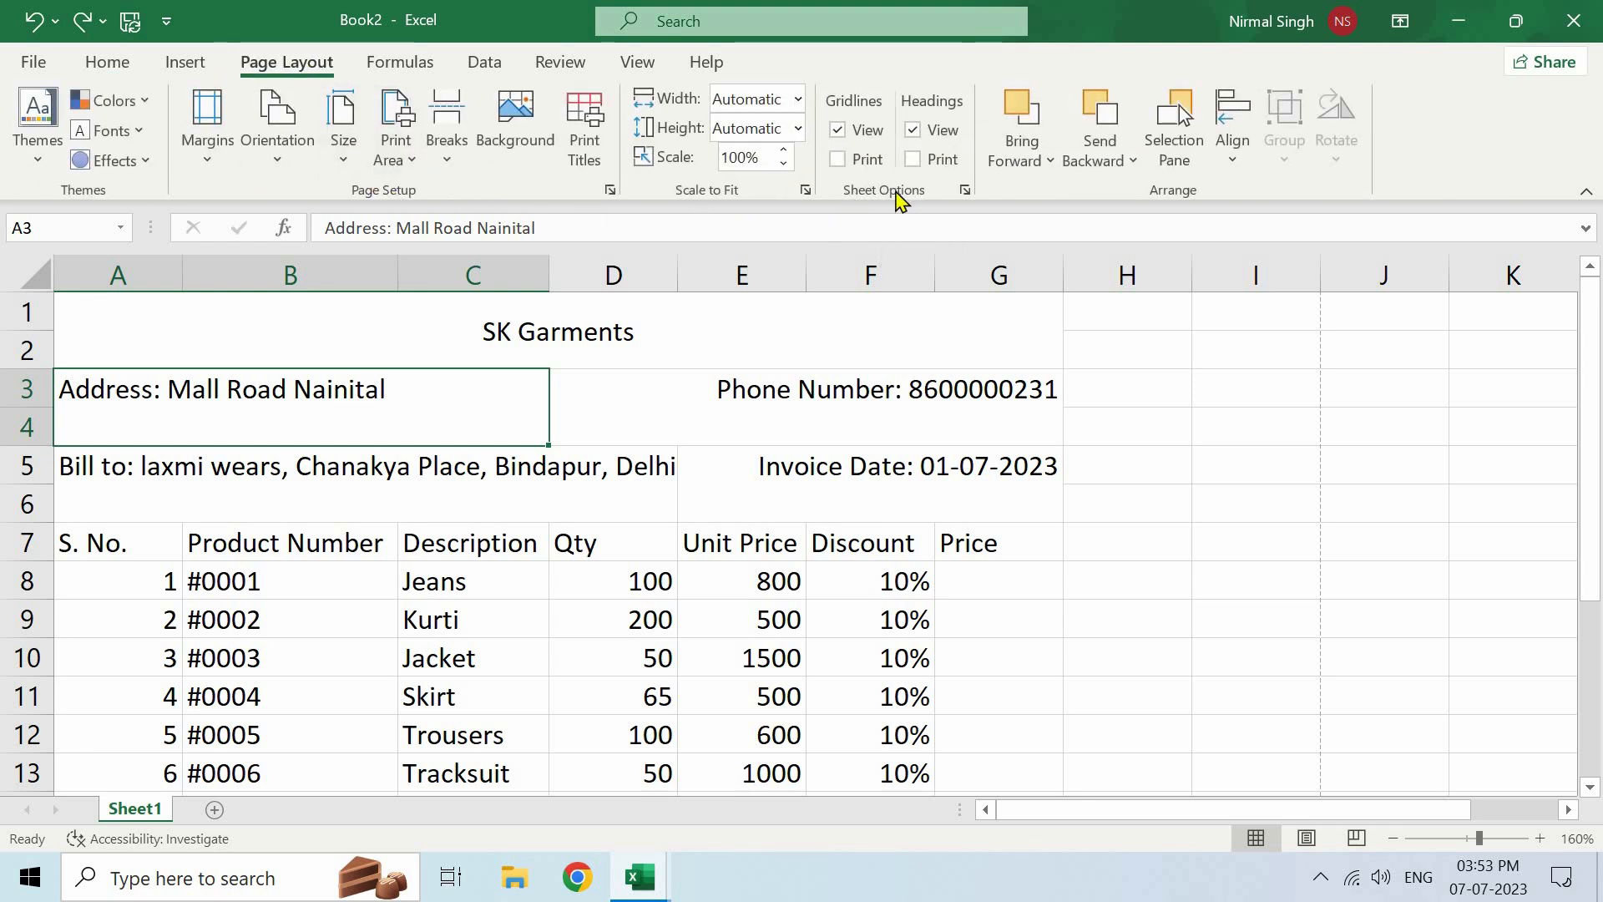
click(838, 129)
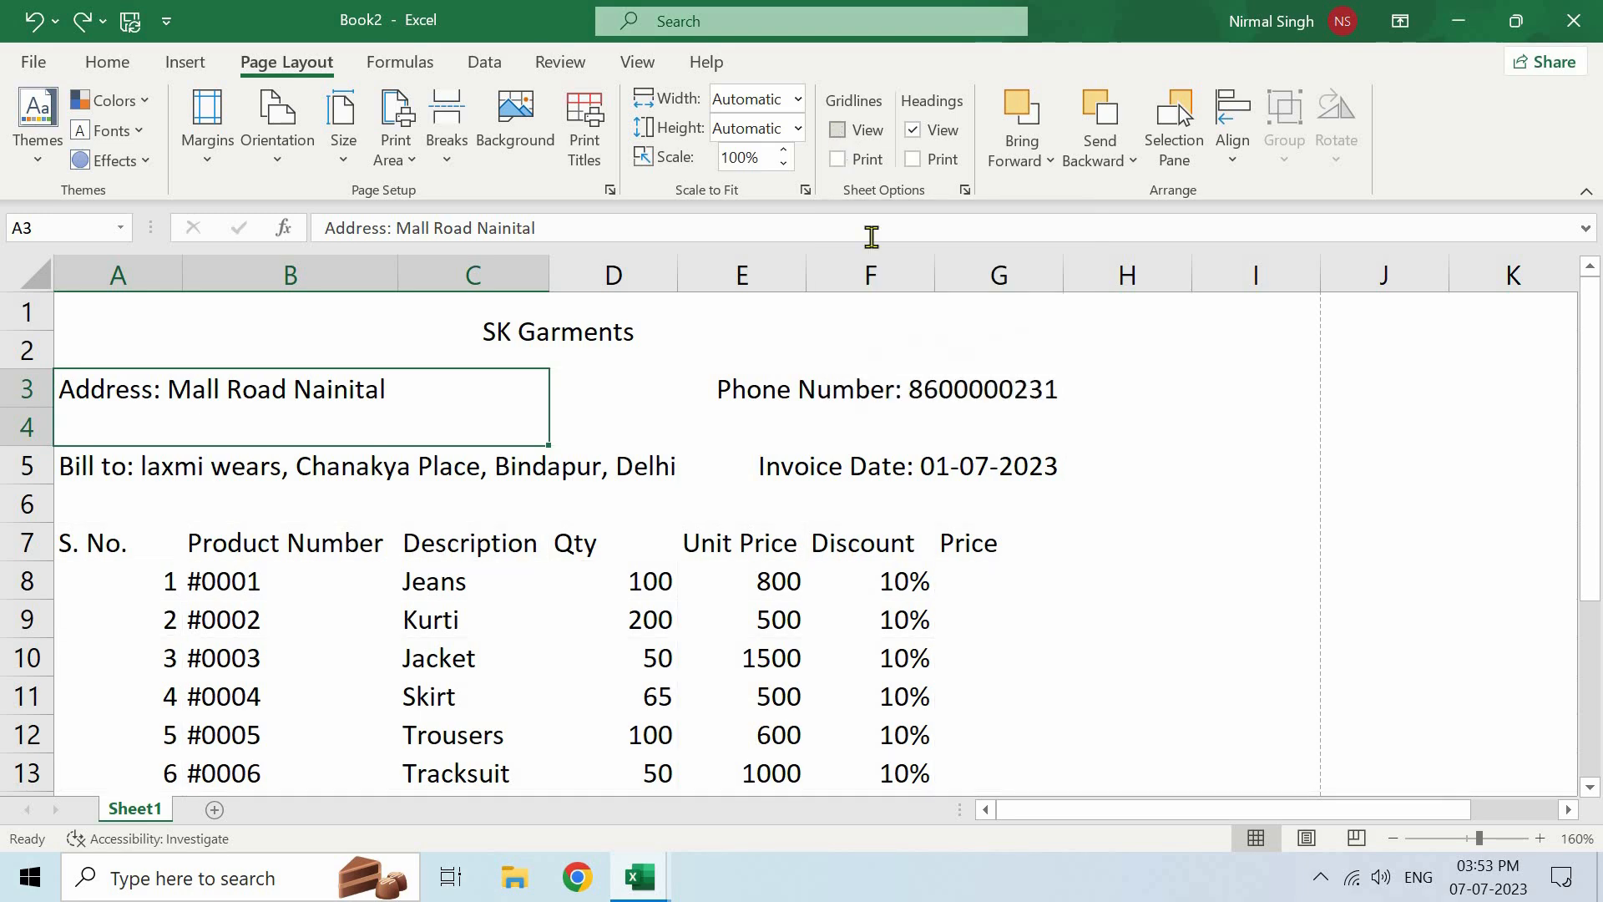
scroll(915, 468, down, 3)
scroll(914, 486, down, 2)
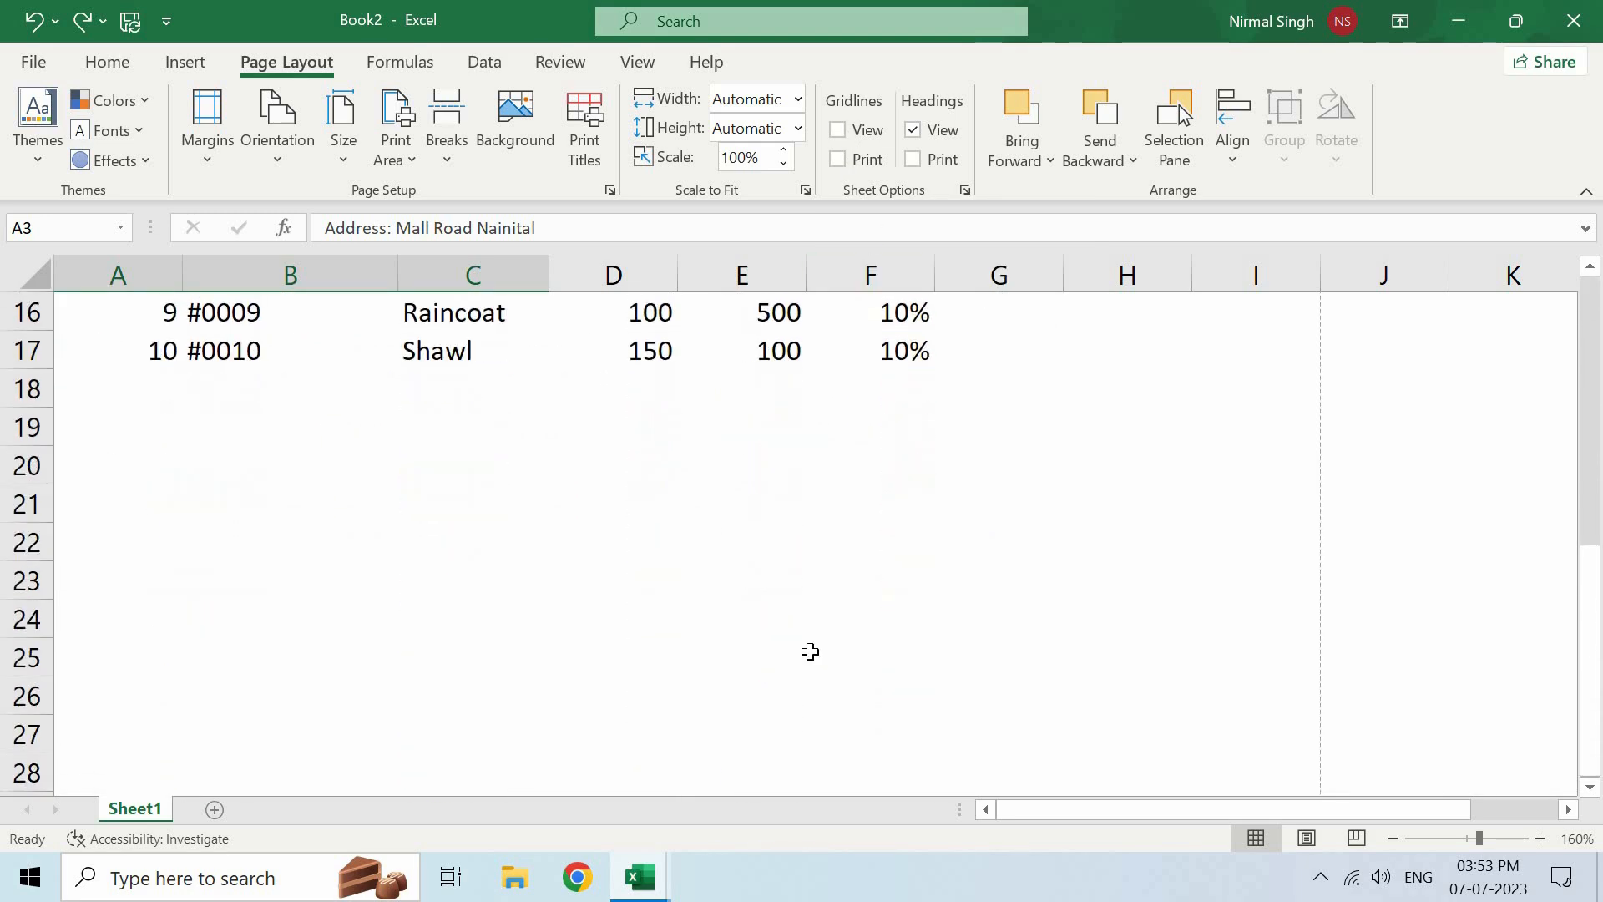
scroll(808, 624, up, 5)
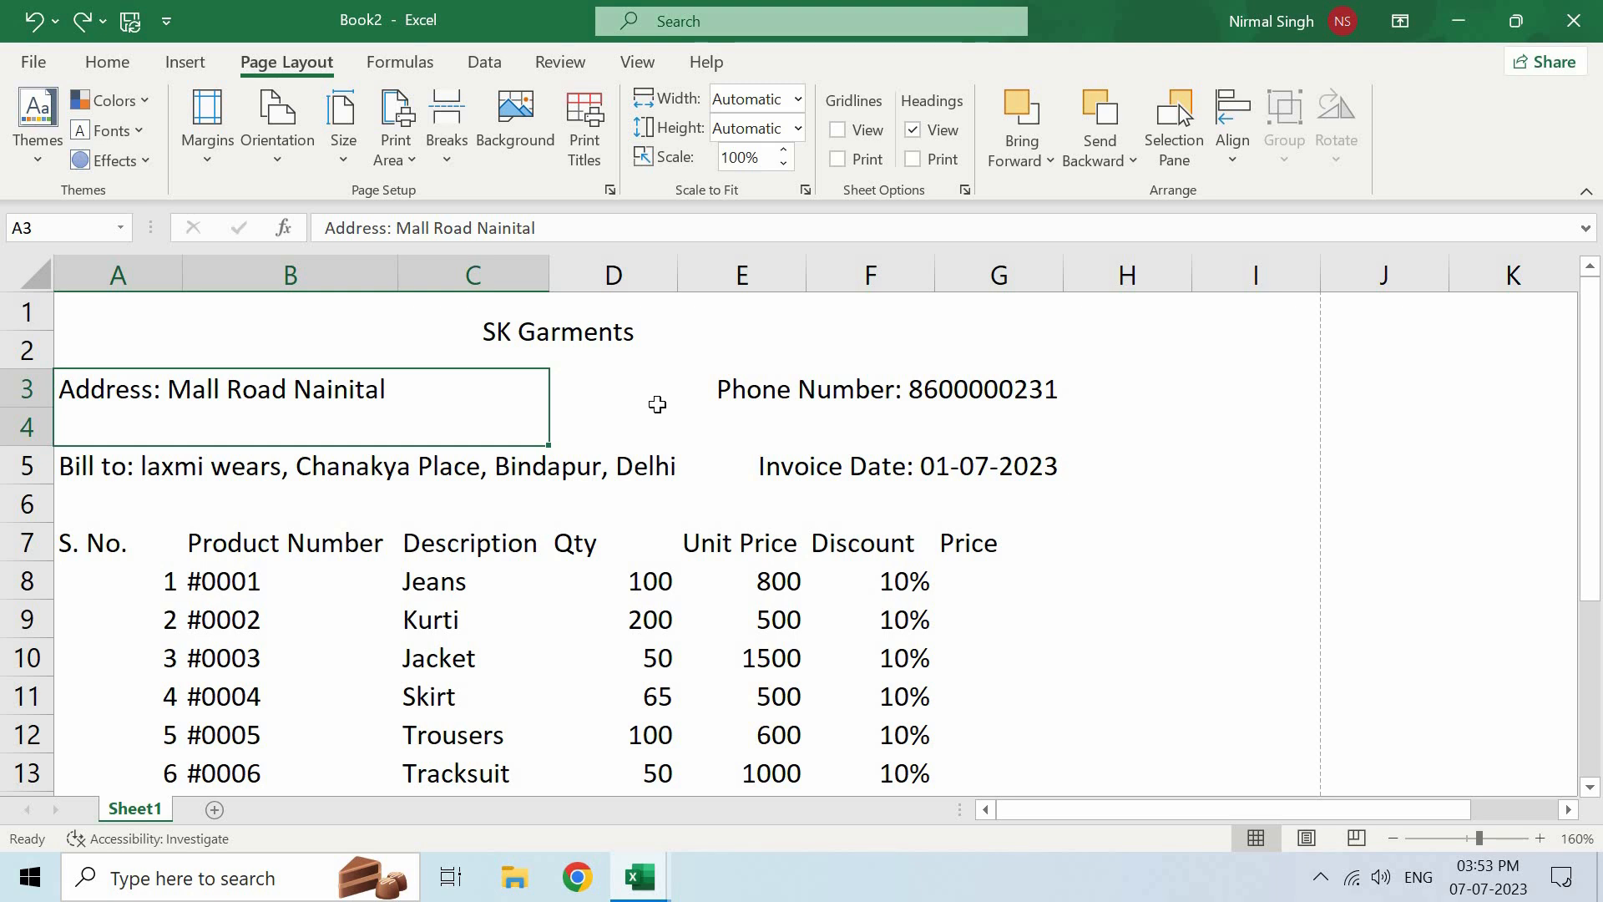
Apply outside borders to the merged SK Garments title cell A1:G2.
click(593, 339)
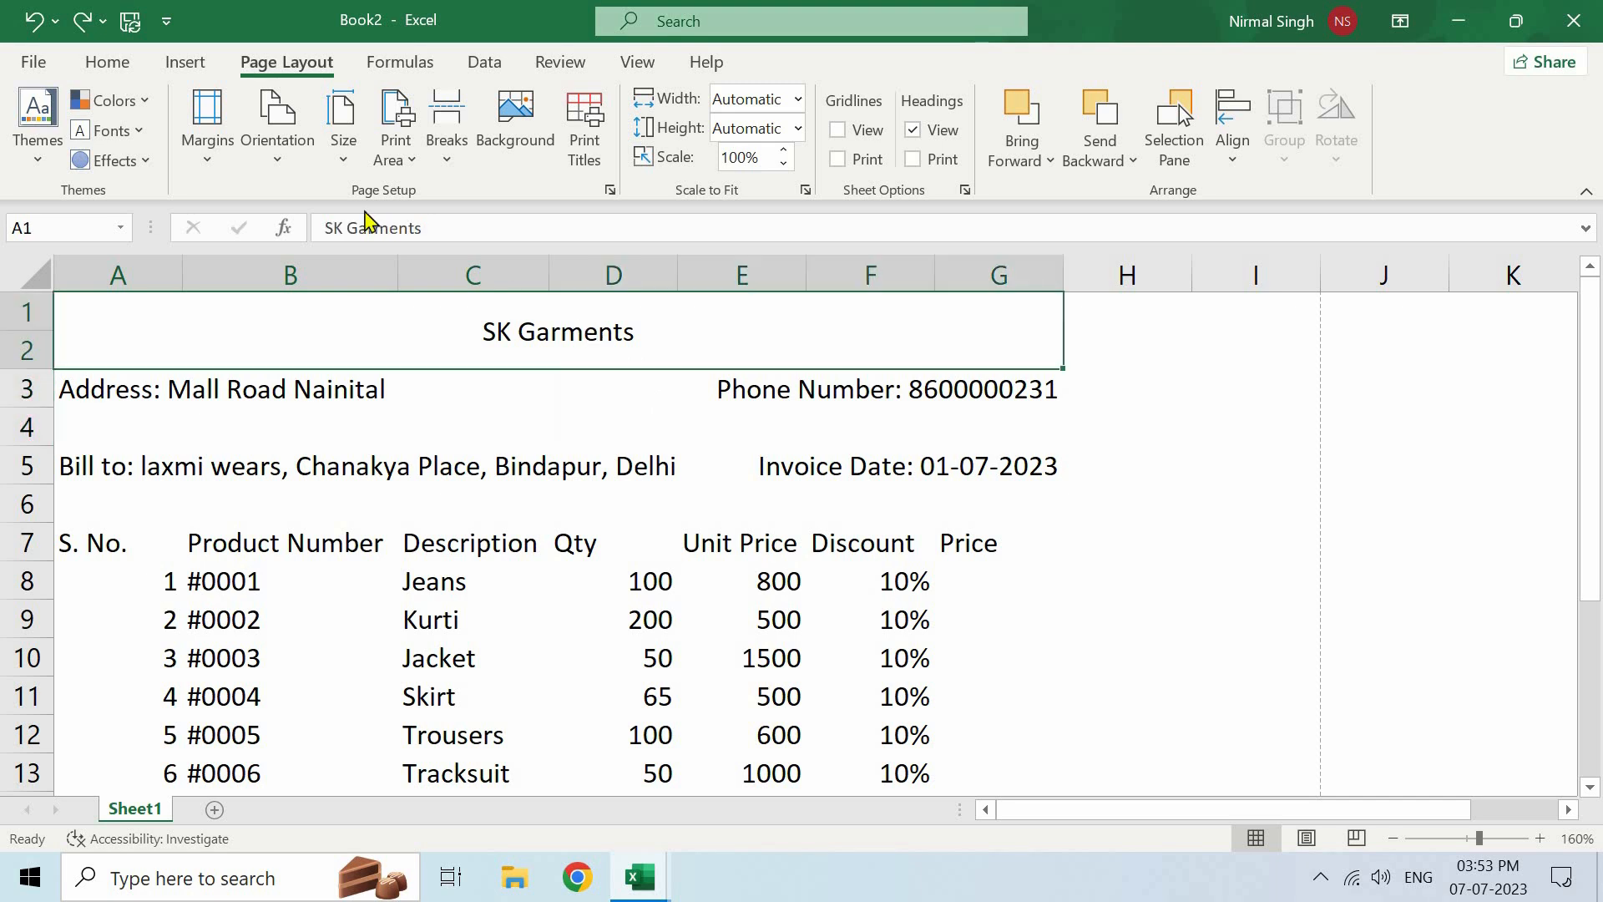
click(117, 65)
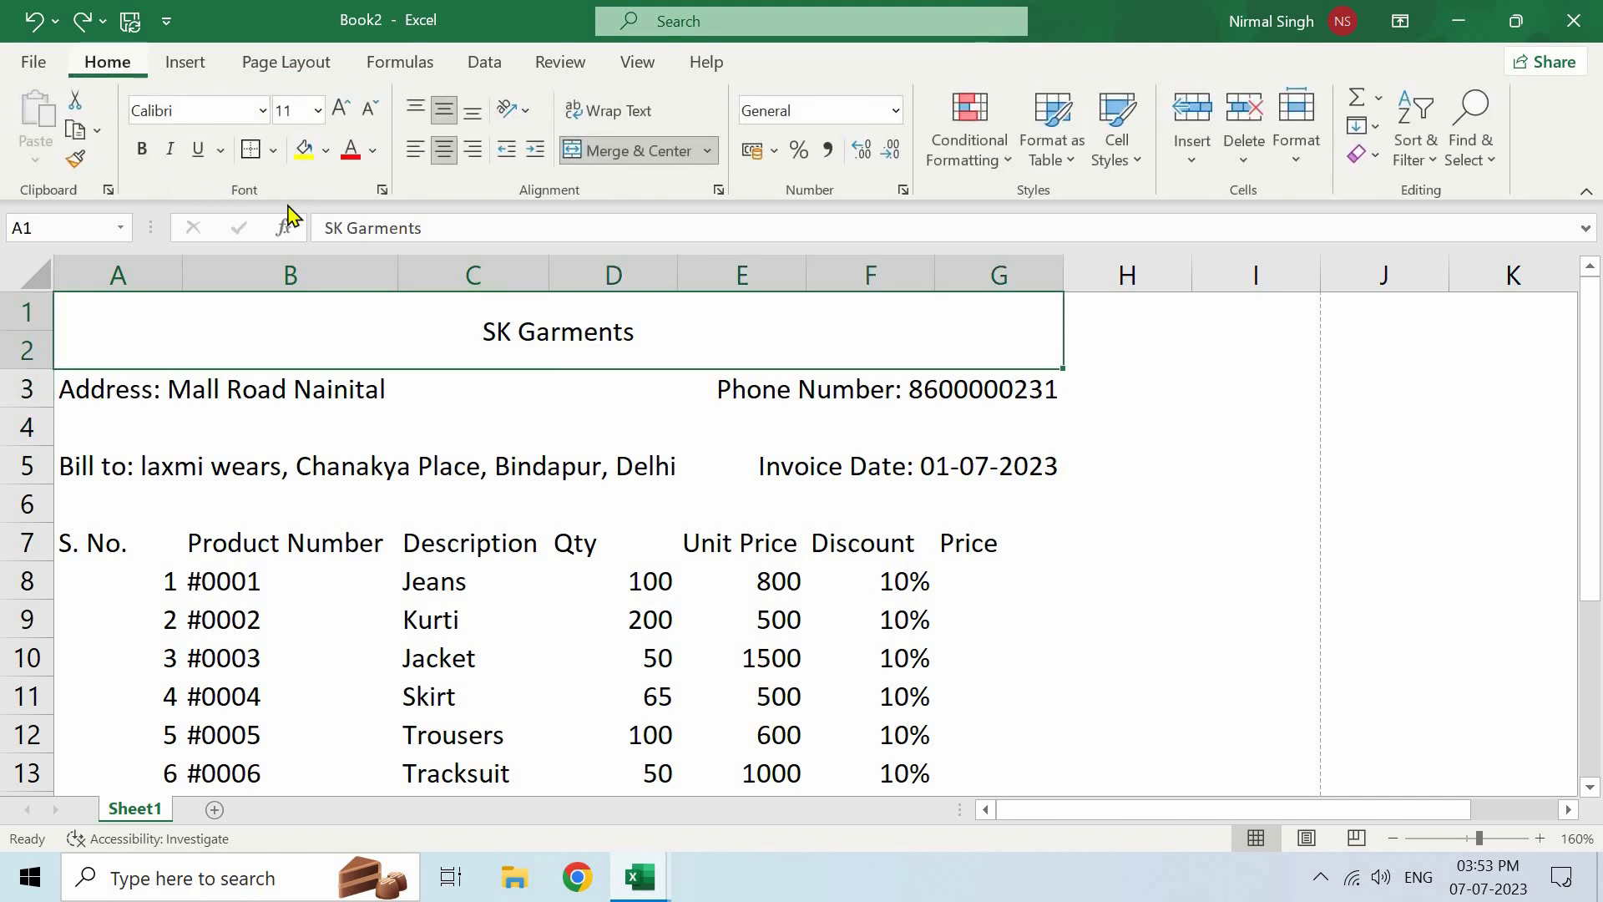
click(274, 151)
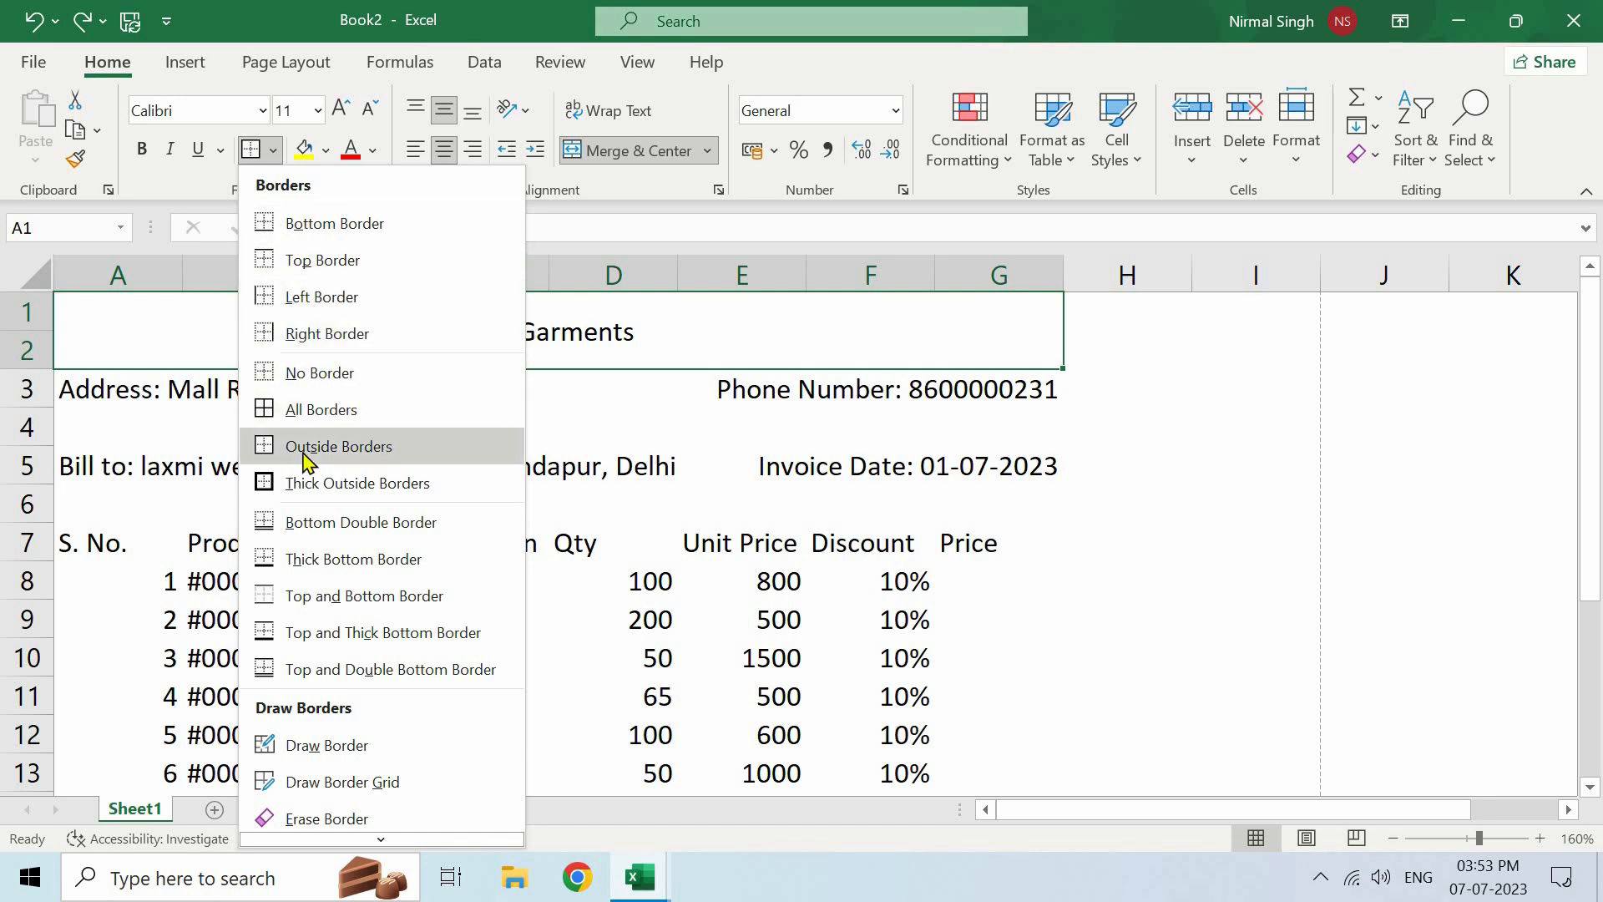
click(358, 455)
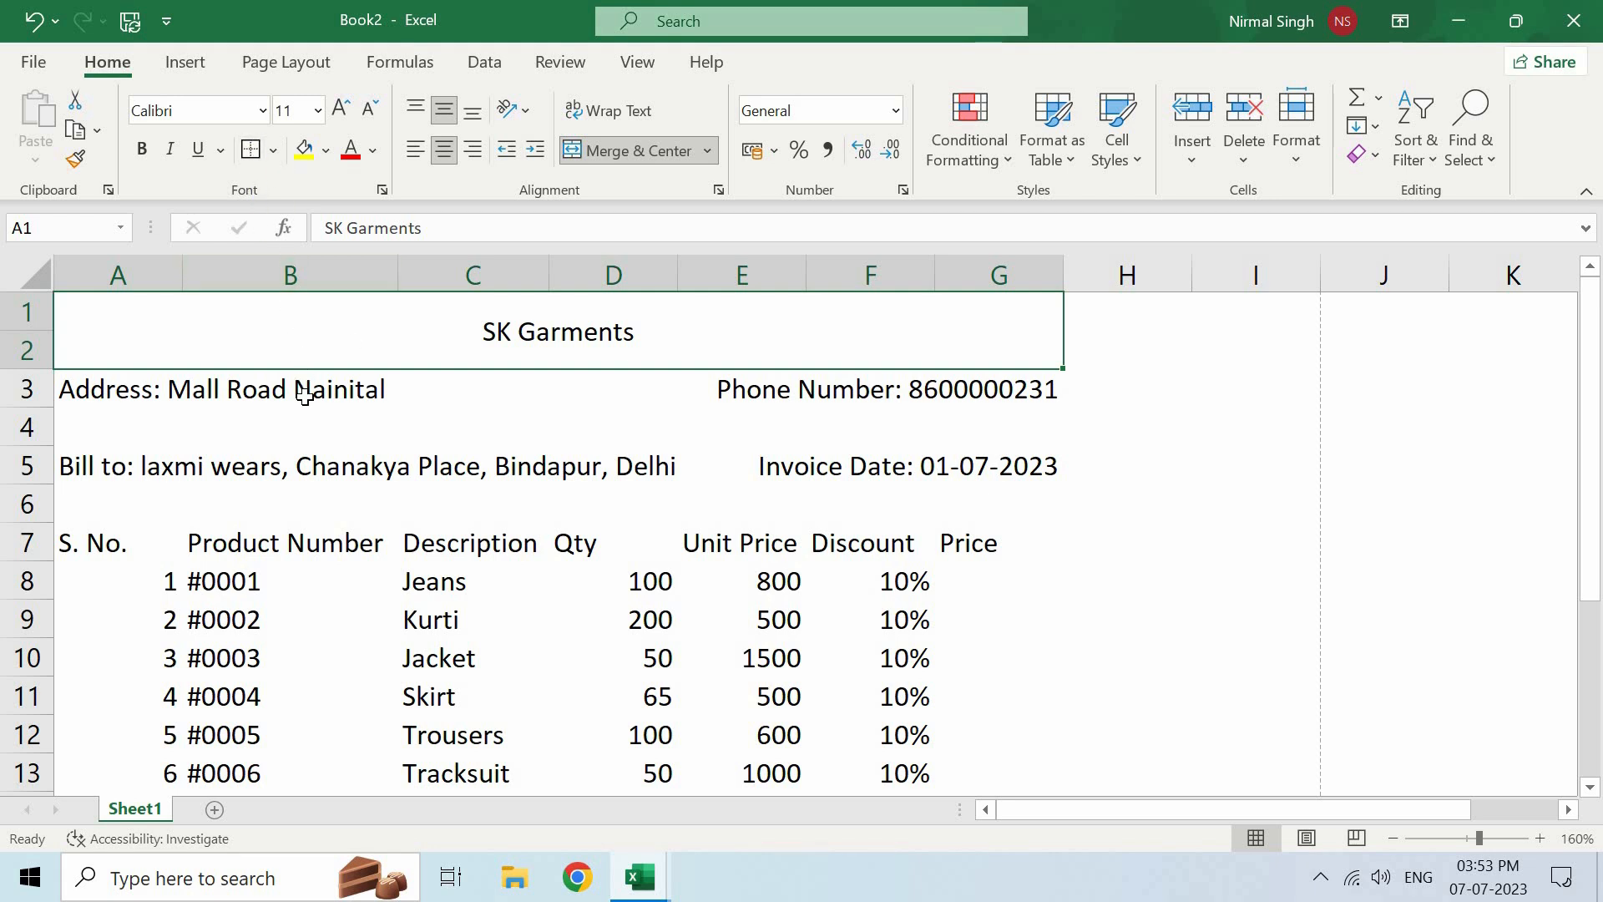
Apply outside borders to the address and billing block A3:G6.
drag(166, 393, 442, 430)
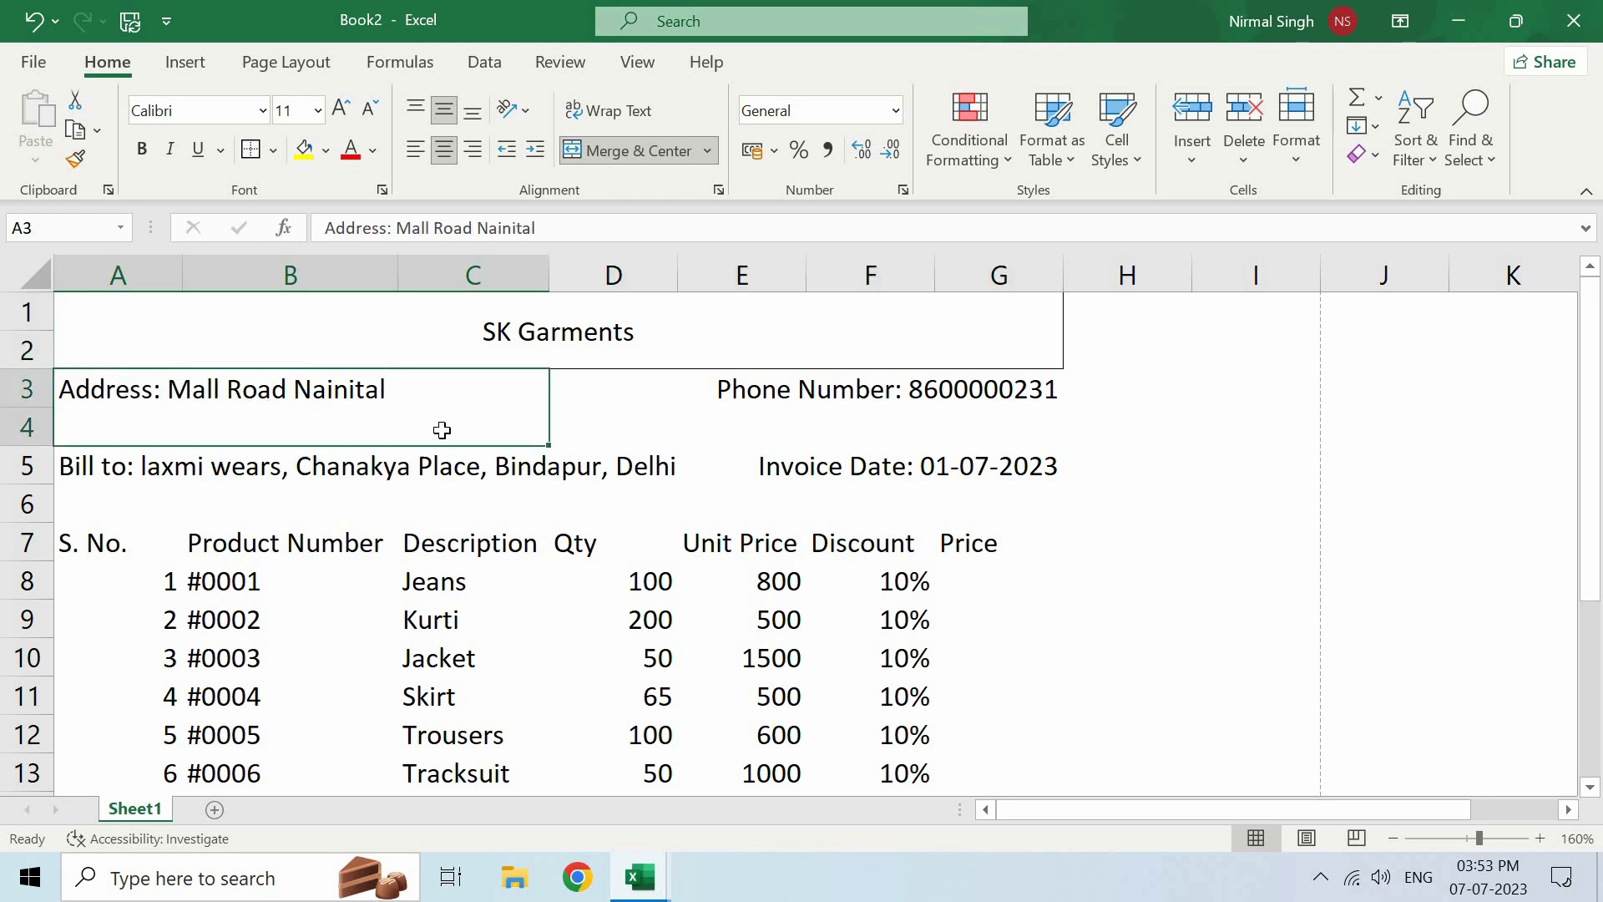
shift+click(777, 465)
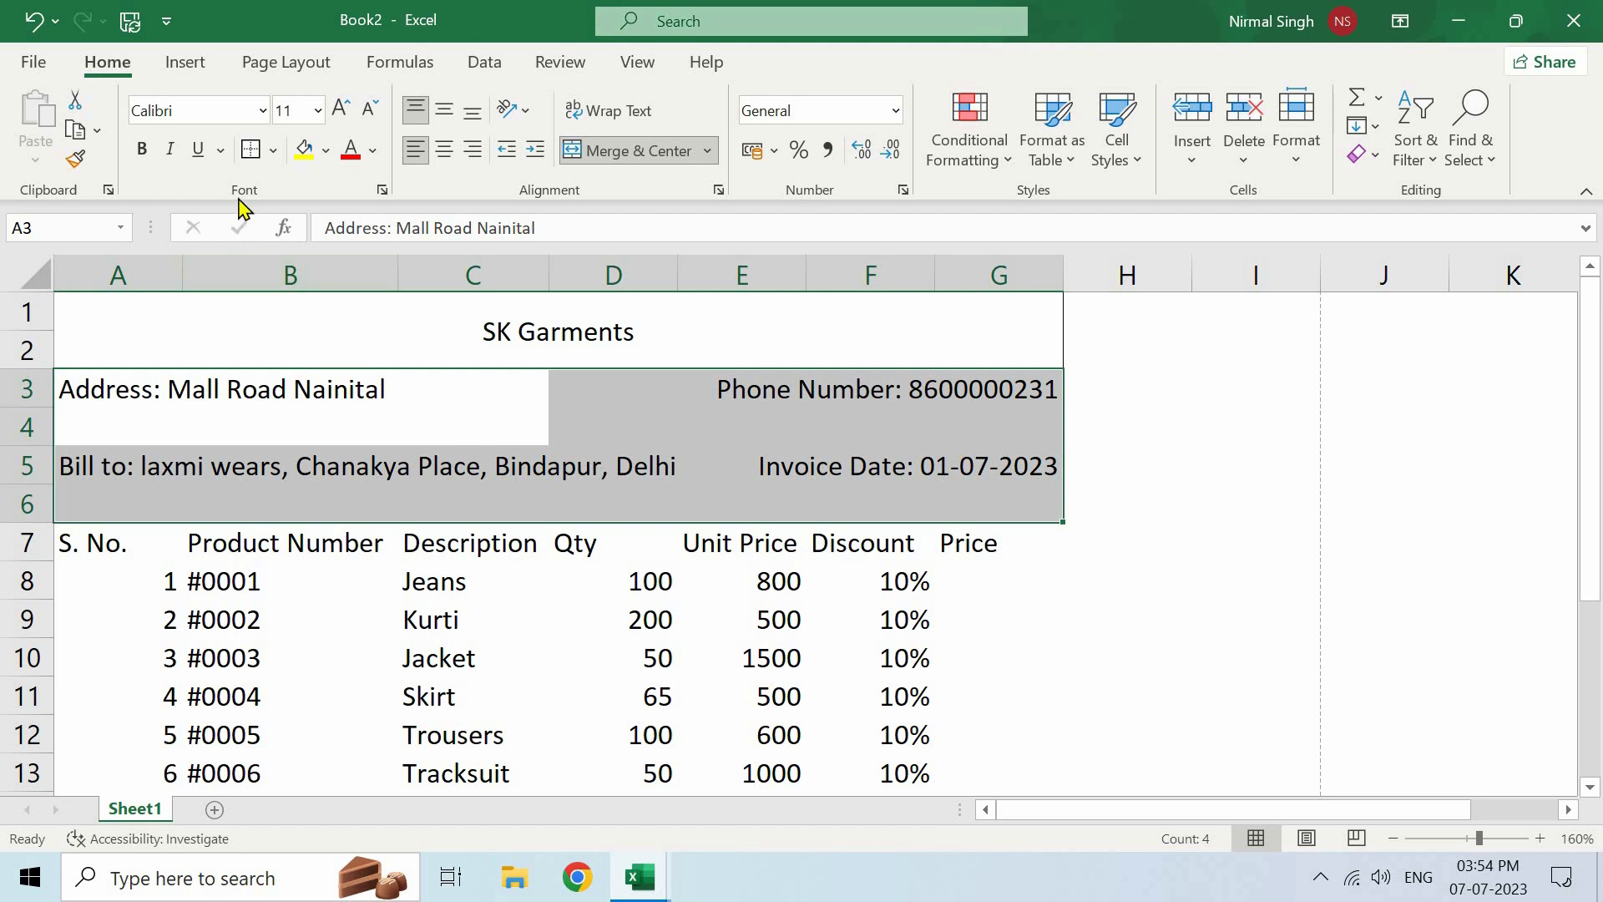
click(273, 150)
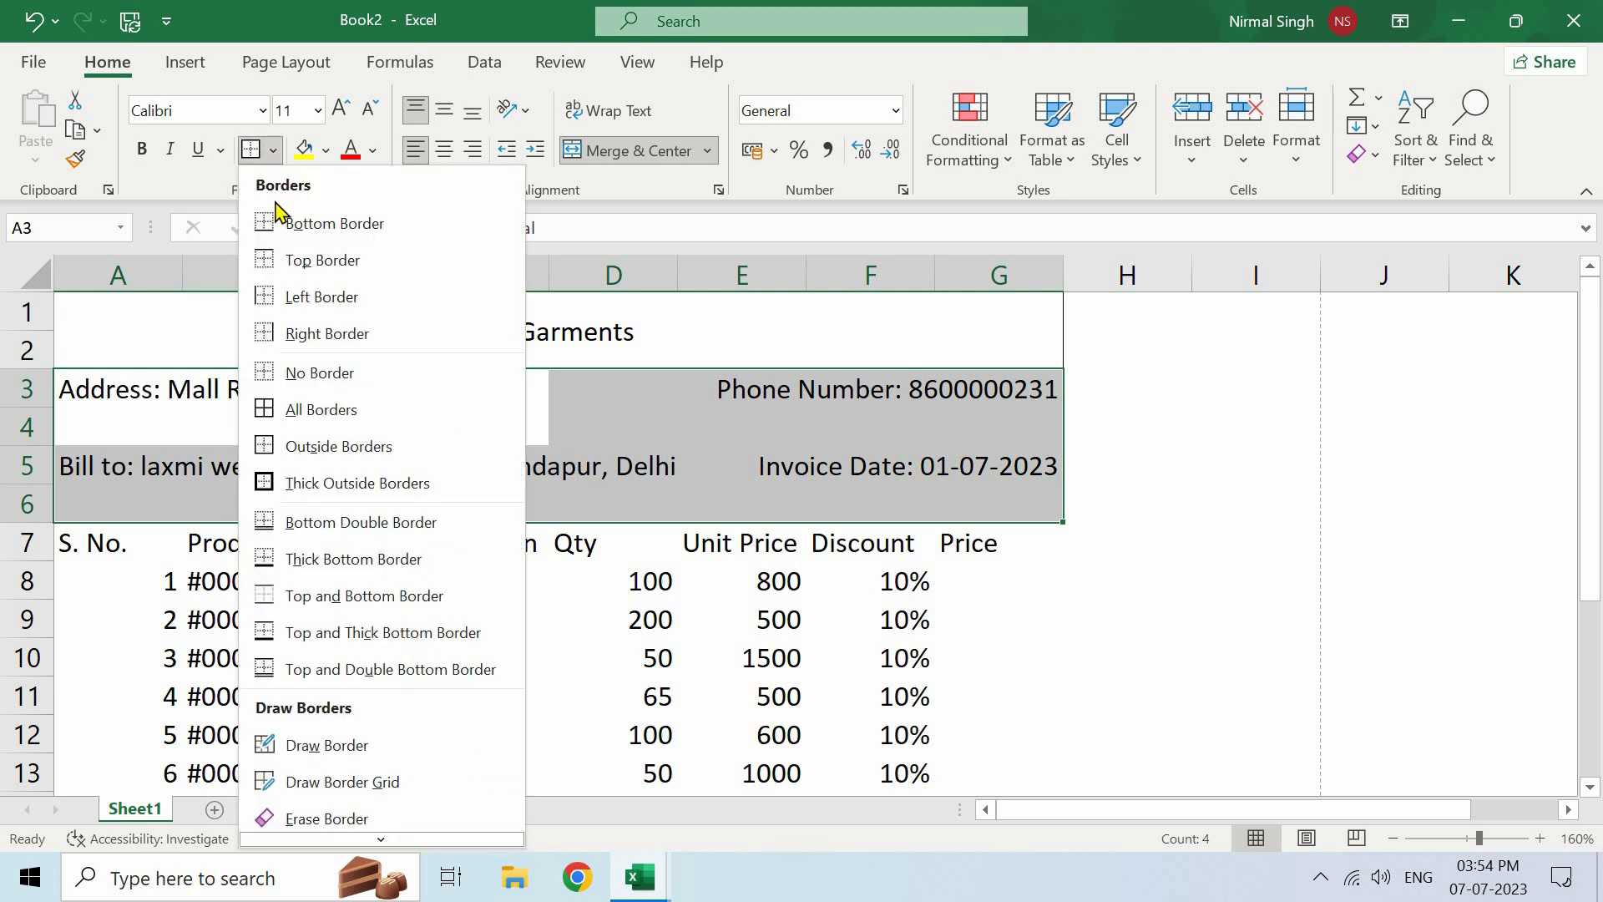
click(372, 445)
click(1127, 502)
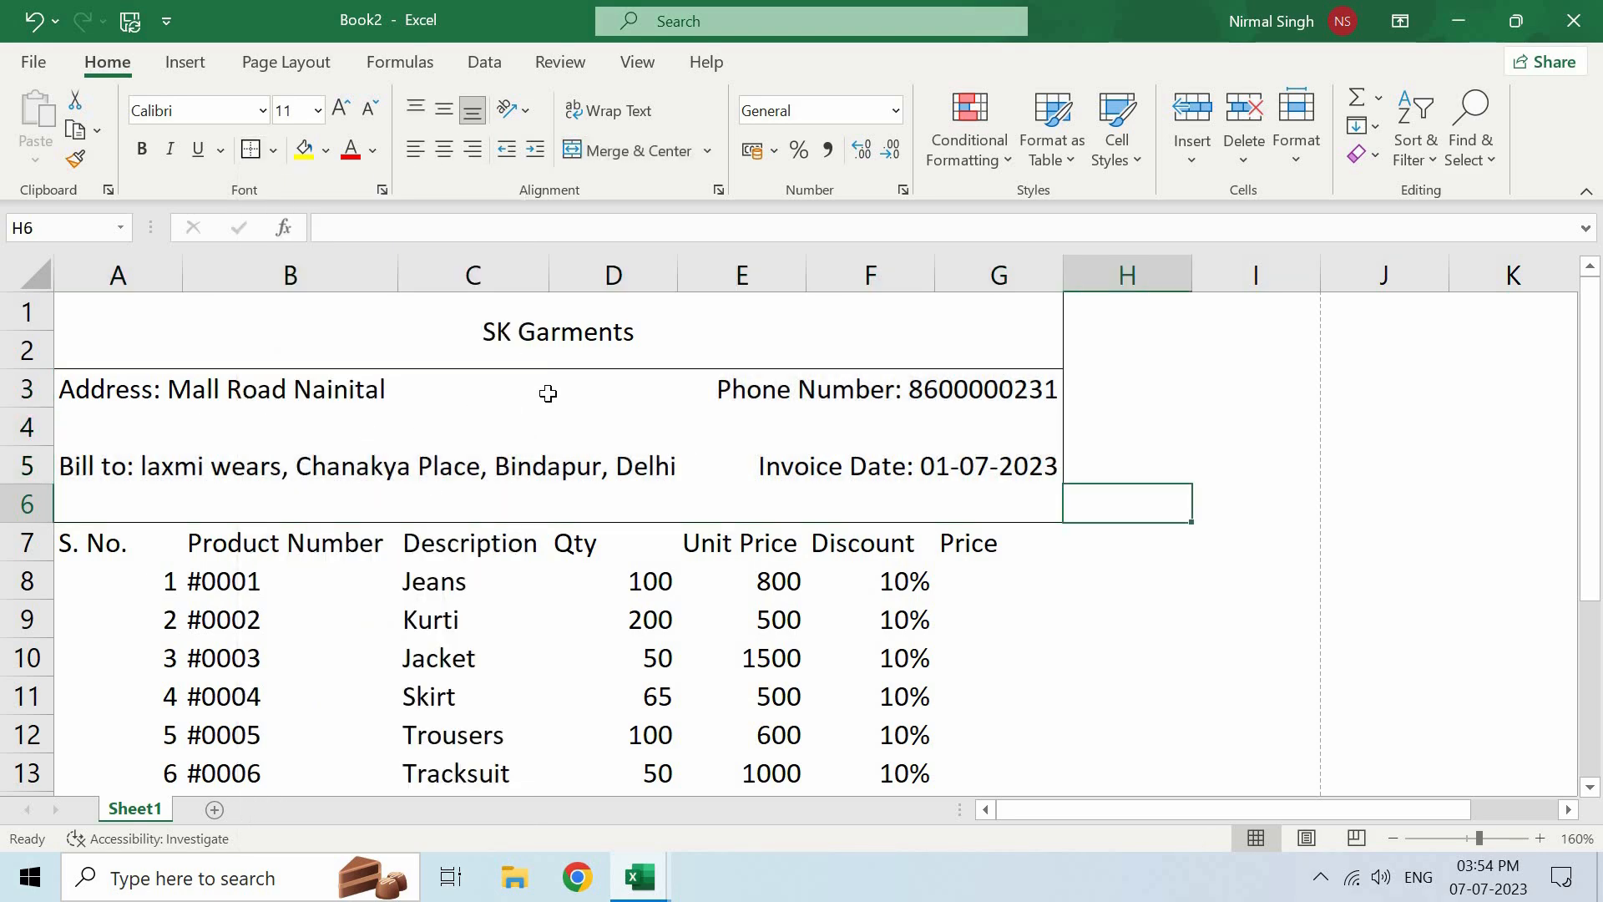
Apply all borders to the product table A7:G17, from the header row through the Shawl row.
scroll(547, 393, down, 2)
drag(86, 312, 1032, 693)
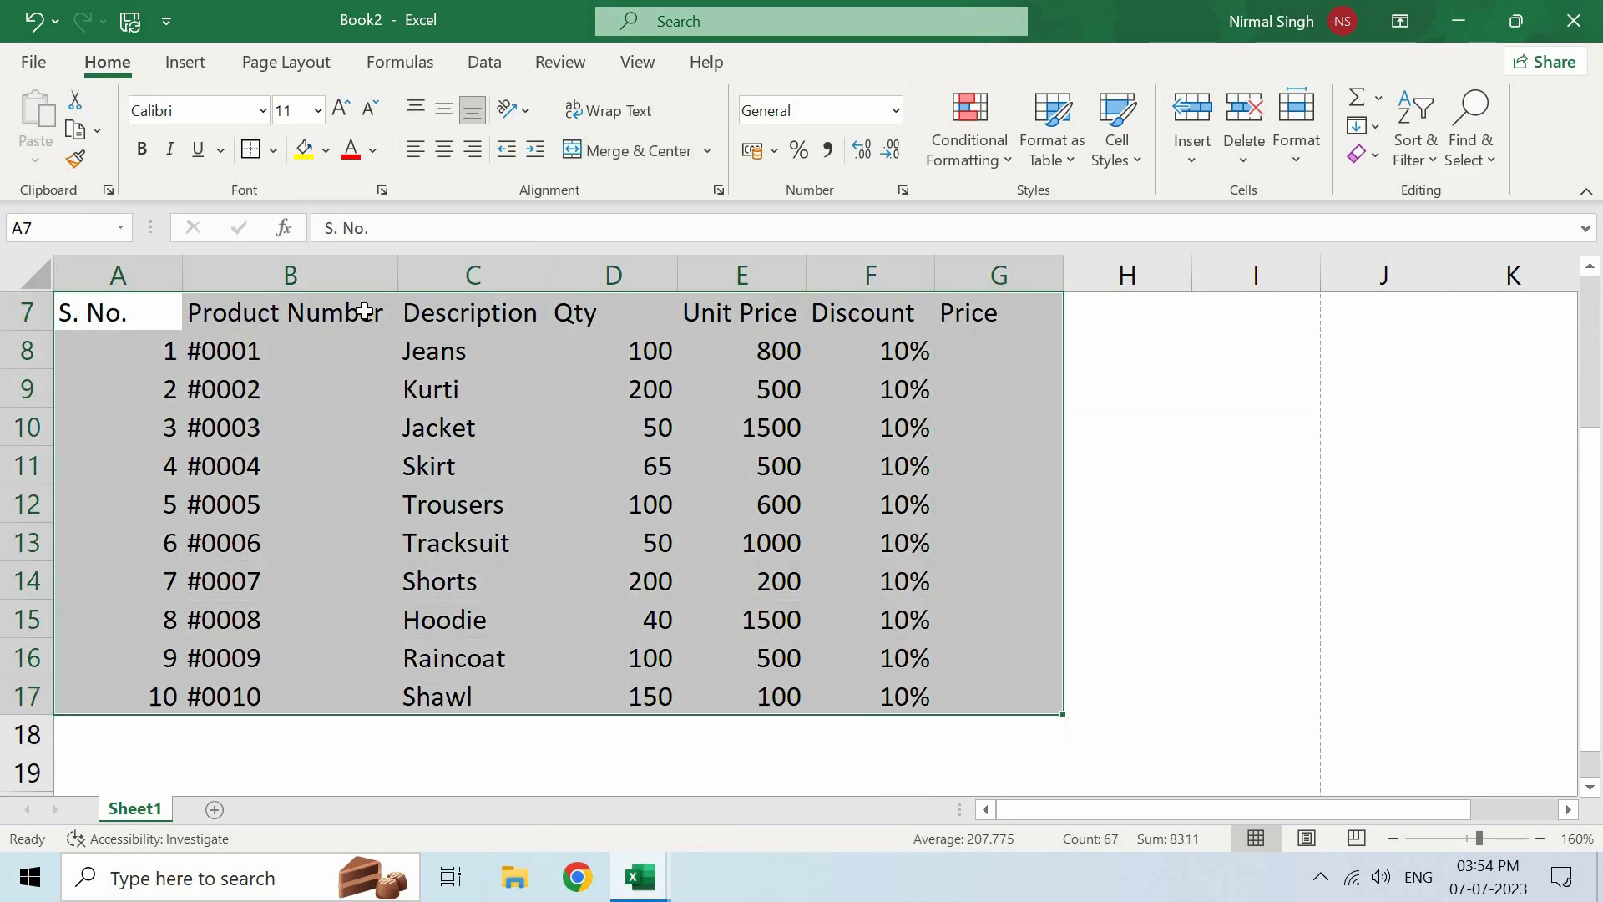
click(273, 158)
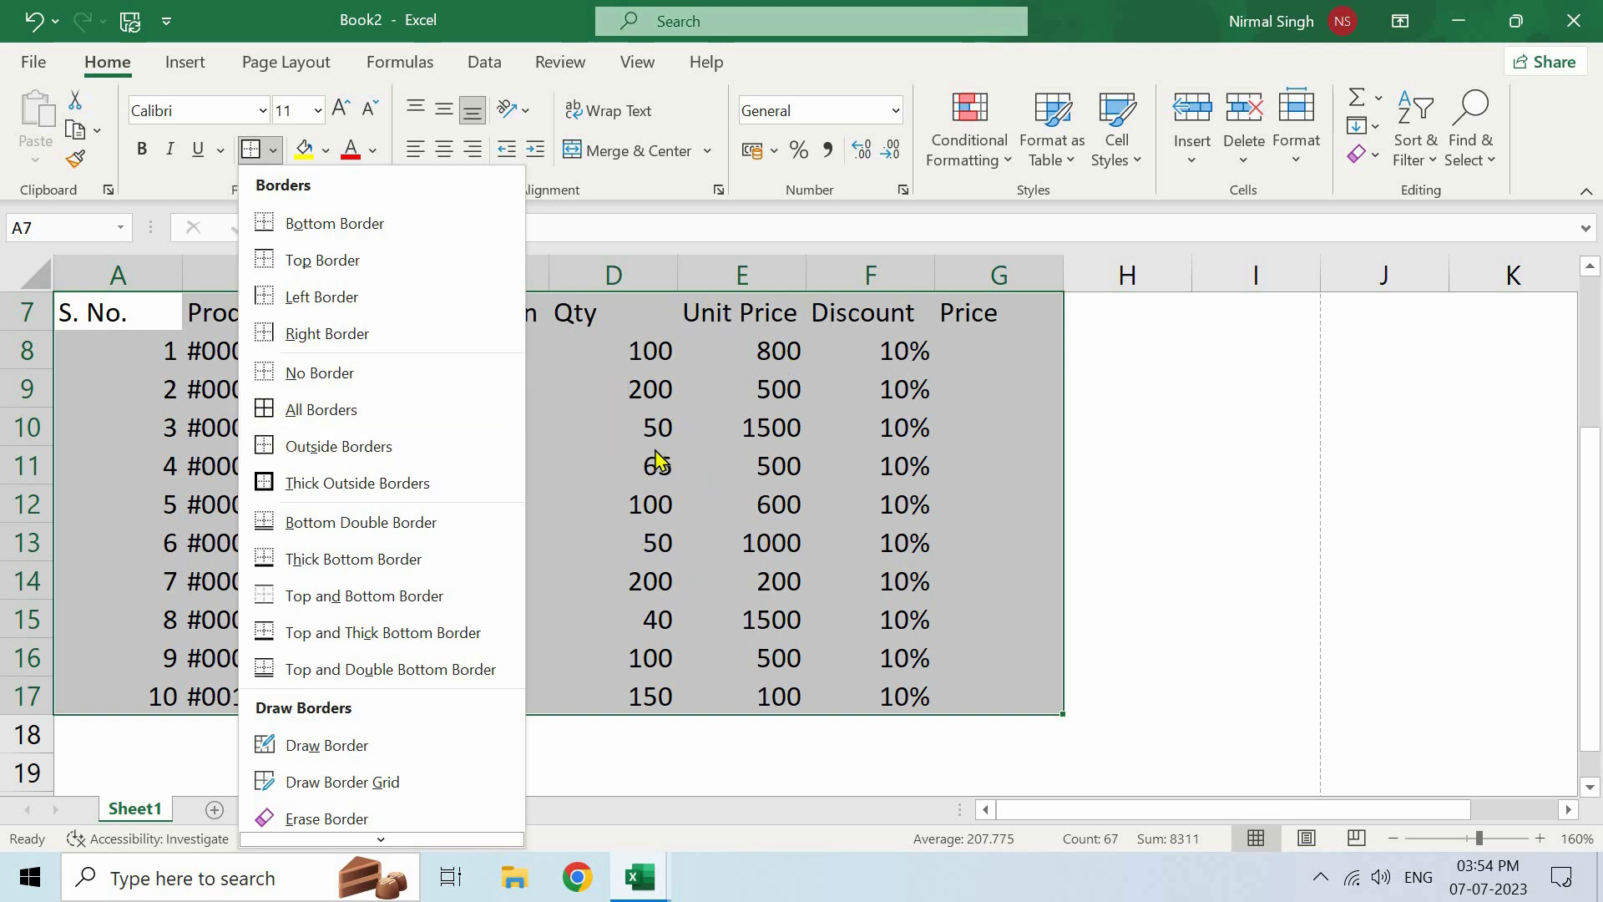
click(339, 411)
scroll(1187, 600, up, 1)
click(1179, 576)
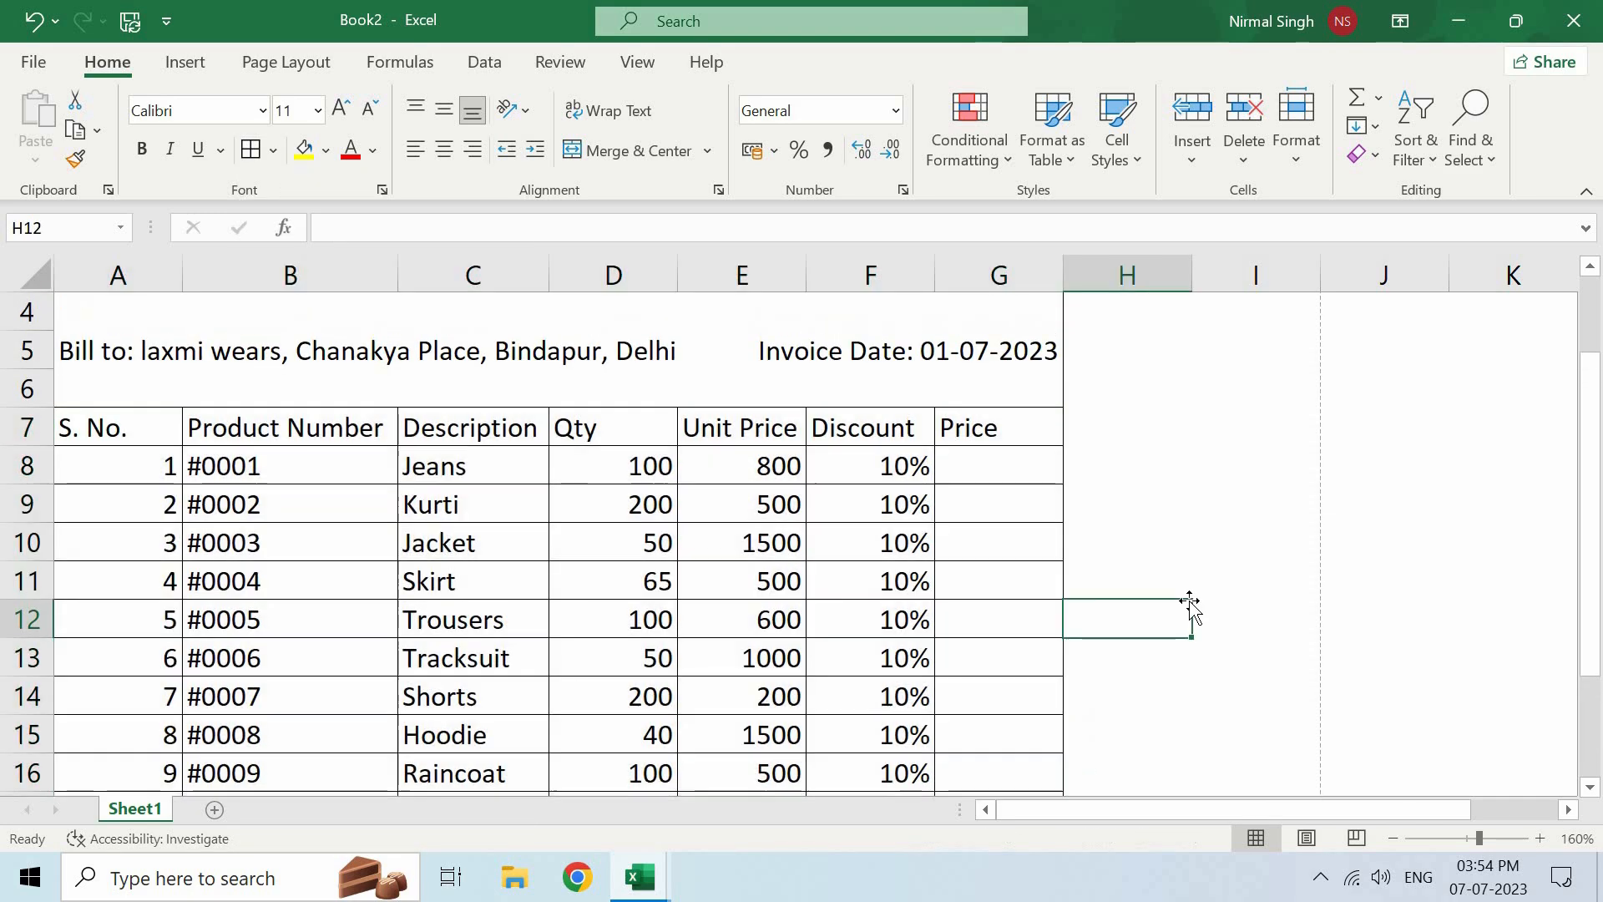
scroll(595, 593, down, 1)
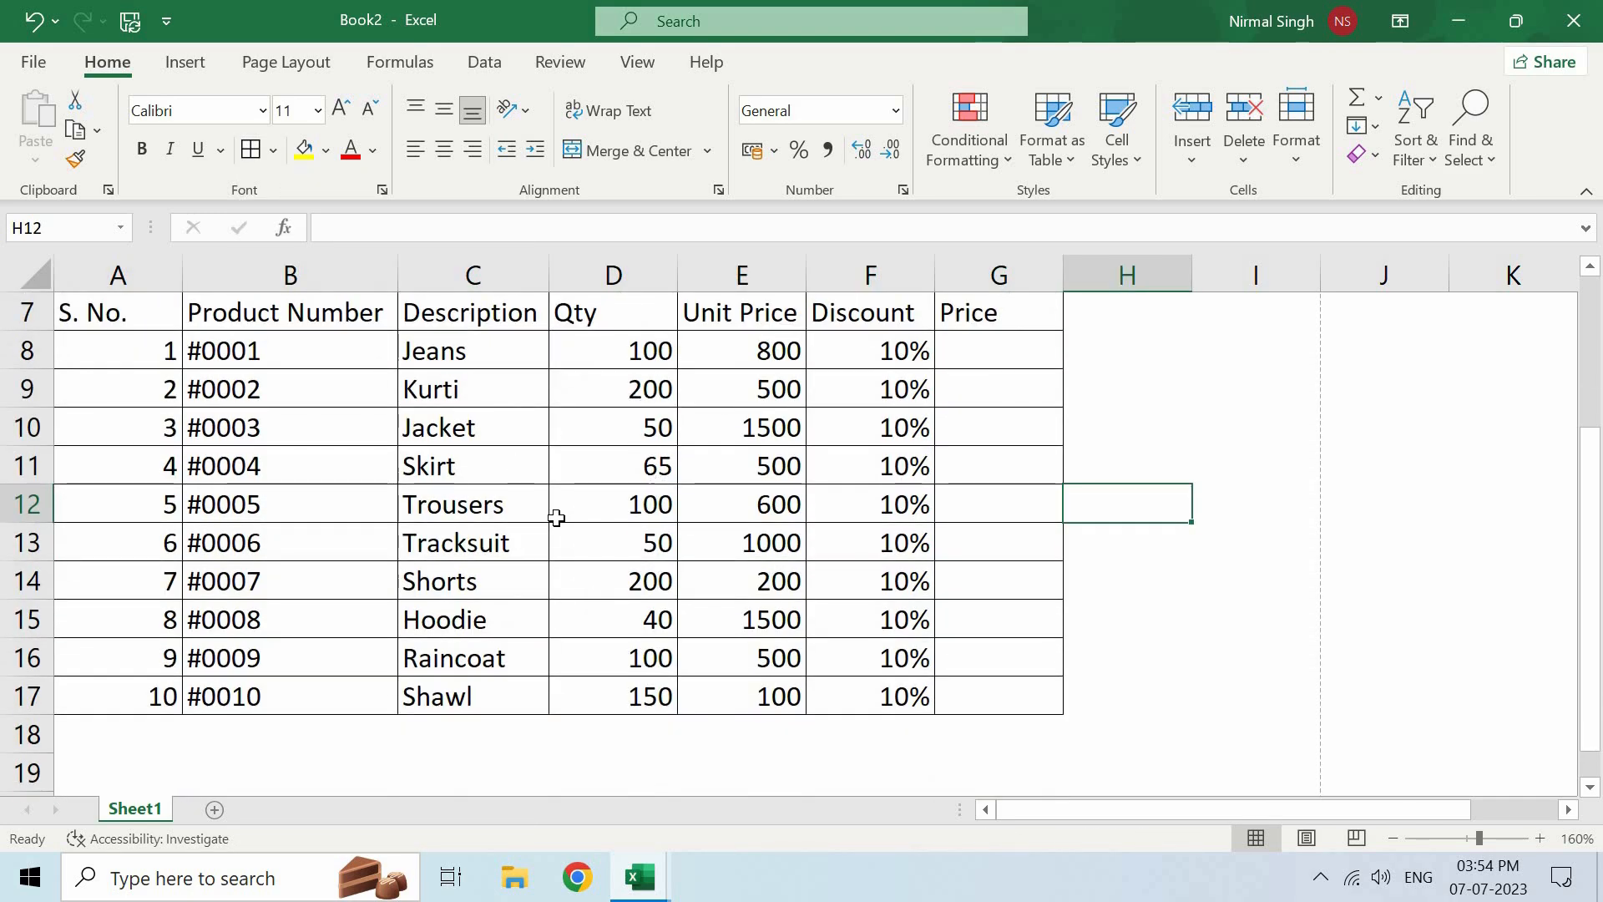
Check the bordered invoice in the print preview and return to the worksheet.
scroll(556, 517, up, 2)
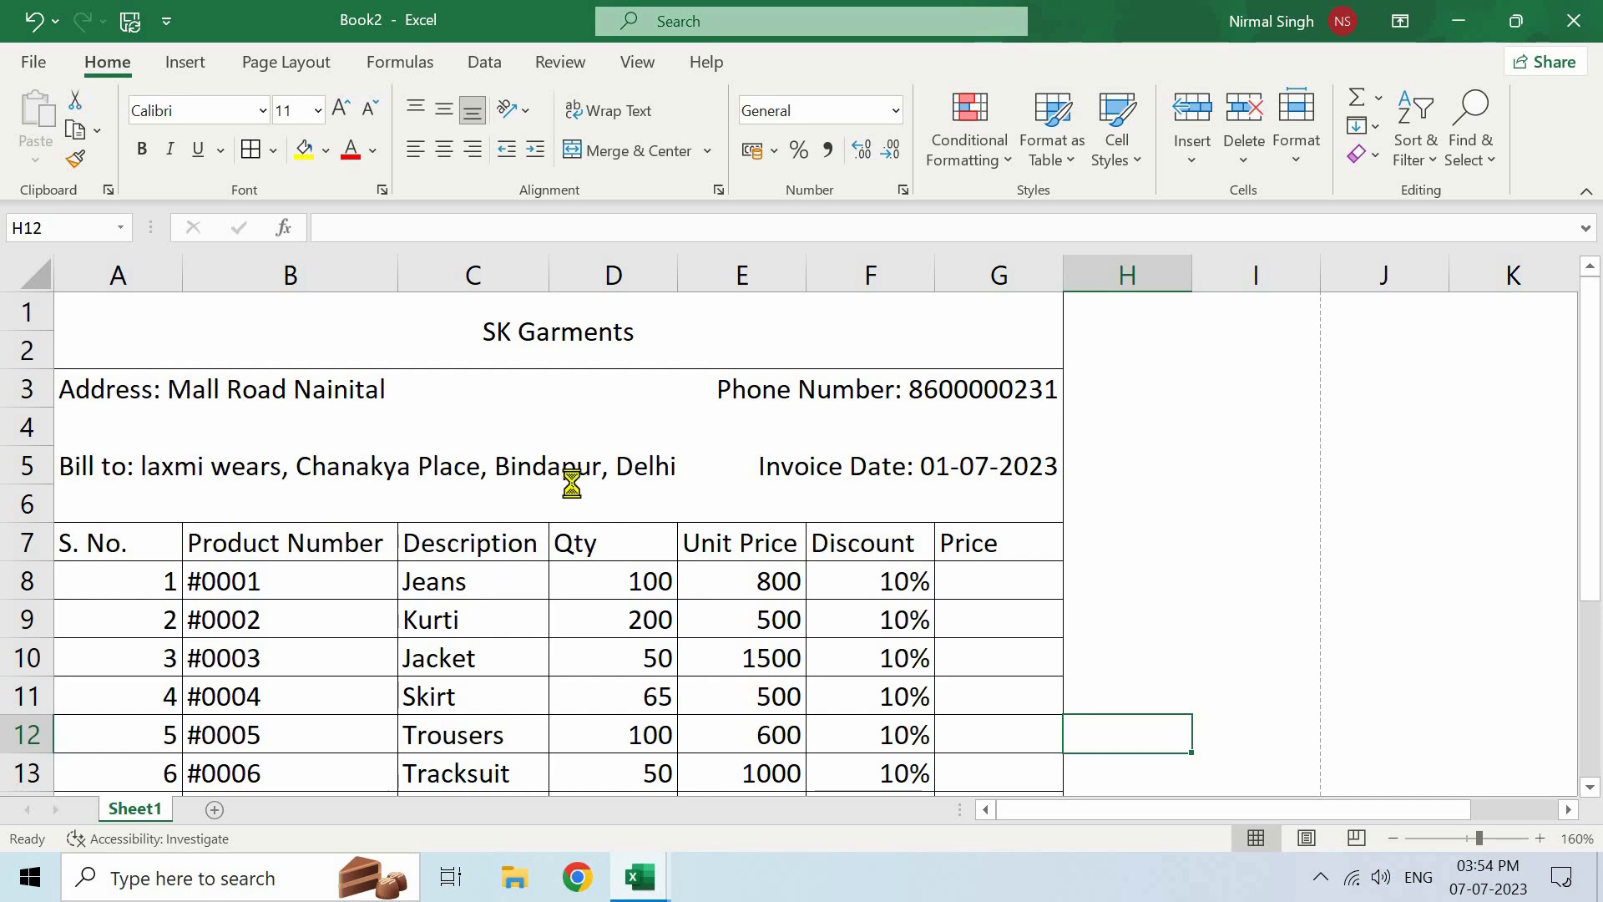
key(ctrl+p)
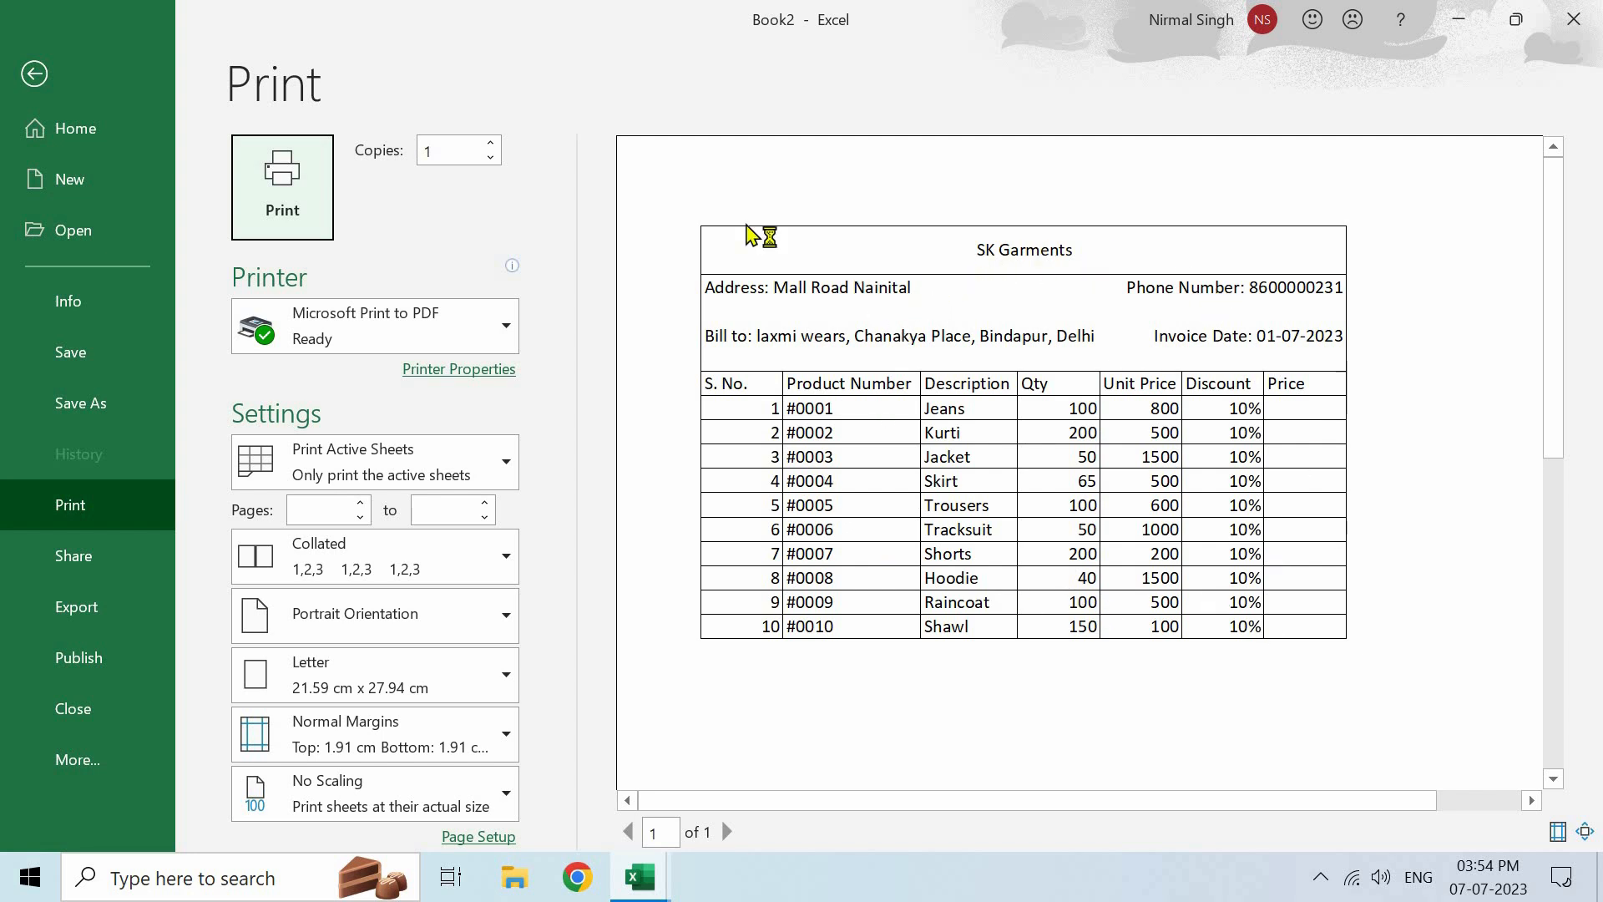
key(Escape)
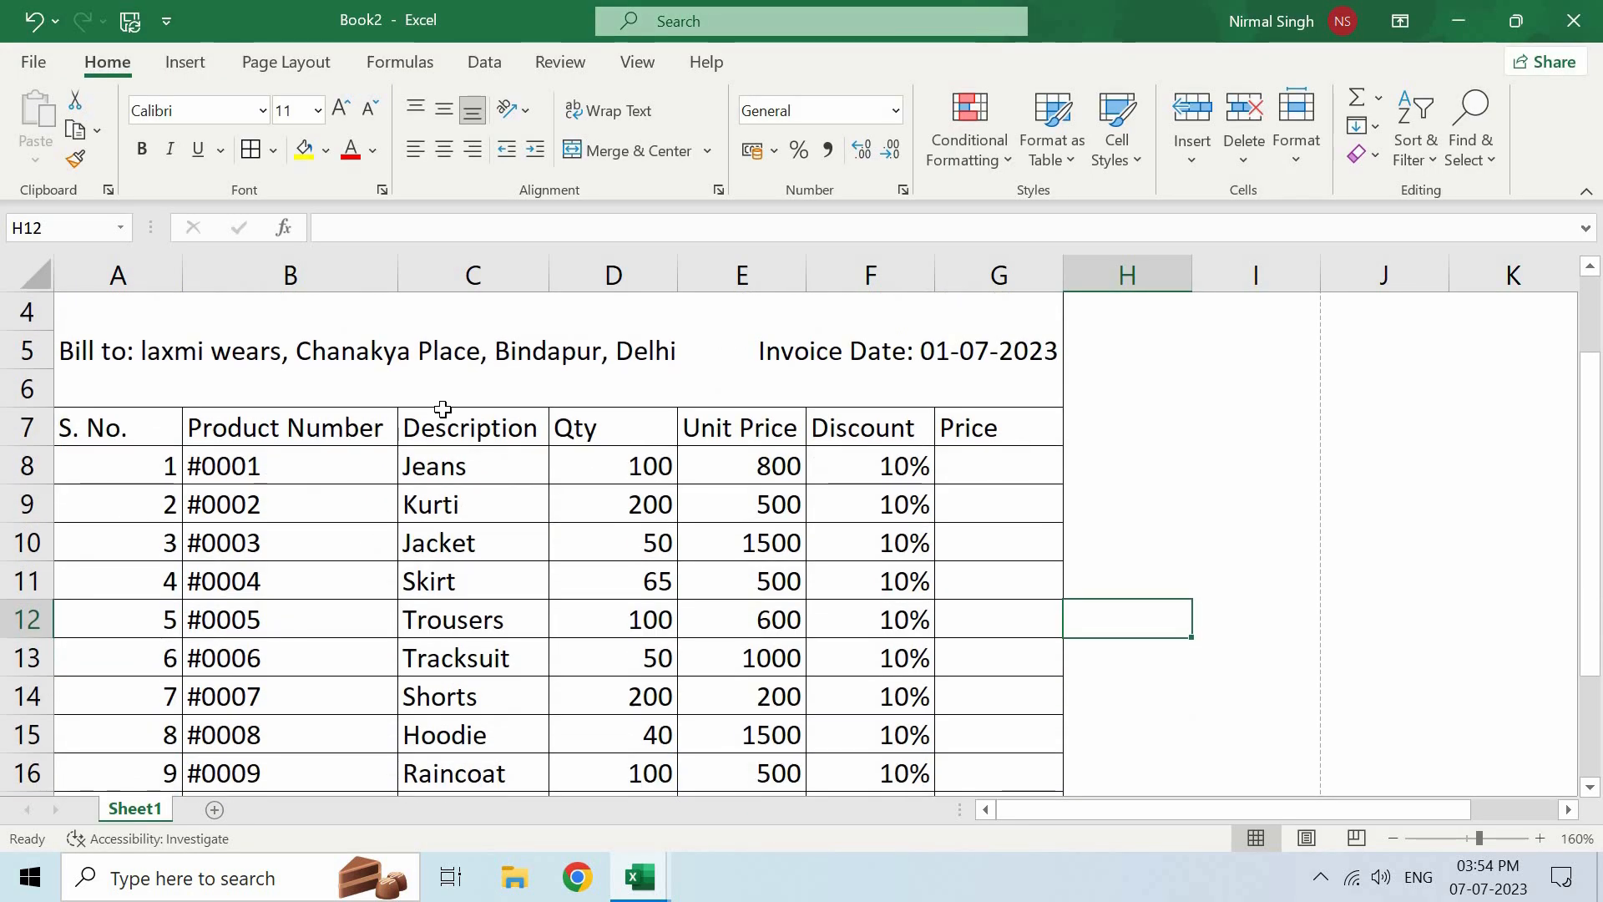
scroll(442, 408, up, 1)
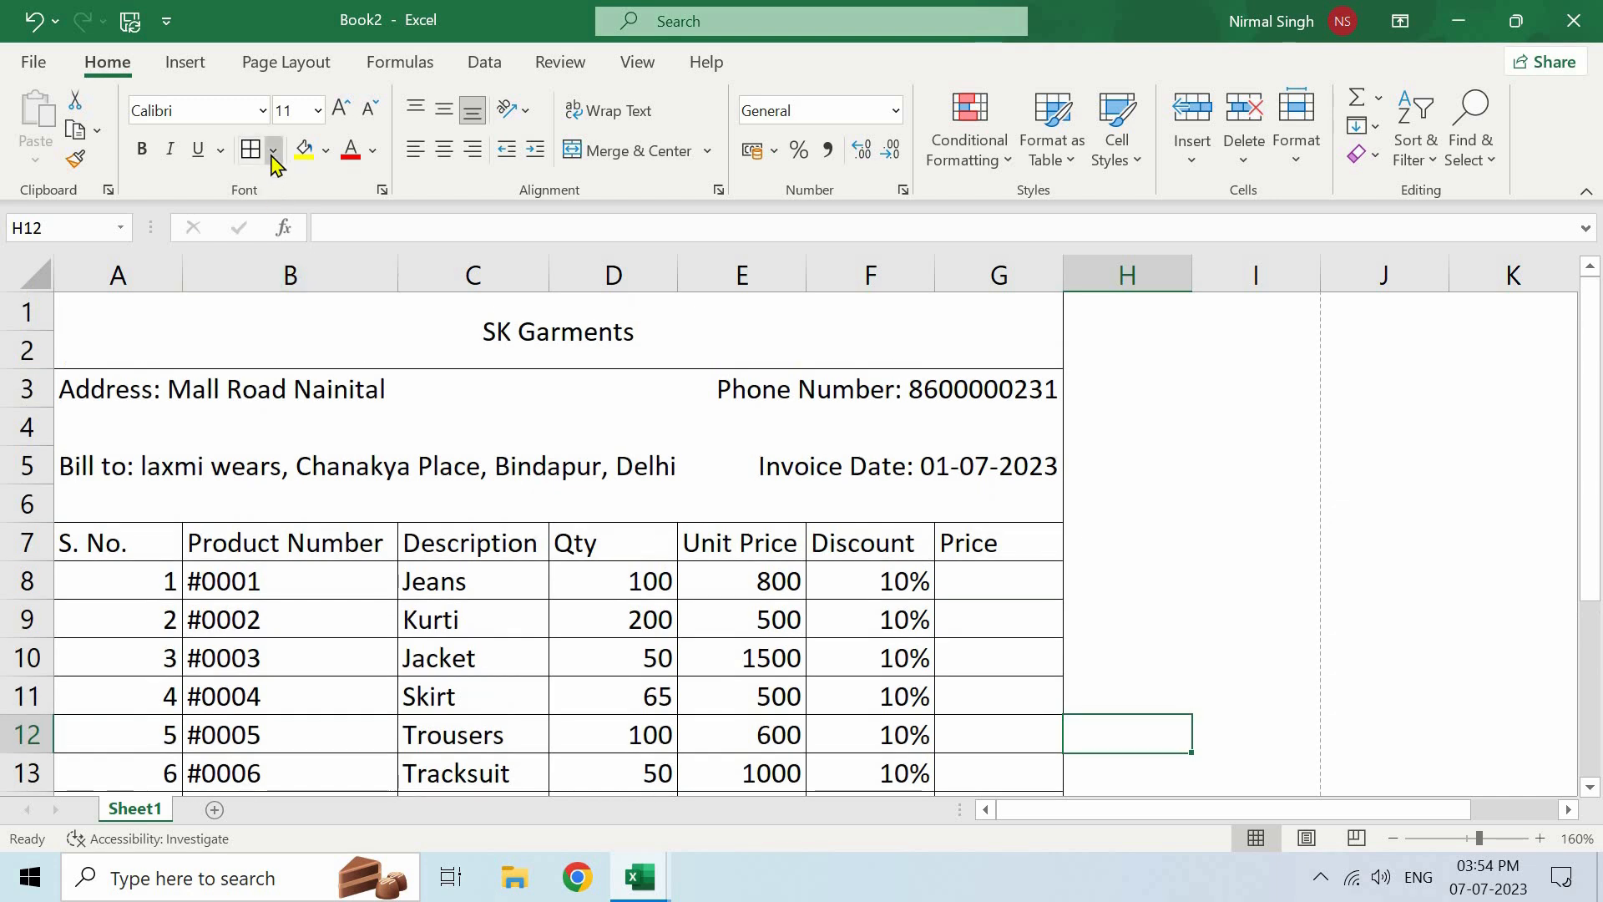
click(274, 151)
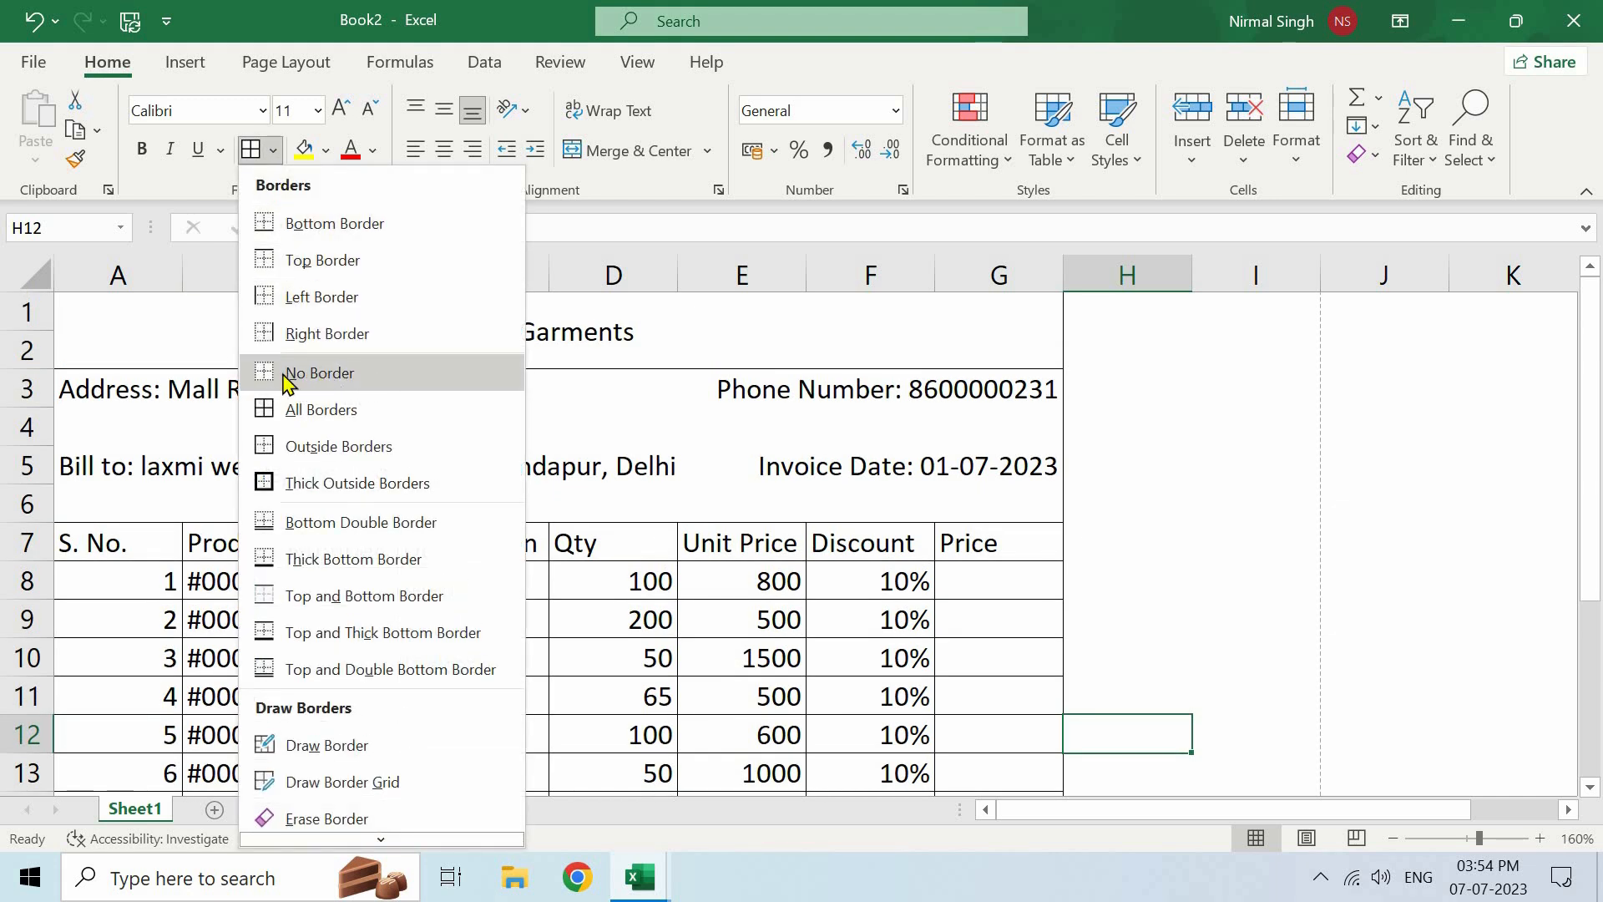
click(600, 415)
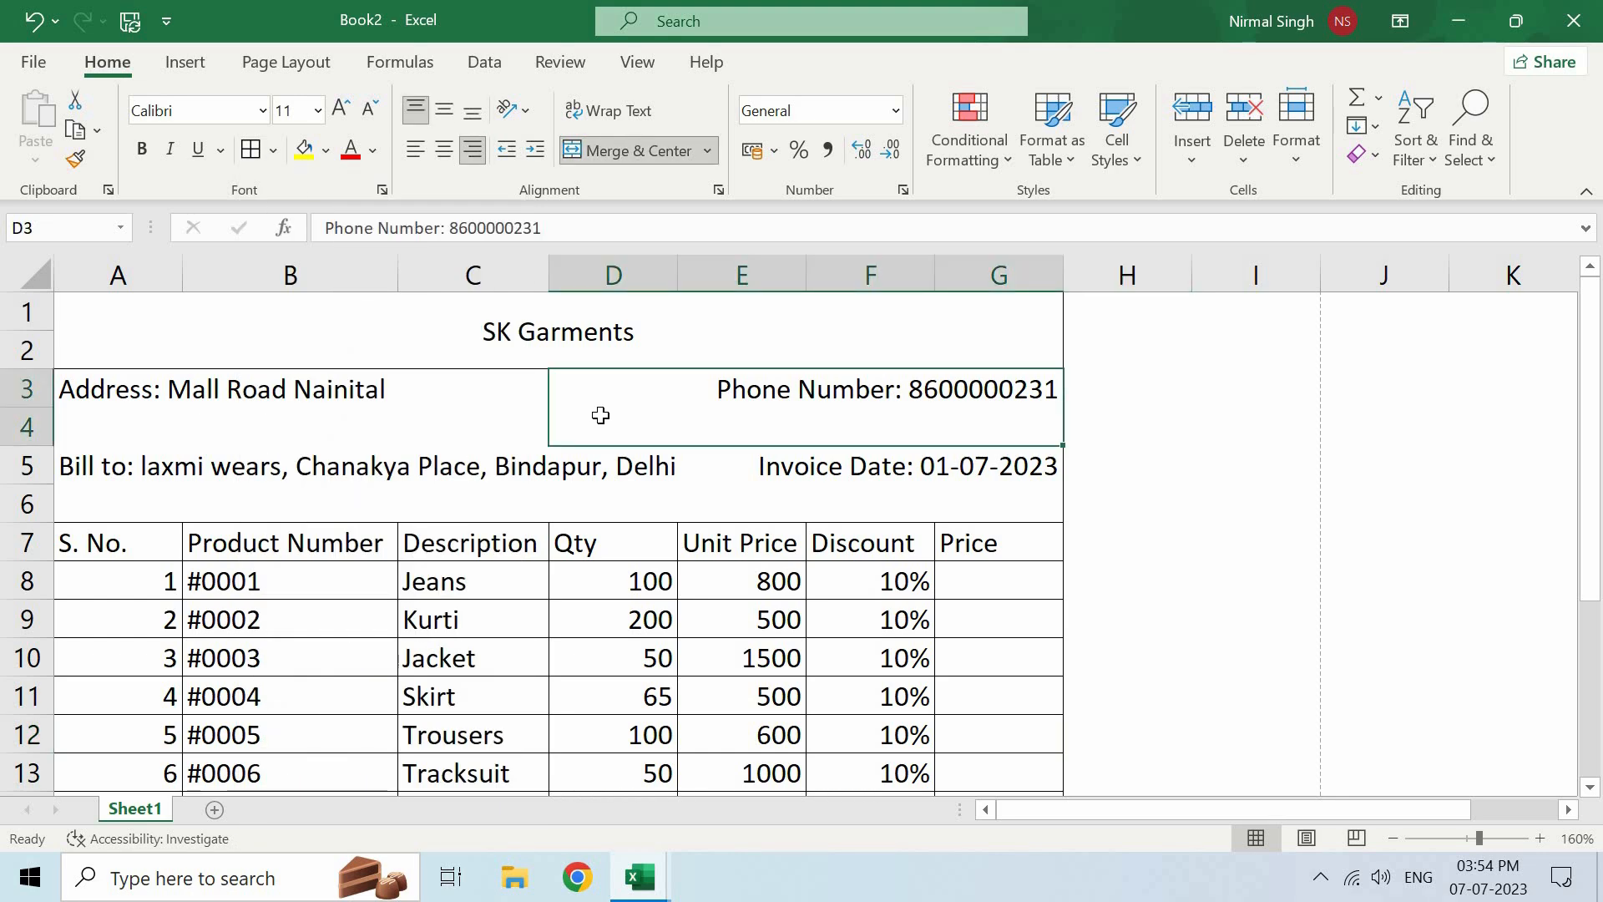
Insert a blank sheet row above the Skirt row 11 and undo the insertion.
scroll(600, 415, down, 2)
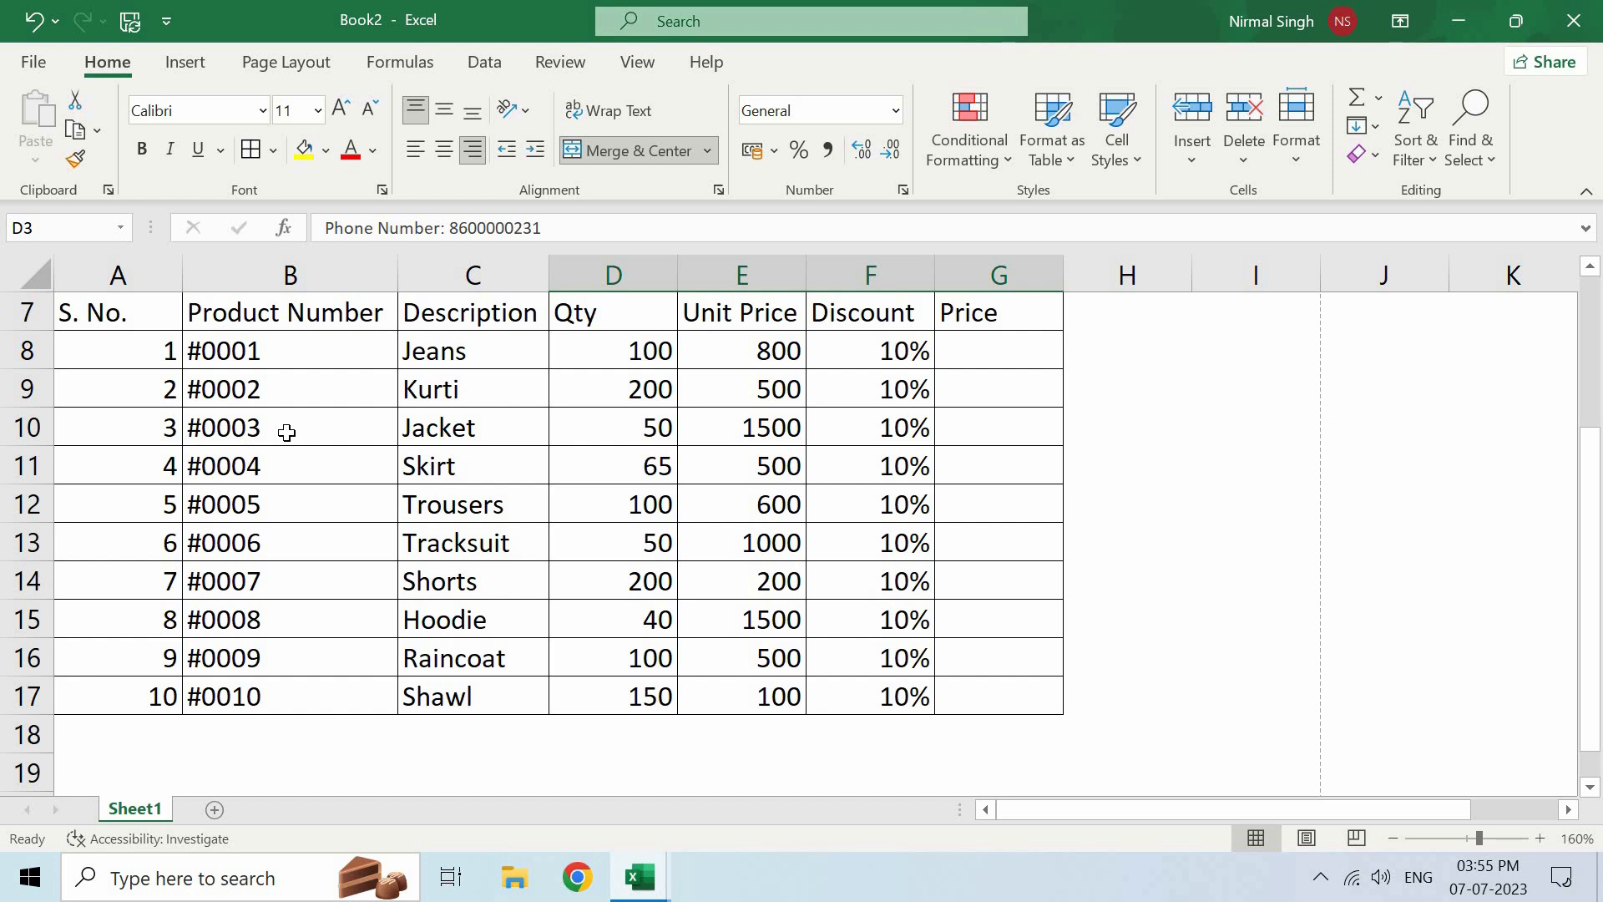
click(27, 430)
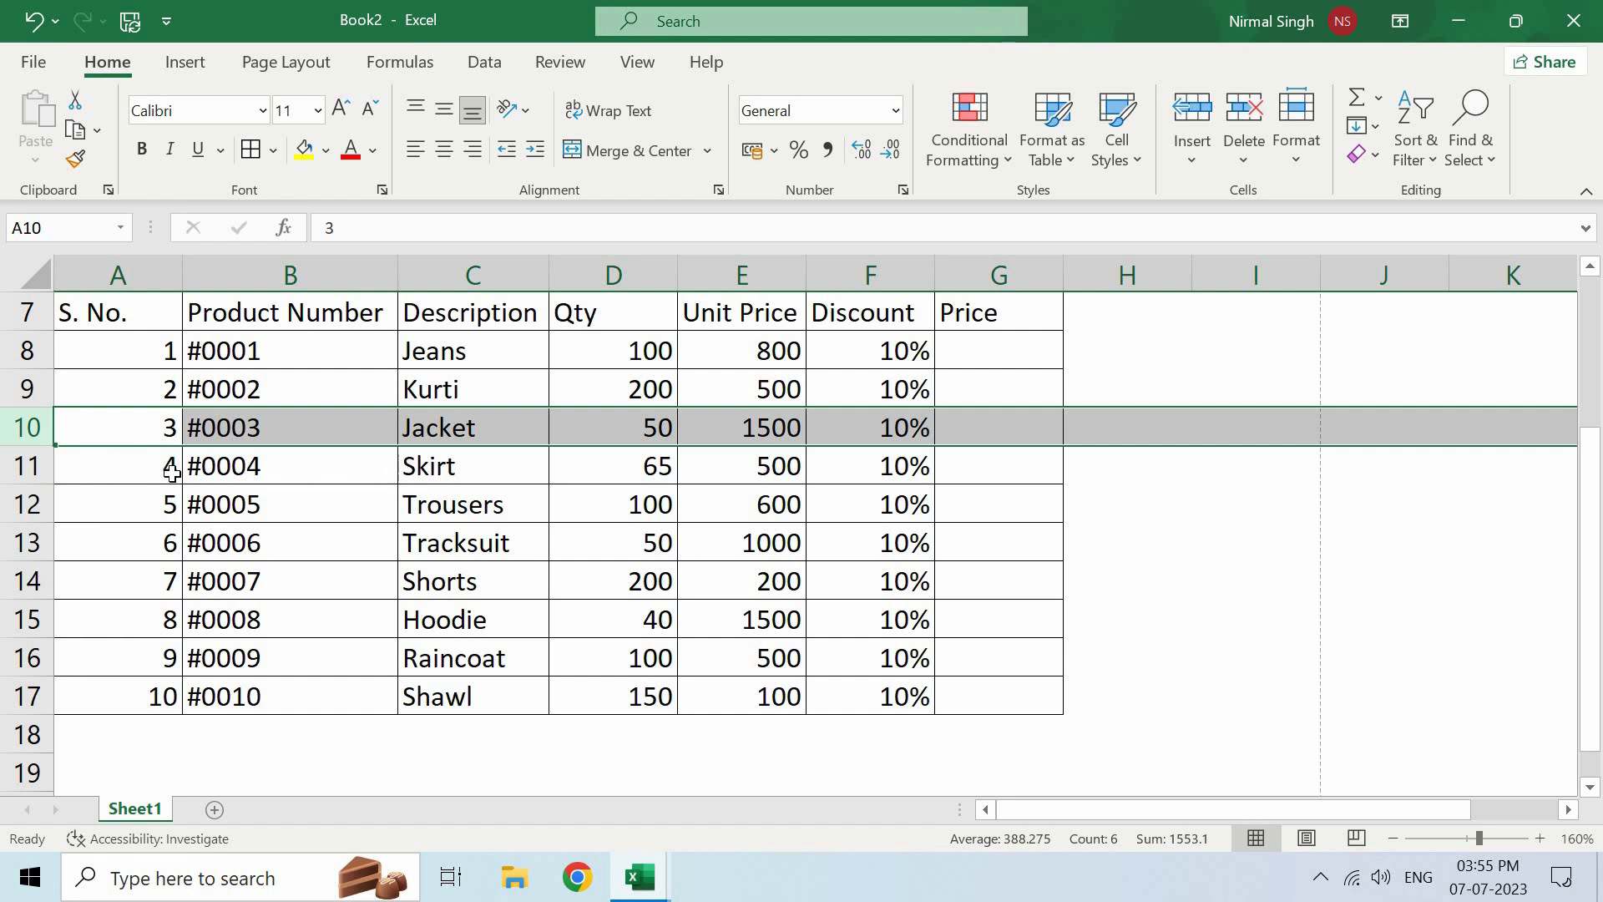
click(29, 468)
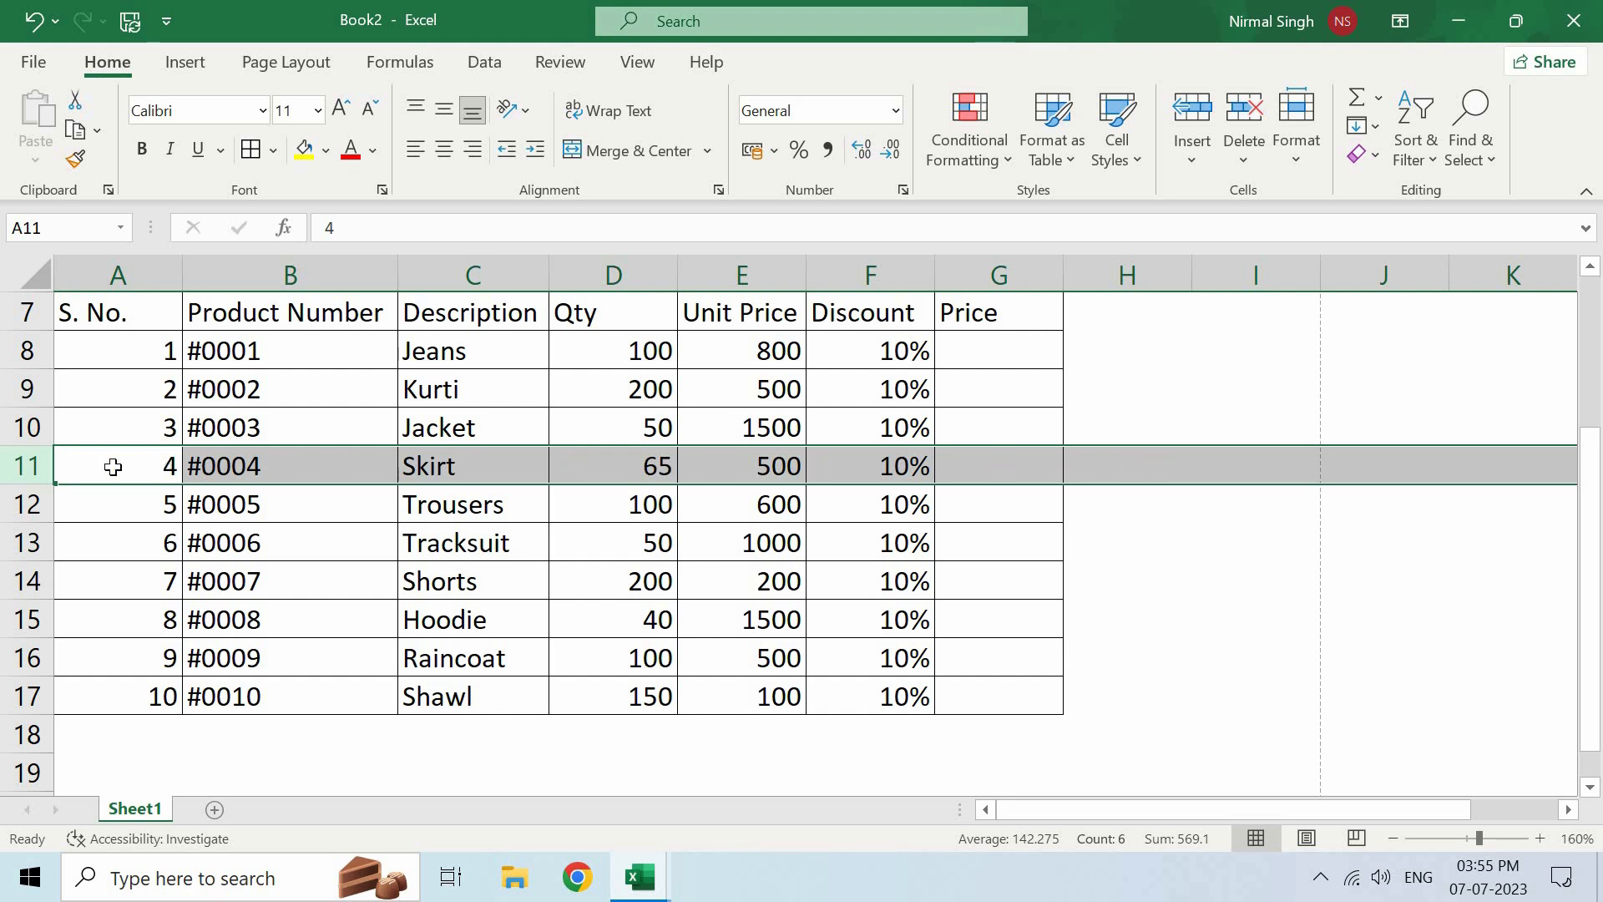
right_click(275, 469)
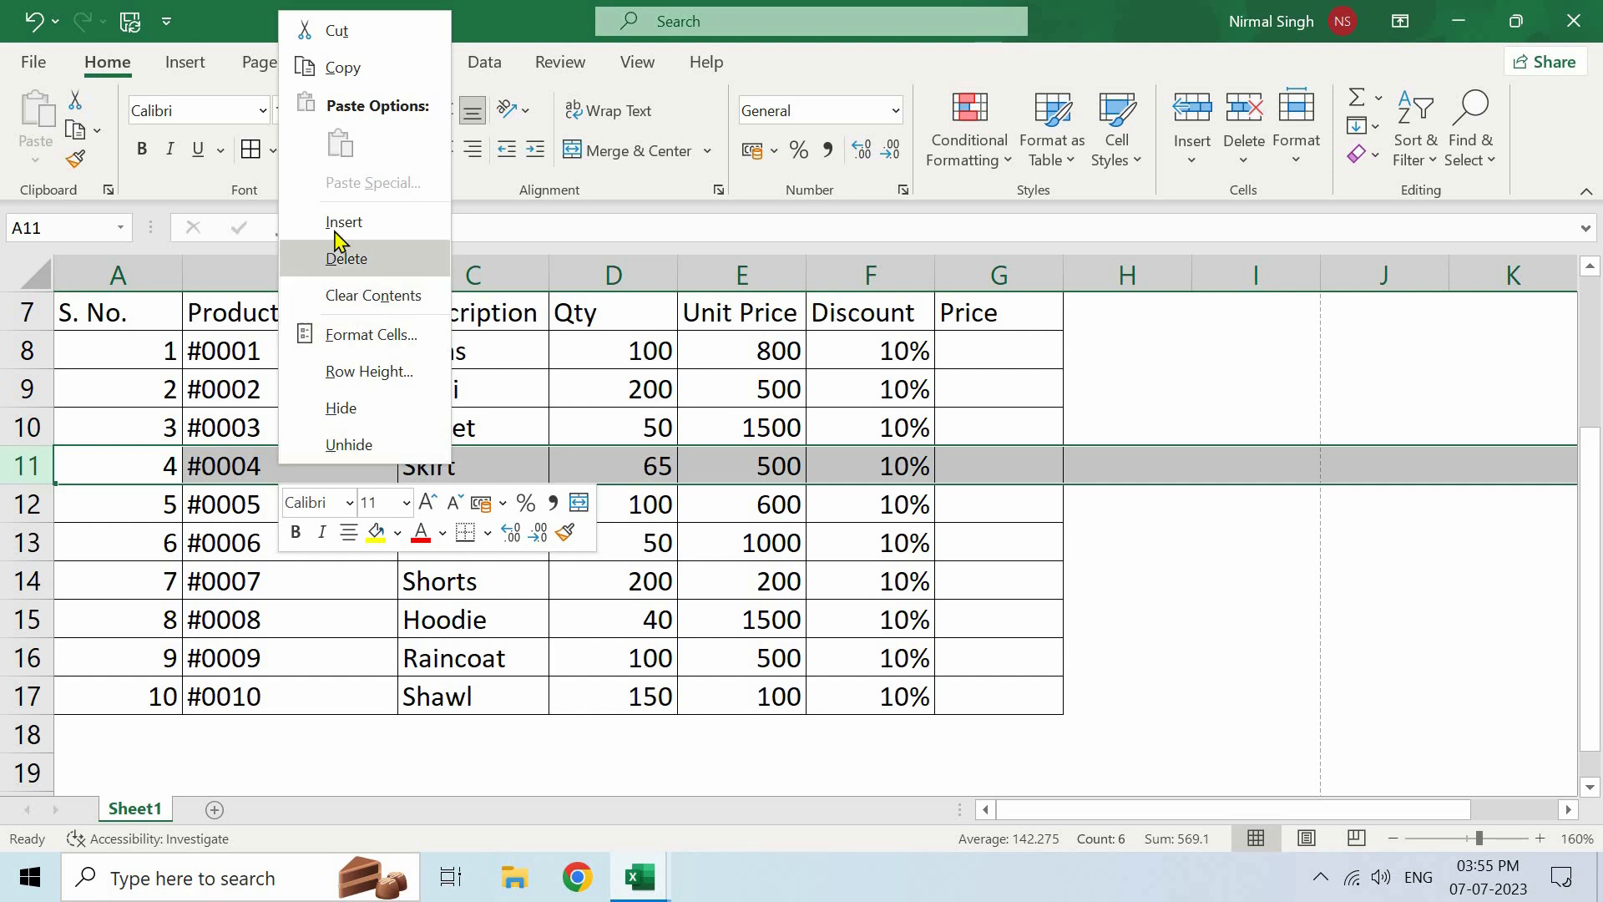
click(365, 240)
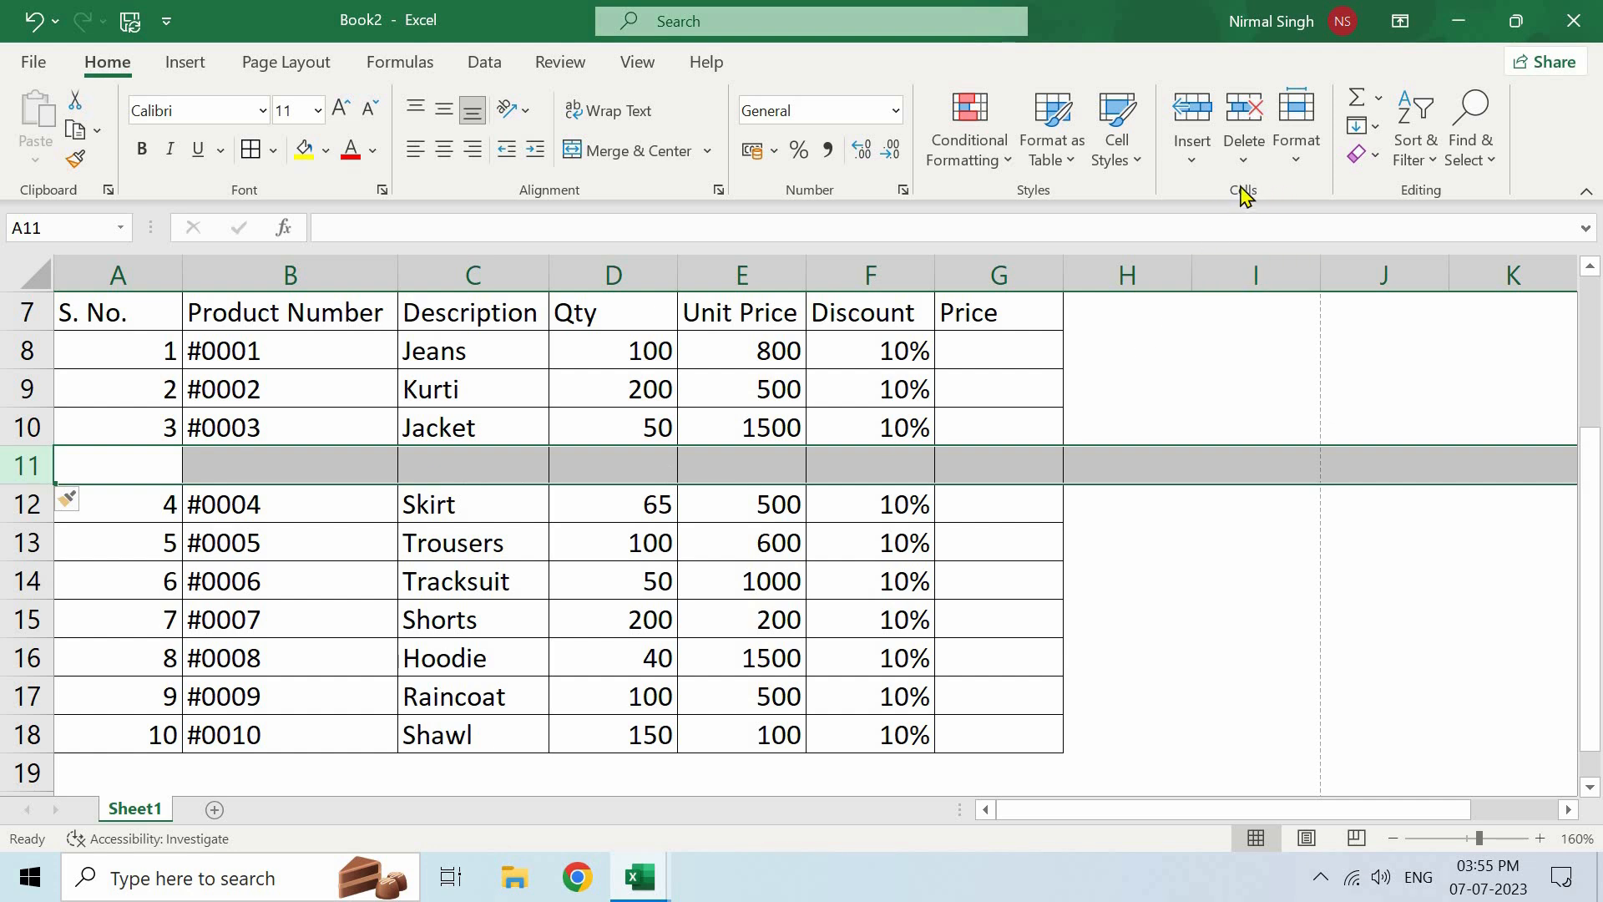
click(1193, 164)
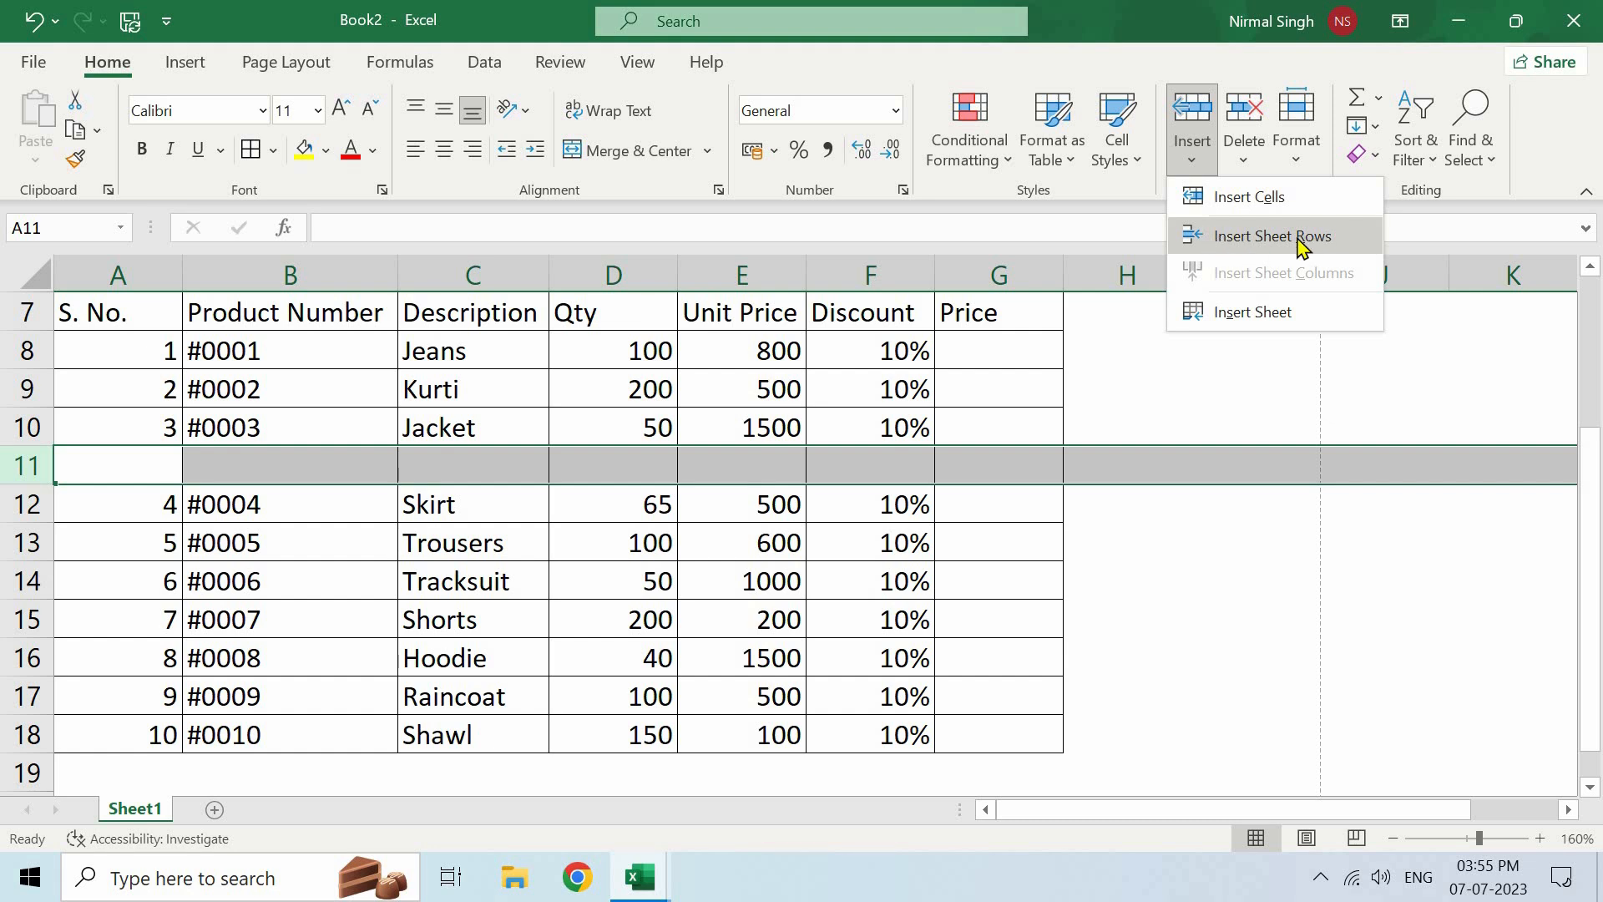
click(651, 466)
click(650, 462)
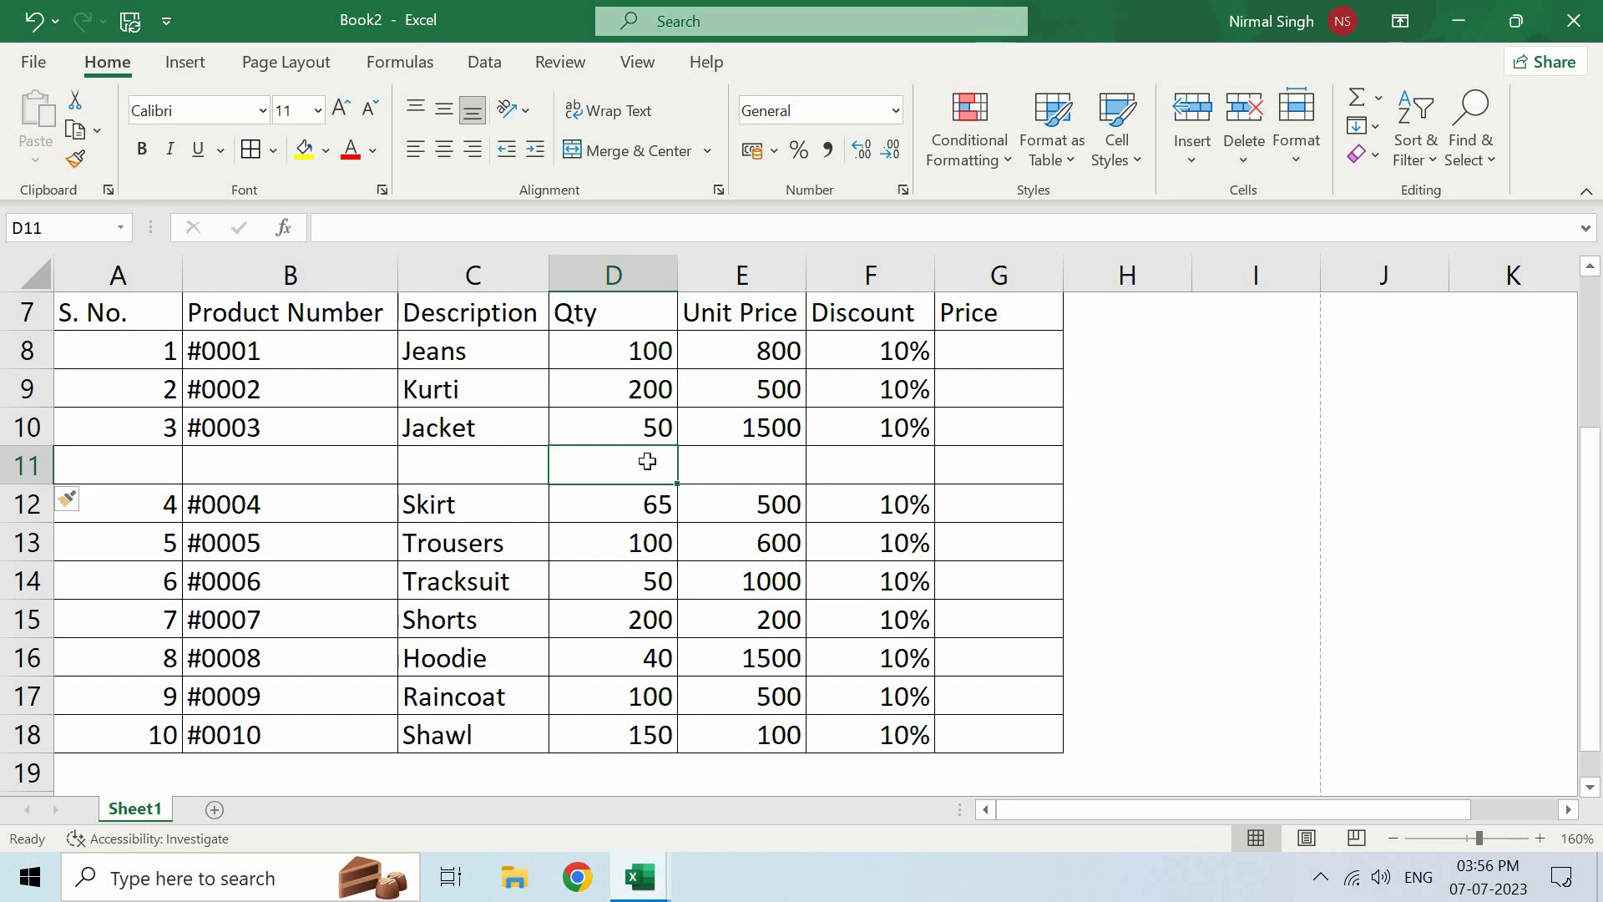
key(ctrl+z)
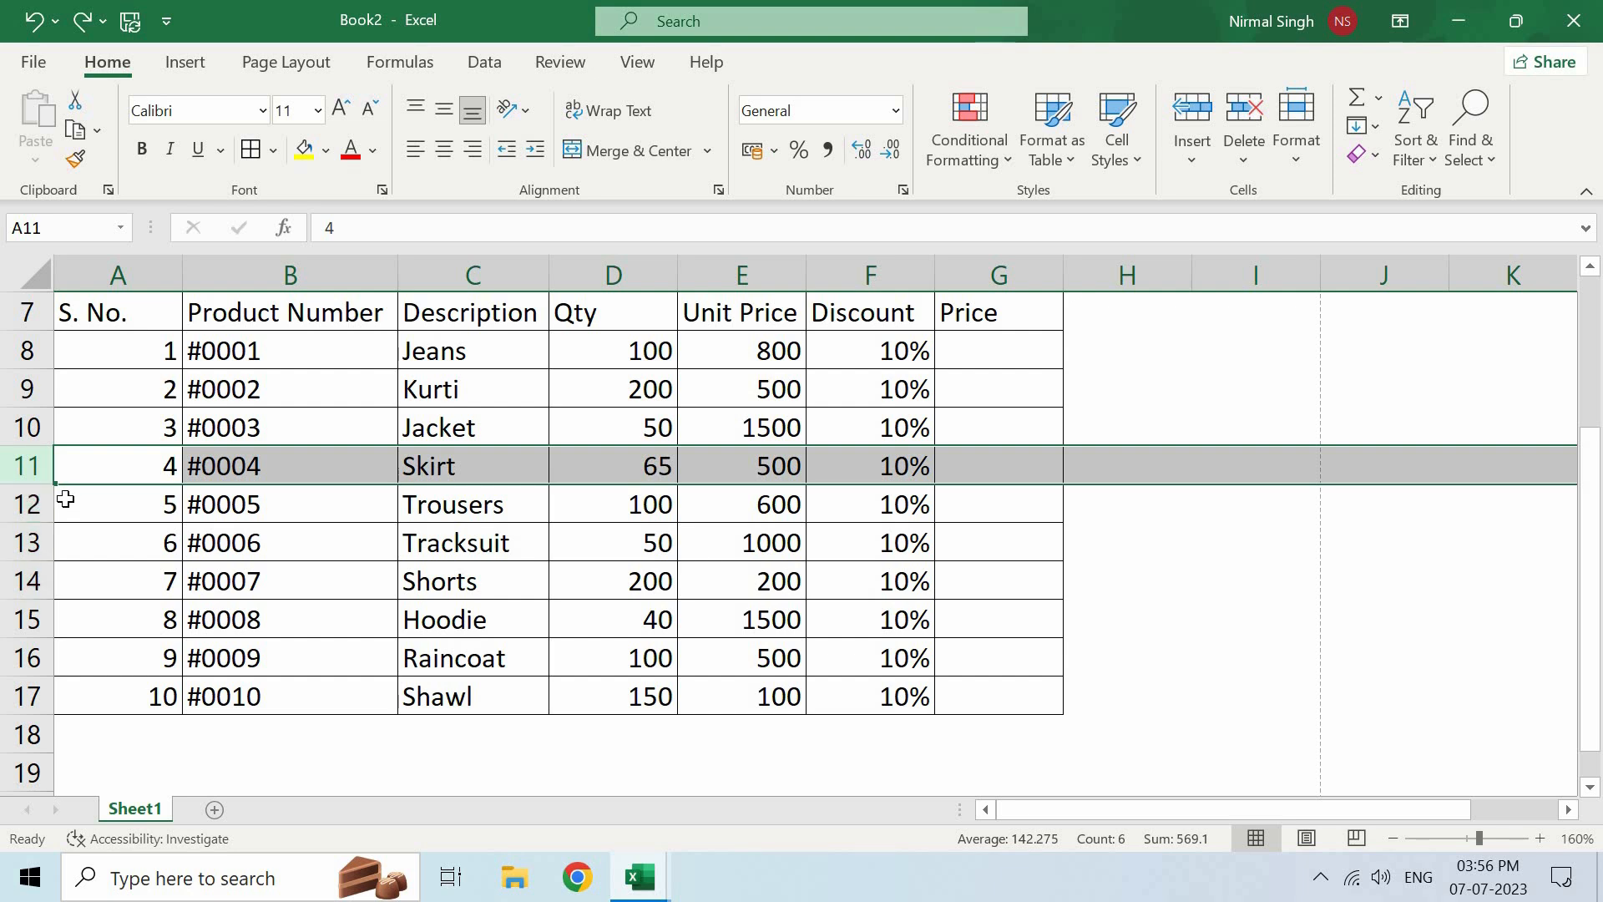
Insert blank cells at A12:G14 above the Trousers row, shifting the existing cells down.
drag(175, 507, 1013, 584)
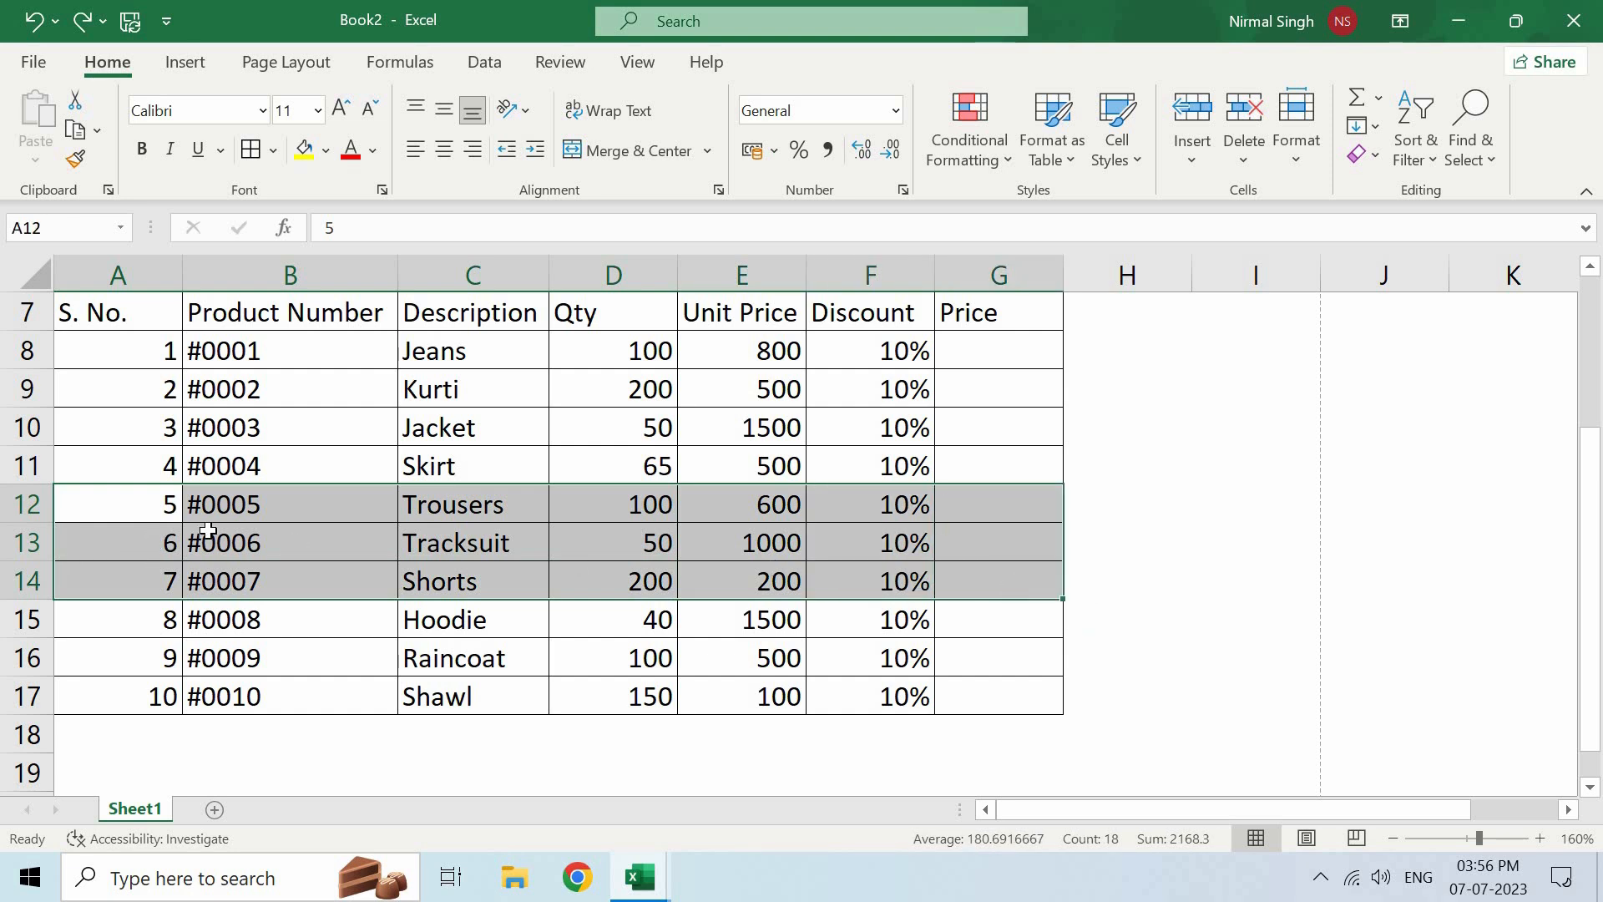
right_click(362, 538)
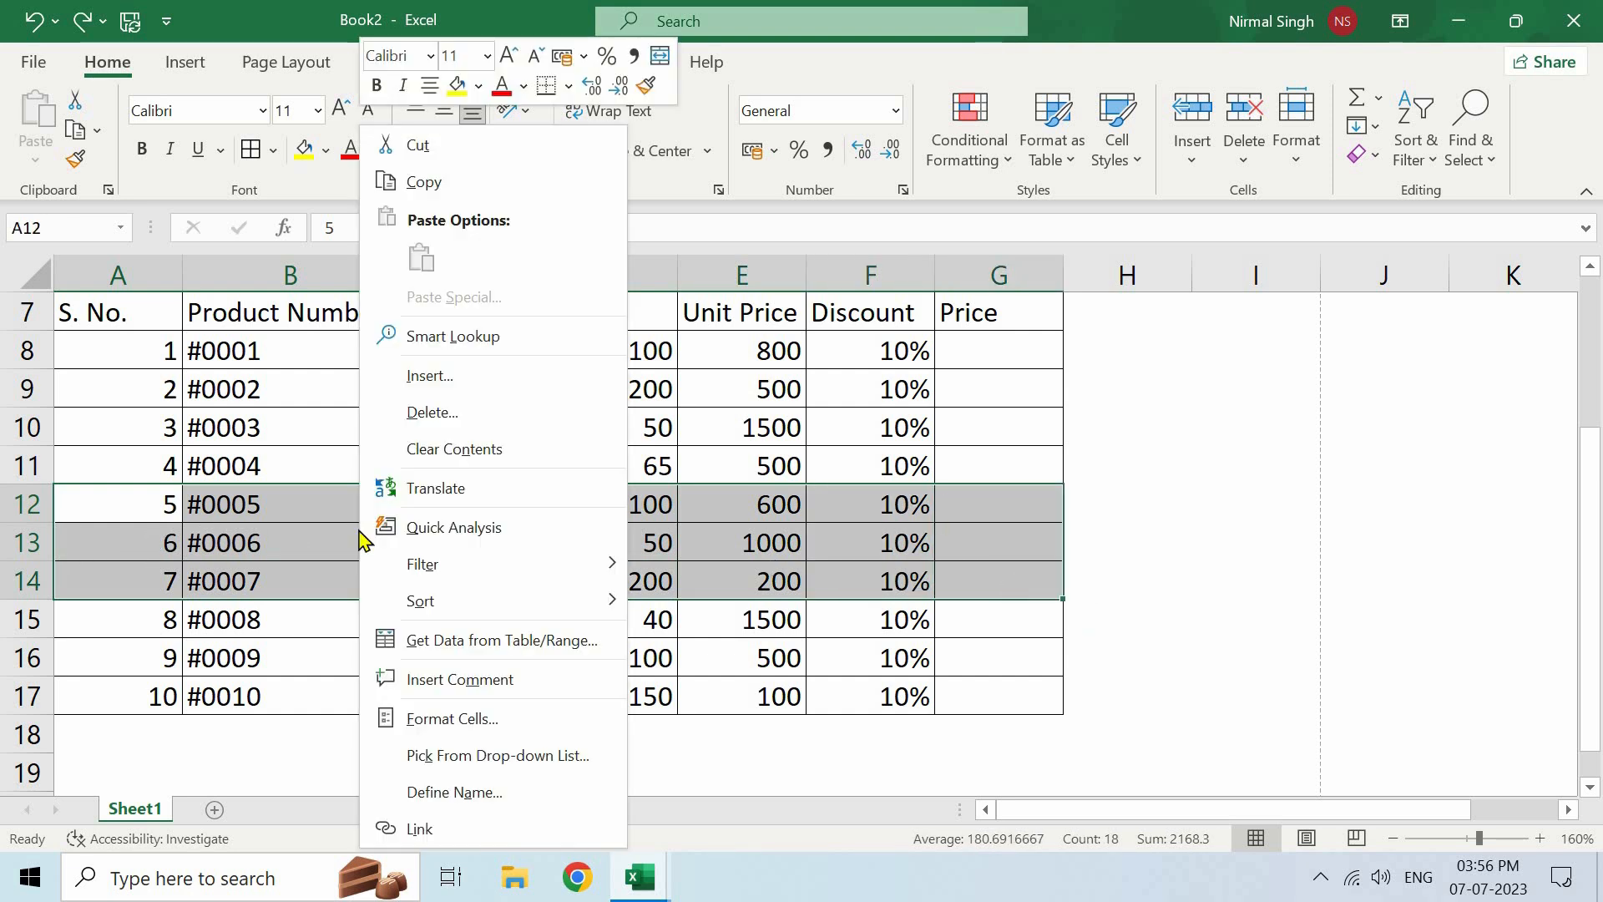
click(482, 384)
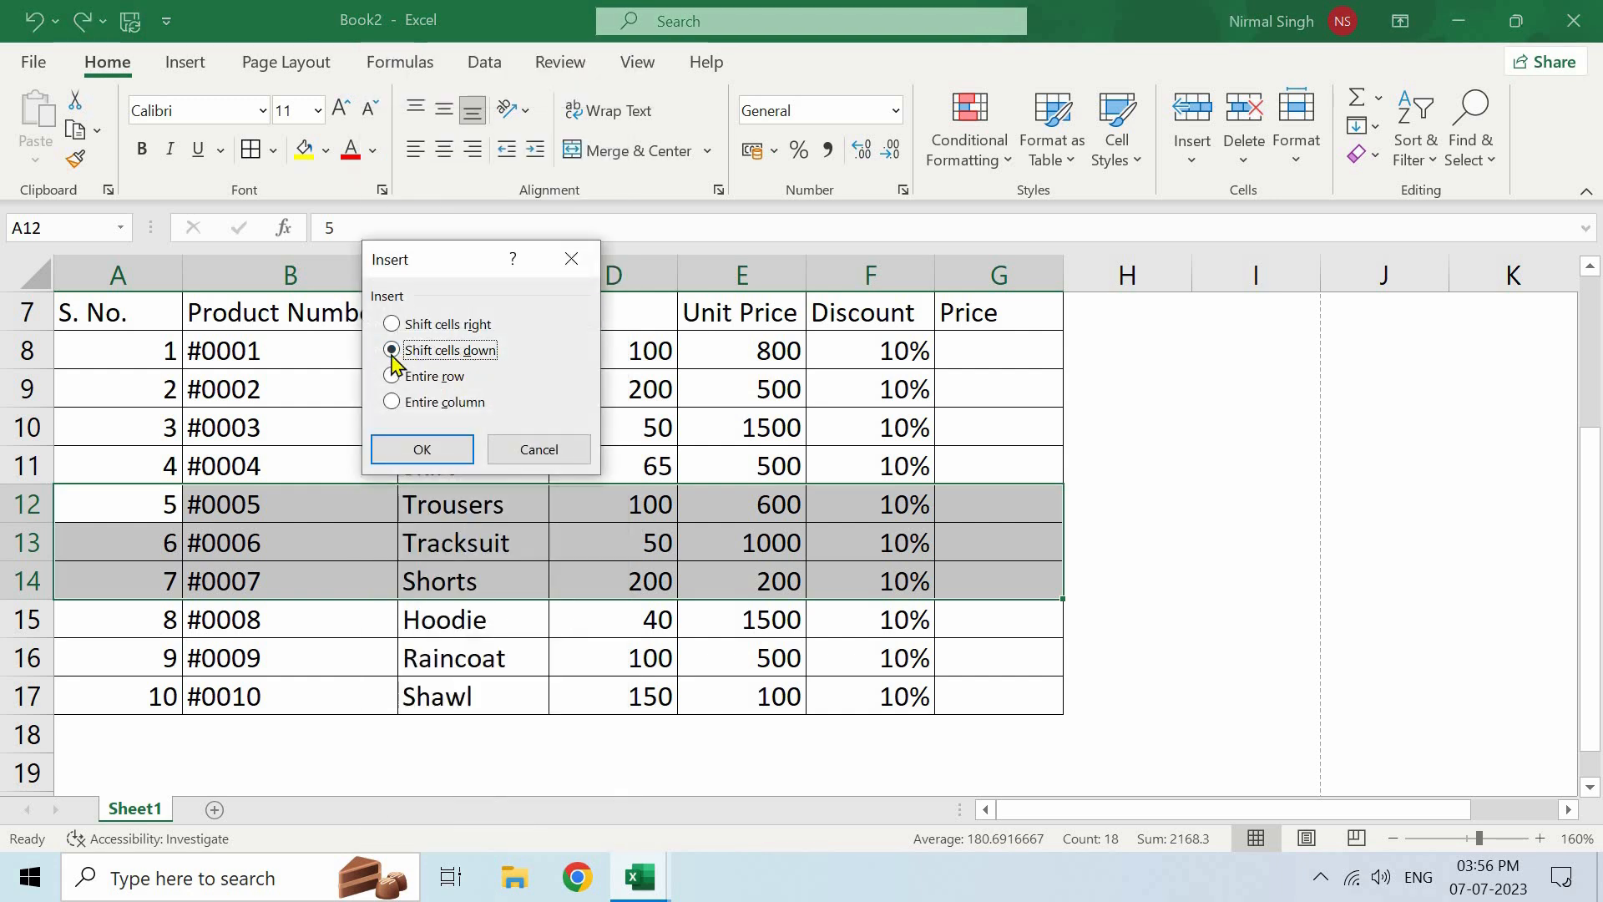
click(441, 455)
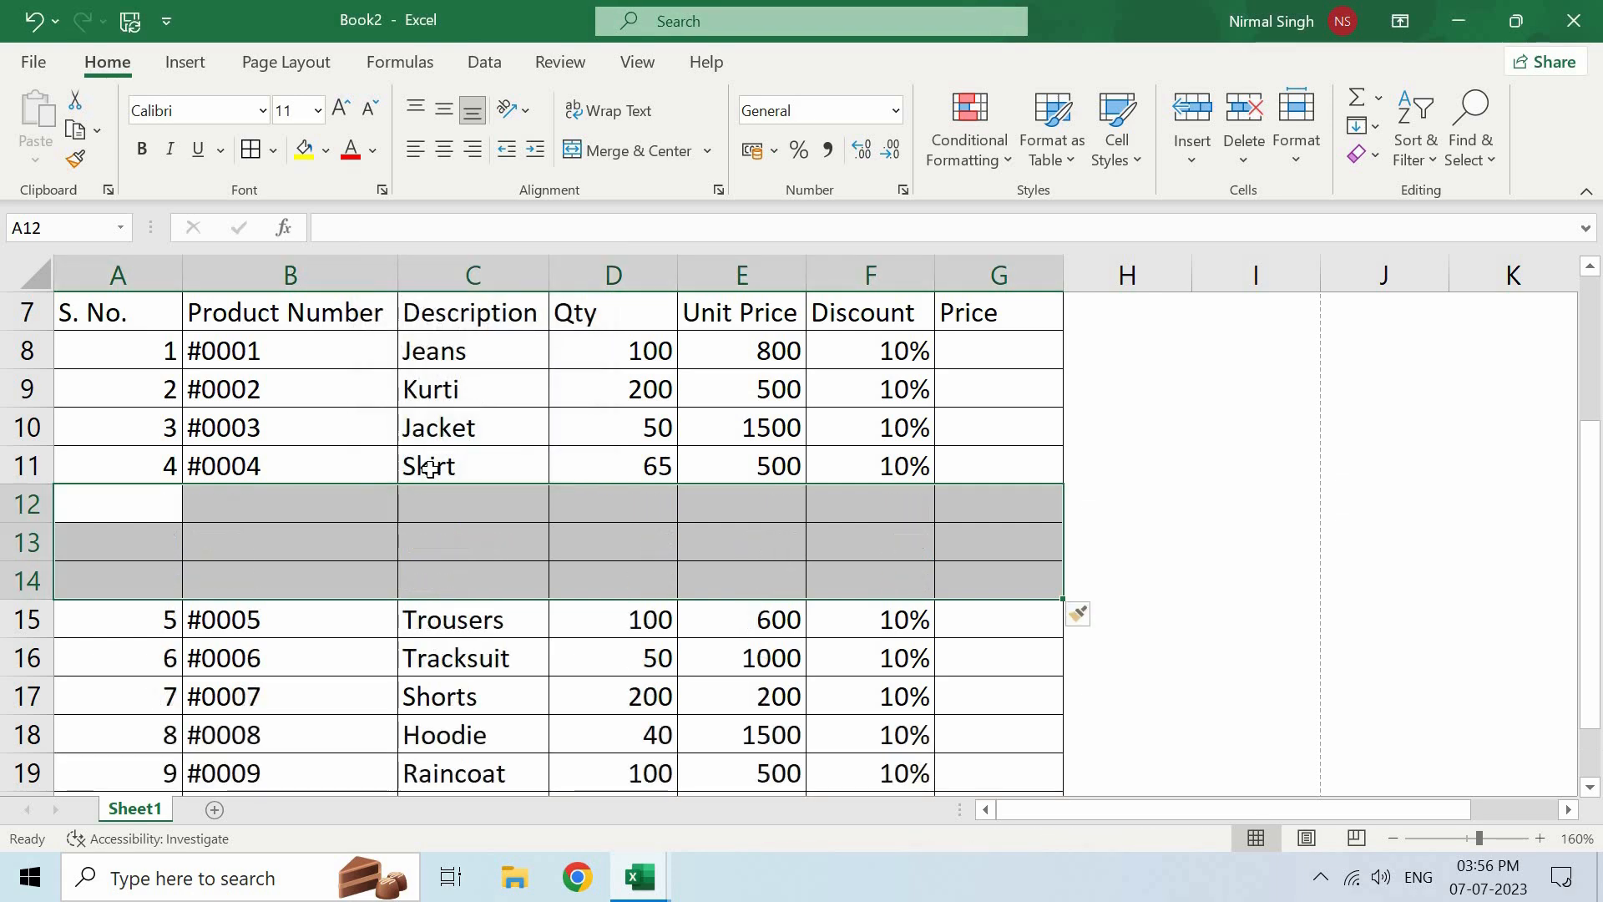
click(467, 544)
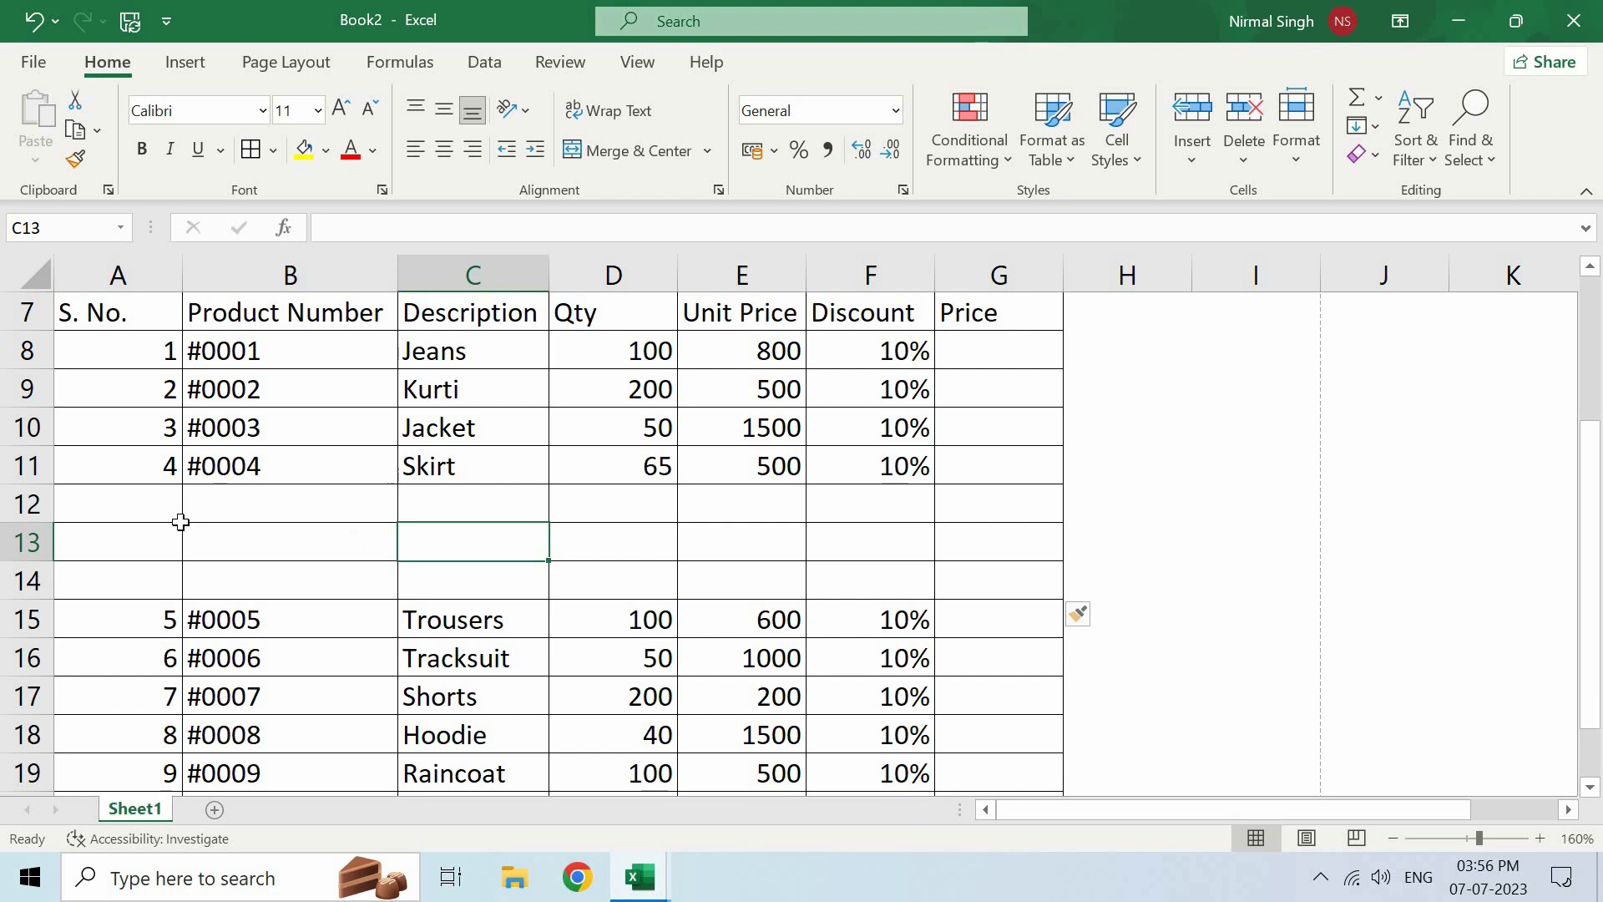
Delete the blank rows 12 to 14 between Skirt and Trousers with the Entire row option.
drag(129, 504, 1000, 582)
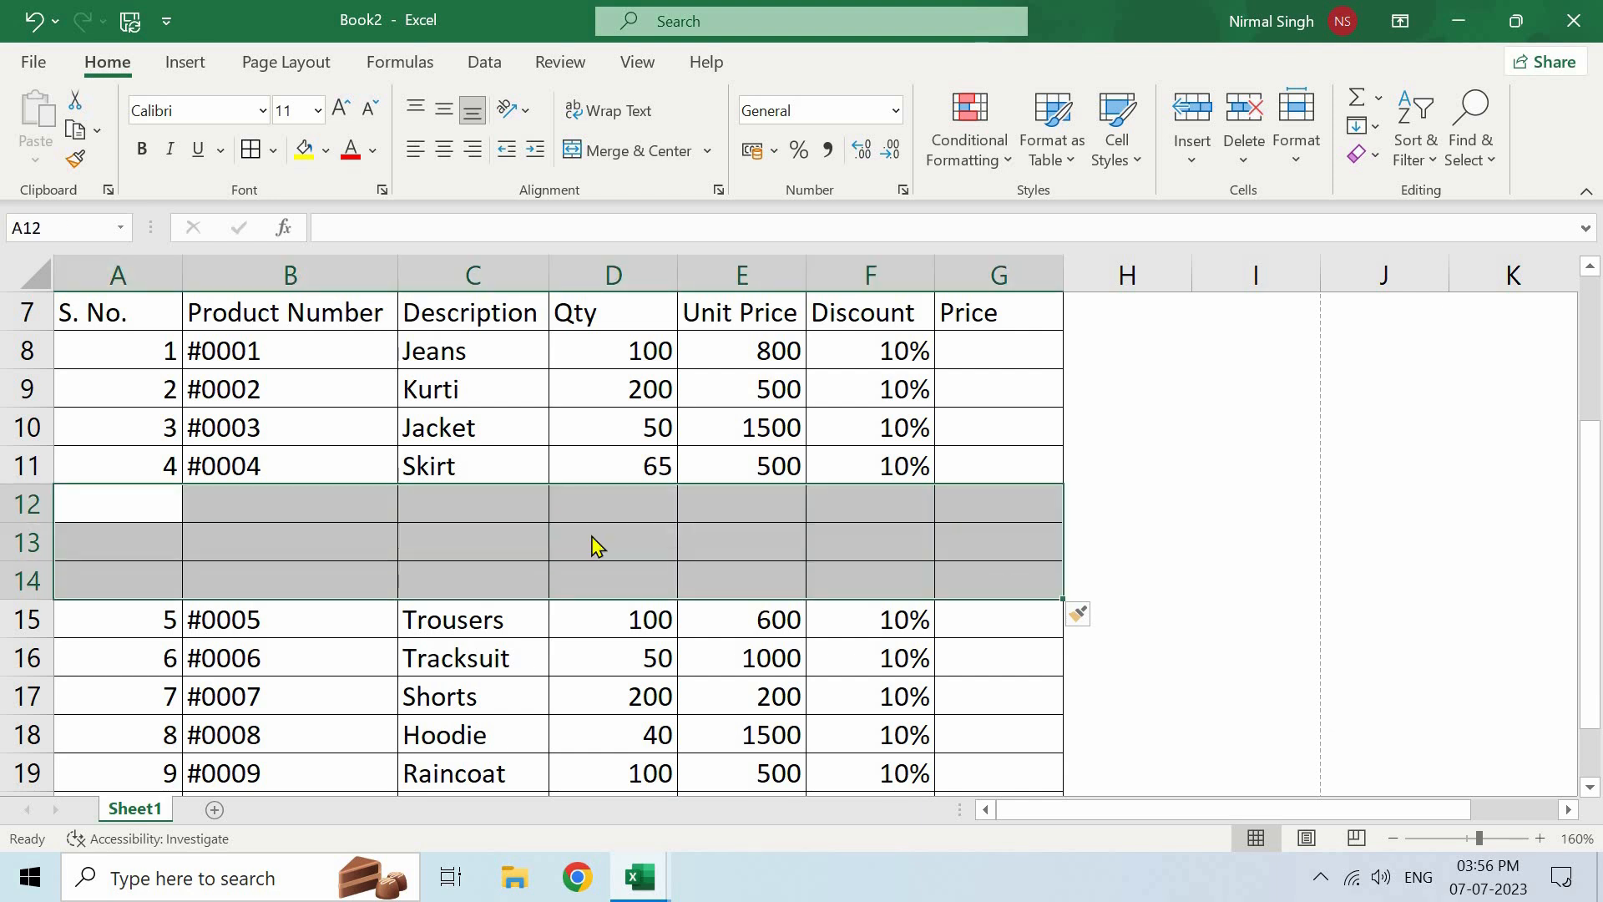
right_click(593, 544)
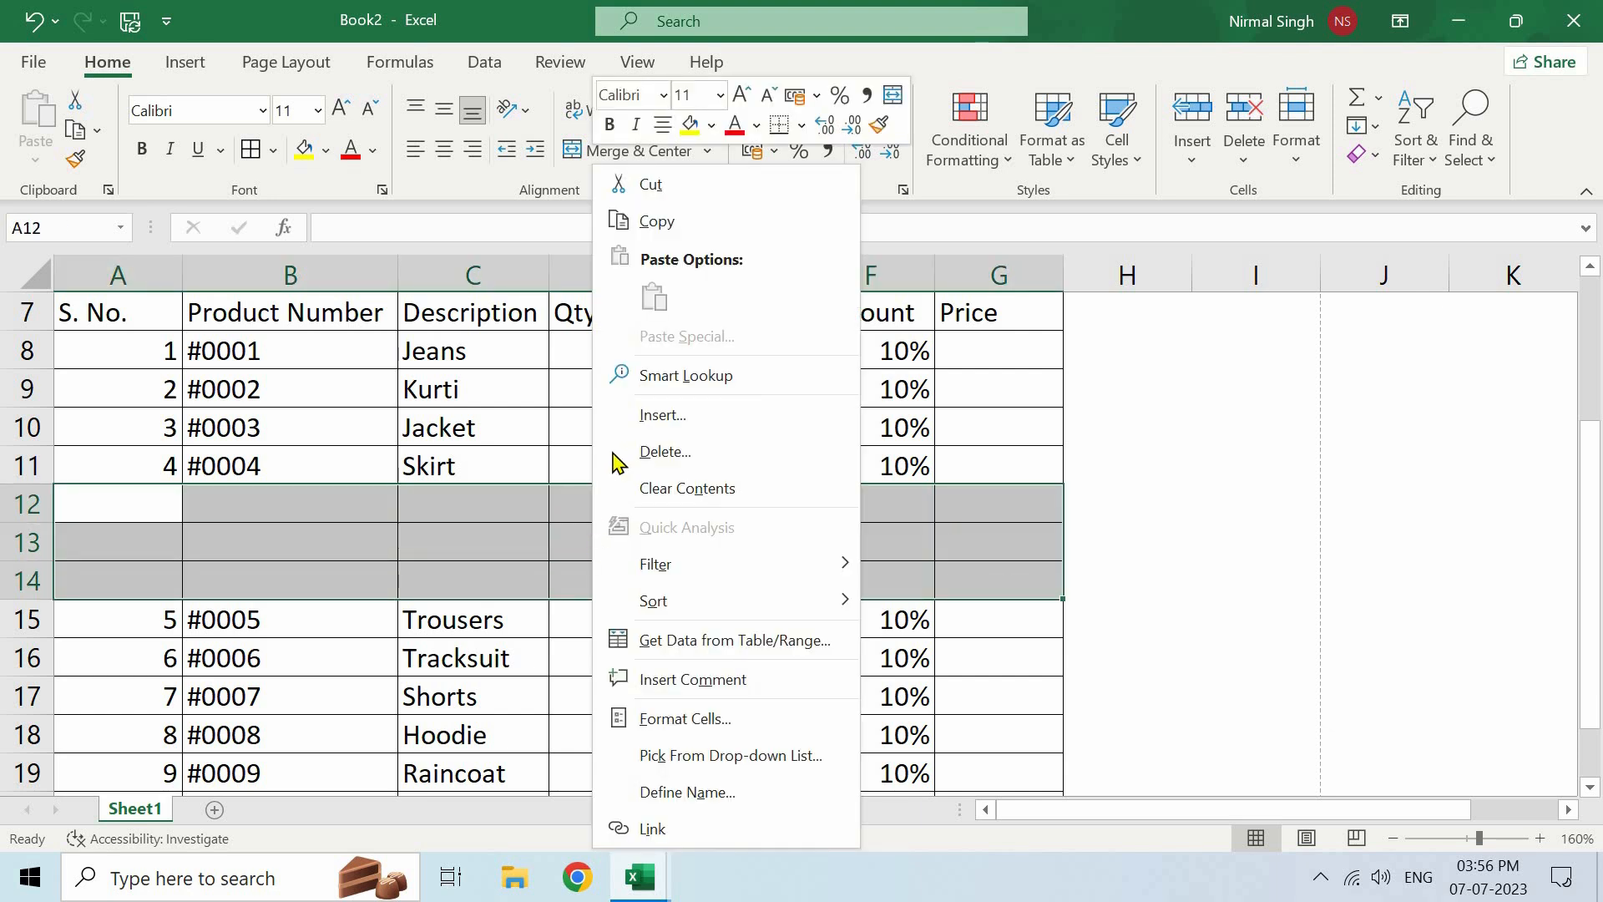
click(678, 456)
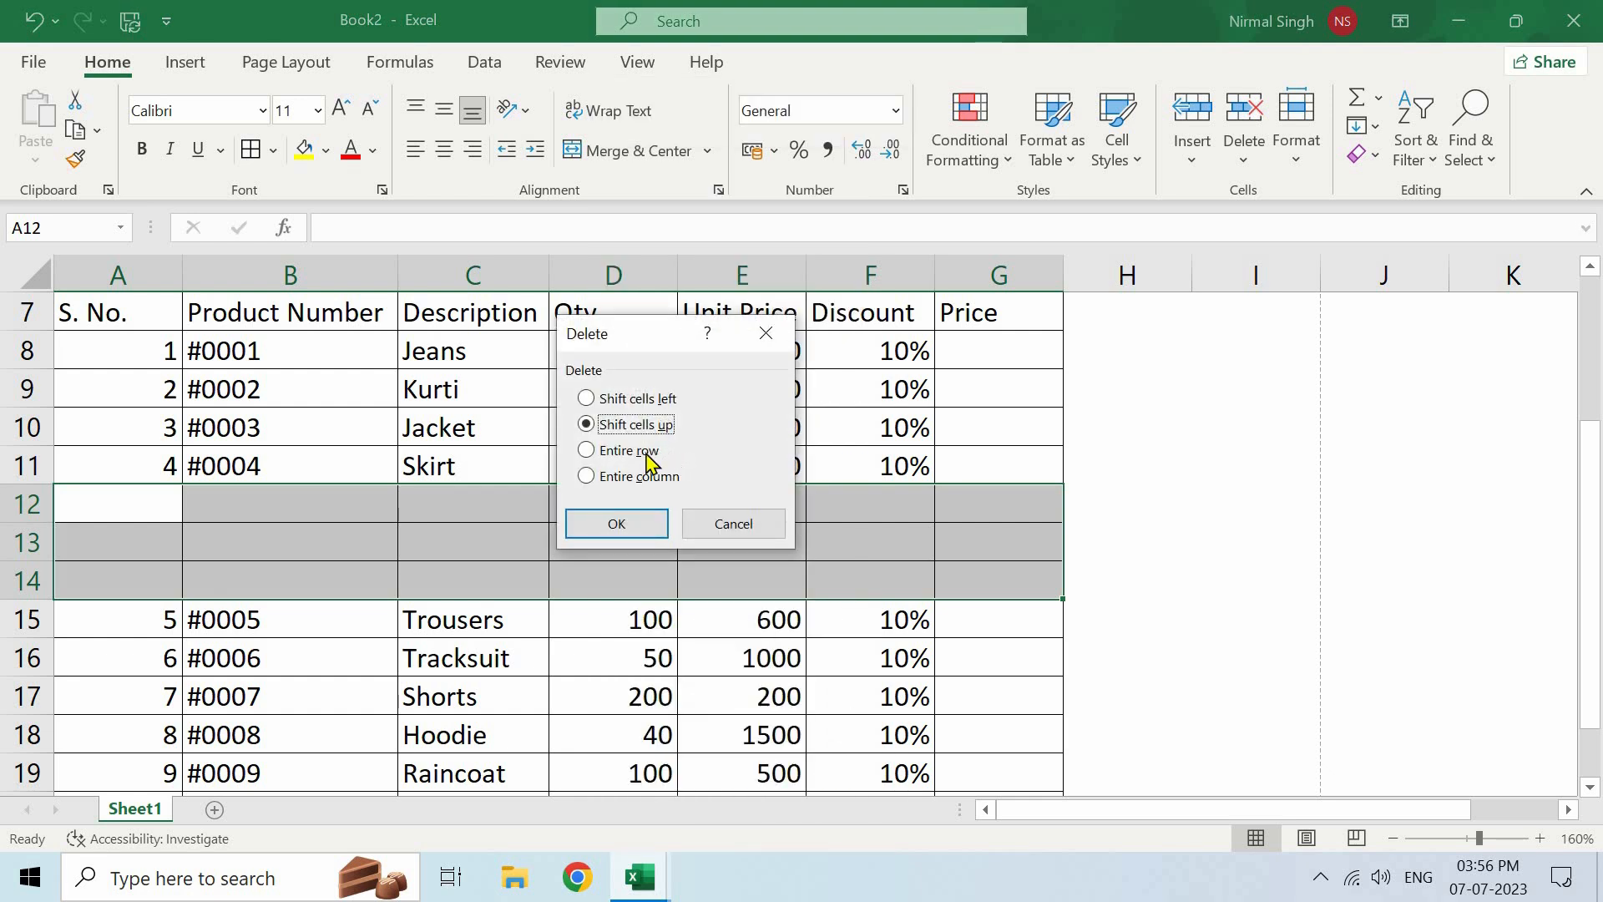
click(588, 455)
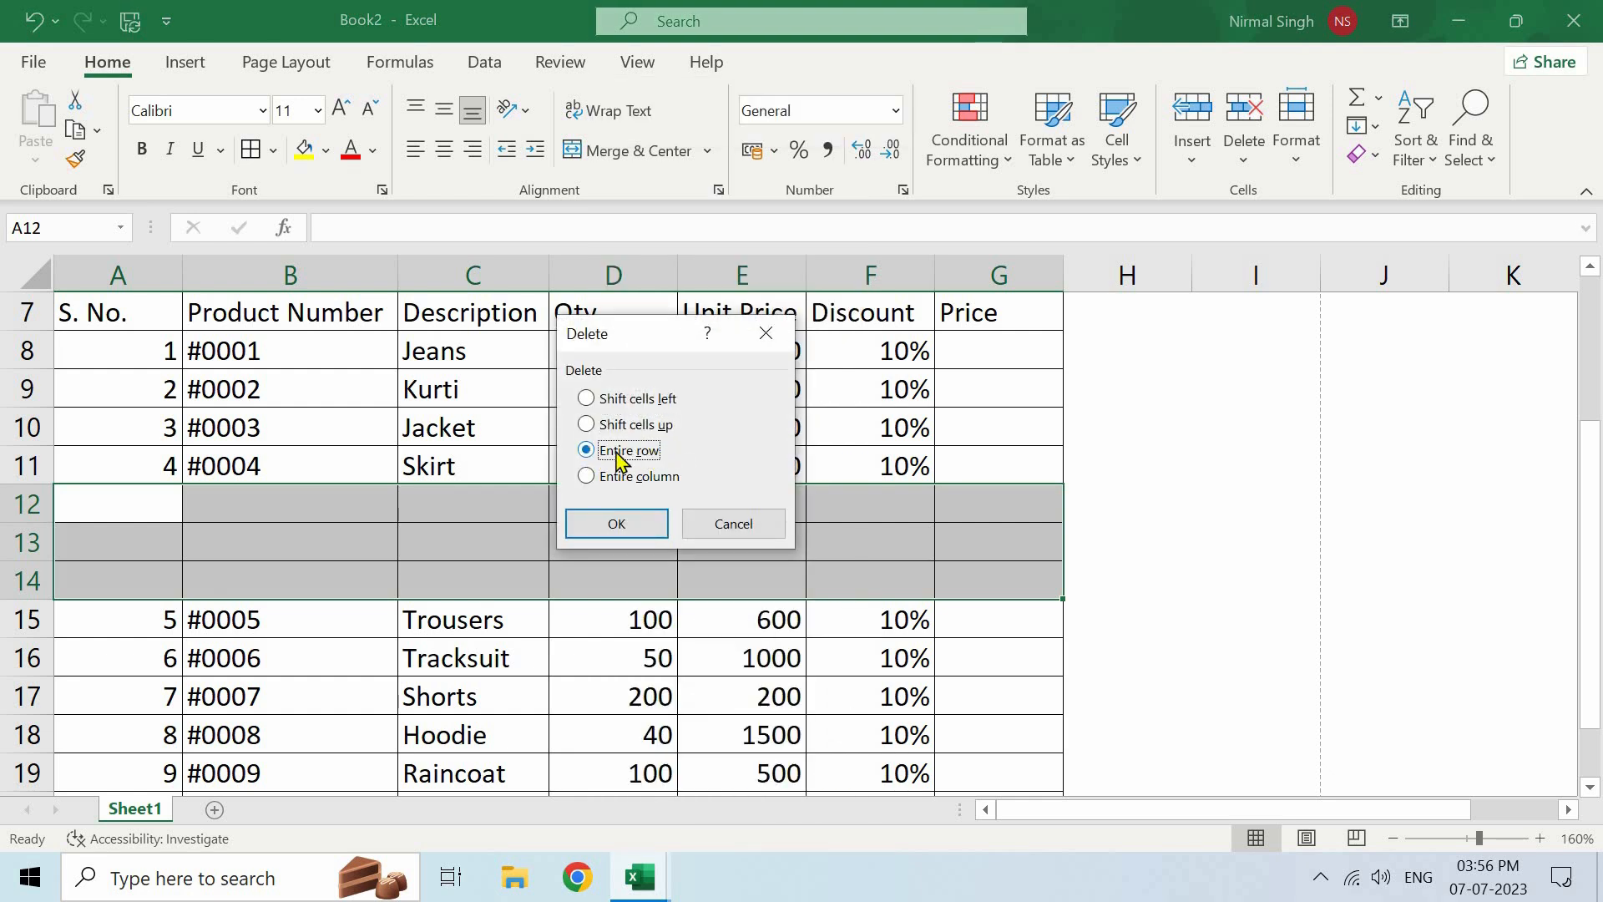
click(621, 526)
click(617, 469)
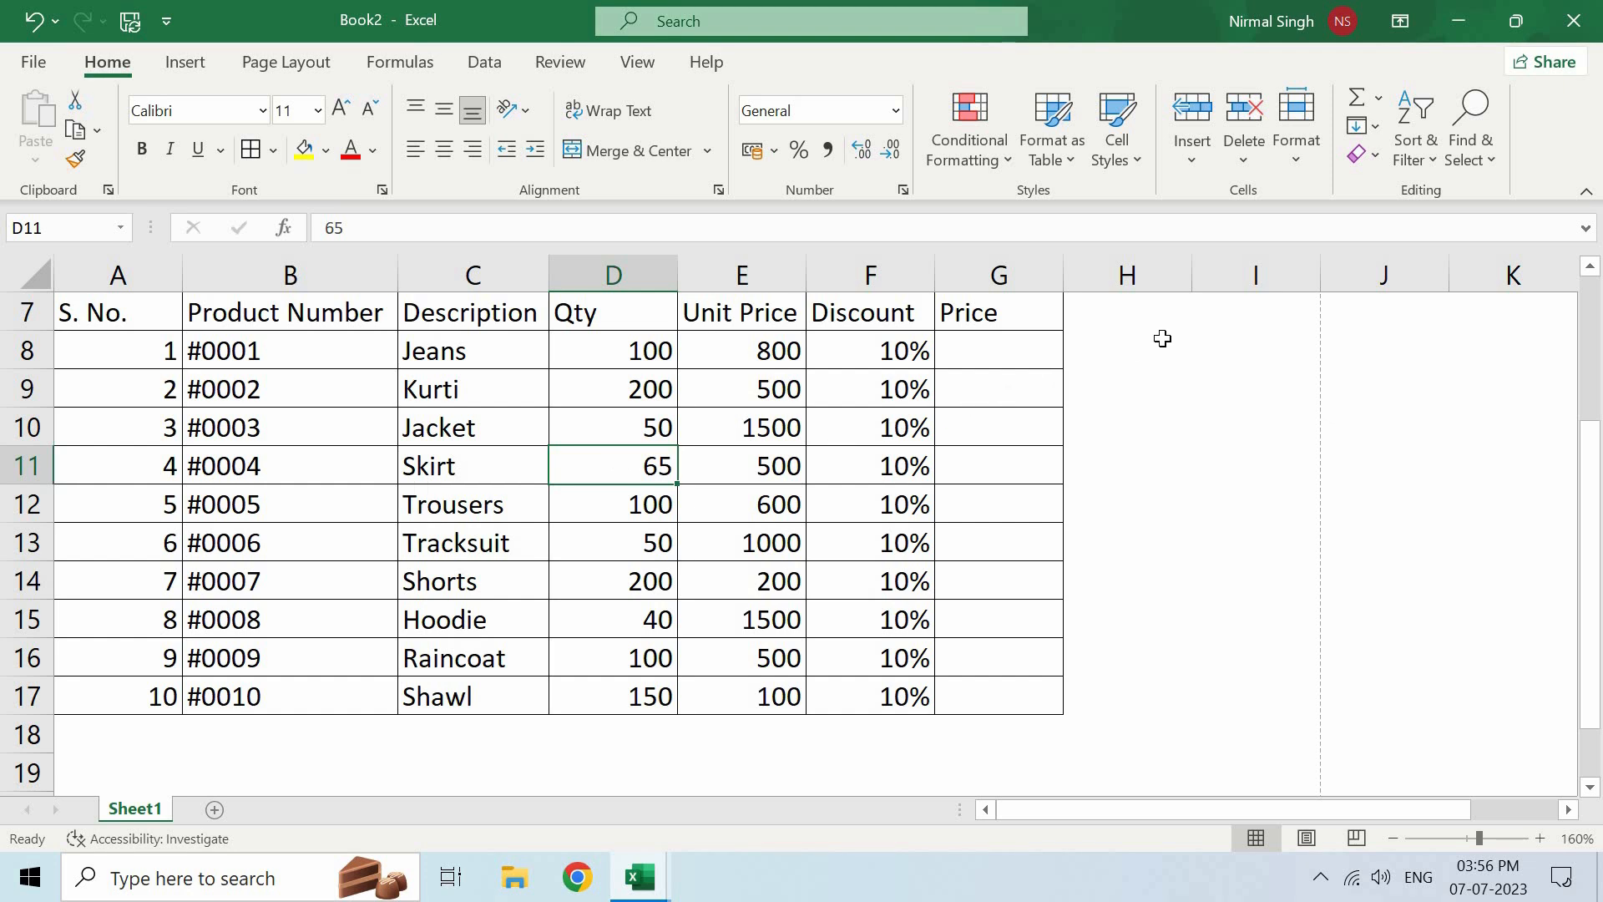
click(1248, 165)
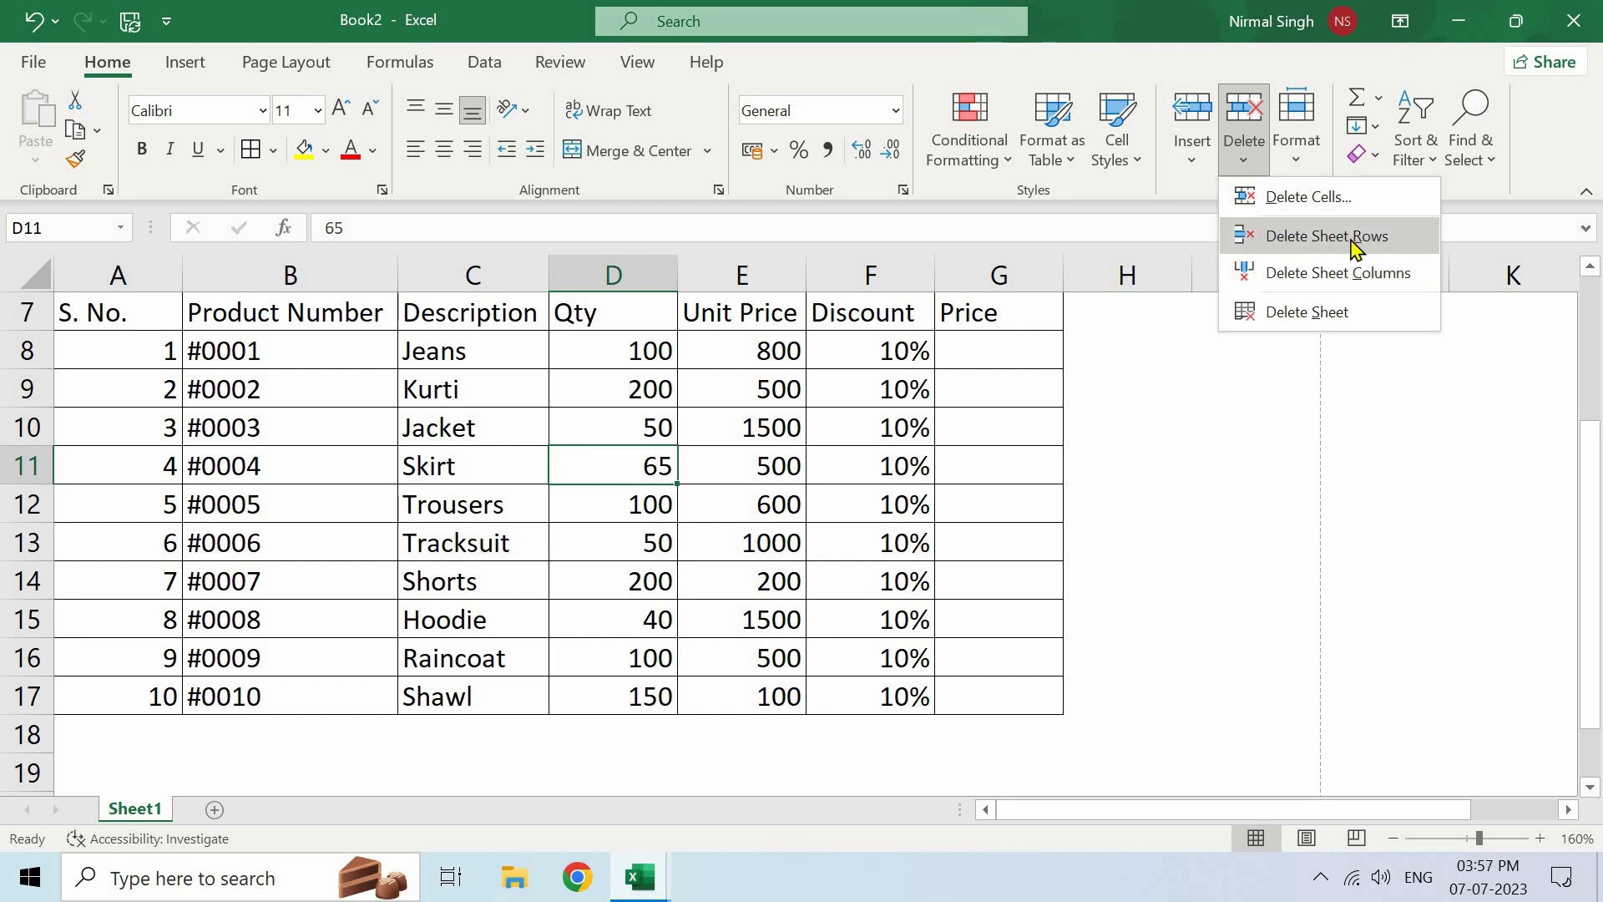
click(512, 467)
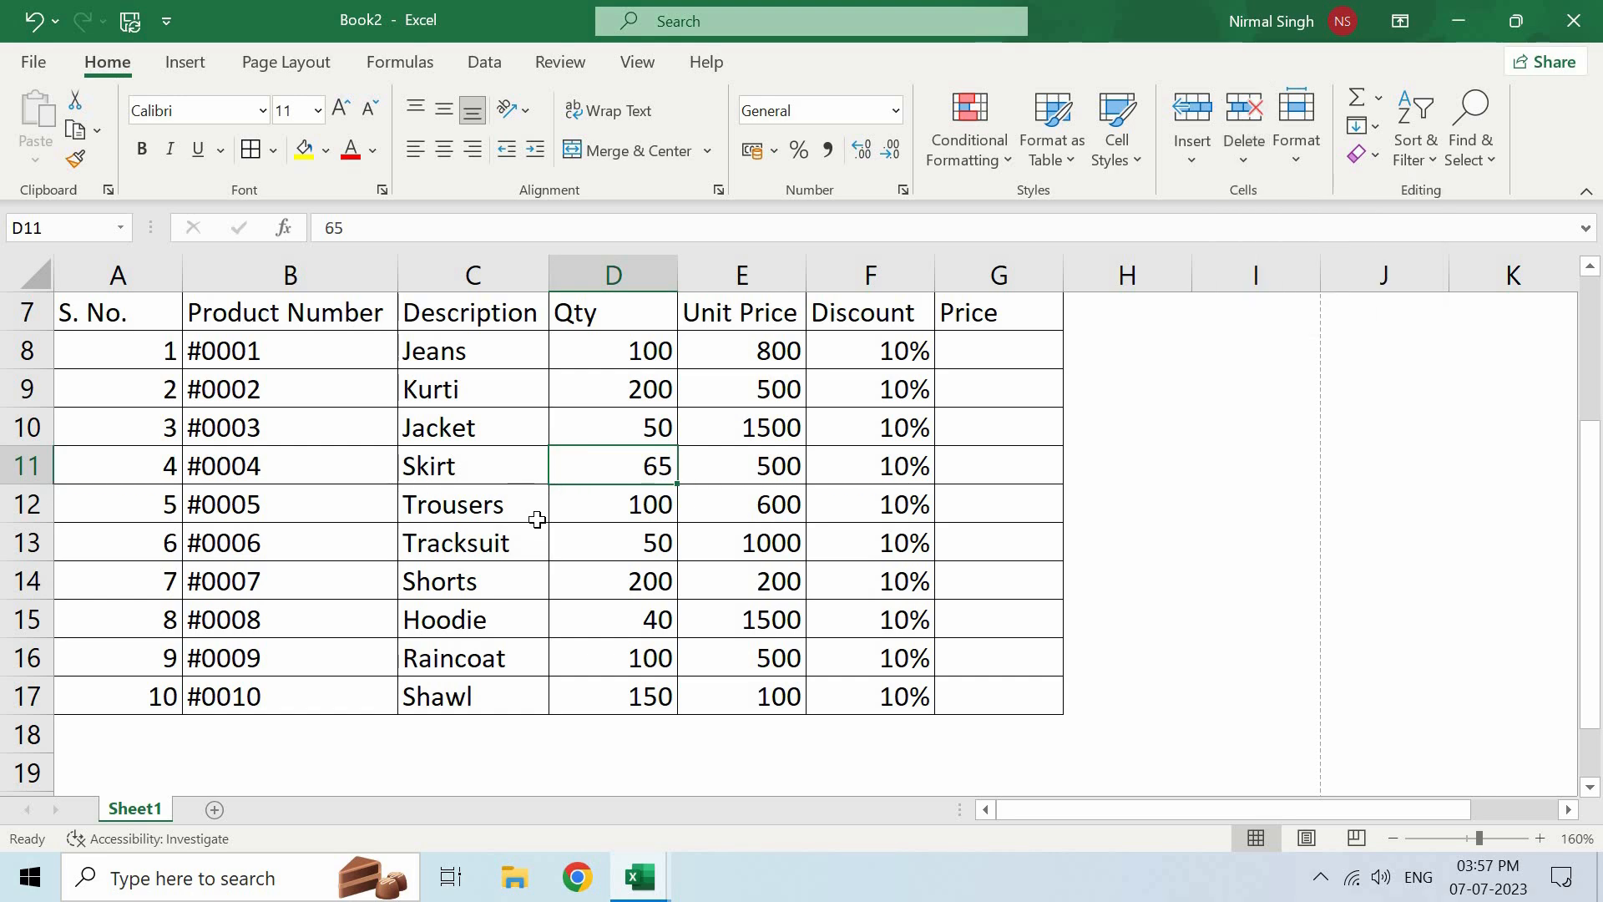
Insert a blank column E between the Qty and Unit Price columns of the invoice.
scroll(712, 473, up, 1)
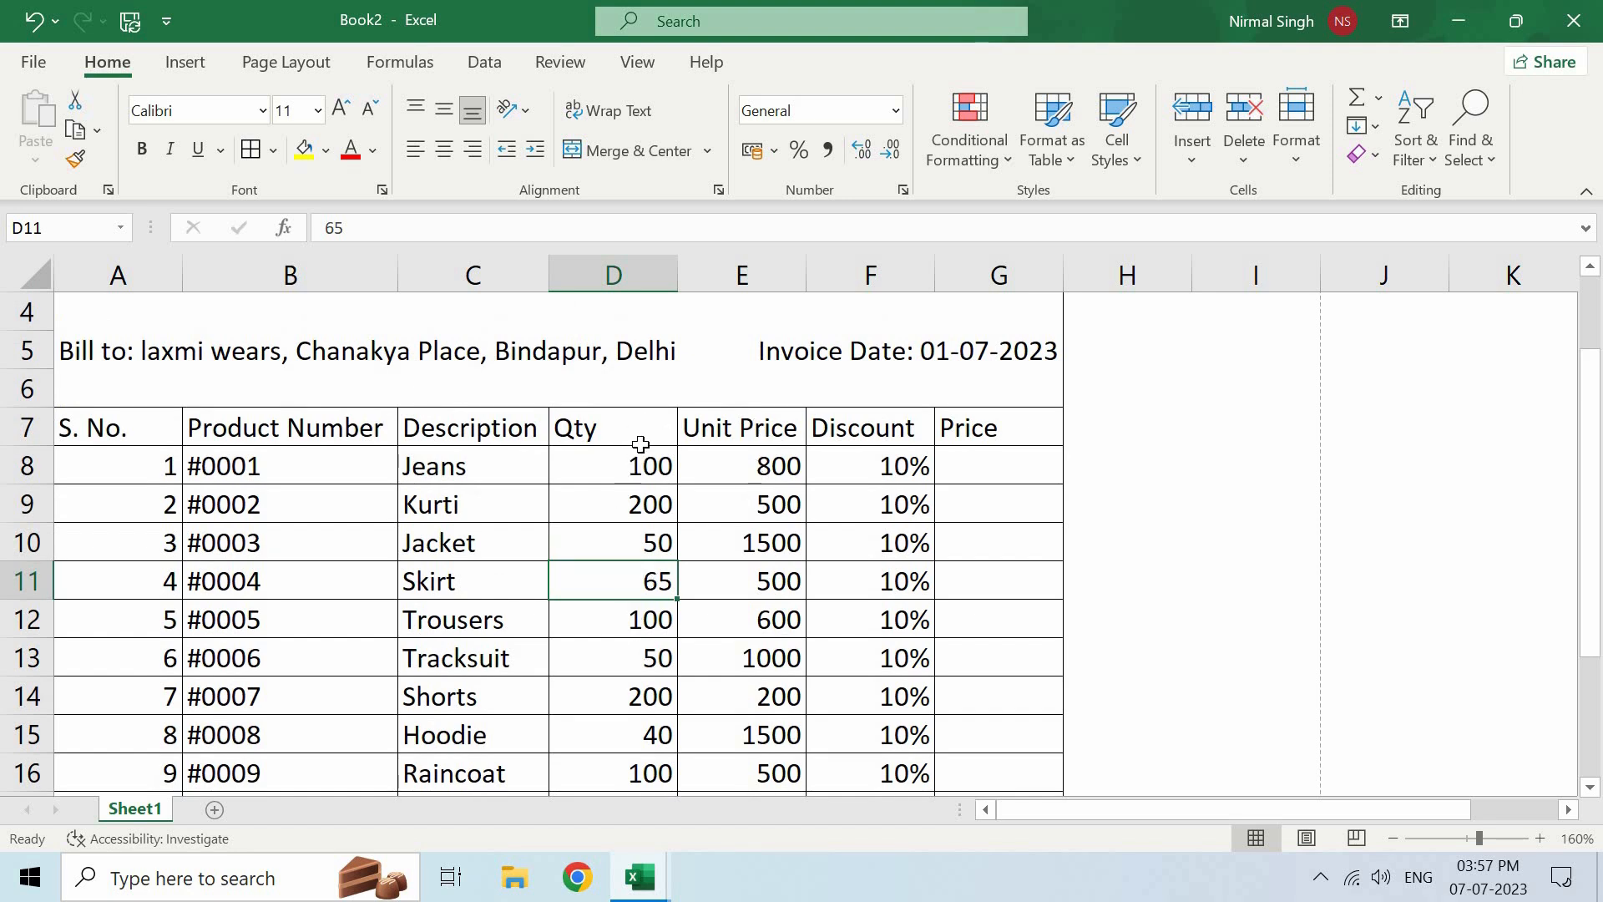
click(743, 273)
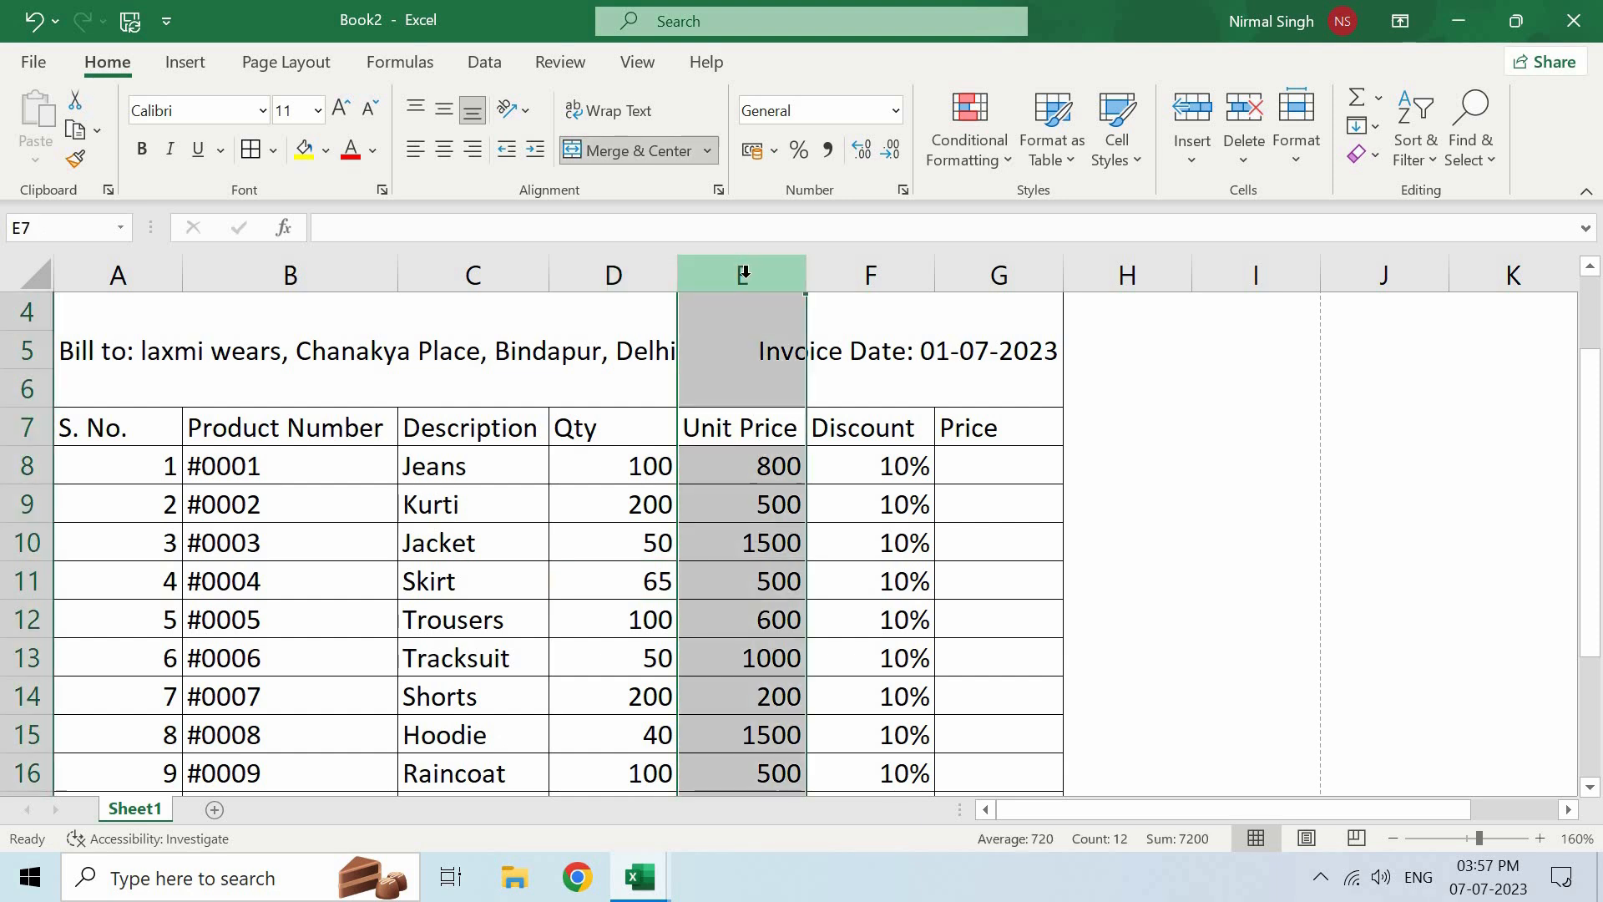
right_click(733, 493)
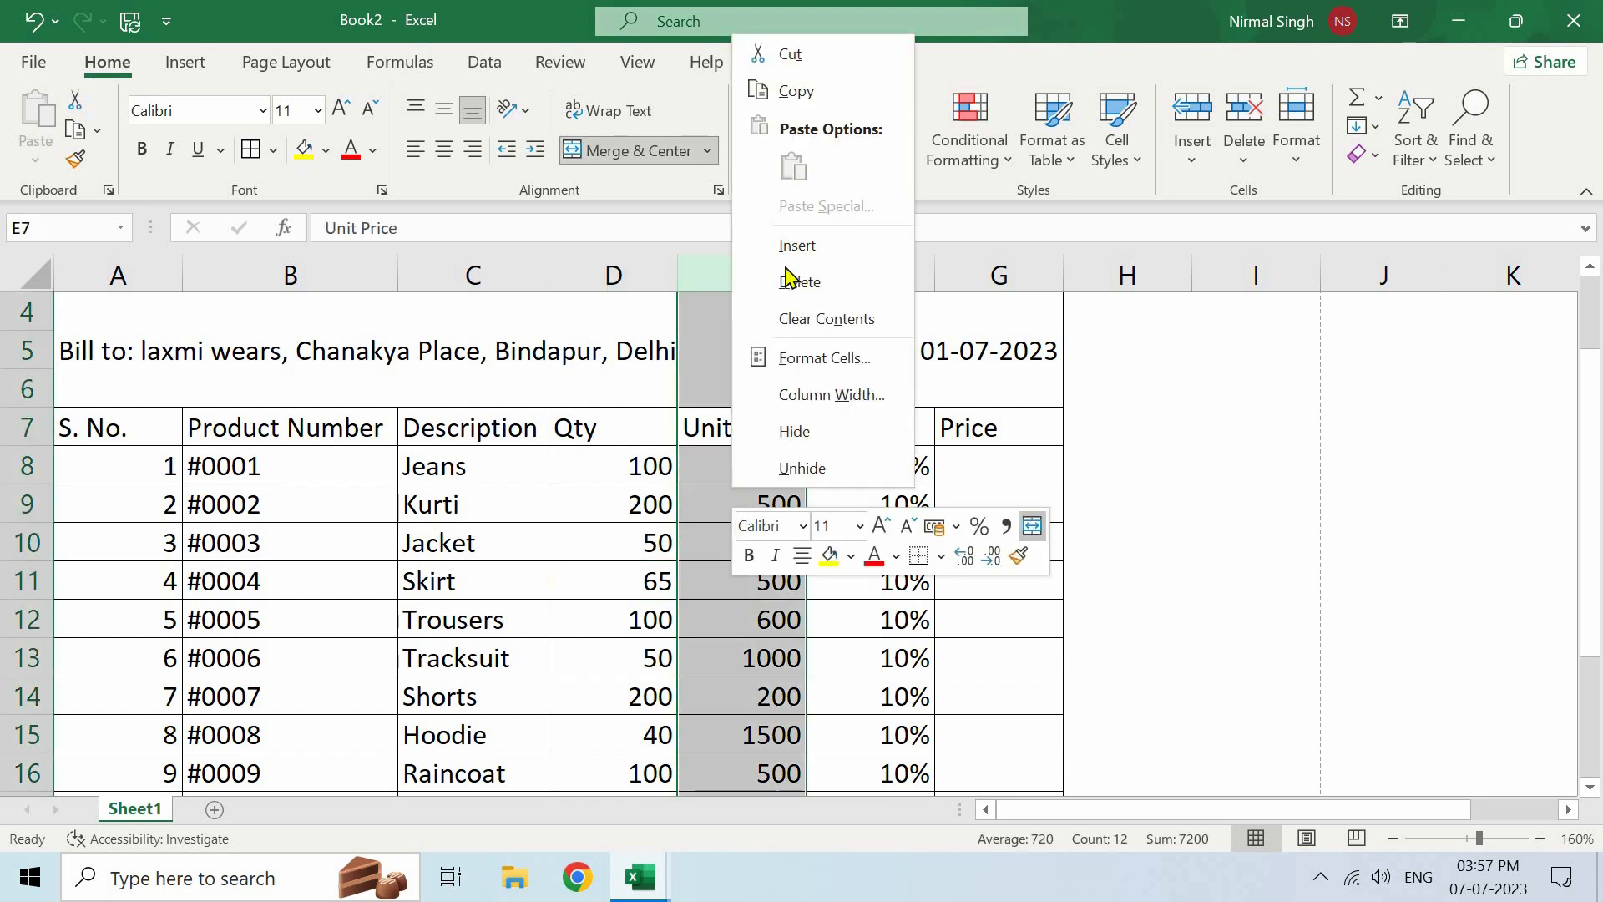
click(827, 245)
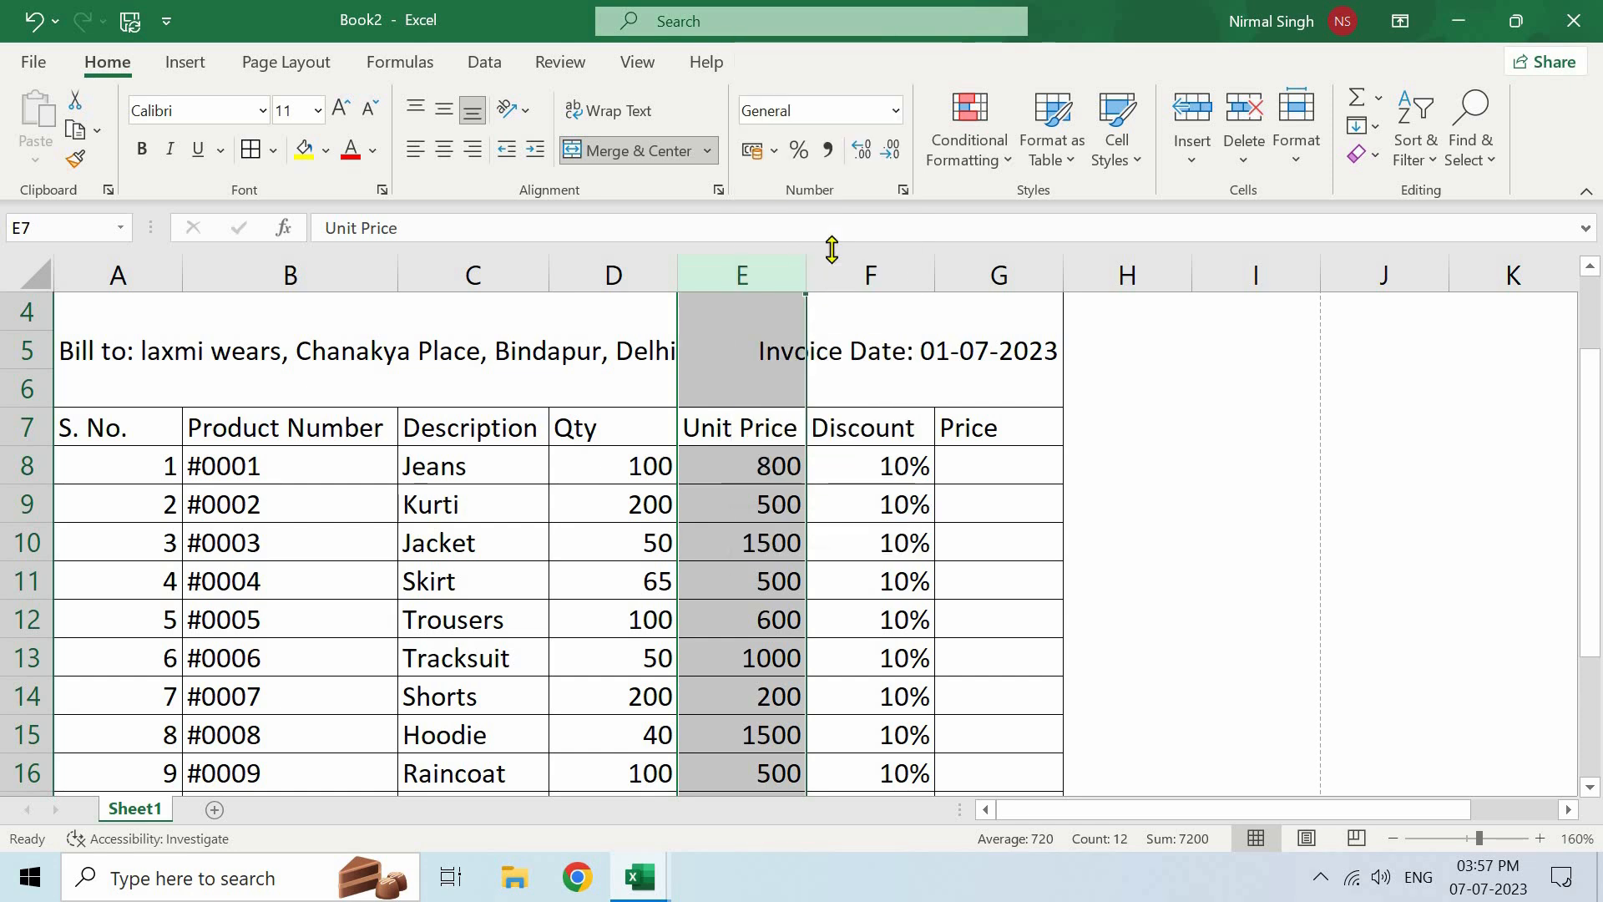
click(749, 538)
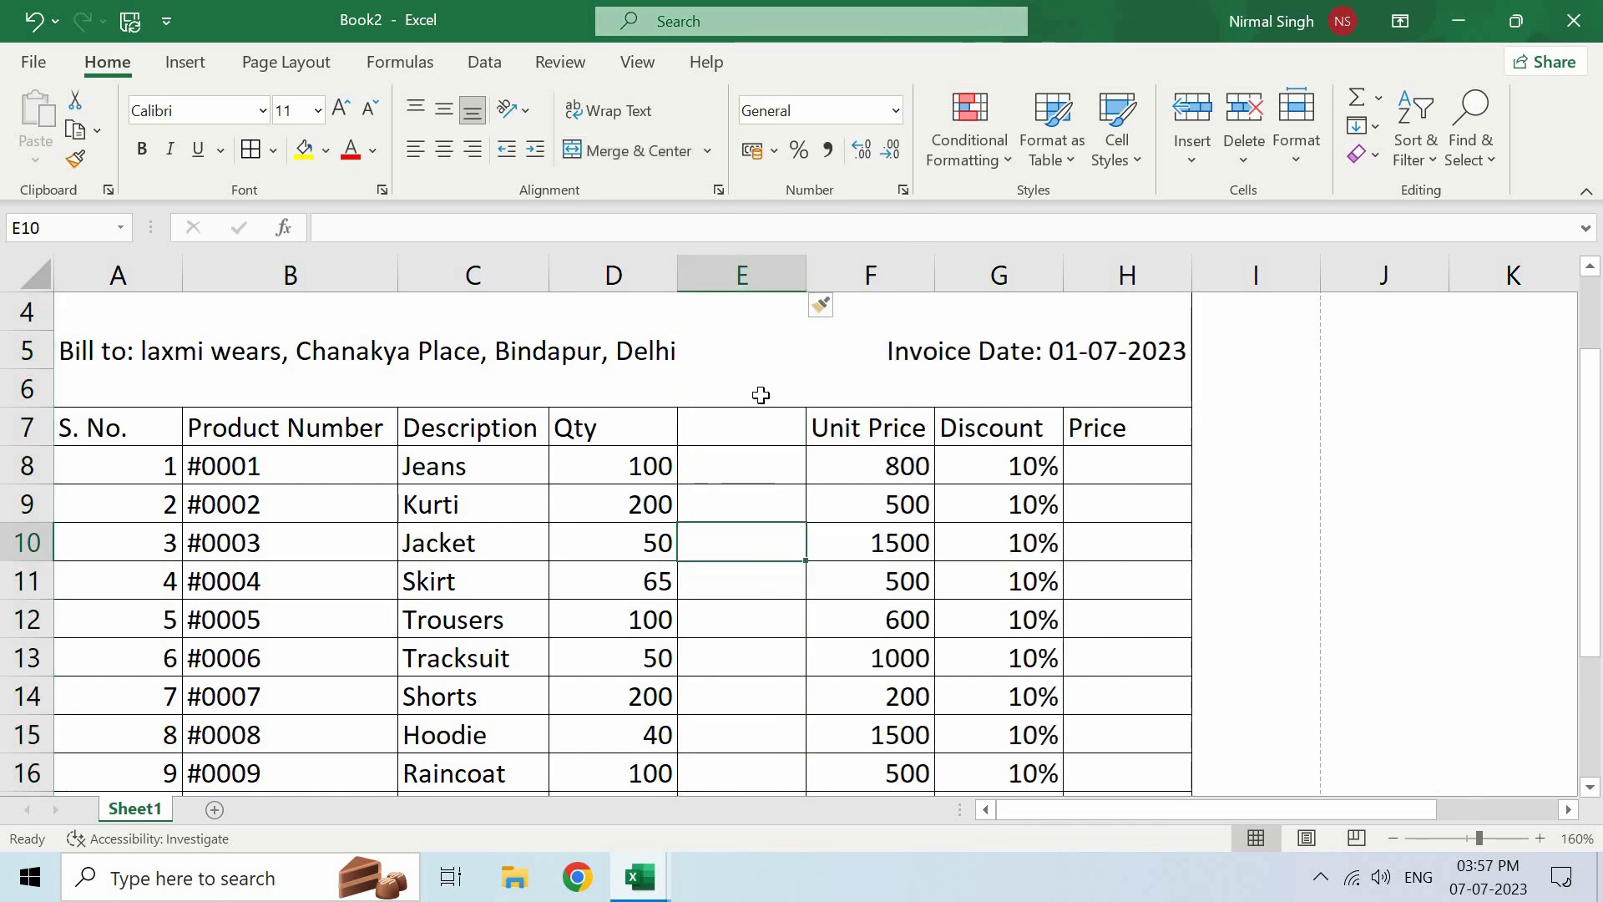
Delete the blank column E between the Qty and Unit Price columns.
click(754, 273)
right_click(744, 505)
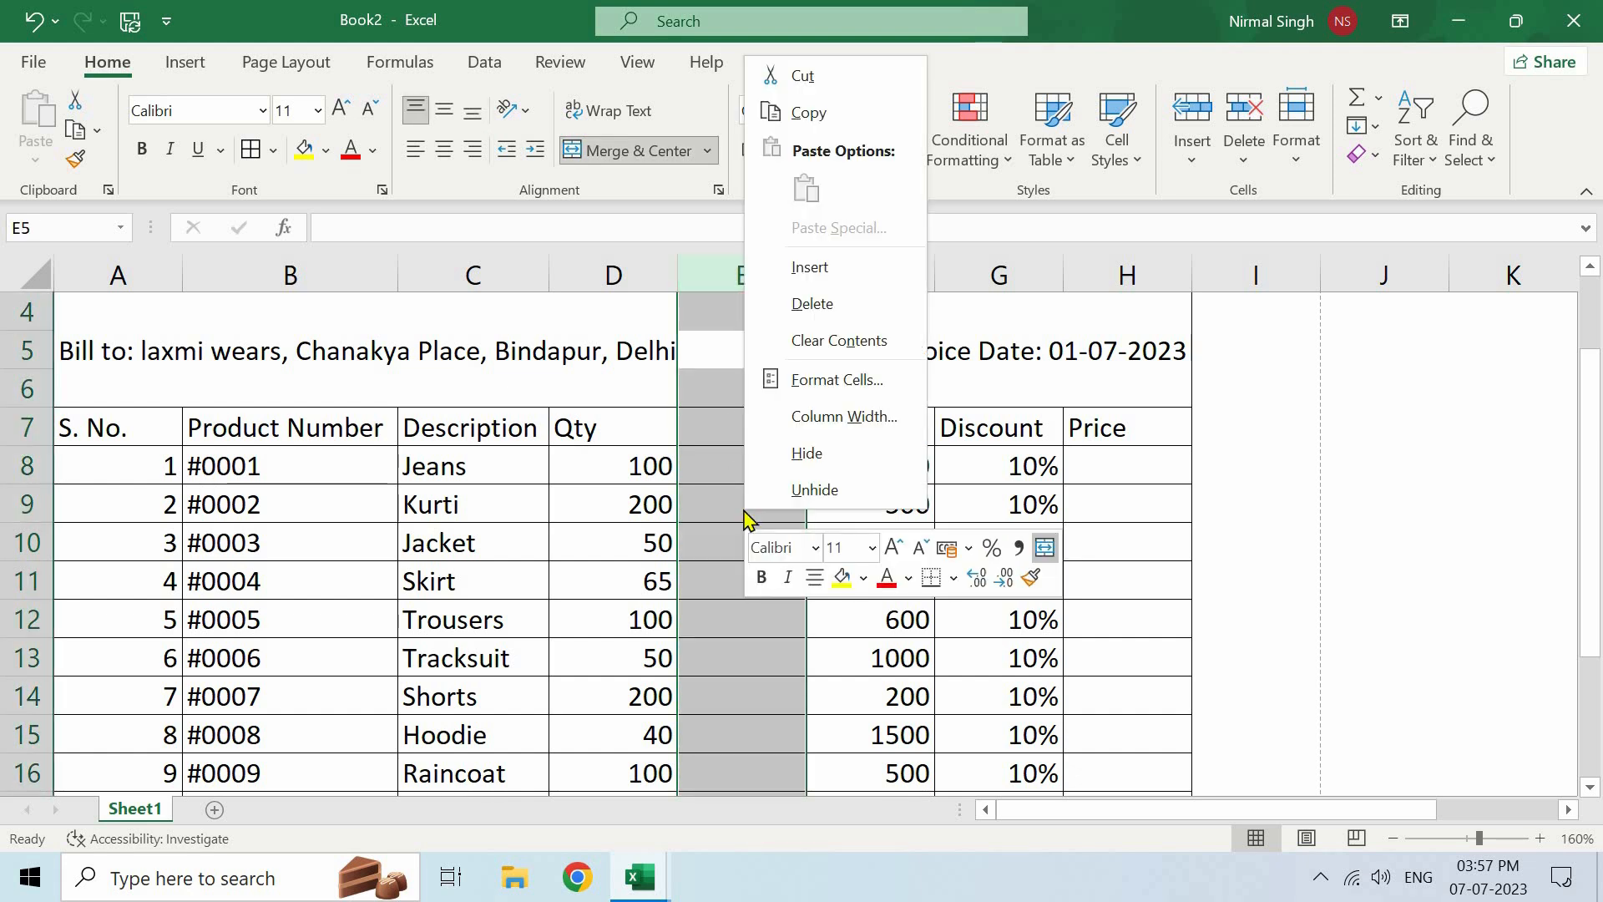
click(810, 304)
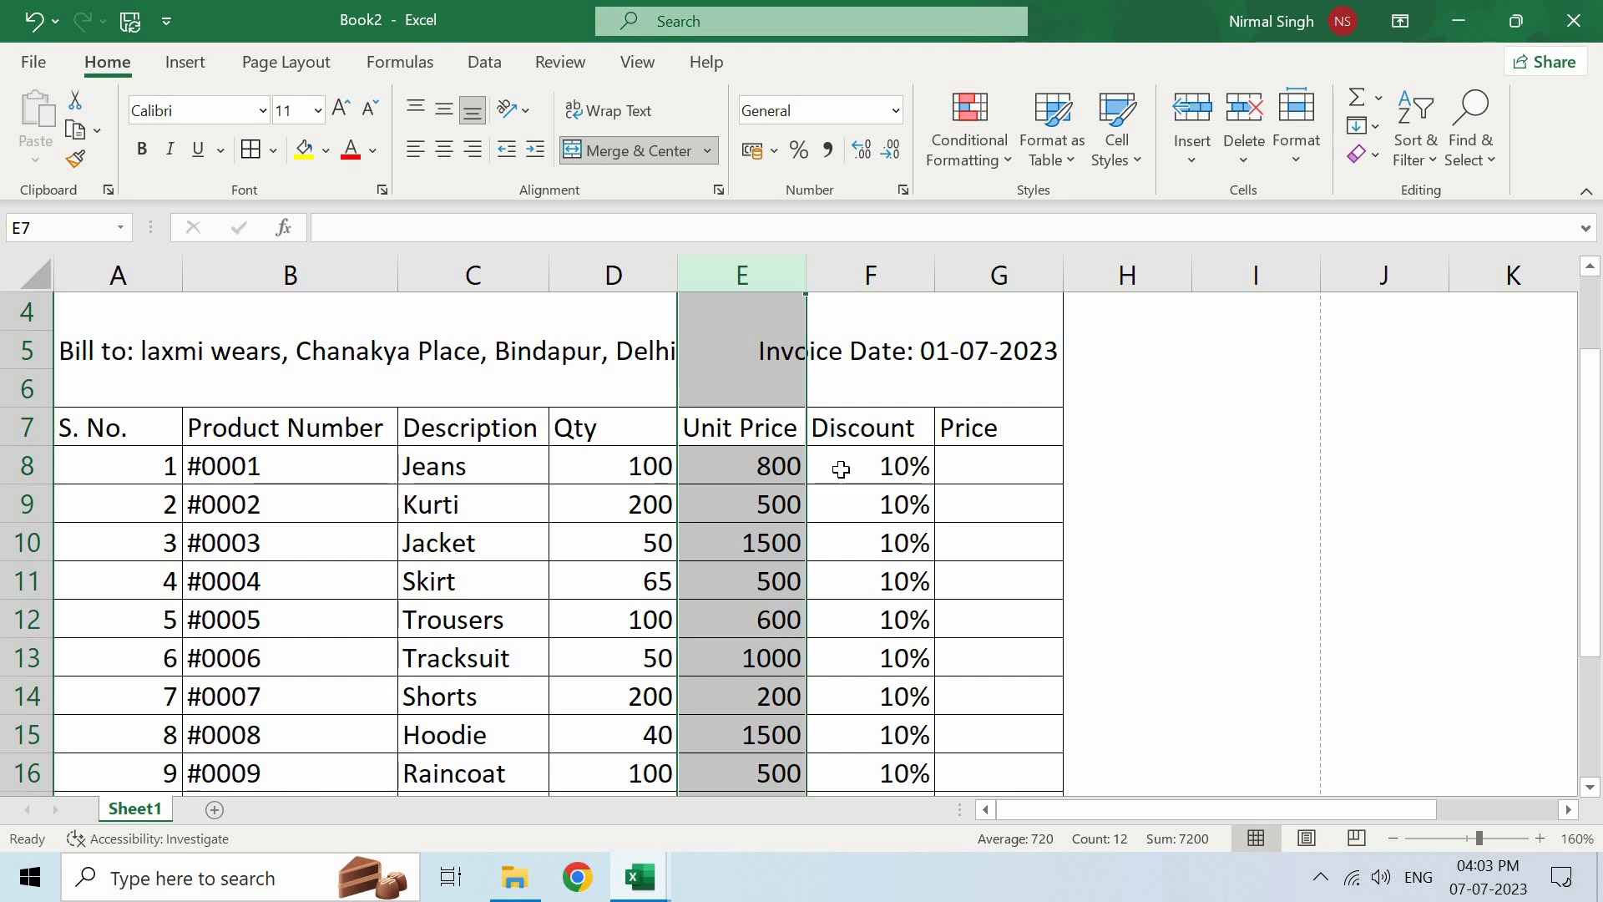
click(839, 468)
Apply the Title cell style to the merged SK Garments heading in A1.
scroll(530, 432, up, 1)
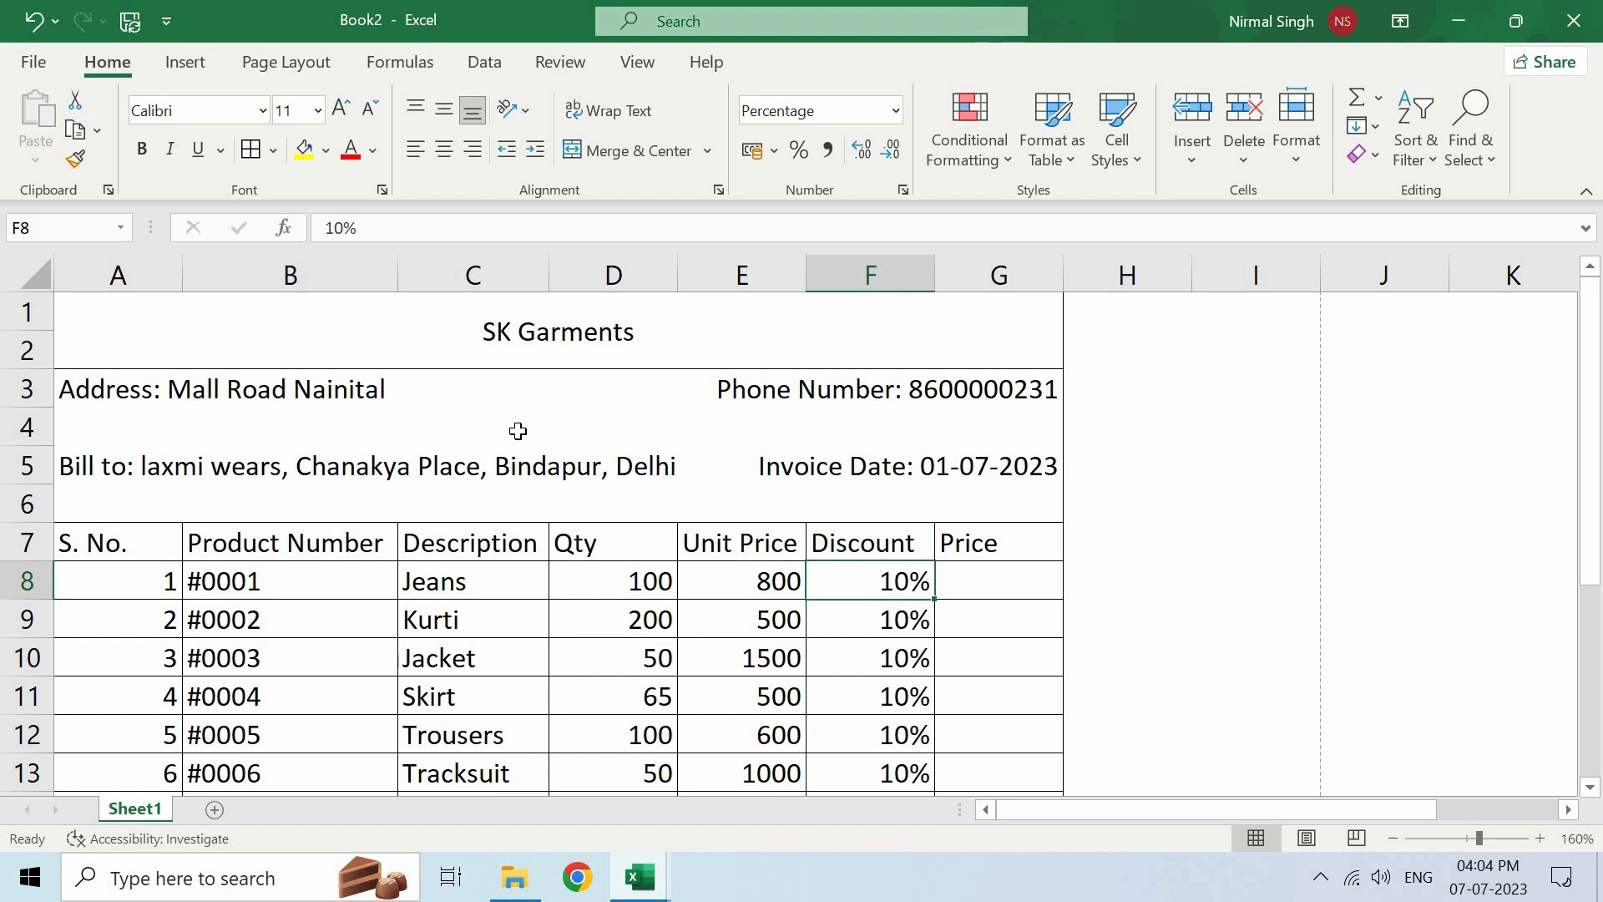
click(452, 325)
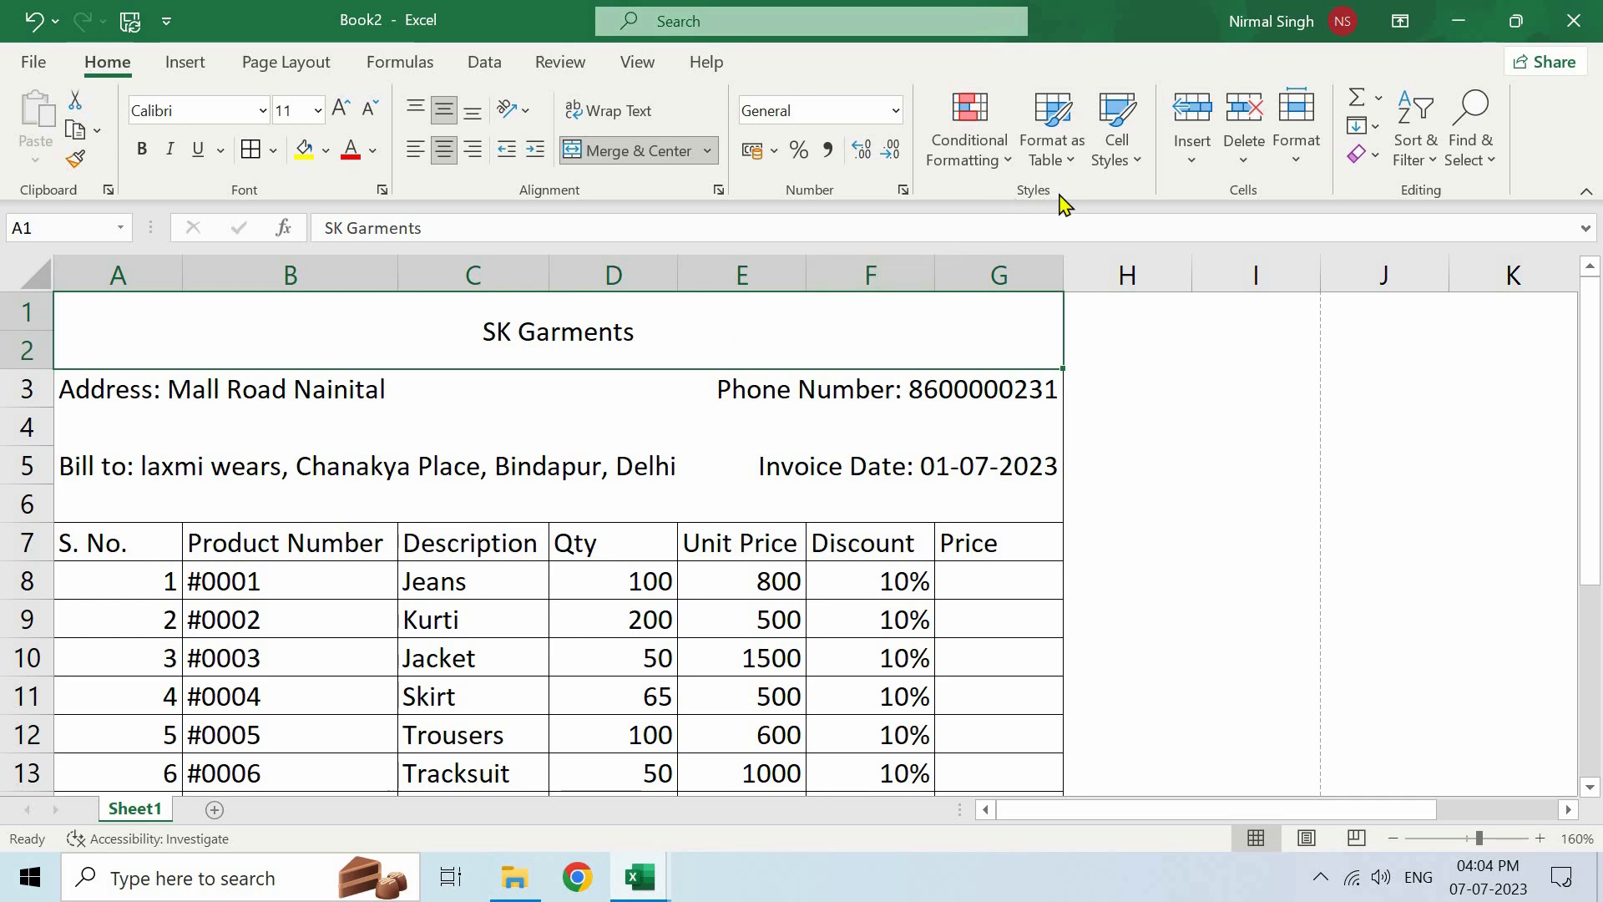
click(1134, 161)
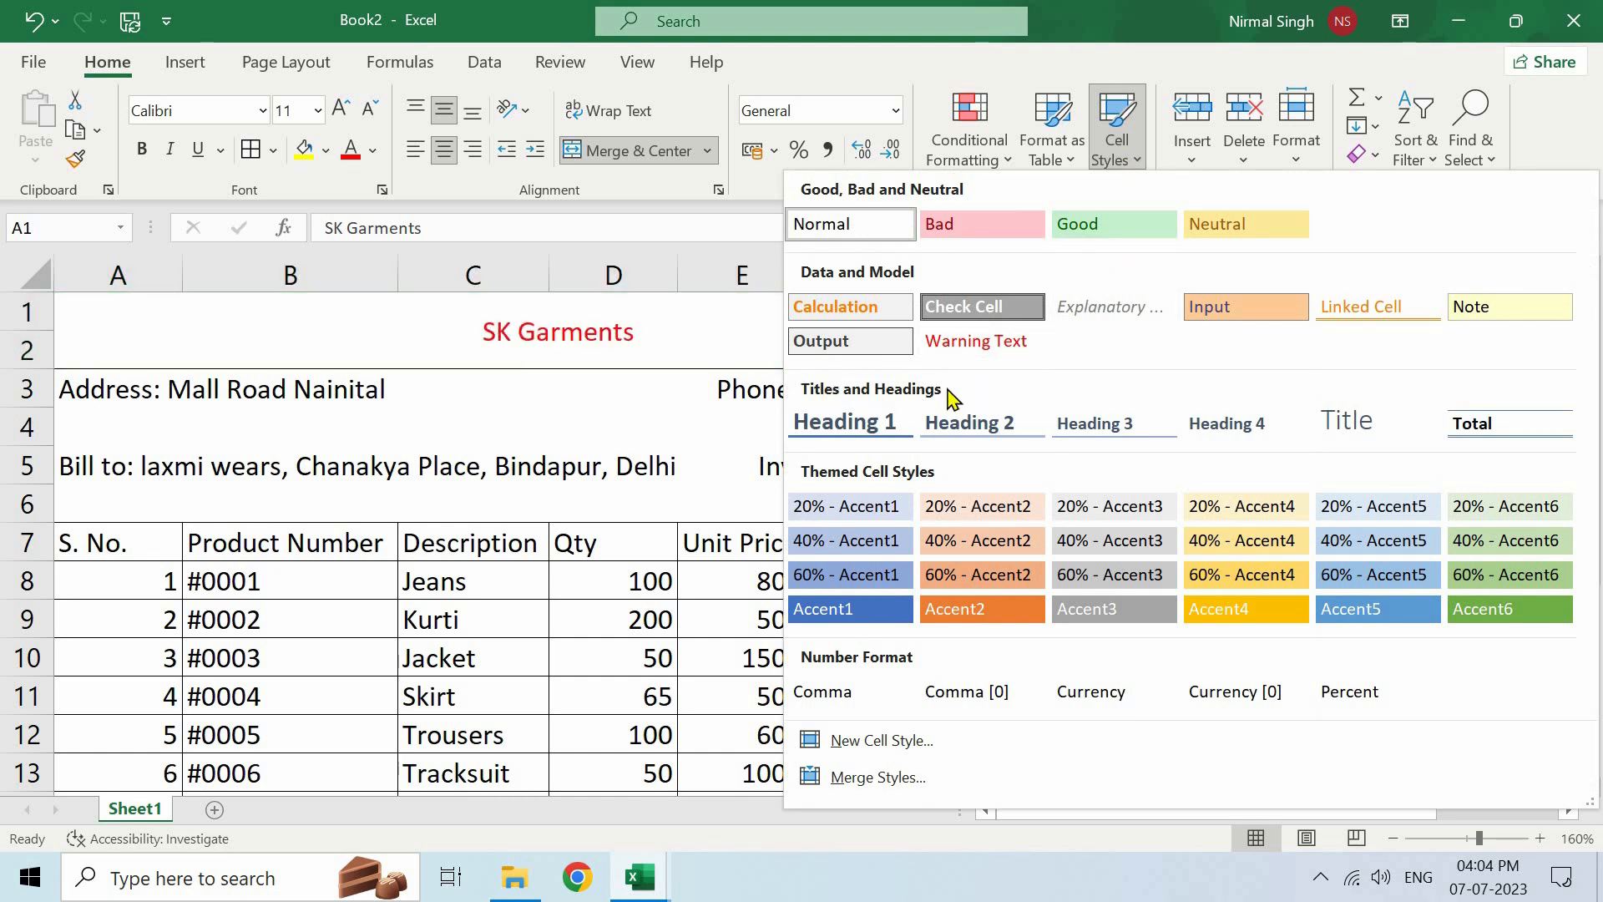
click(1374, 428)
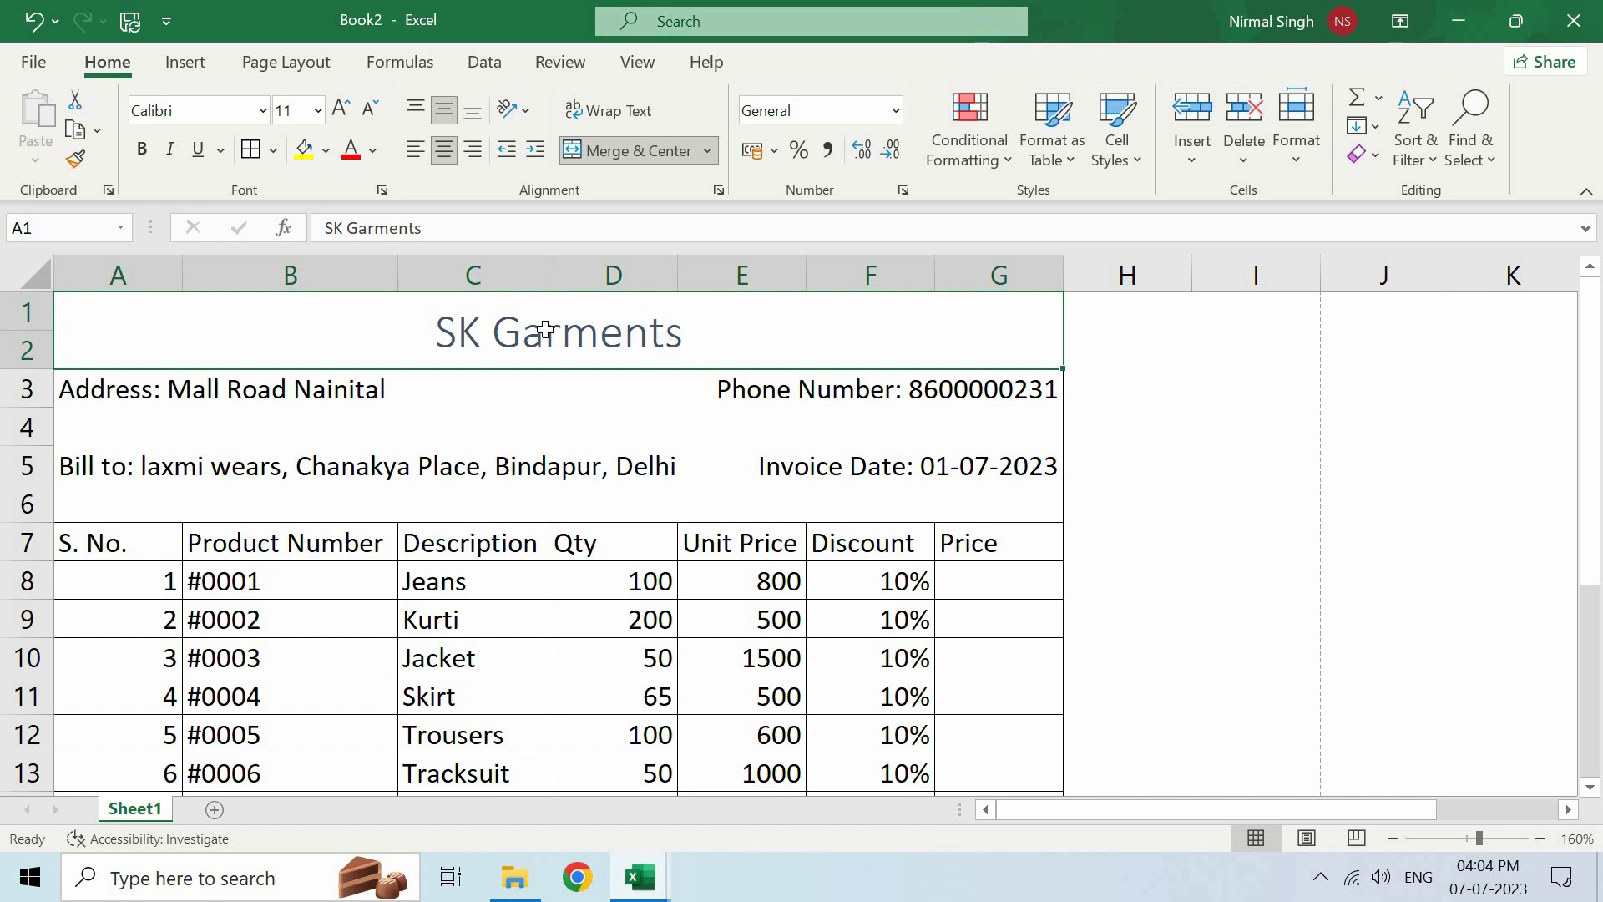
Format the SK Garments heading as bold 22-point Arial with the lightest theme blue as its fill colour.
click(145, 155)
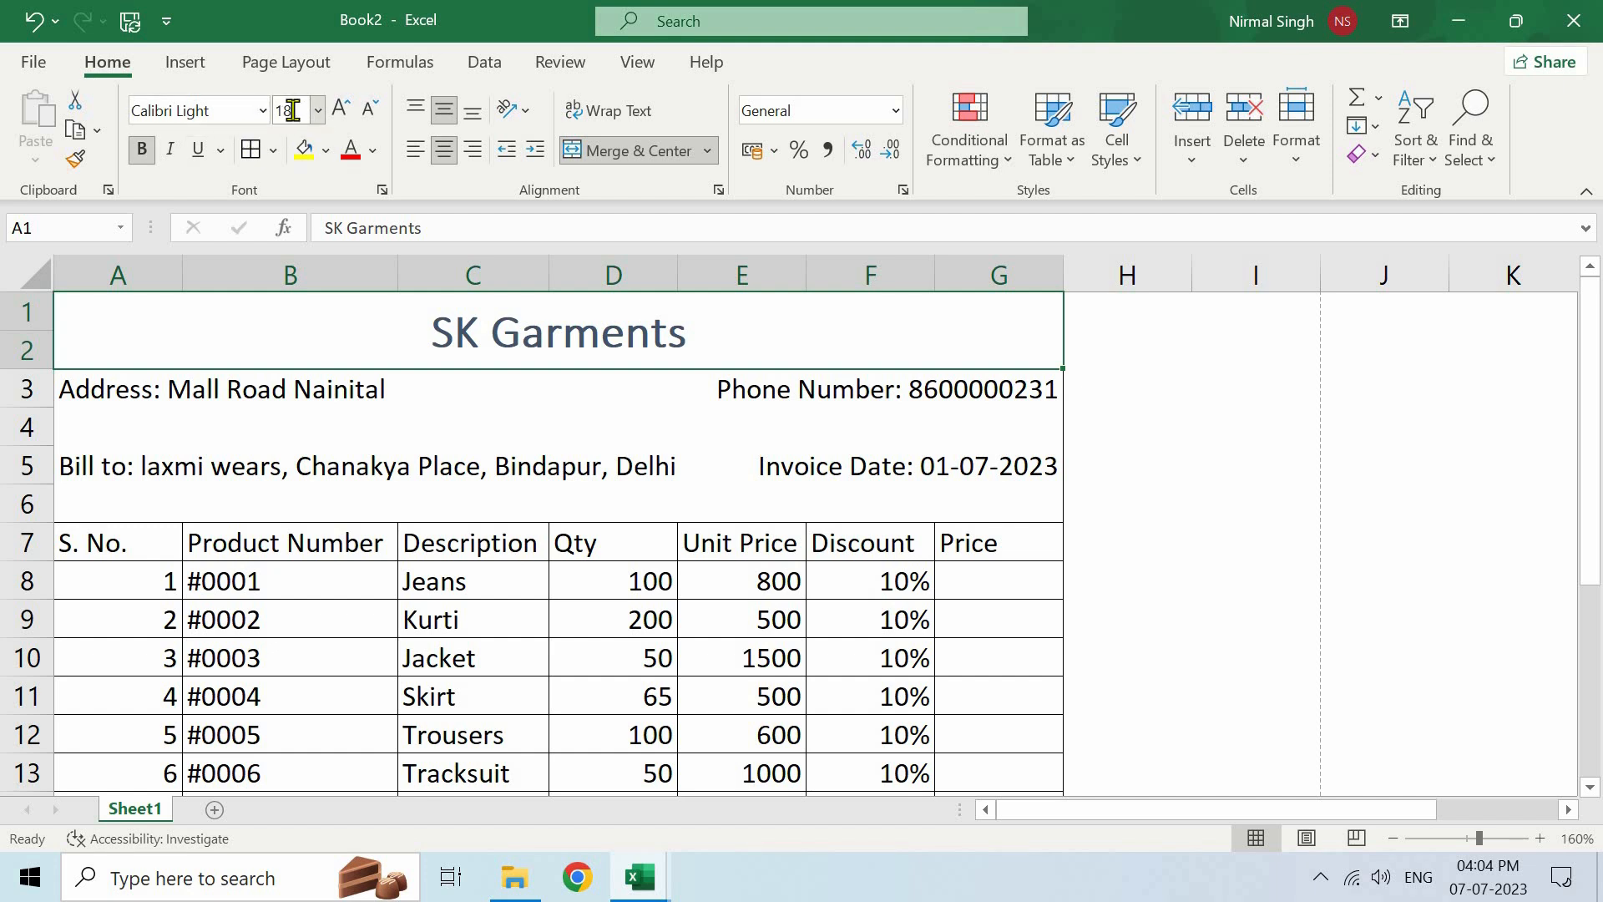
click(318, 111)
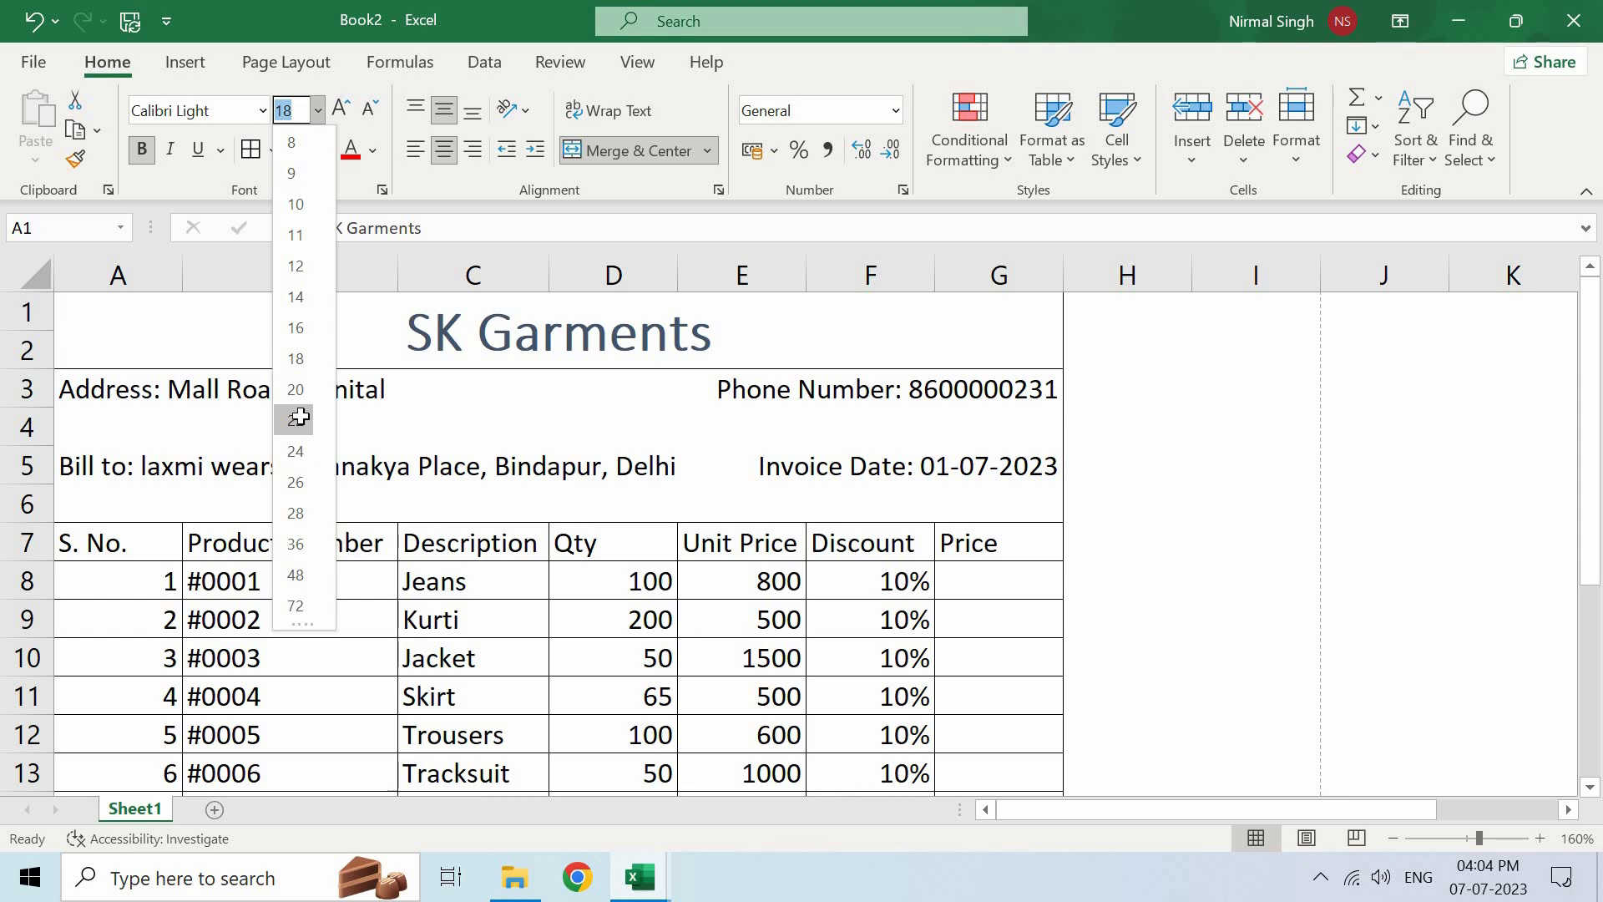
click(299, 421)
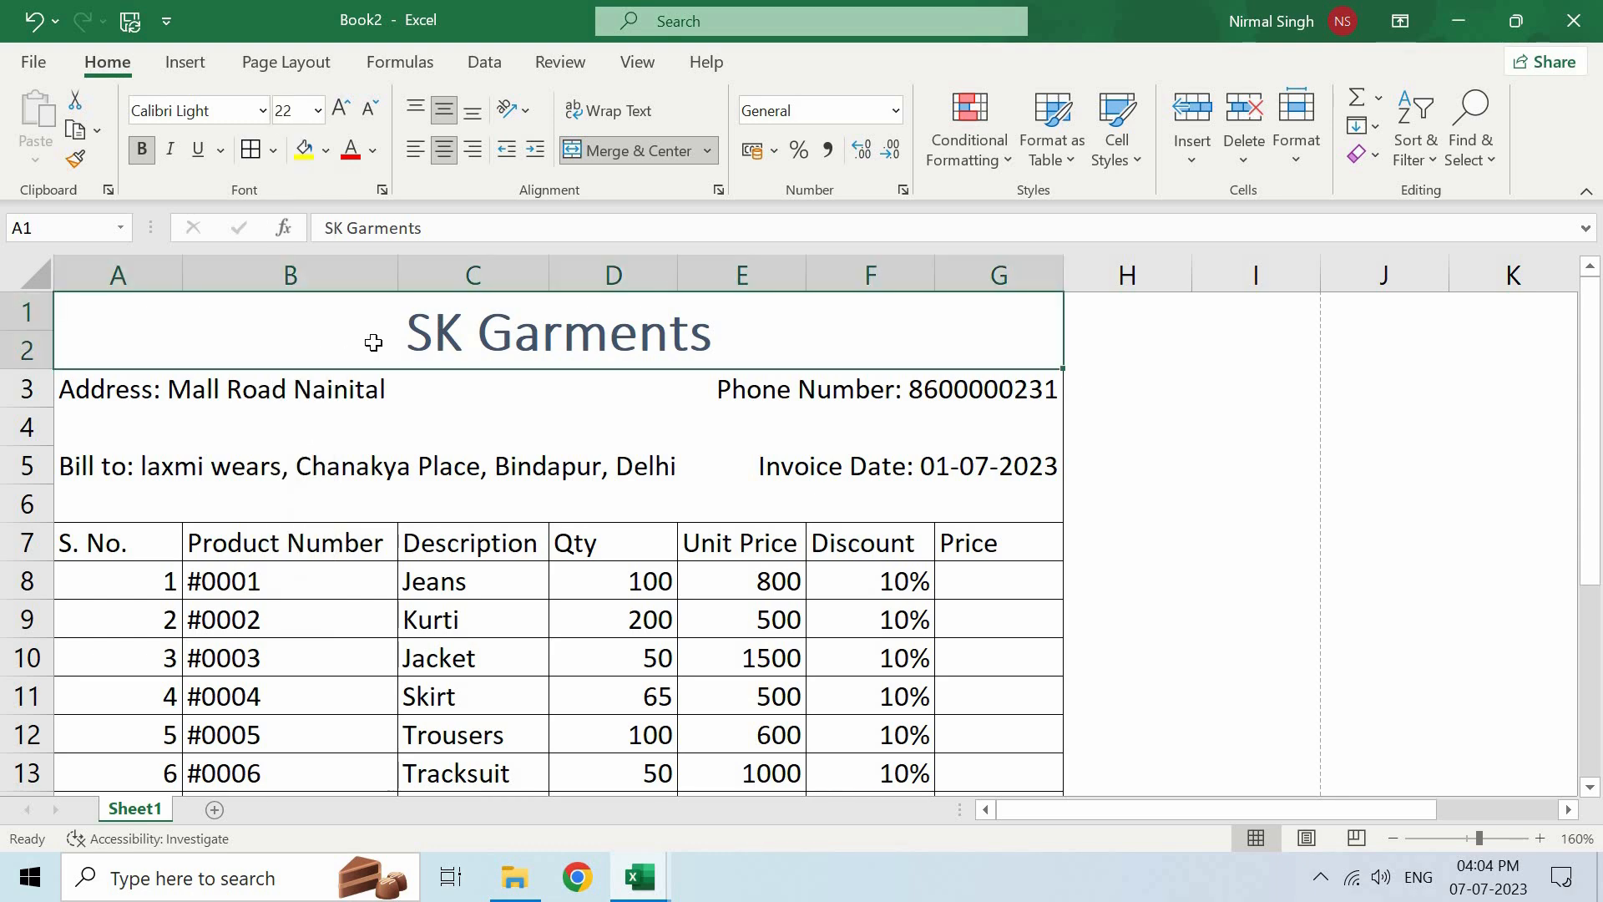
click(262, 111)
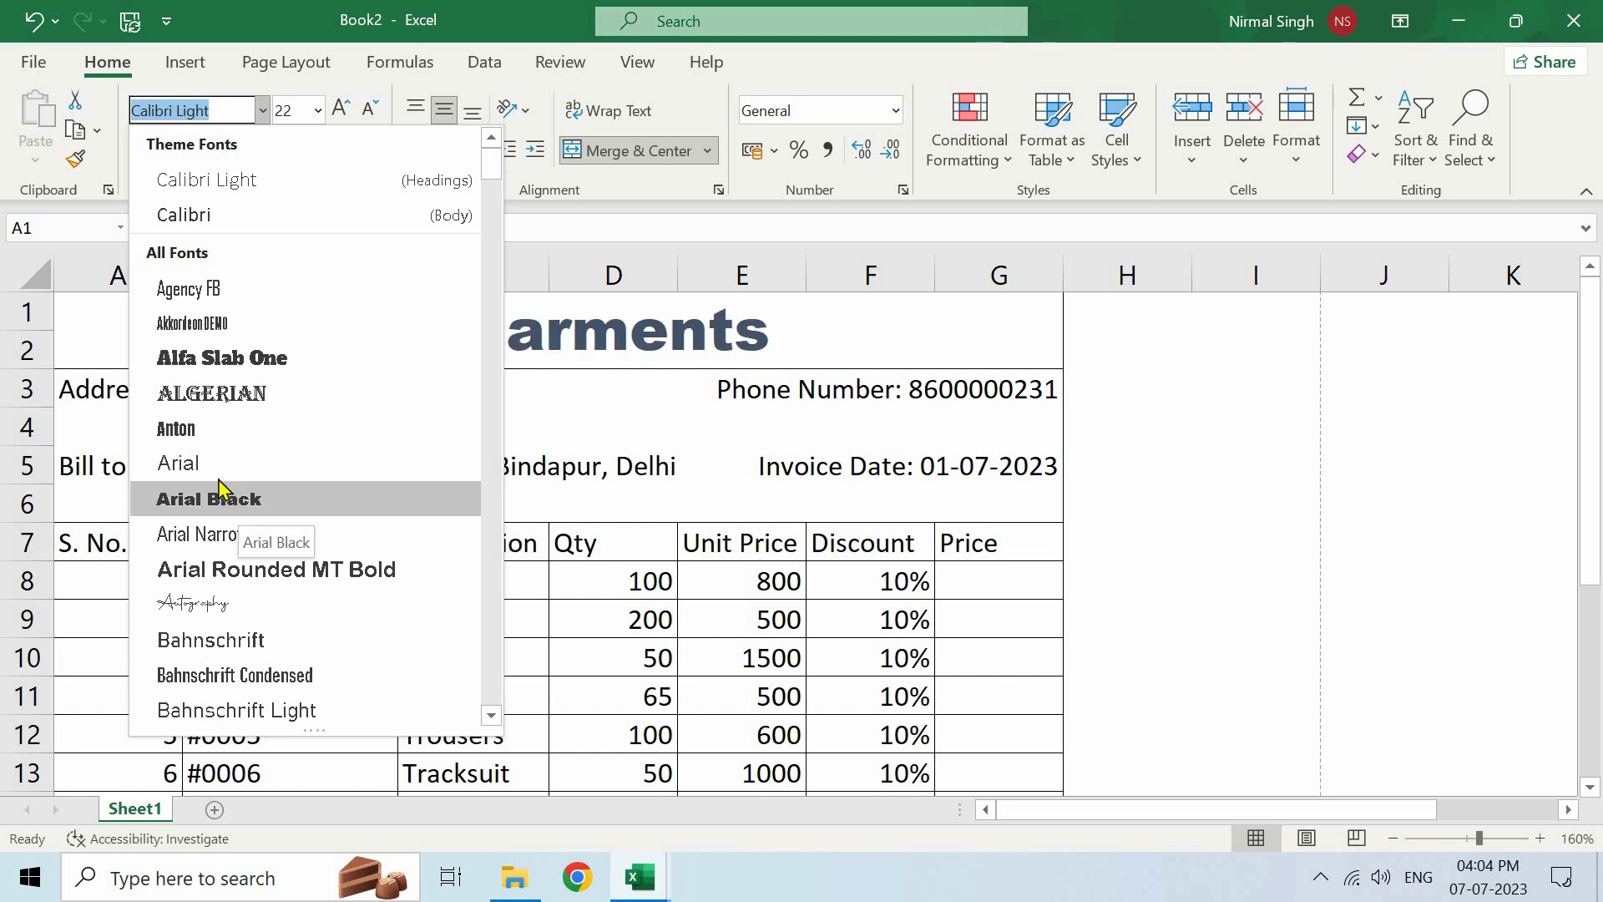
click(284, 463)
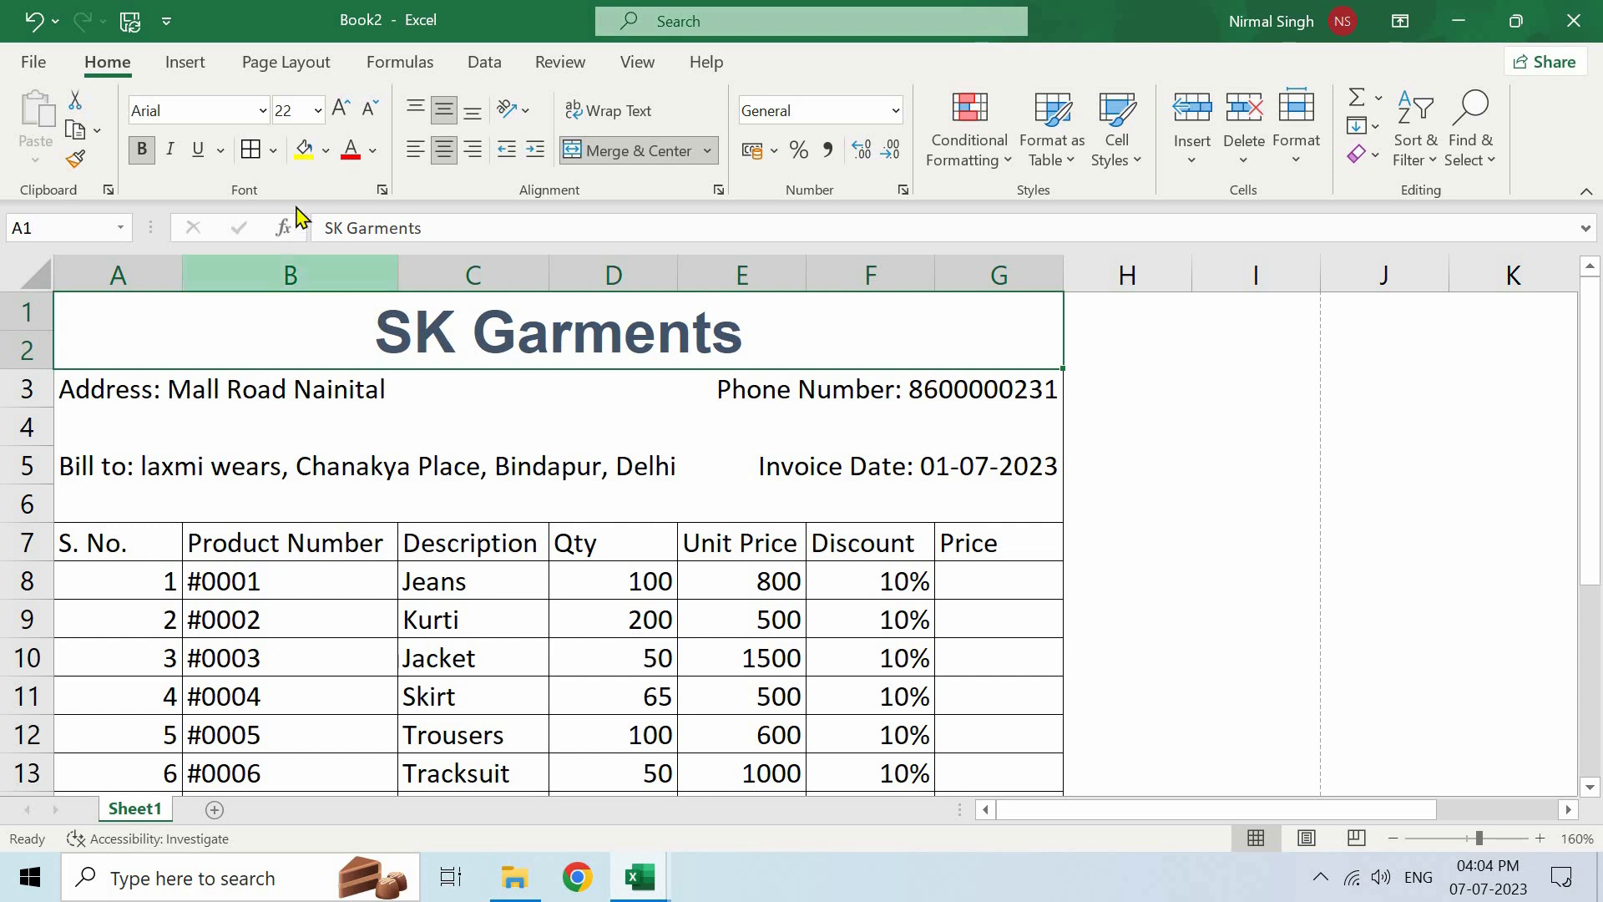
click(326, 151)
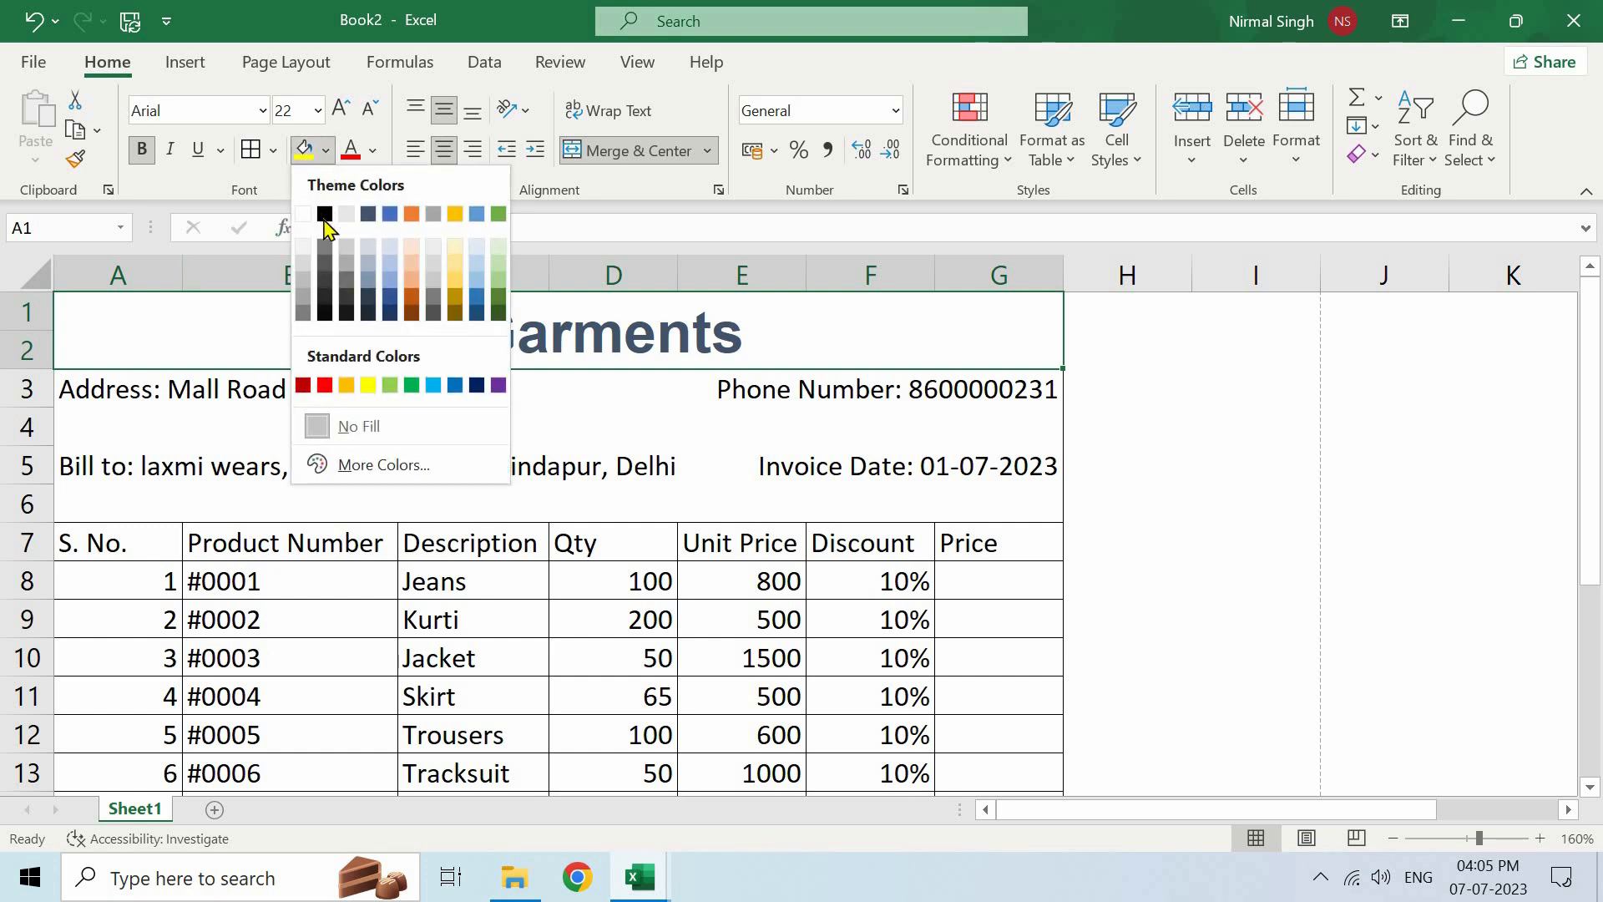
click(389, 247)
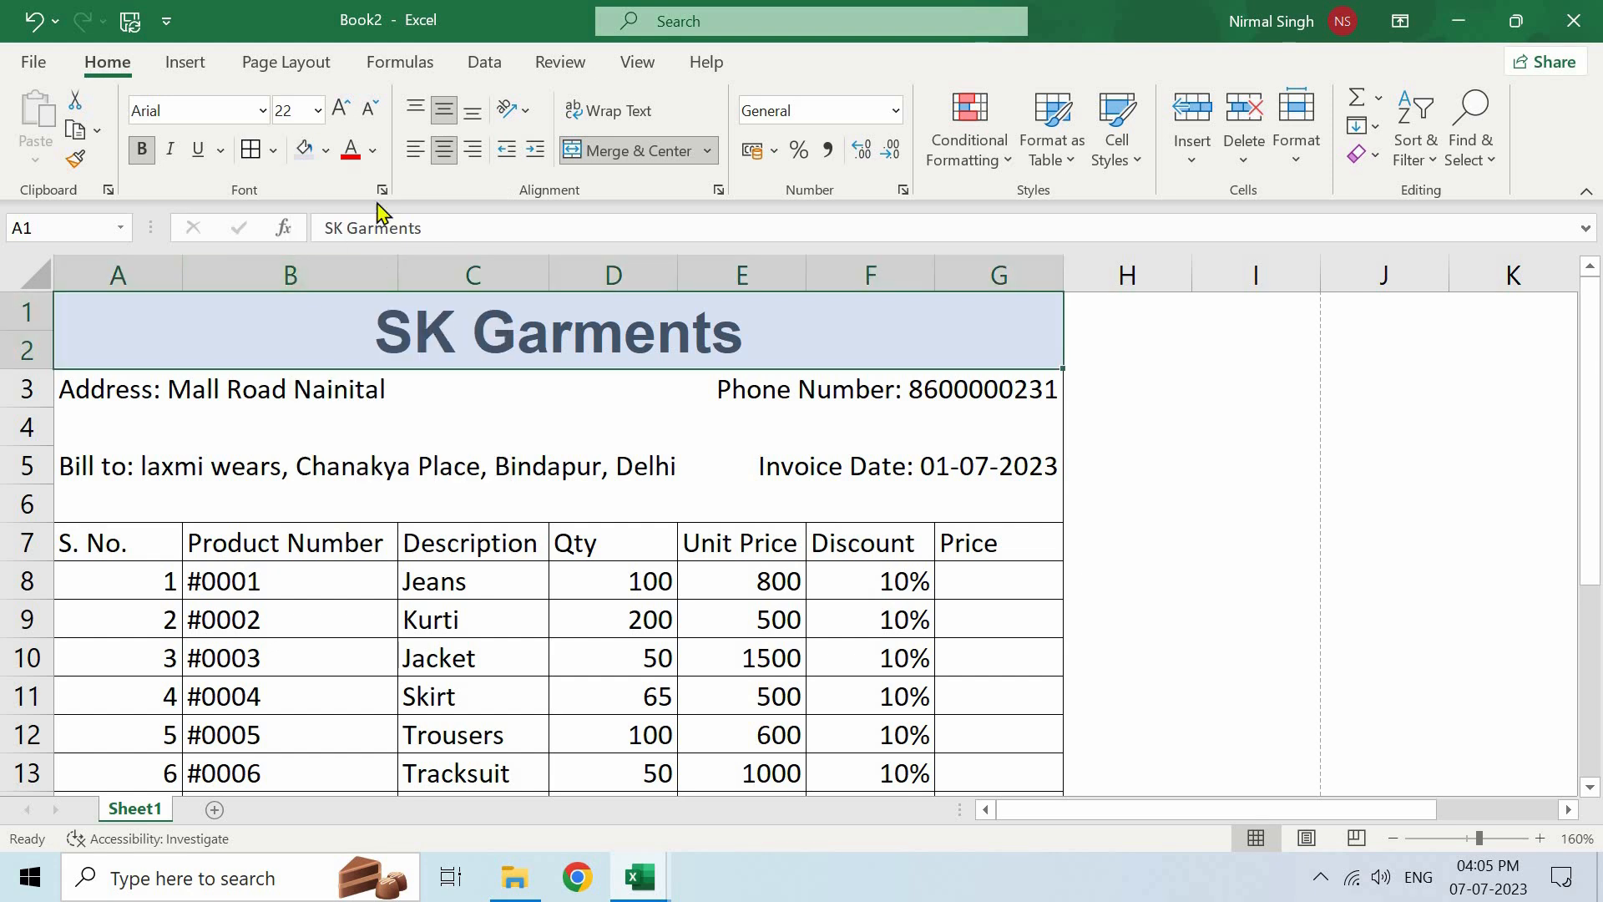
Left-align the SK Garments heading, and return it to centre alignment.
click(372, 151)
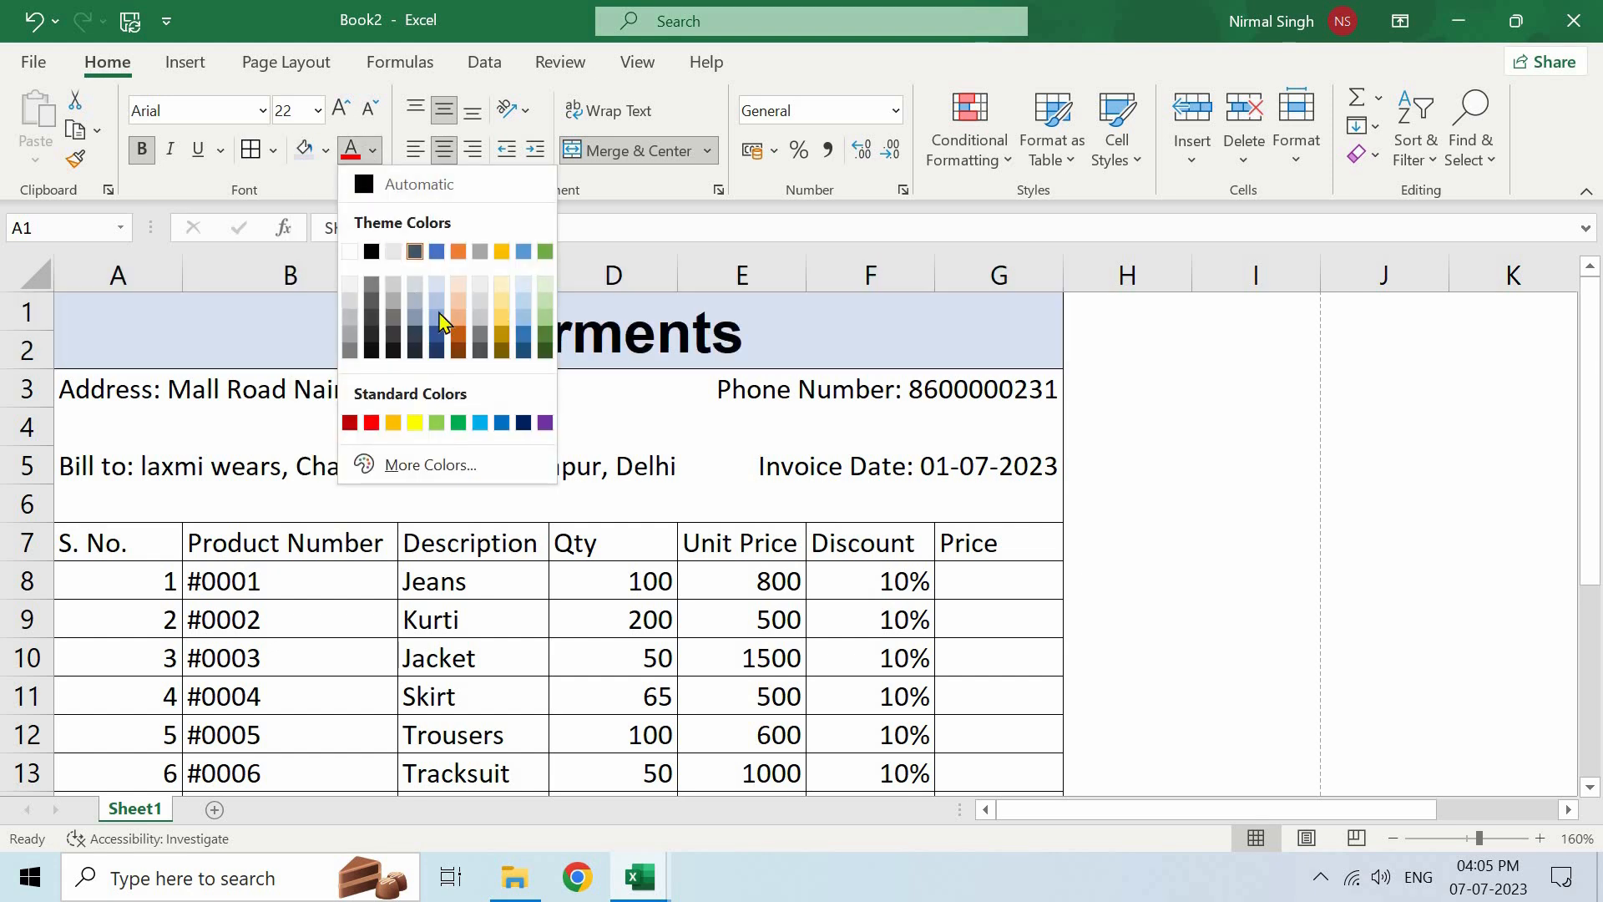
click(533, 337)
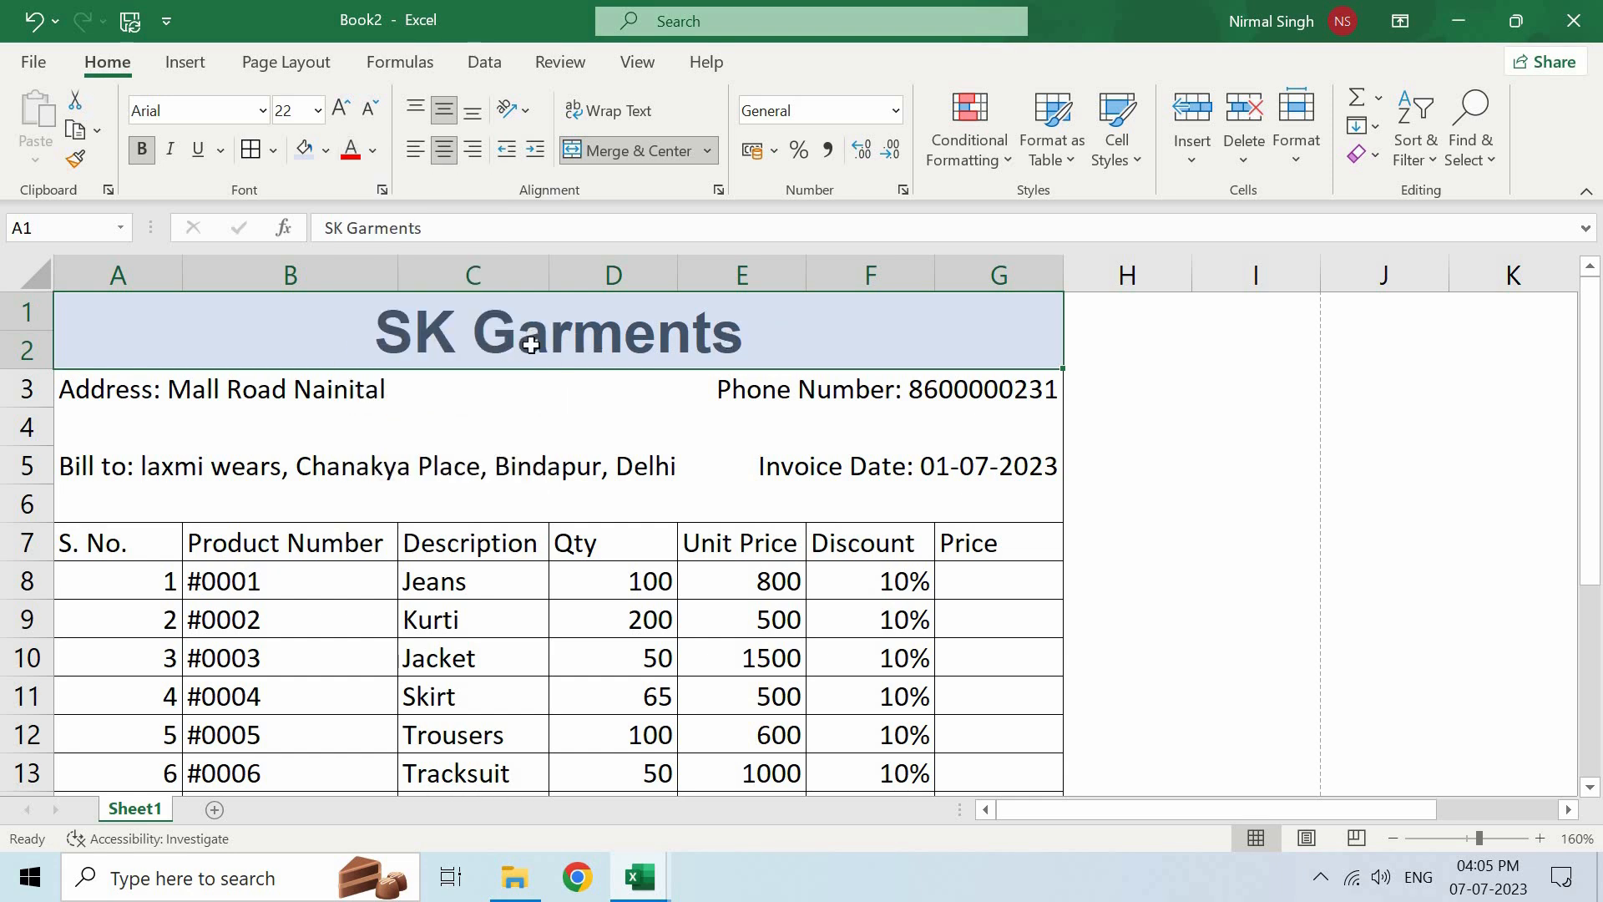
click(415, 149)
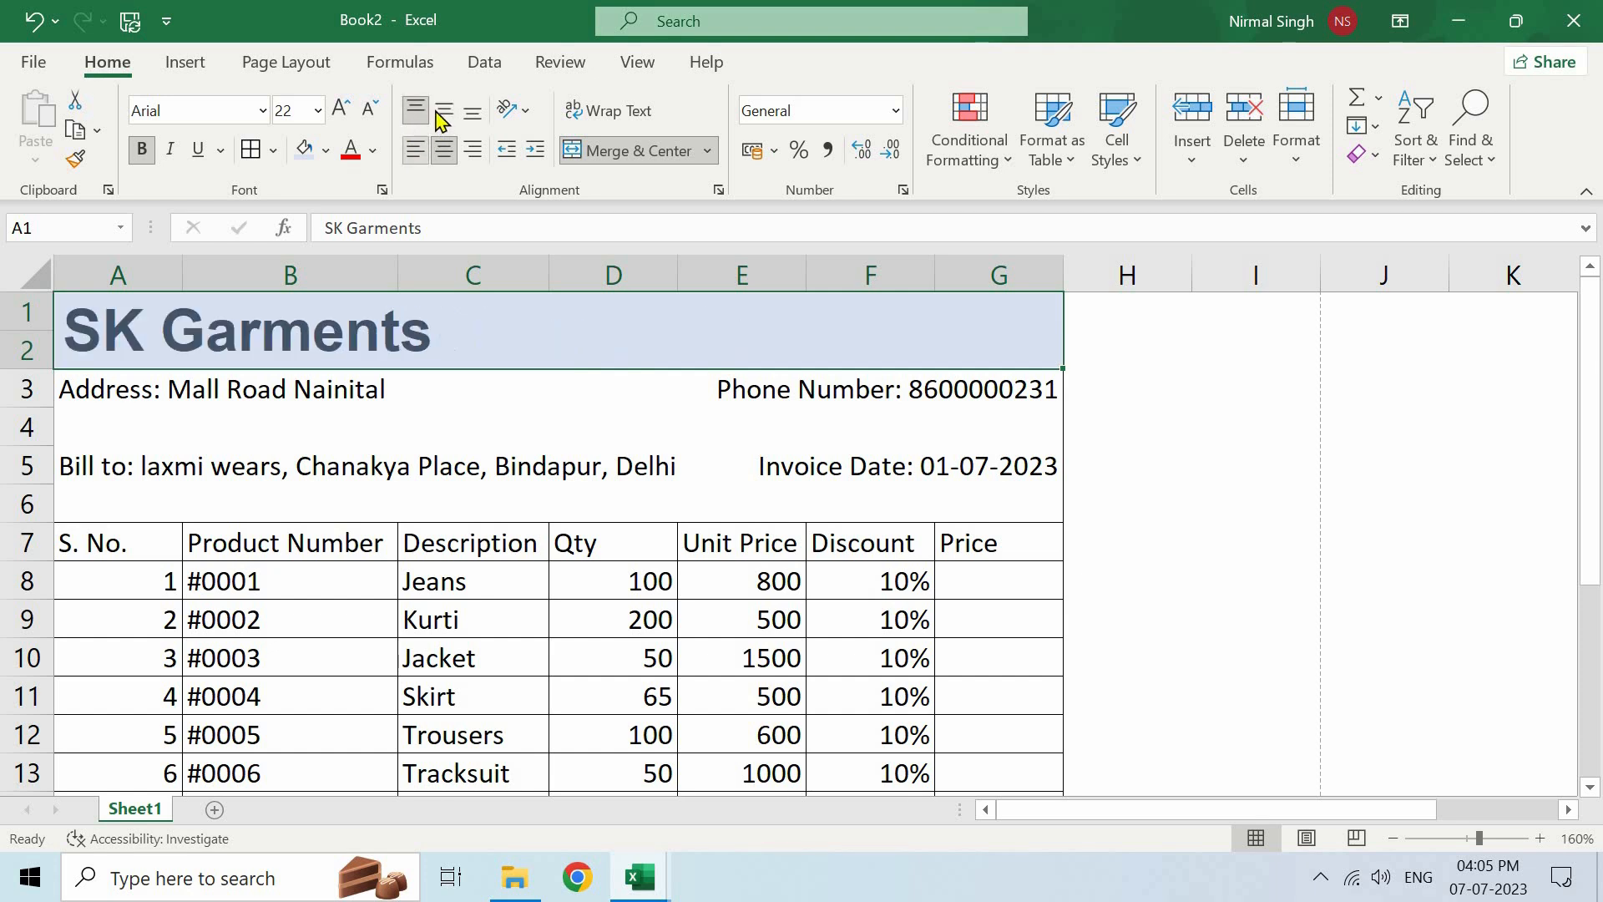
click(444, 151)
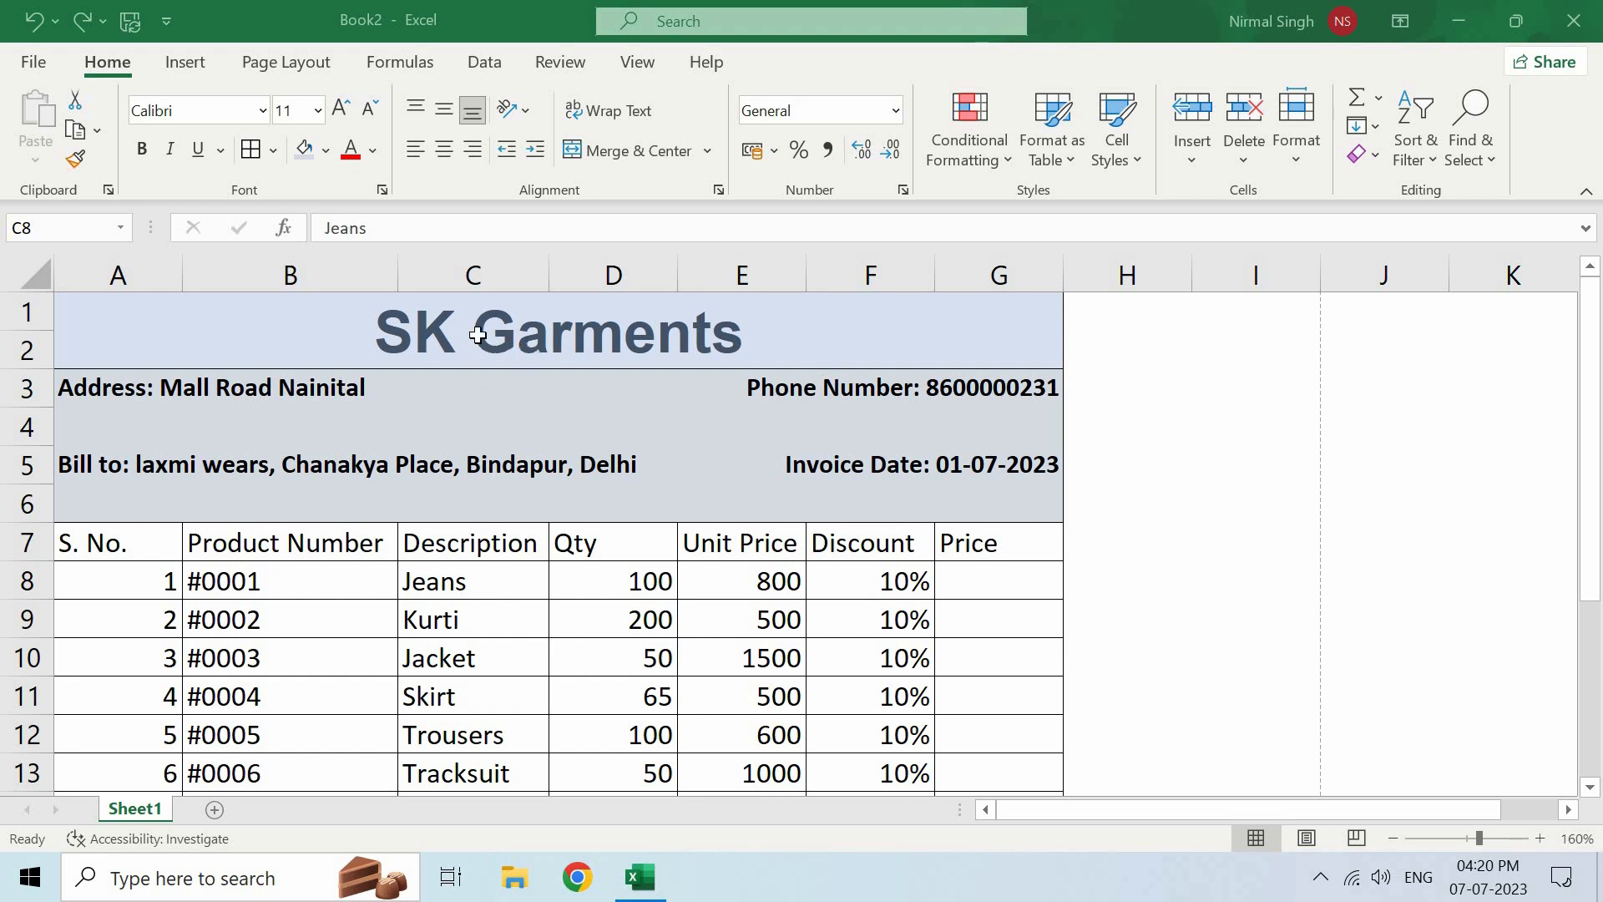
Copy the SK Garments heading's formatting onto the Jeans cell C8 with Format Painter.
key(F2)
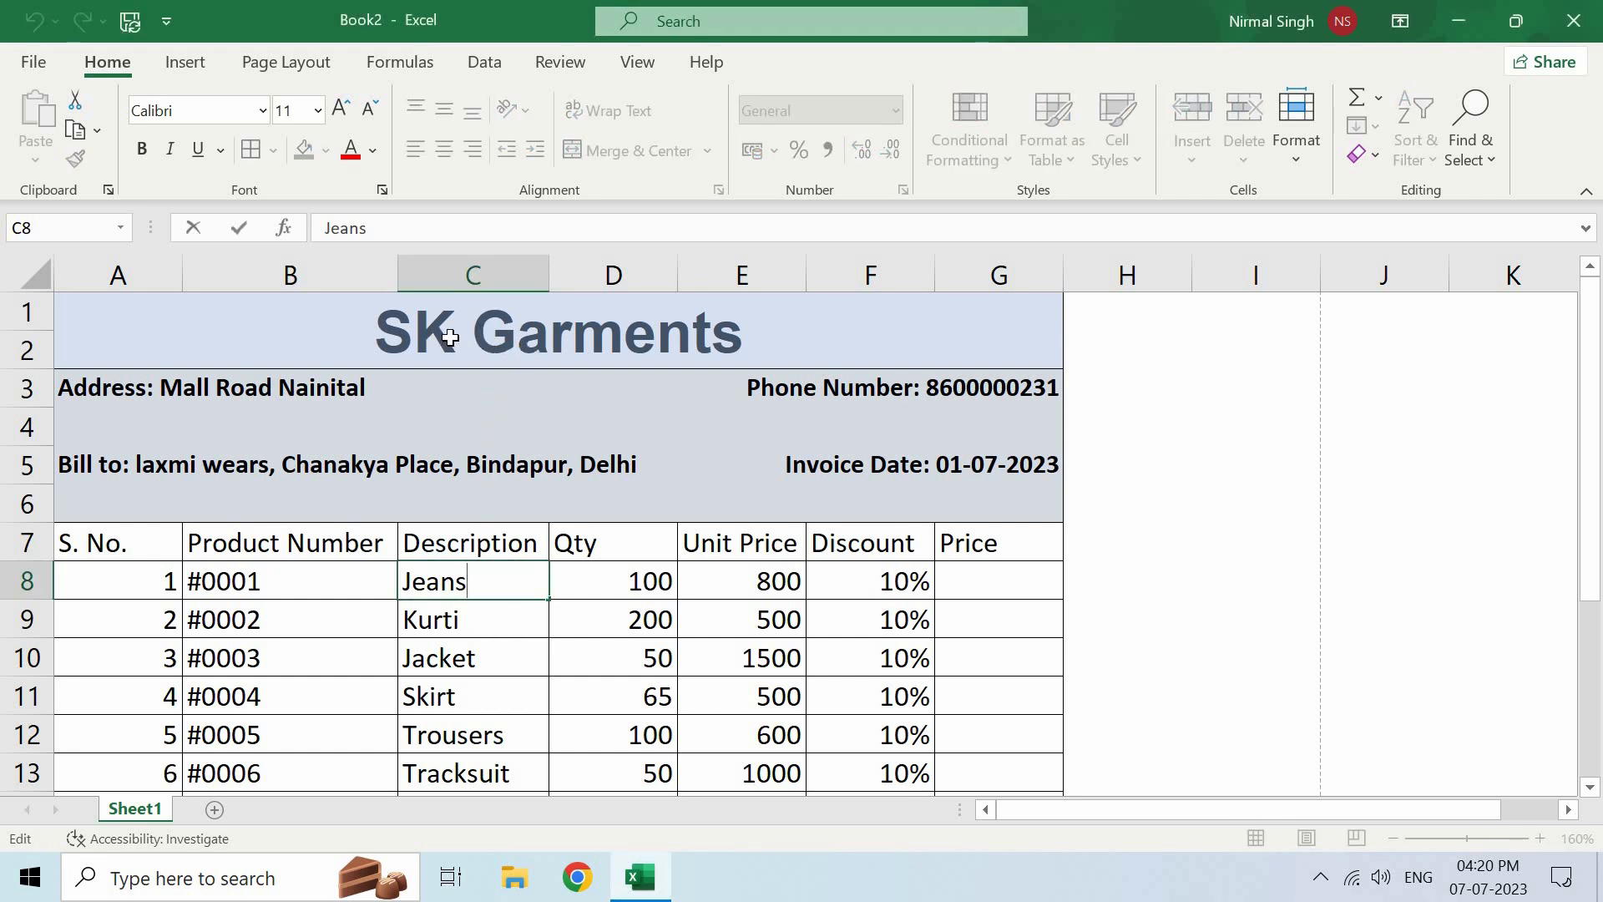
click(450, 336)
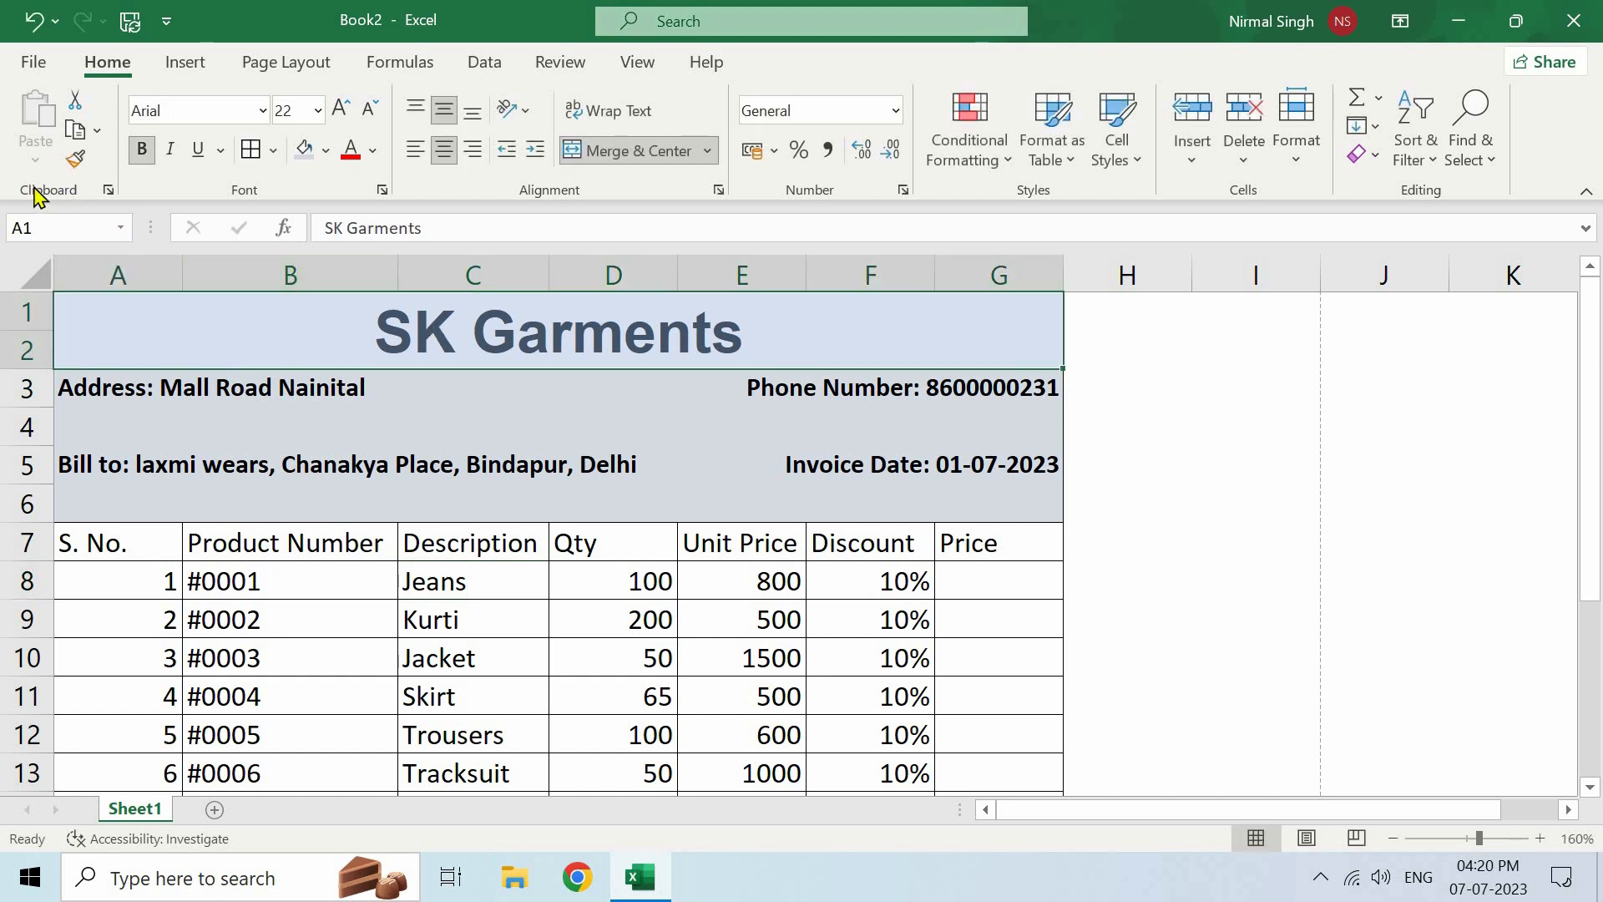
click(76, 162)
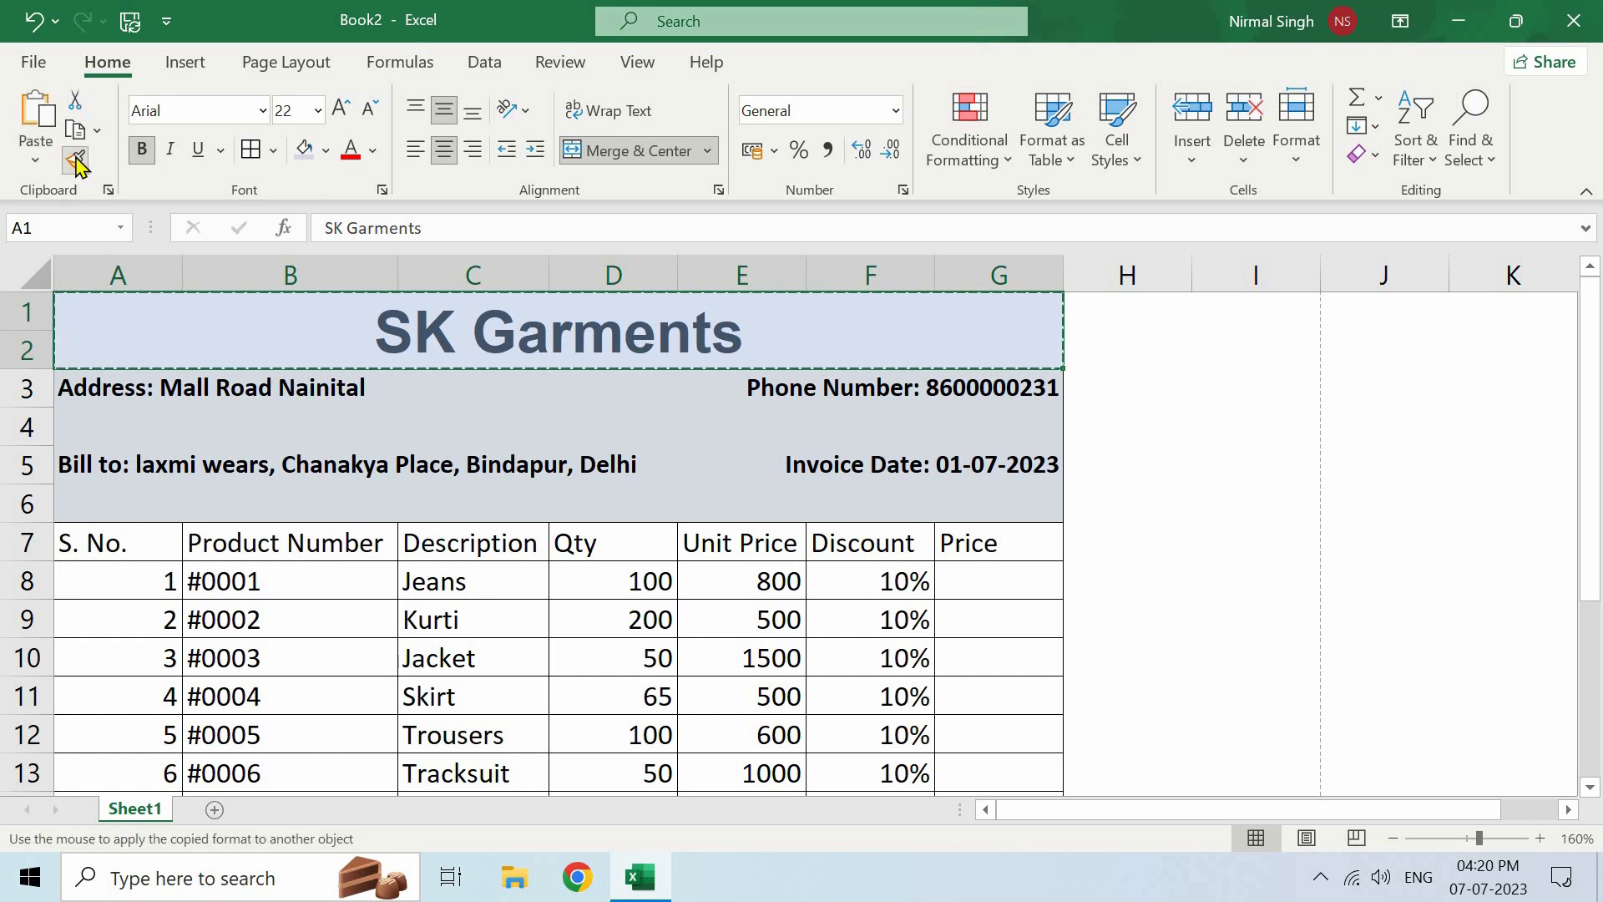
click(499, 585)
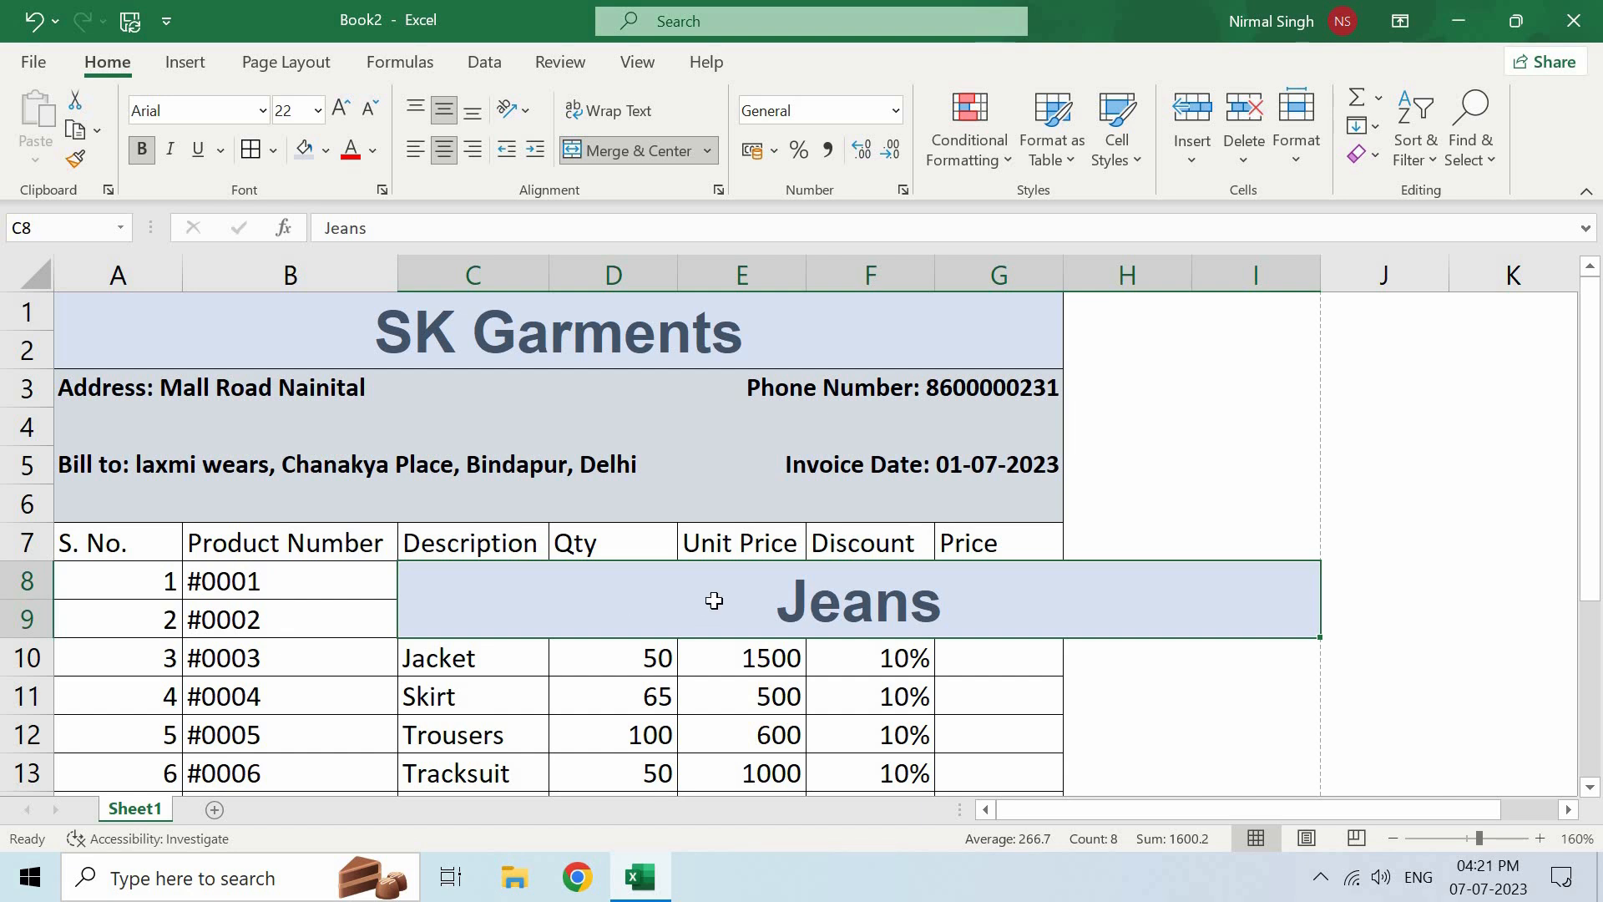
Undo the formatting painted onto the Jeans cell.
click(1374, 156)
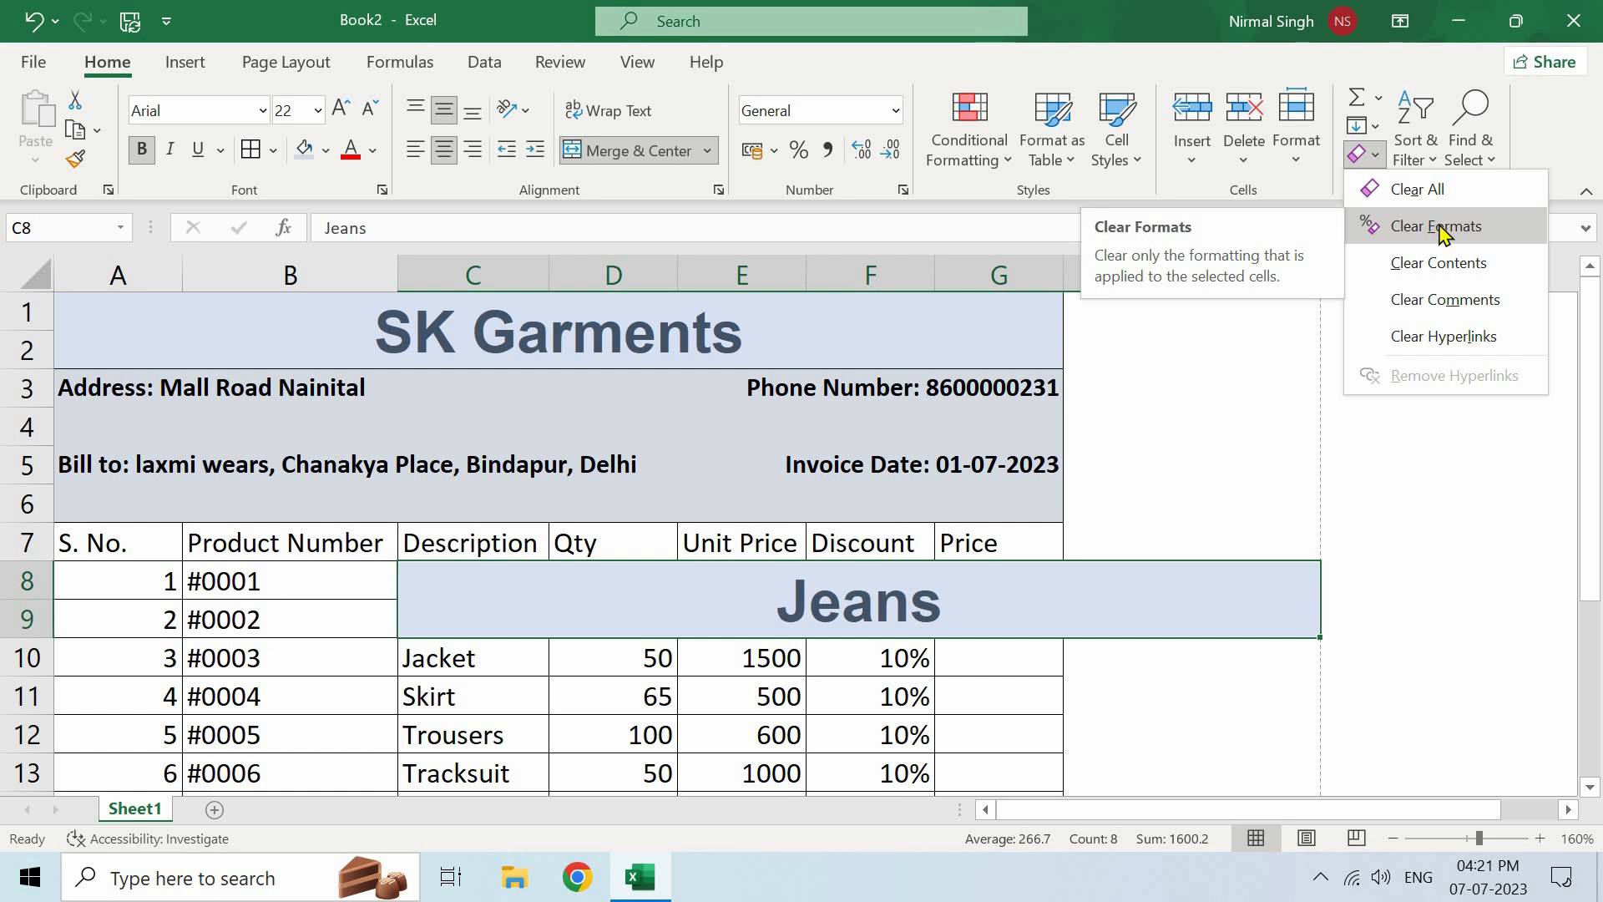
click(1030, 584)
key(ctrl+z)
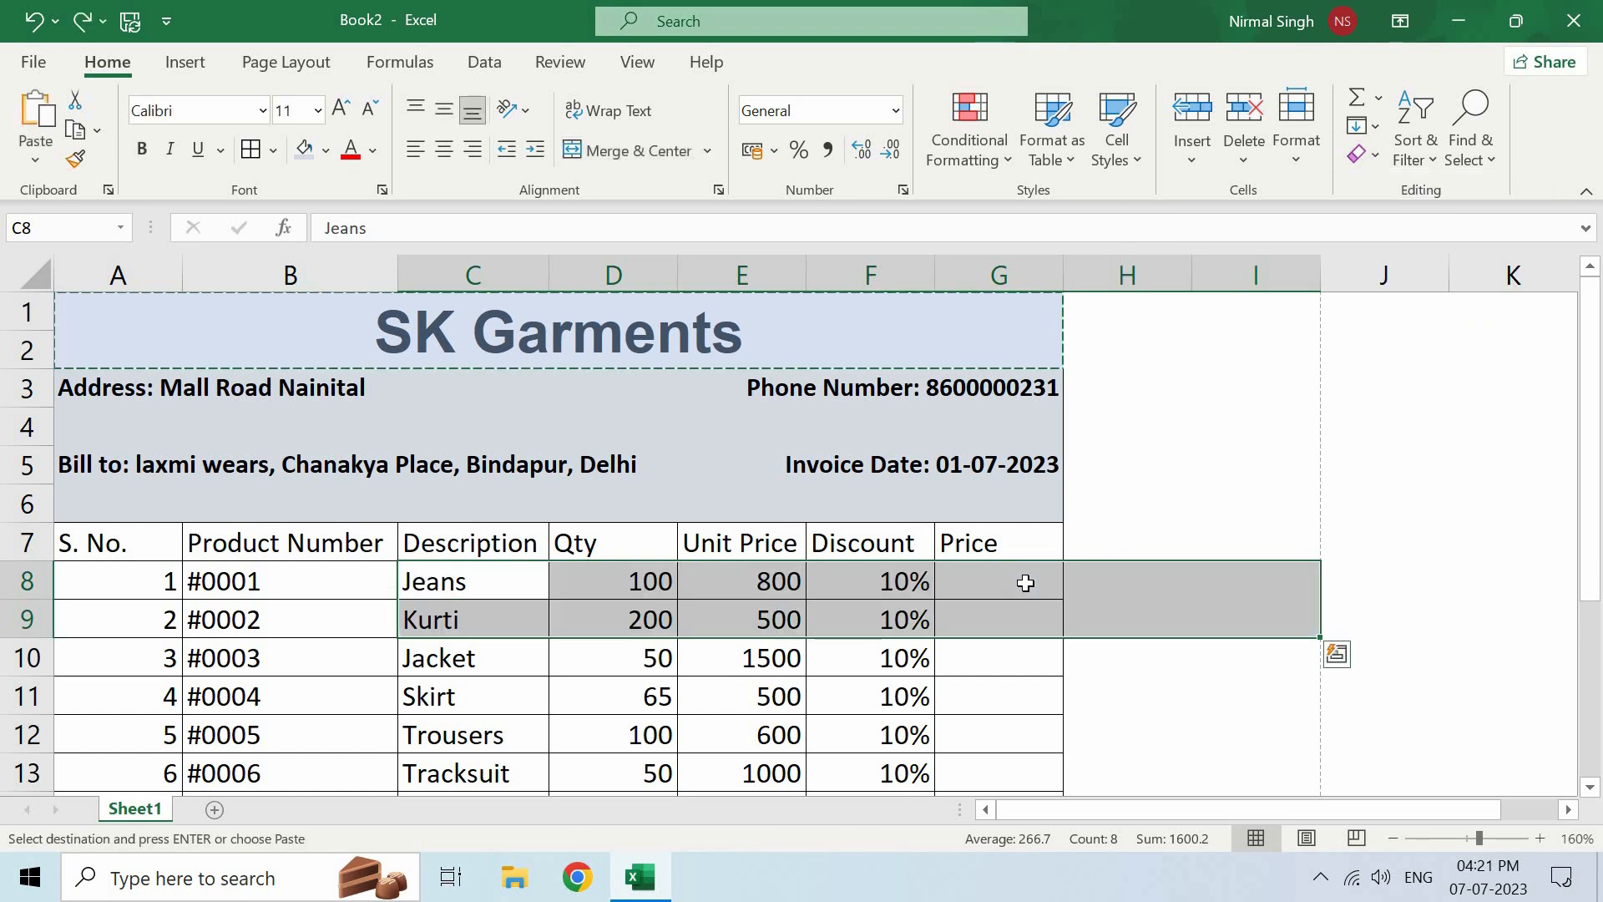
click(1024, 580)
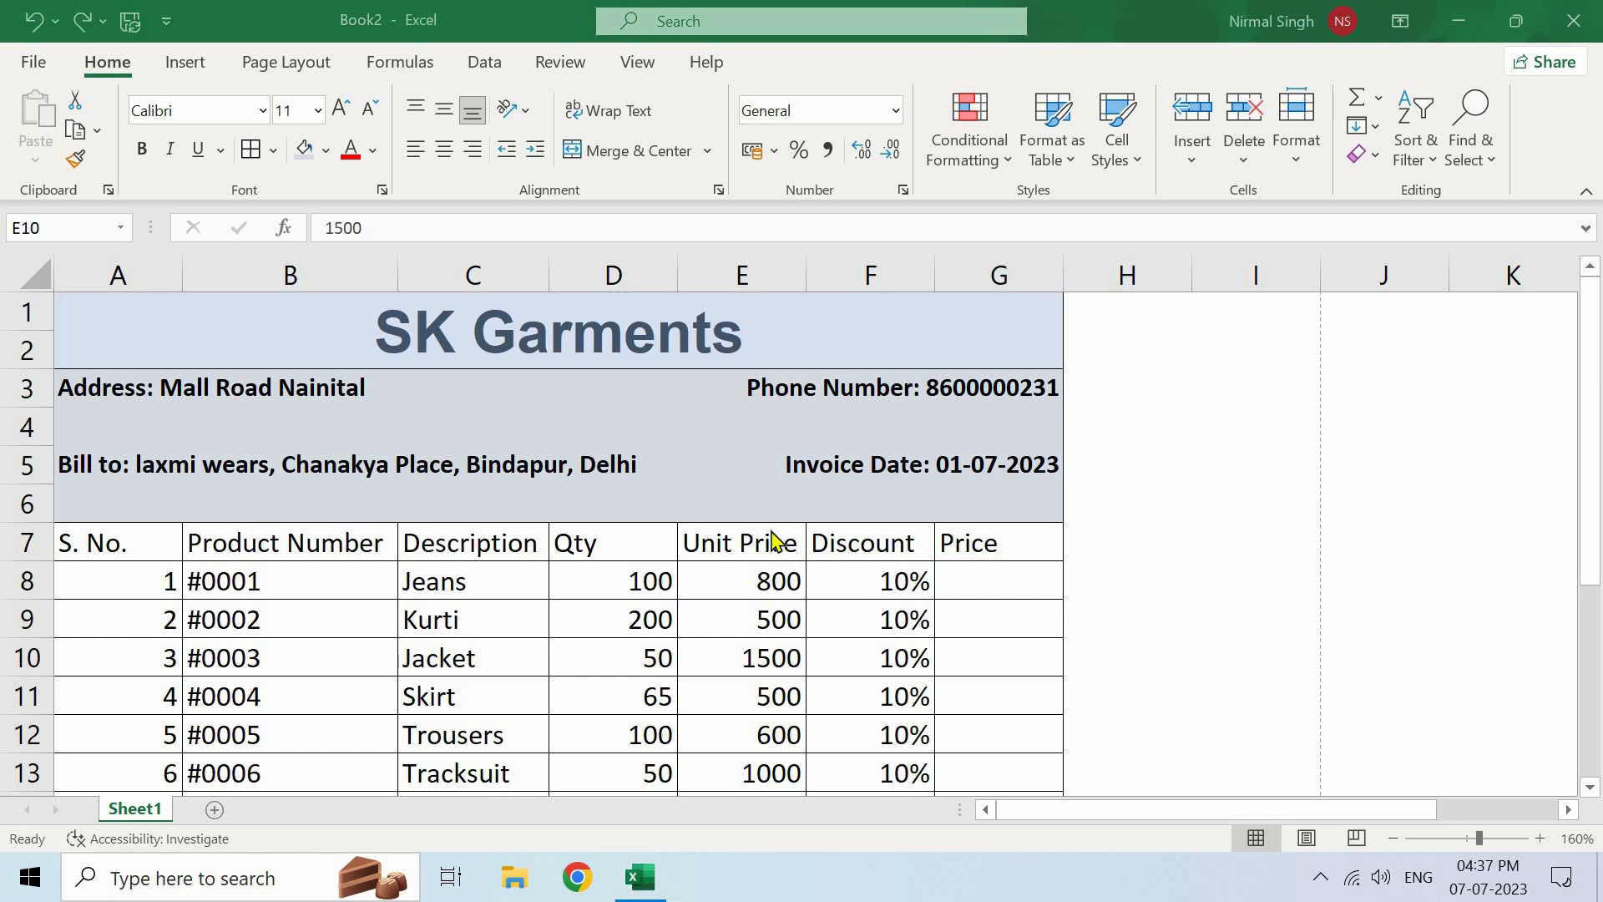
Examine the Unit Price entries in the Jeans and Kurti rows of the item table.
scroll(772, 541, down, 2)
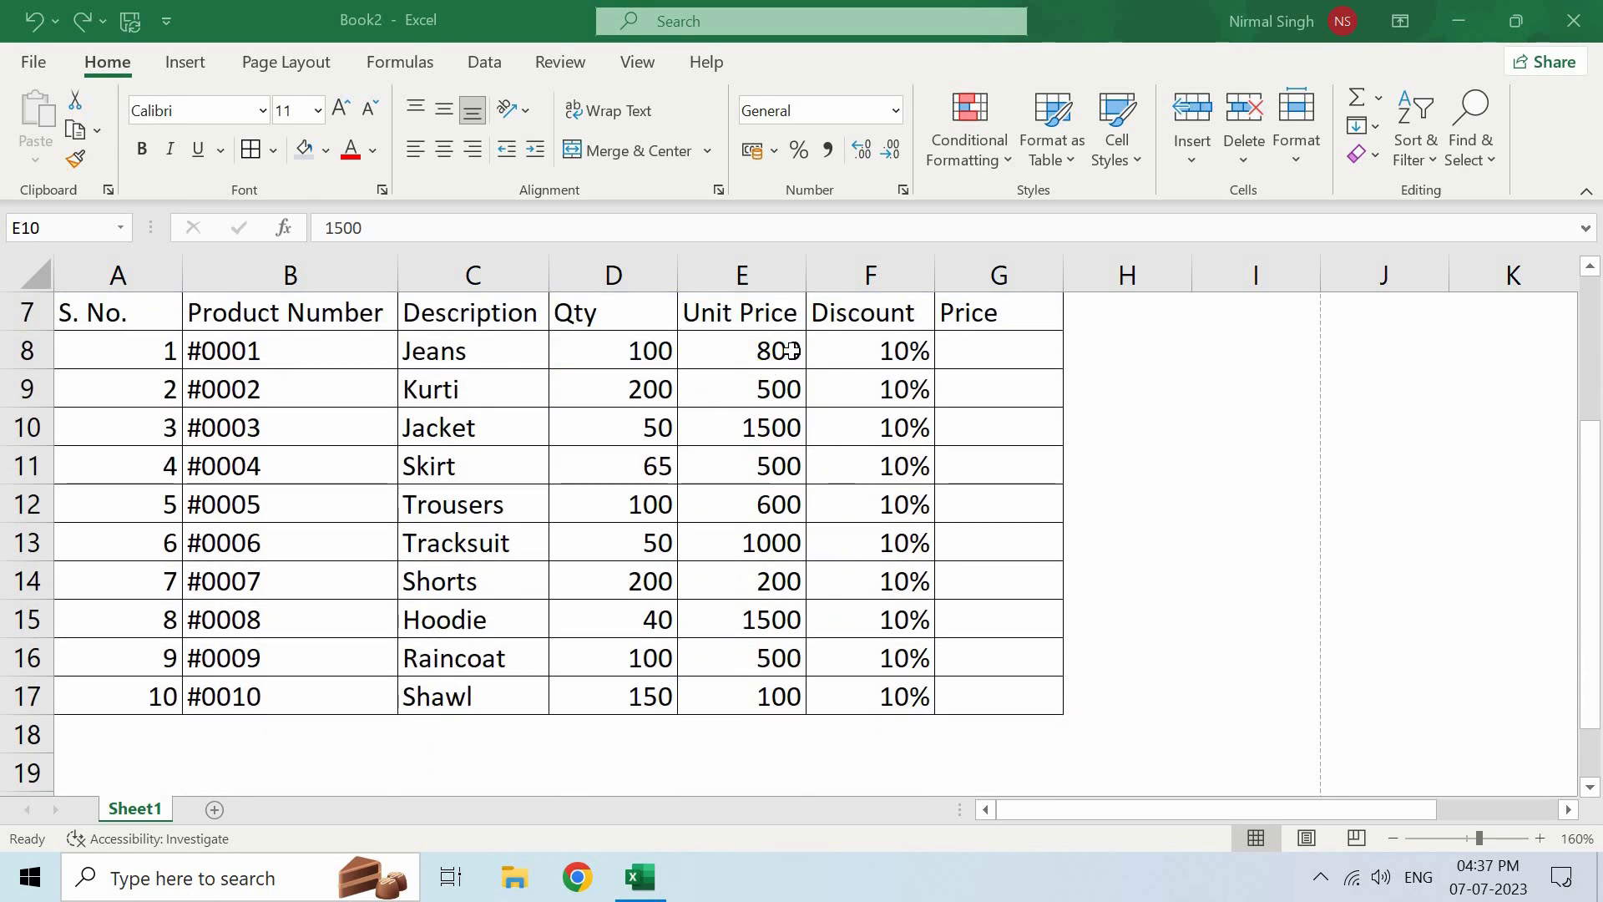
key(F2)
click(755, 351)
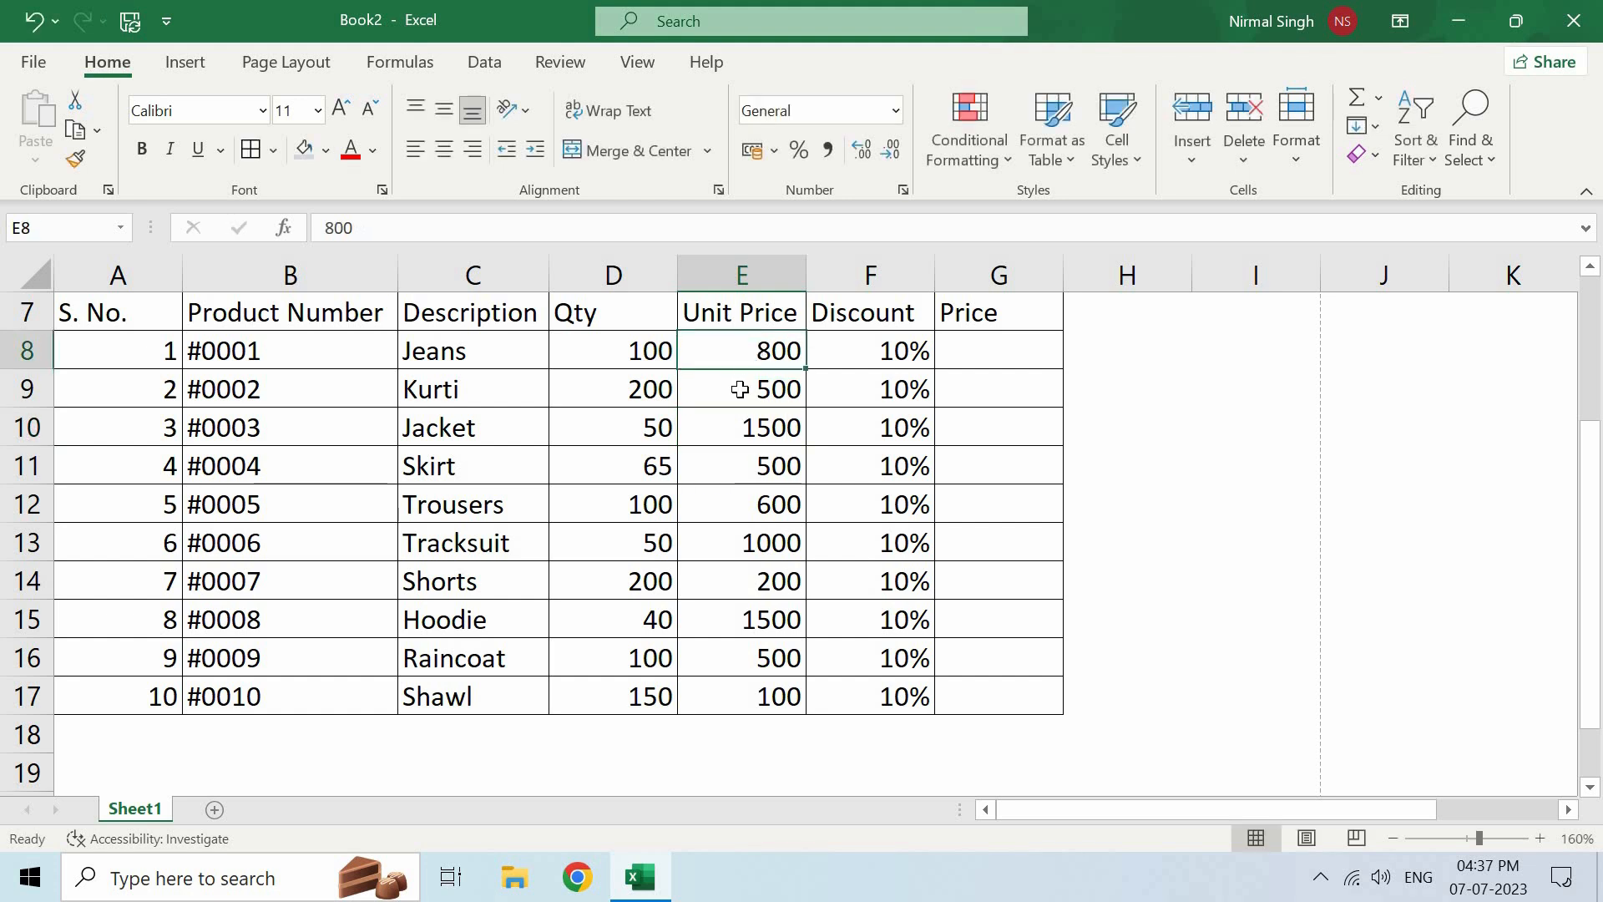
click(740, 390)
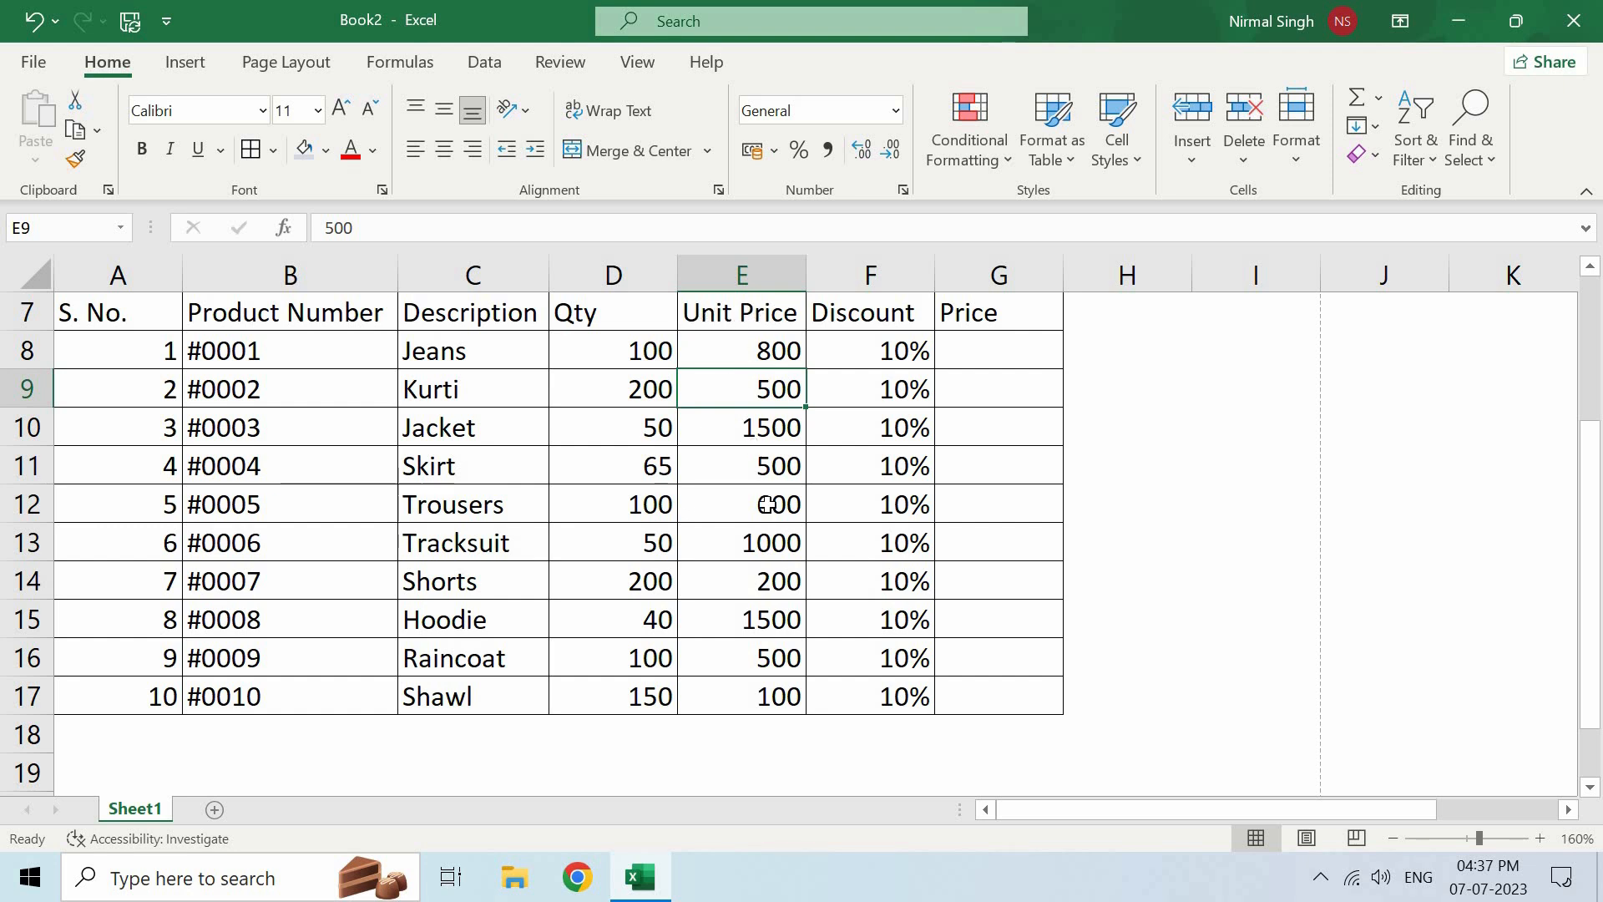
click(741, 352)
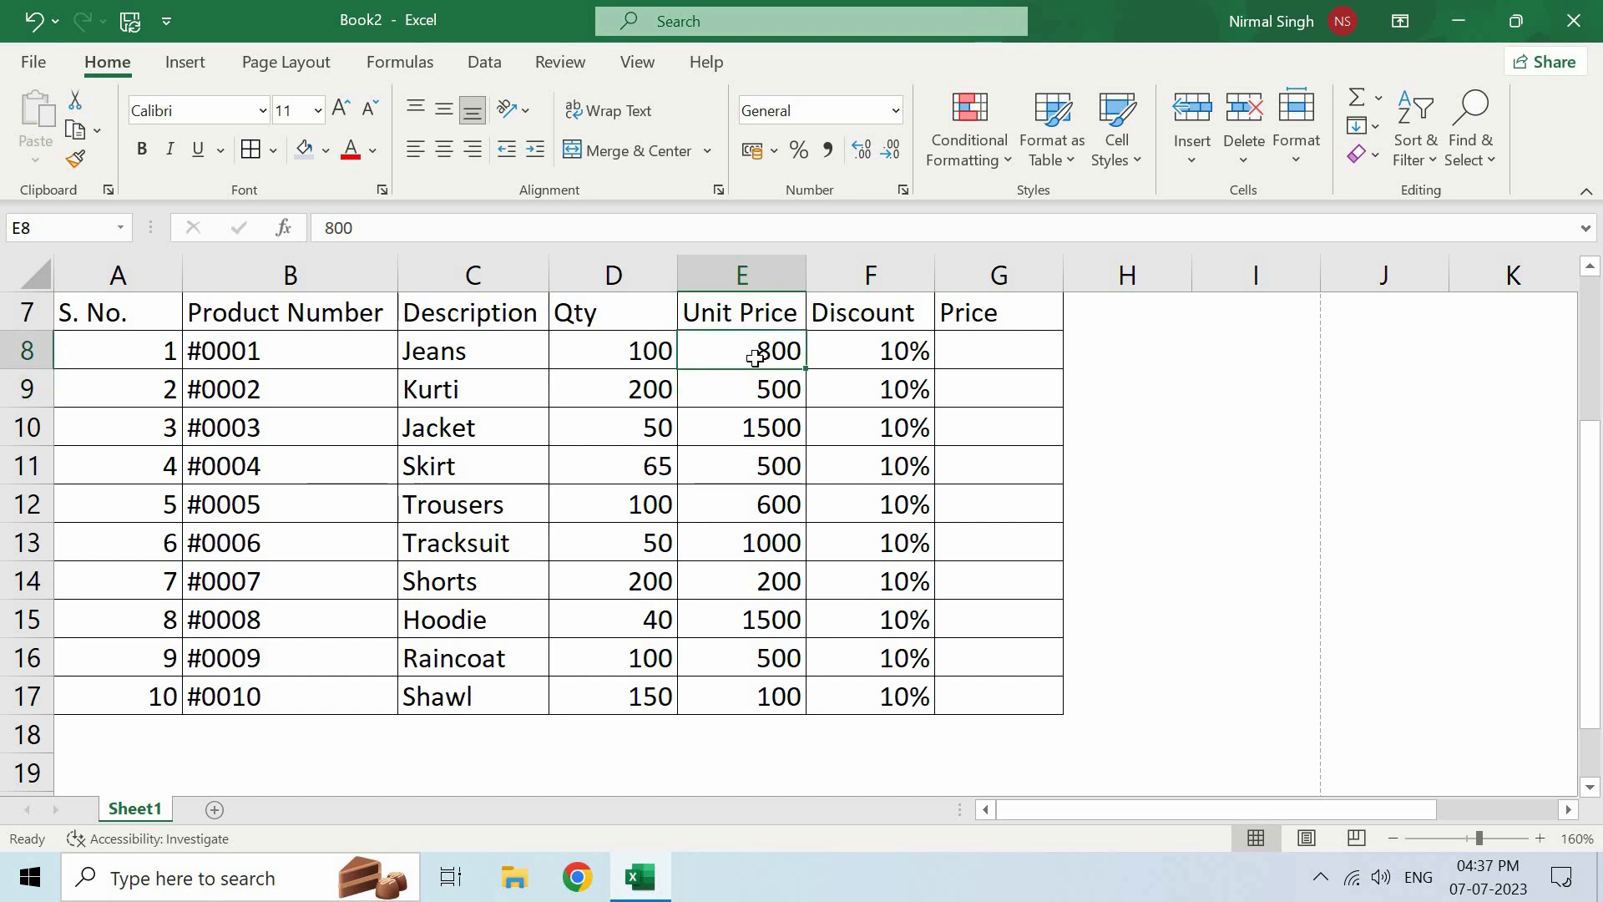
click(714, 395)
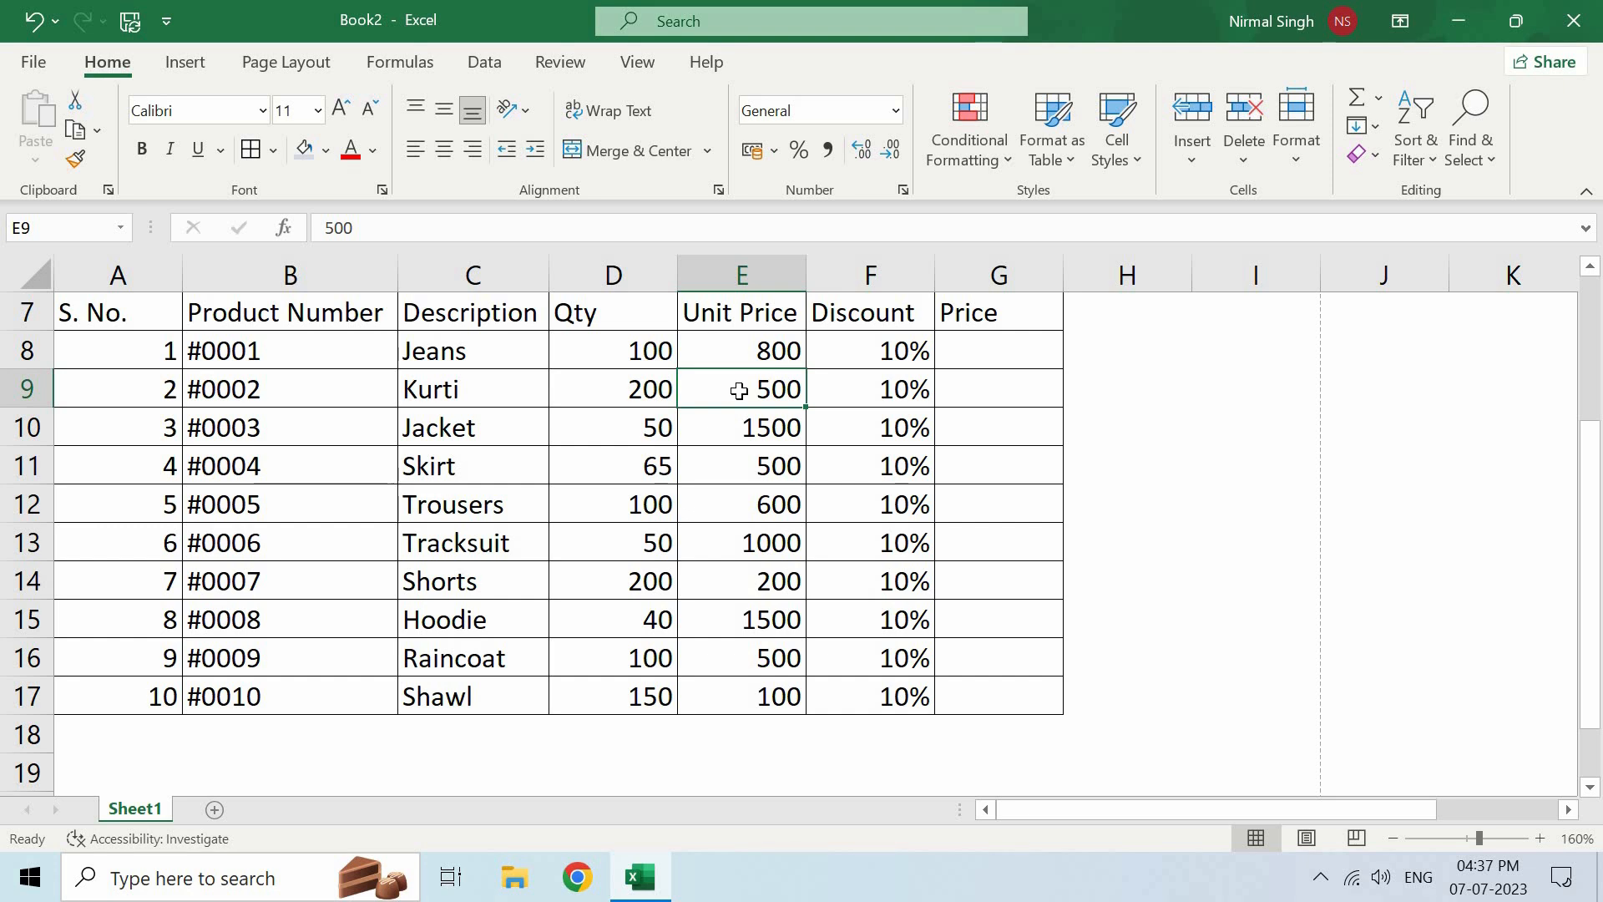
click(756, 356)
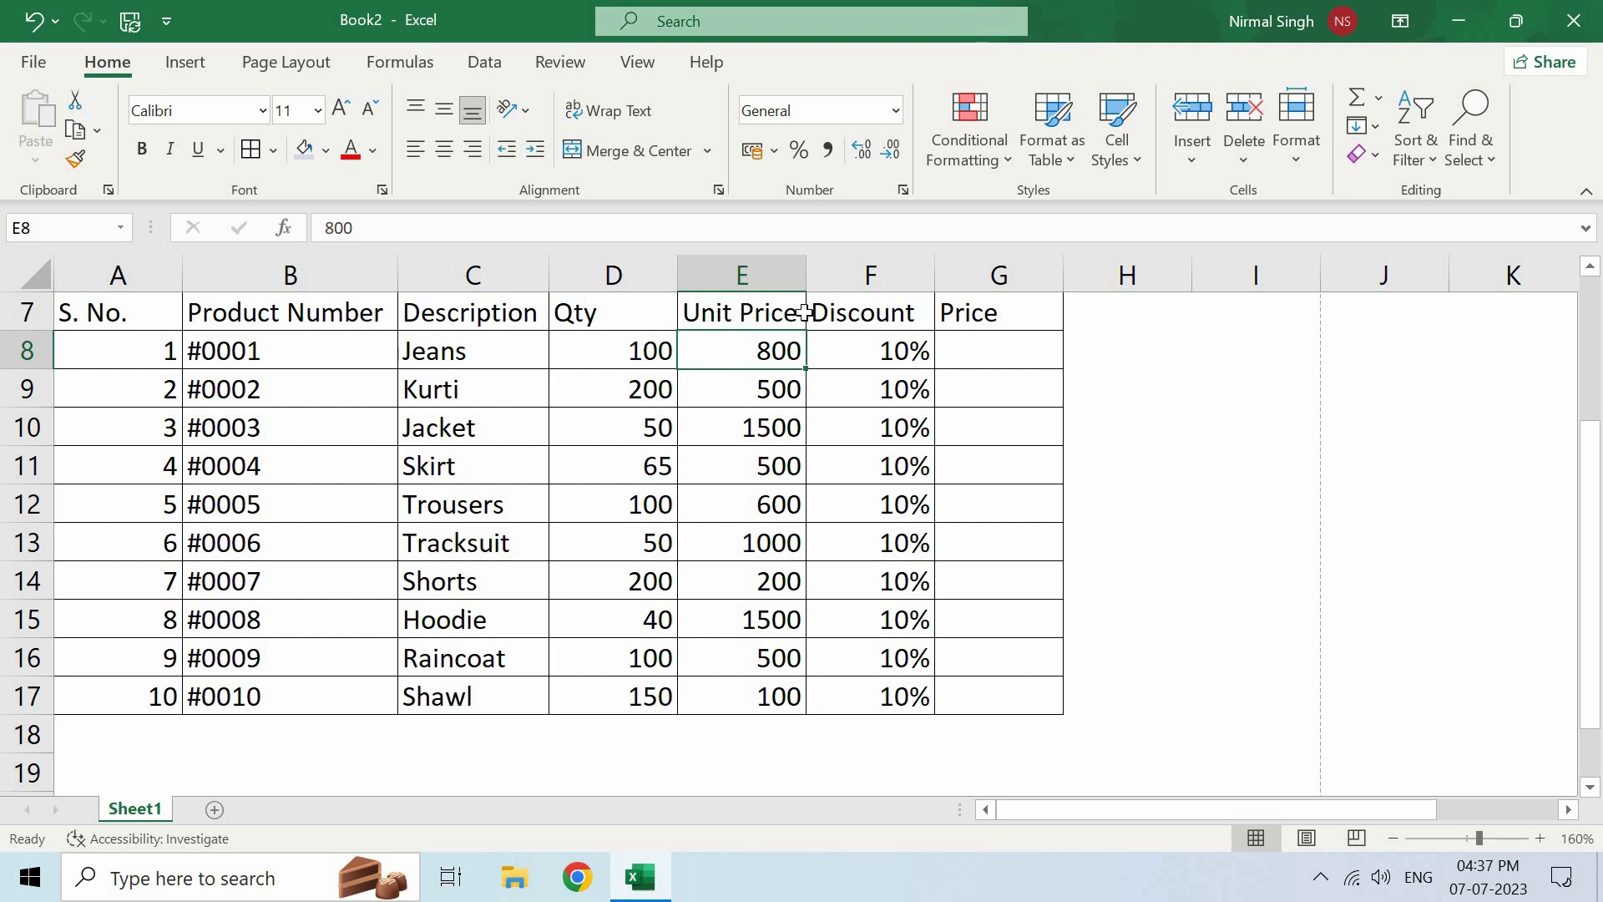
Apply the Currency number format to the Unit Price values in E8:E17.
drag(744, 348, 794, 695)
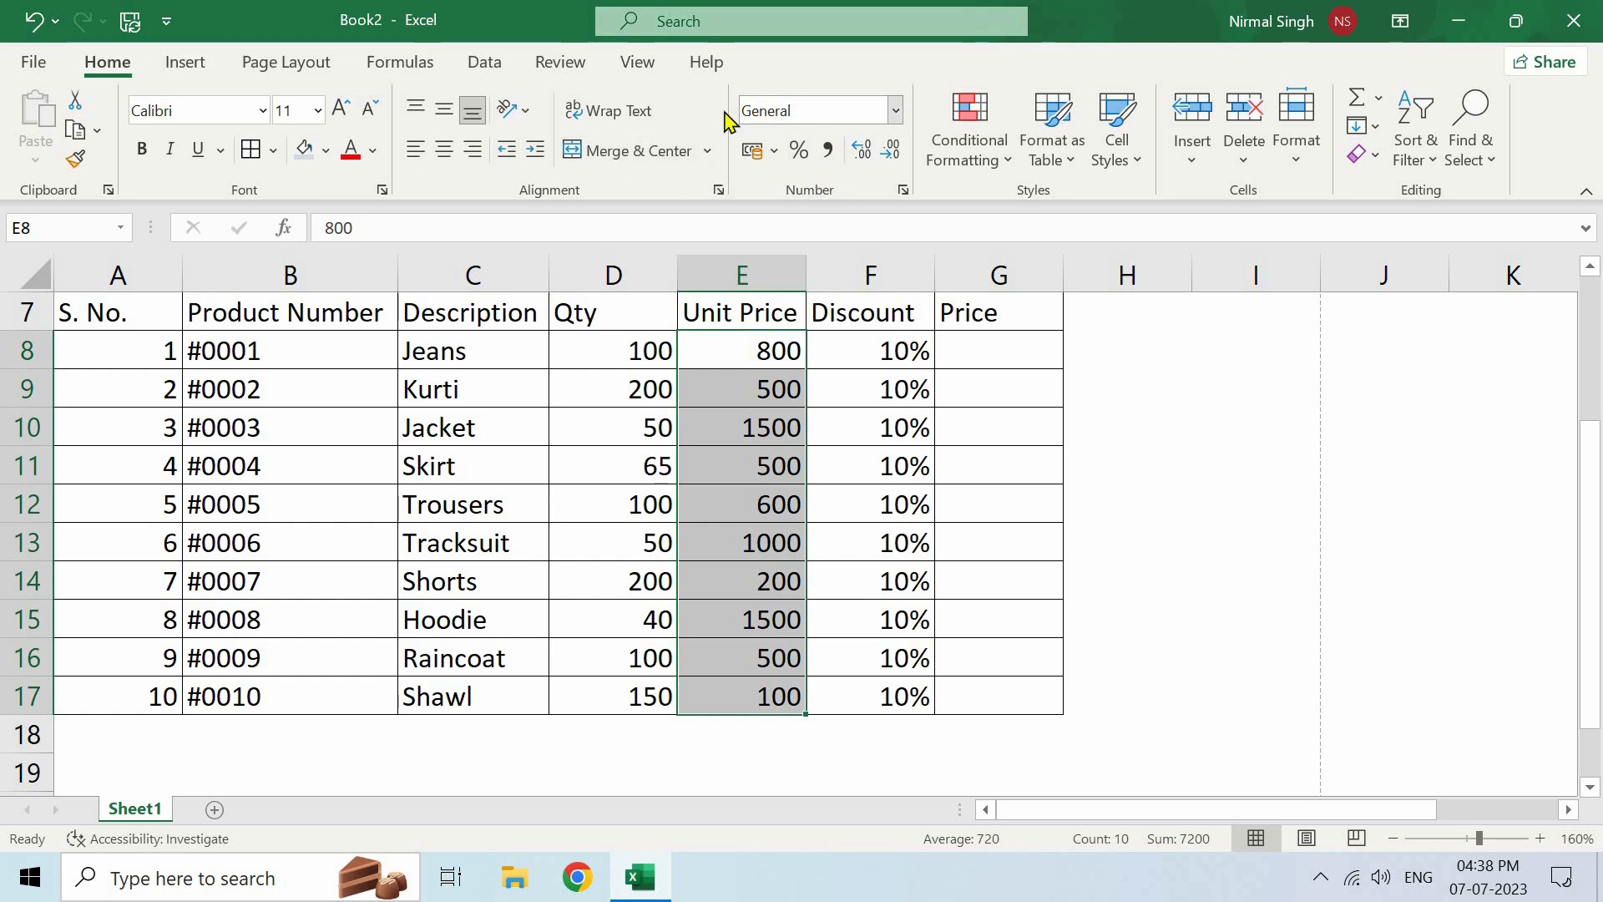
click(896, 113)
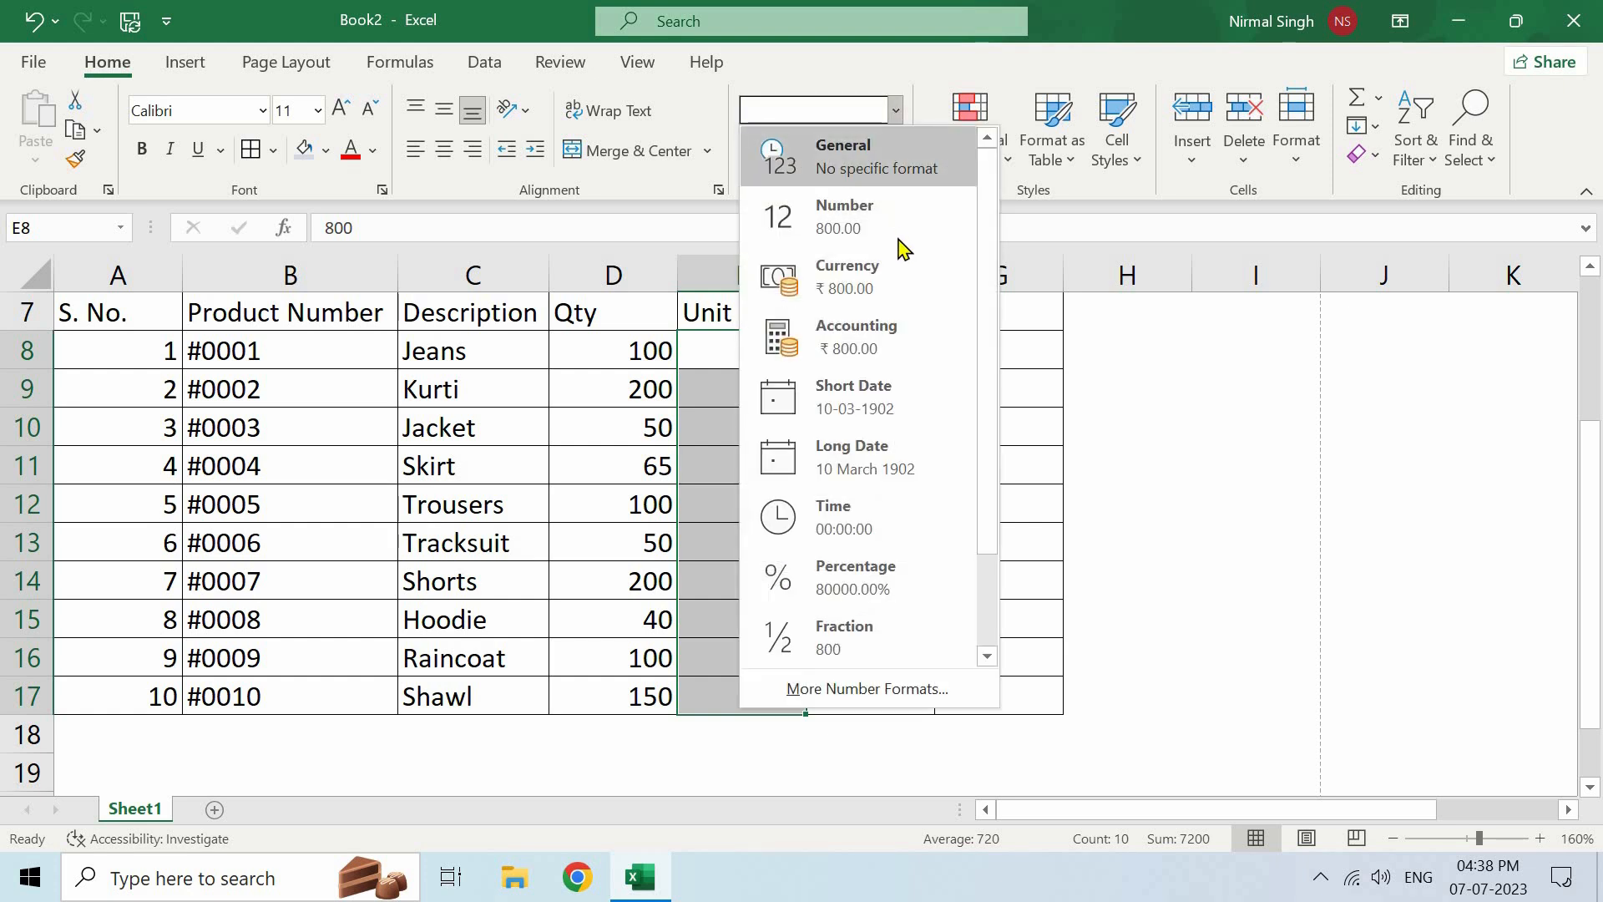
click(869, 282)
click(785, 351)
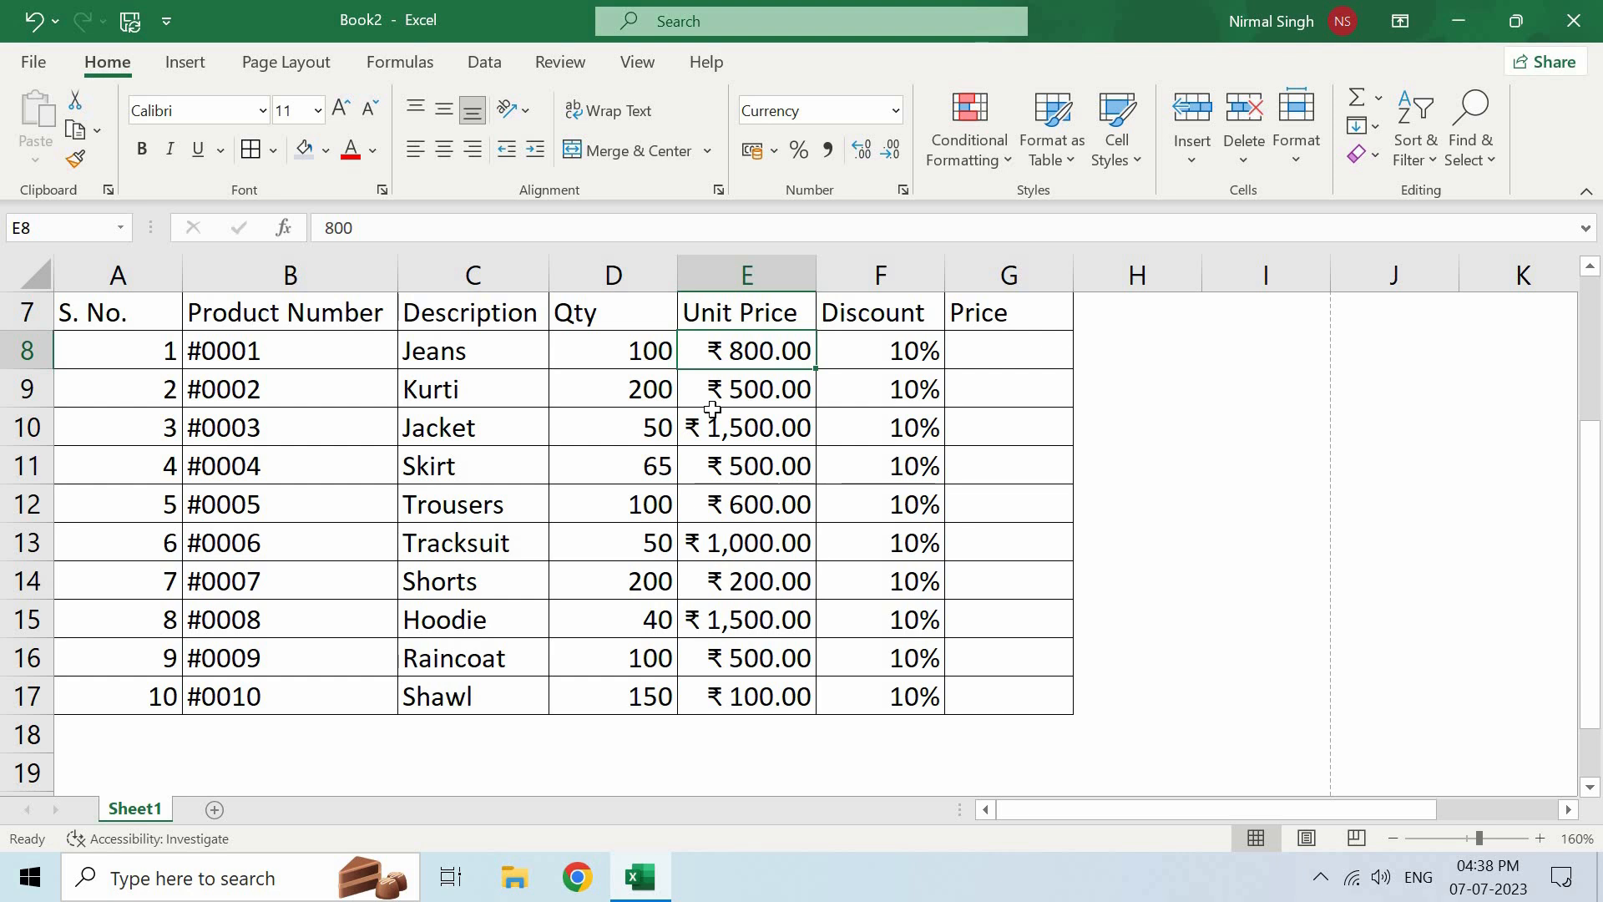
Apply the Number format to the Qty values in D8:D17.
drag(733, 357, 794, 705)
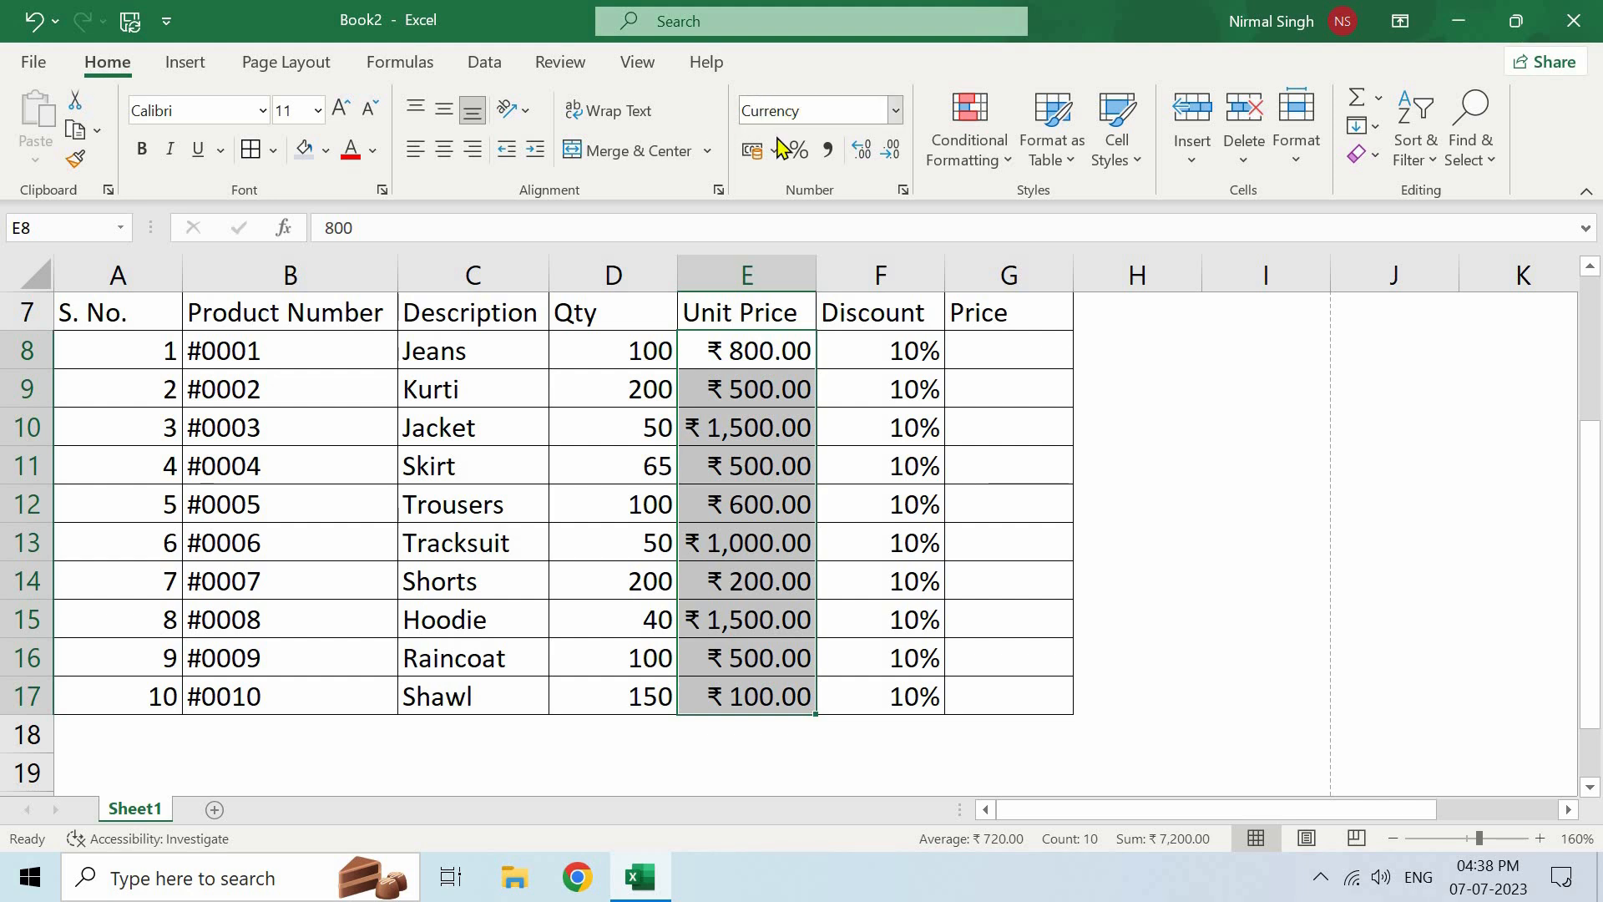
drag(594, 351, 645, 718)
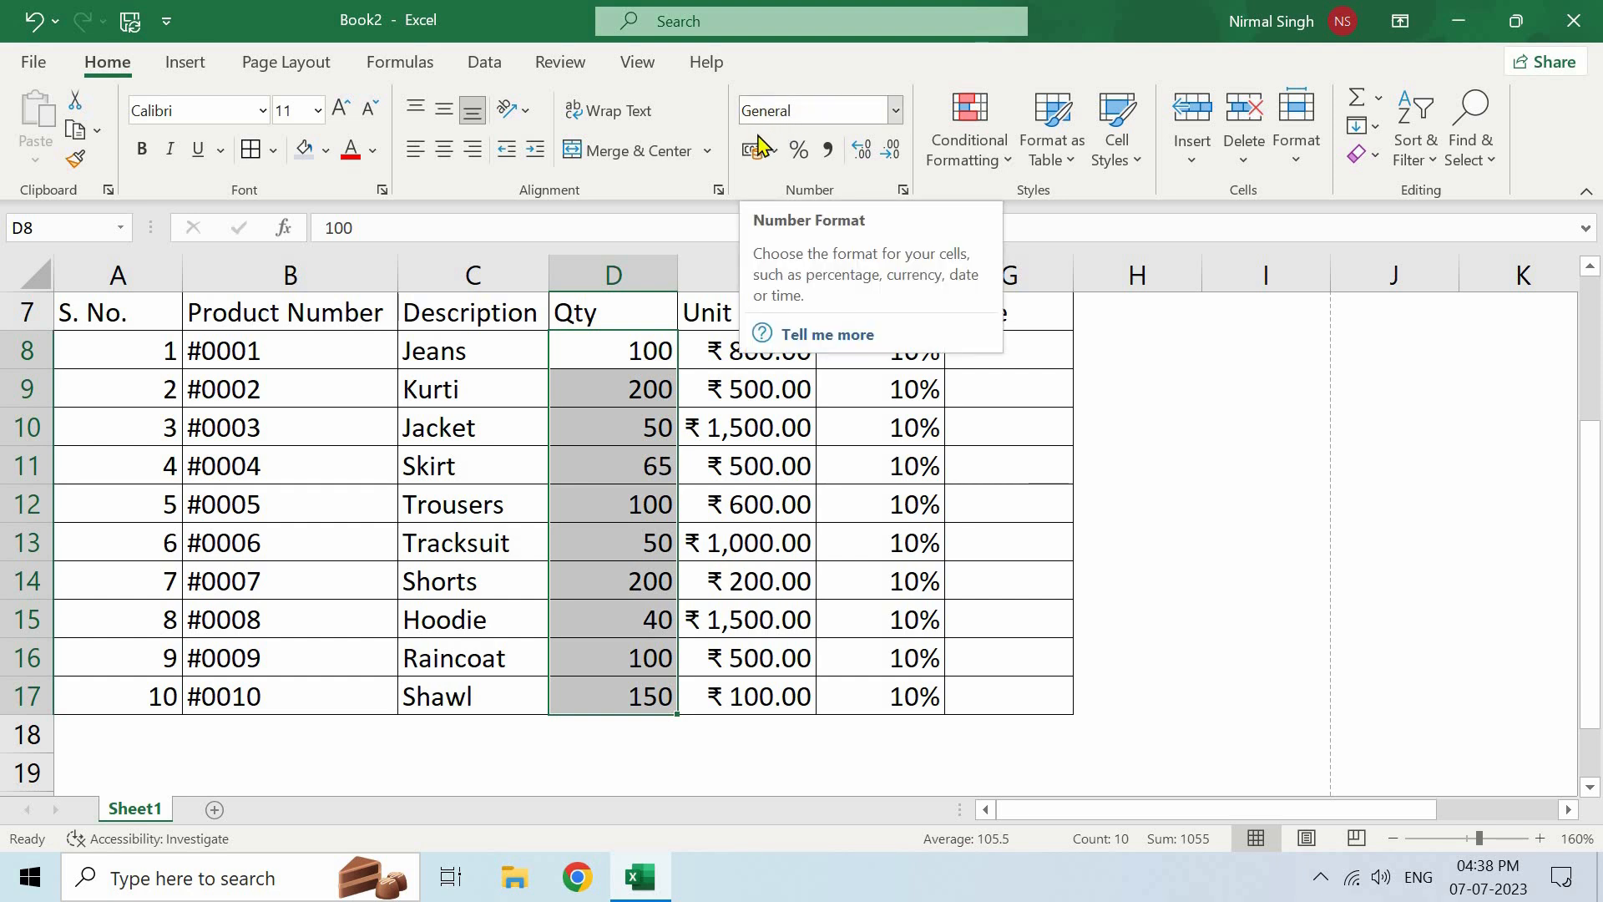
click(621, 349)
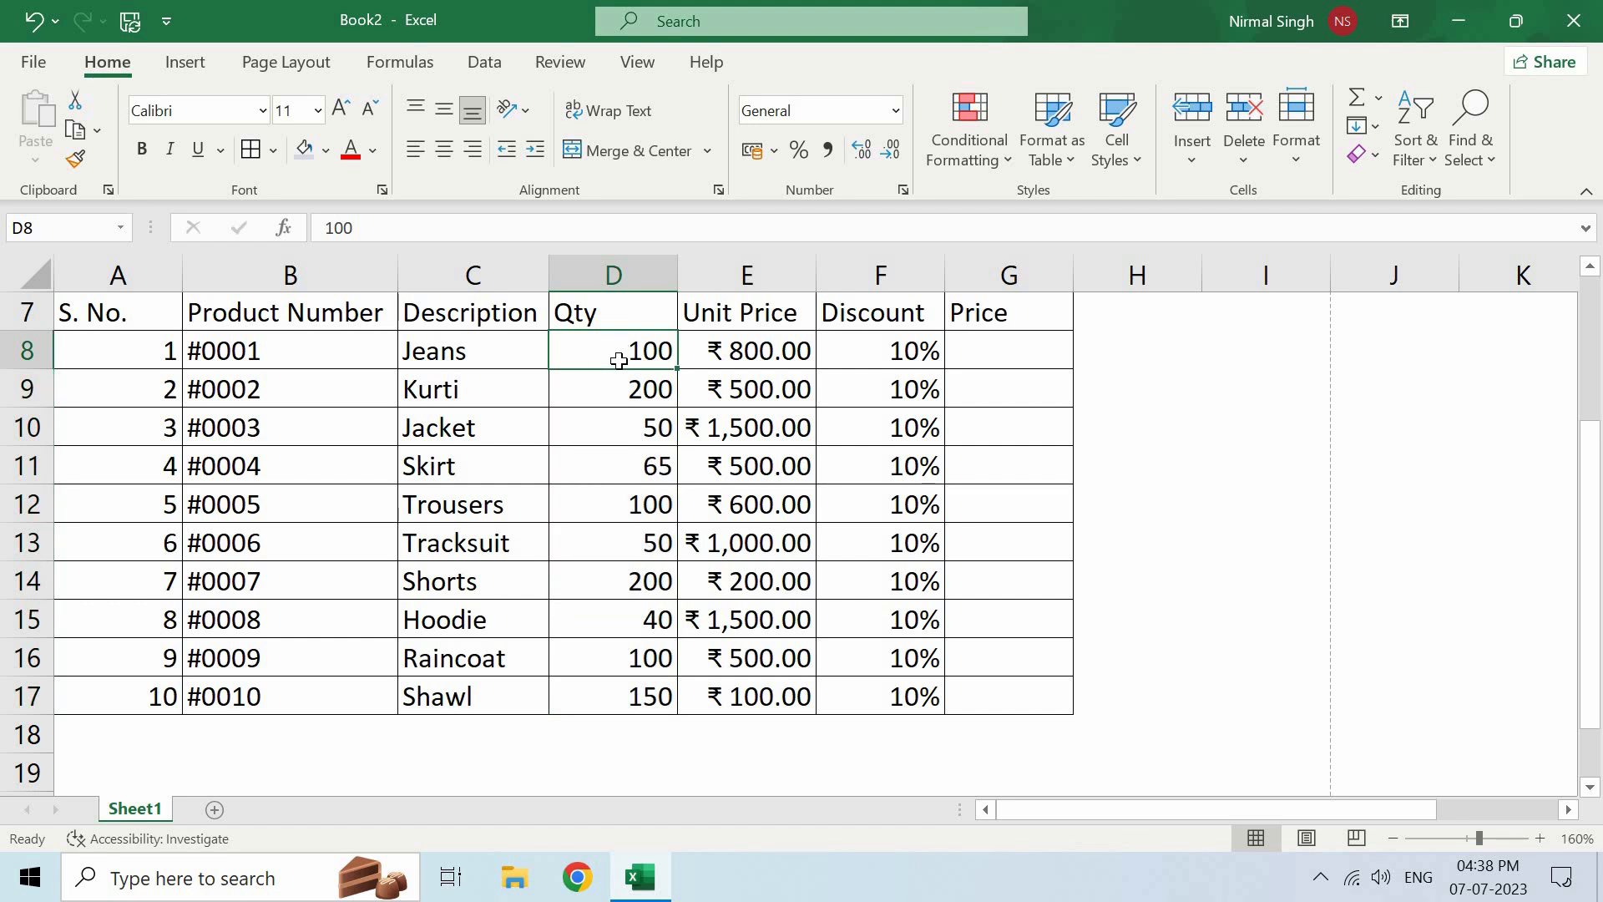
drag(639, 355, 651, 700)
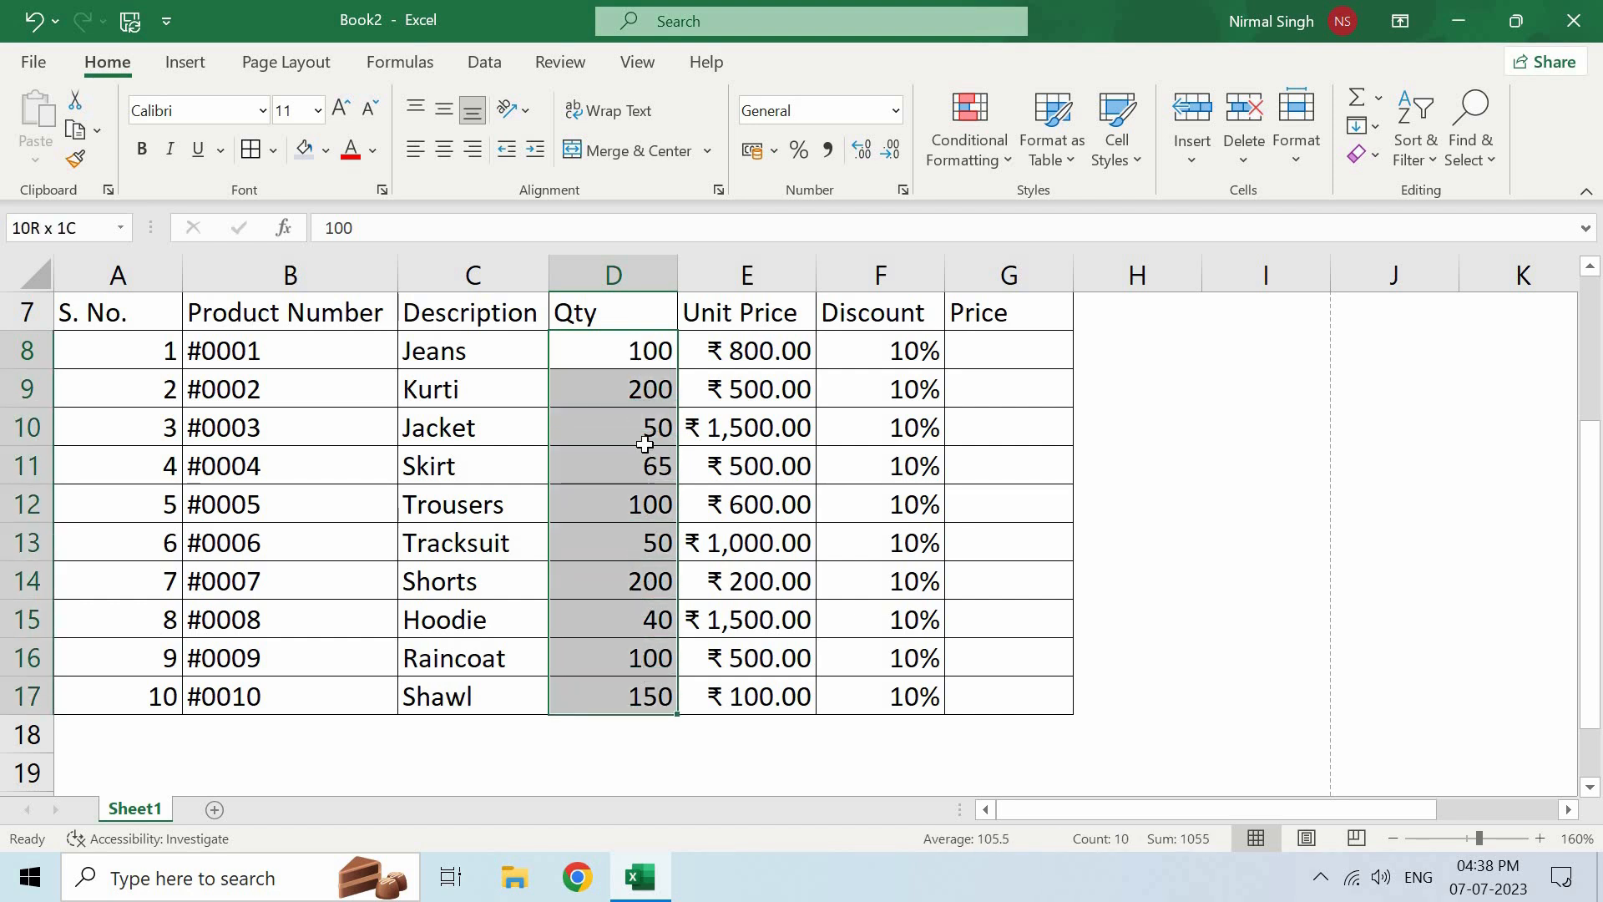
click(895, 112)
click(885, 218)
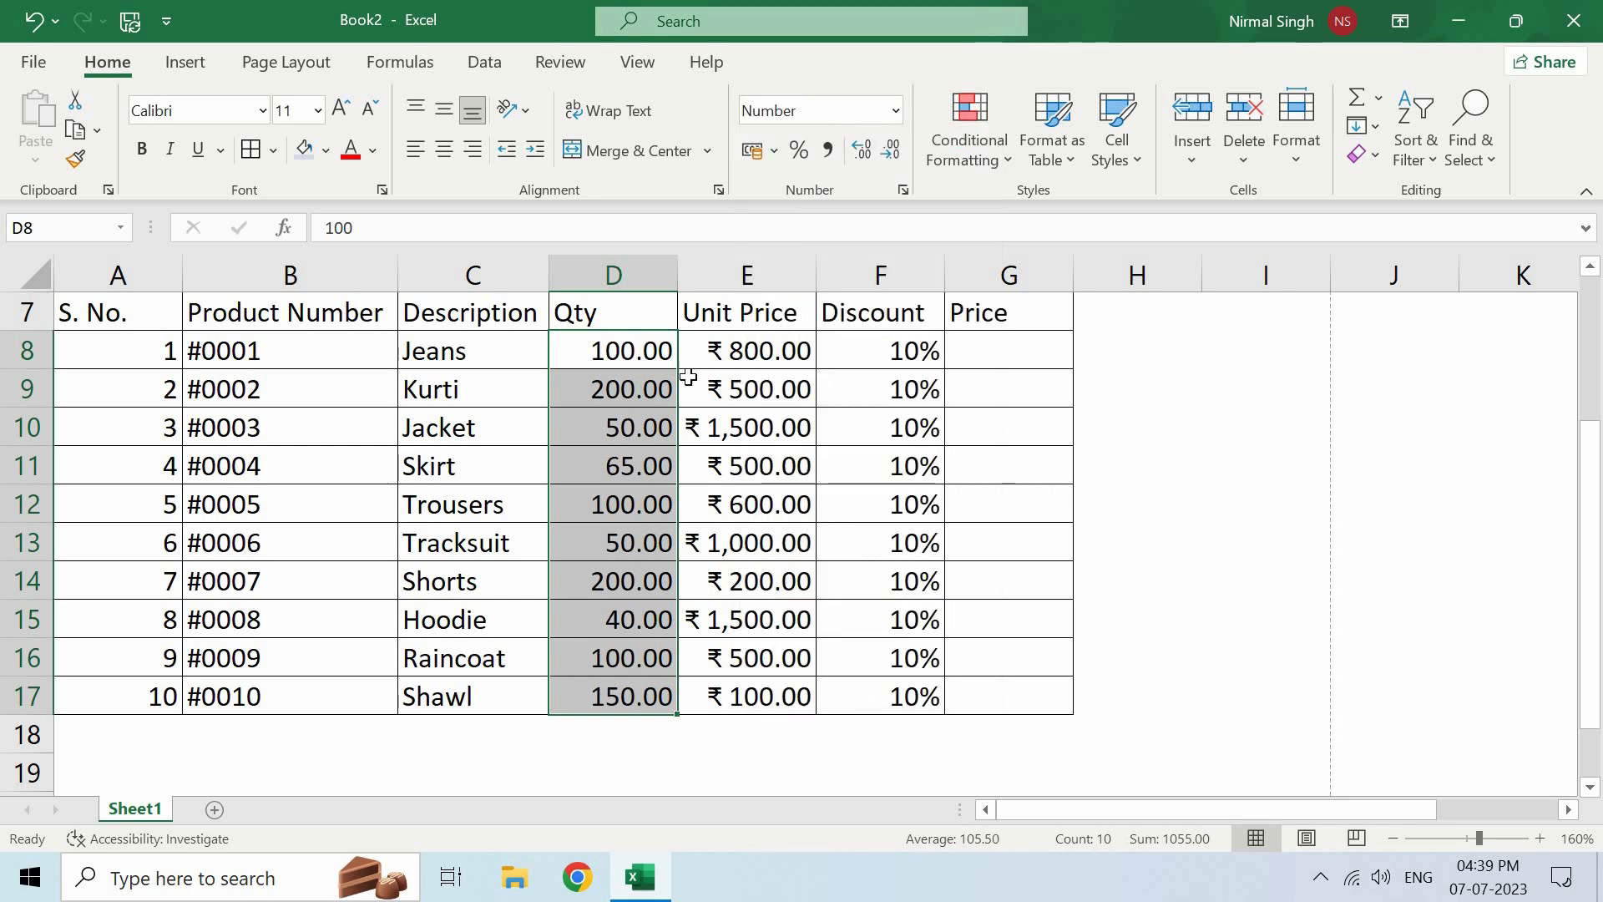
click(650, 352)
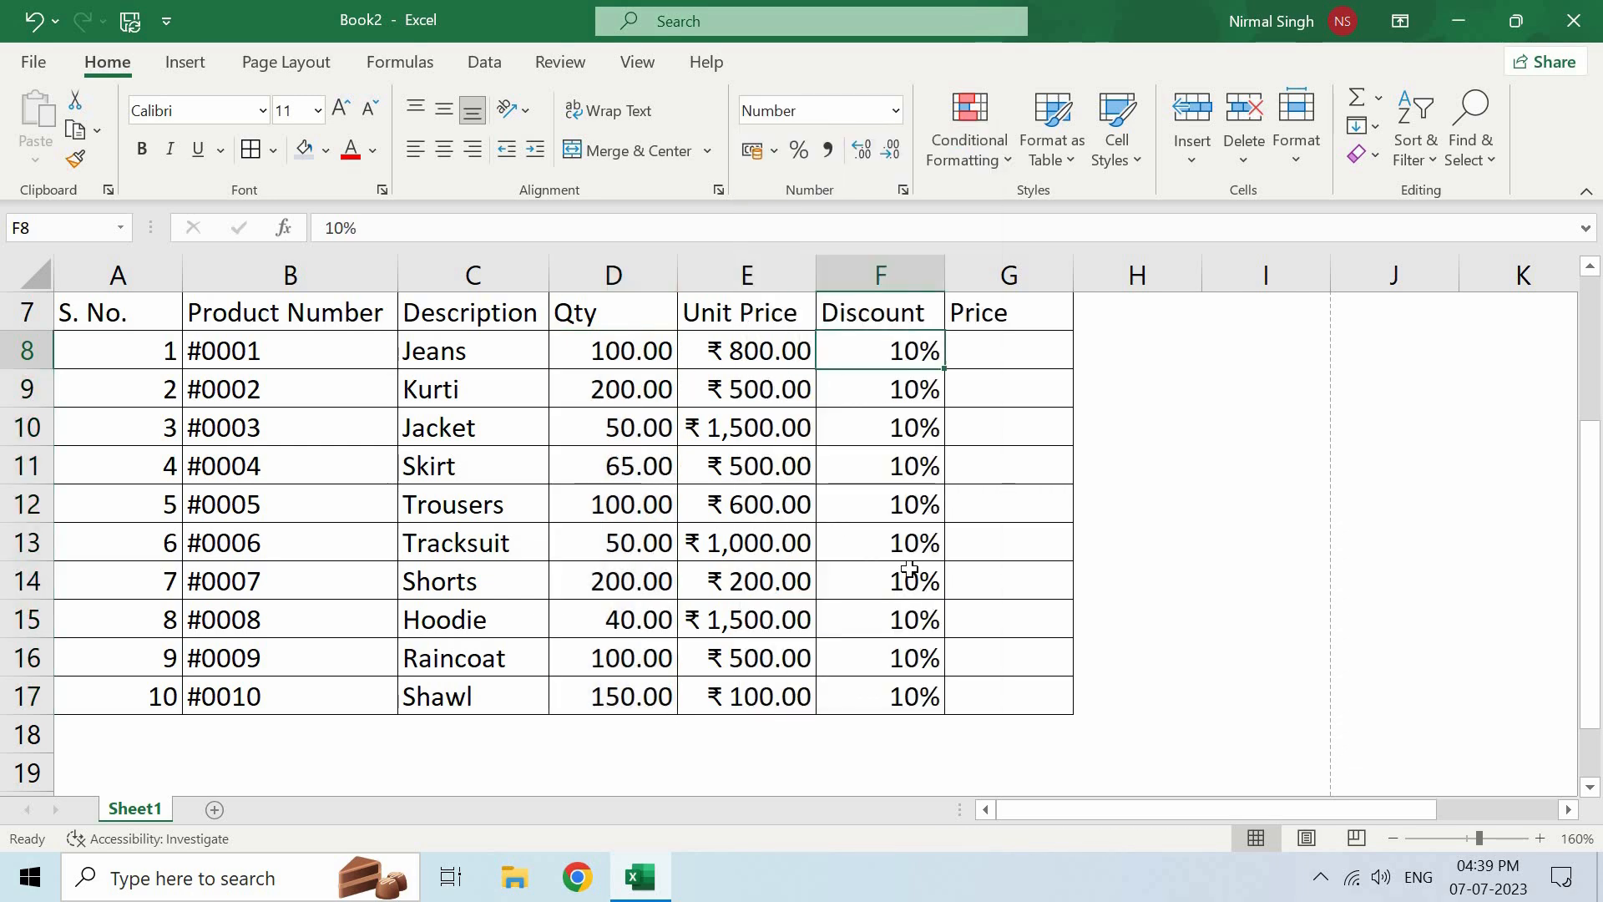
Apply the Percentage number format to the Discount values in F8:F17.
drag(906, 351, 910, 696)
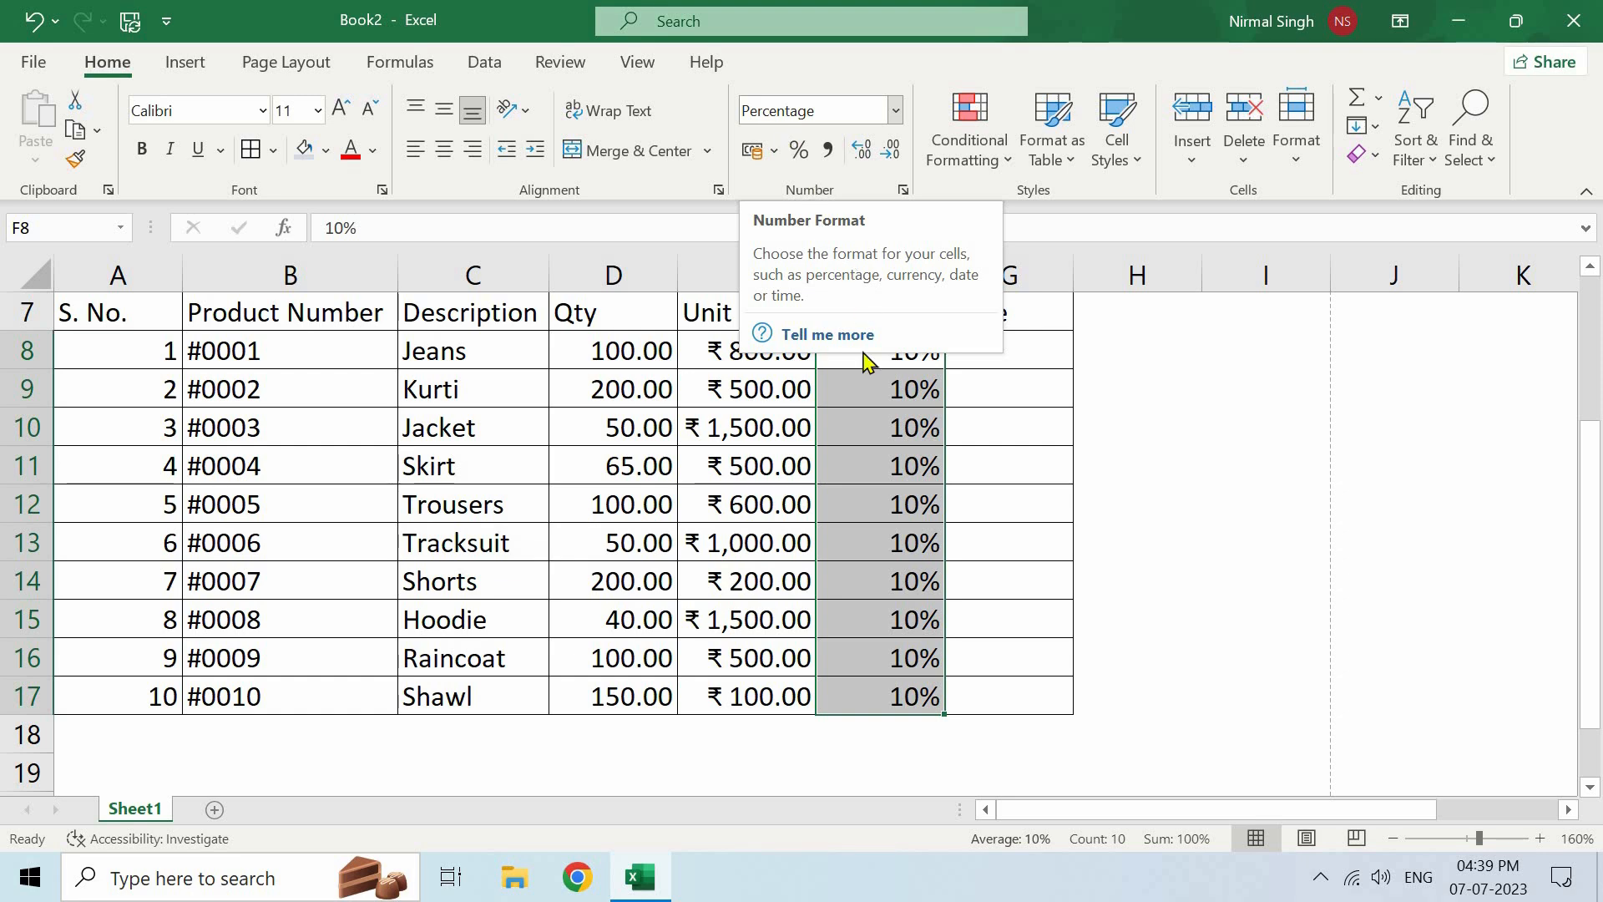
click(895, 110)
click(900, 570)
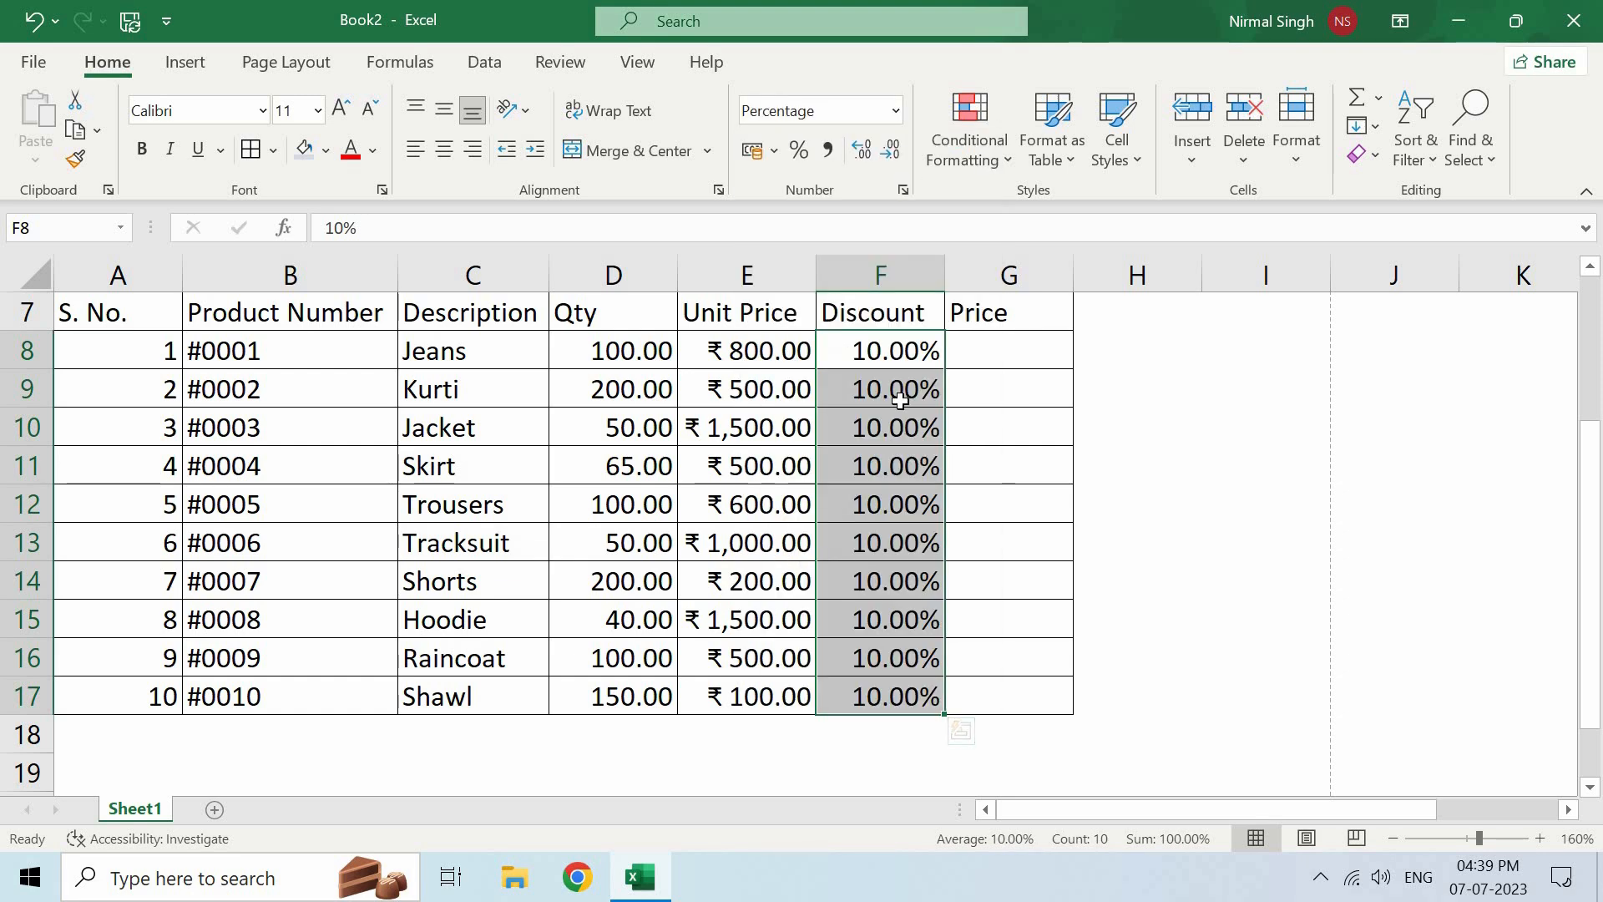
click(899, 399)
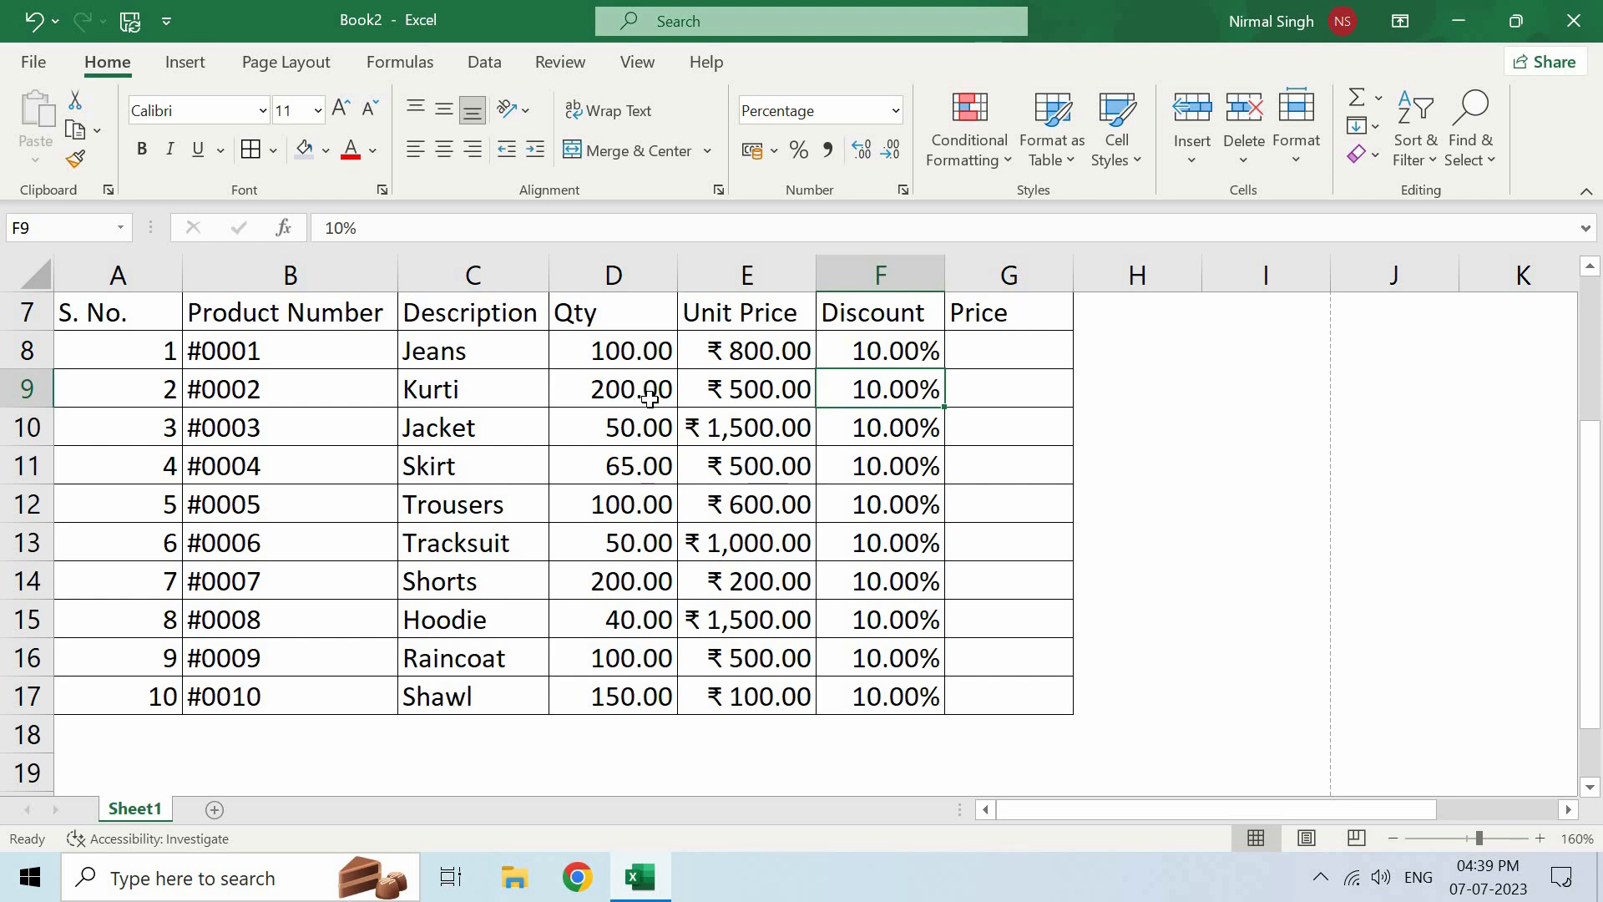
Copy the Jacket description from C10 into the Price cell G12.
click(460, 427)
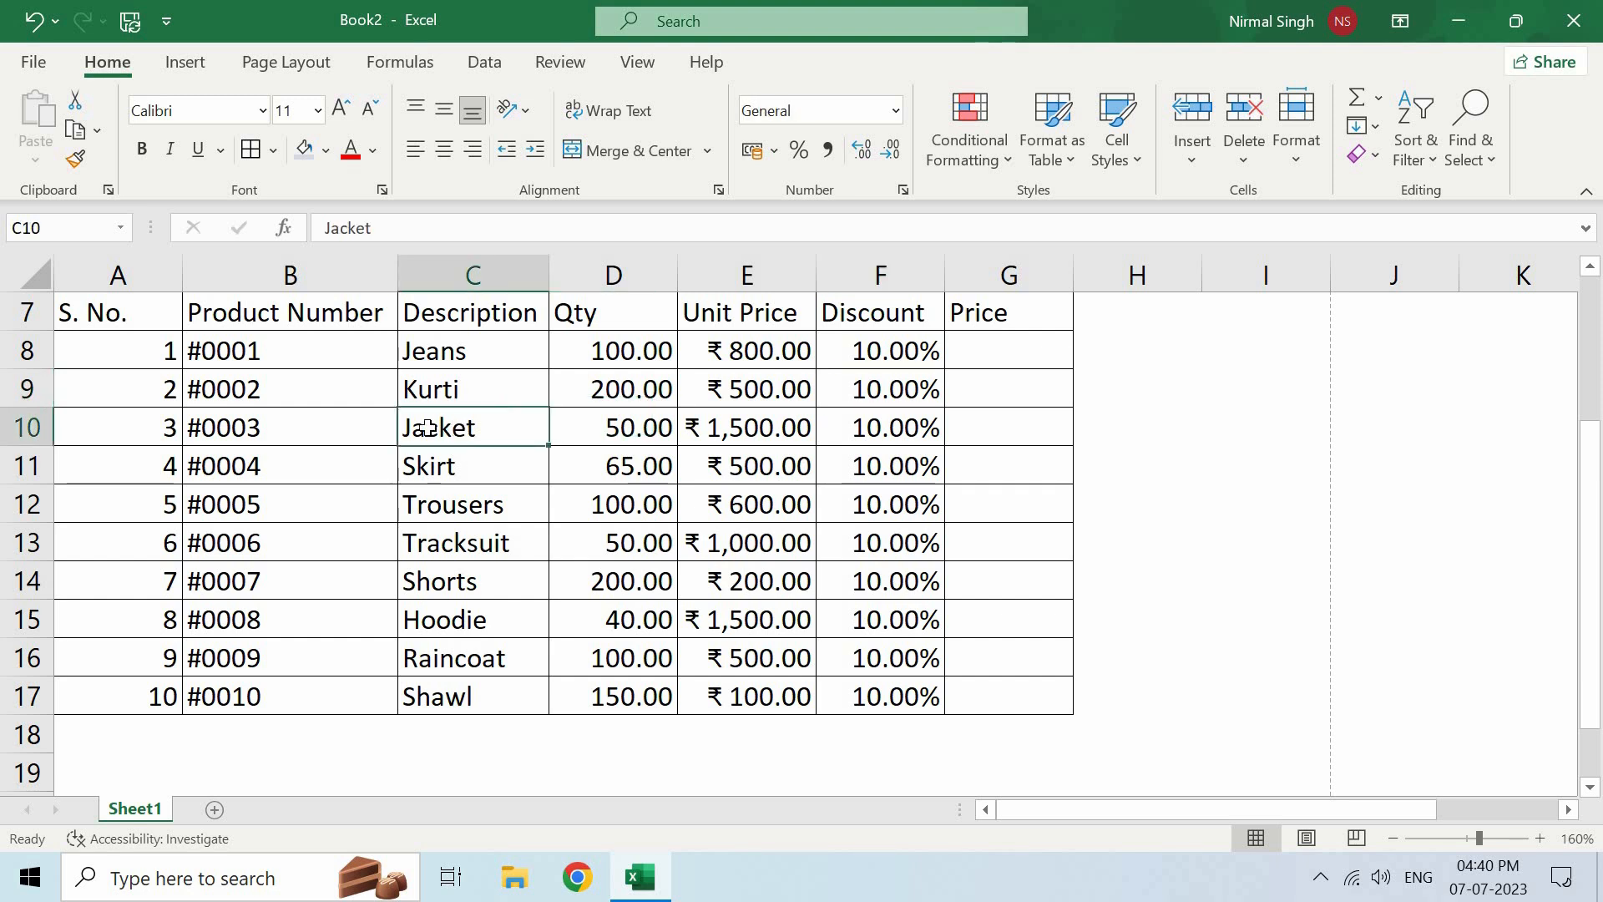
mouse_move(486, 436)
mouse_down()
mouse_move(634, 504)
mouse_move(596, 449)
mouse_up()
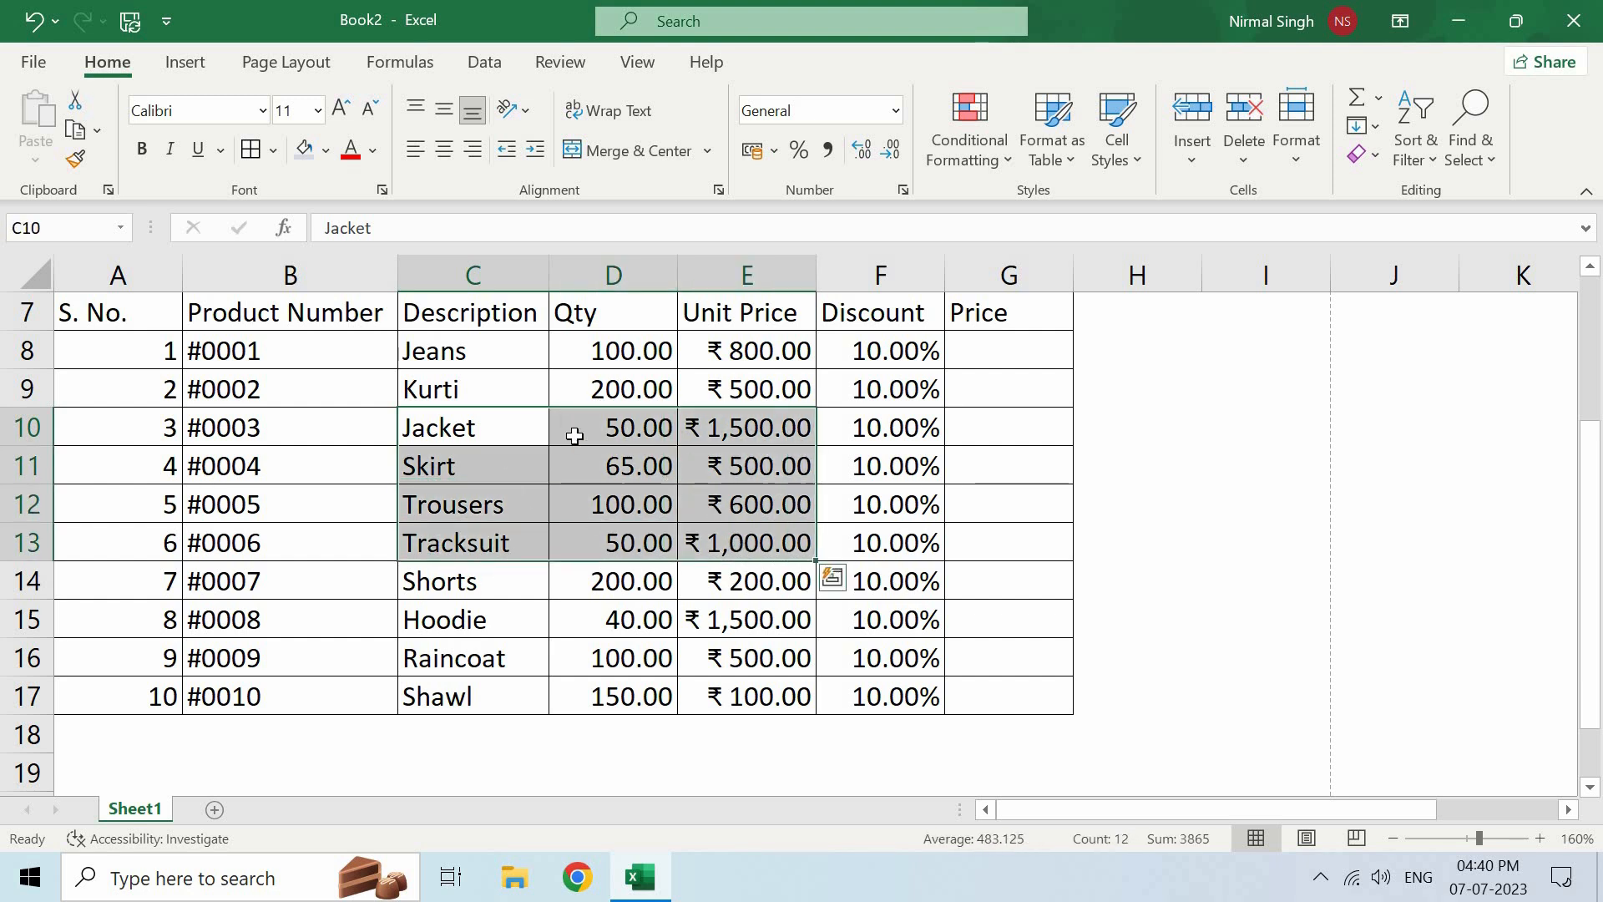
click(454, 431)
key(ctrl+c)
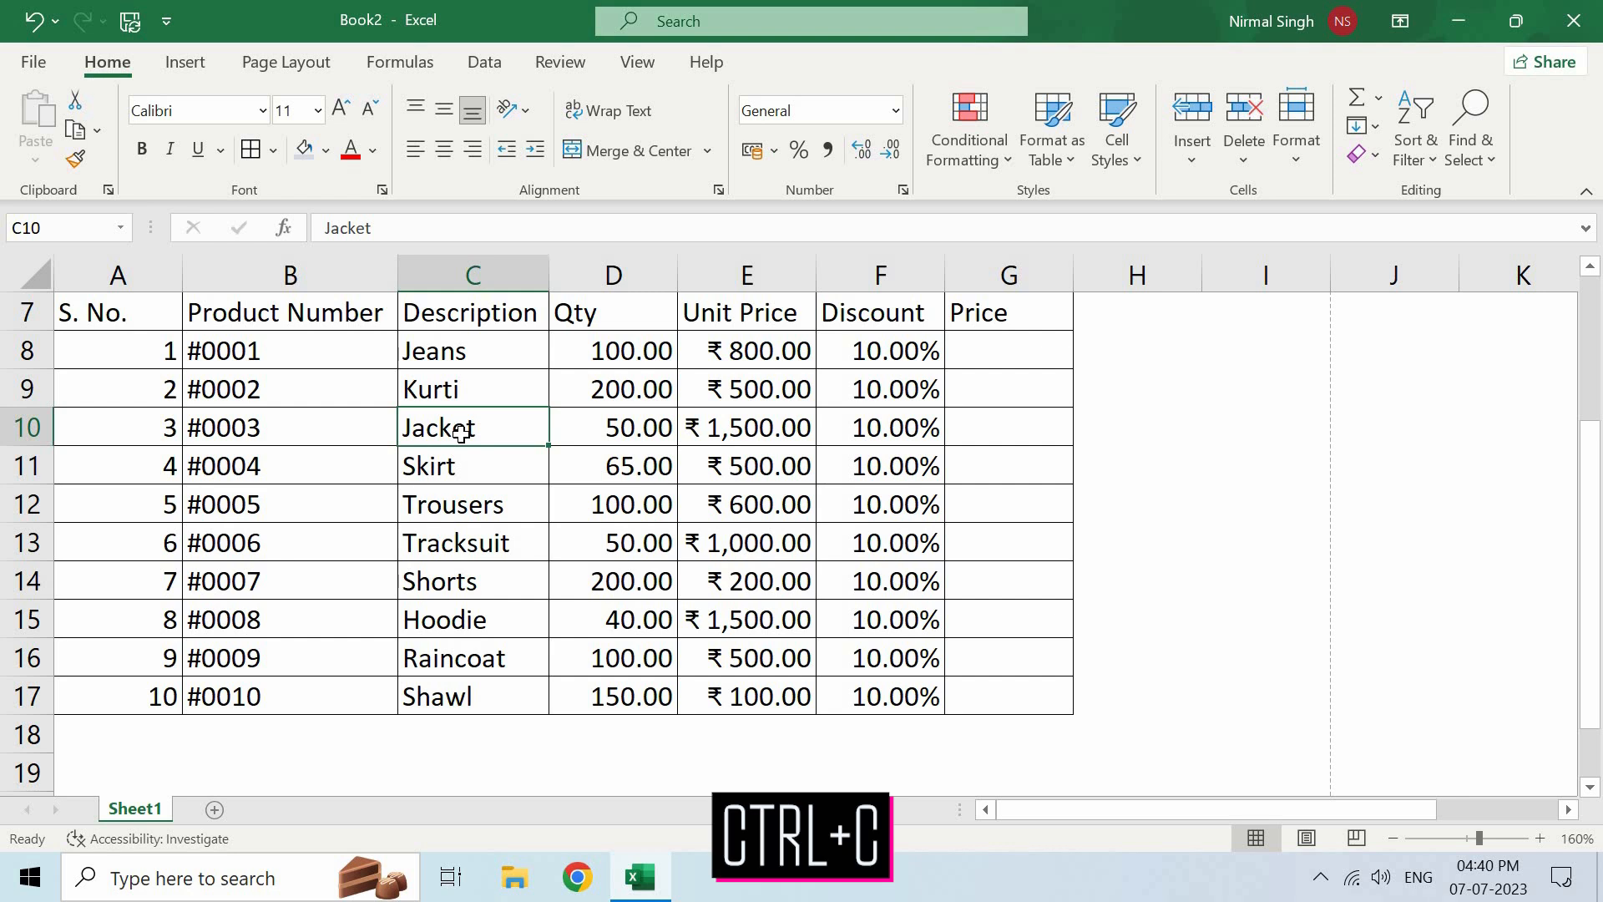
key(ctrl+c)
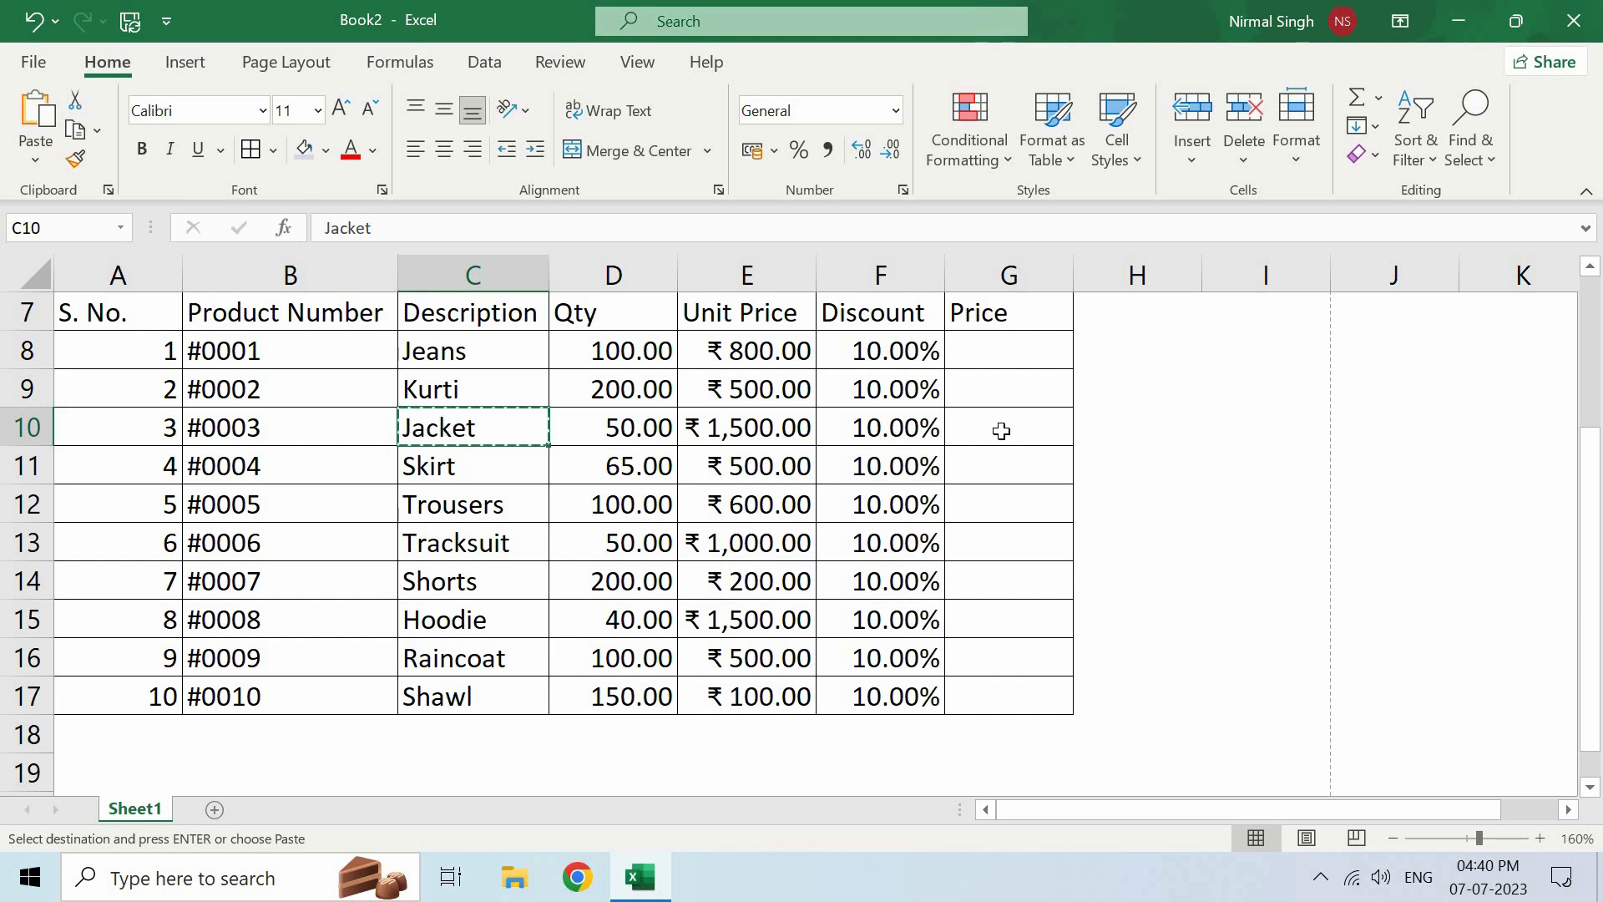
key(ctrl+x)
click(1013, 509)
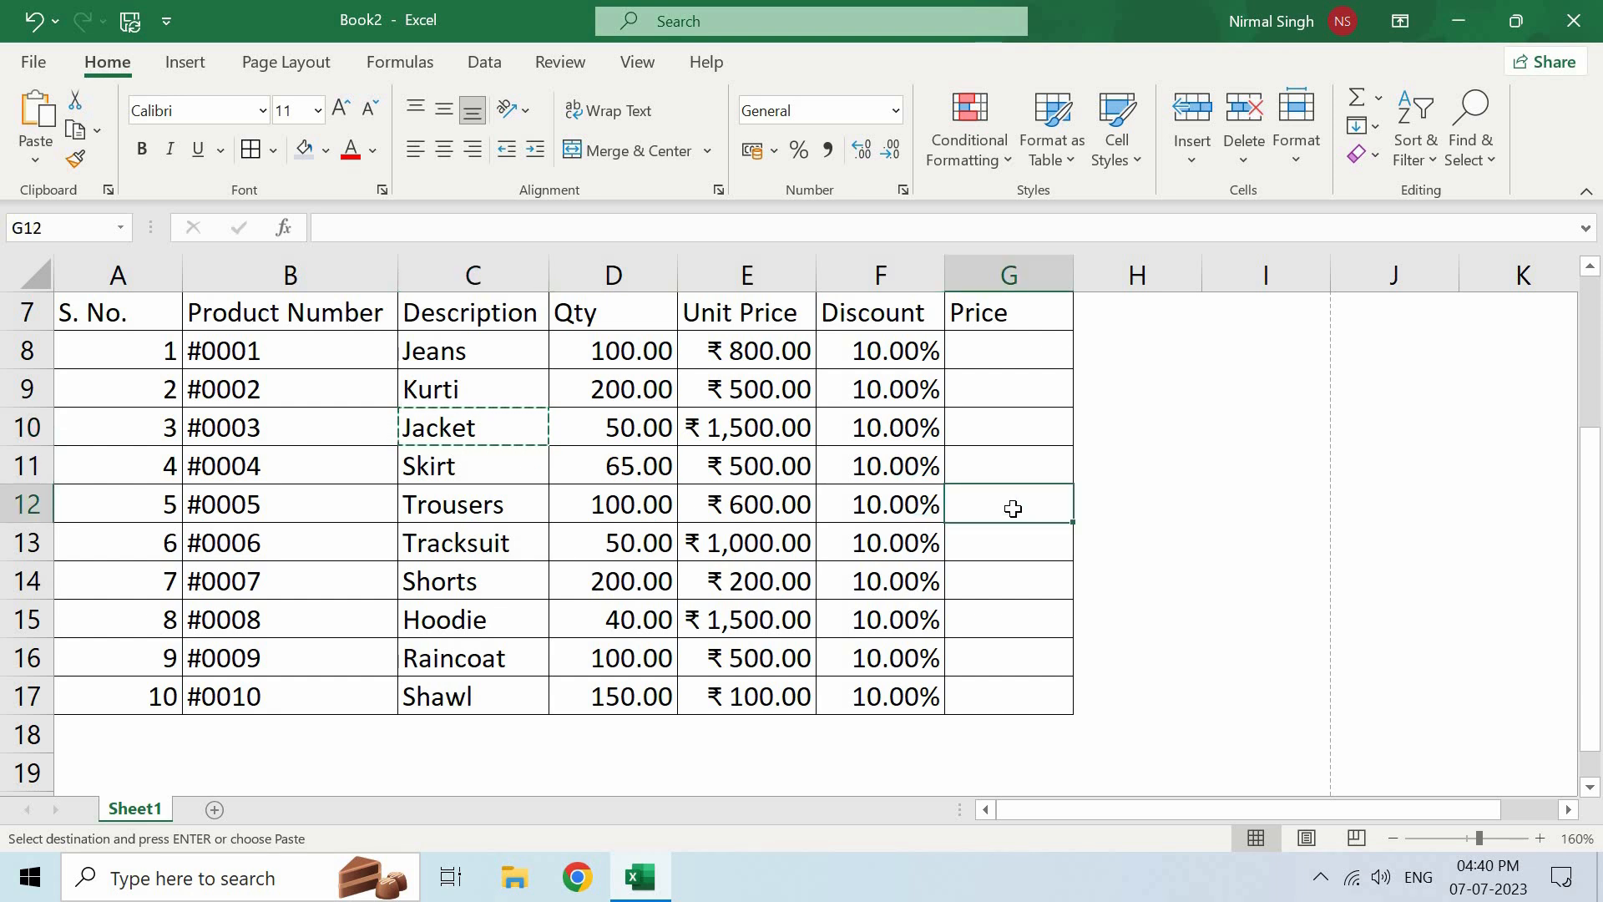
key(ctrl+v)
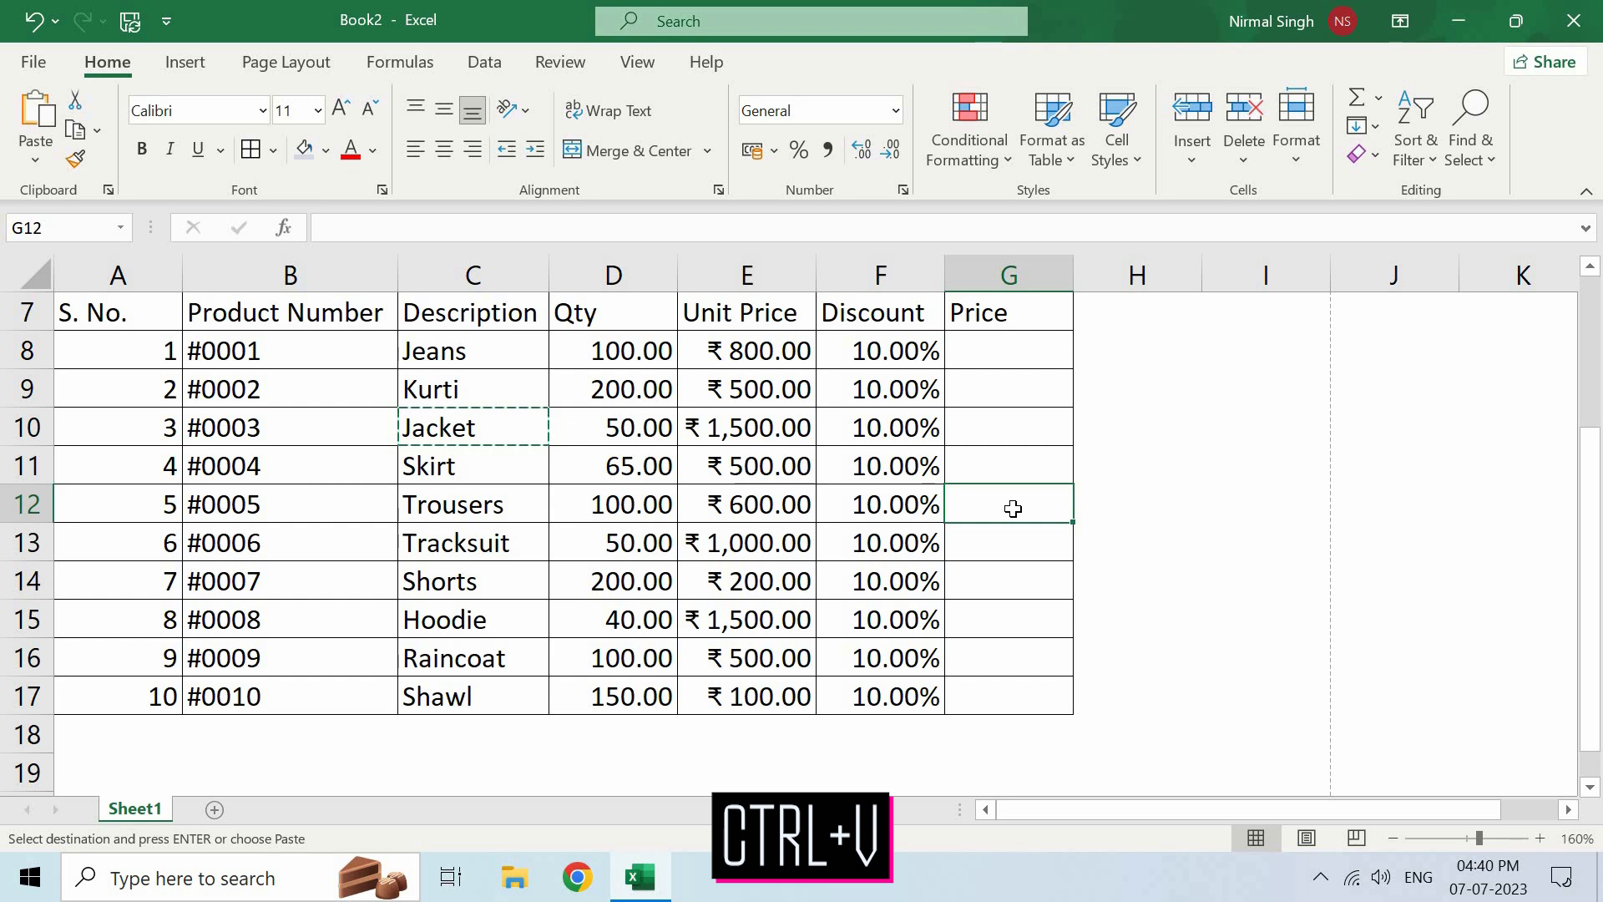
key(ctrl+v)
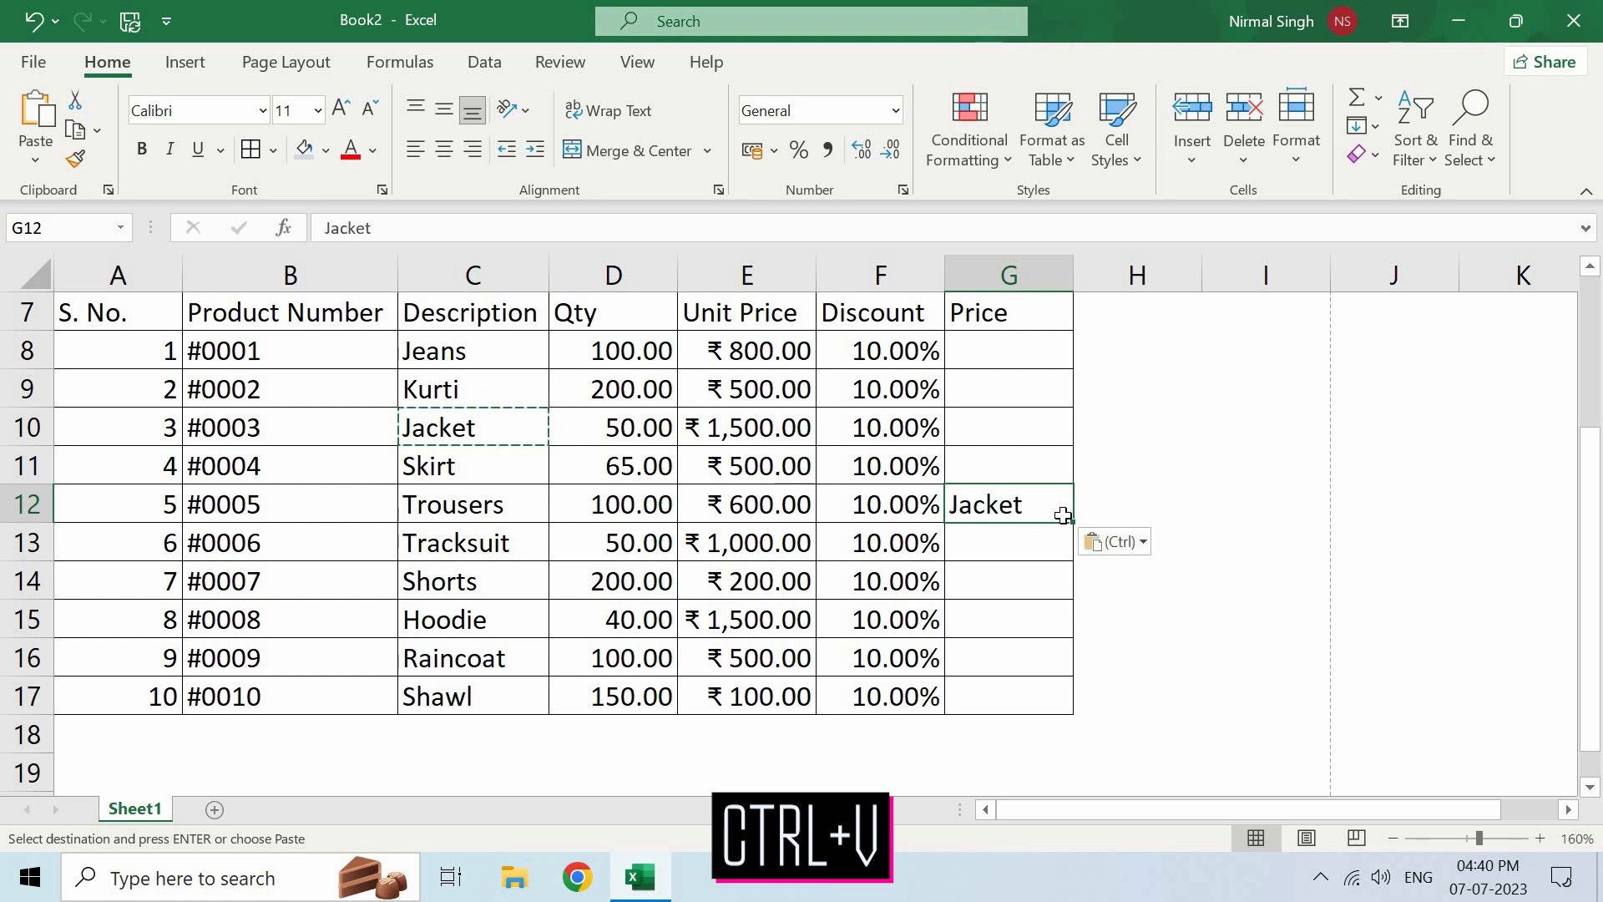
key(Escape)
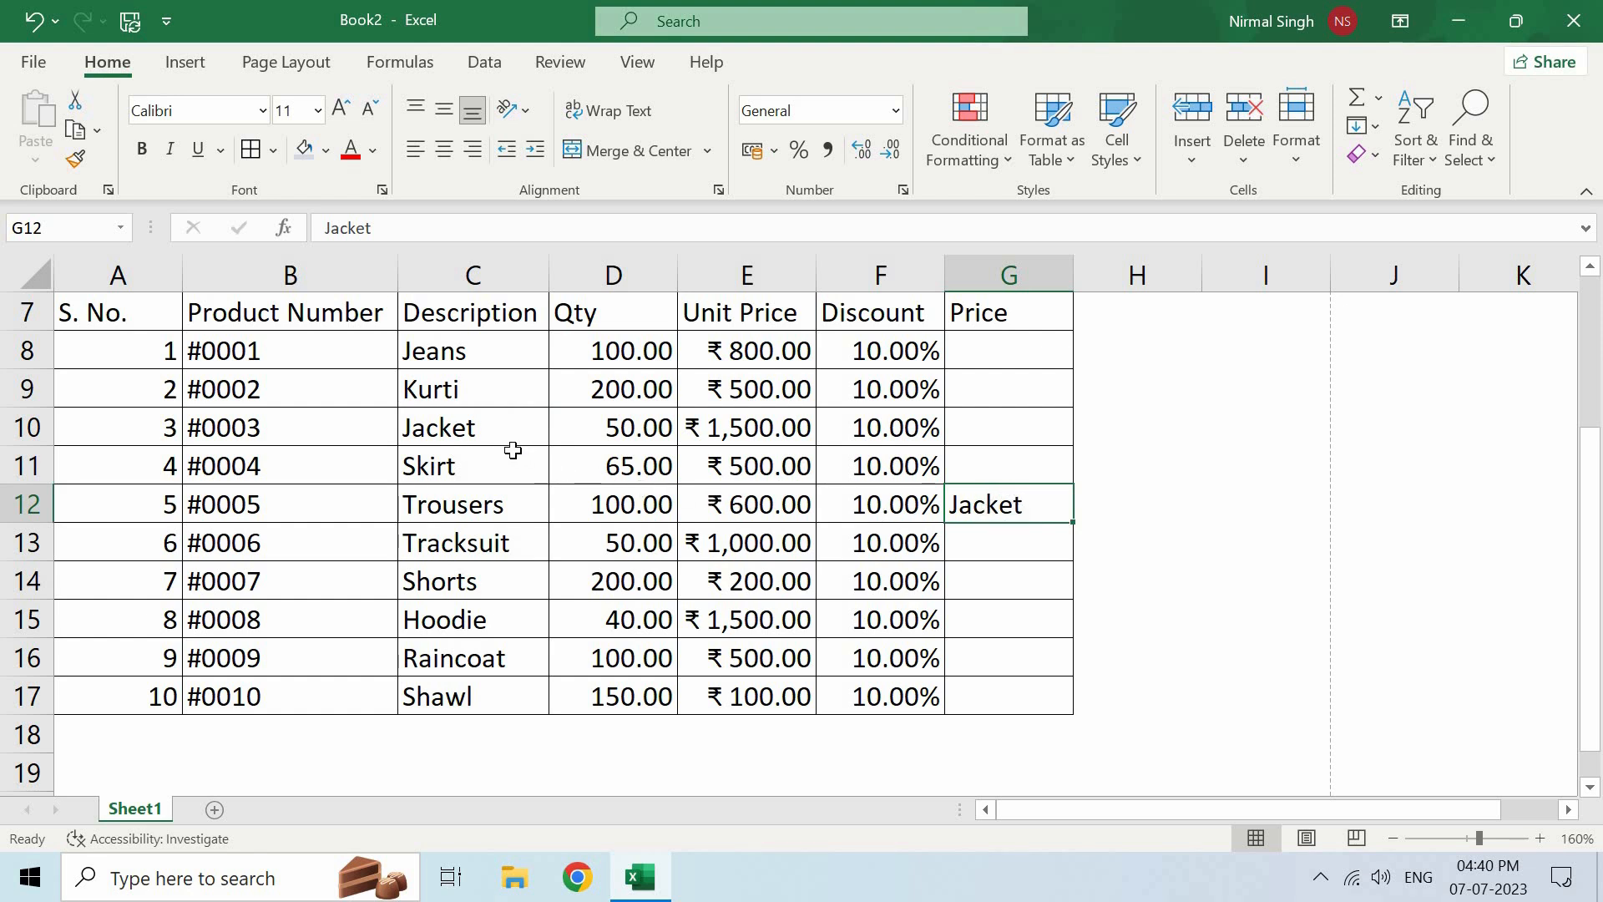
Copy the Jacket description from C10 into the Price cells G9, G10, G14, G16 and G17 at once.
click(994, 396)
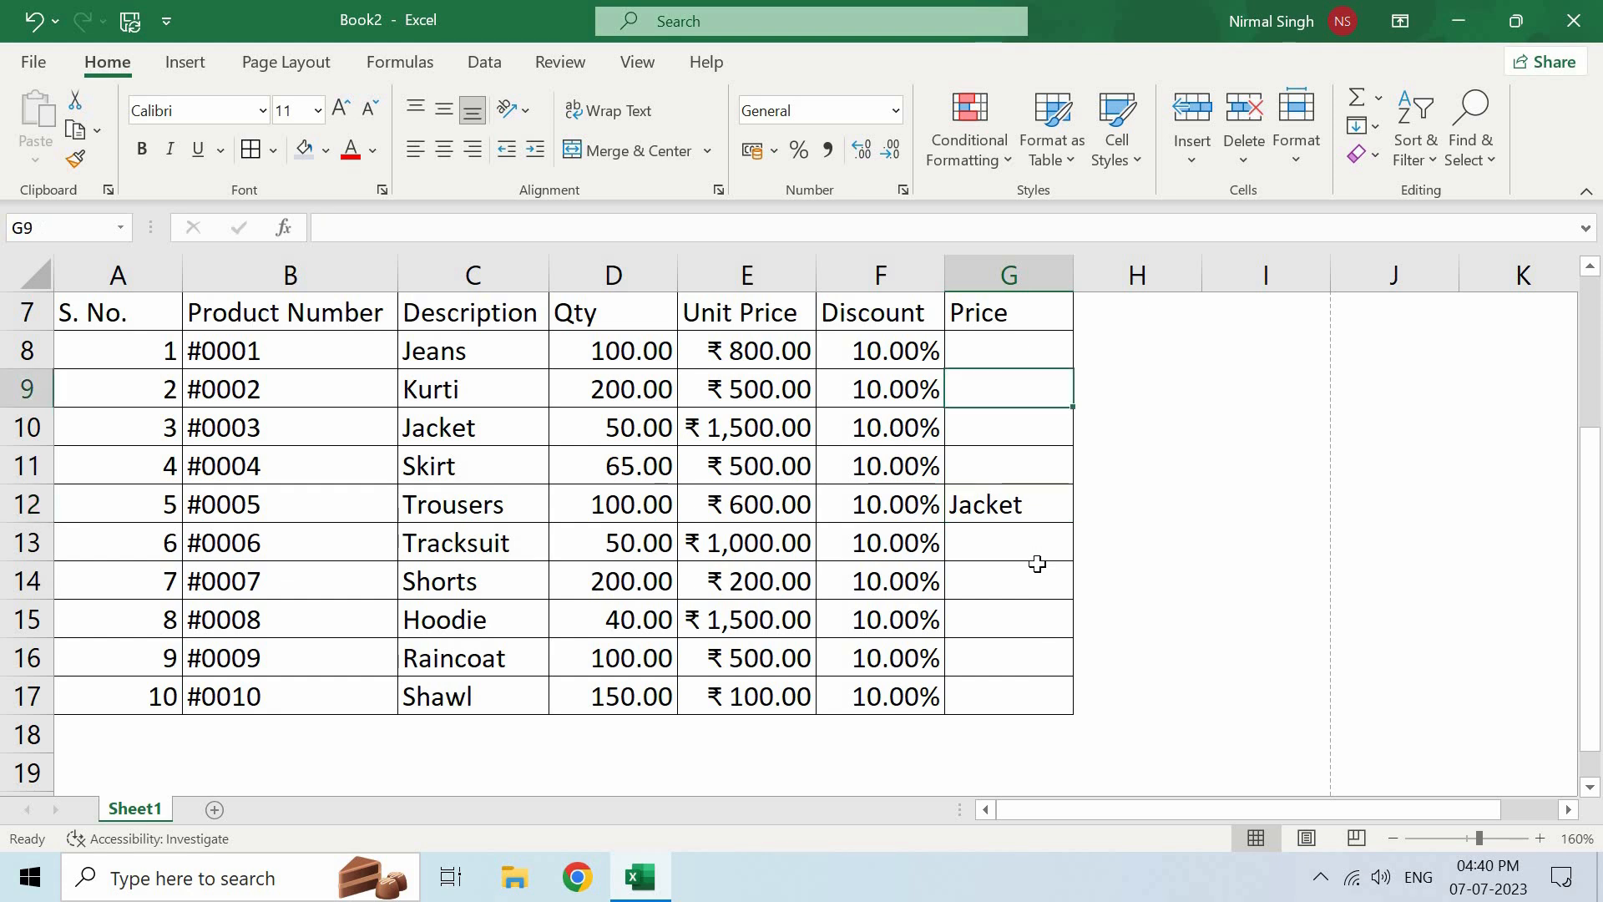
click(1037, 574)
click(1033, 615)
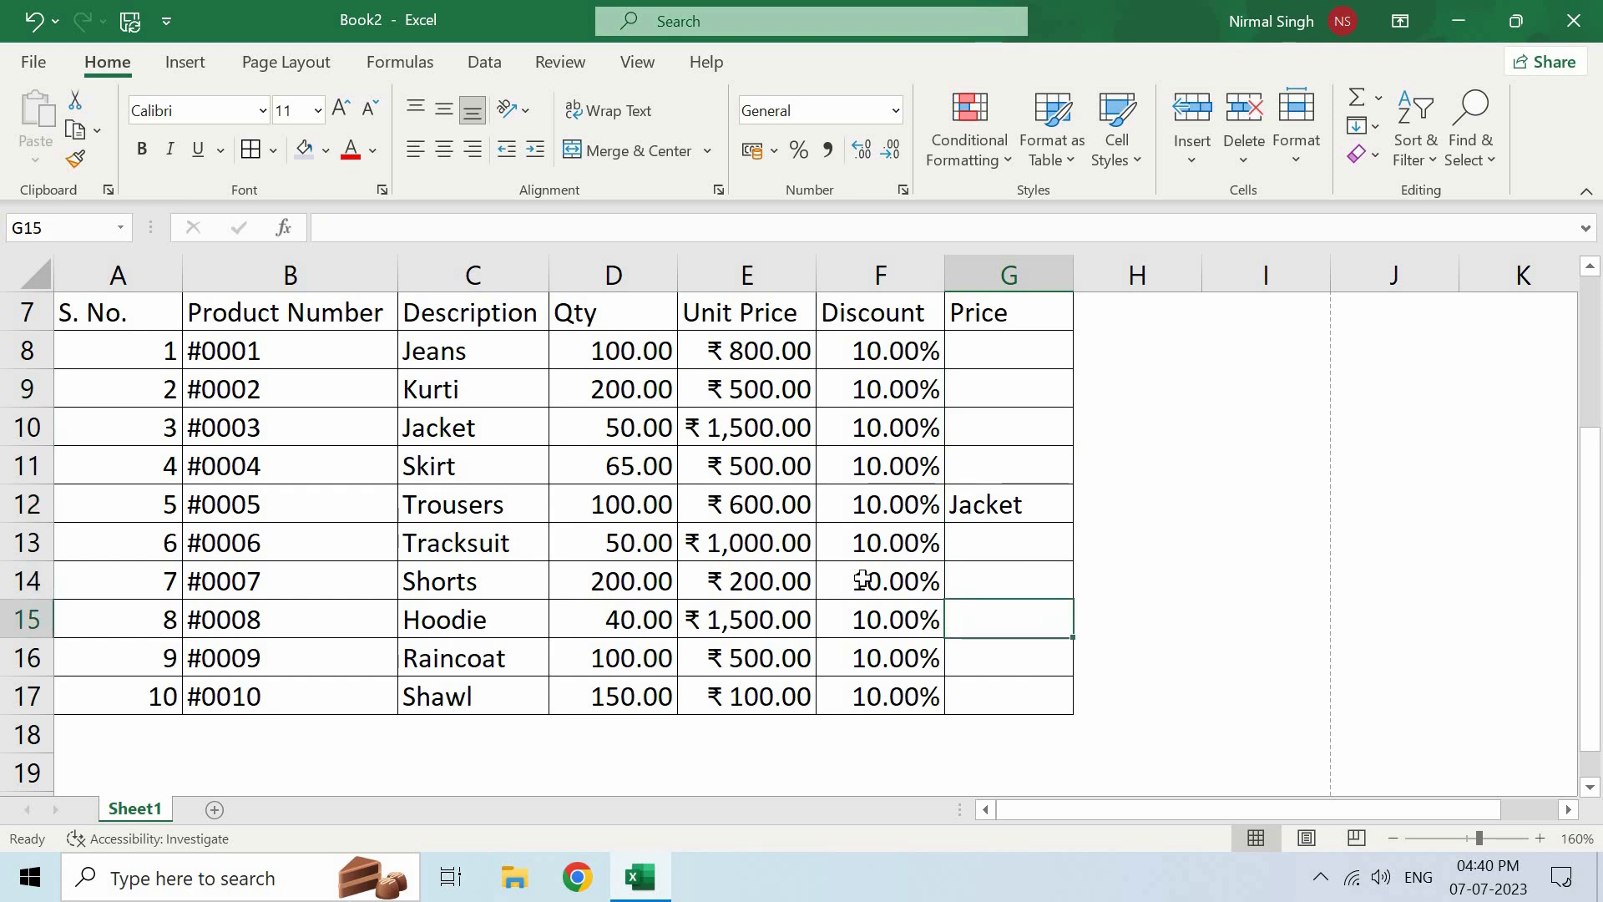
click(520, 433)
key(ctrl+c)
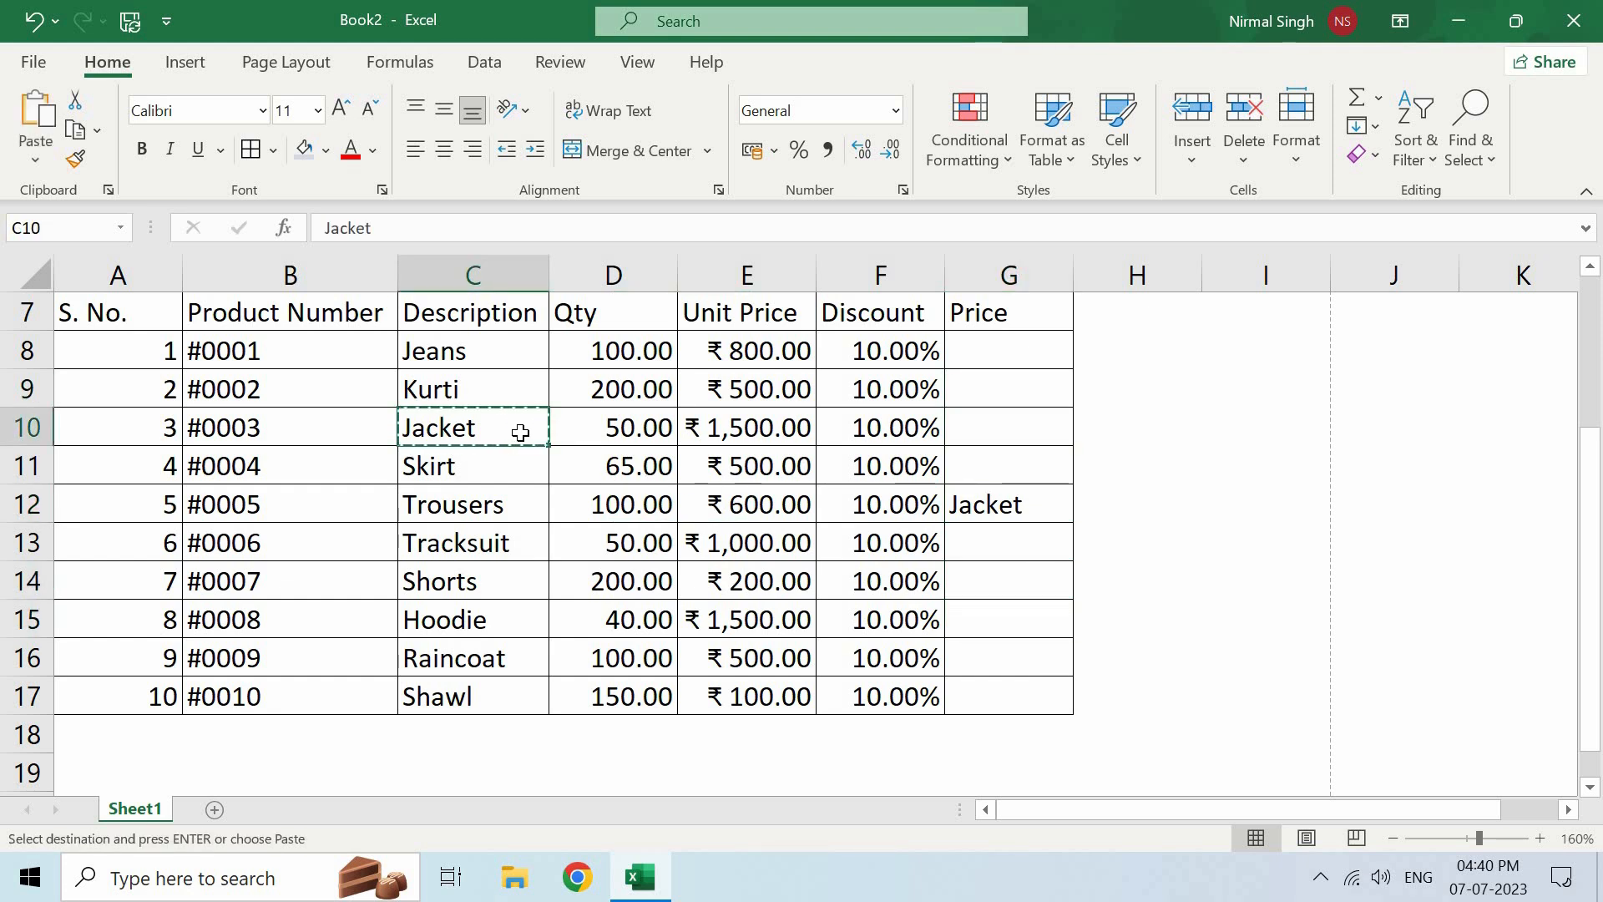
ctrl+click(996, 386)
ctrl+click(1014, 433)
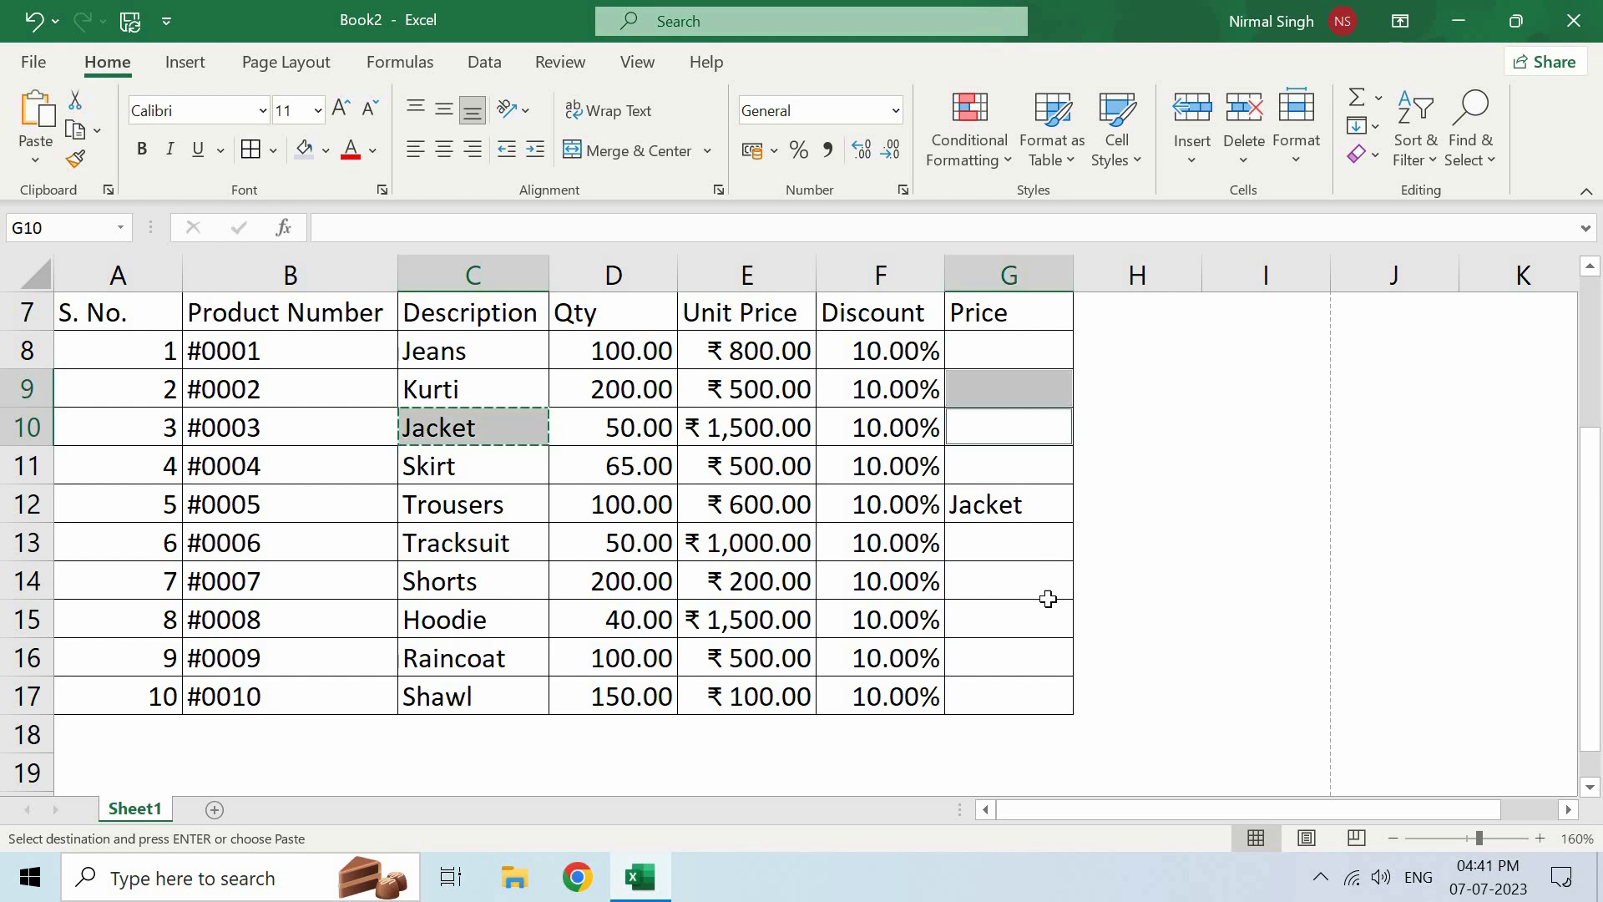
ctrl+click(1049, 579)
ctrl+click(1026, 661)
ctrl+click(1037, 697)
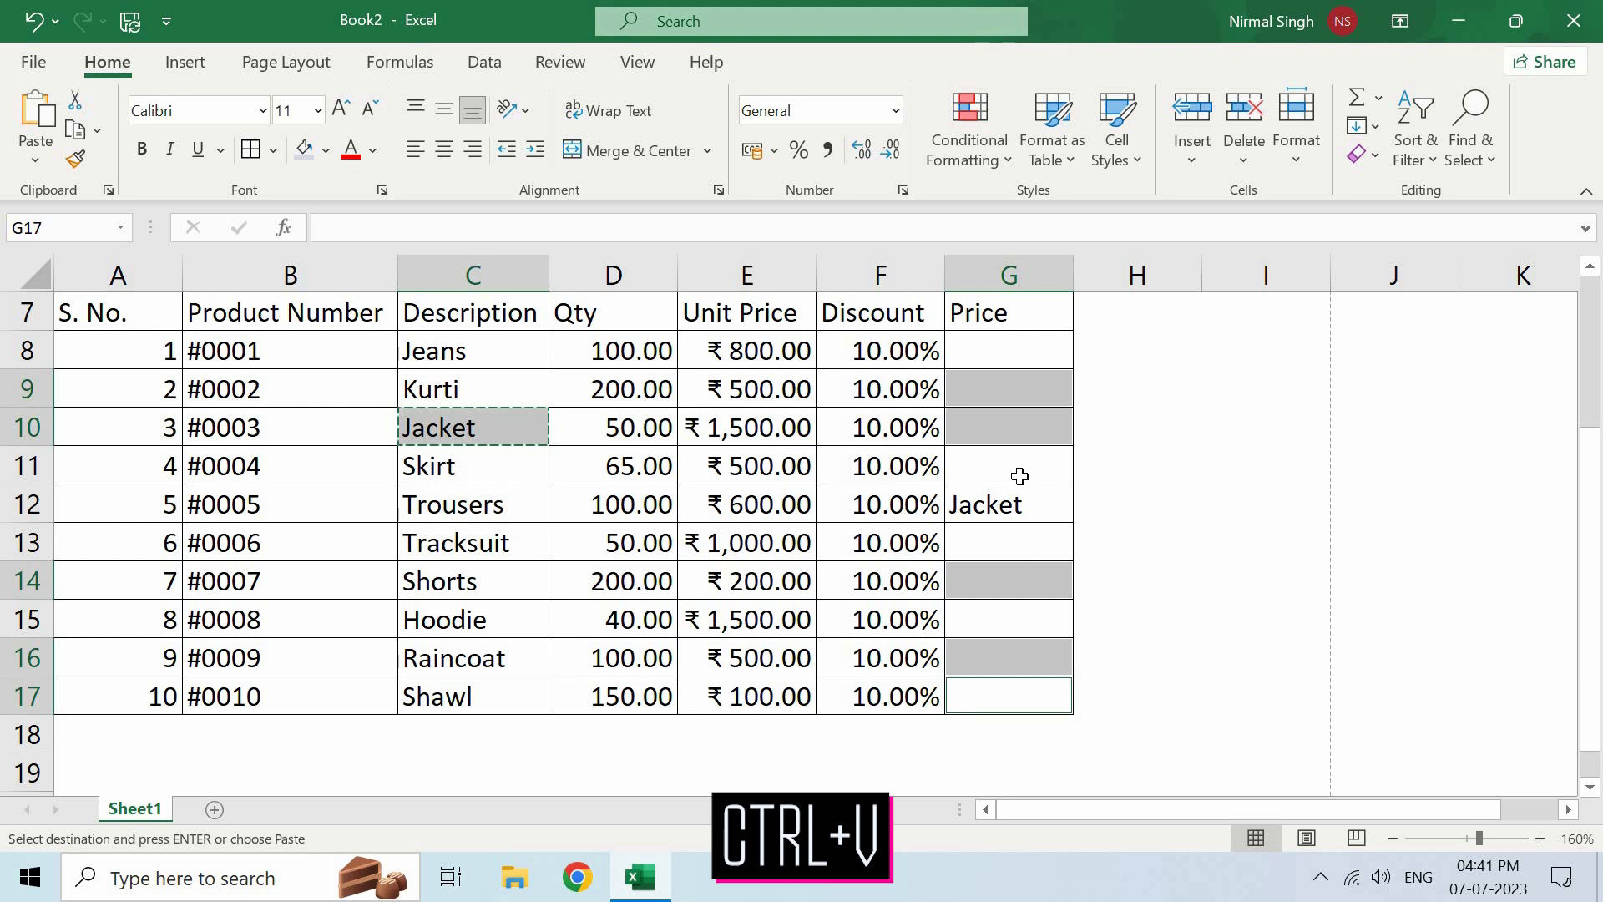
key(ctrl+v)
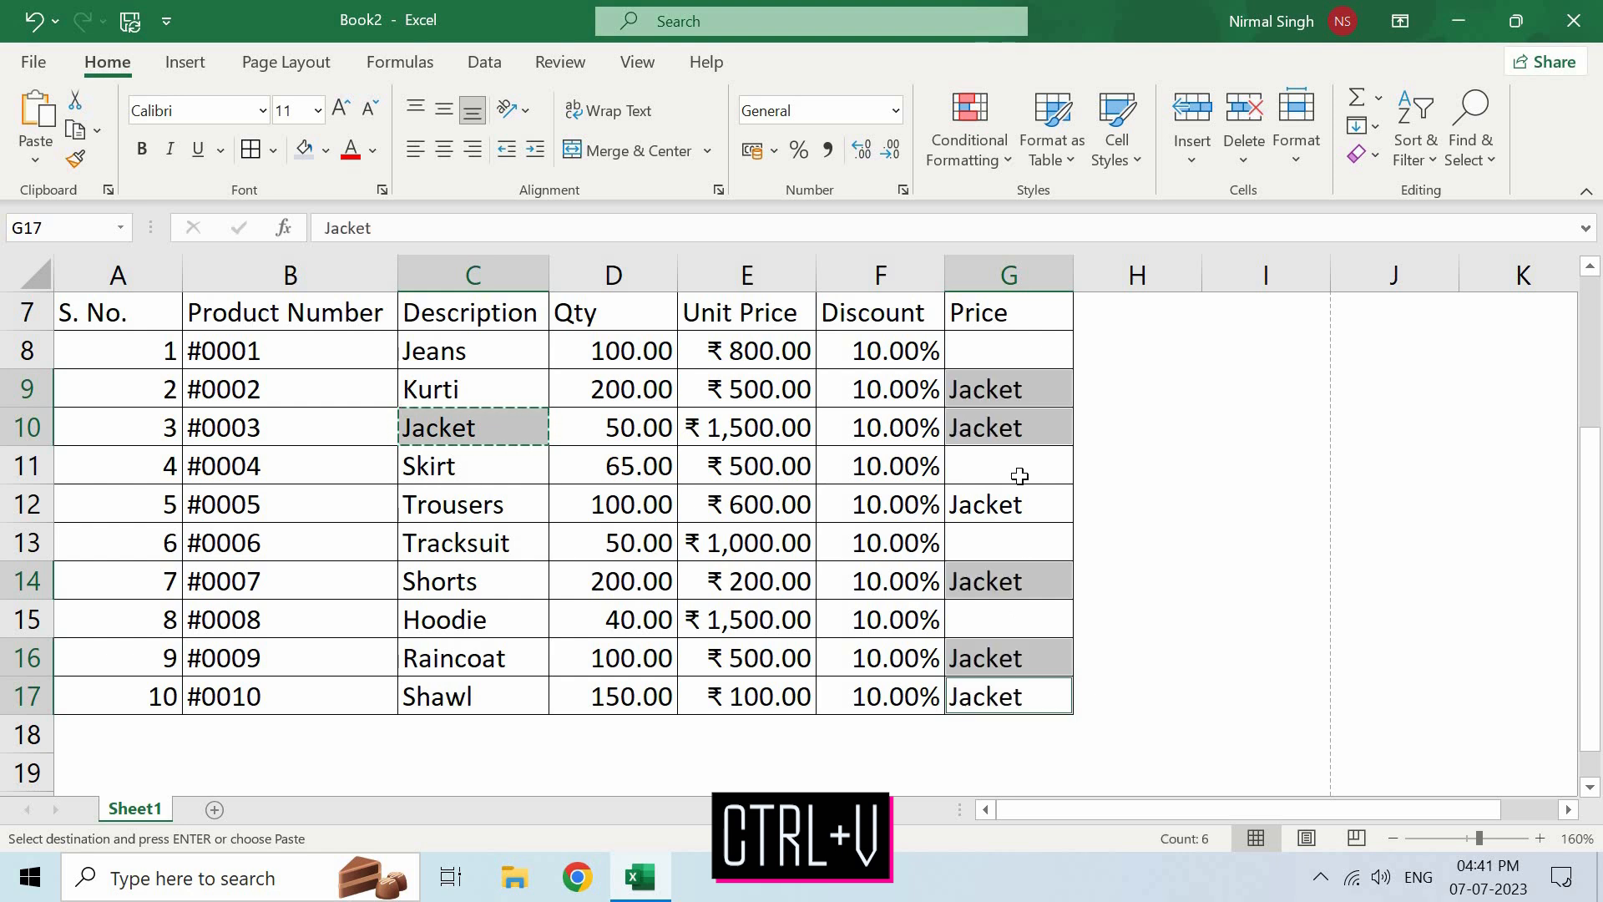
Copy the Skirt description in C11 to the clipboard and move the active cell through the neighbouring item cells.
click(478, 468)
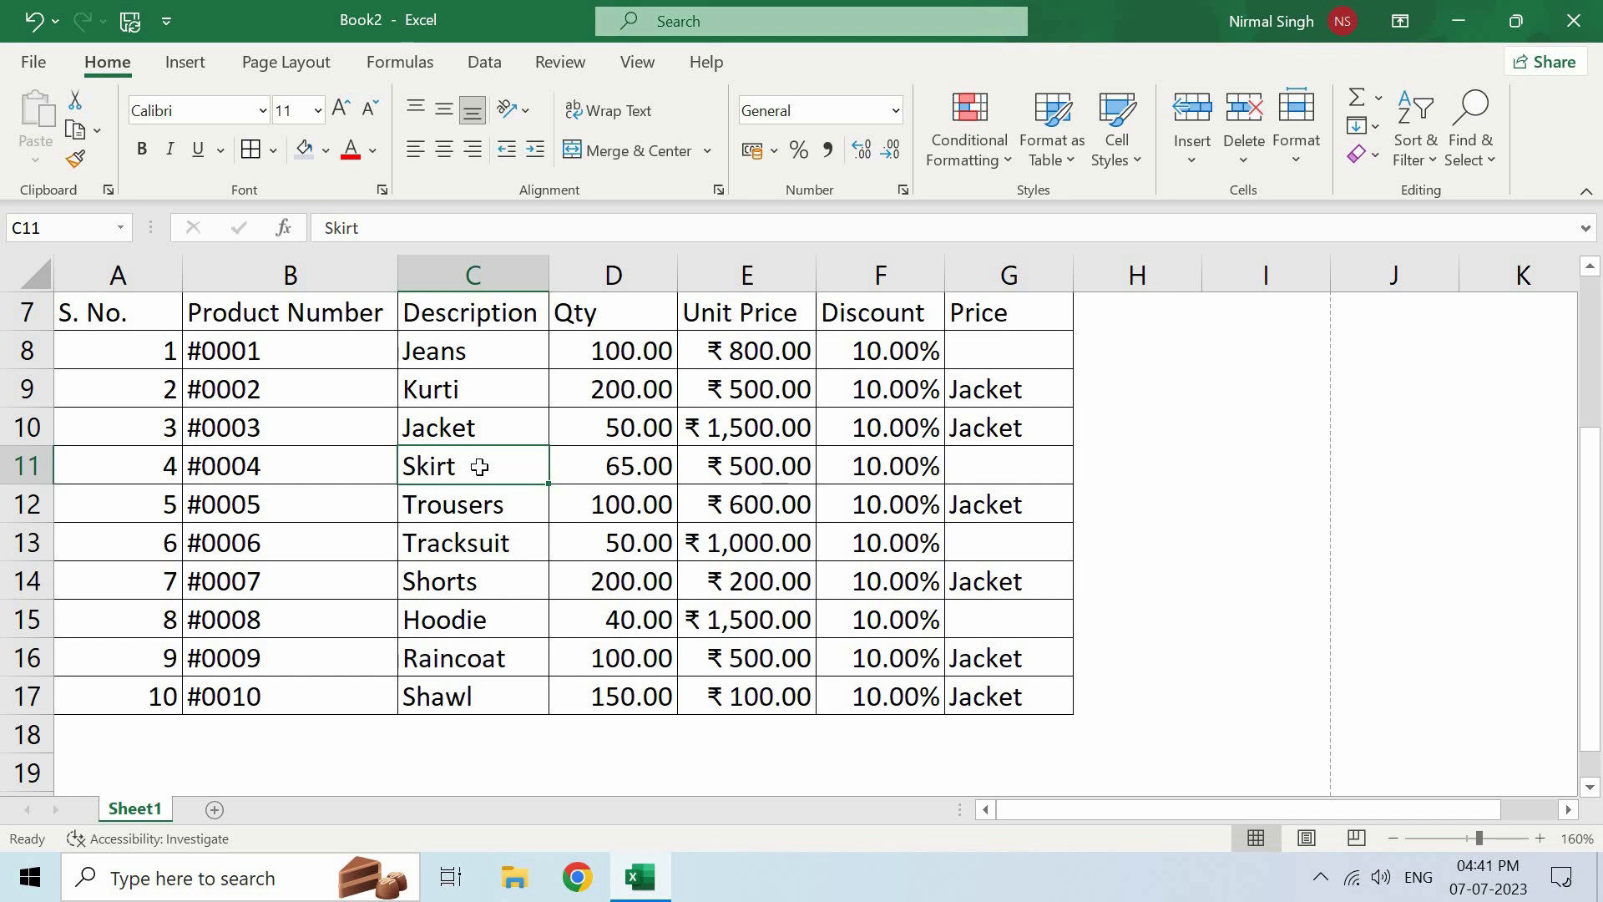
key(ctrl+c)
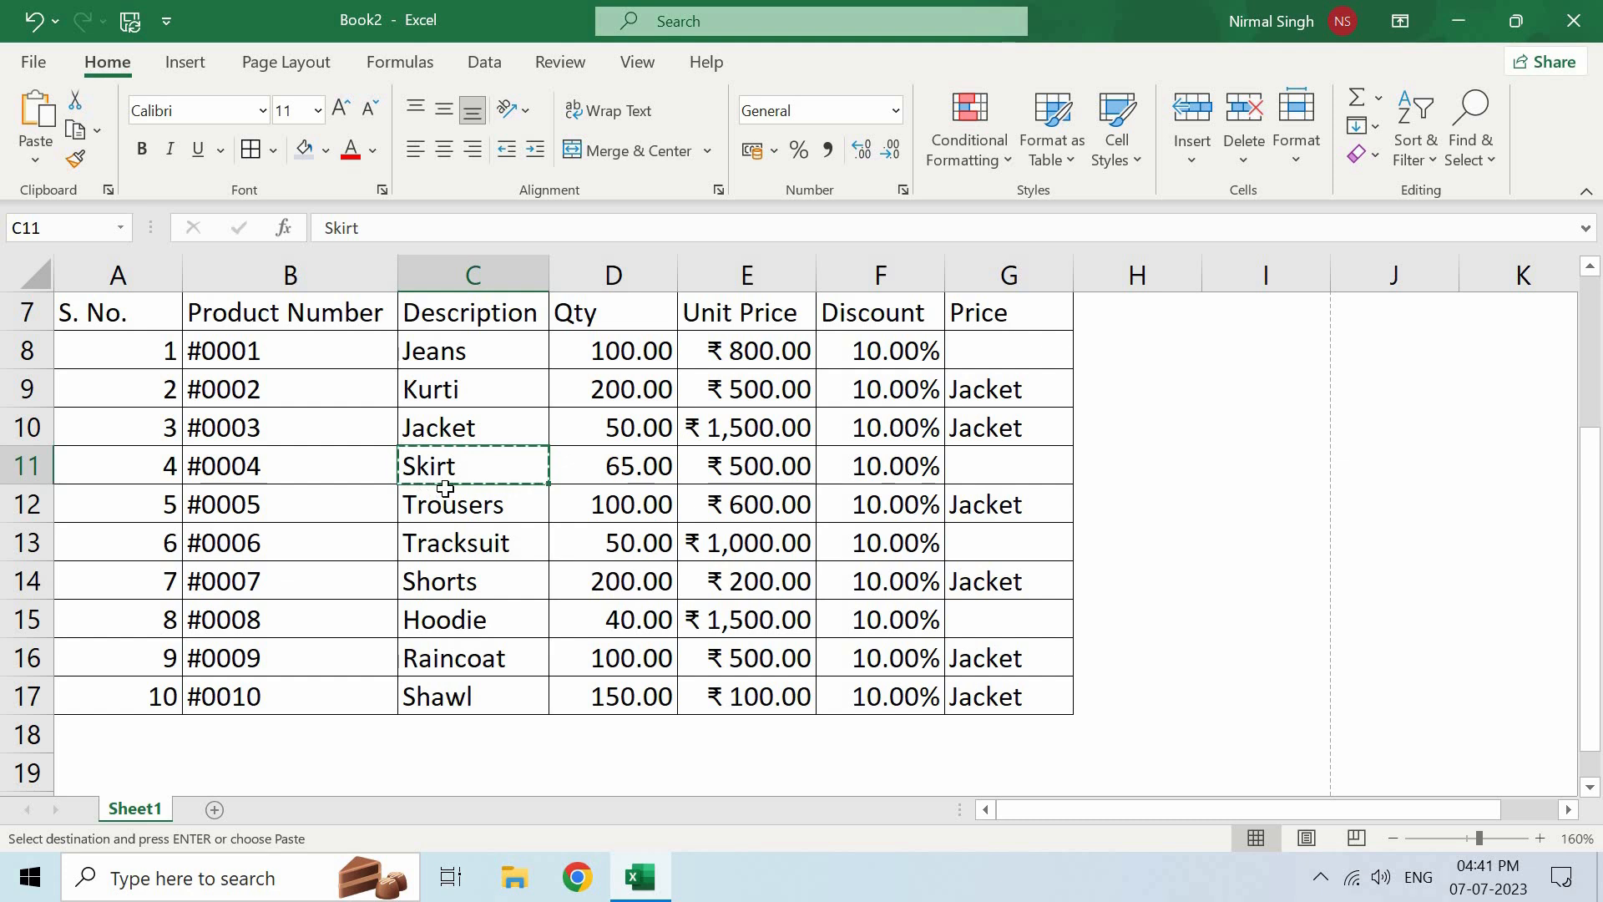
click(513, 511)
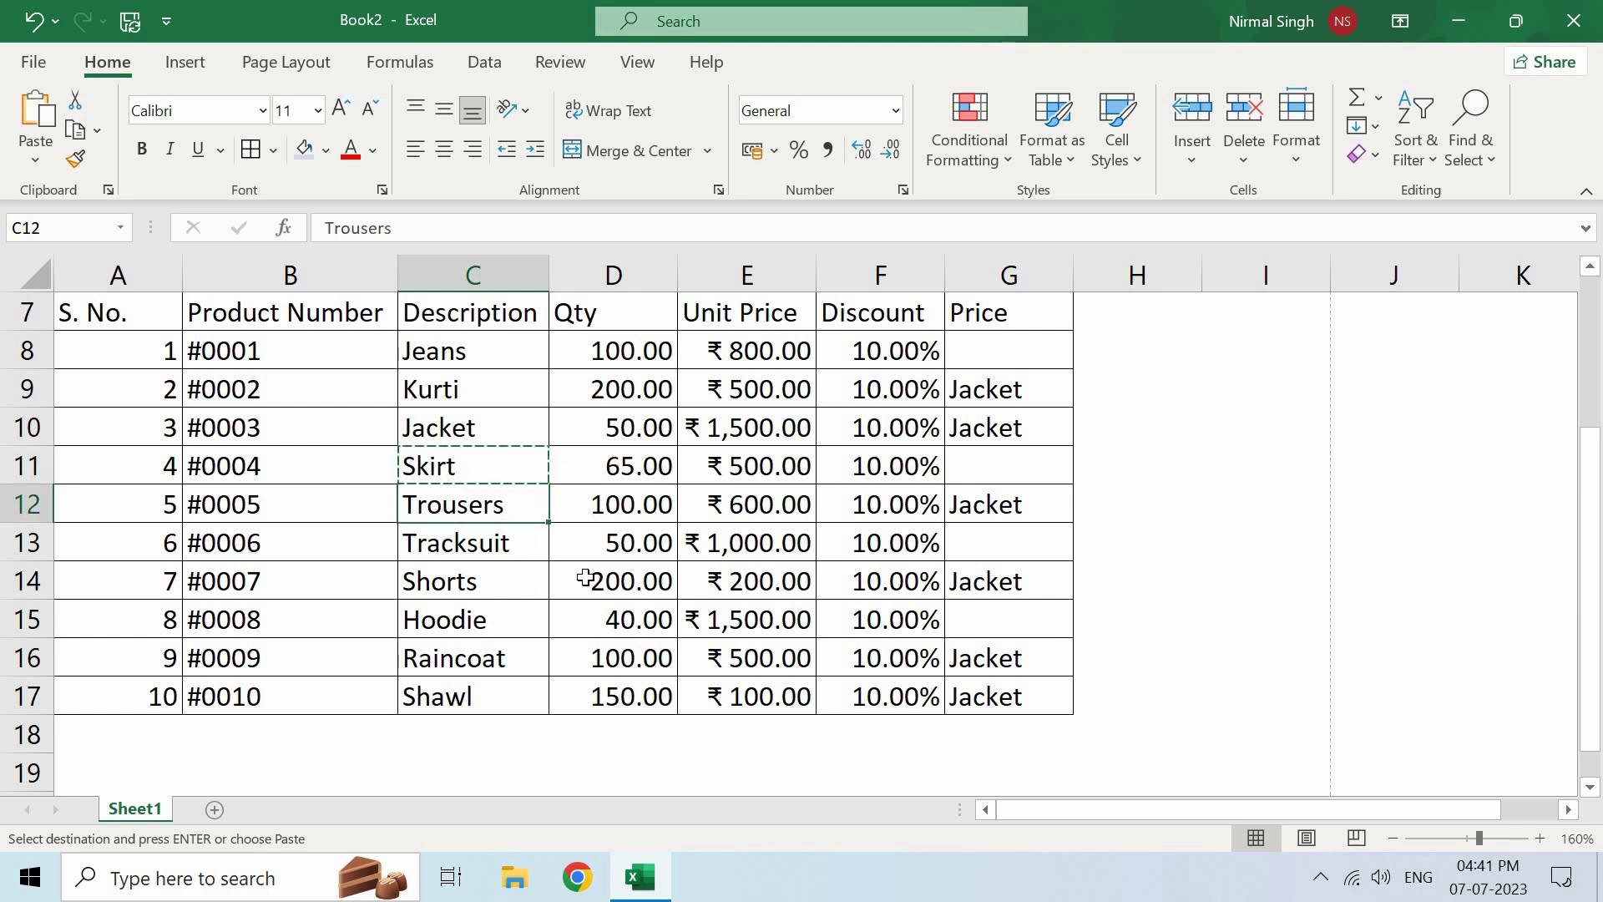
key(Down)
key(Down)
key(Right)
key(Up)
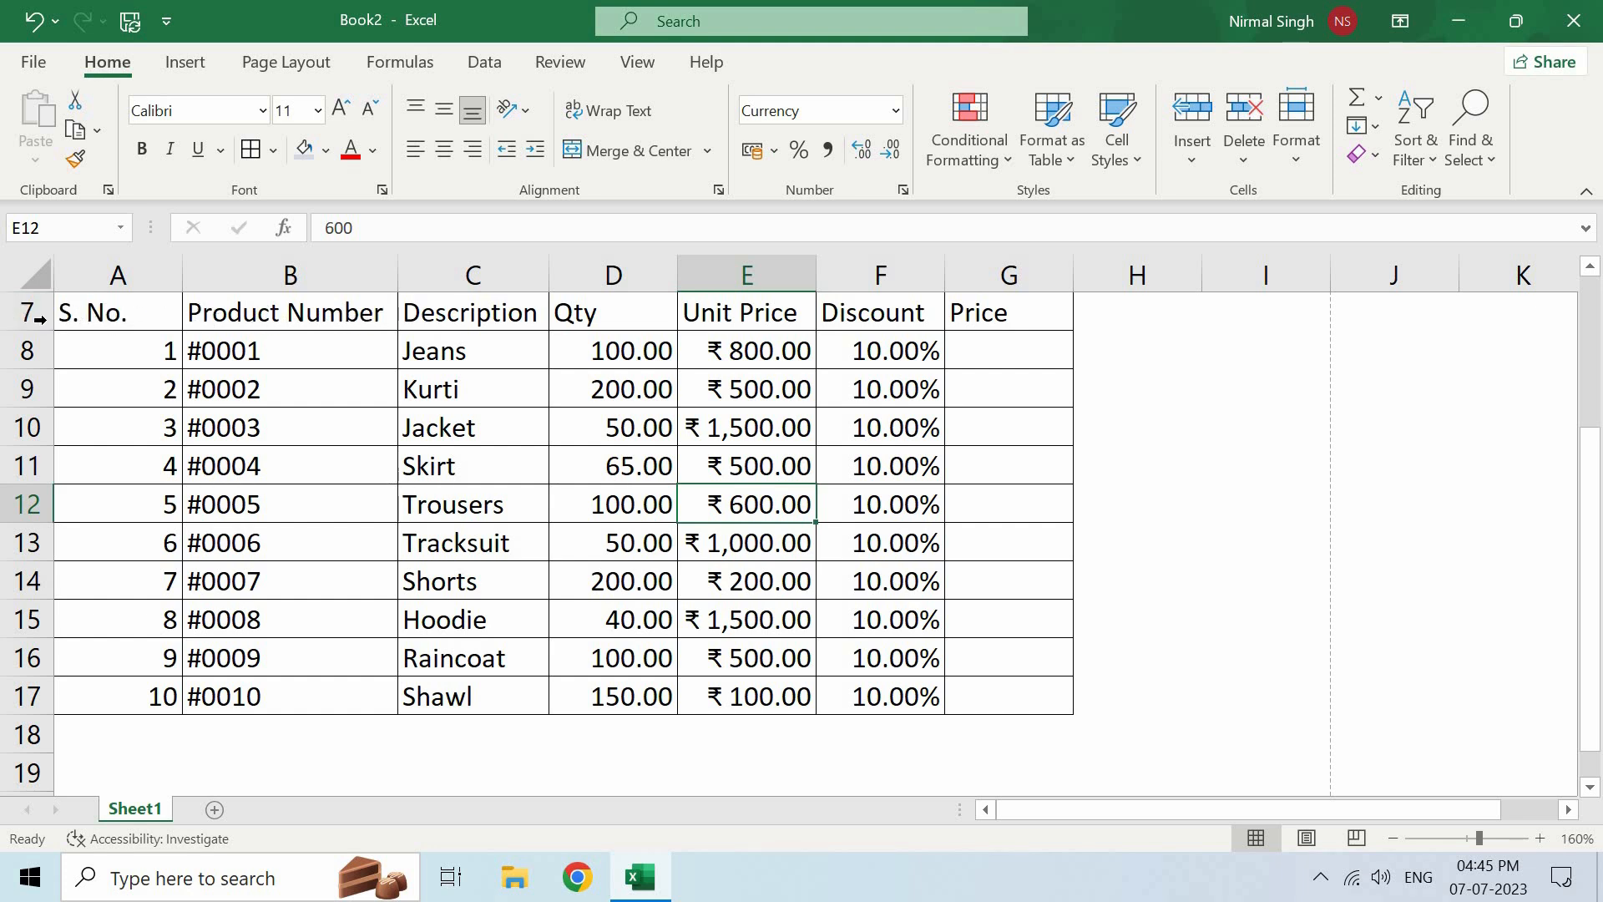
Select the item table's header cells from S. No. to Price, A7:G7.
drag(28, 313, 362, 320)
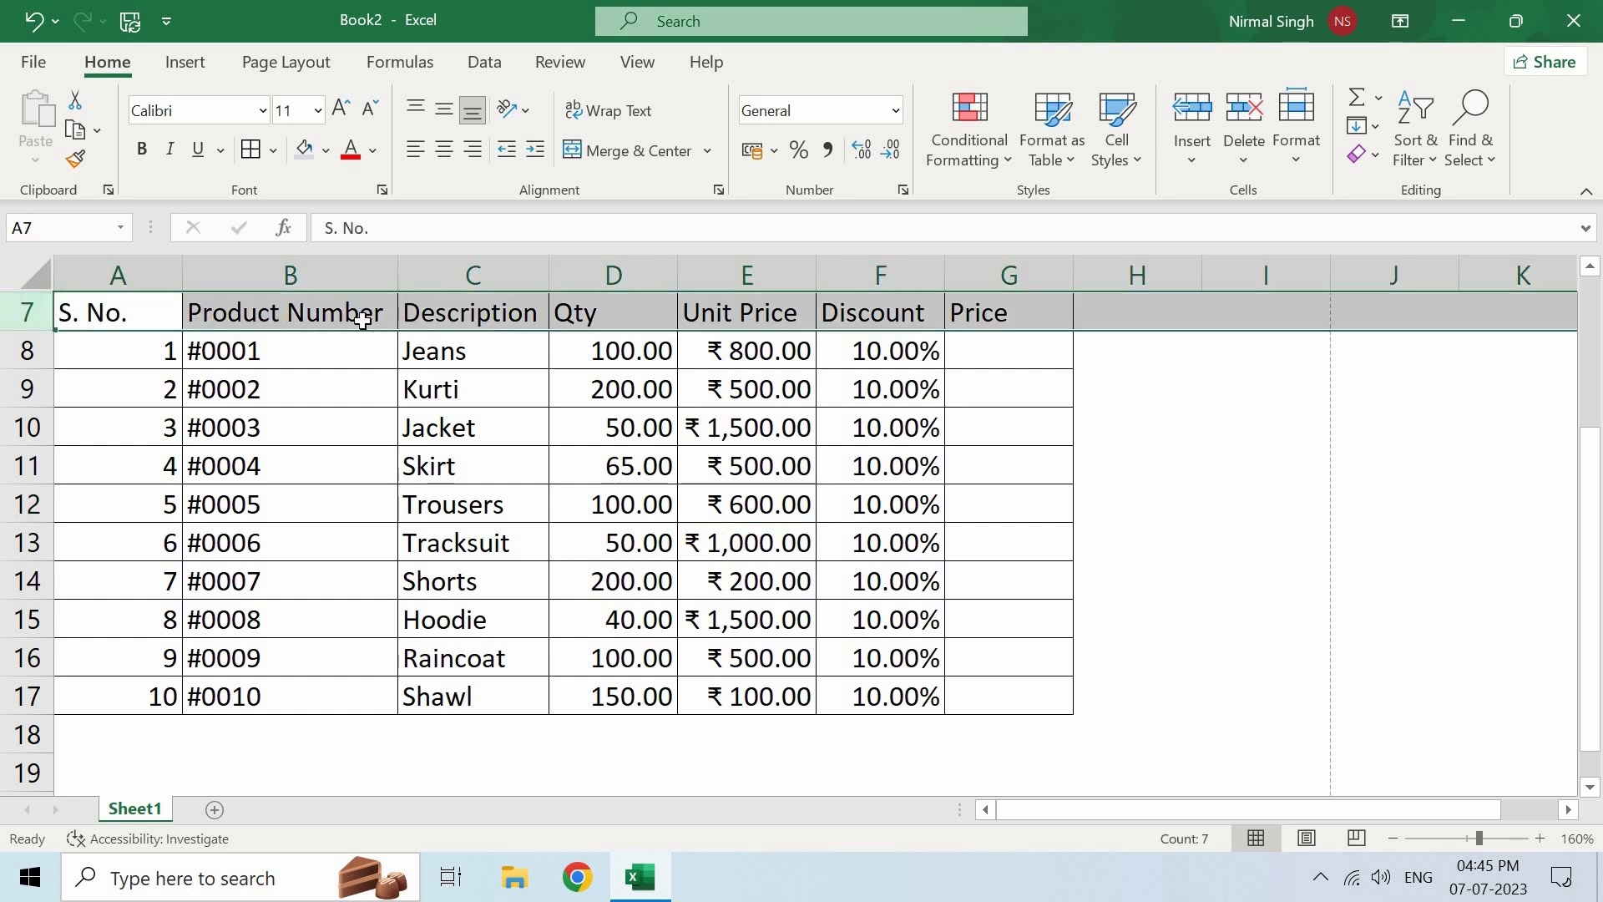
click(147, 315)
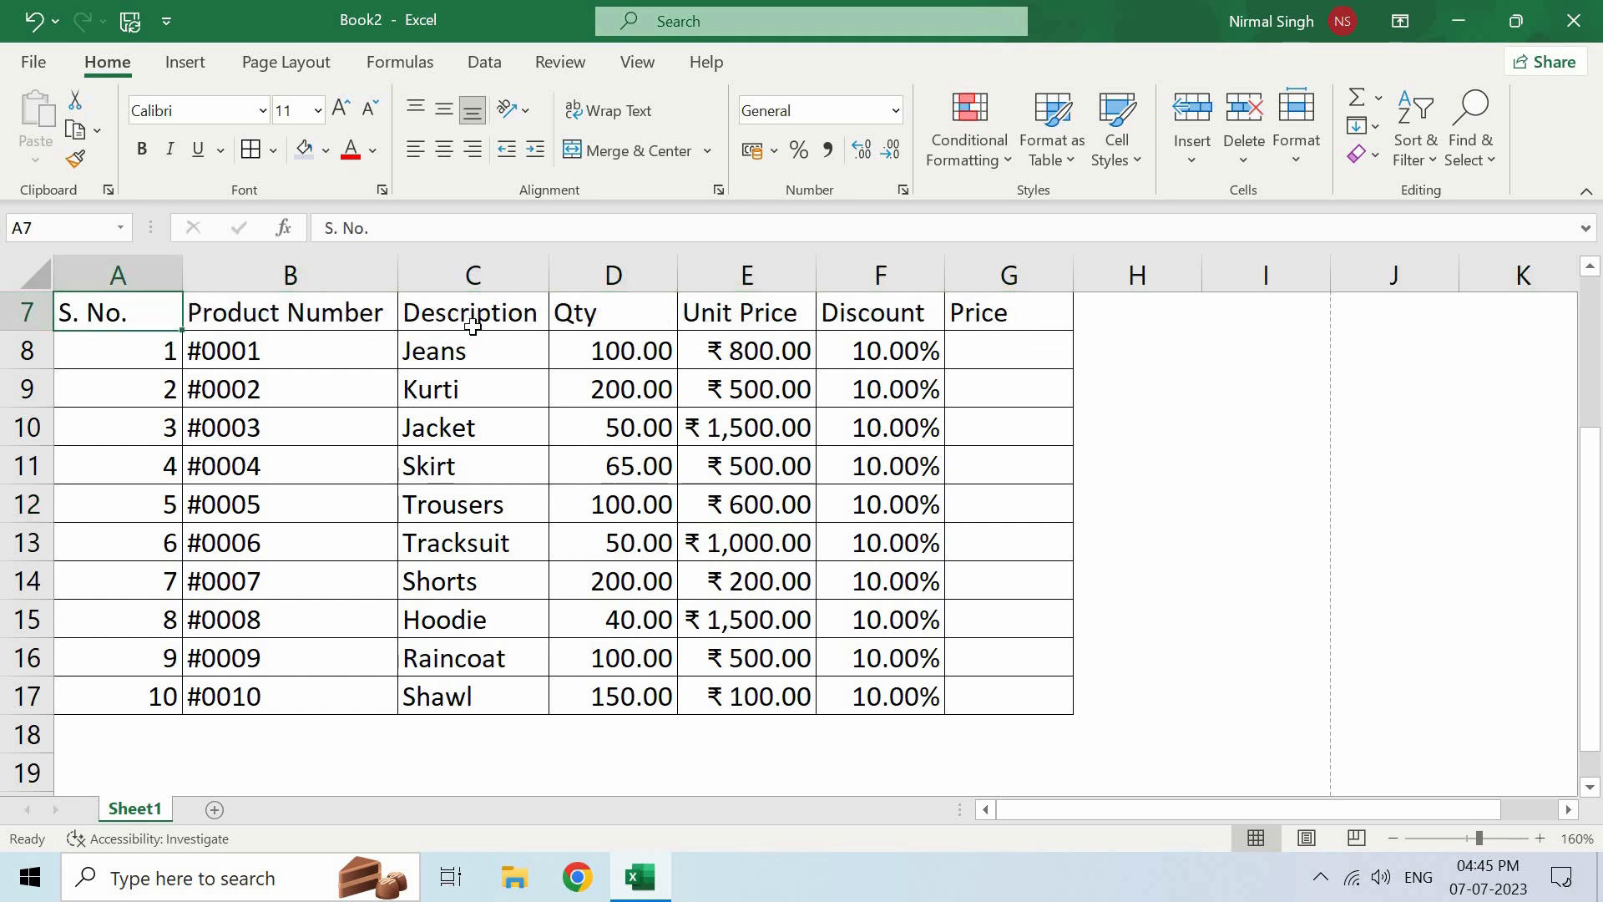
click(990, 318)
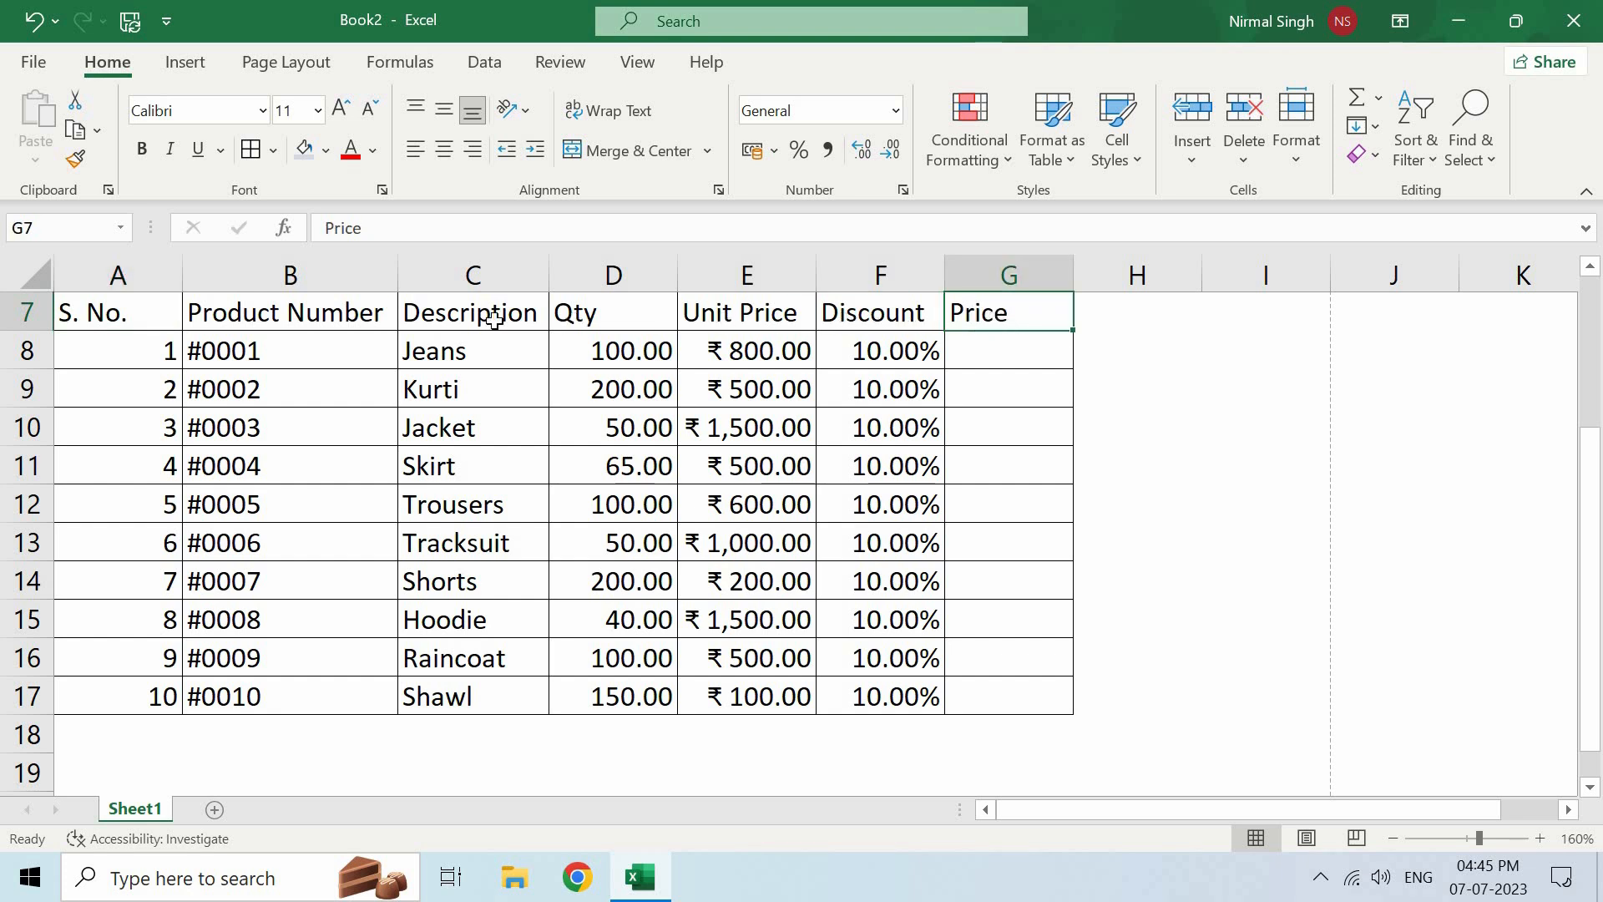
click(166, 314)
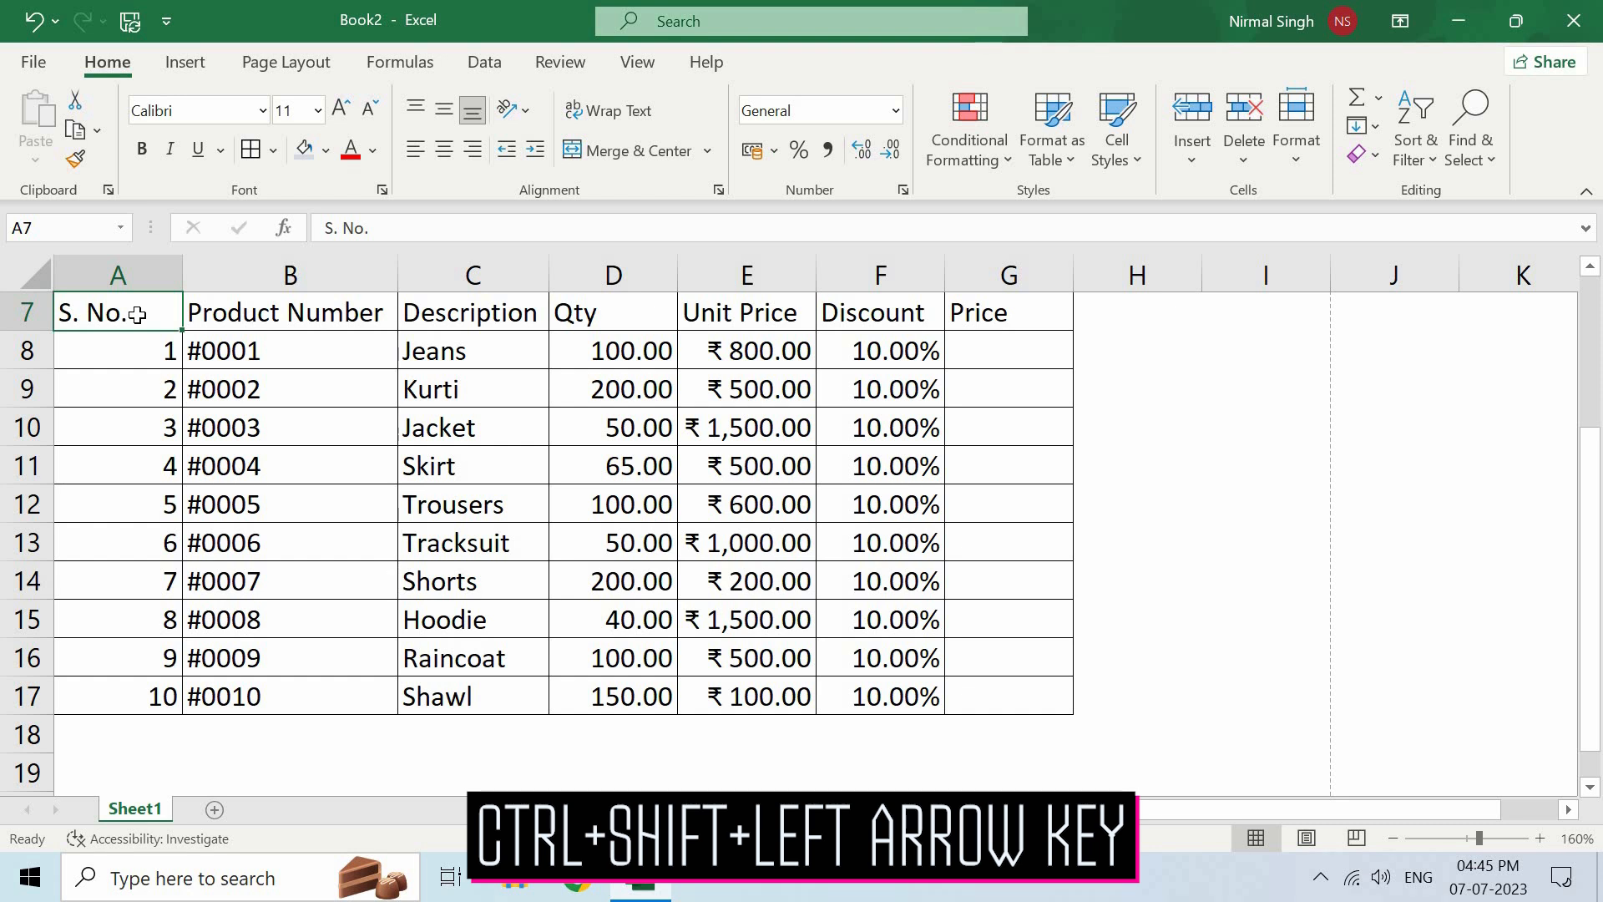
key(ctrl+shift+Right)
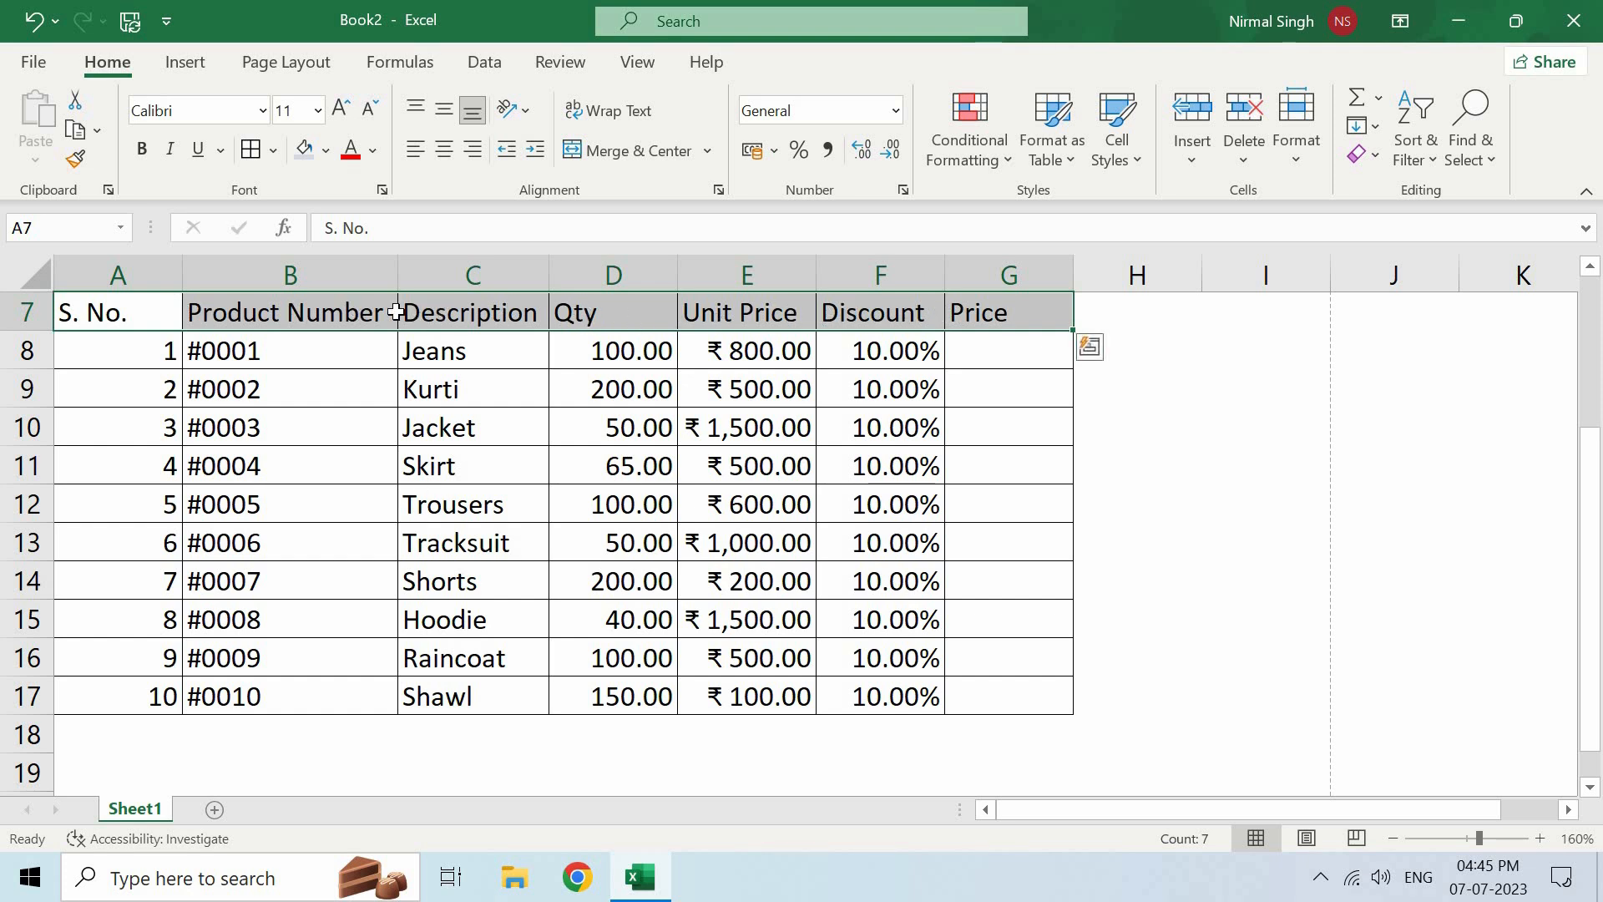
Select the whole item table A7:G17, extending the selection from the S. No. header.
click(165, 310)
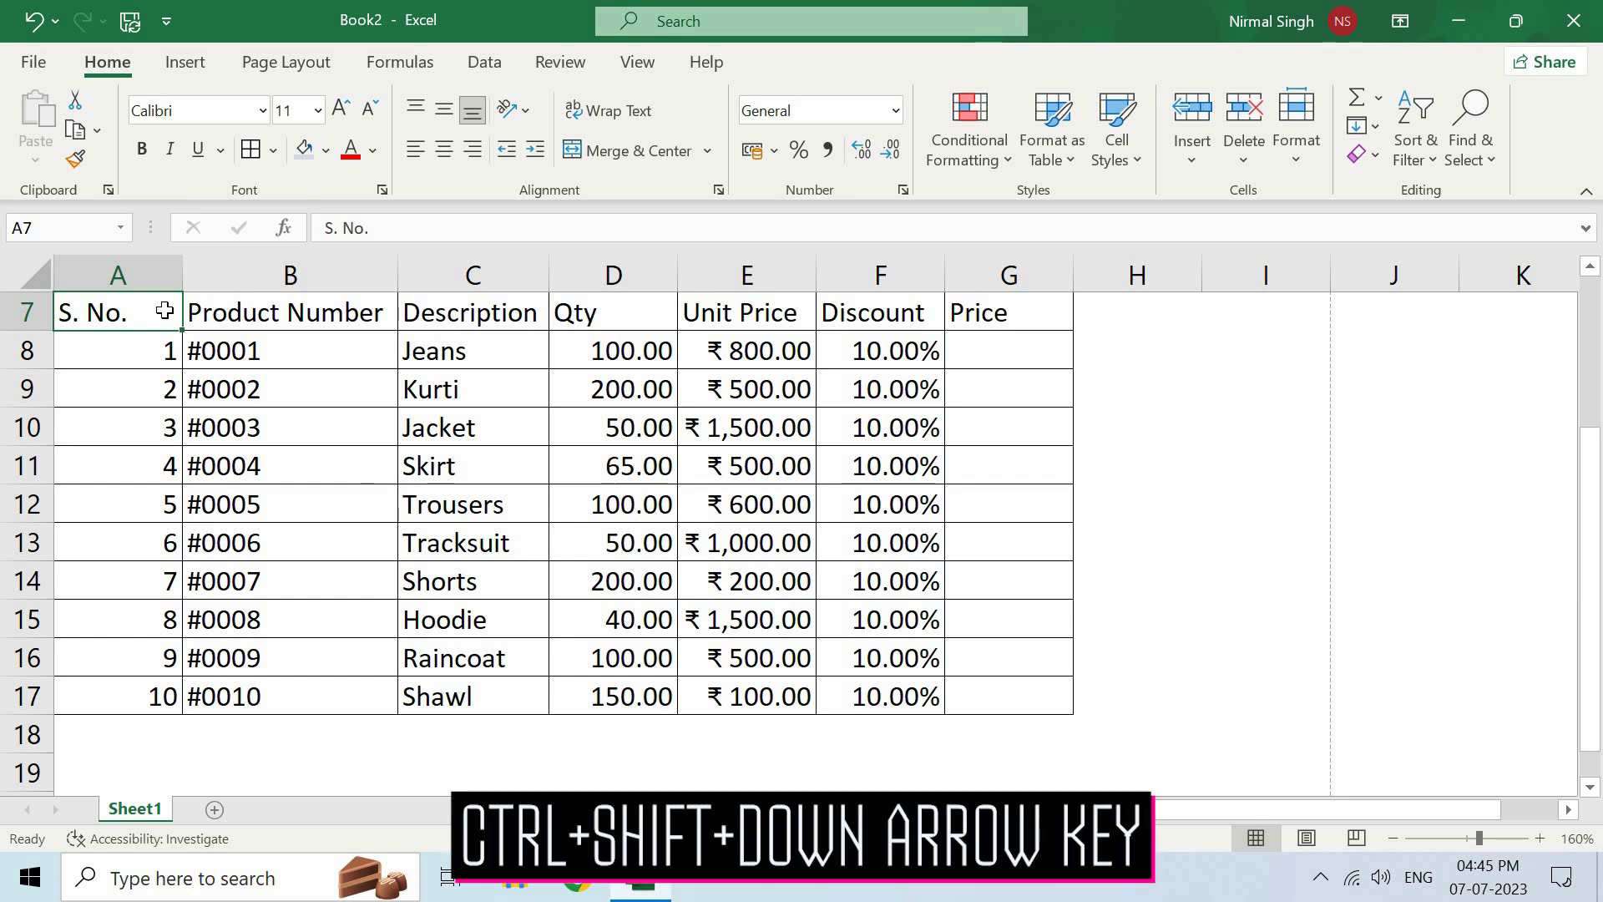
key(ctrl+shift+Down)
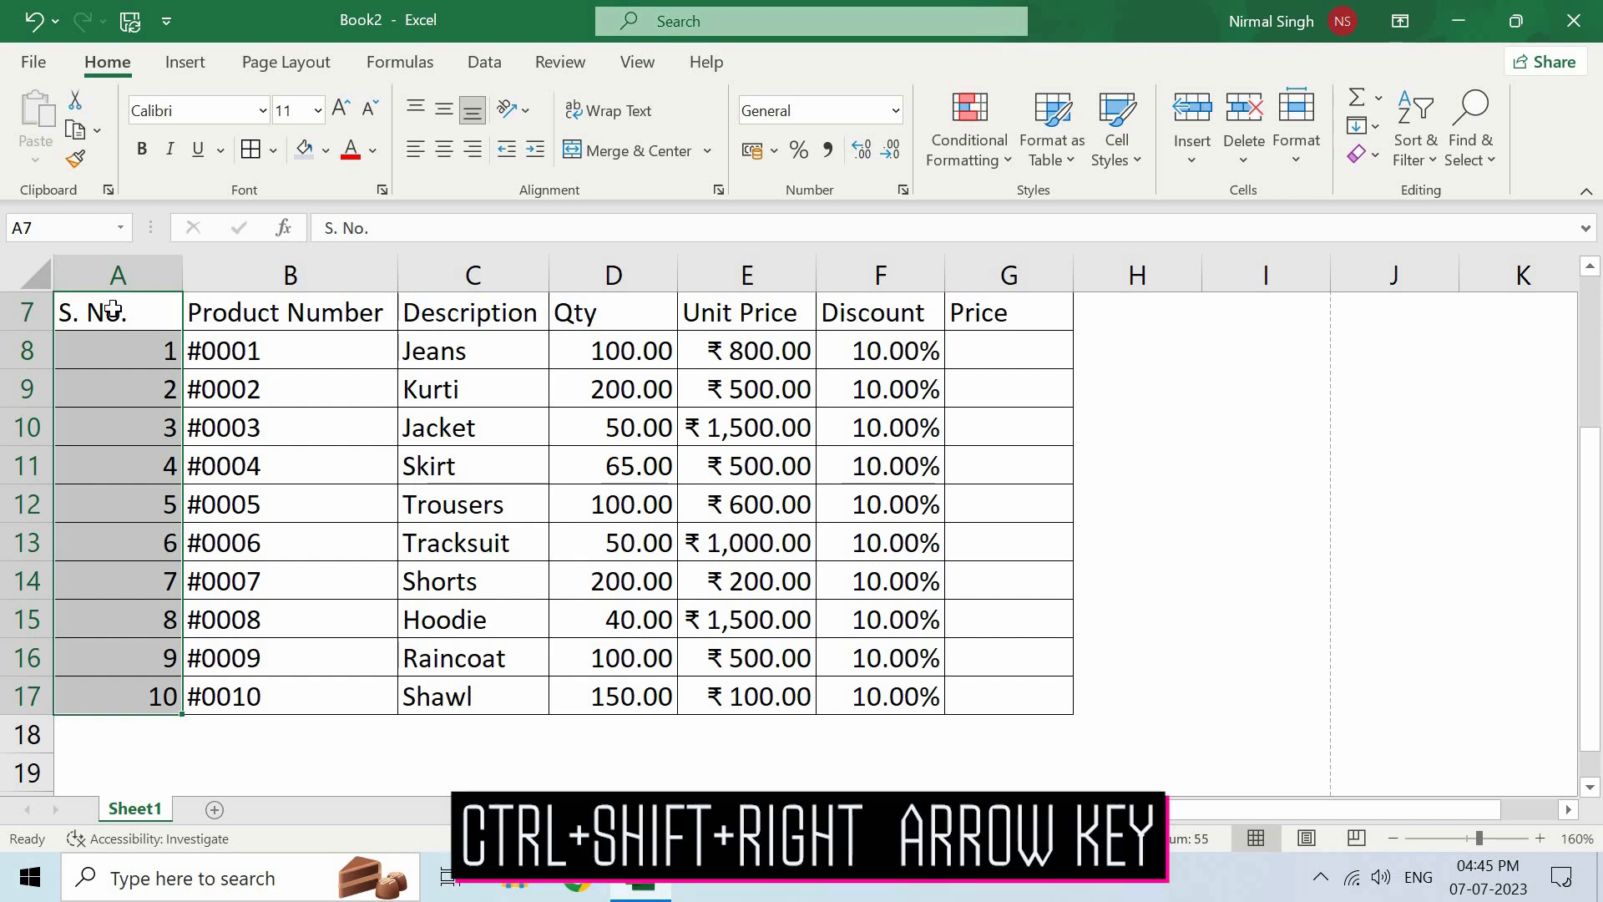
key(ctrl+shift+Right)
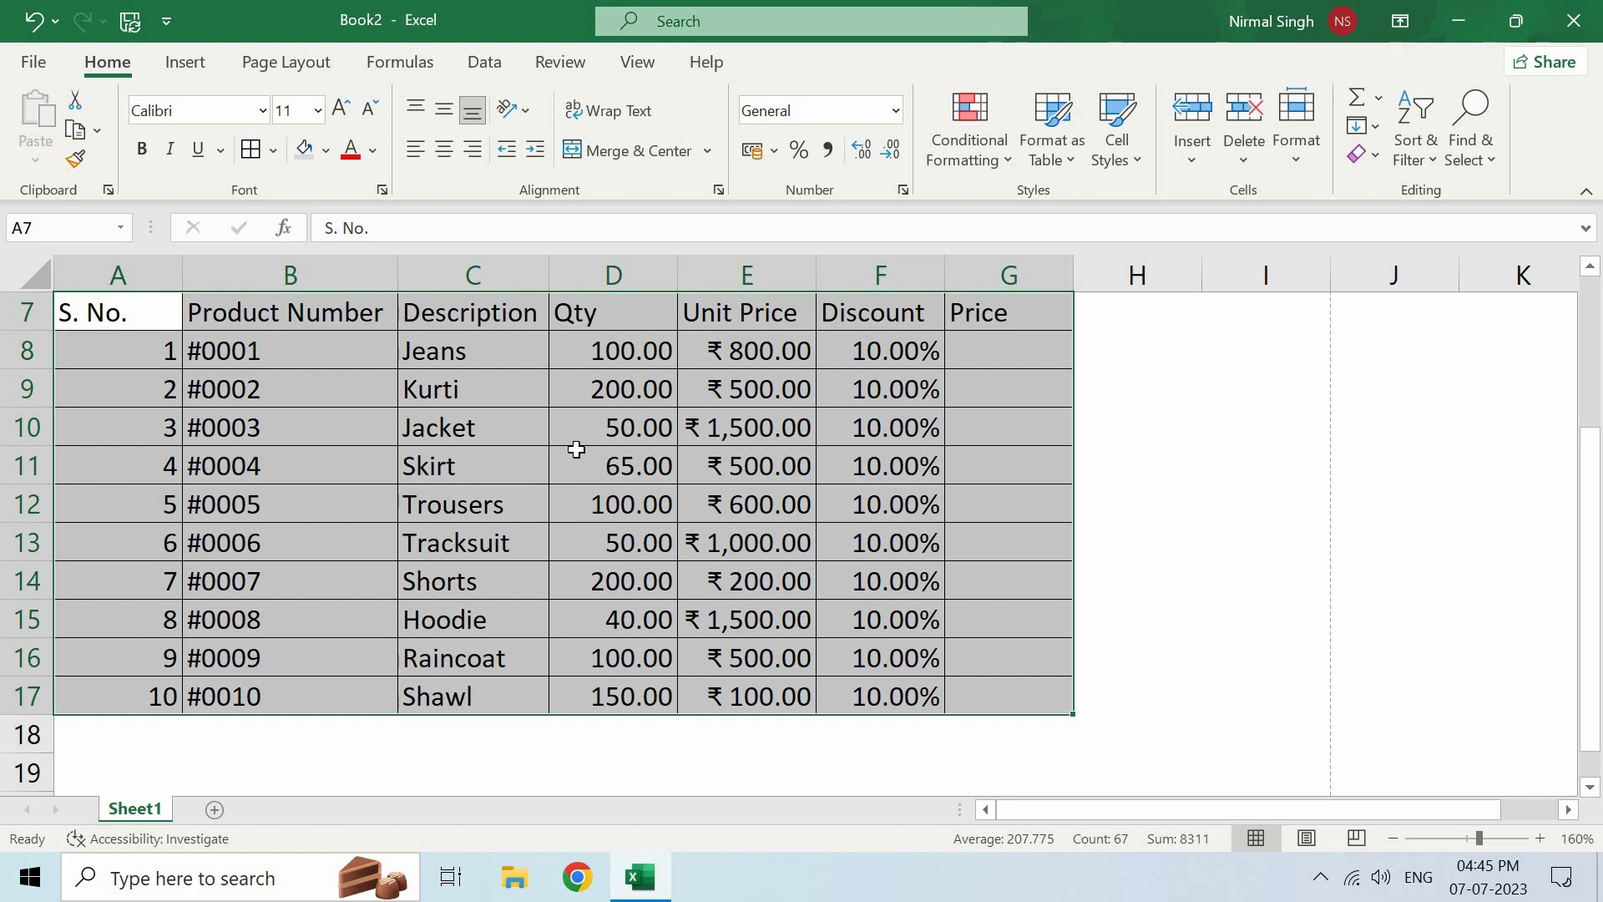
Copy the item table A7:G17 to the clipboard, cancel the copy and deselect the range.
key(ctrl+c)
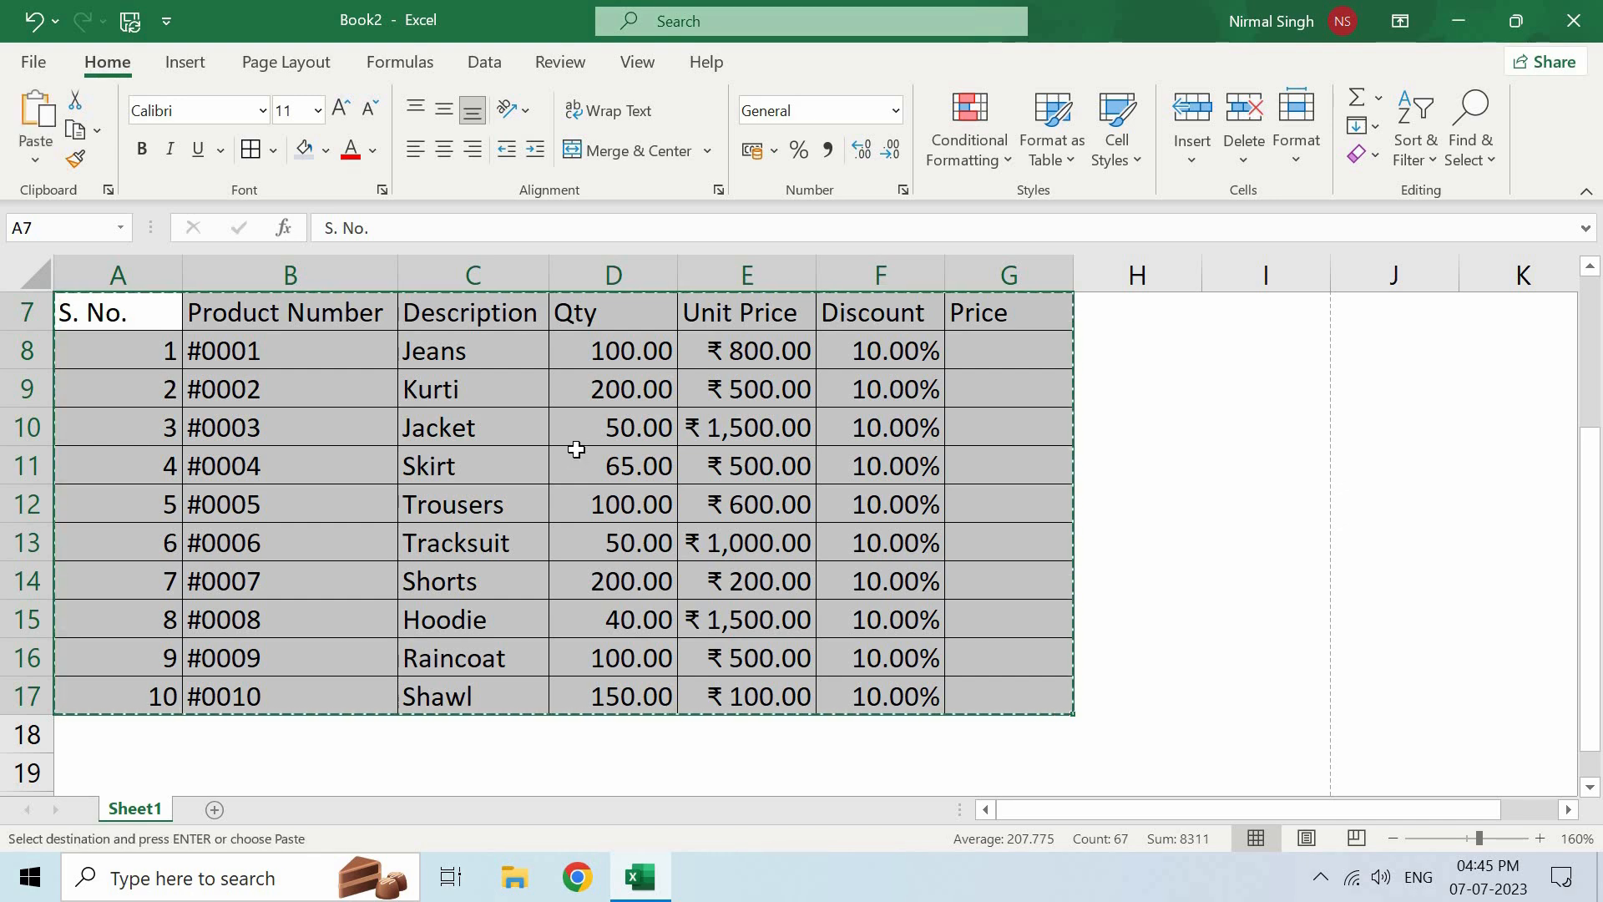
key(Escape)
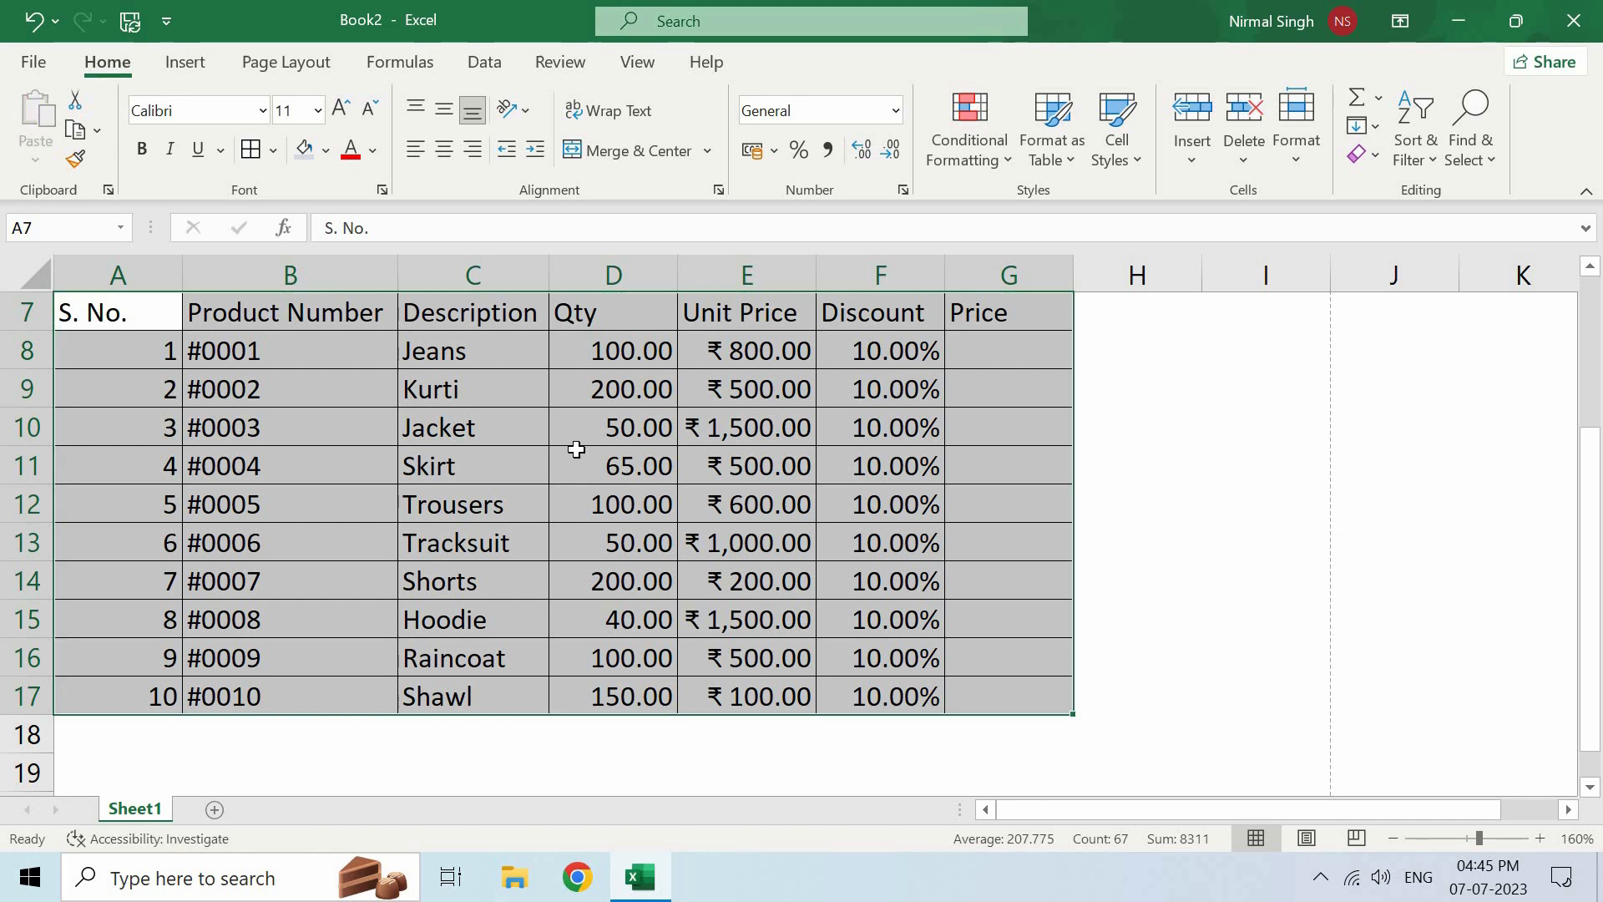
click(561, 453)
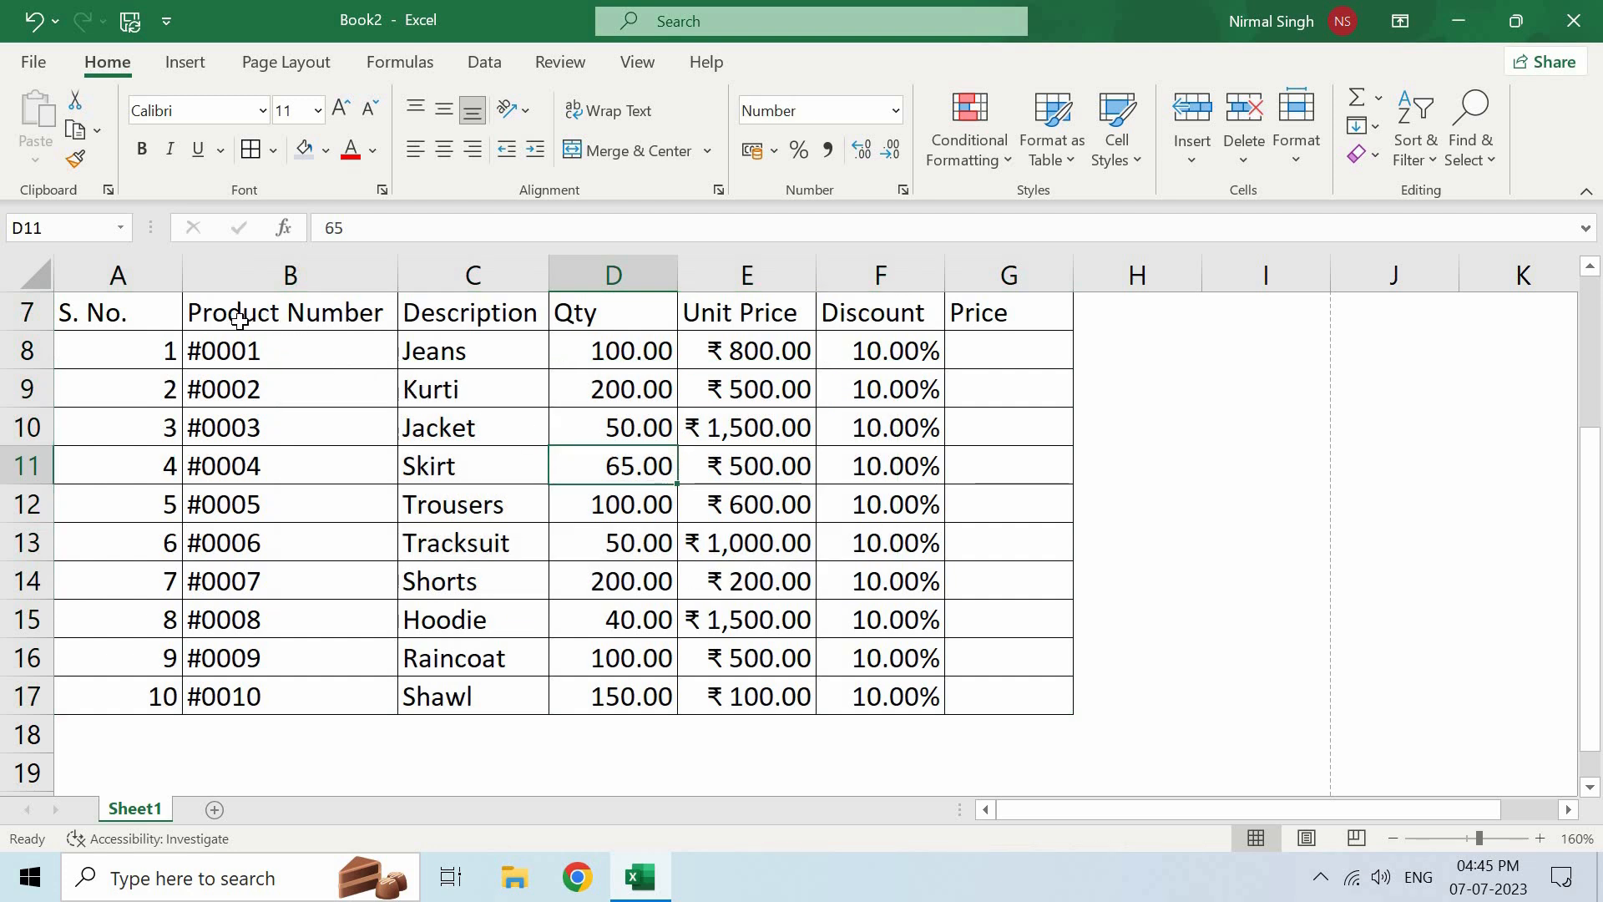
Jump the active cell from the S. No. header A7 to G7 and back, and down to A17 and back.
click(164, 310)
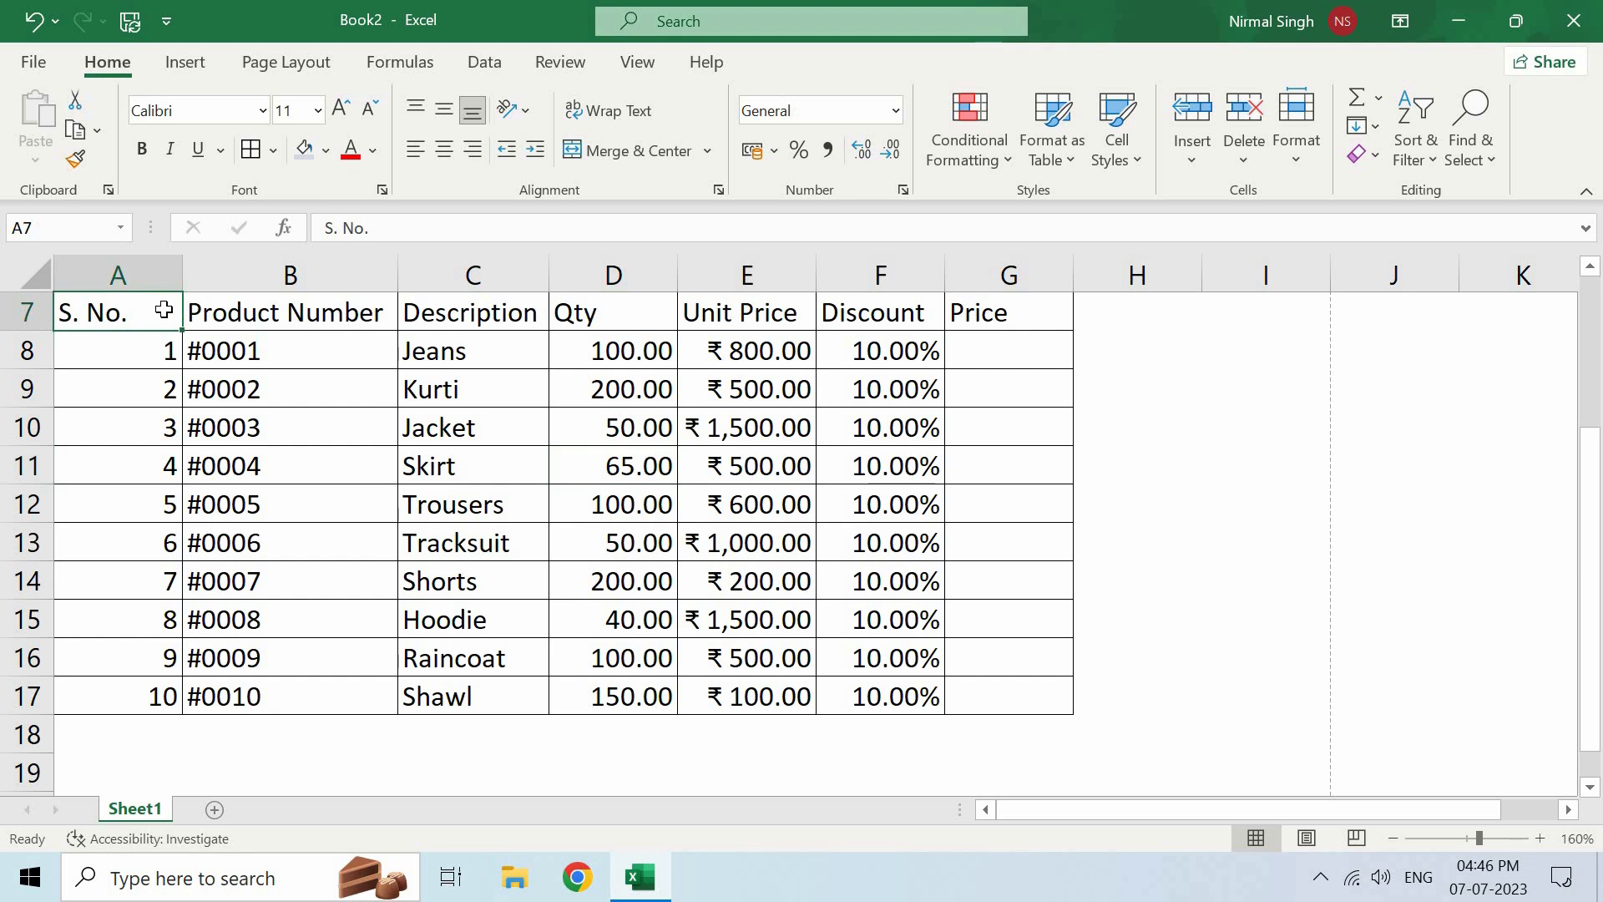
click(991, 312)
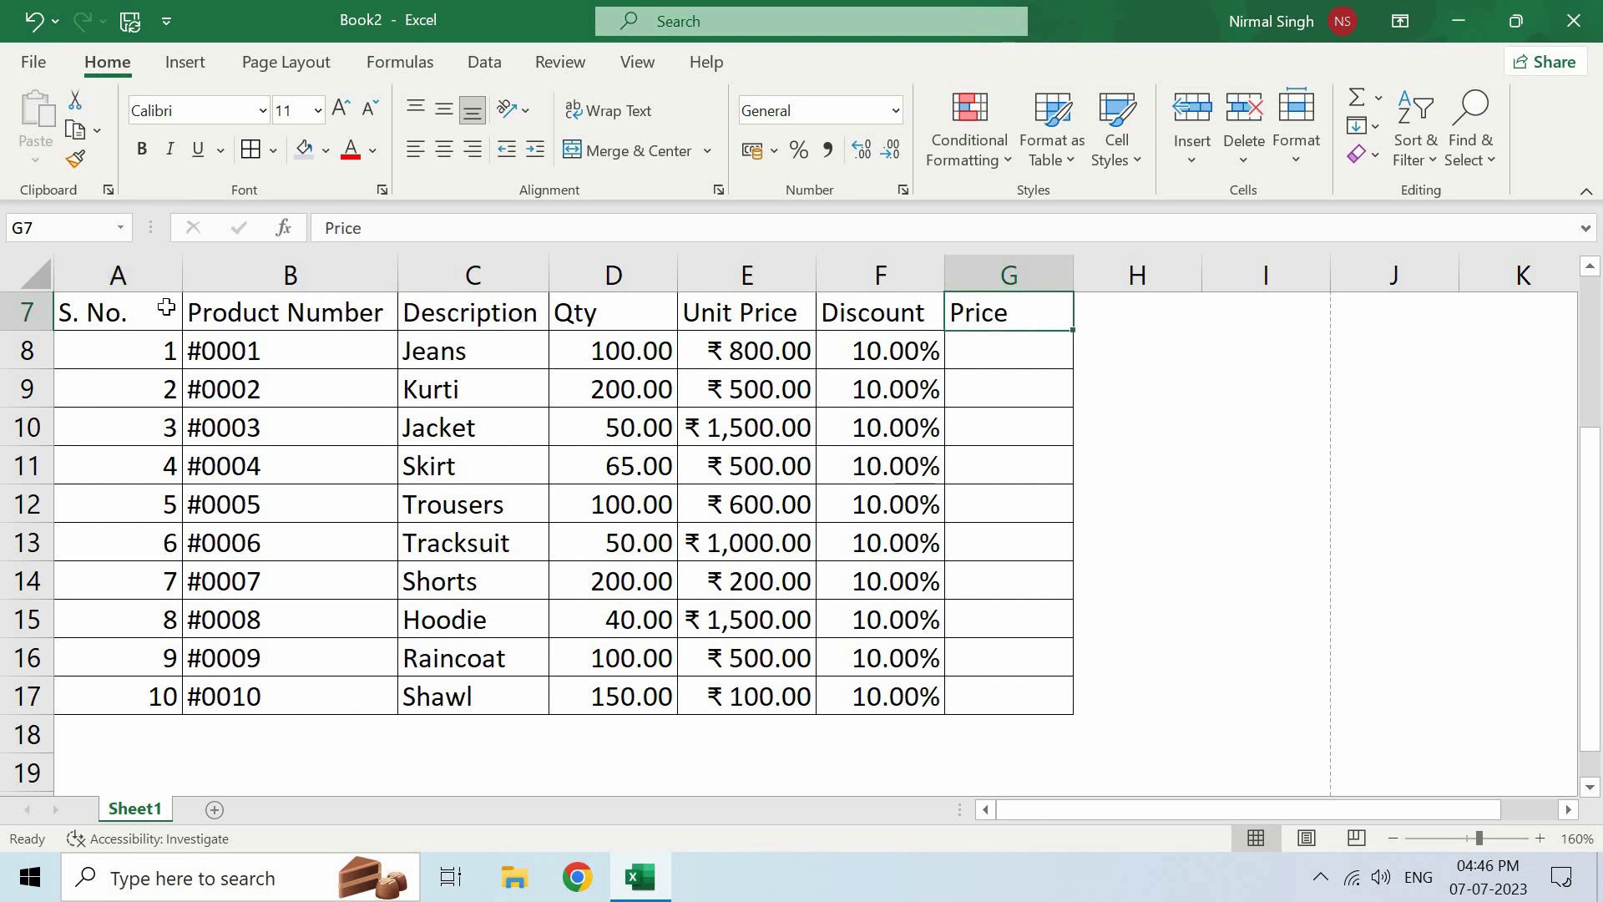
click(143, 319)
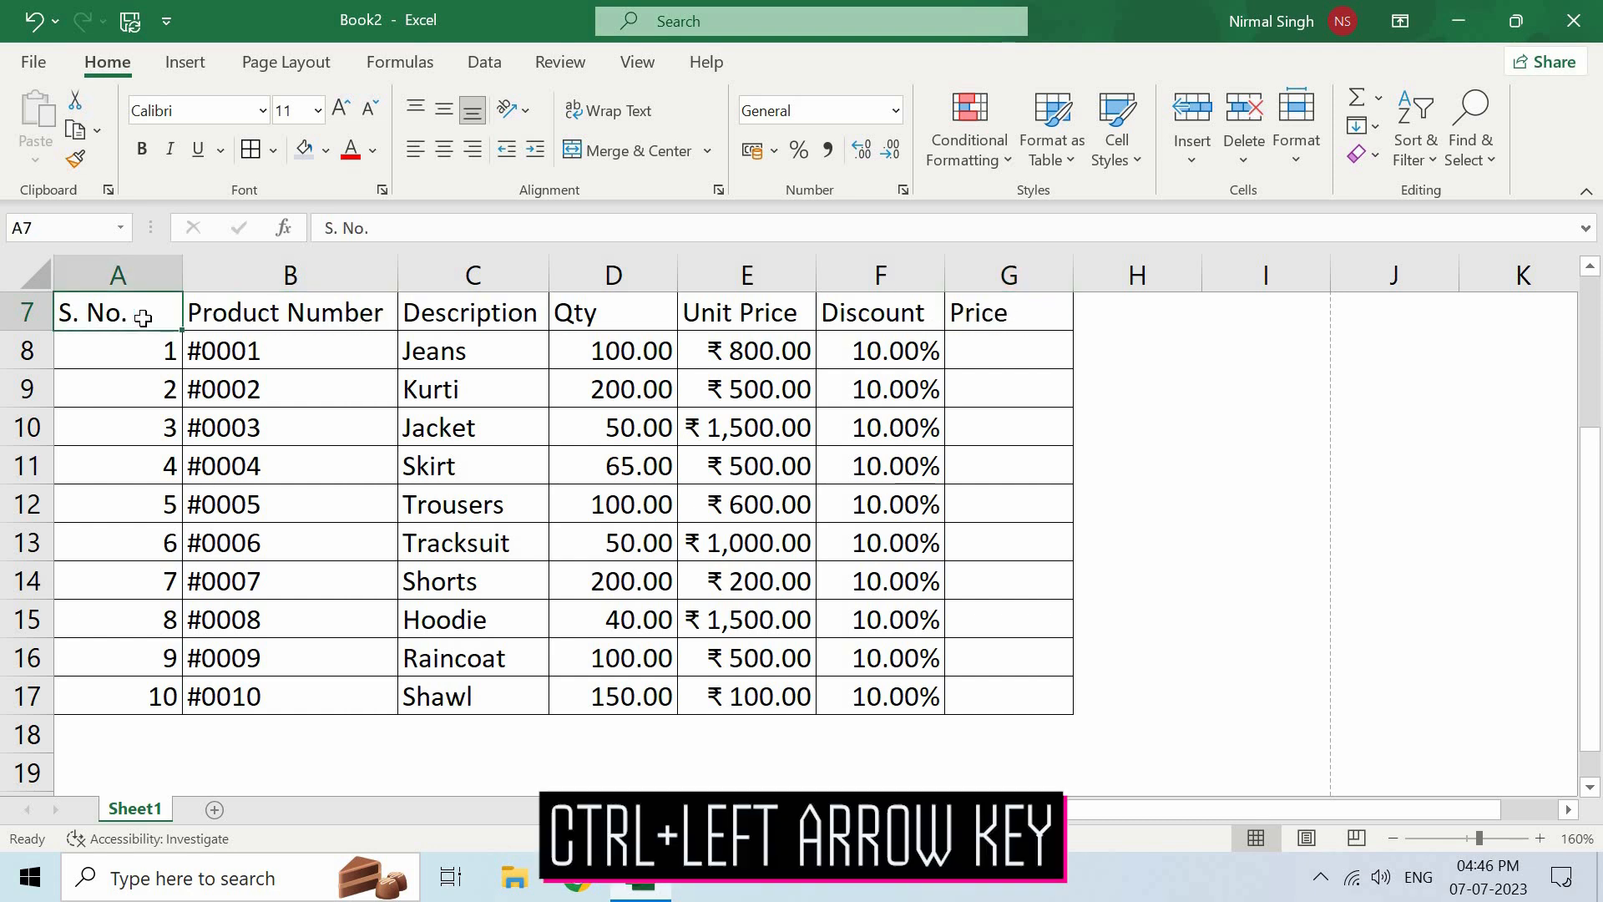
key(ctrl+Right)
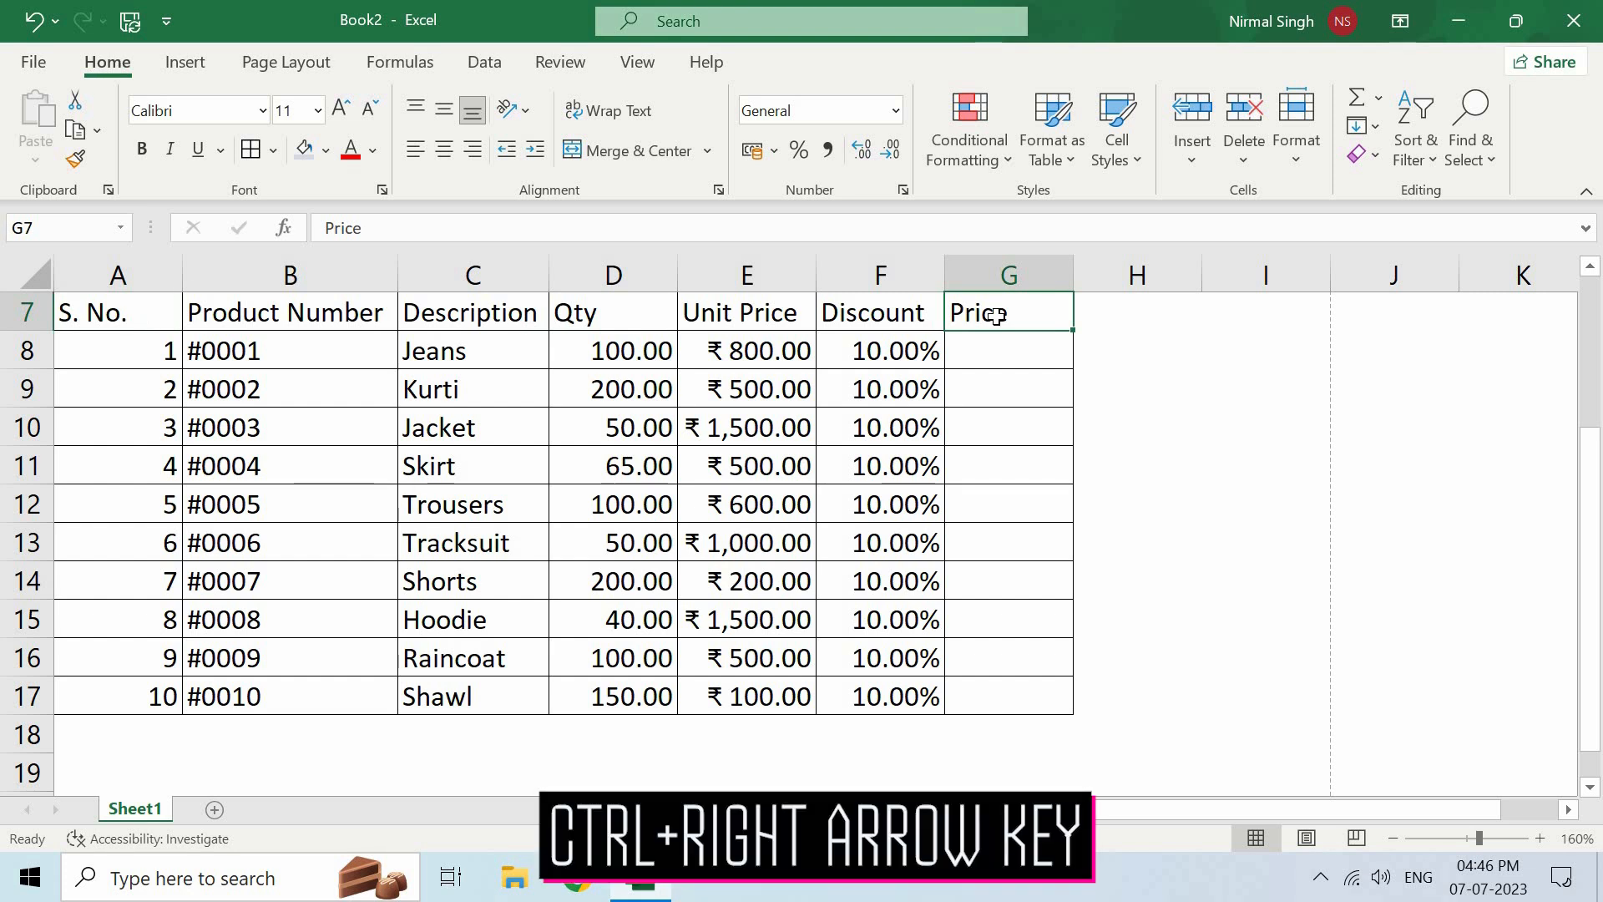
key(ctrl+Left)
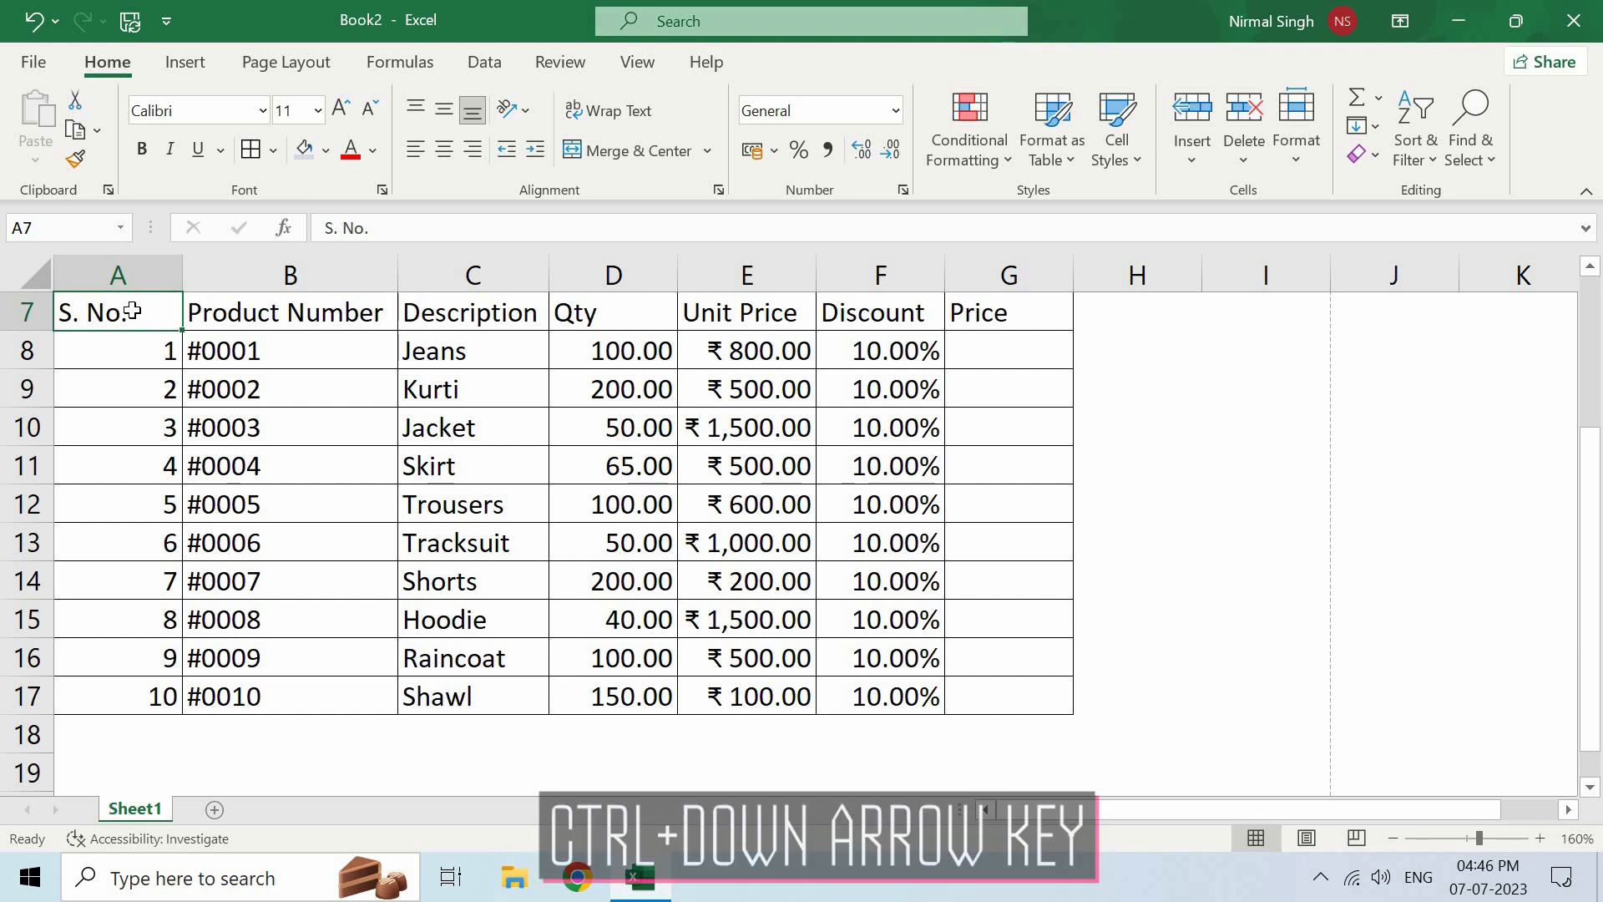
key(ctrl+Down)
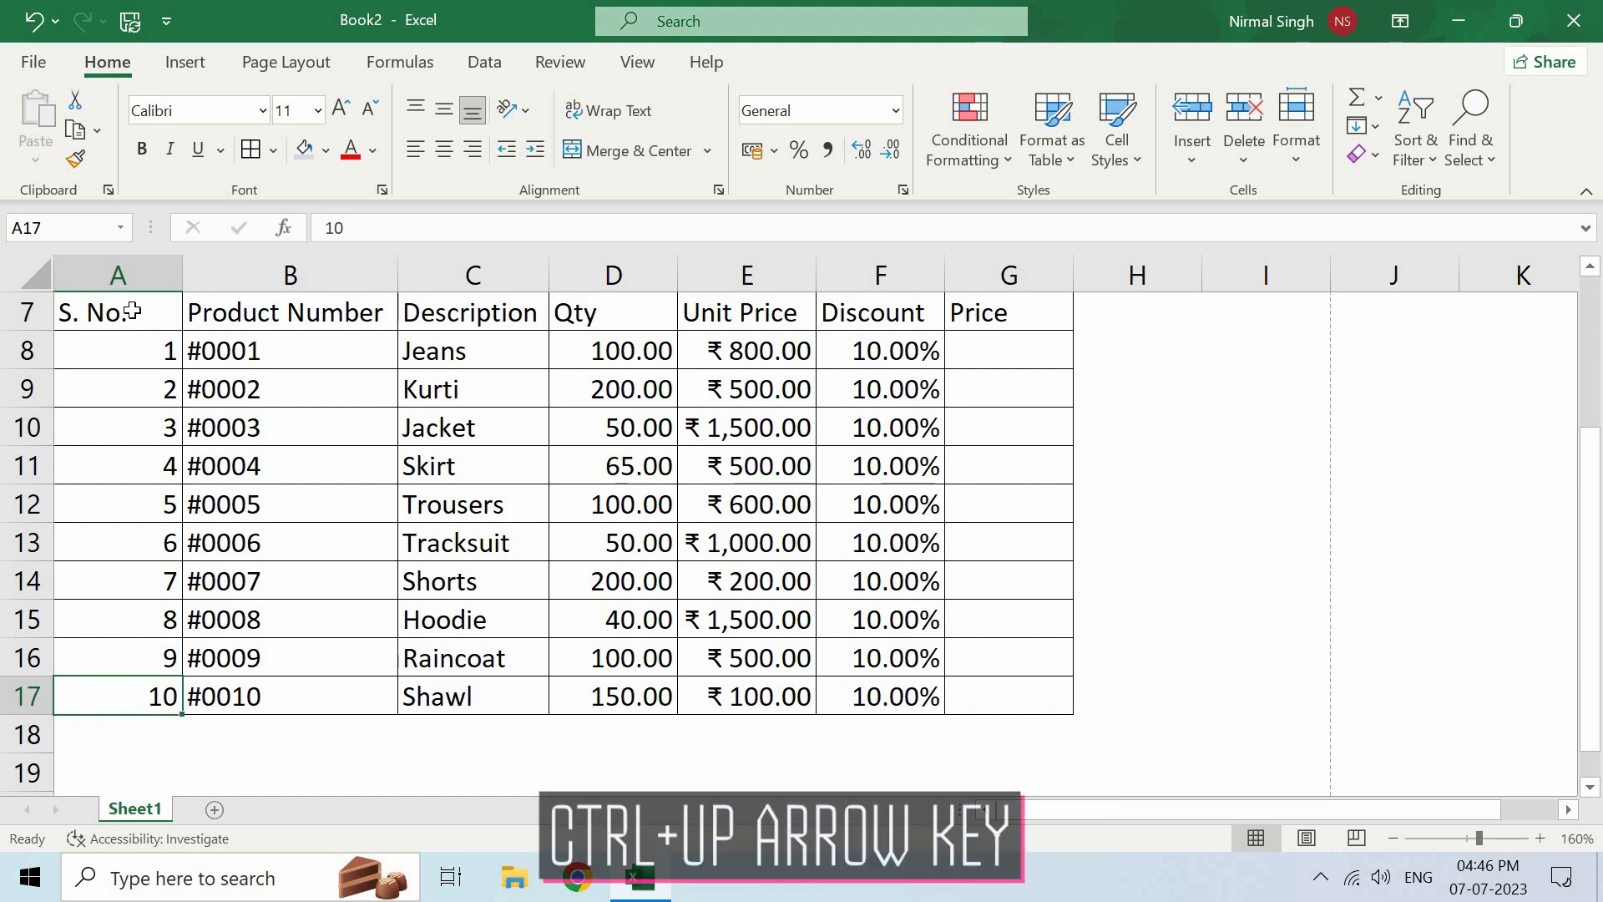
key(ctrl+Up)
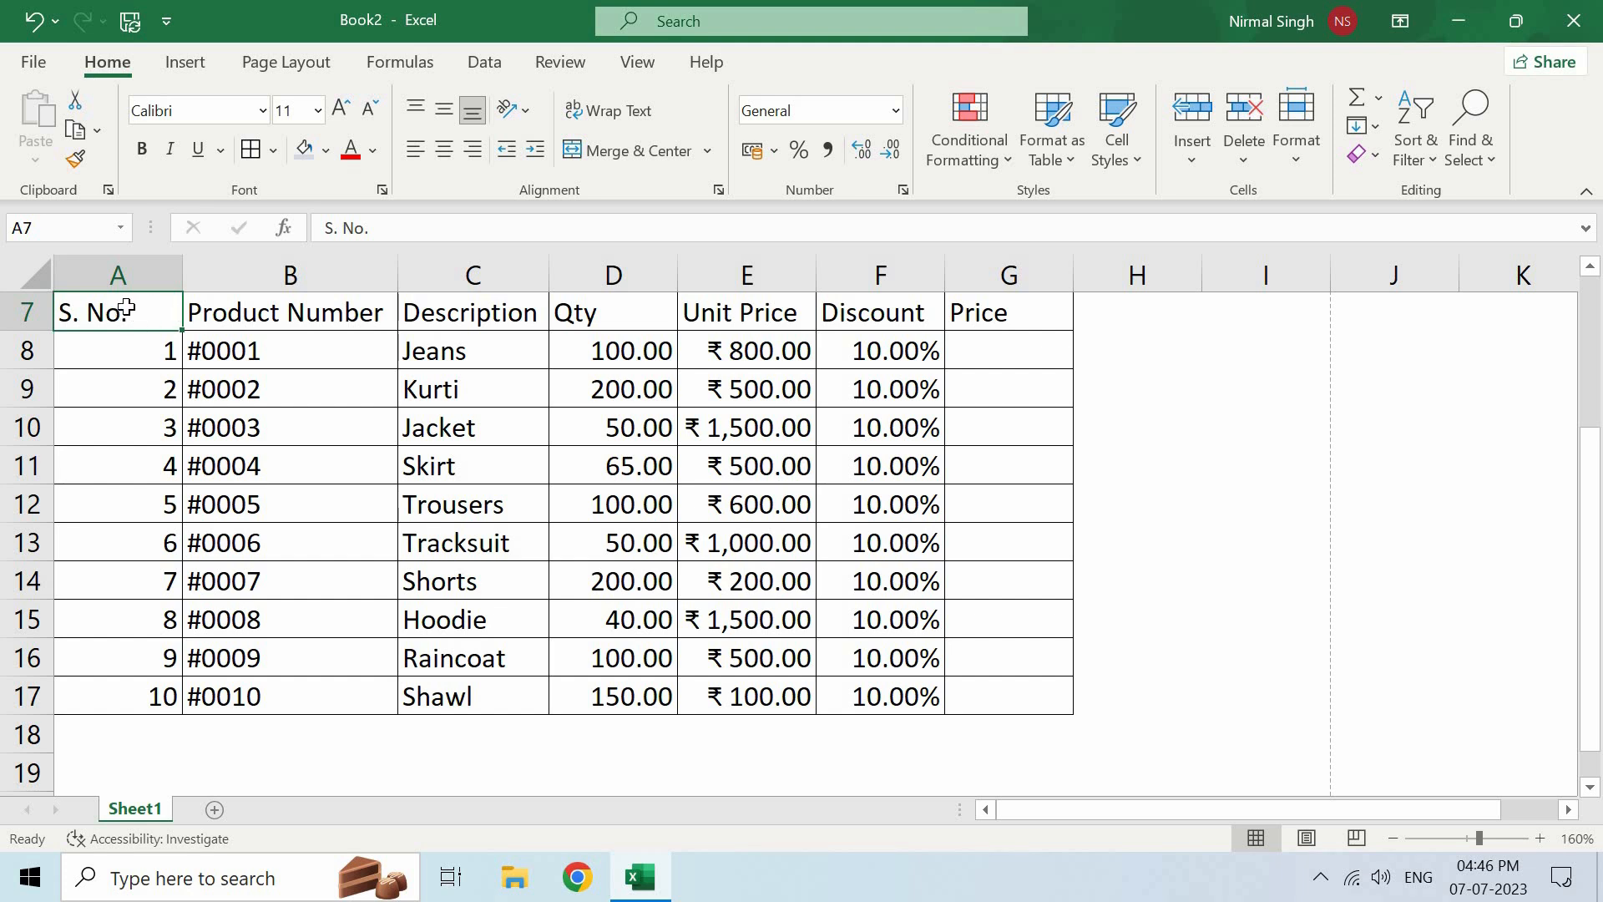
Jump from the Kurti cell C9 to the sheet's last used cell G17 and back to its first cell A1.
click(1010, 691)
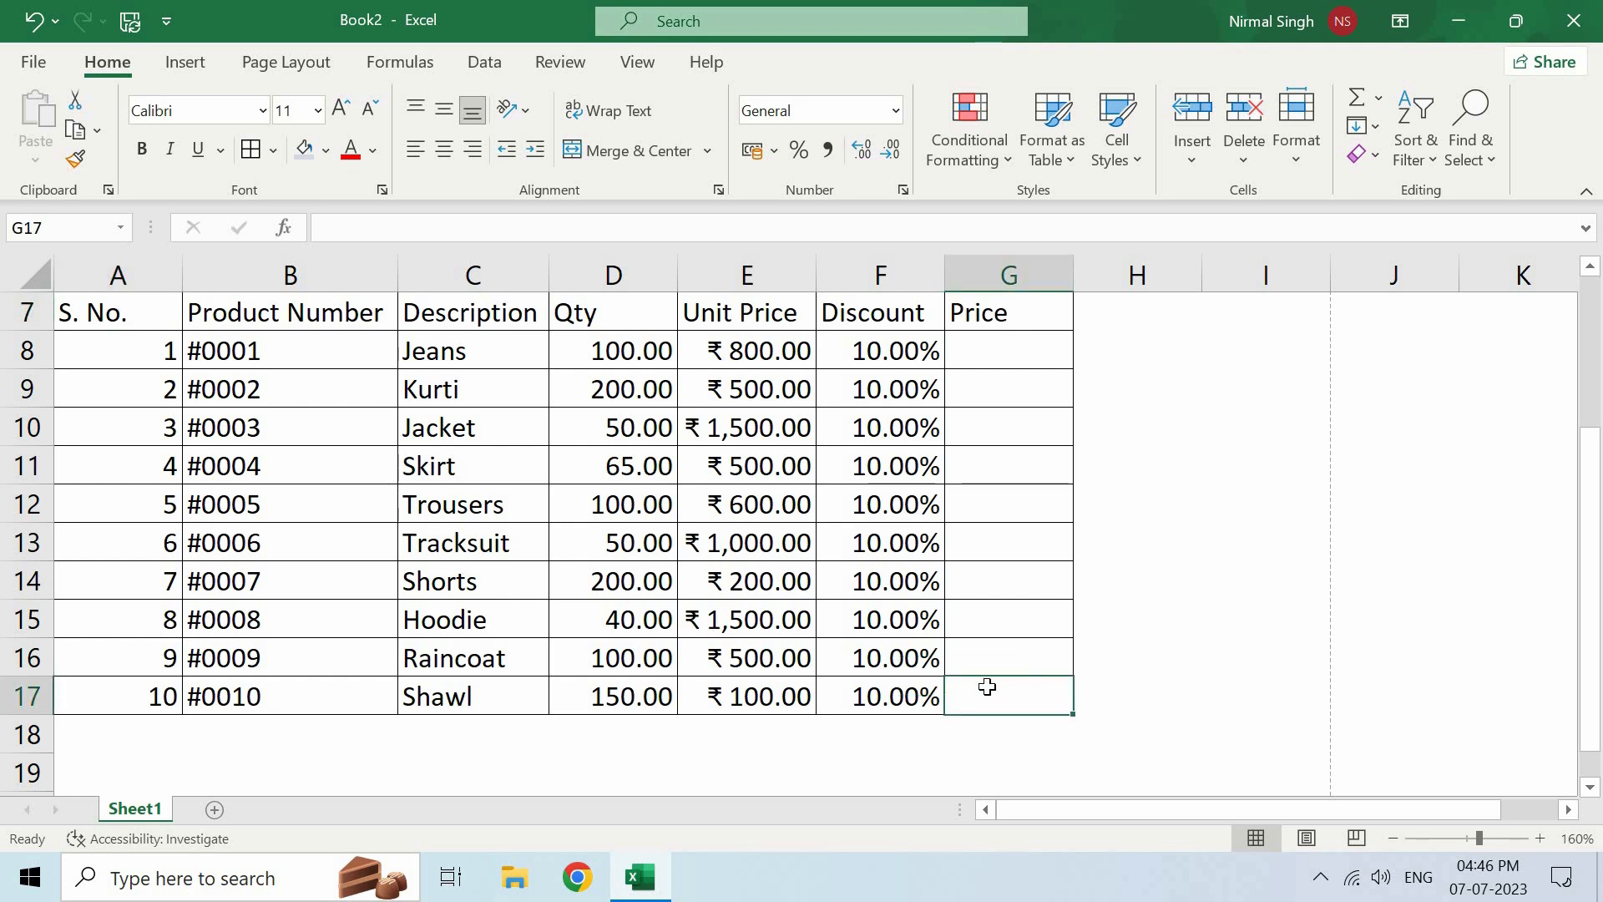
click(406, 390)
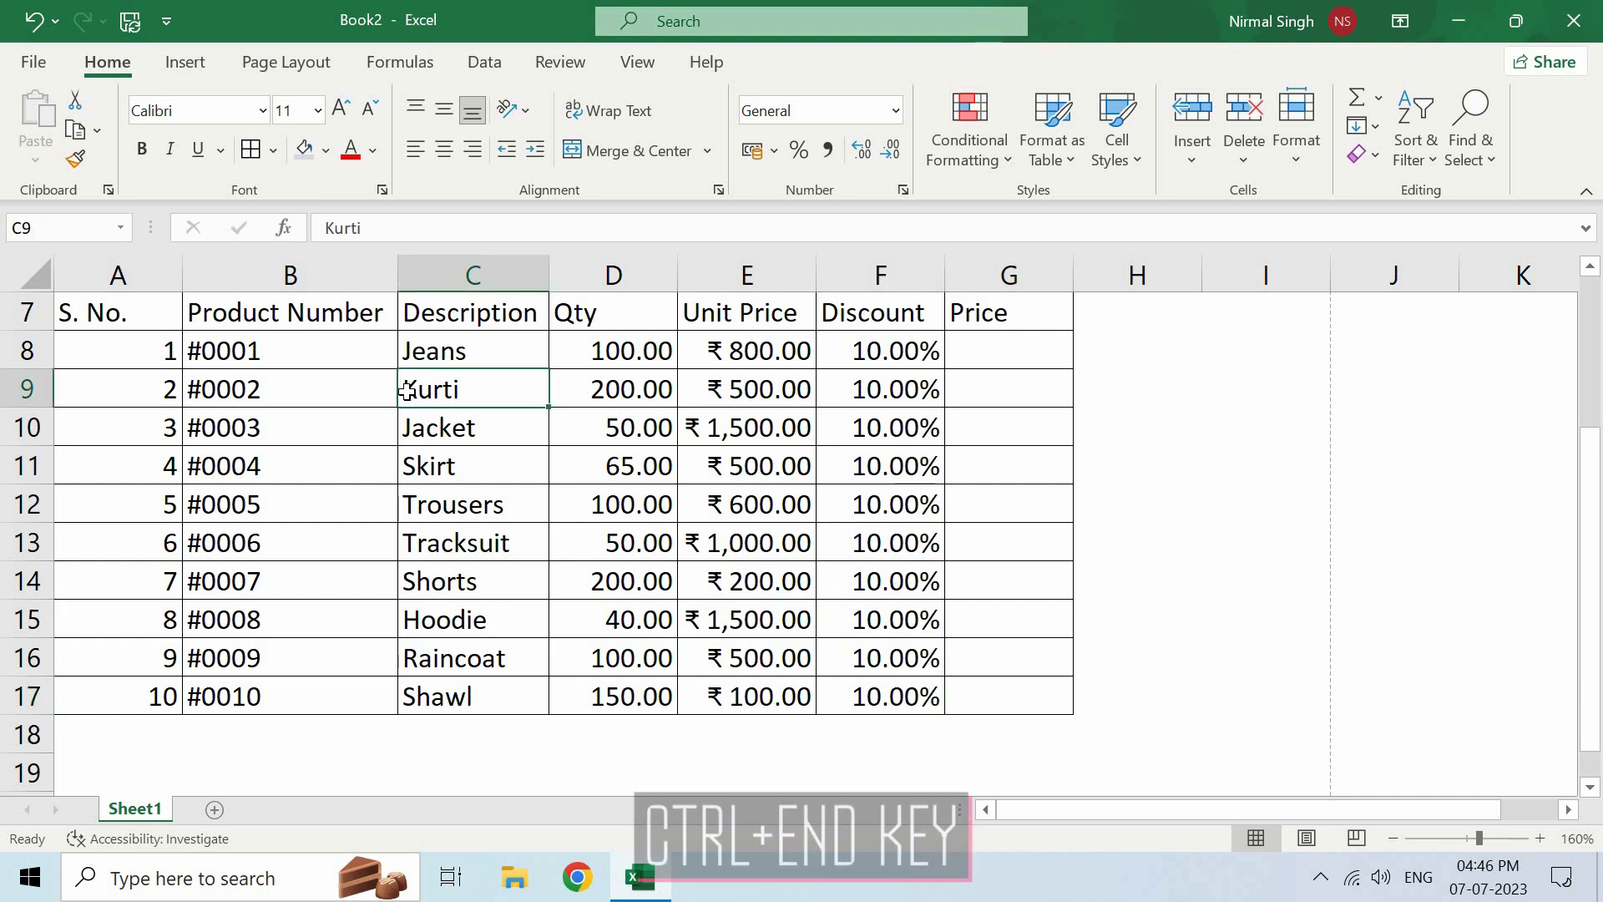
key(ctrl+End)
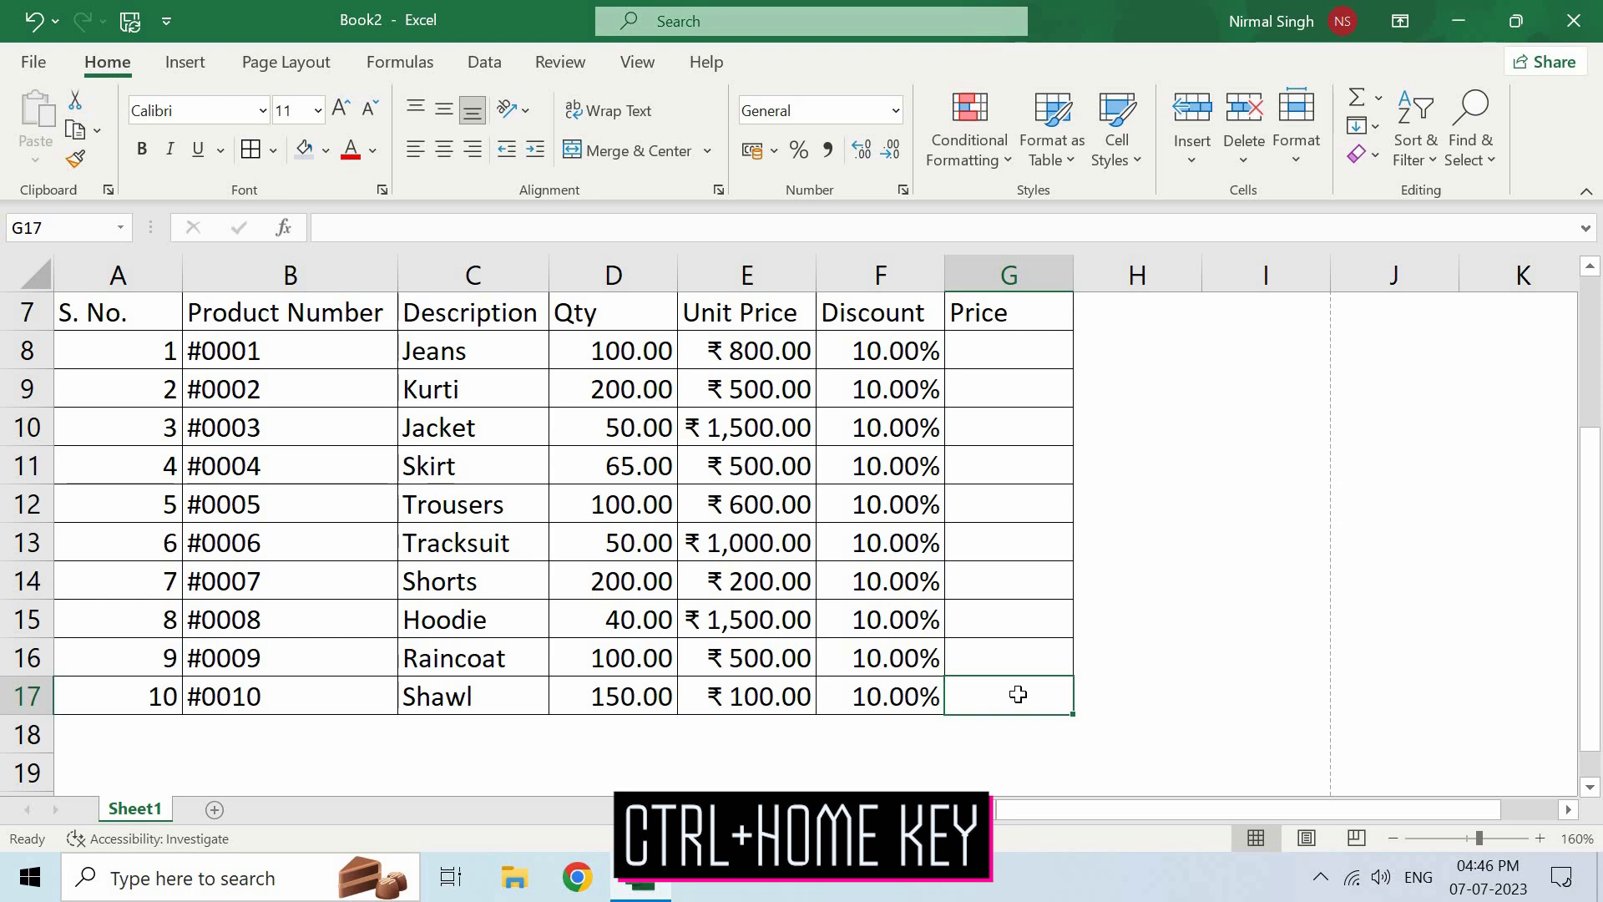
key(ctrl+Home)
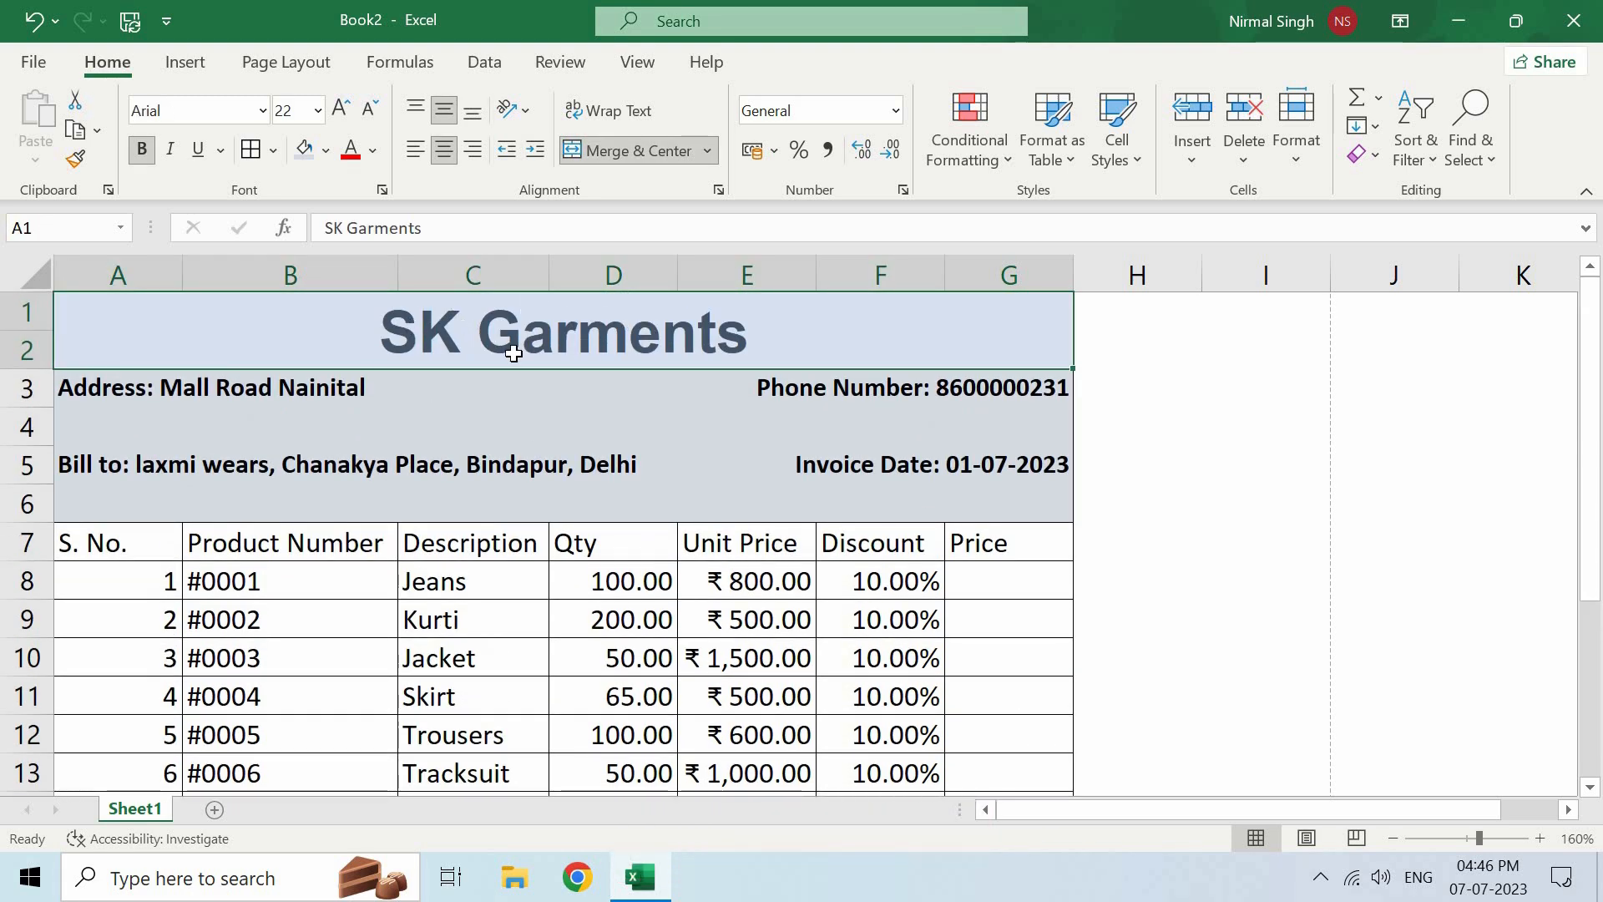
Format the item range A7:G17 as a table with headers, using the blue style in the first Medium row.
scroll(513, 353, down, 2)
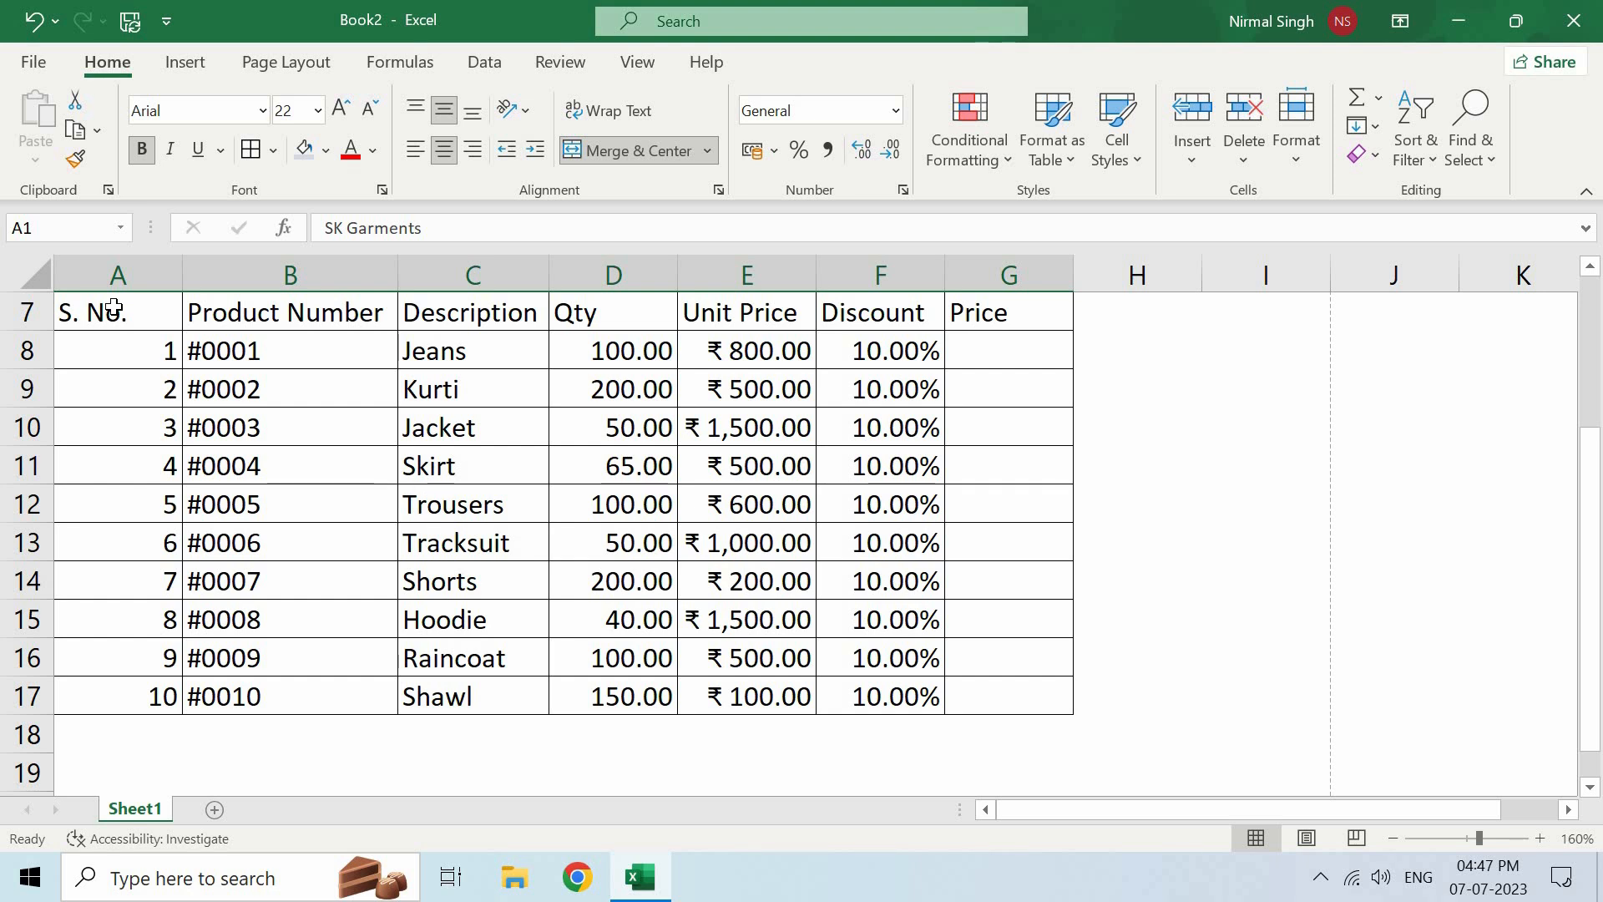
drag(114, 309, 310, 543)
drag(503, 656, 1036, 695)
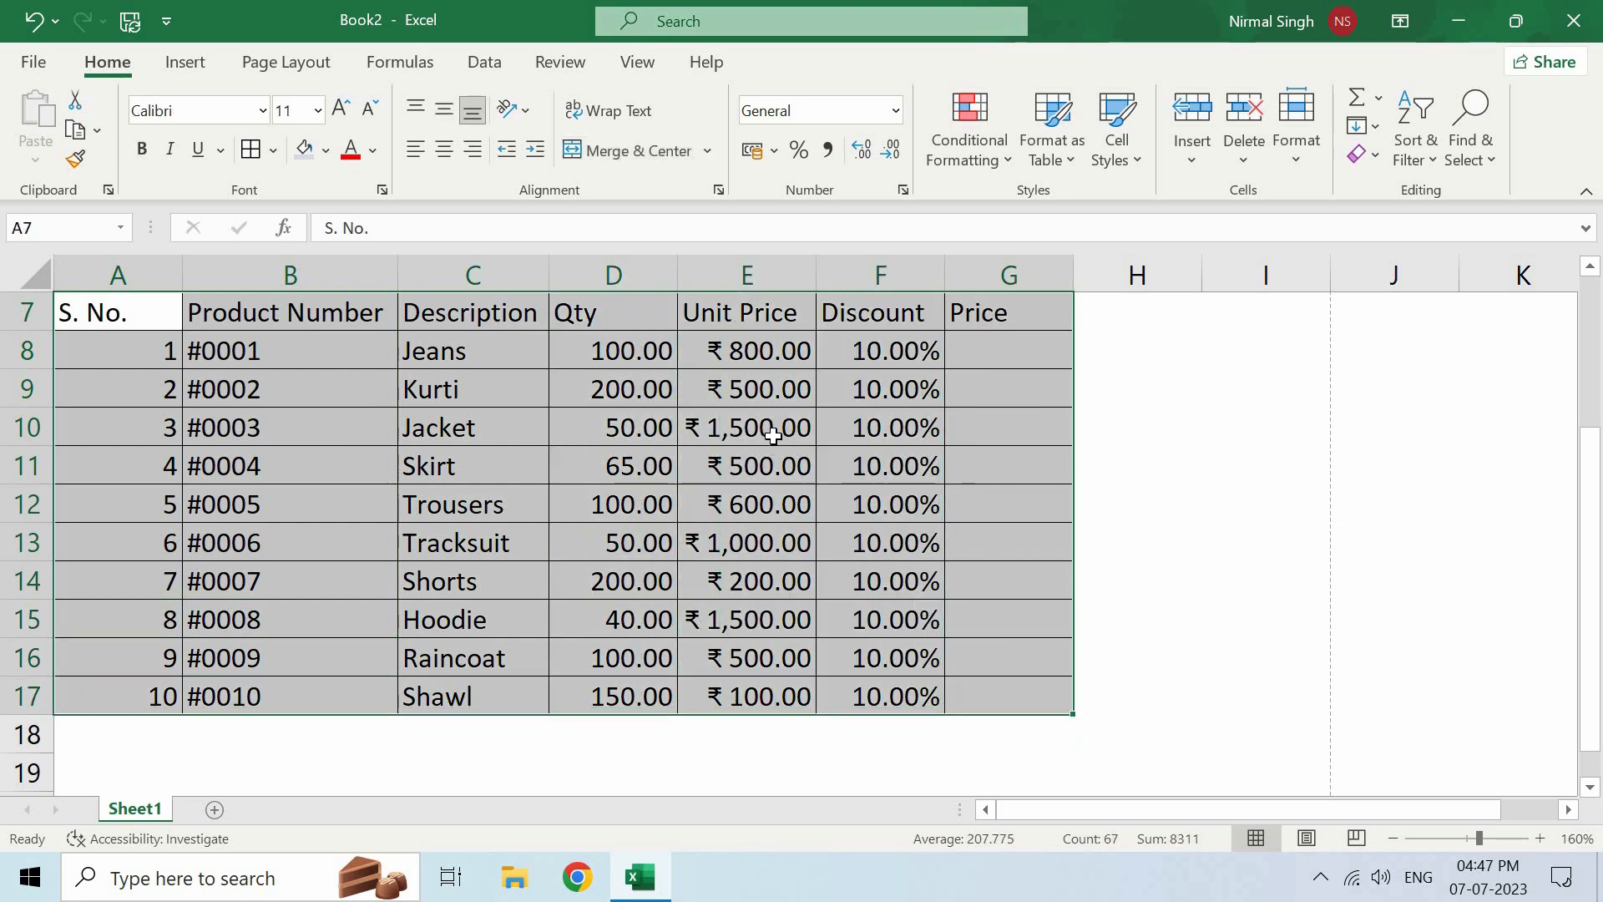
click(1062, 157)
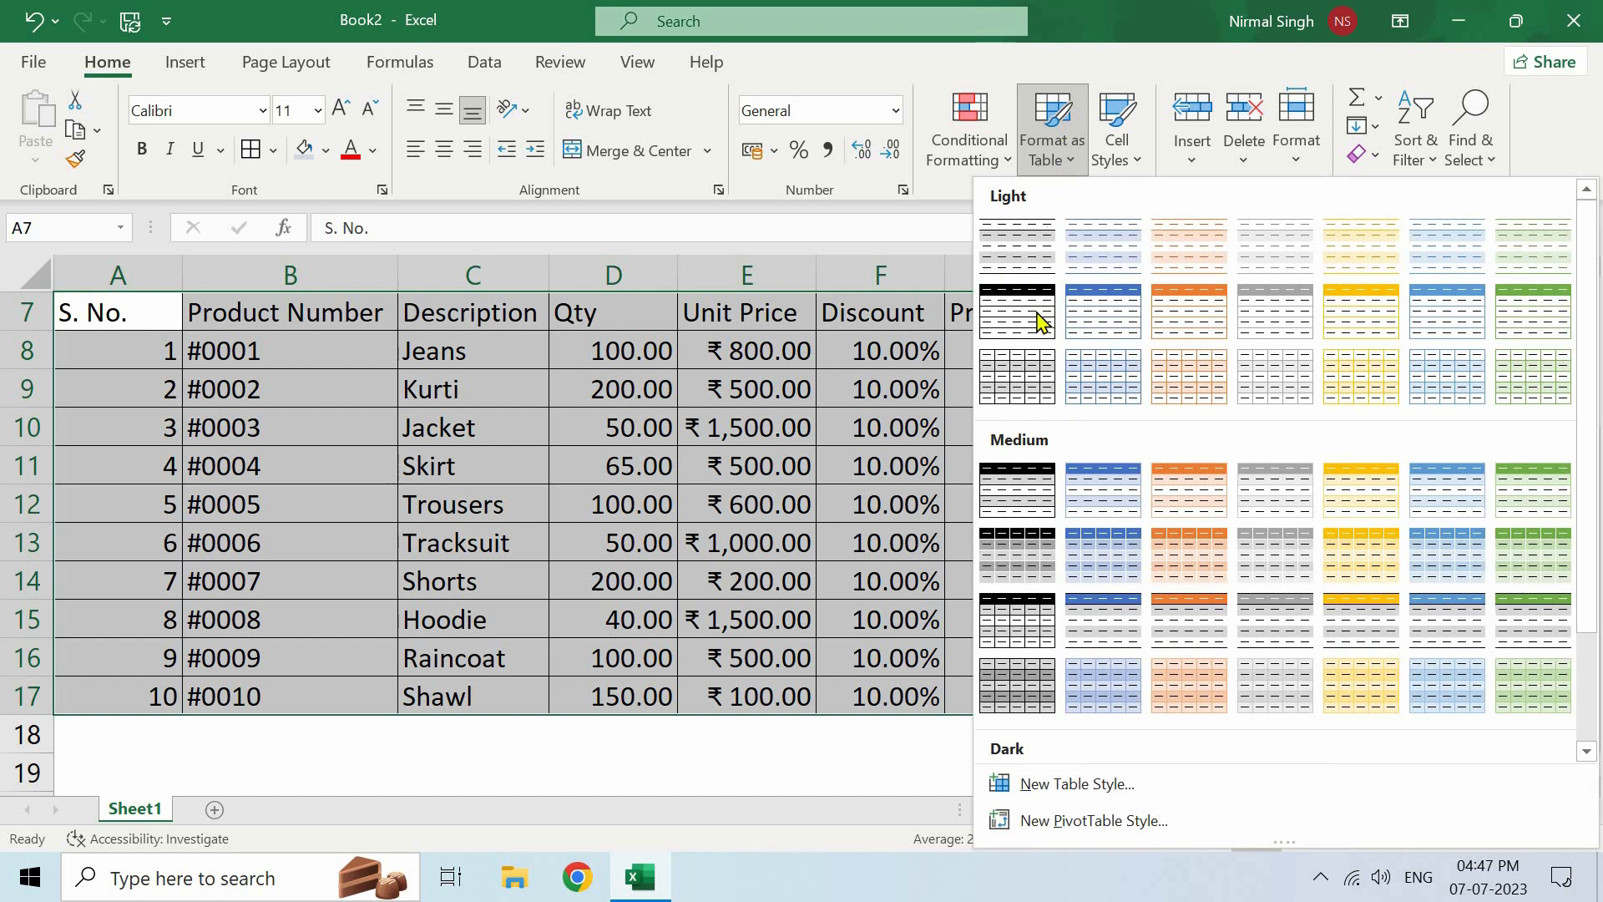
click(1111, 480)
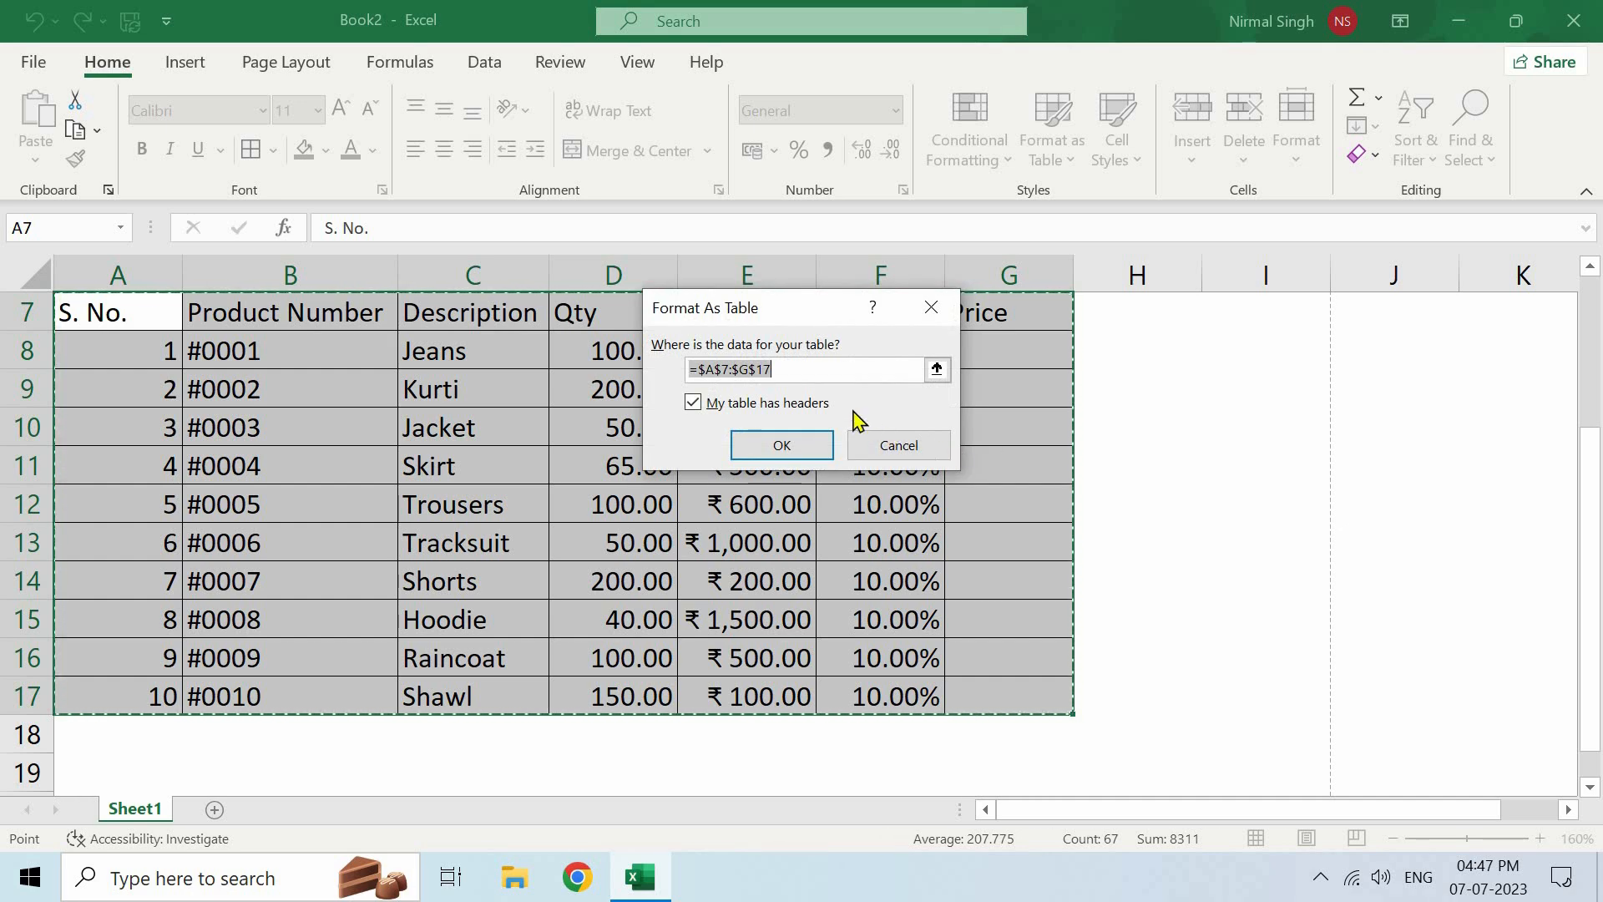
click(782, 445)
click(776, 428)
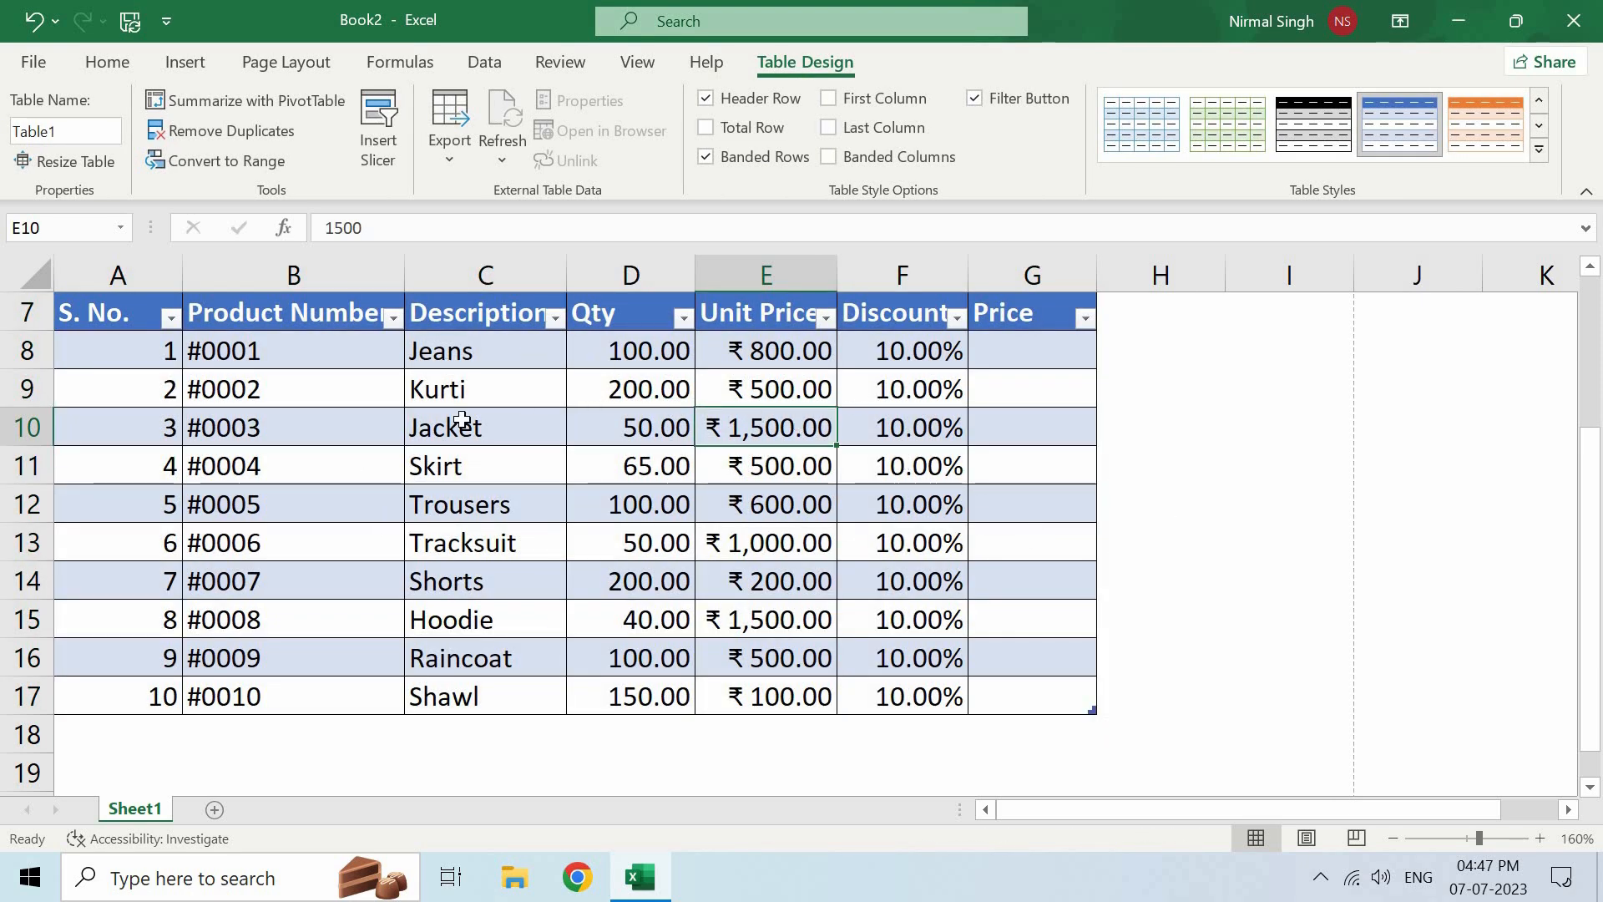
Review the formatted invoice on the sheet and in the print preview, and return to the sheet.
scroll(871, 567, up, 2)
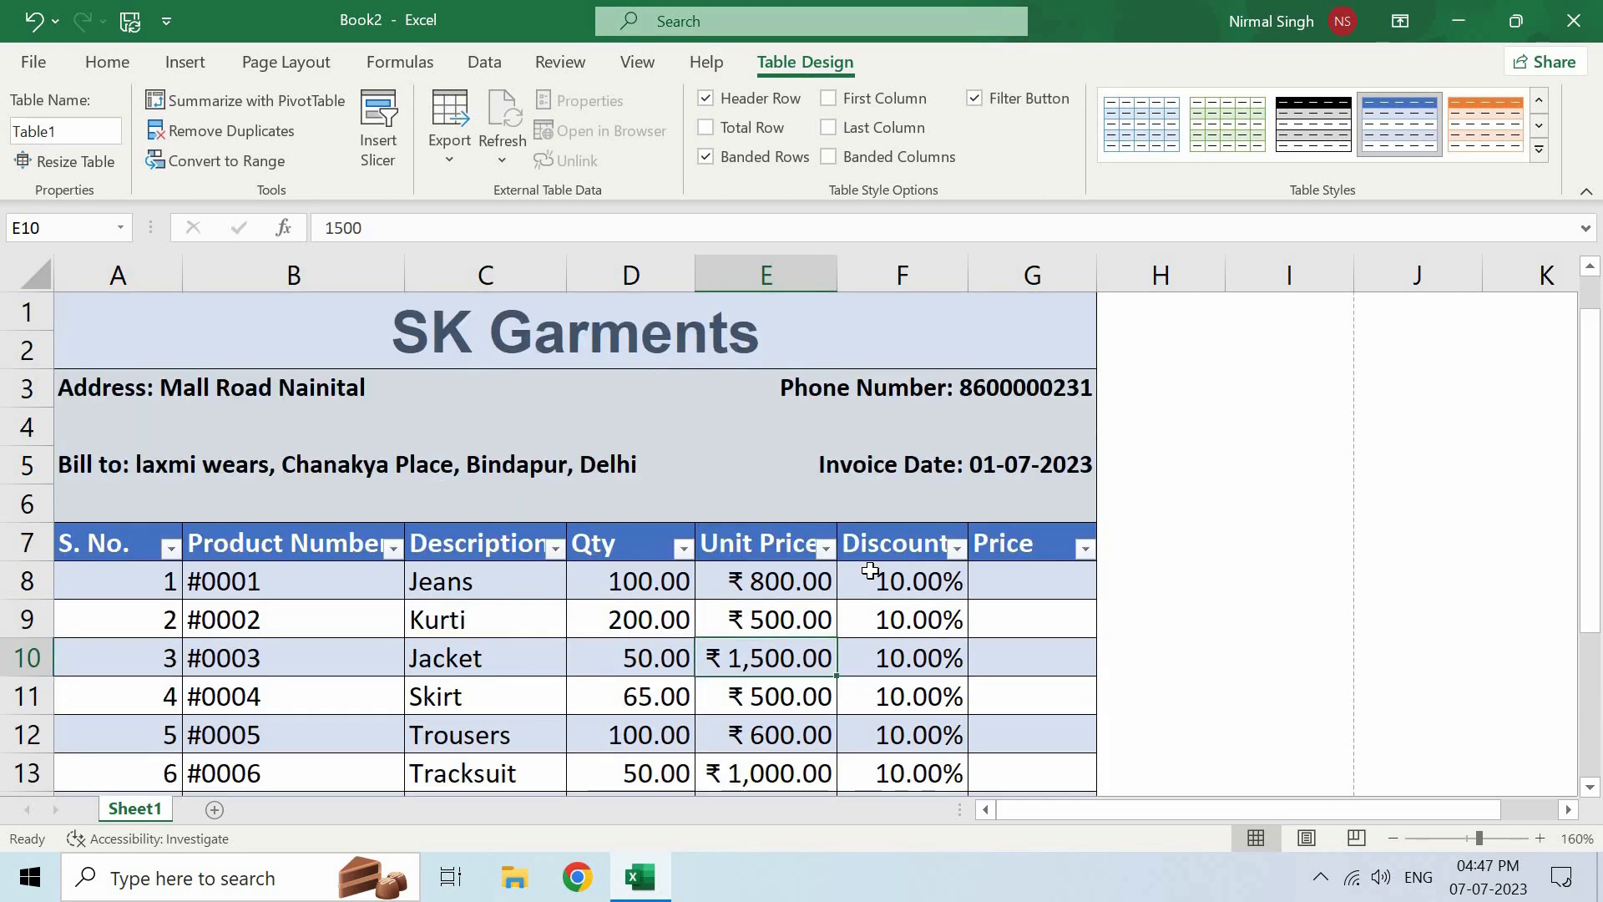
scroll(870, 566, down, 2)
scroll(870, 564, up, 2)
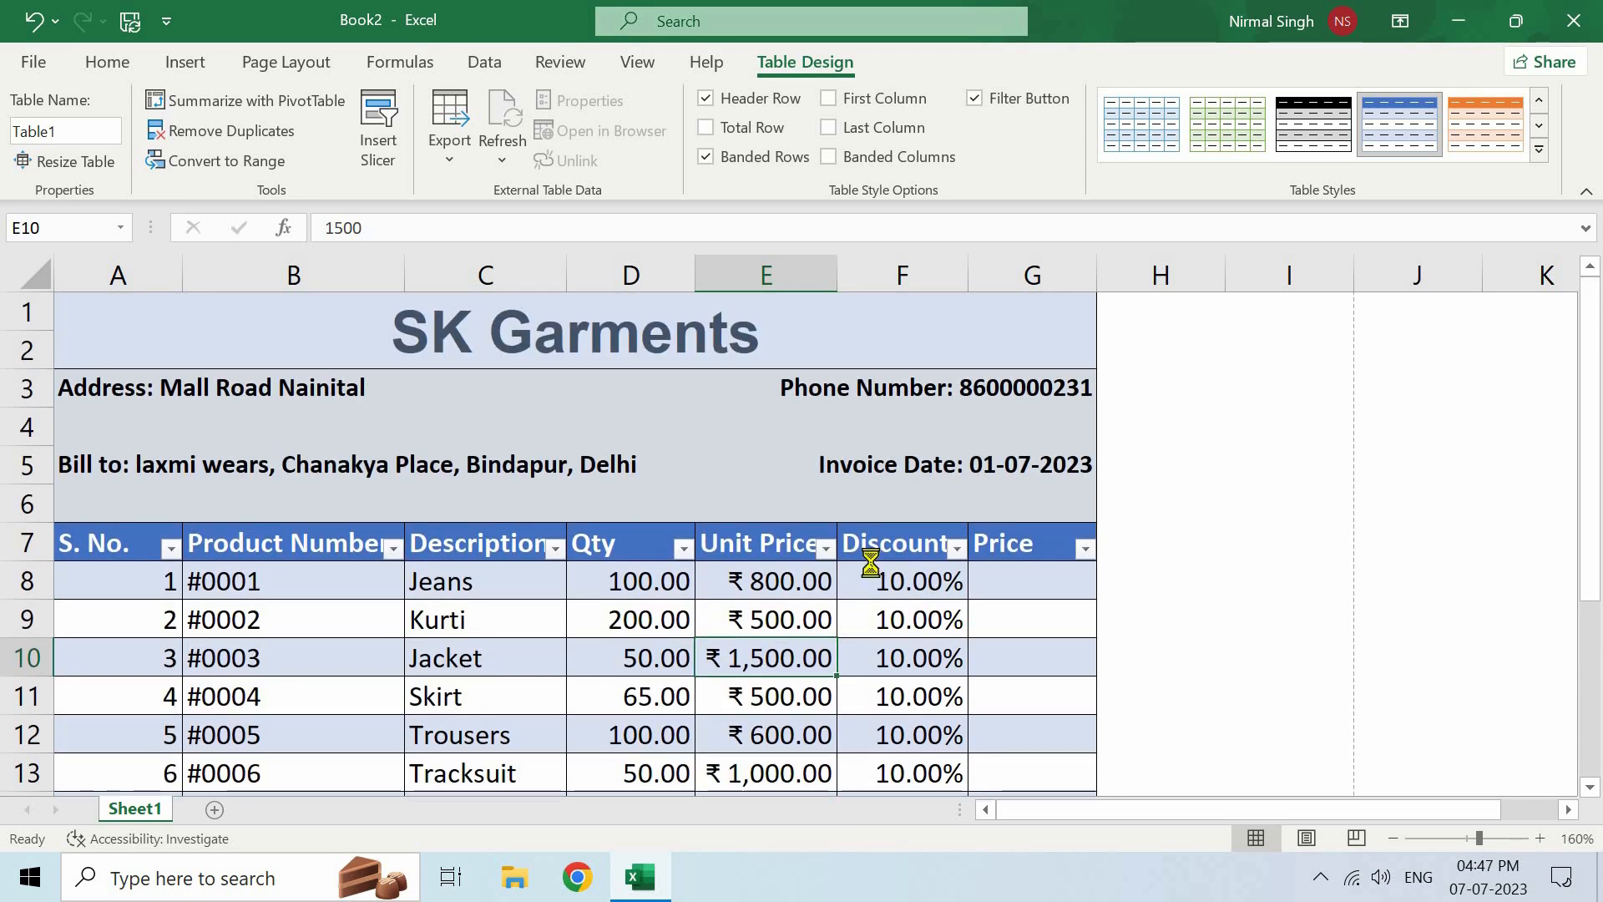
key(ctrl+p)
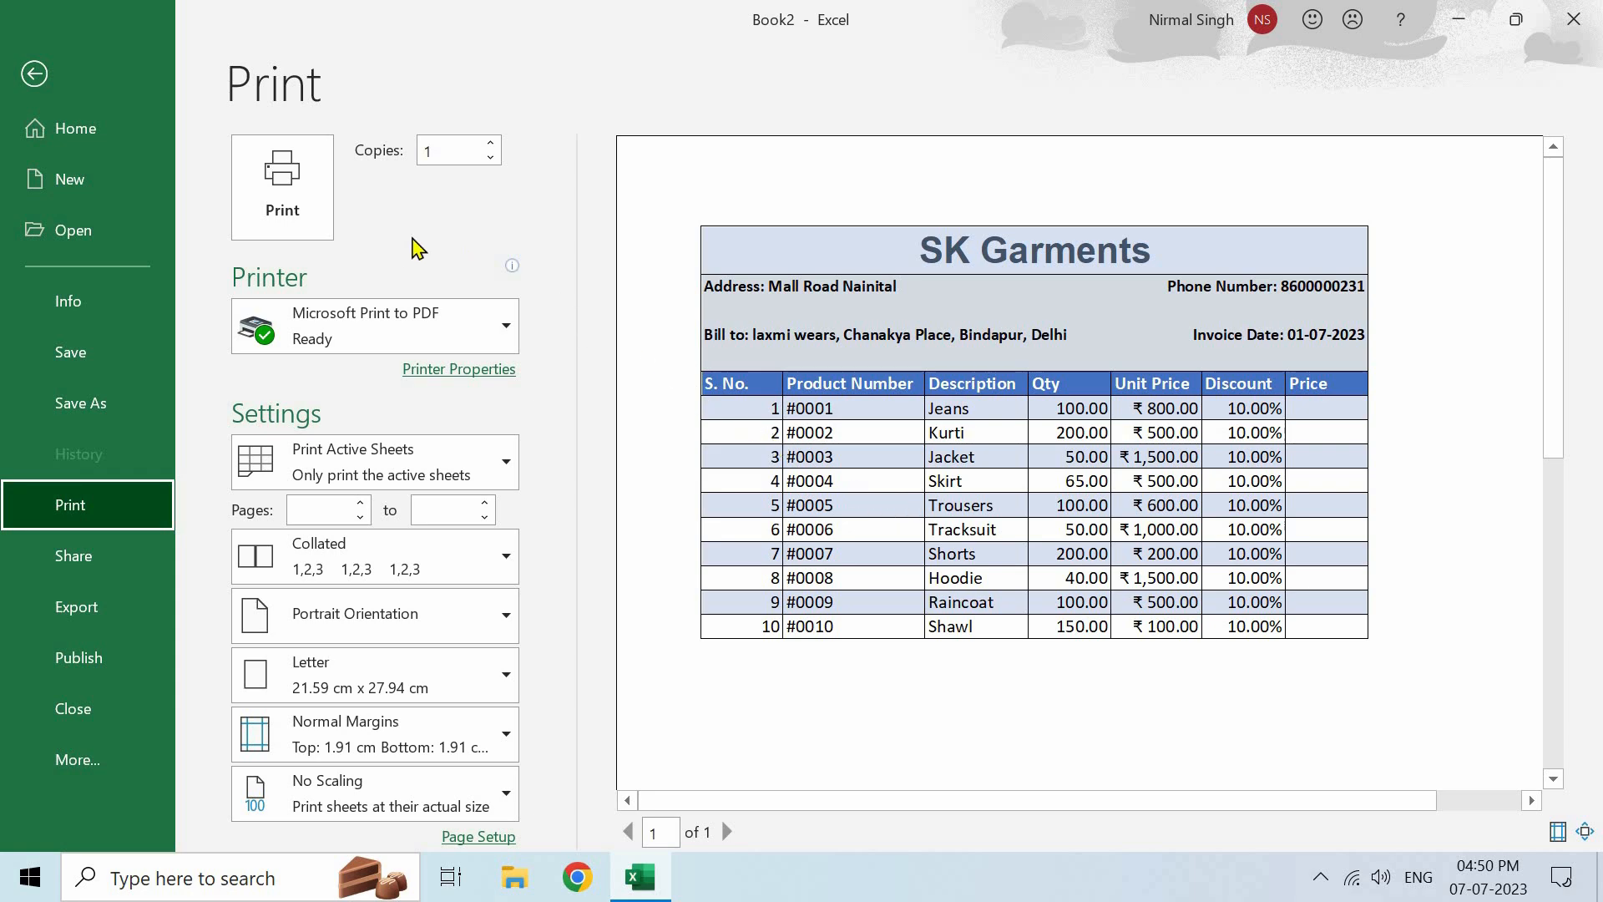
click(33, 73)
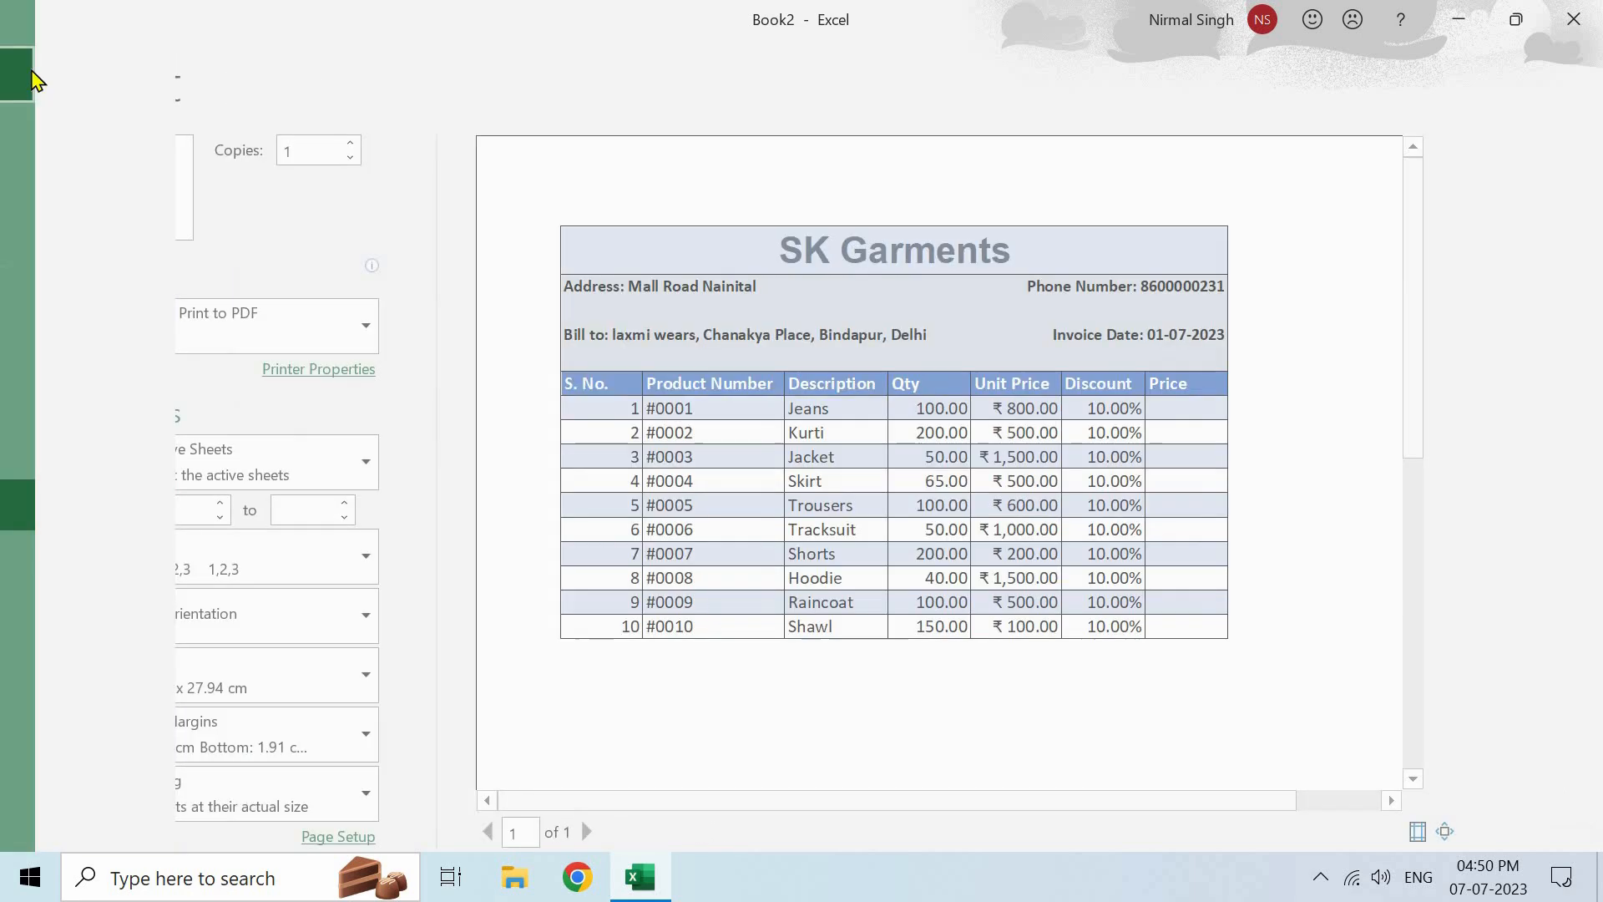
Set the worksheet zoom to 100% to show the whole invoice.
scroll(497, 487, down, 1)
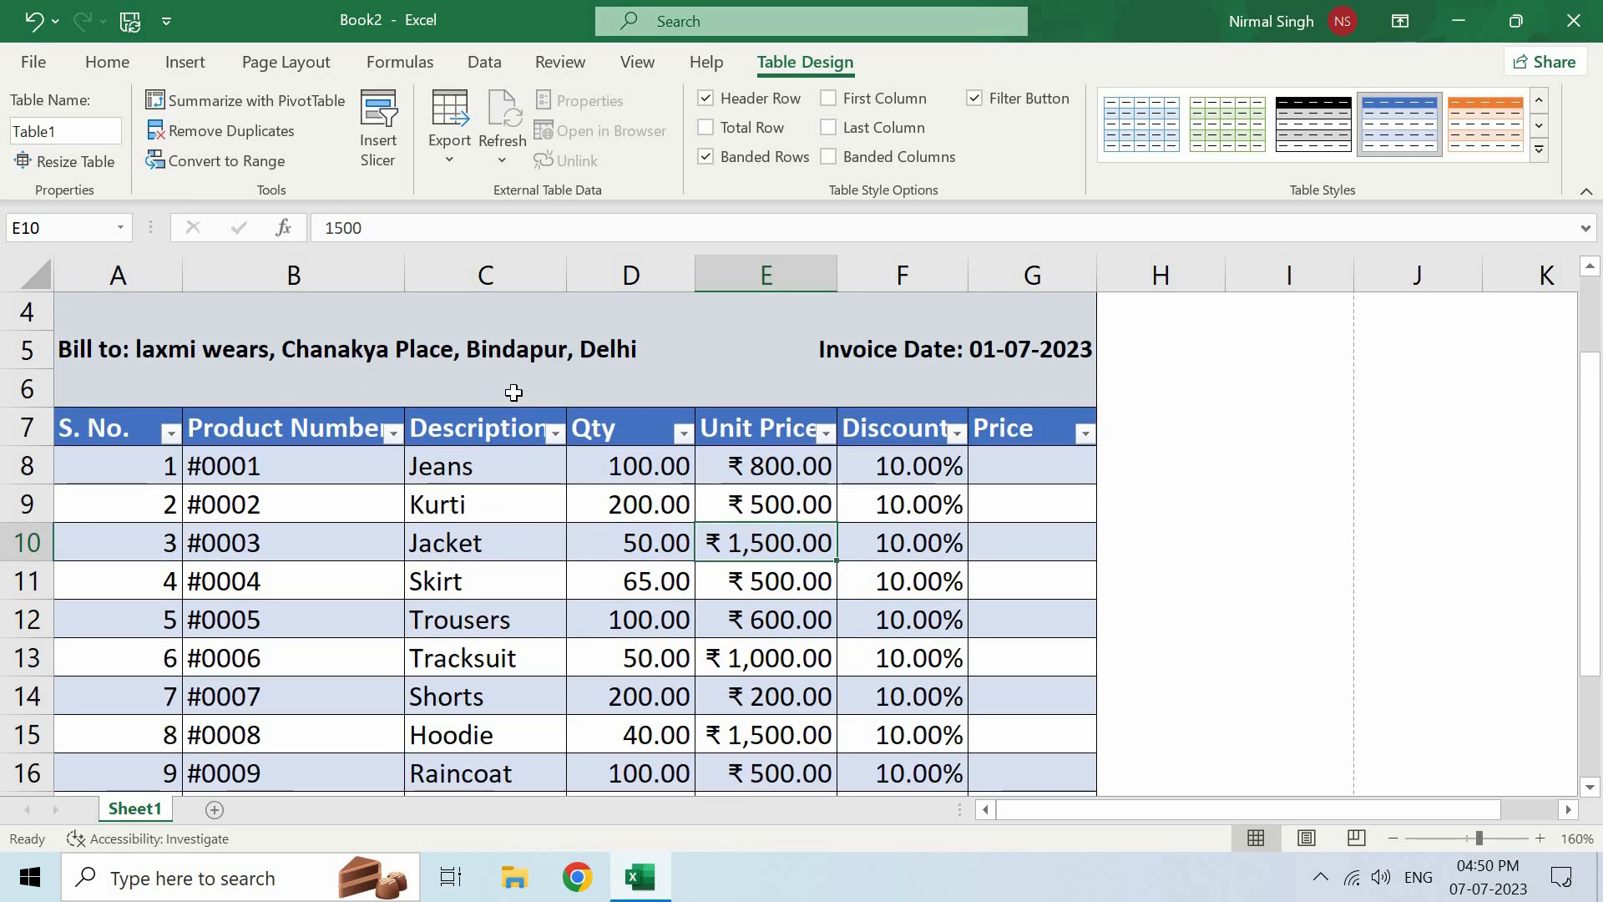
scroll(513, 398, down, 1)
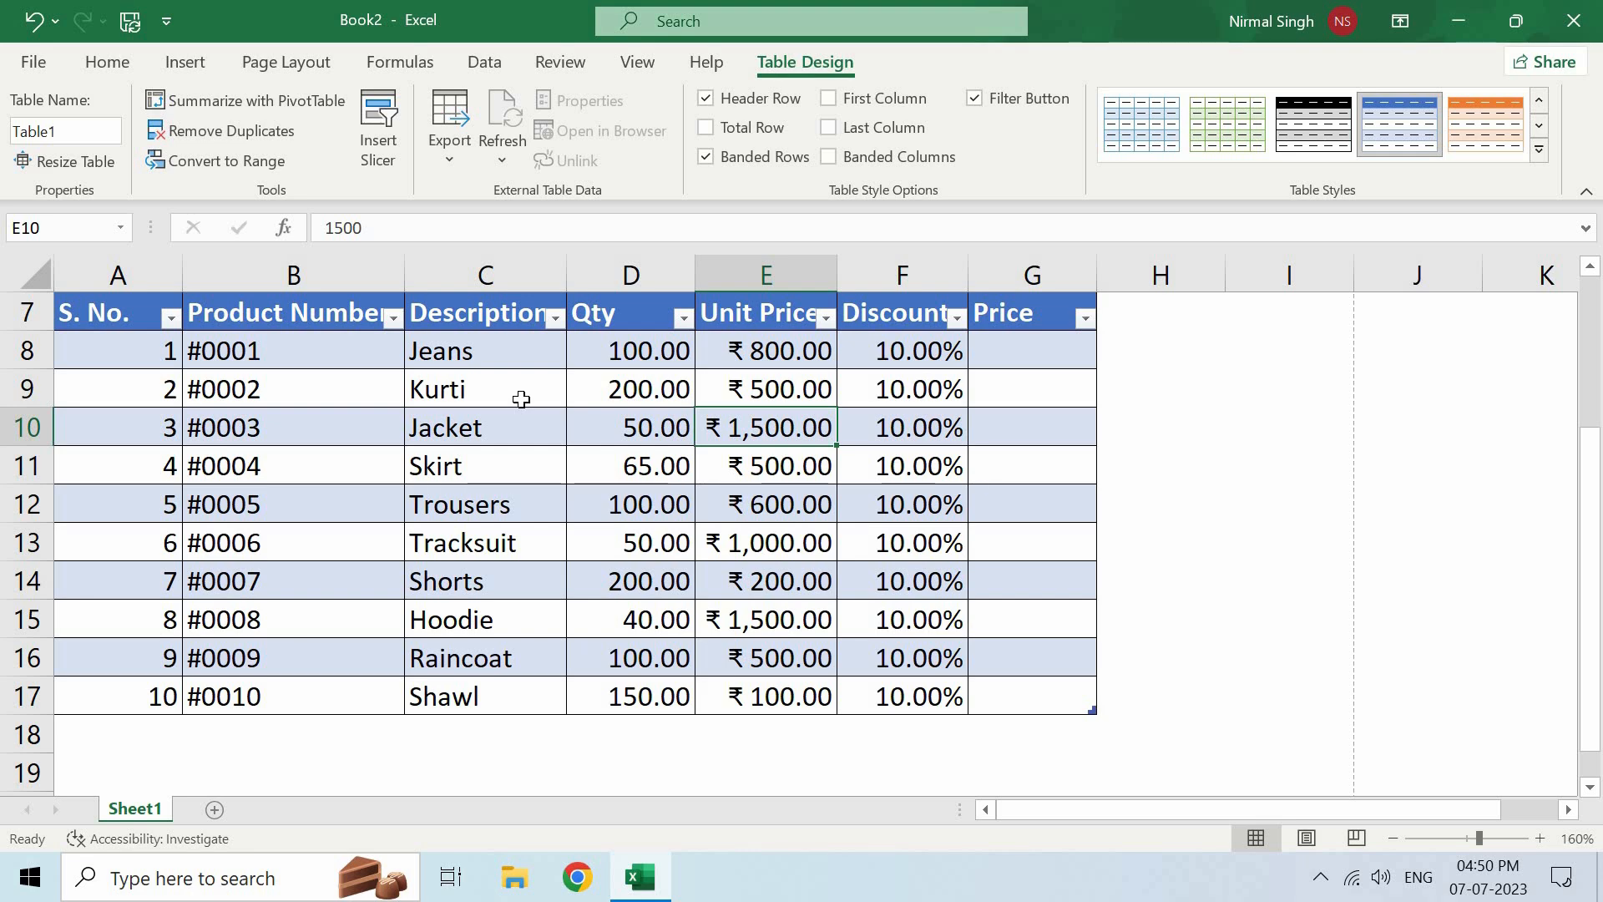
click(637, 63)
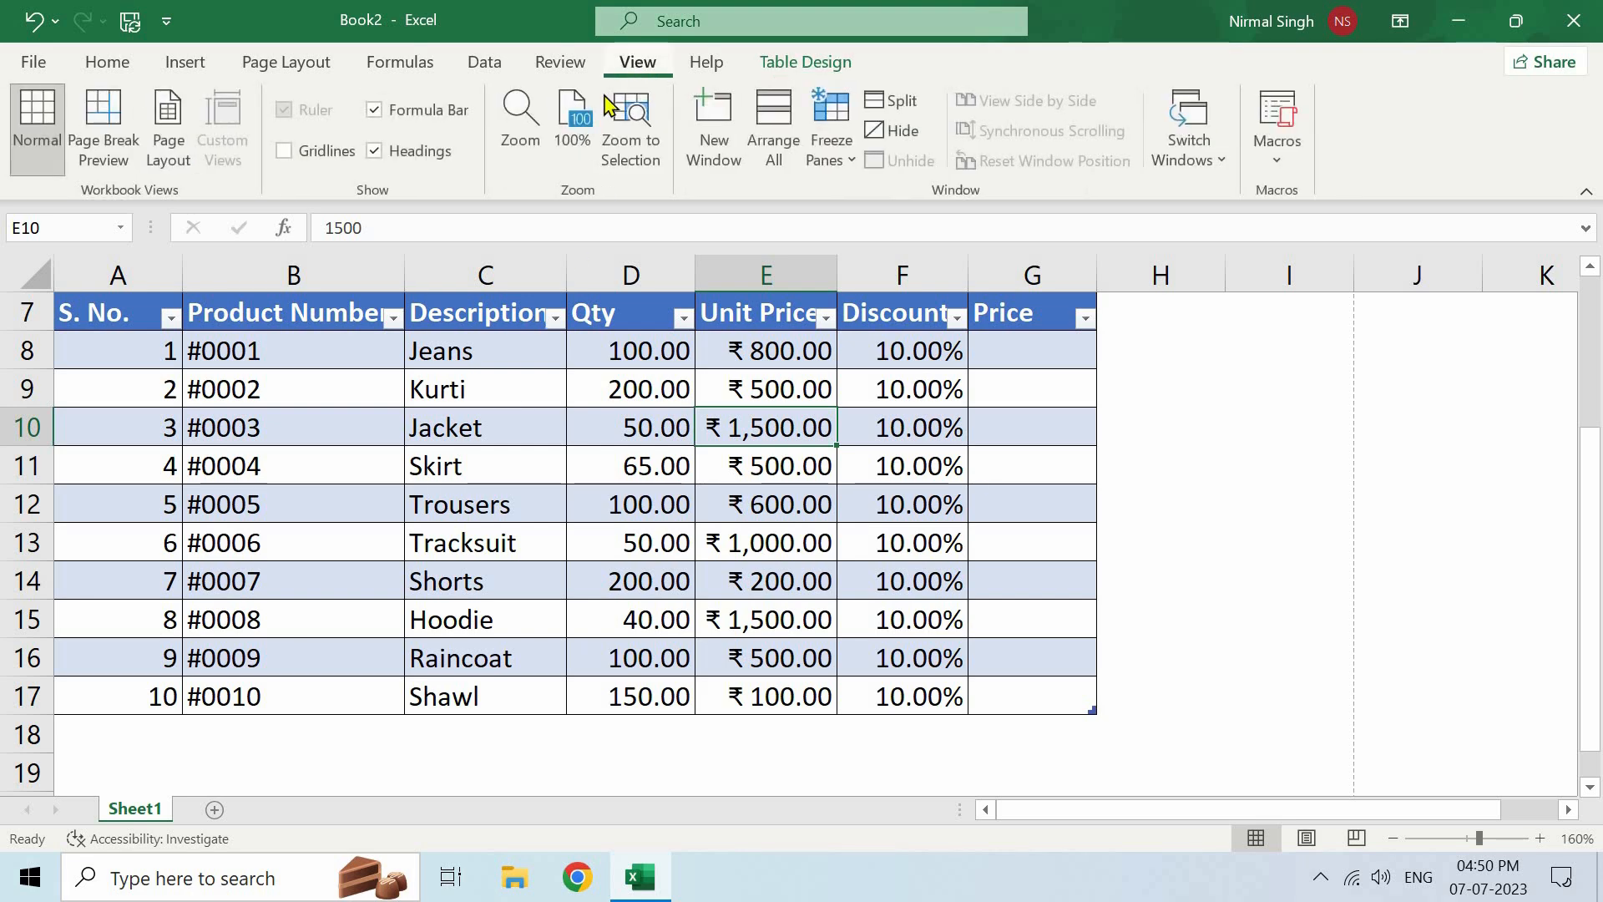
click(576, 125)
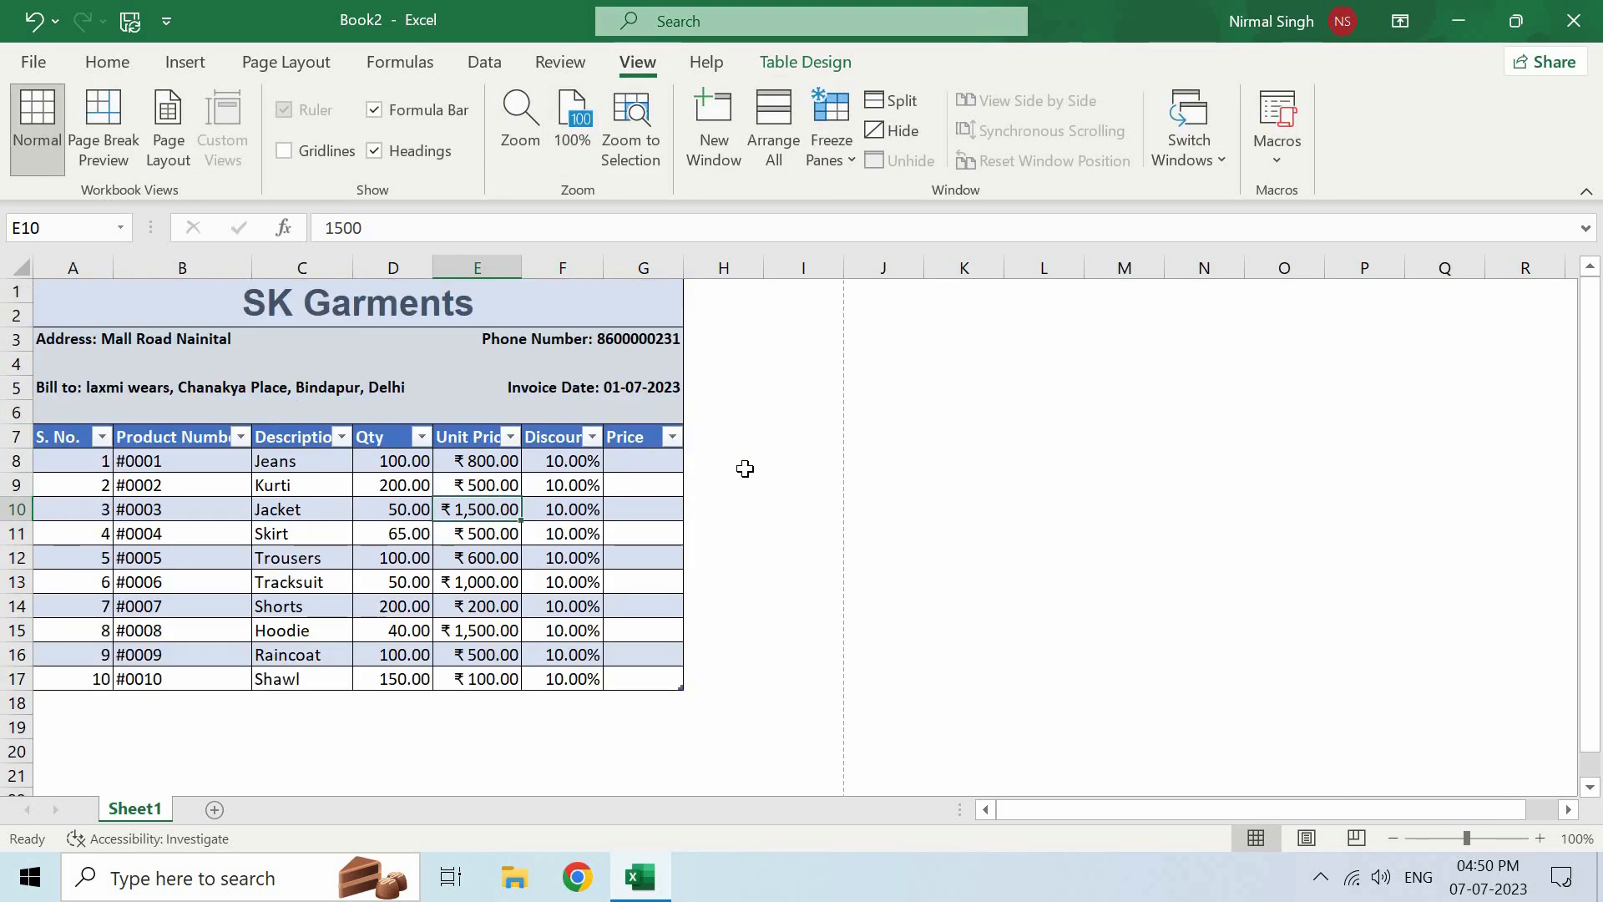